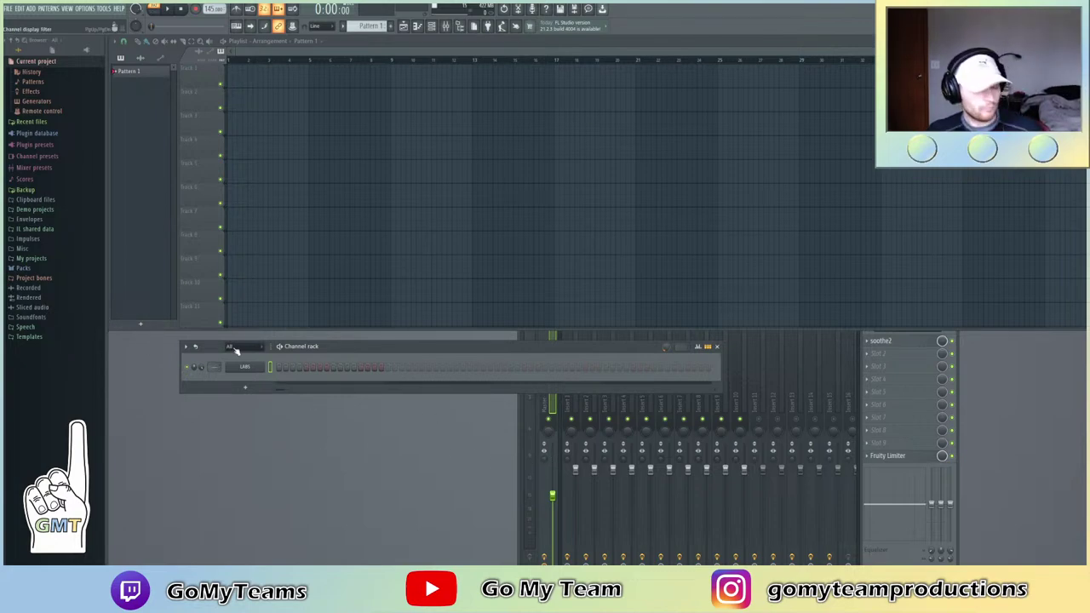
Expand the Packs folder in the browser and check the preset loaded in the LABS channel's instrument
click(22, 268)
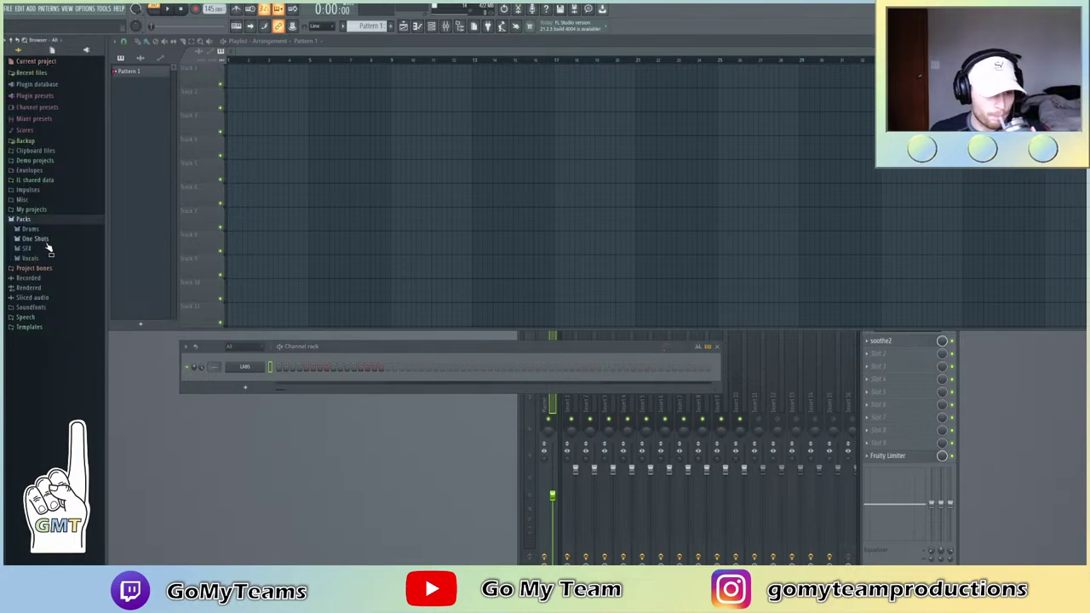
click(243, 368)
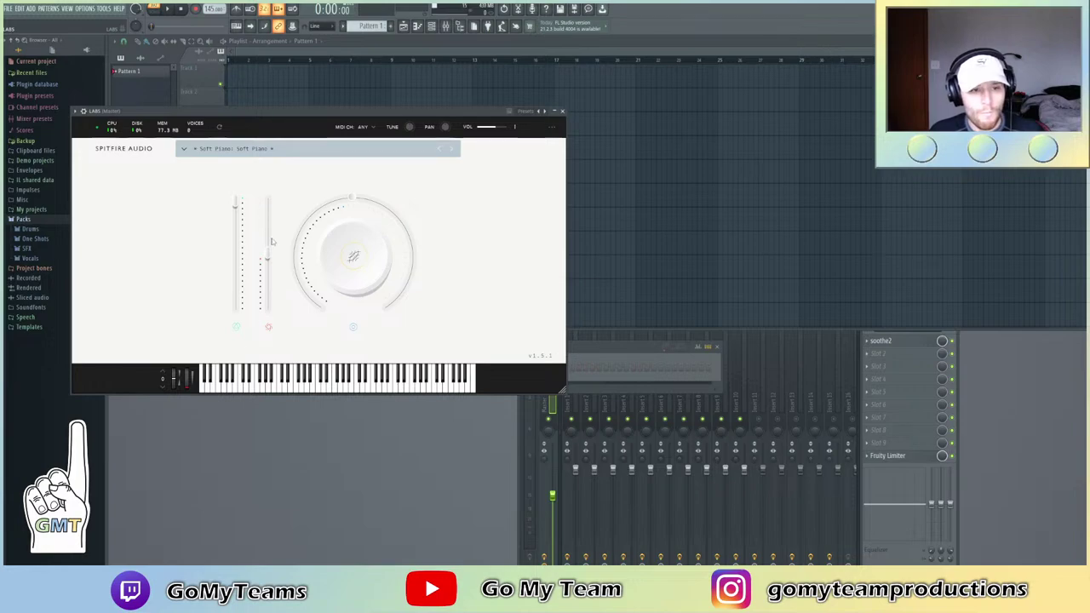
click(562, 111)
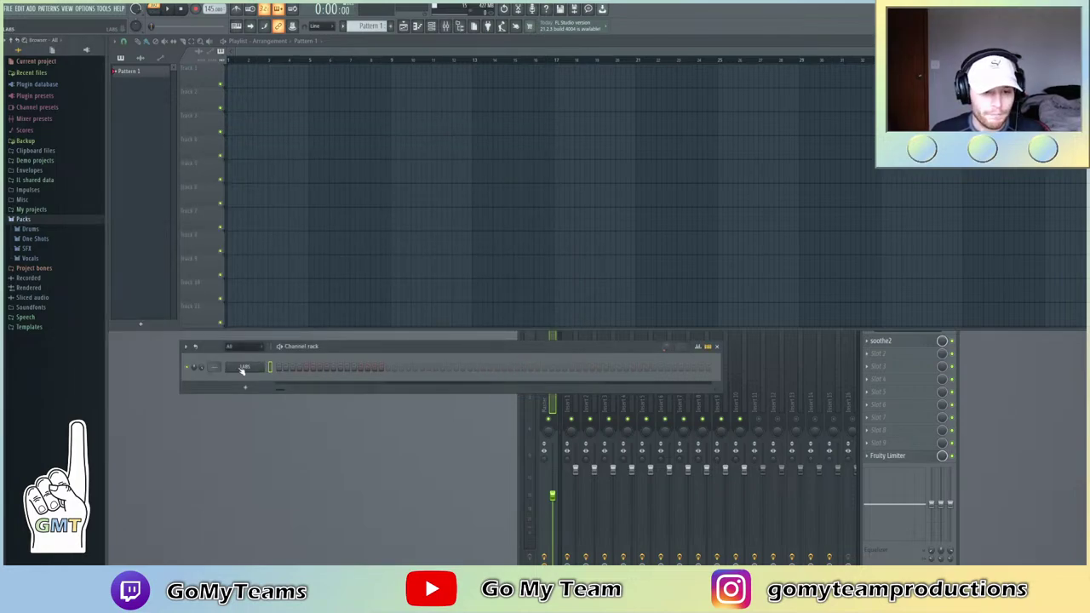
Open the LABS channel's piano roll, reposition its window and raise the project tempo to 156 BPM
click(322, 375)
right_click(263, 365)
click(299, 367)
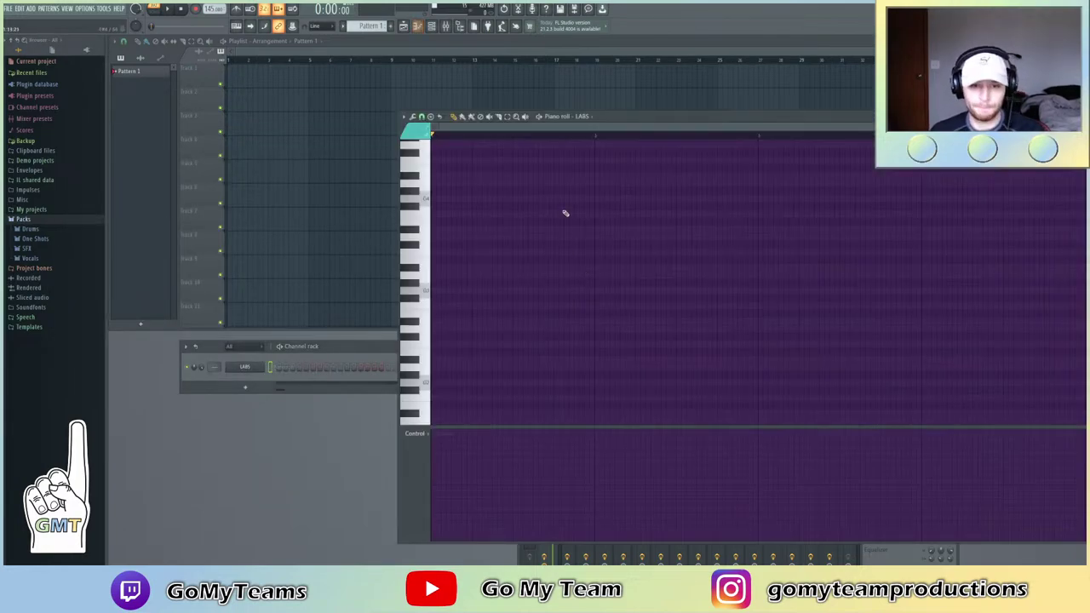
drag(609, 126, 427, 104)
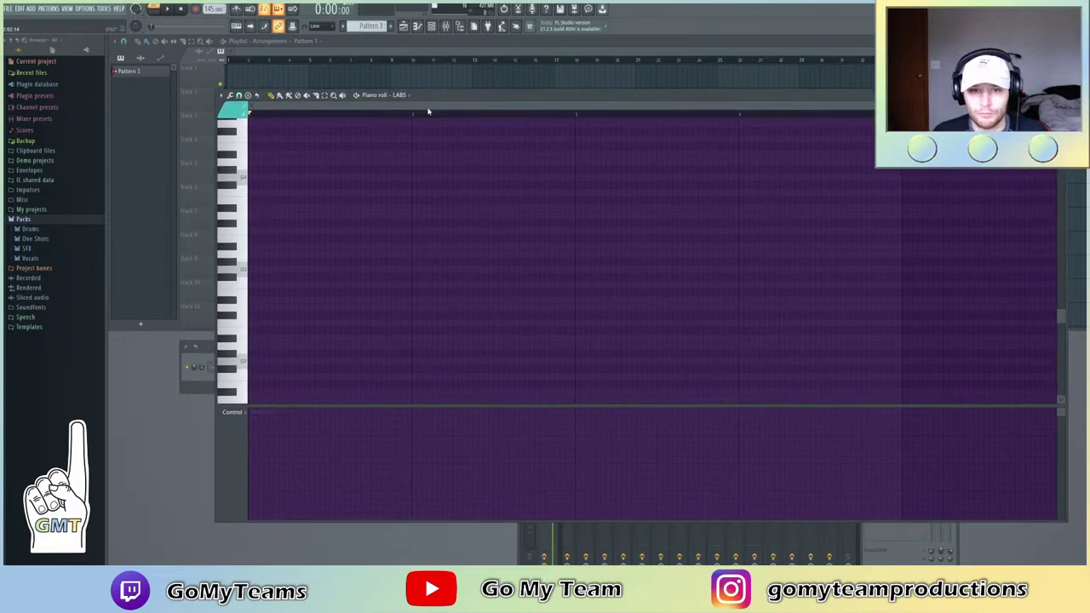
scroll(247, 307, up, 5)
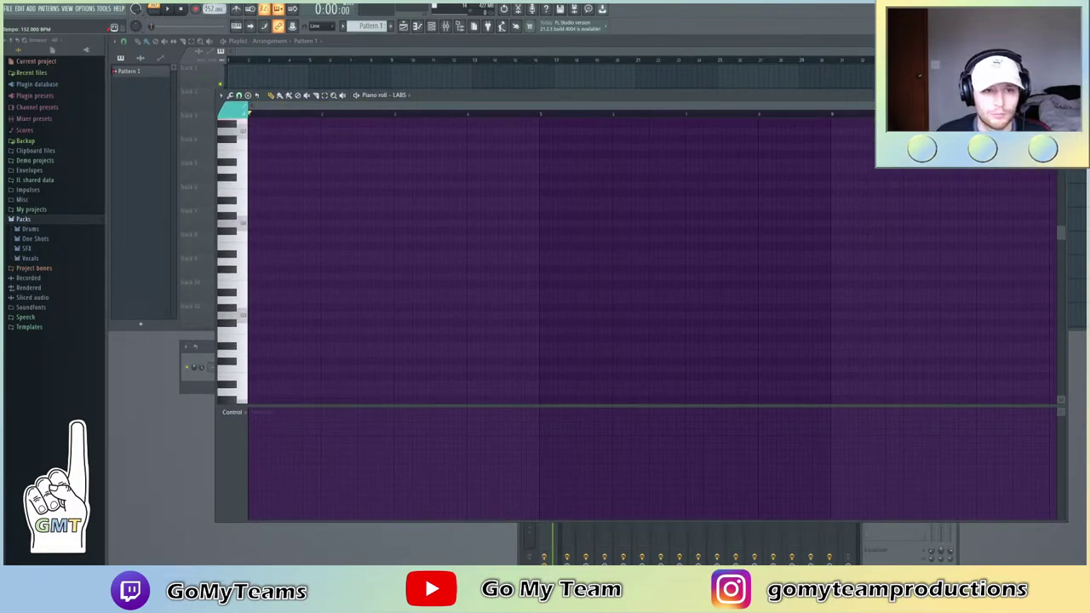
Place a short note at the start of bar 1 and set the scale highlighting to B Minor Natural (Aeolian)
click(232, 194)
drag(260, 193, 201, 192)
click(221, 94)
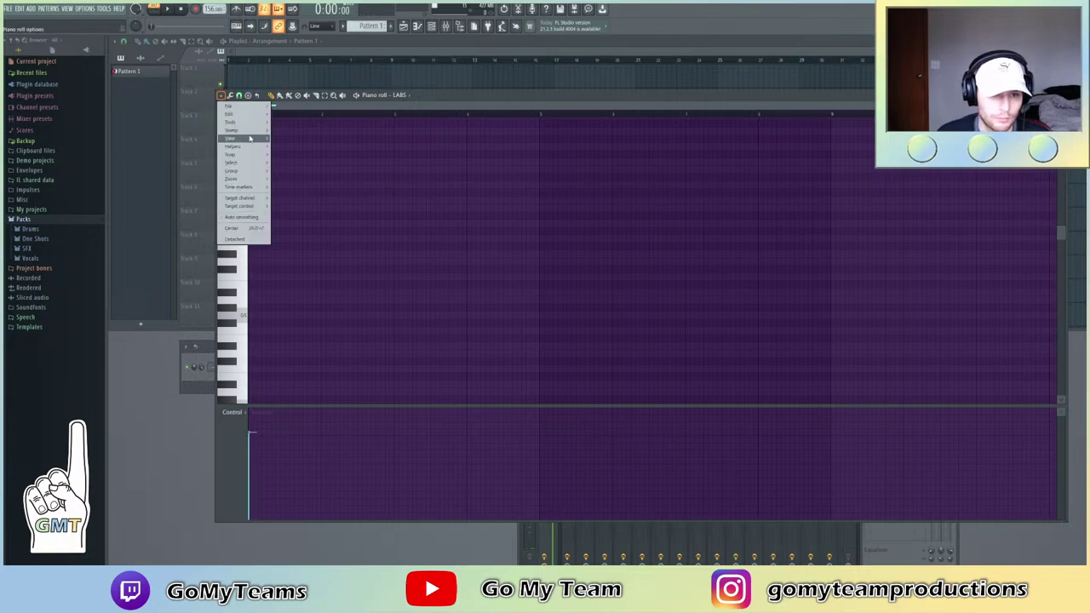
mouse_move(251, 147)
mouse_move(298, 154)
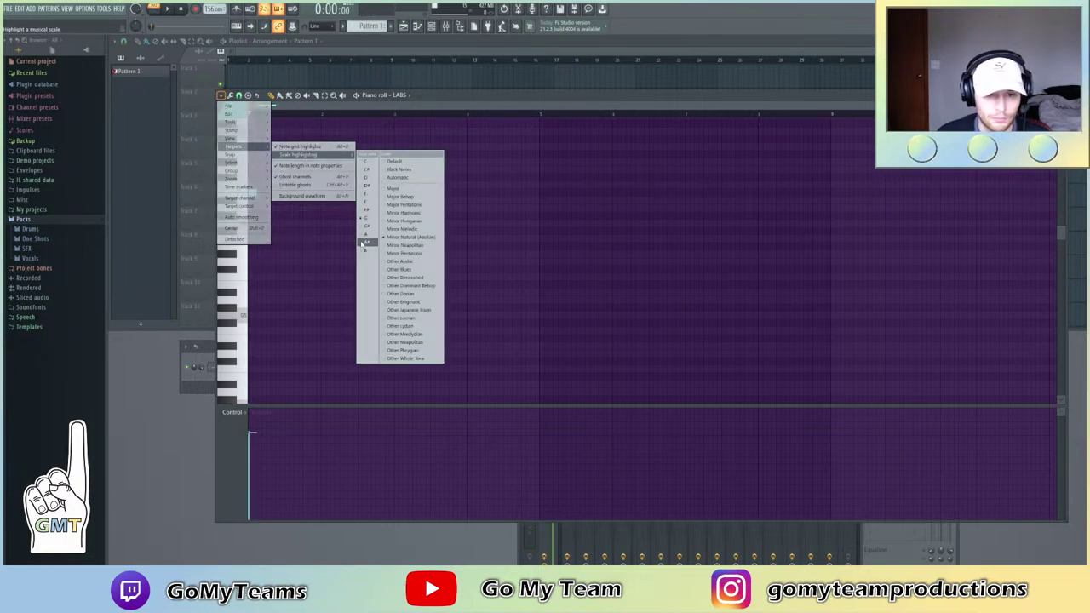
click(367, 250)
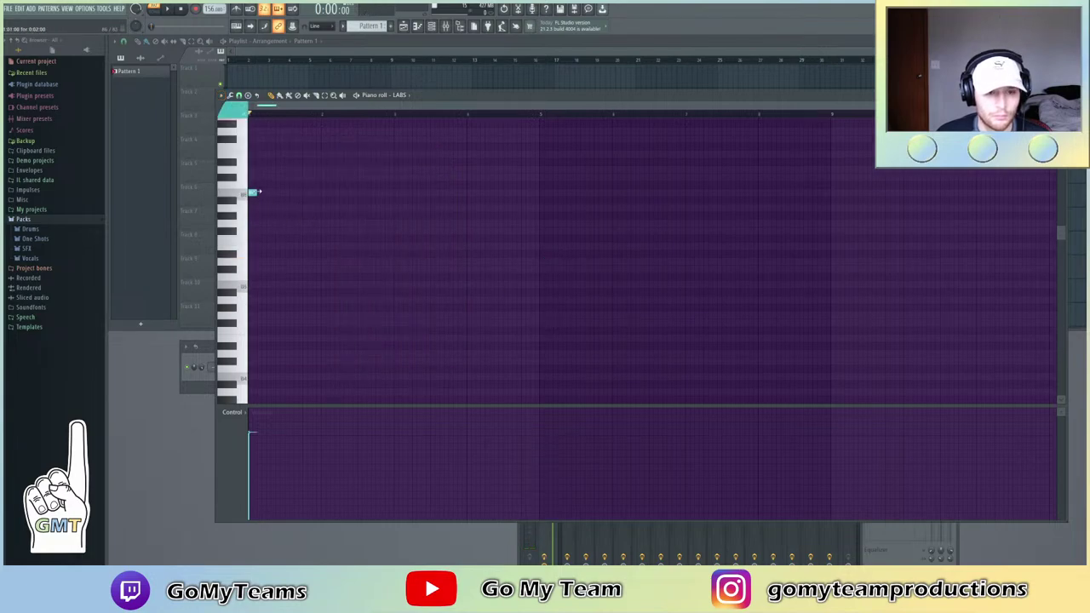
Add a second B note at bar 2 and two D notes above it at bars 3 and 4
key(space)
key(space)
key(space)
click(324, 209)
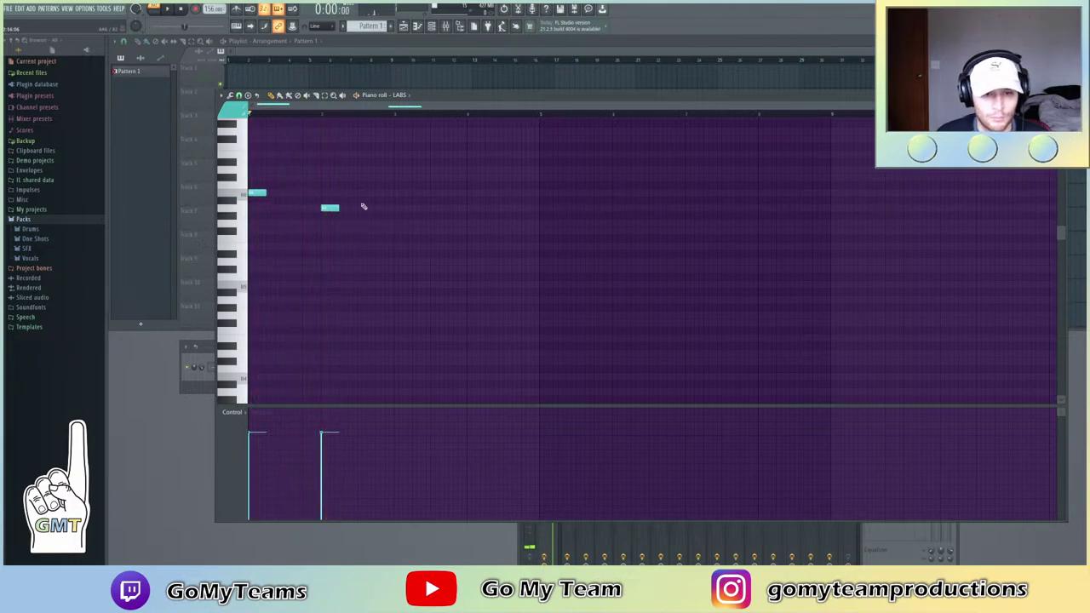
mouse_move(322, 203)
mouse_down()
mouse_move(320, 178)
mouse_move(328, 199)
mouse_up()
key(space)
key(space)
click(399, 170)
click(472, 171)
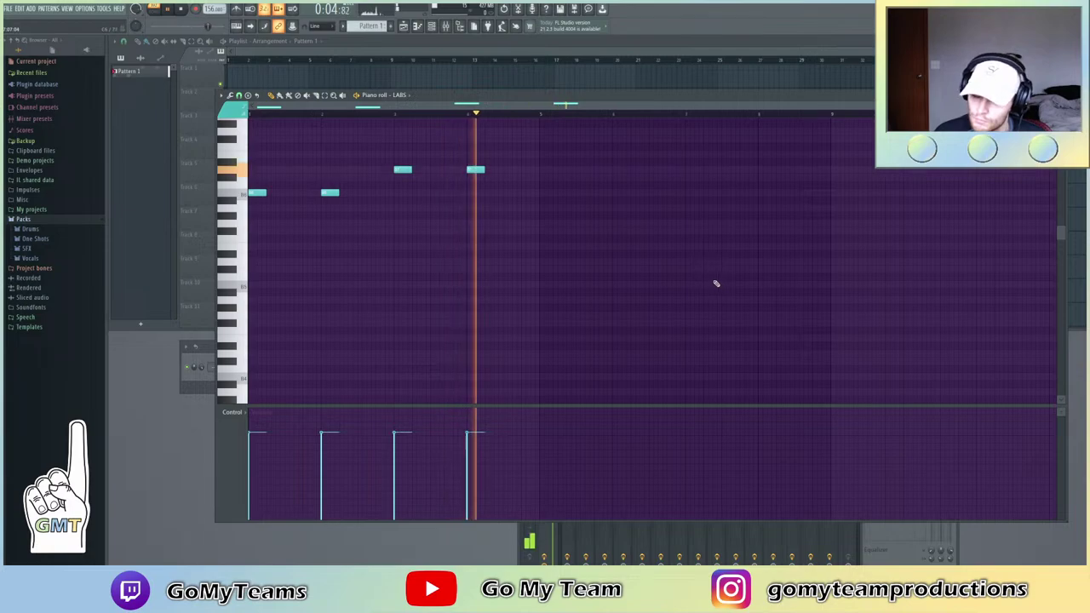
Lengthen all four melody notes to one full bar each
key(ctrl+a)
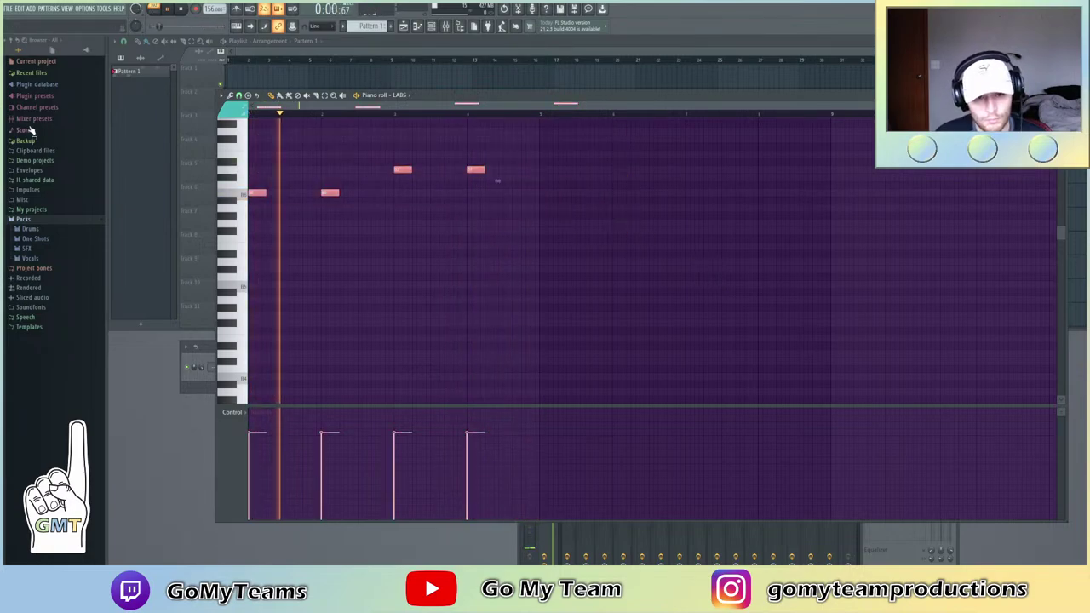
drag(339, 191, 394, 219)
key(space)
key(ctrl+d)
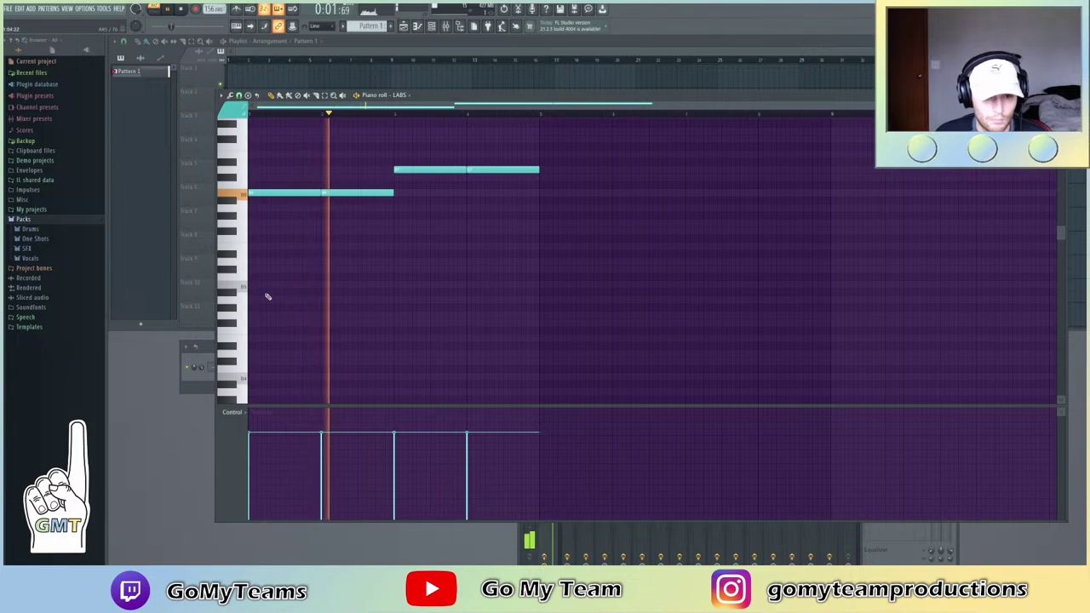
Add two one-bar notes below the melody: an F# starting halfway through bar 1 and a G starting halfway through bar 2
scroll(272, 332, down, 3)
scroll(281, 298, up, 2)
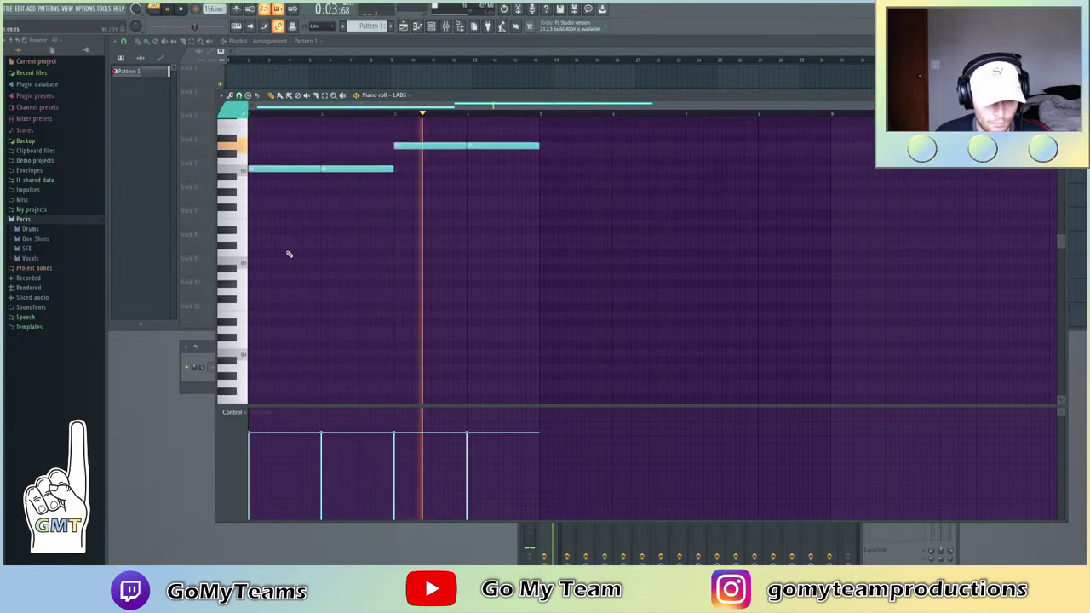
mouse_move(289, 210)
mouse_down()
mouse_move(275, 212)
mouse_move(322, 210)
mouse_up()
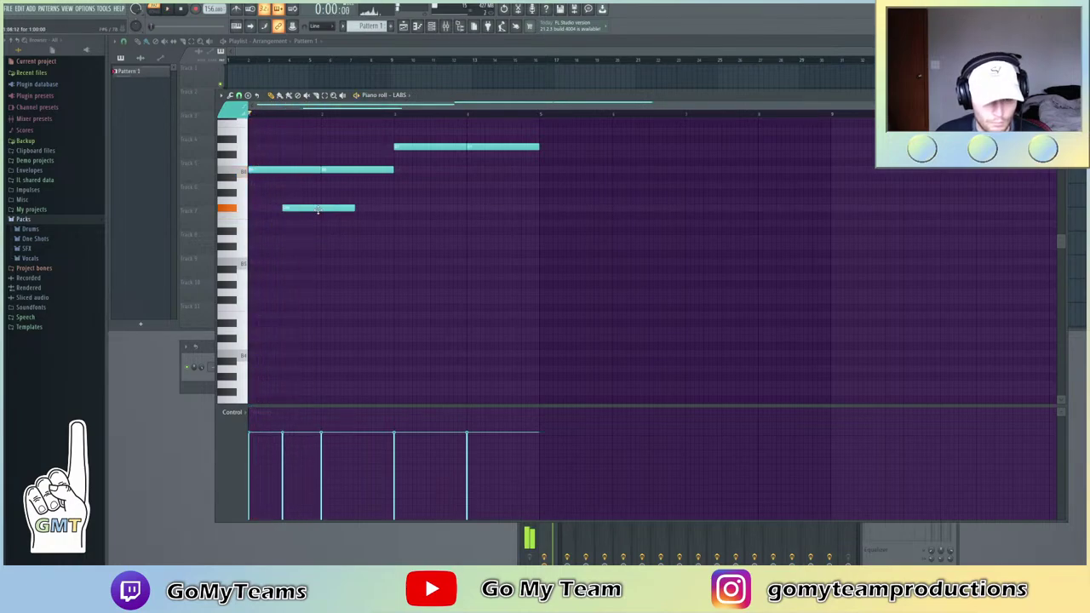
click(361, 222)
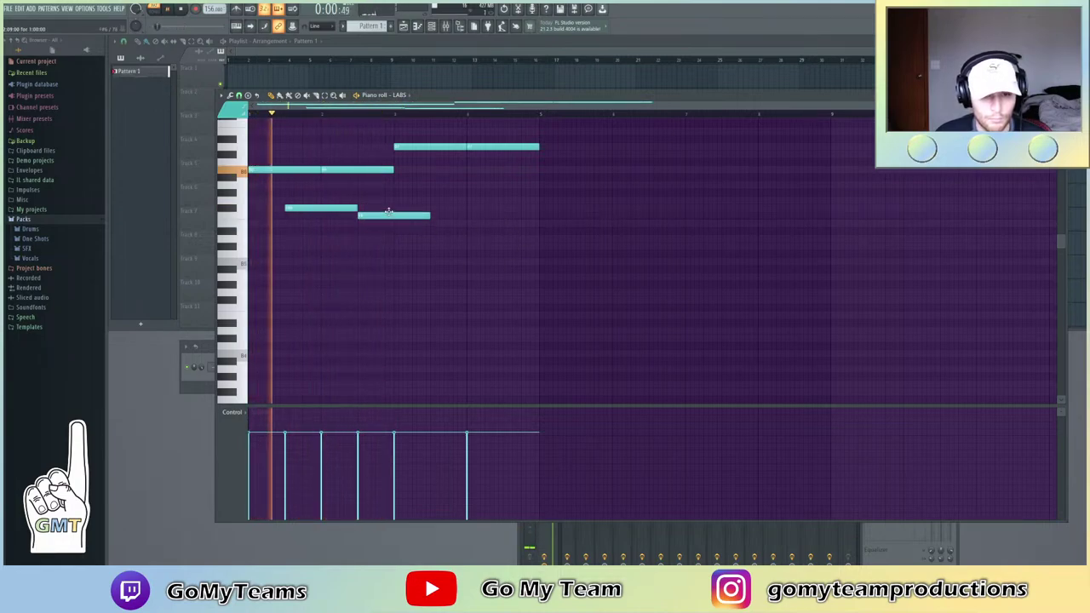
drag(397, 223, 397, 200)
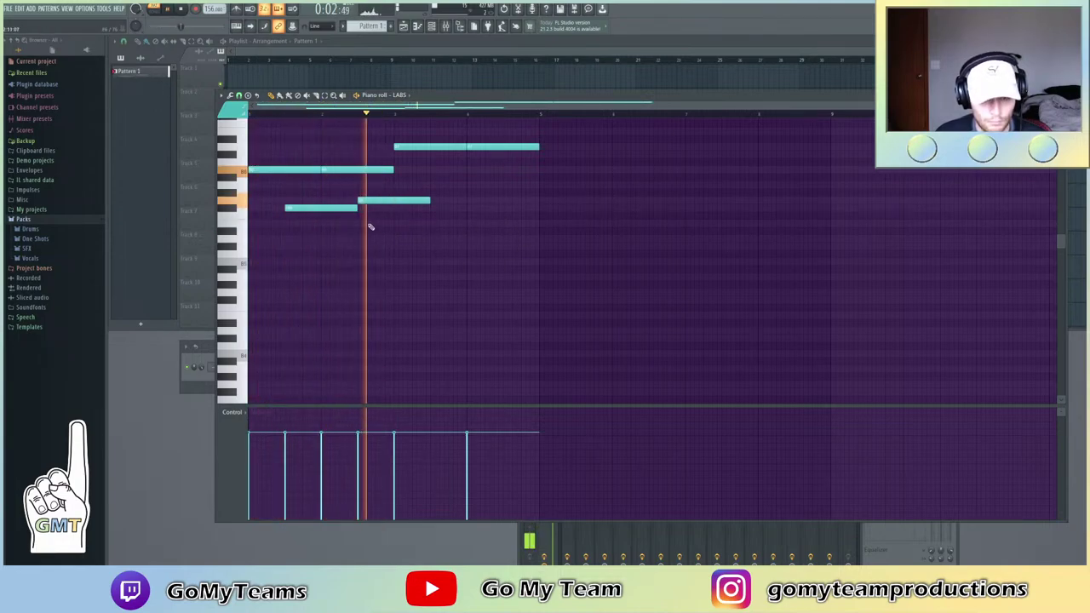
Continue the lower line with a one-bar A from mid bar 3 and a half-bar F# from mid bar 4
click(432, 169)
drag(452, 172, 455, 188)
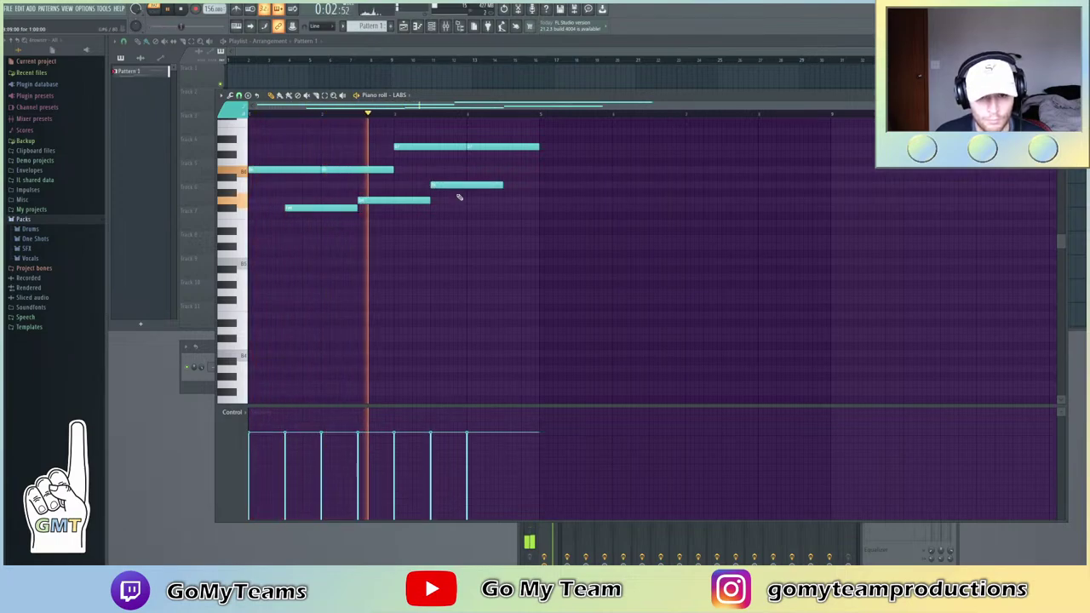
click(505, 201)
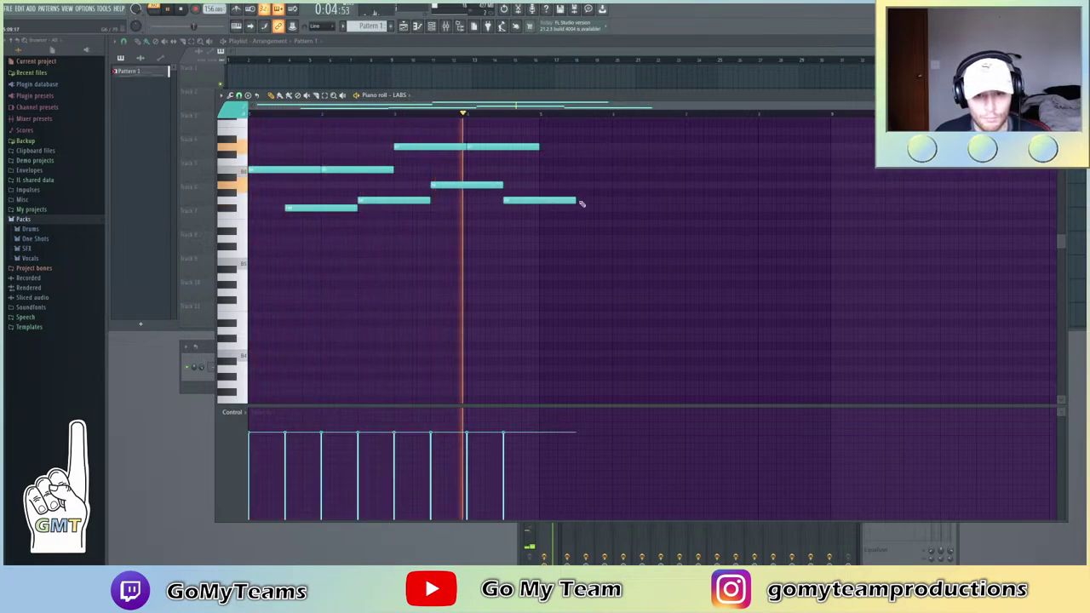
drag(576, 201, 514, 210)
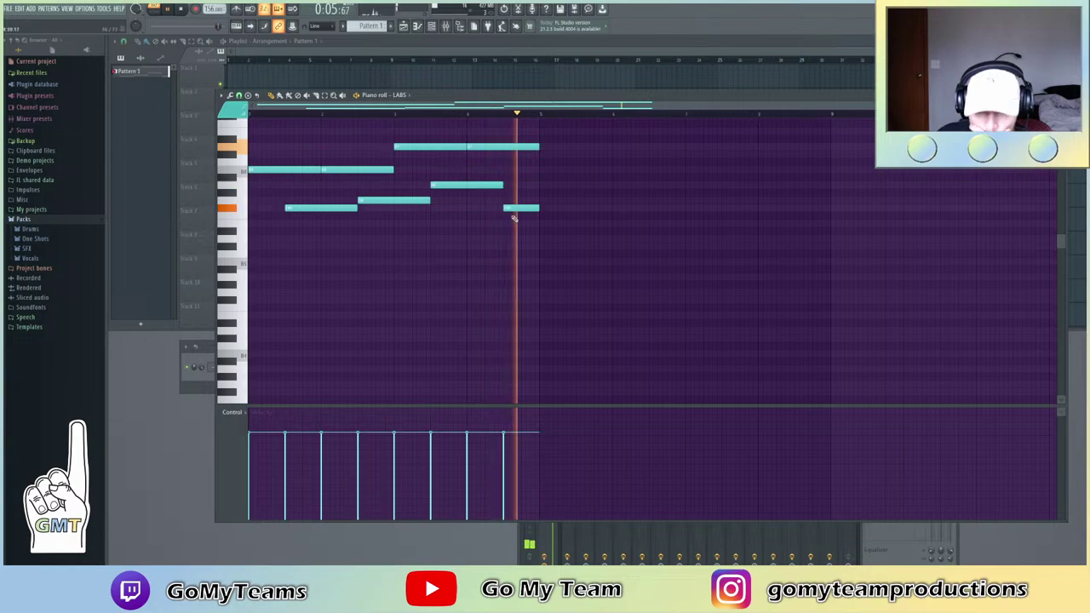
Move the four notes of the lower line down two octaves
drag(550, 226, 284, 187)
key(ctrl+Down)
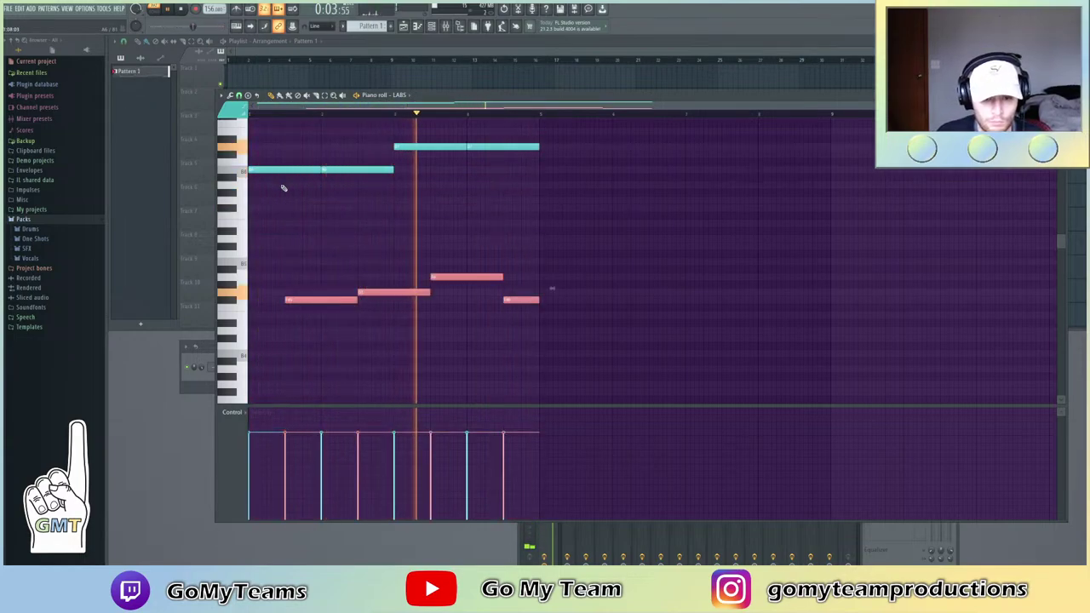
key(ctrl+Down)
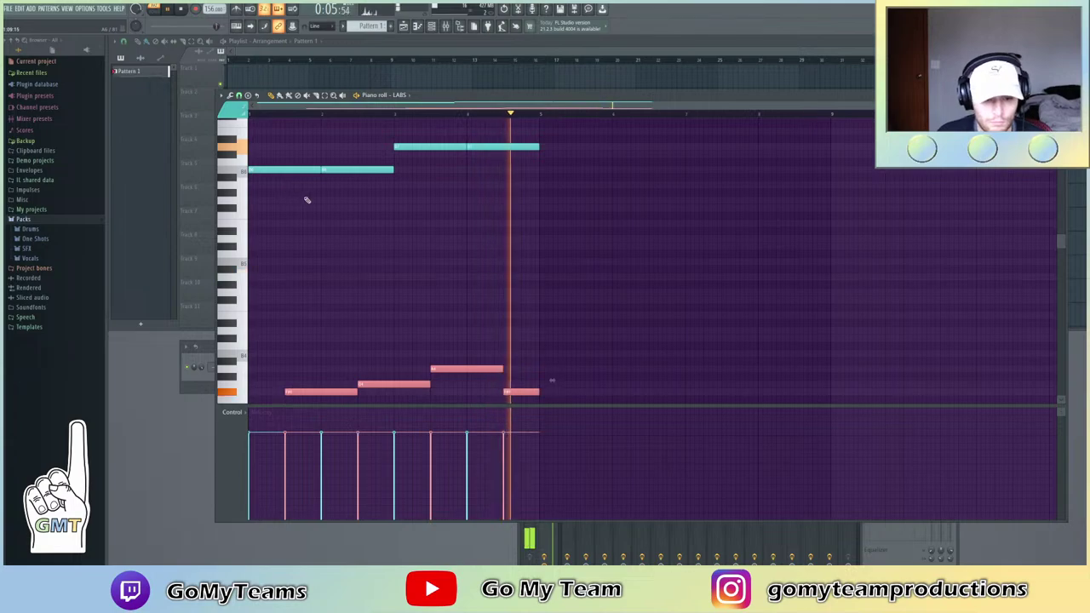
Add a half-bar B note at the start of bar 1 in the lower line and play the pattern
scroll(297, 348, down, 1)
key(space)
click(265, 331)
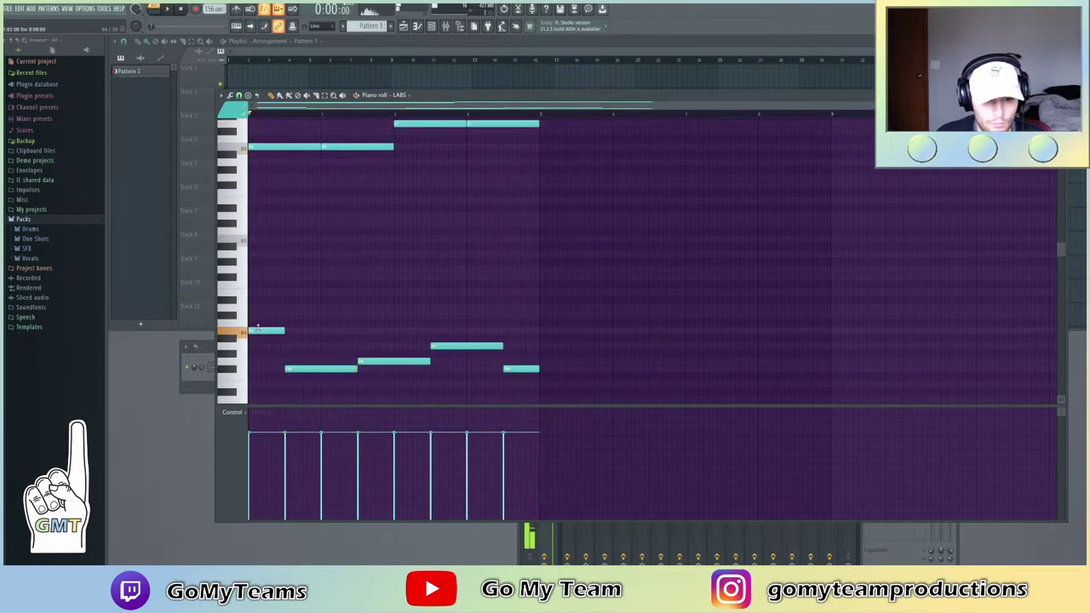
key(space)
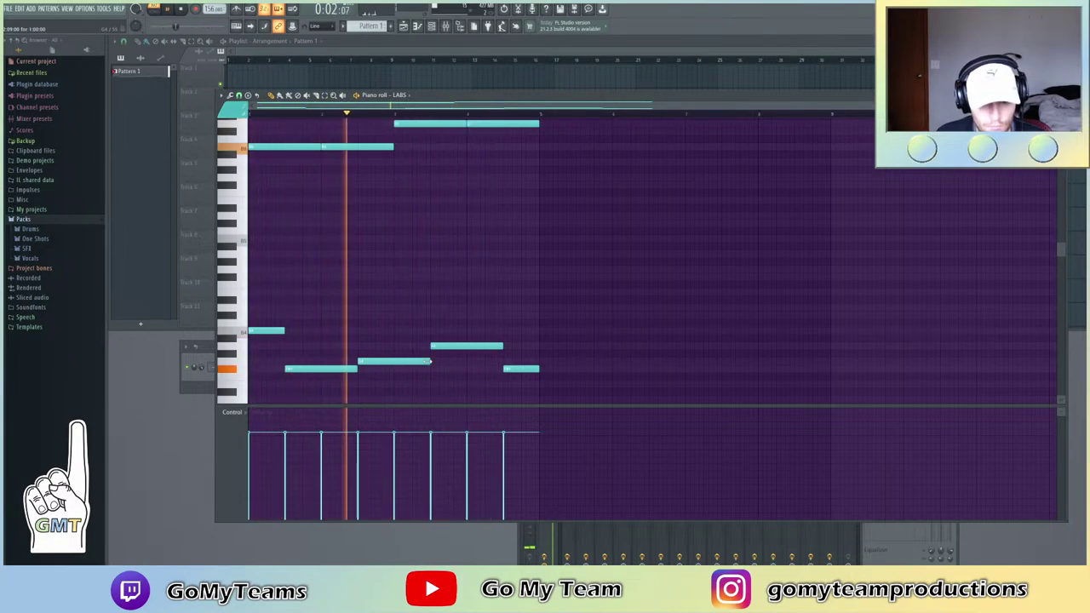
Shorten the lower line's G to half a bar and shift the following A and F# to the starts of bars 3 and 4
key(space)
key(space)
key(space)
drag(426, 361, 389, 369)
key(space)
drag(446, 345, 413, 345)
drag(409, 344, 412, 345)
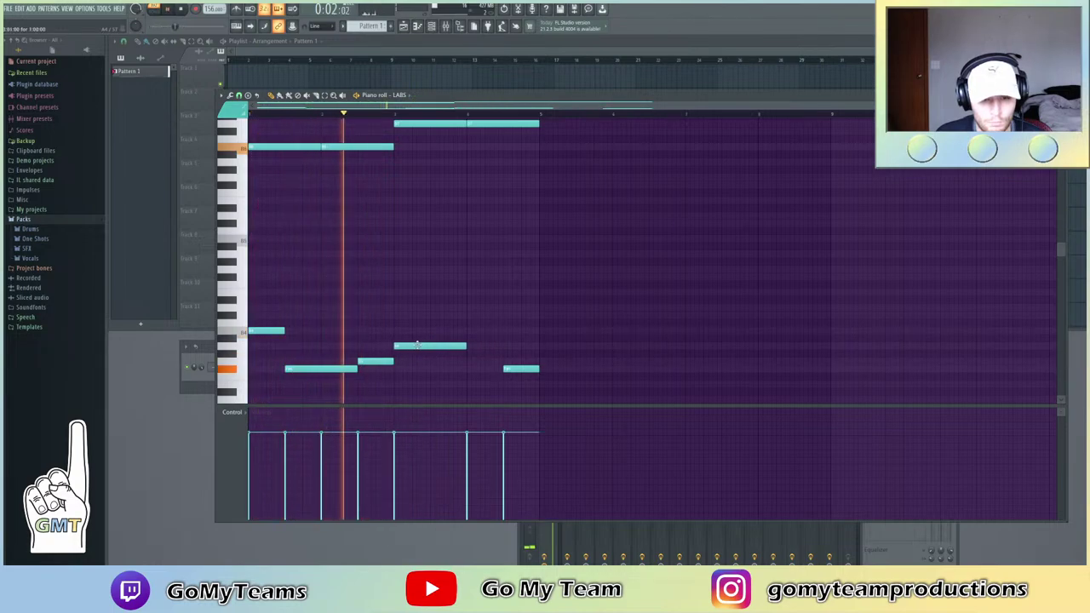
drag(516, 370, 484, 371)
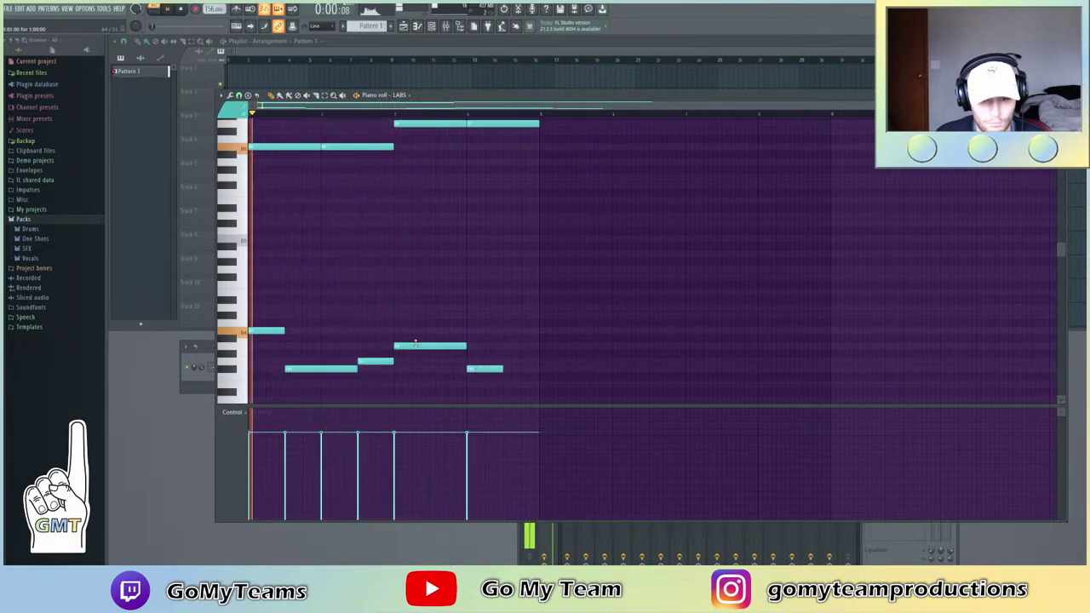
Raise the lower line's bar 3 note to B and add a half-bar G after the F# in bar 4
drag(415, 338, 415, 324)
drag(476, 362, 477, 356)
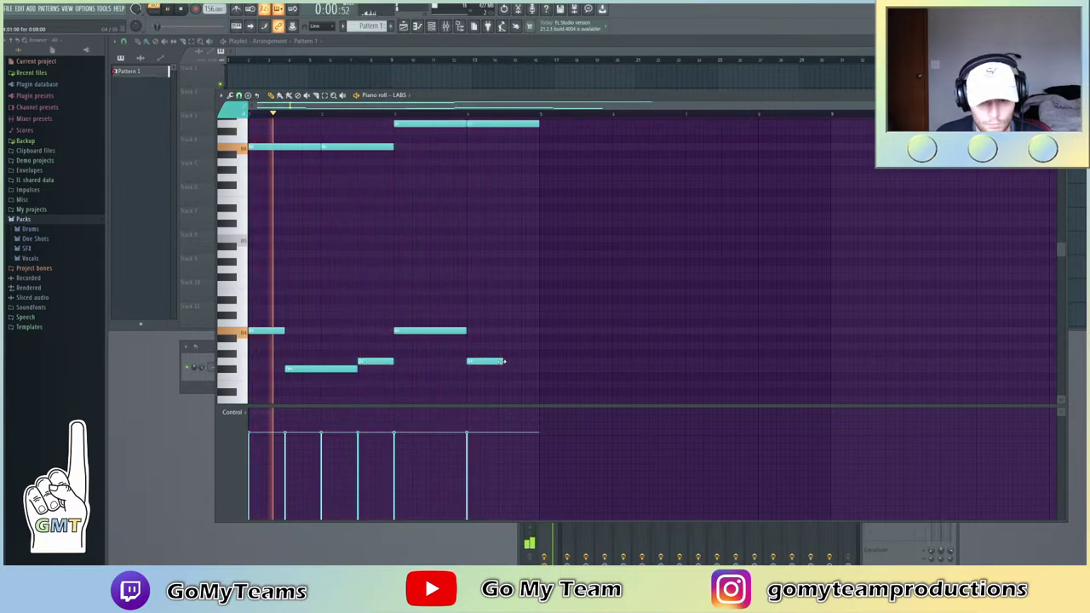
drag(488, 367, 488, 370)
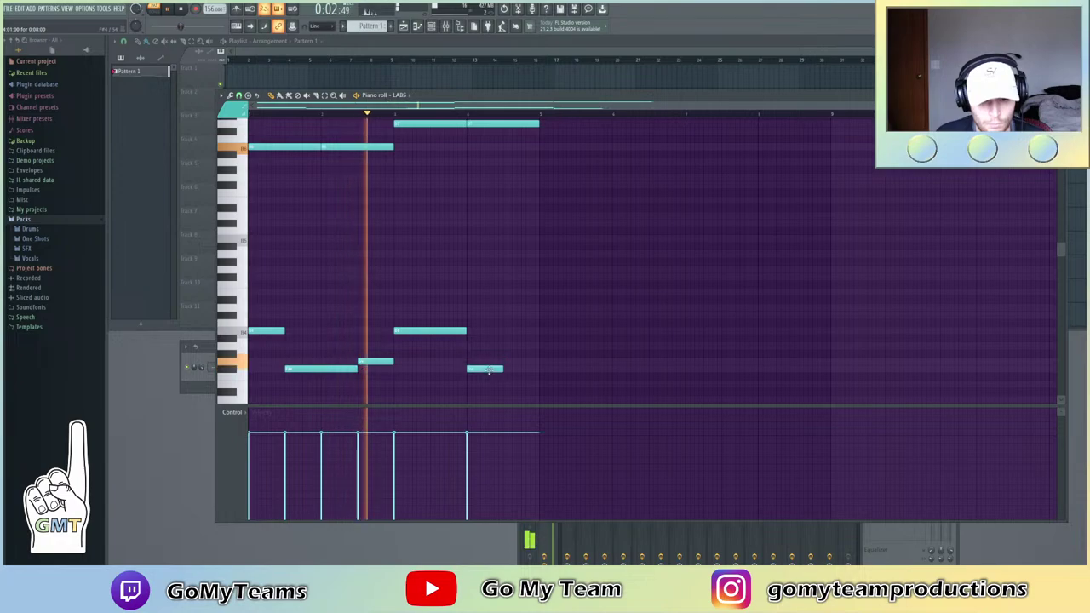
click(506, 363)
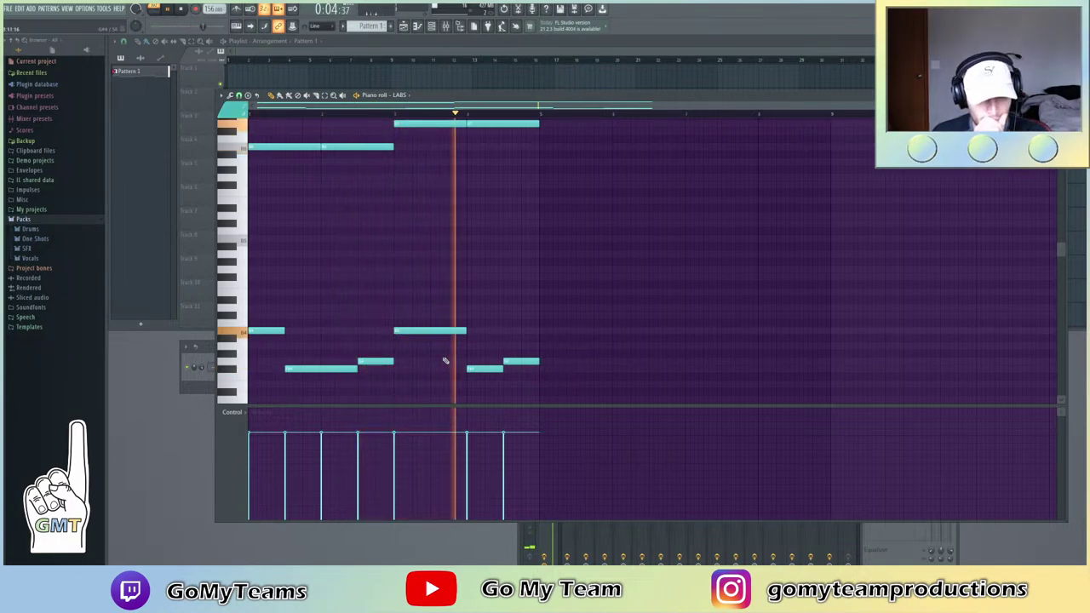
Select the whole lower line and transpose it down one octave
scroll(336, 287, up, 4)
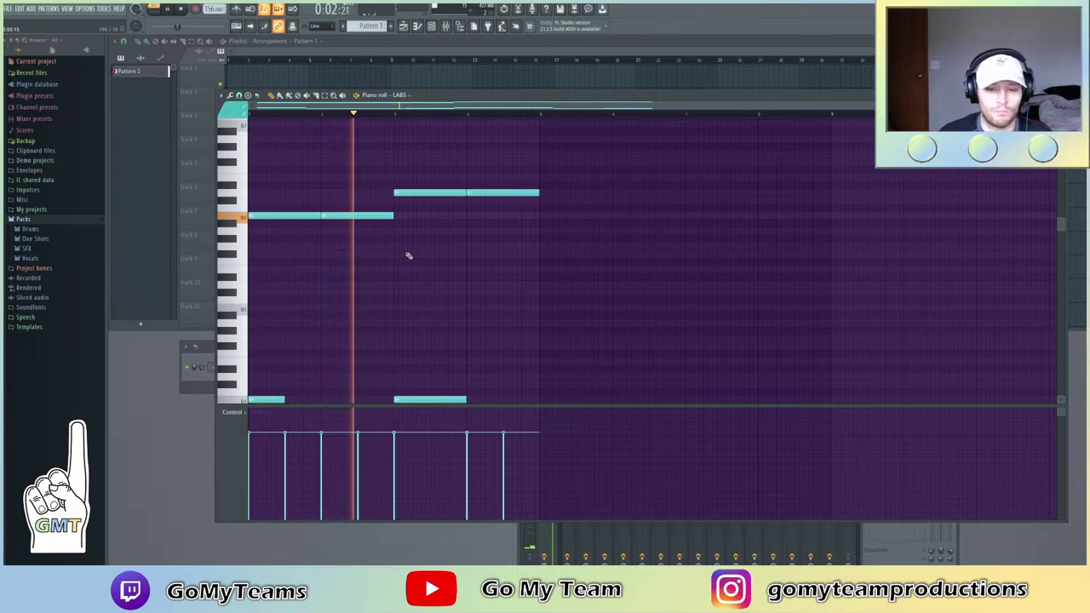
scroll(664, 327, down, 4)
drag(555, 362, 226, 264)
key(ctrl+Down)
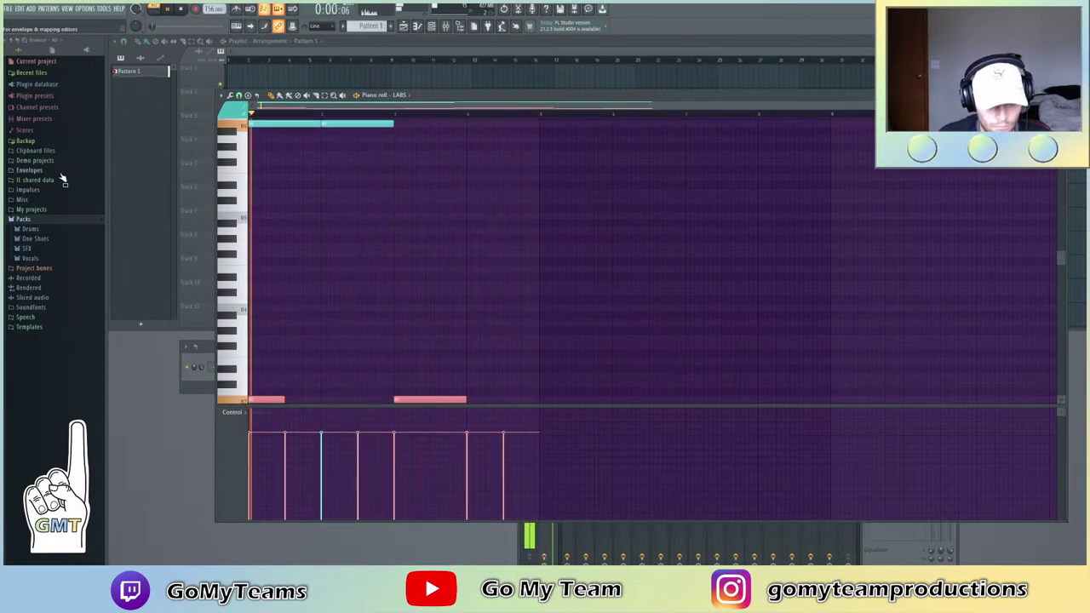
scroll(309, 275, down, 3)
key(space)
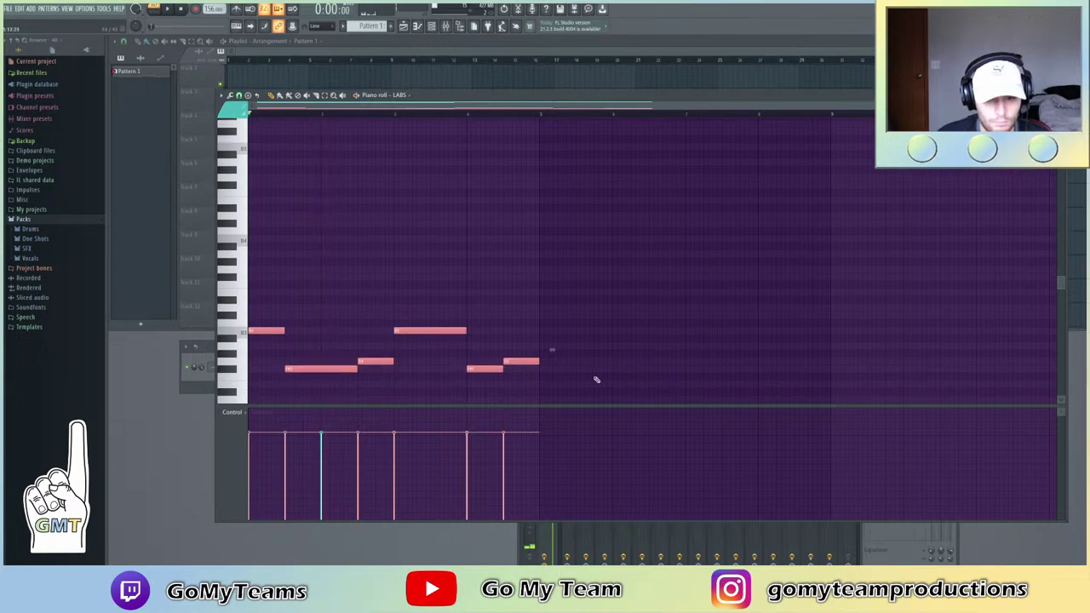
Duplicate the bass notes three semitones higher as a harmony, and raise the copies above the two G notes to B
shift+drag(258, 332, 234, 300)
click(262, 336)
key(ctrl+z)
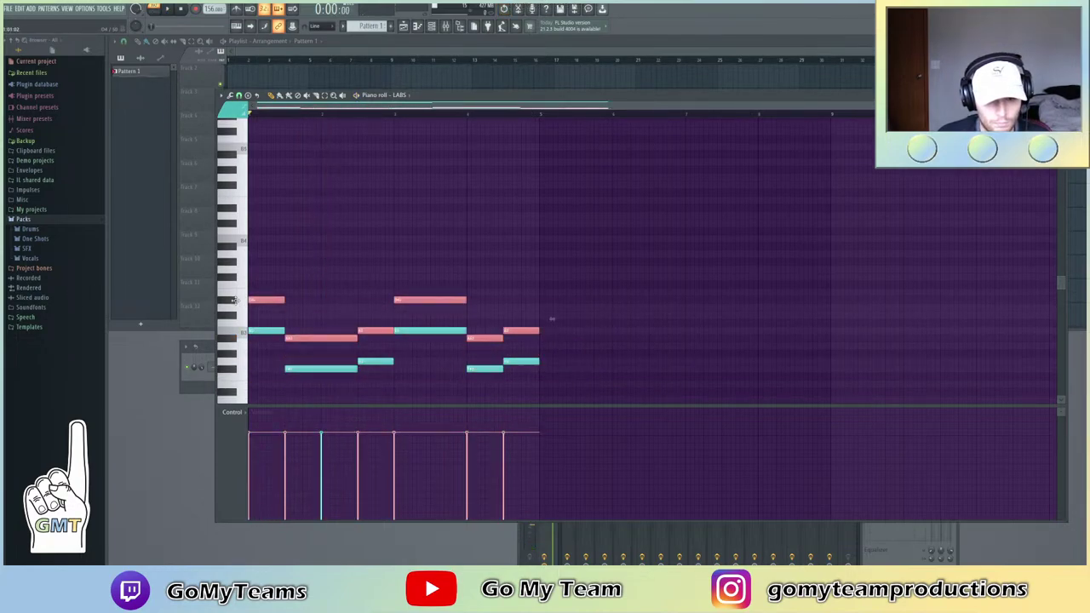
drag(235, 306, 236, 311)
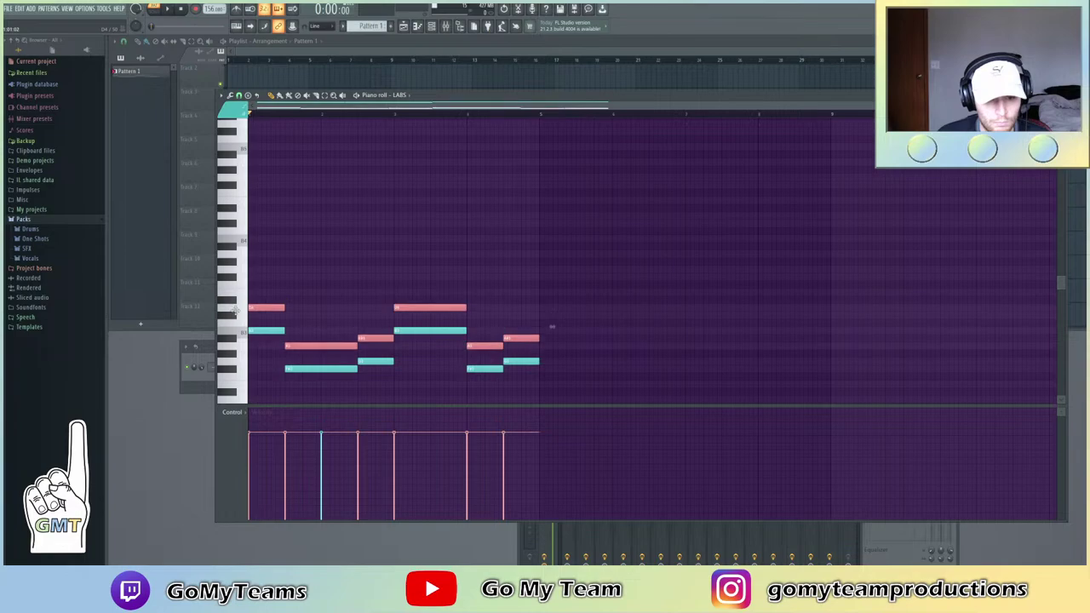
click(568, 311)
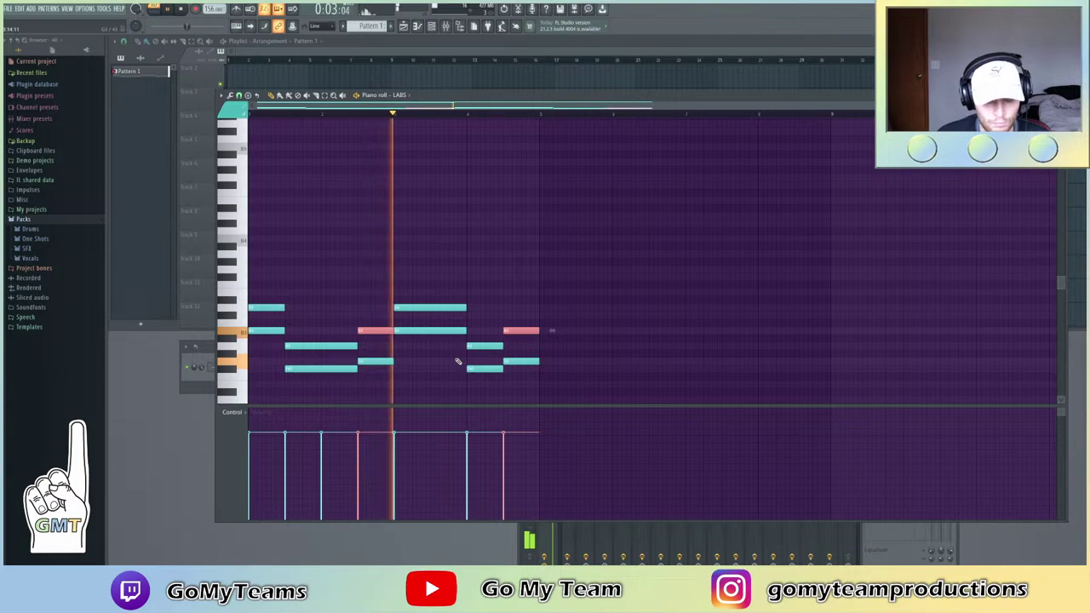
Add a third chord voice above the harmony in the same rhythm, with the notes F#, C#, D, F#, C# and D
key(ctrl+z)
drag(412, 331, 344, 270)
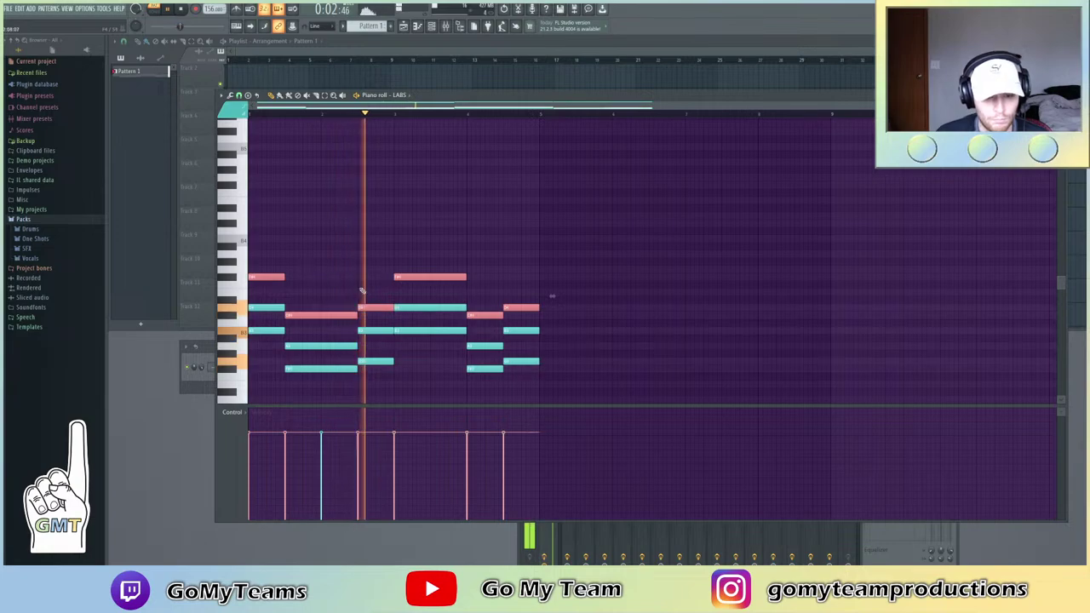
scroll(275, 244, up, 2)
scroll(275, 244, down, 3)
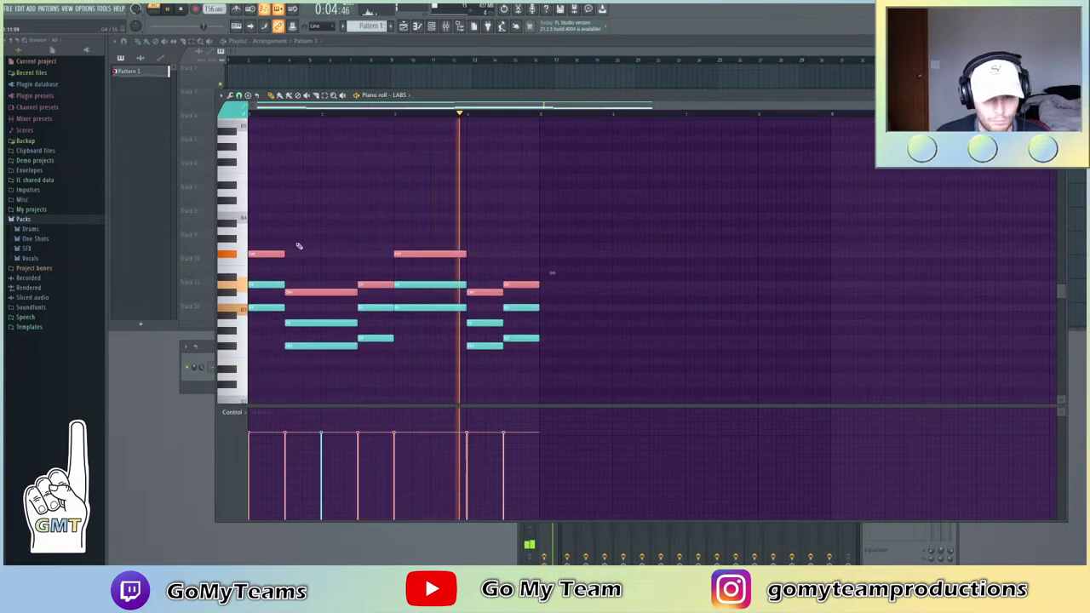
Duplicate the middle chord voice (D, A, B, D, A, B) one octave higher
scroll(298, 245, up, 2)
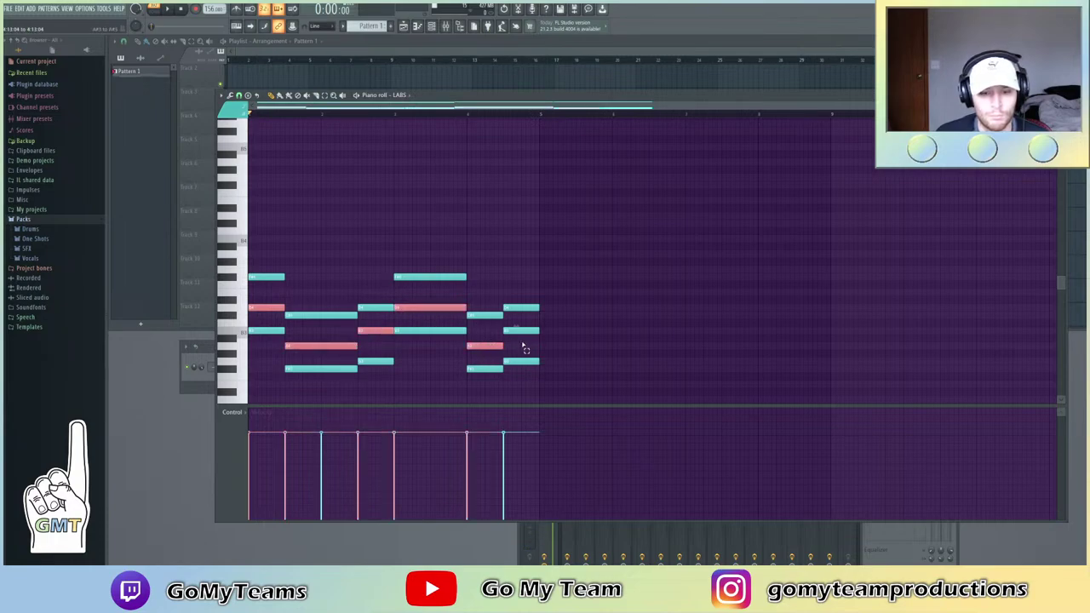
key(ctrl+Up)
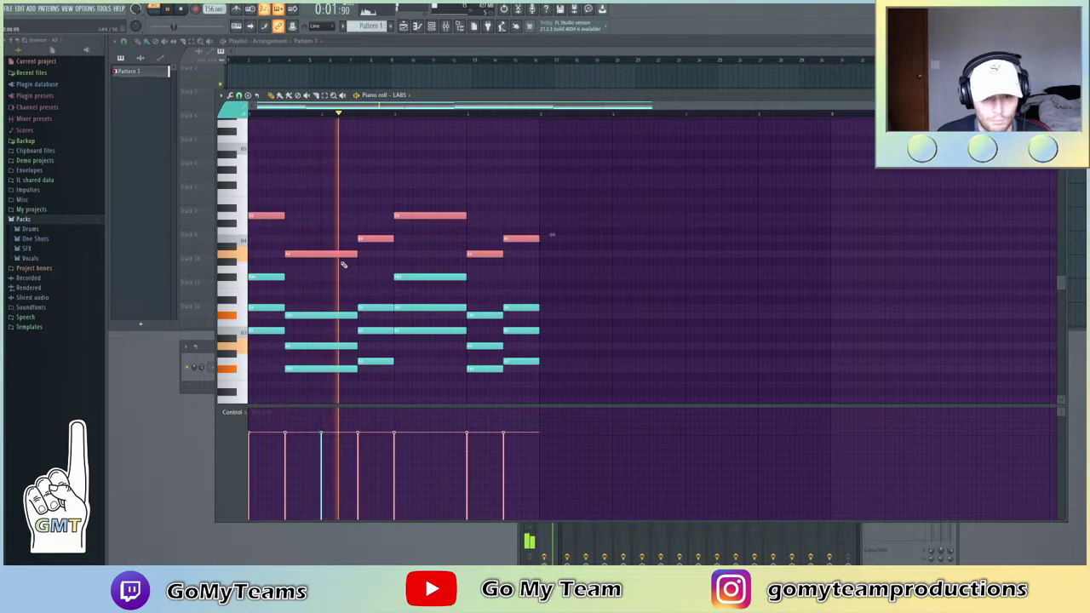
scroll(319, 236, up, 3)
scroll(318, 236, down, 4)
scroll(308, 221, up, 2)
scroll(307, 213, up, 1)
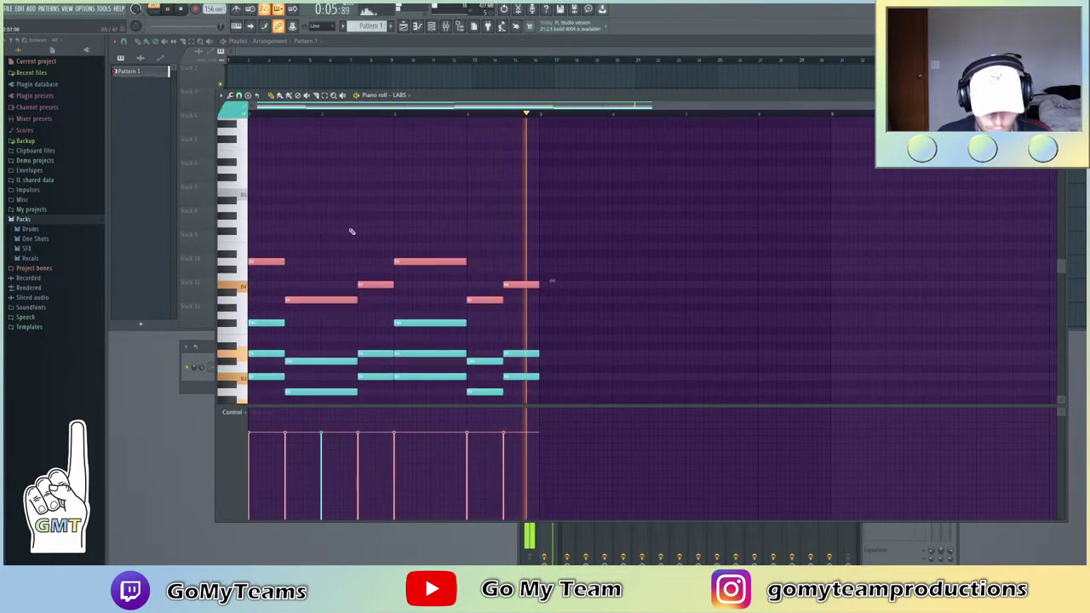
Add half-bar D and C# notes below the melody in bar 1 and repeat the pair in bar 2
scroll(613, 384, down, 6)
scroll(602, 352, up, 1)
scroll(358, 275, up, 6)
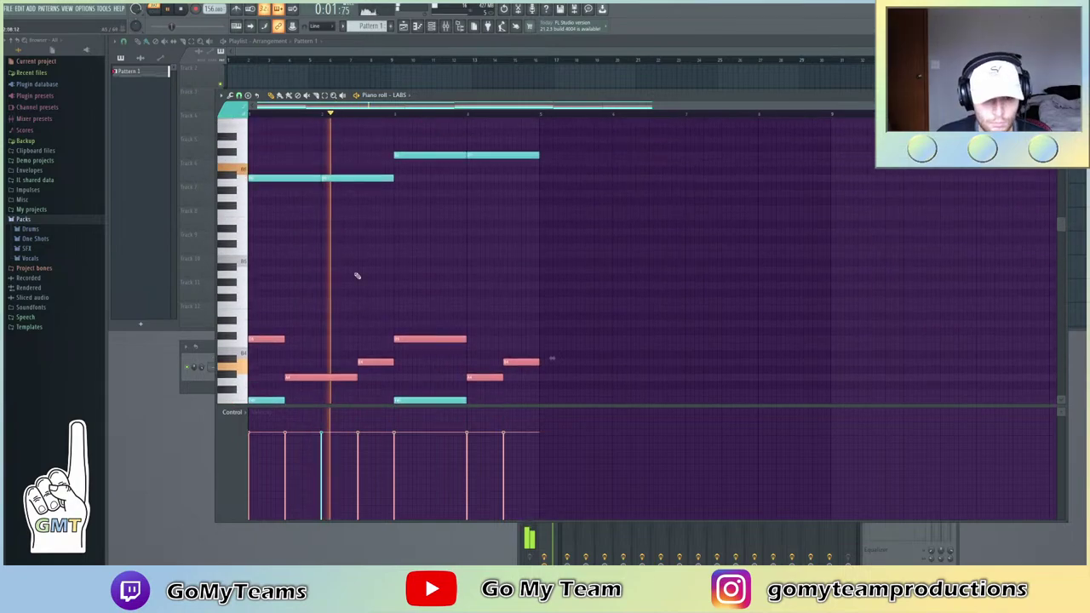
click(256, 285)
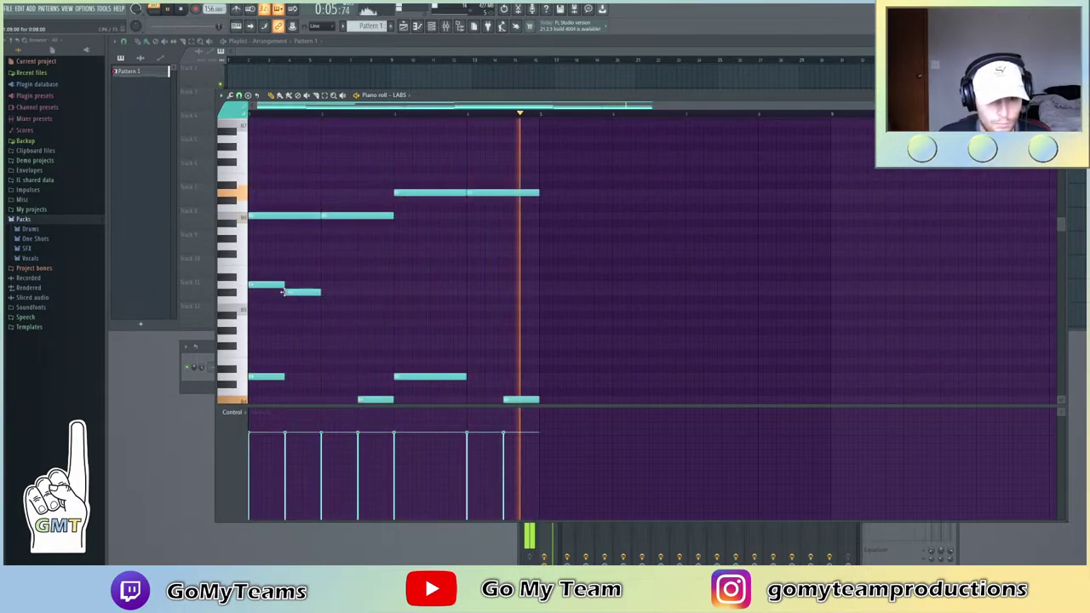
click(286, 292)
key(ctrl+b)
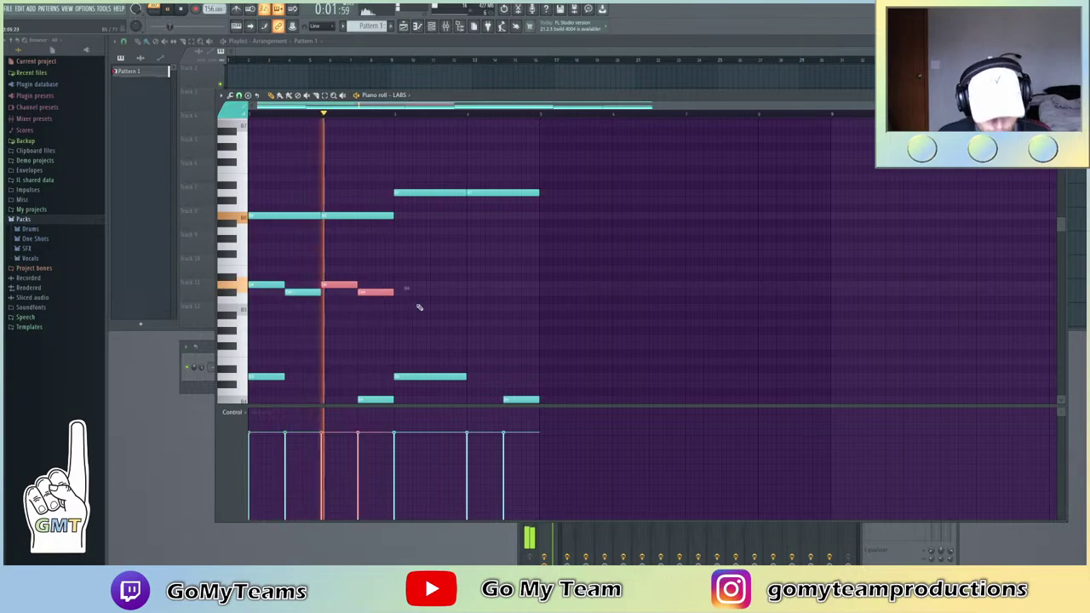
Add half-bar F# and D notes below the melody in bar 3 and repeat the pair in bar 4
click(397, 254)
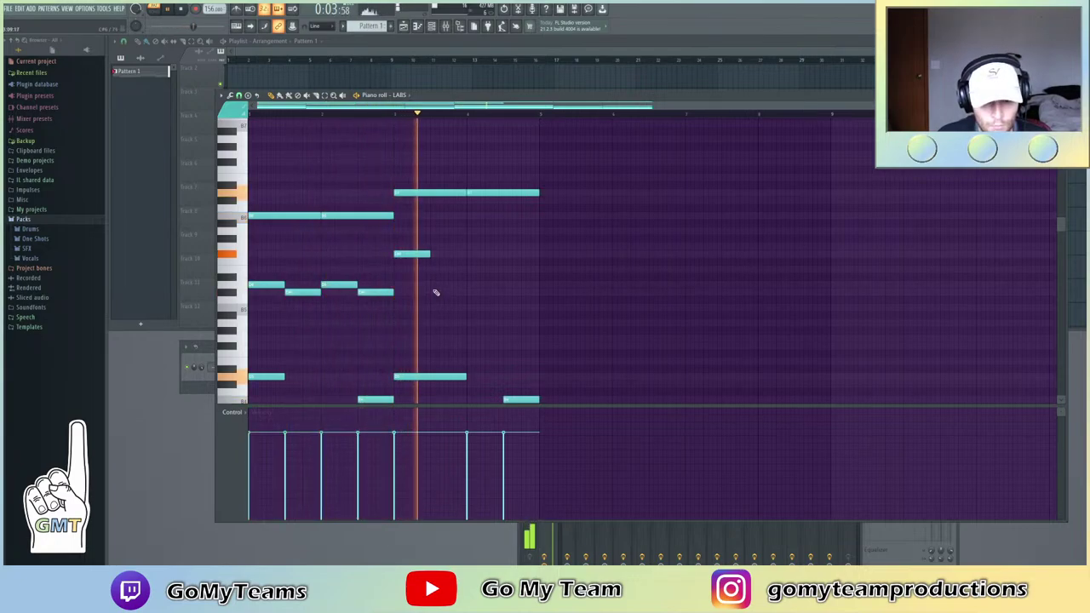
click(433, 286)
drag(492, 296, 420, 250)
key(ctrl+b)
click(582, 292)
right_click(584, 292)
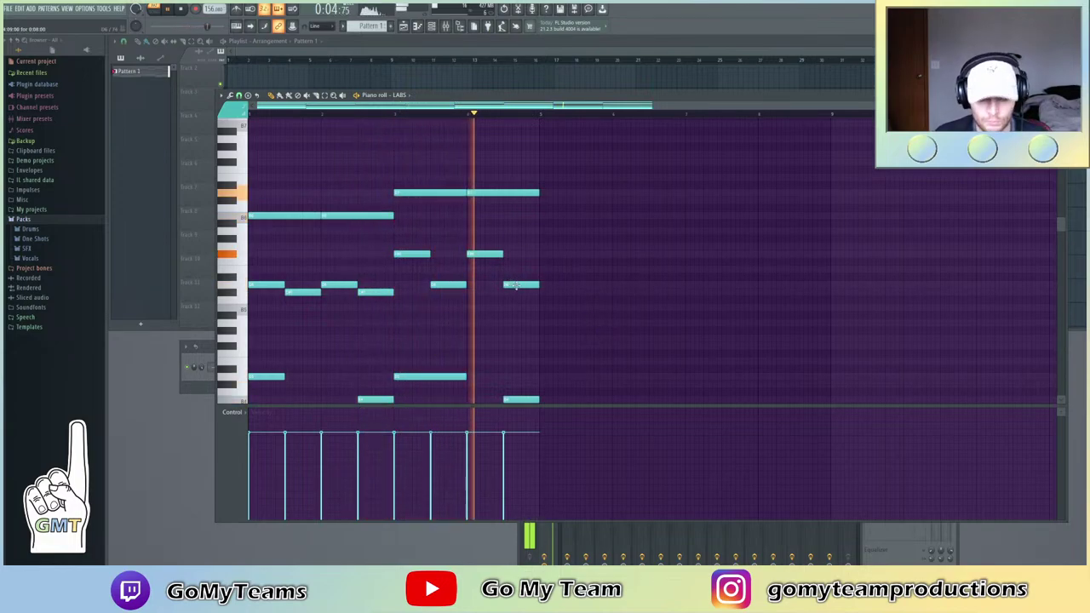
Duplicate the top melody's four long notes one octave higher at the same start positions
scroll(398, 307, down, 1)
scroll(398, 307, down, 4)
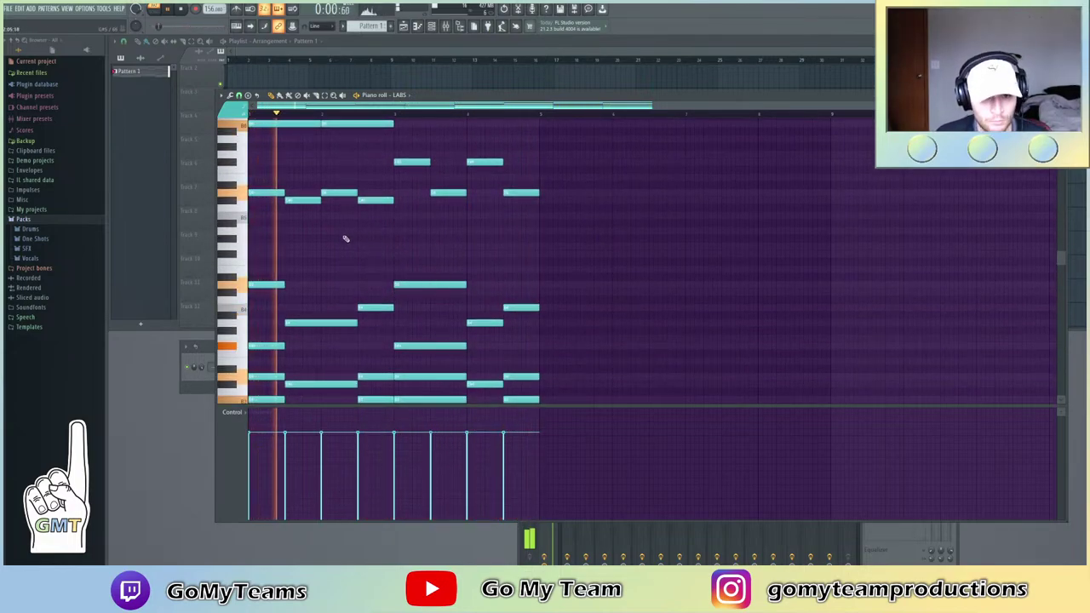
scroll(357, 232, up, 4)
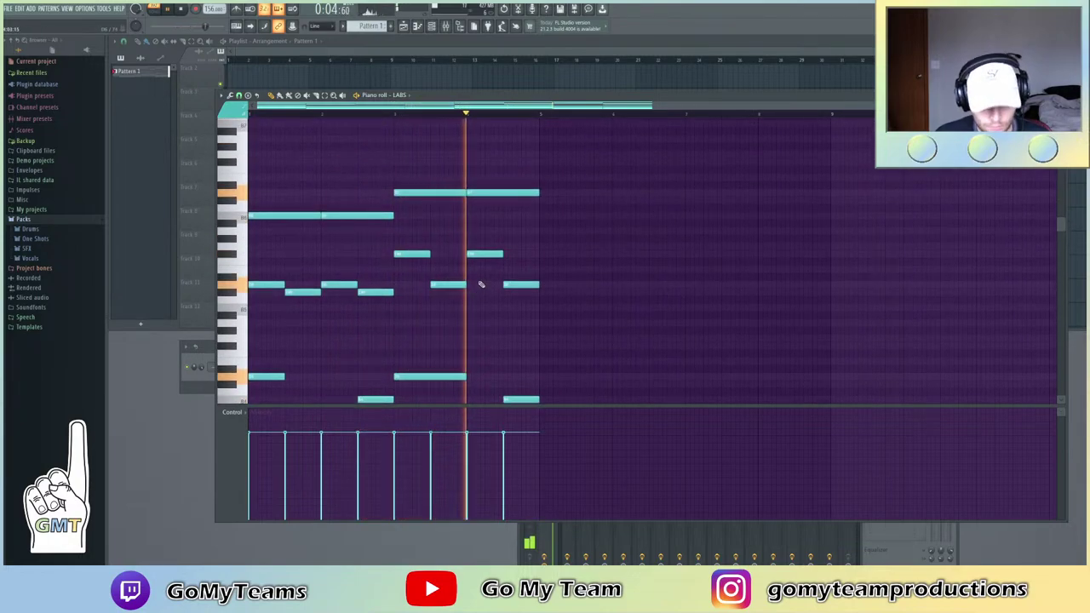
scroll(418, 291, down, 4)
scroll(419, 291, up, 4)
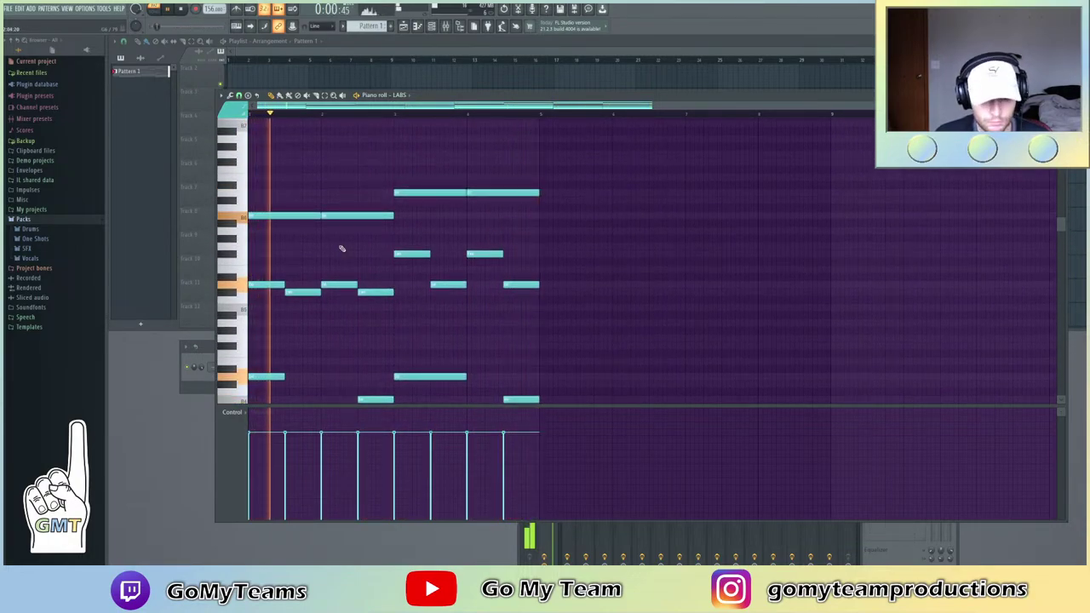
scroll(340, 246, up, 2)
drag(552, 263, 87, 193)
key(ctrl+c)
key(ctrl+v)
key(shift+Left)
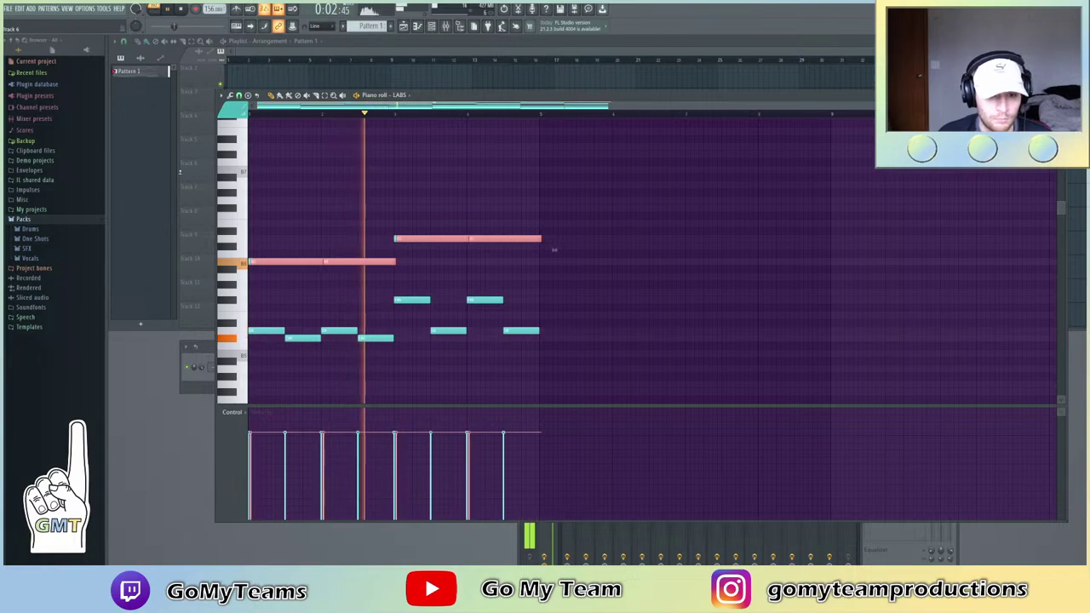
key(ctrl+Up)
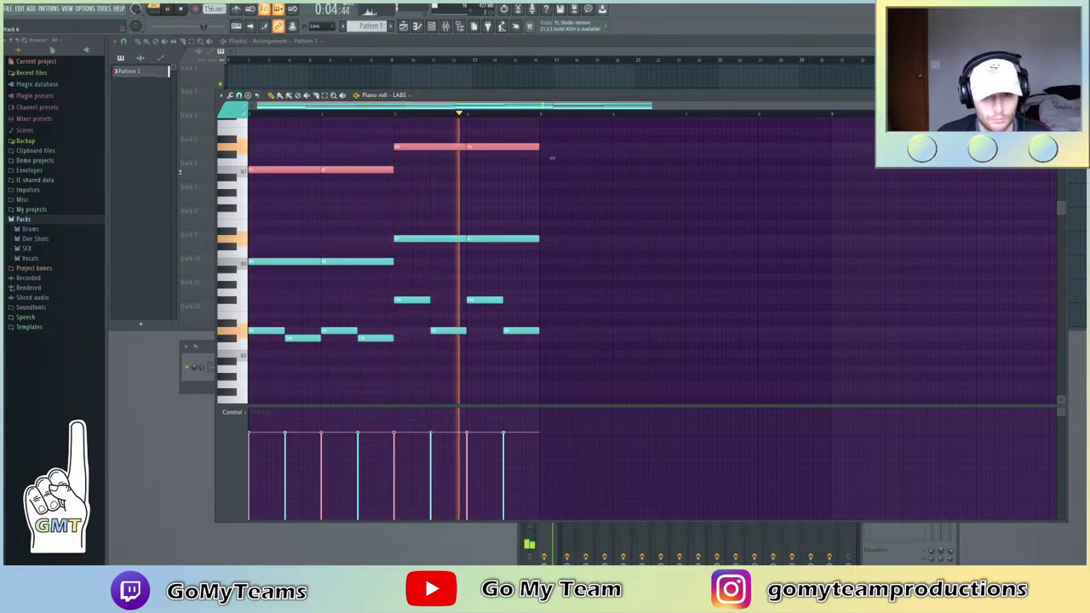
Lower the velocities of the high octave melody copies slightly with level scaling
scroll(587, 219, up, 1)
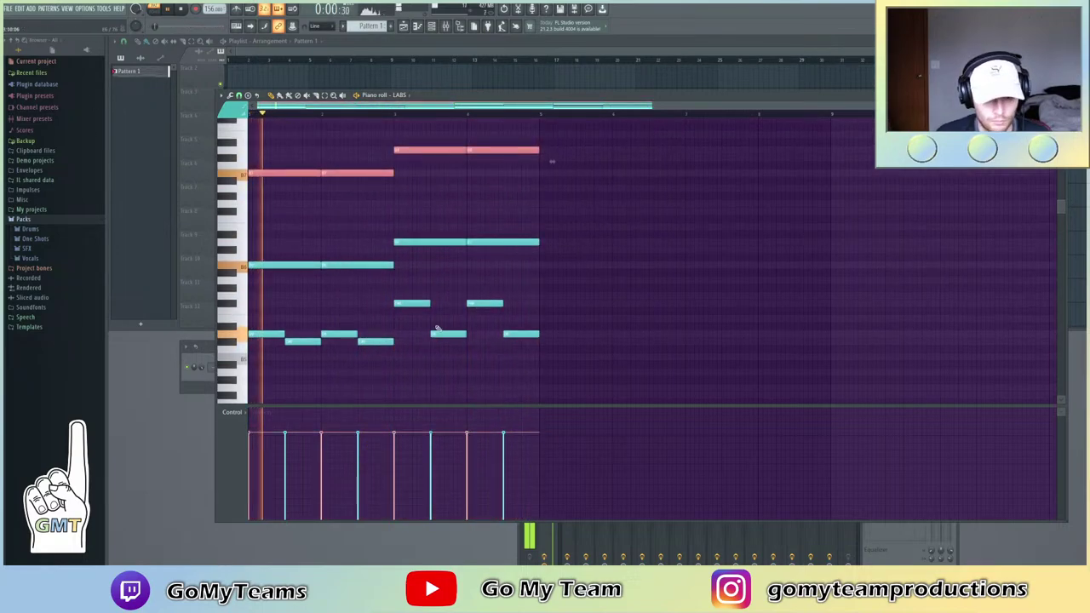
key(alt+x)
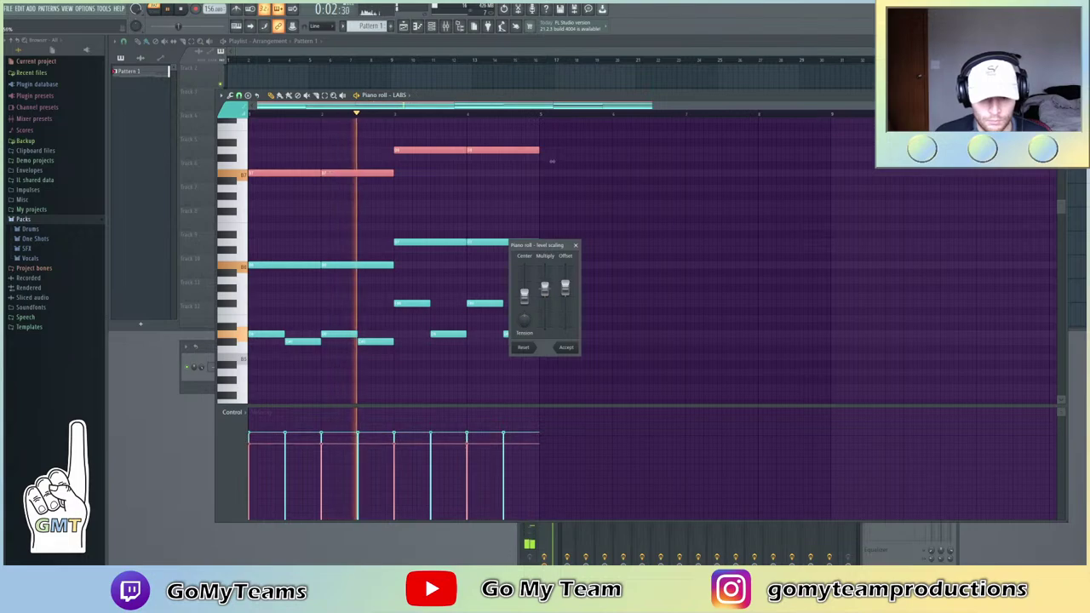
click(566, 348)
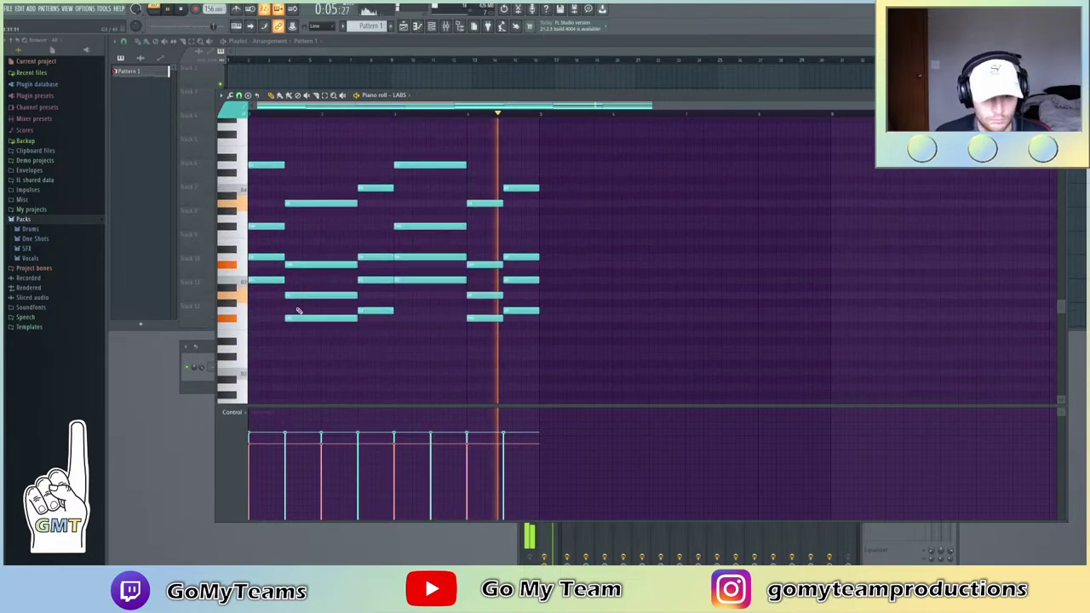
Select all notes and slightly randomize their velocities in bipolar mode, cycling through seeds before accepting
scroll(298, 311, up, 3)
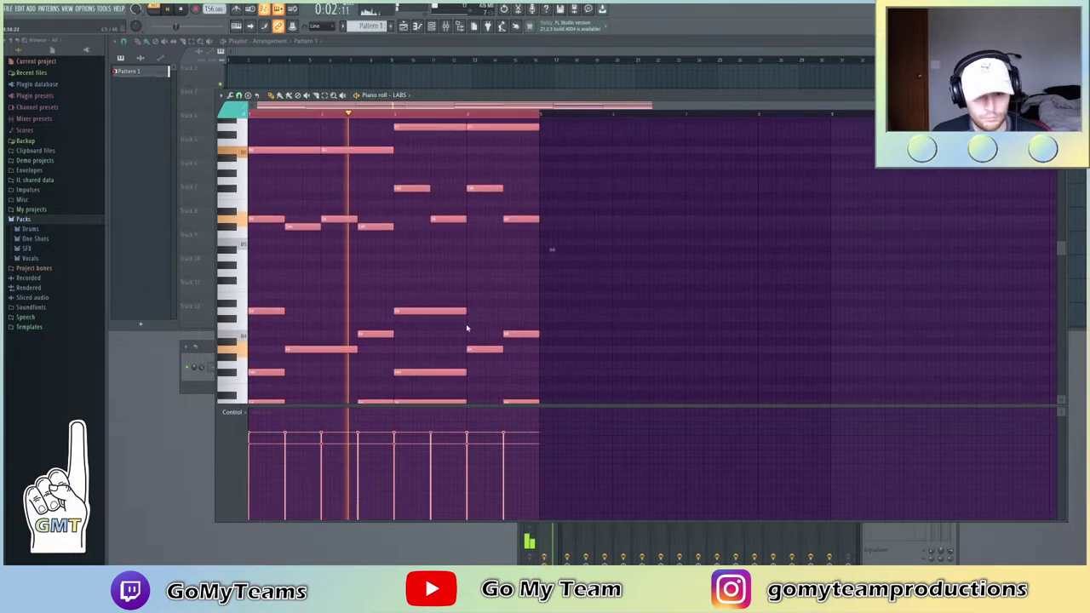
key(alt+r)
drag(774, 238, 776, 227)
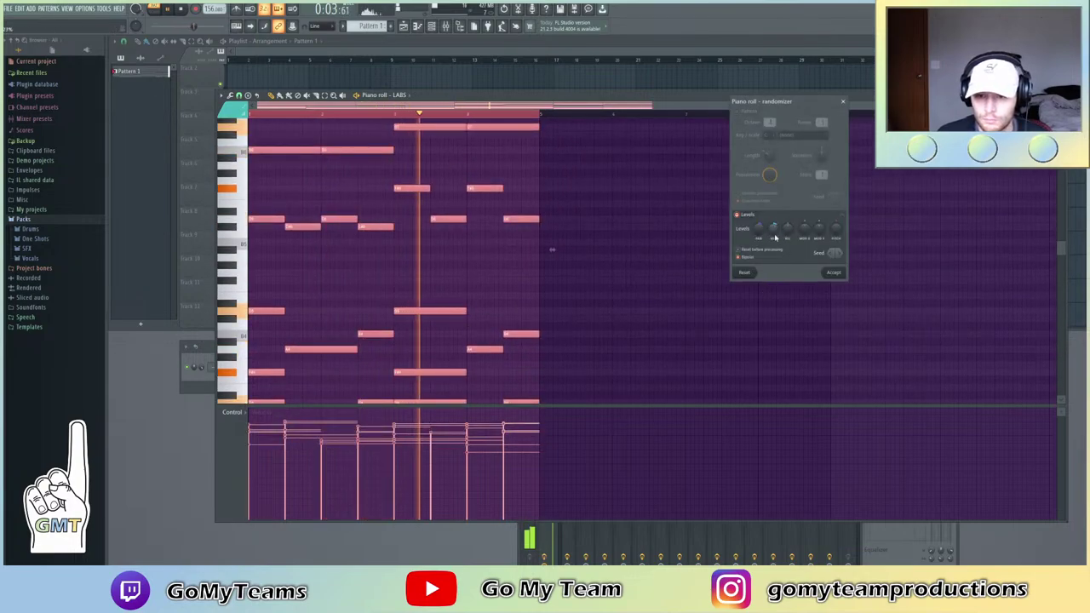
click(840, 255)
click(840, 255)
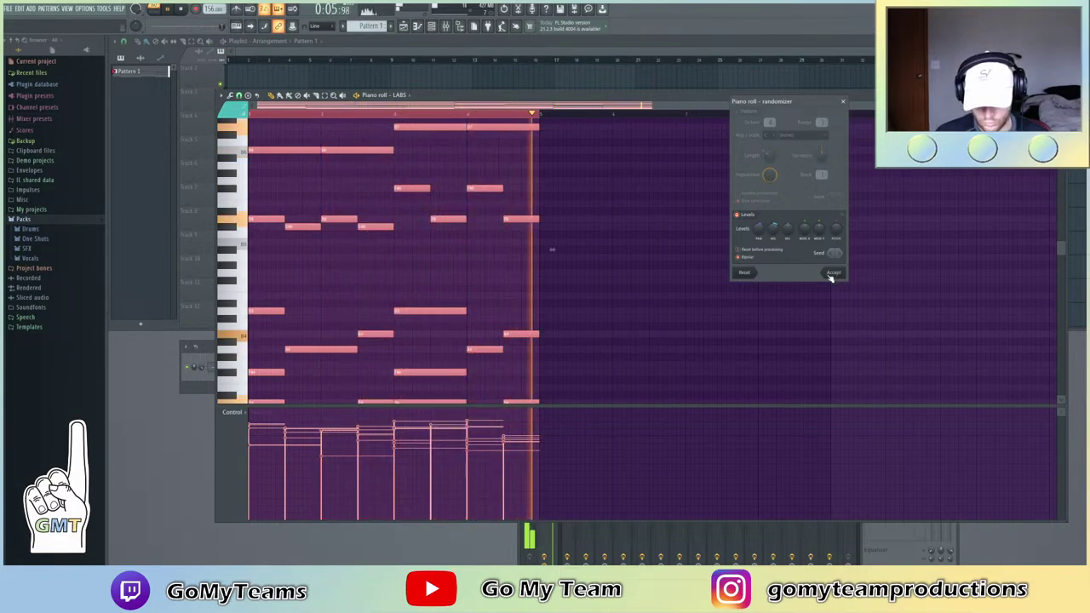
click(833, 274)
Select only the chord notes and try strumming them with the Strum tool
scroll(345, 285, down, 4)
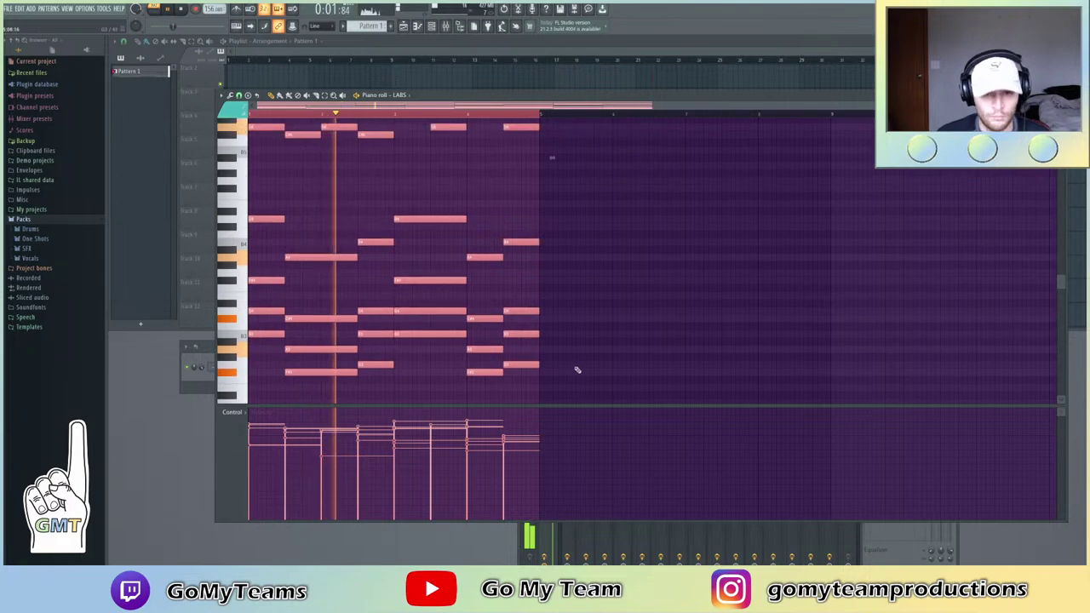
scroll(583, 366, down, 2)
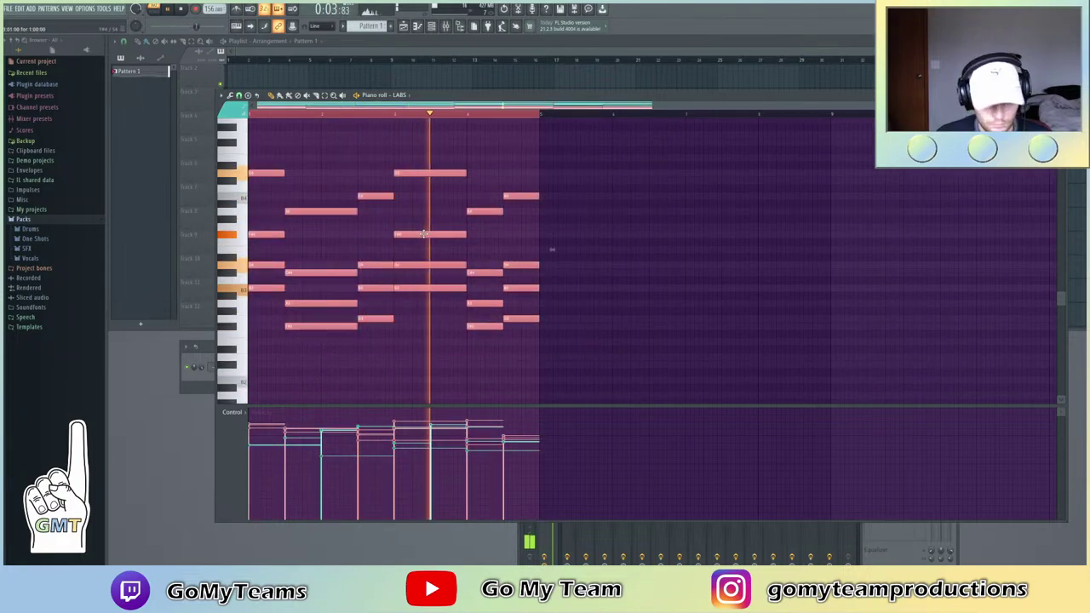
key(alt+s)
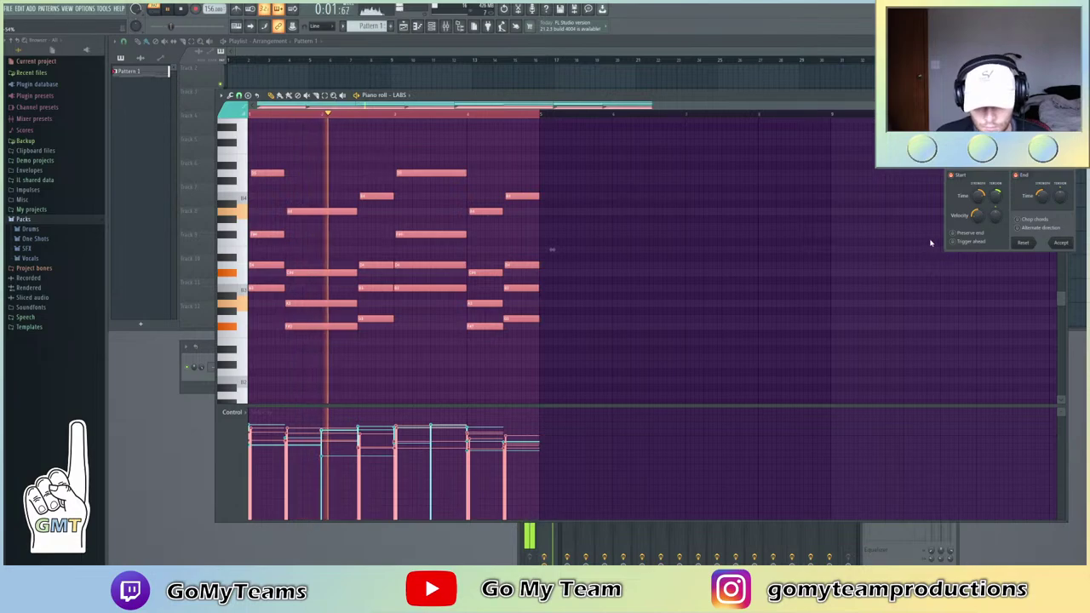
key(Return)
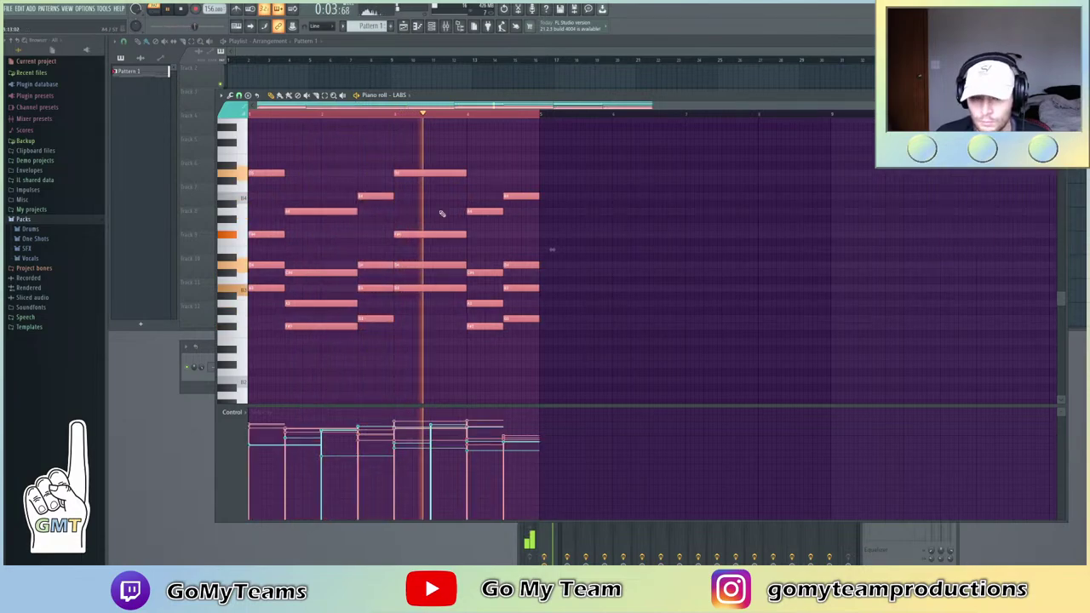
Deselect the notes and nudge individual notes of the chords in bars 1 and 2 slightly off the grid for a human feel
scroll(378, 257, up, 2)
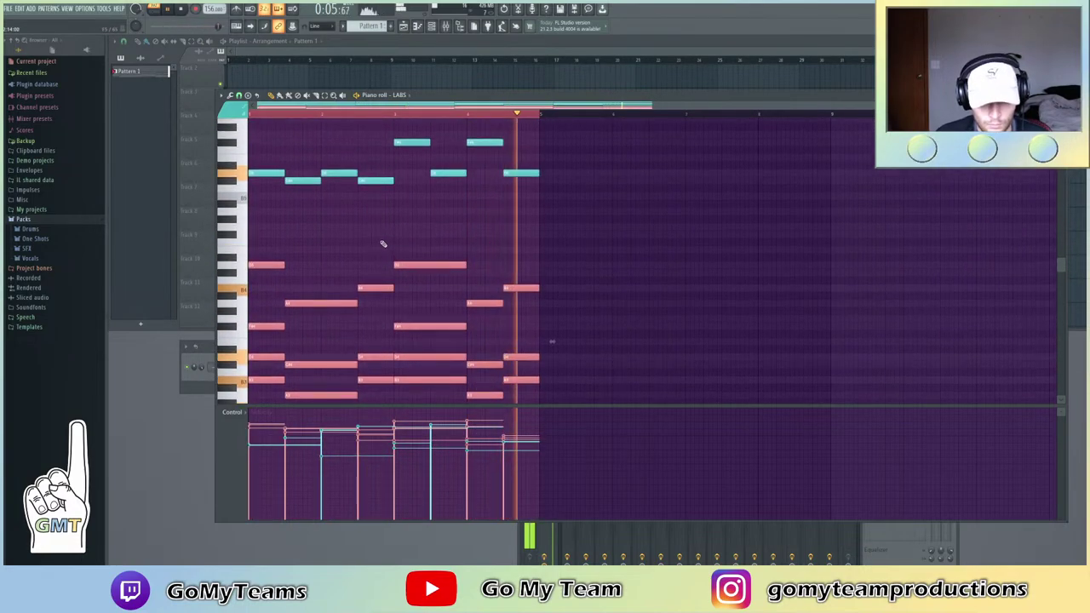
scroll(382, 243, down, 2)
scroll(341, 115, up, 2)
scroll(342, 118, up, 1)
key(space)
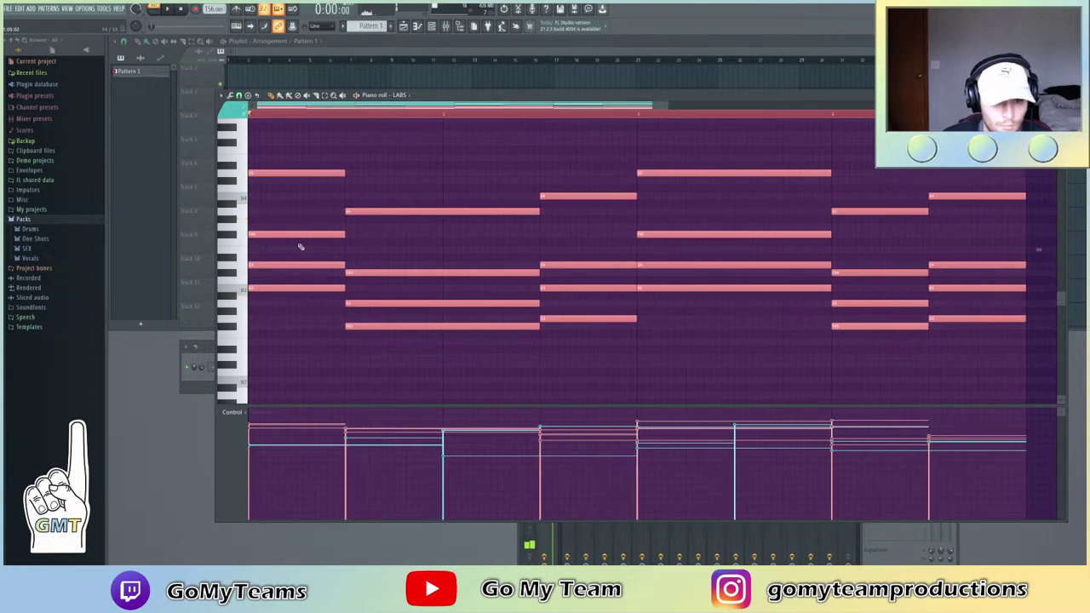
click(366, 235)
right_click(370, 237)
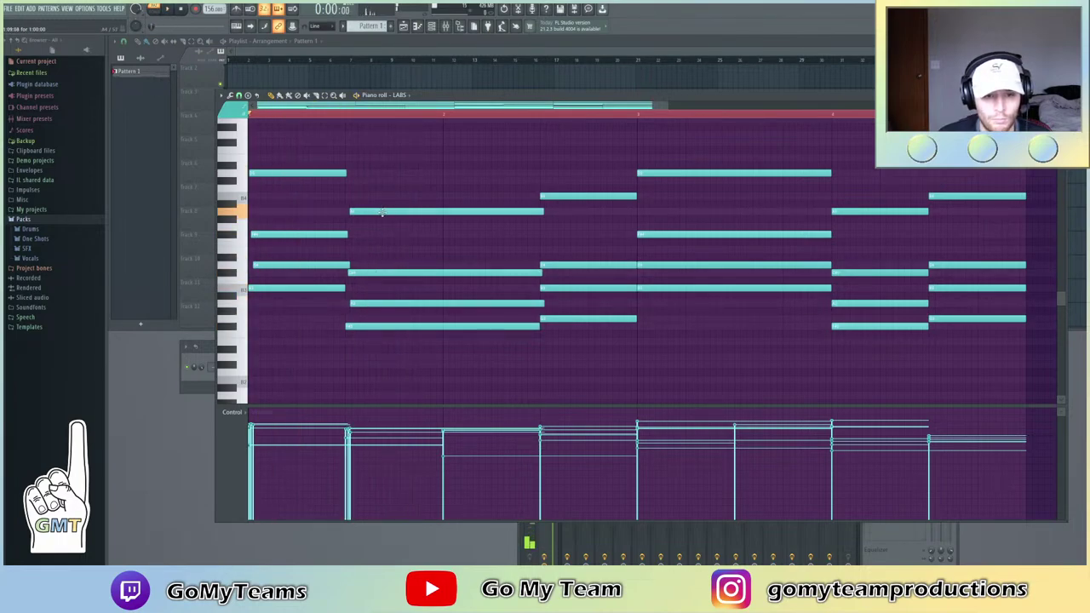
key(space)
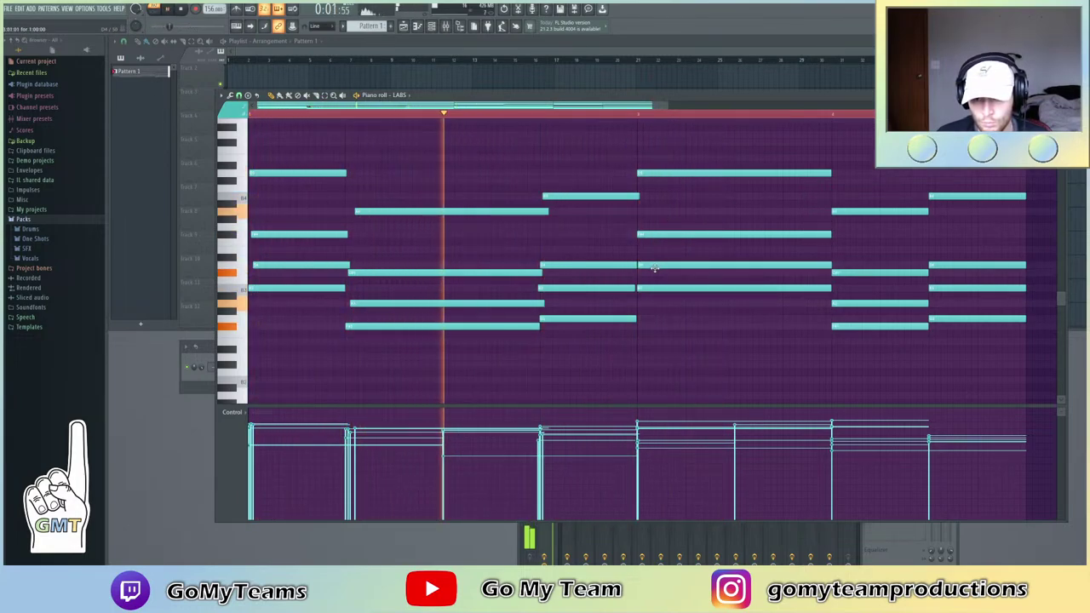
Offset the chord notes in bars 3 and 4 slightly by hand, shifting bar 3's F# and D and bar 4's A later
drag(651, 235, 654, 235)
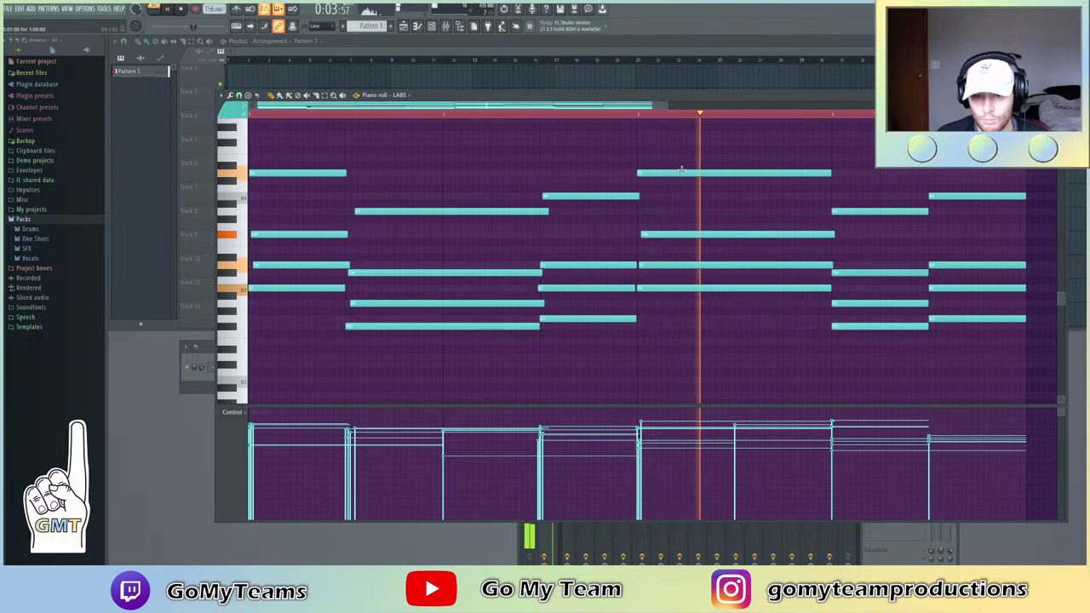
drag(671, 171, 676, 172)
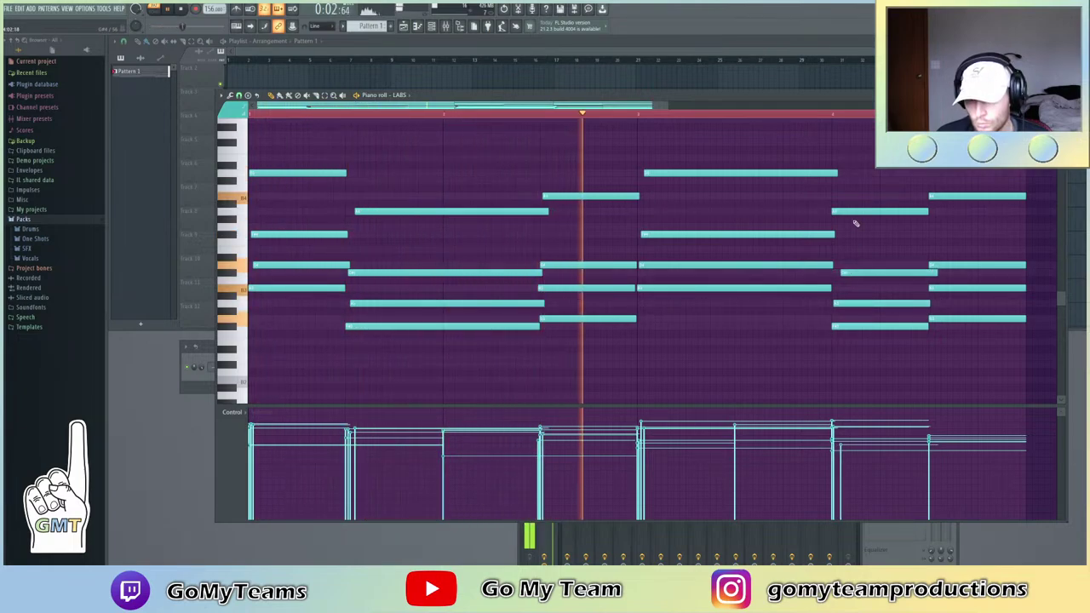
drag(852, 212, 858, 212)
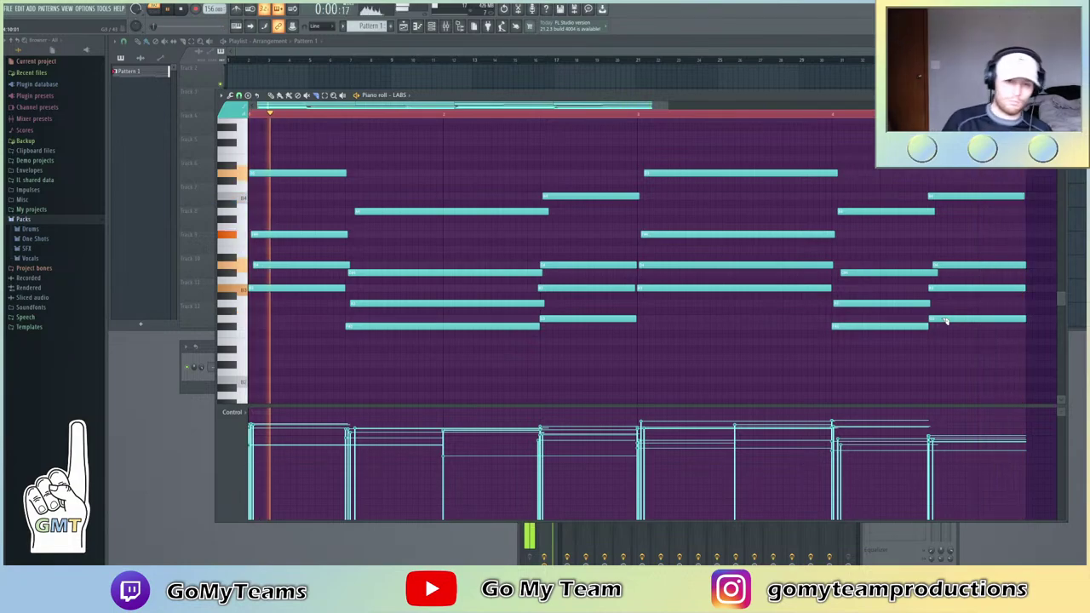
Try nudging the countermelody's C# in bar 1 and D in bar 2 slightly earlier
scroll(491, 275, up, 3)
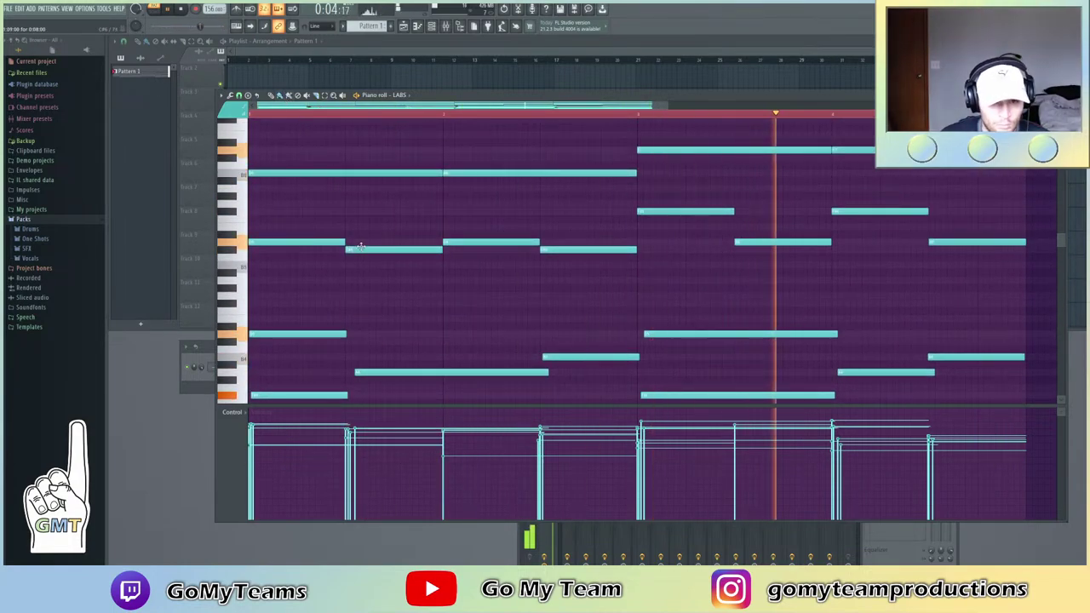
drag(353, 246, 358, 245)
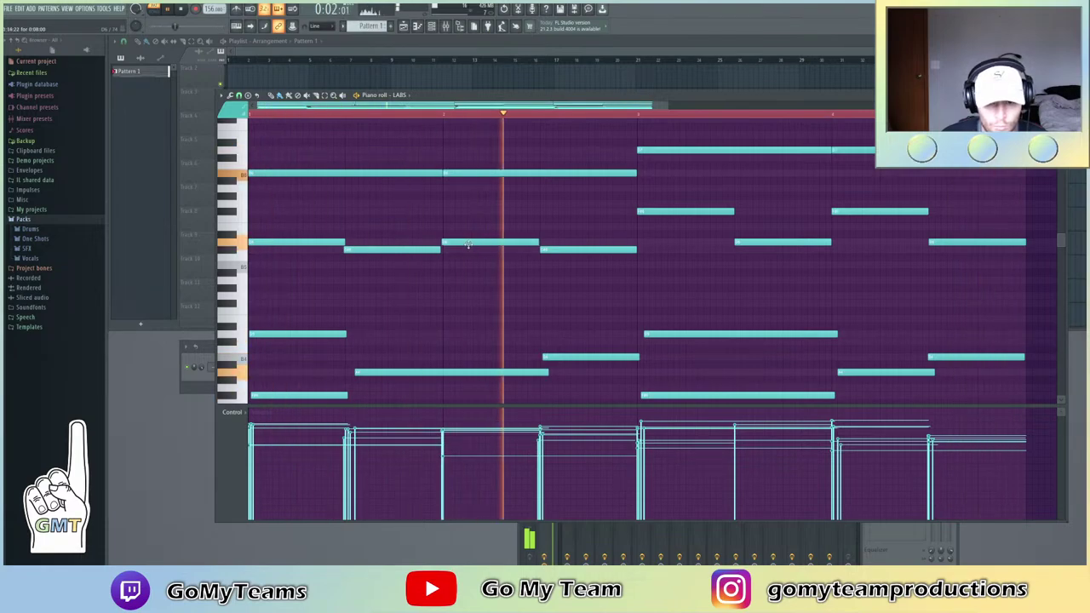
key(ctrl+z)
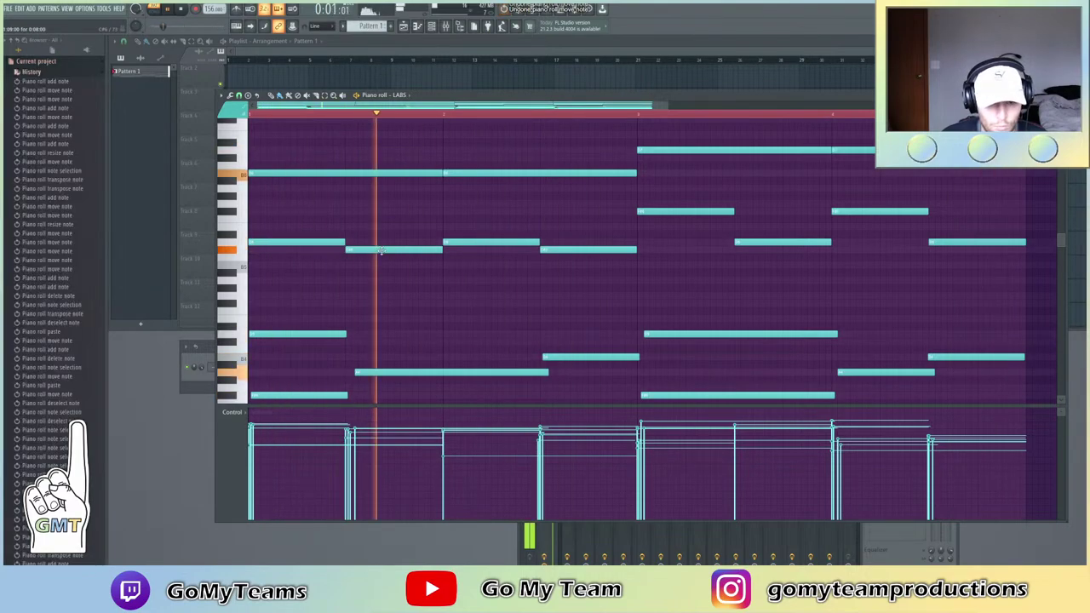
Try nudging the countermelody's C# in bar 1 slightly later and play back the loop
drag(382, 251, 385, 252)
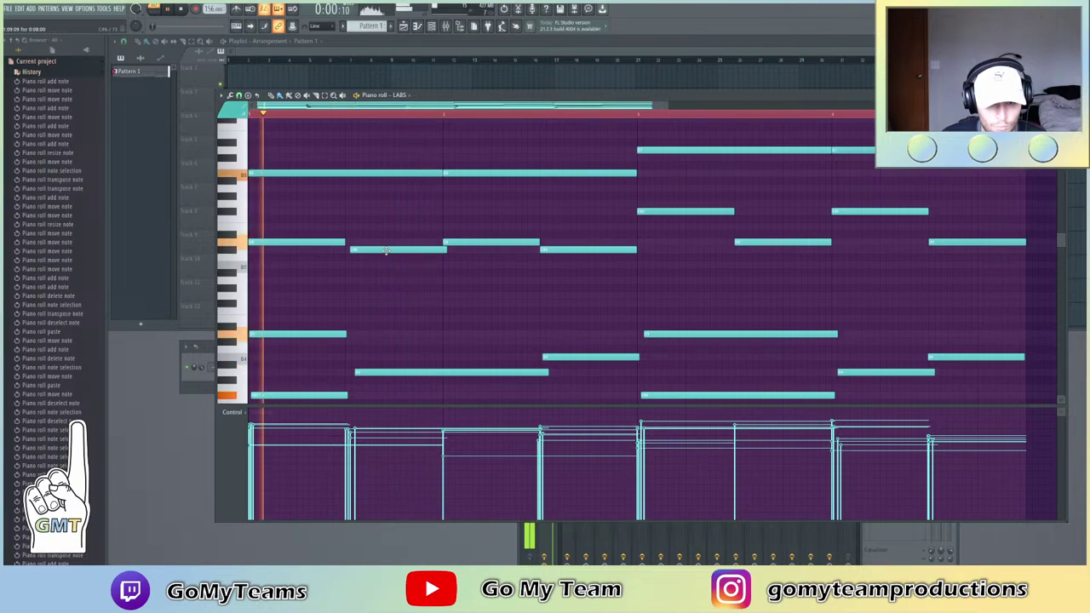
key(space)
key(space)
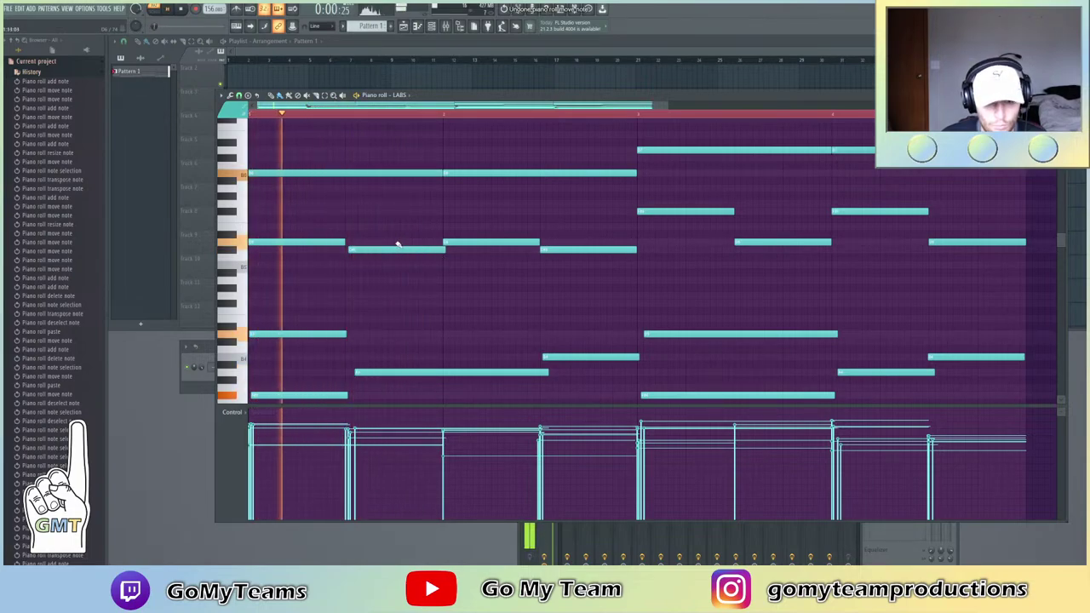
Select the highest octave-doubled melody notes across all four bars and shift them very slightly later than the grid
scroll(528, 268, up, 4)
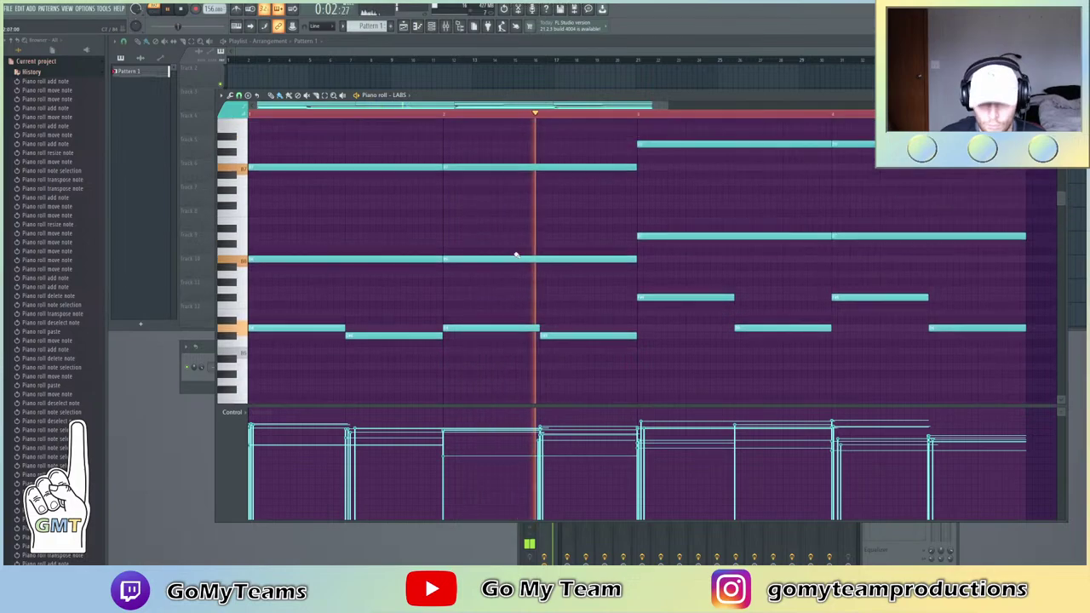
scroll(518, 254, up, 4)
drag(1013, 257, 308, 275)
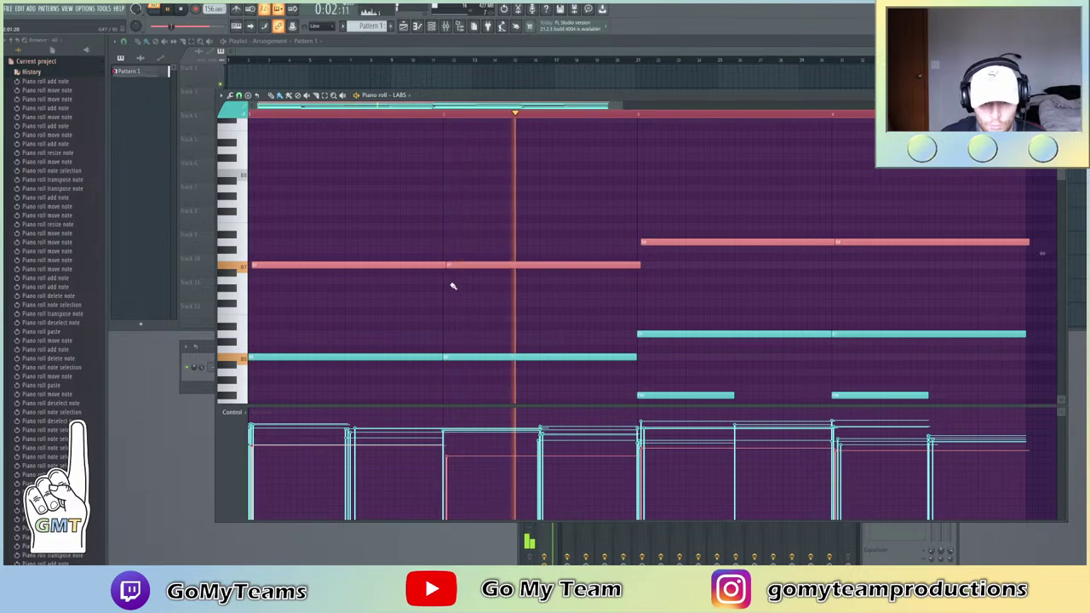
click(426, 272)
key(ctrl+z)
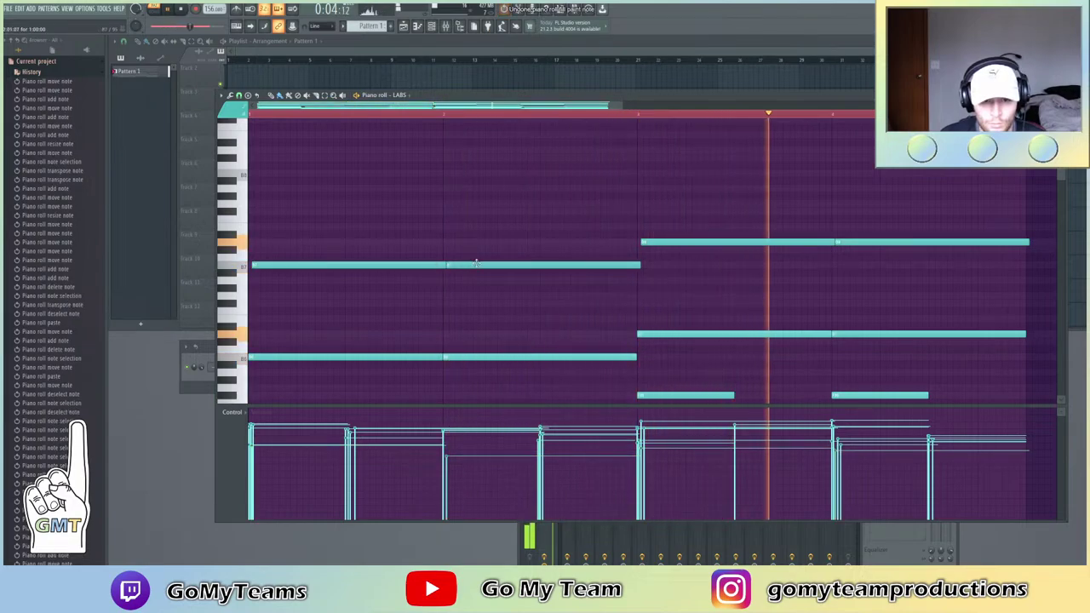
drag(1022, 285, 403, 264)
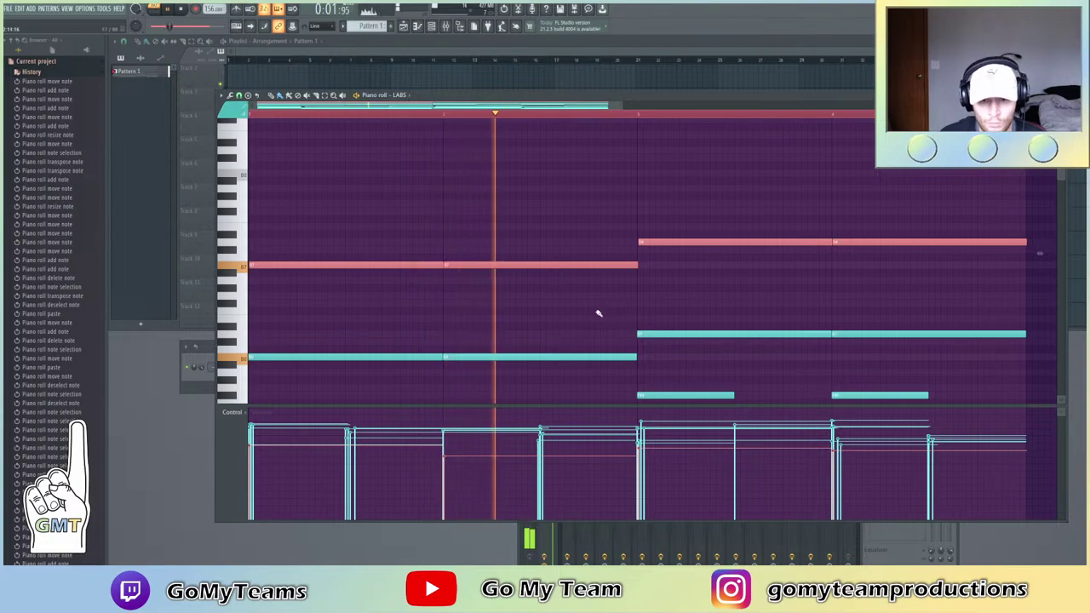
click(444, 304)
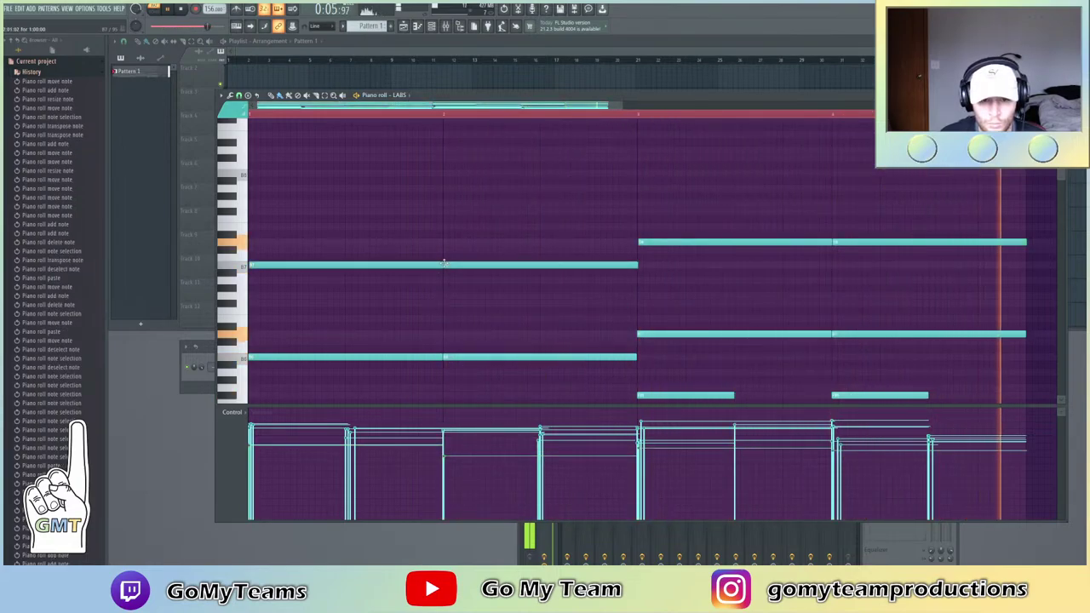
key(ctrl+z)
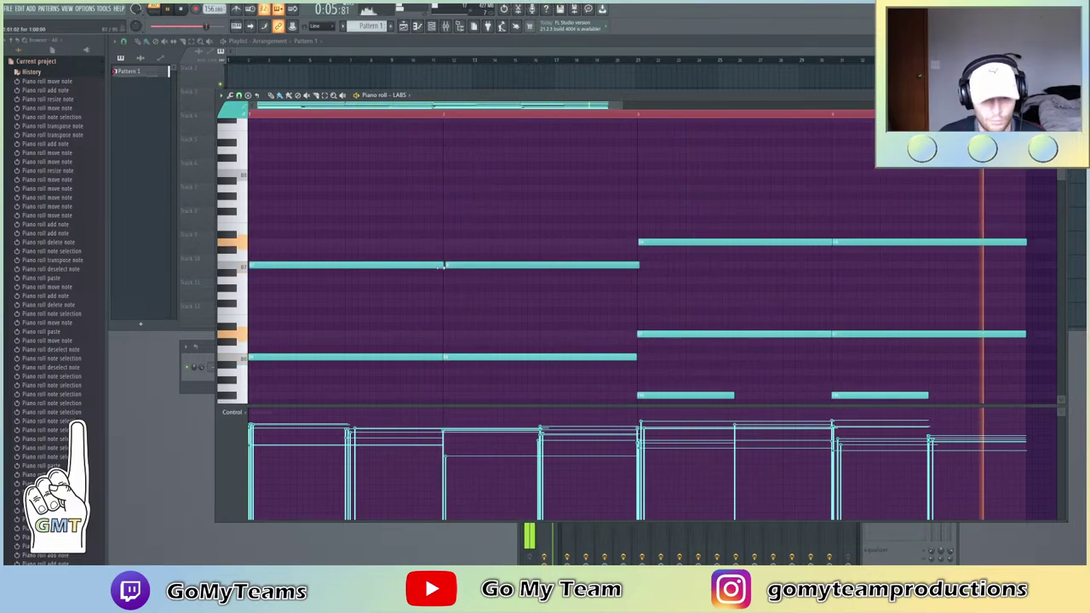
Select all notes of the four-bar loop in the LABS piano roll
scroll(472, 301, down, 10)
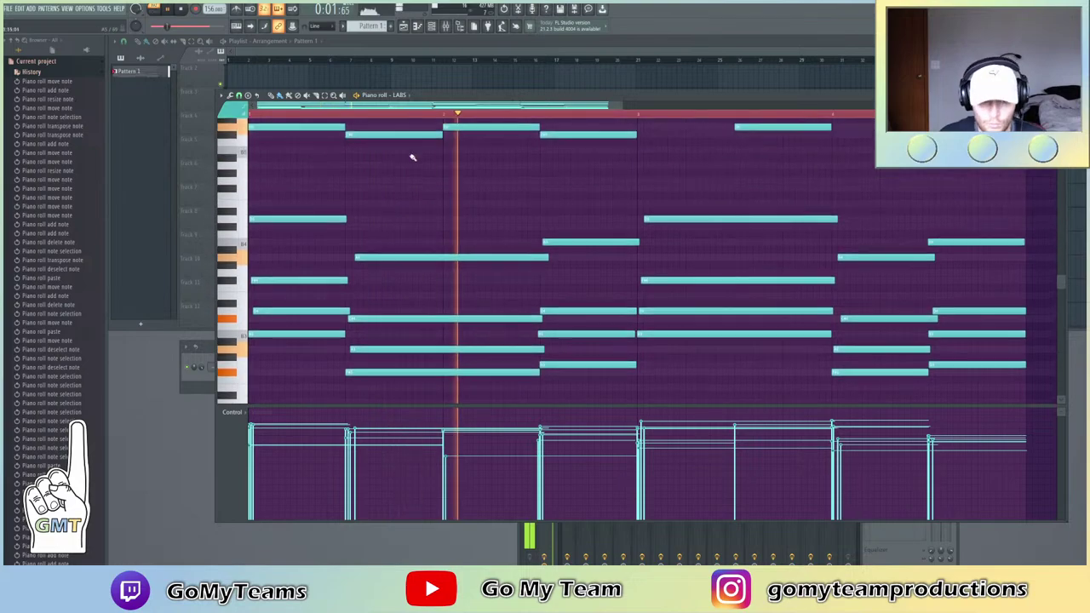
drag(371, 101, 340, 92)
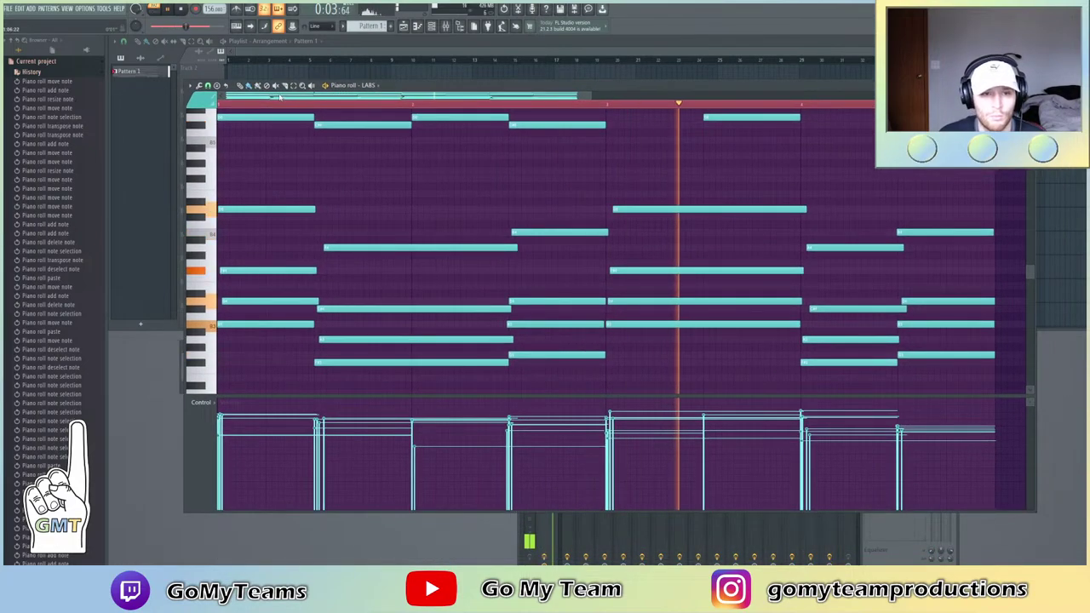
scroll(280, 97, down, 3)
scroll(344, 231, up, 4)
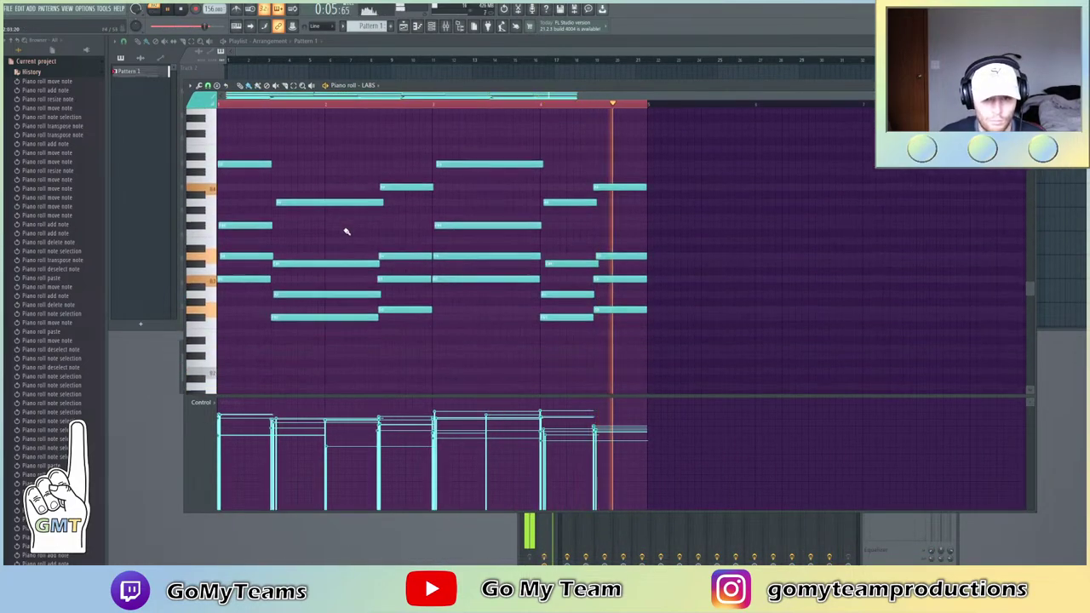
scroll(313, 230, down, 3)
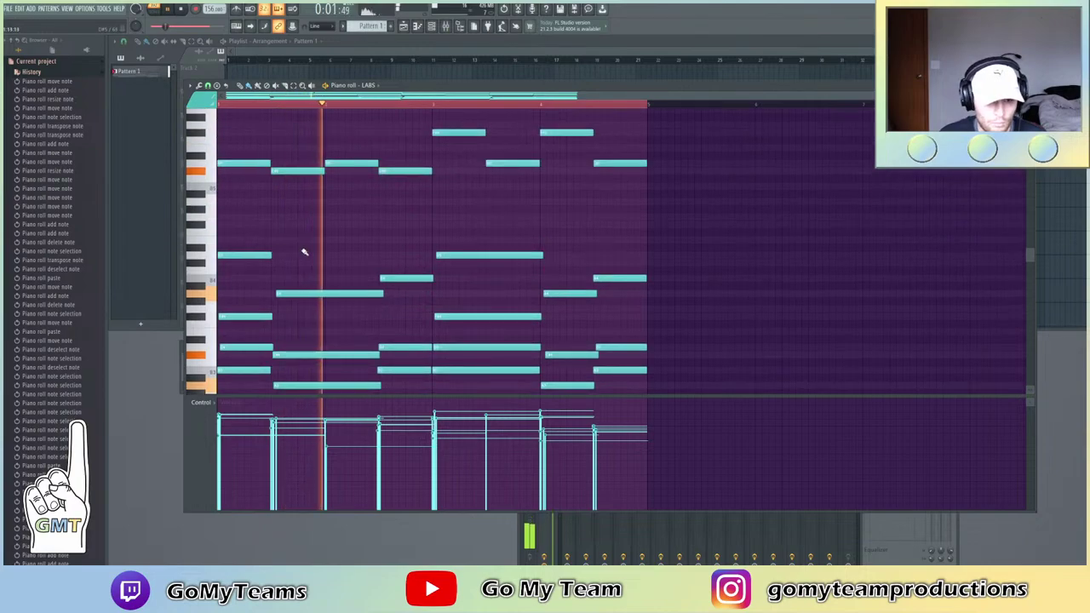
key(ctrl+a)
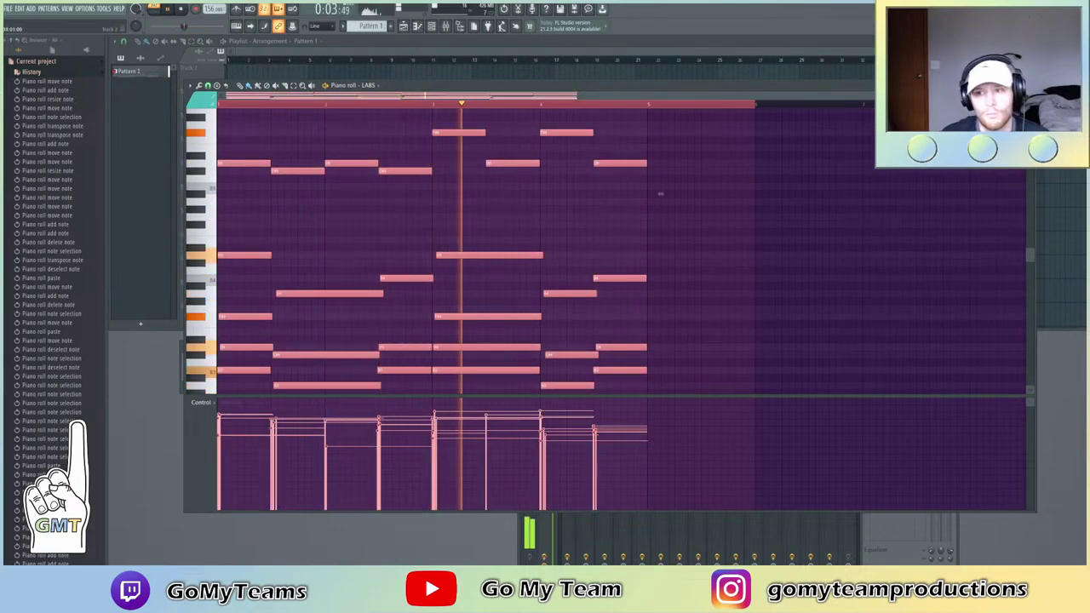
click(1030, 85)
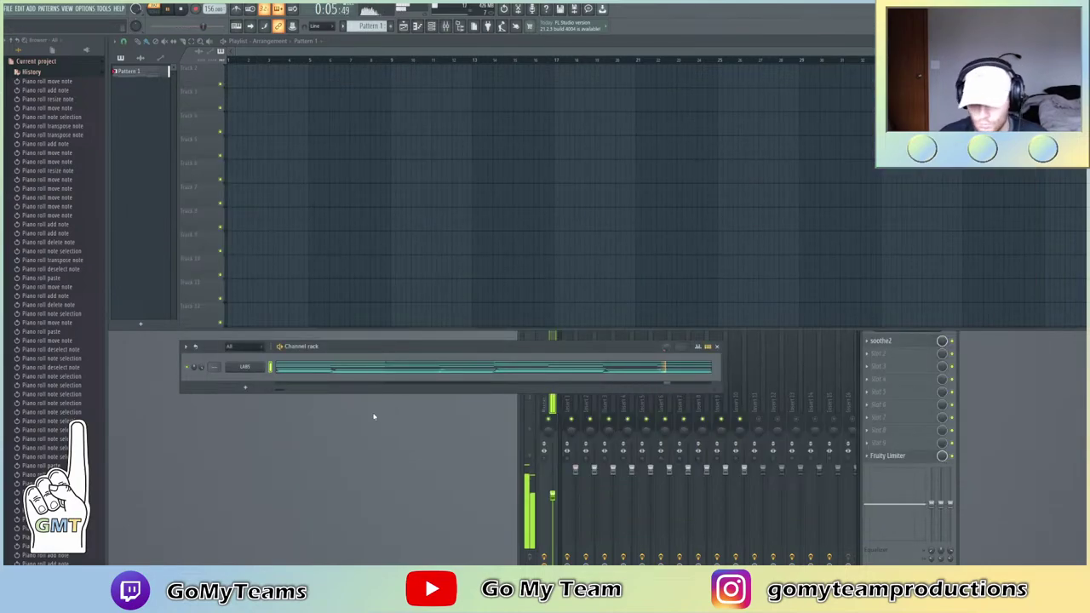
click(244, 389)
click(202, 377)
right_click(246, 367)
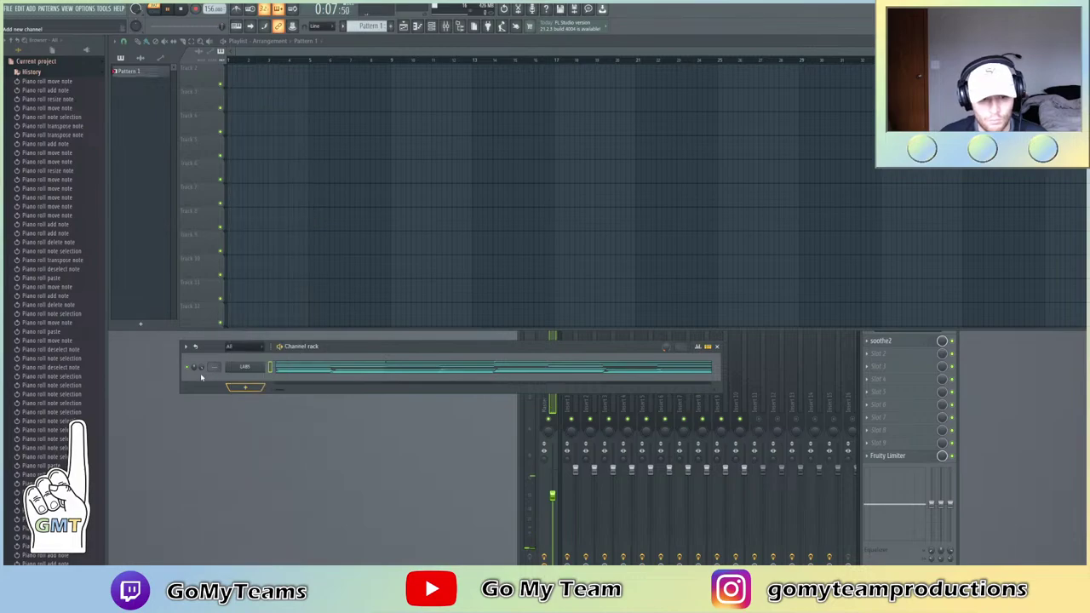
click(298, 366)
scroll(606, 312, down, 3)
scroll(649, 323, down, 8)
drag(652, 109, 653, 112)
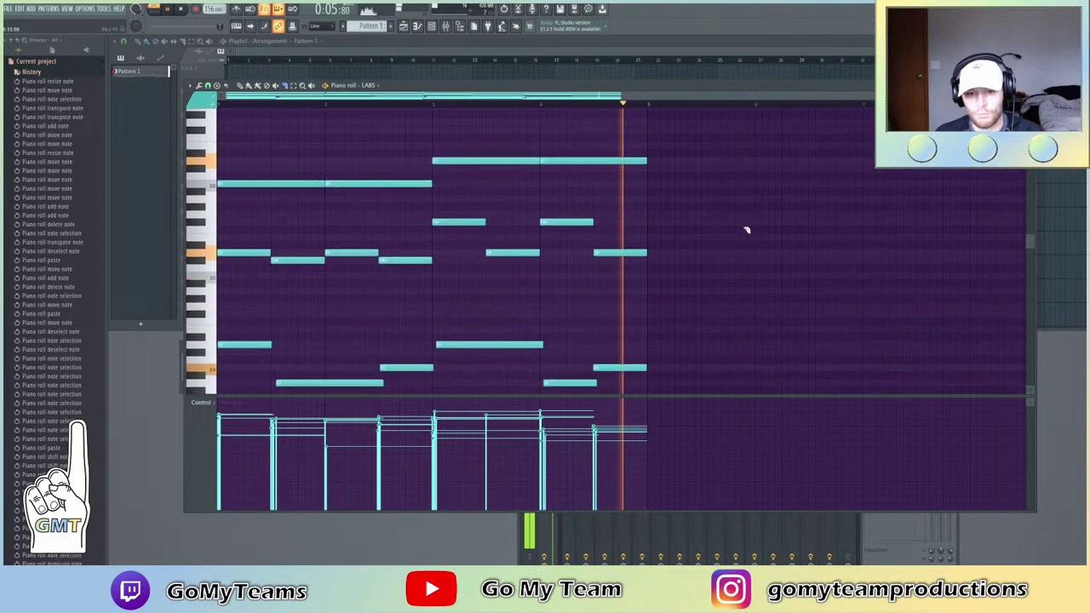
scroll(398, 227, down, 3)
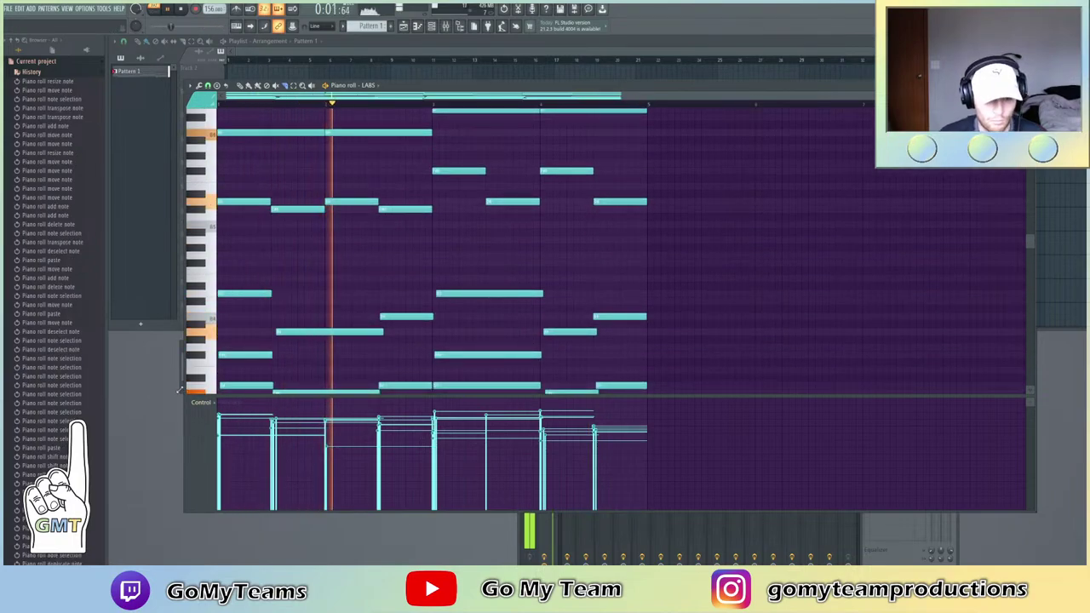
Reselect all notes of the LABS part and copy them
key(F6)
right_click(247, 367)
click(275, 366)
right_click(247, 368)
click(275, 366)
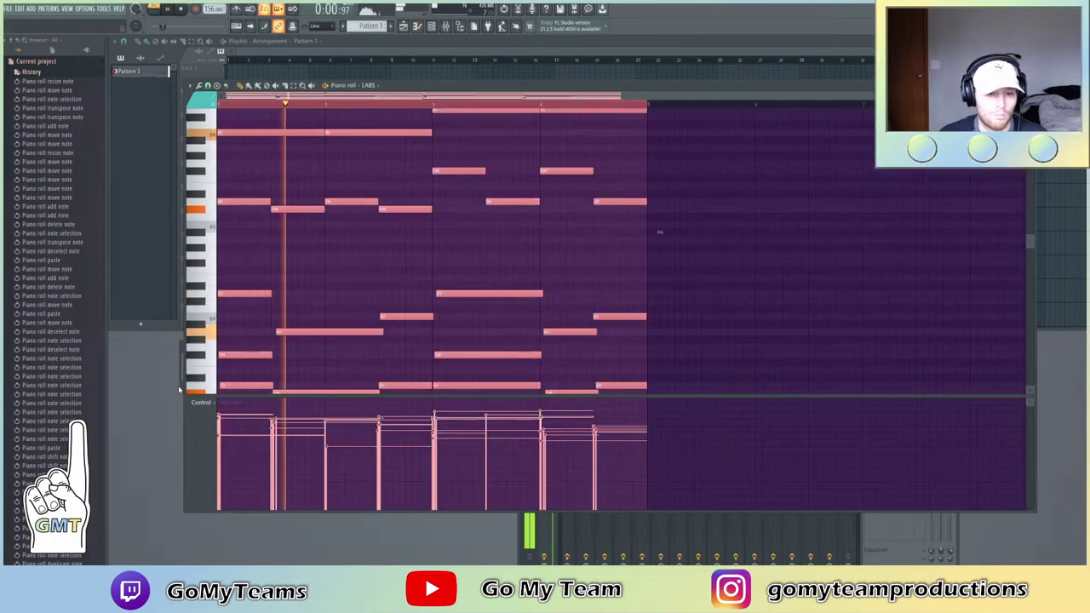
Rearrange the windows so the piano roll sits higher and the channel rack lies directly beneath it
key(F6)
drag(297, 352, 241, 416)
drag(609, 82, 637, 43)
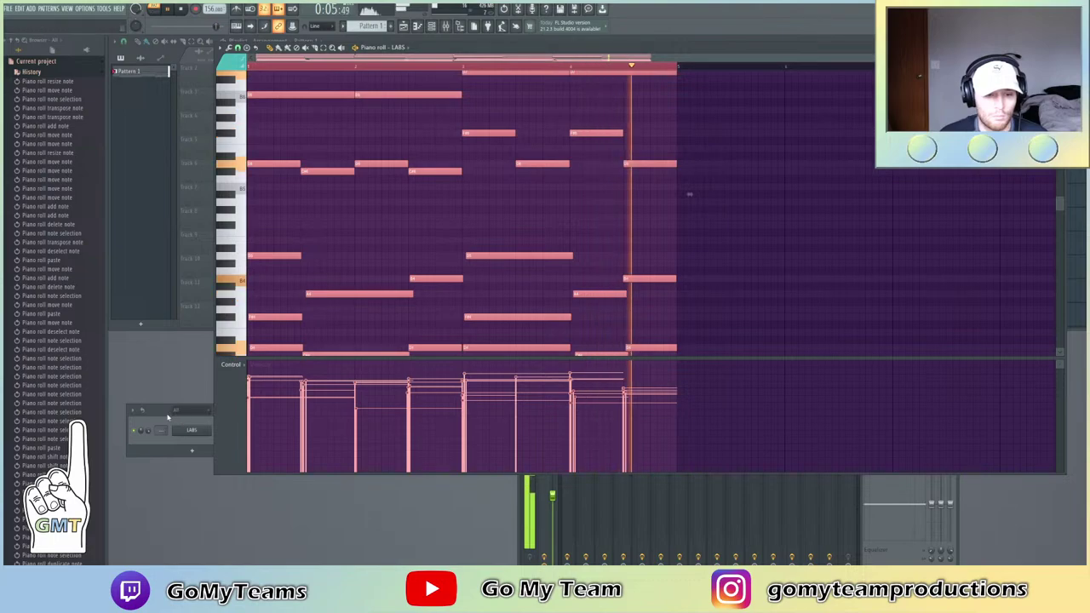
click(168, 418)
drag(376, 411, 408, 490)
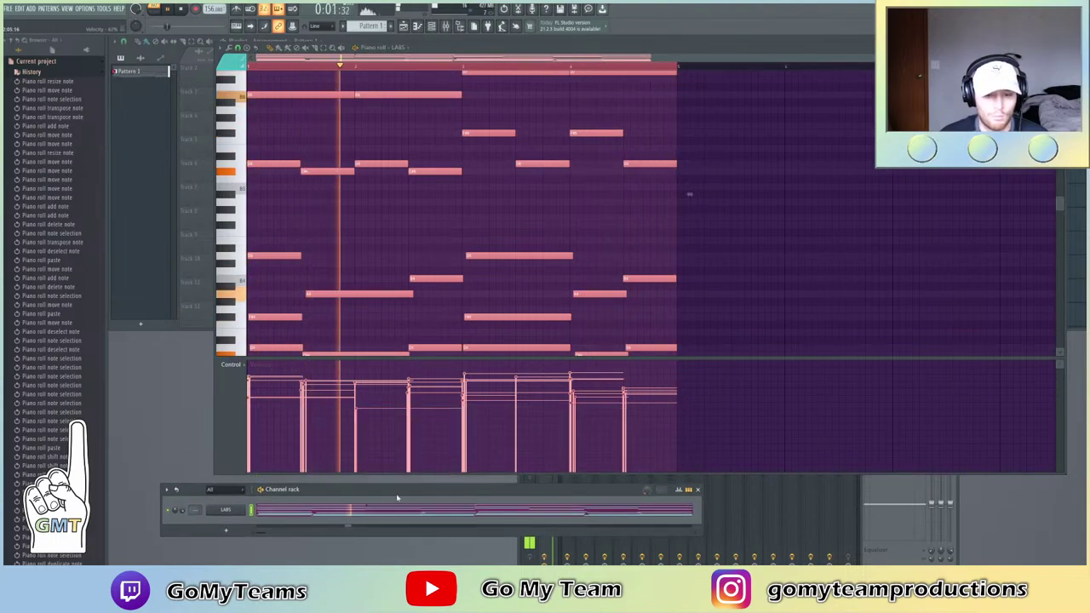
Collapse the project history, add a Vital instrument channel, and load its Winter Keys preset
click(38, 73)
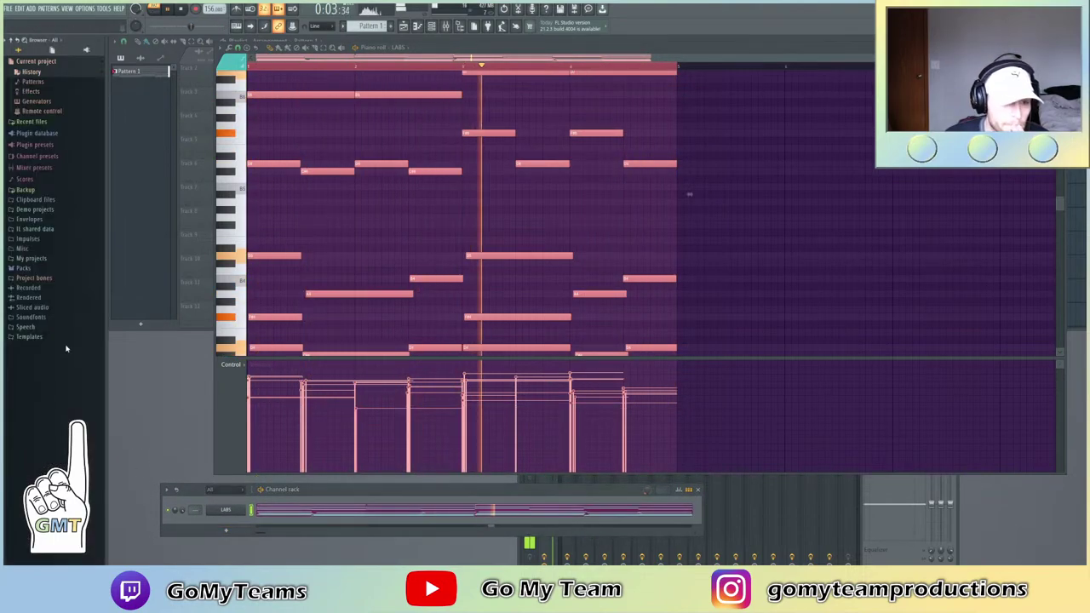
click(223, 533)
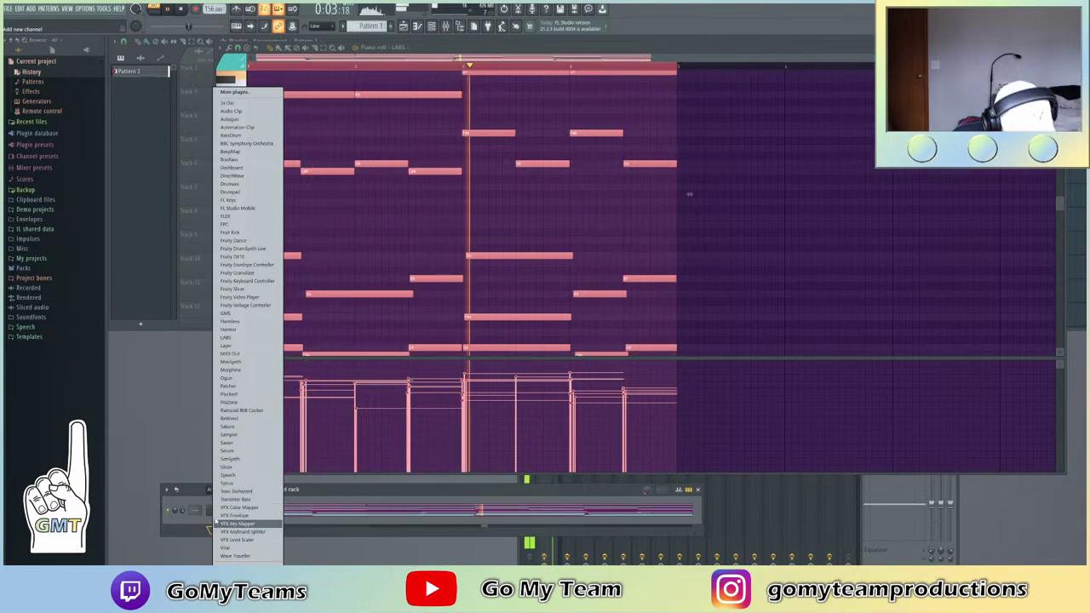
click(247, 550)
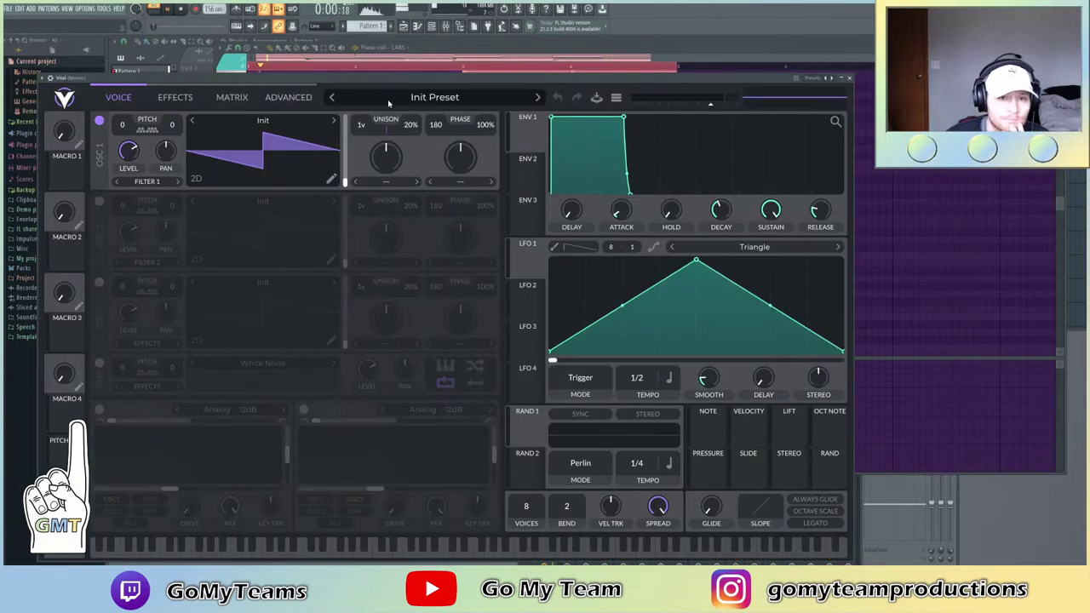
click(389, 101)
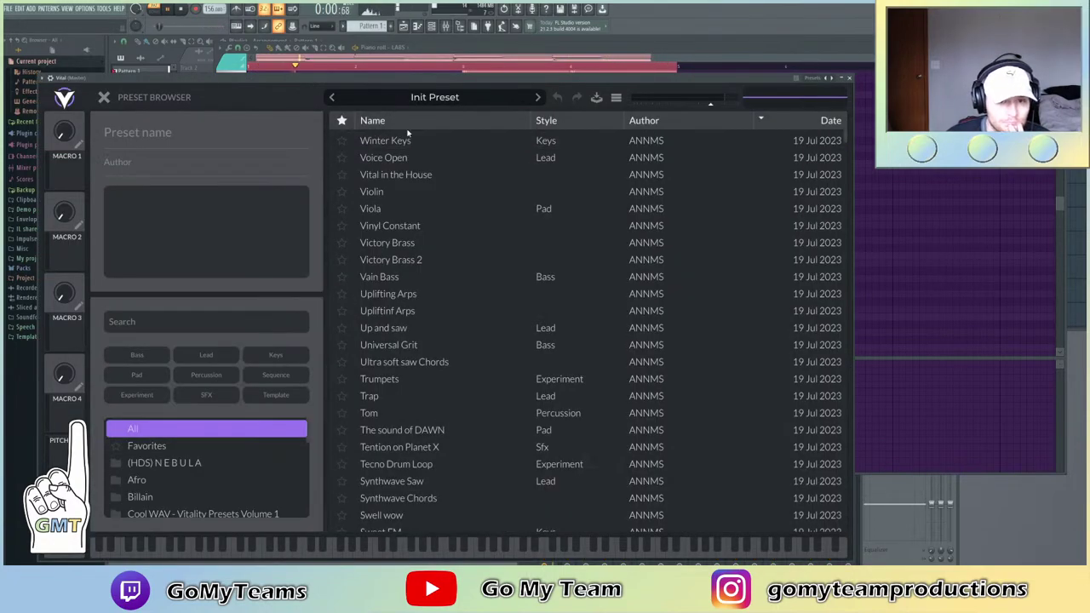
click(398, 139)
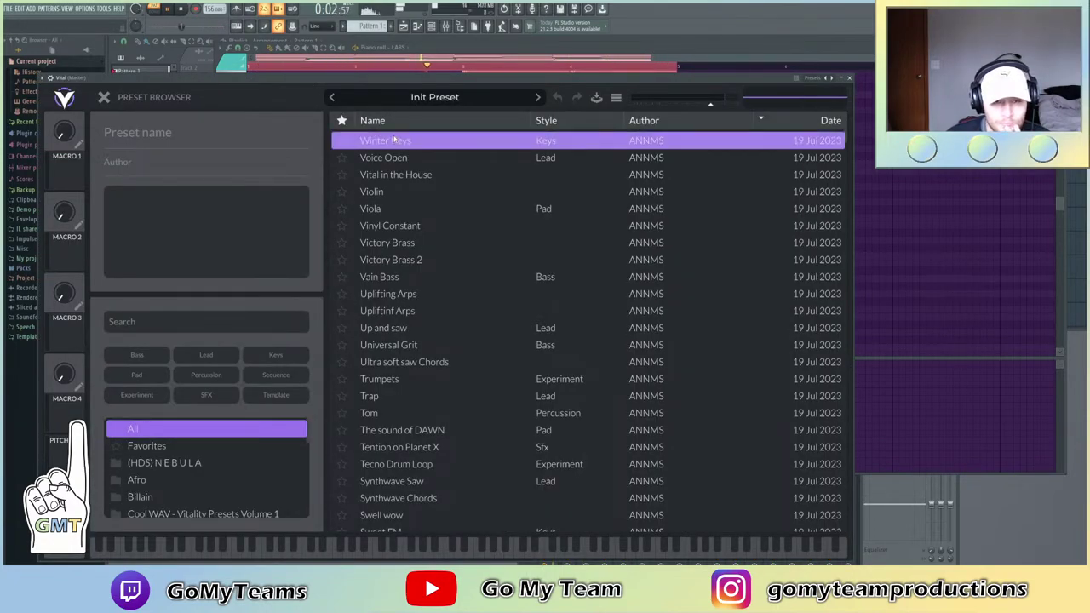
click(849, 78)
Open the piano roll of the Vital channel and paste the copied LABS notes into it
right_click(247, 521)
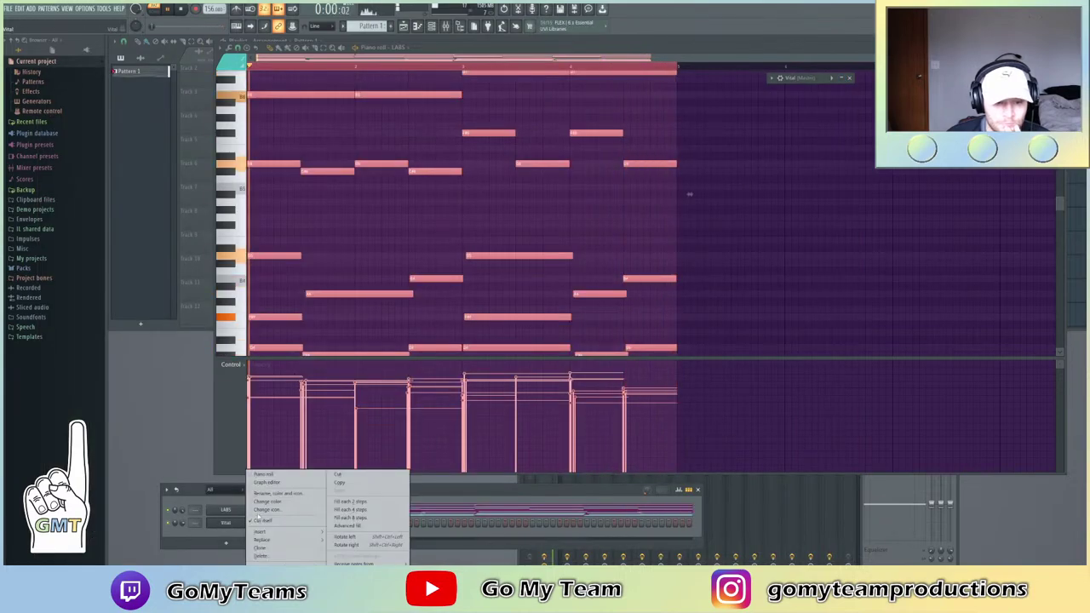
click(271, 475)
key(ctrl+v)
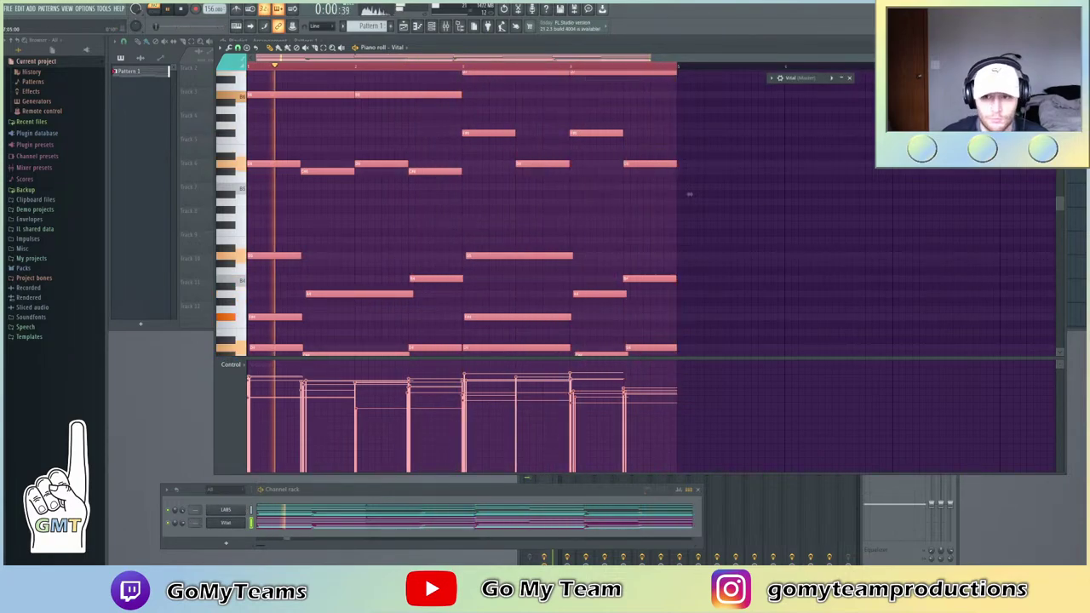
Sort Vital's presets by style and load the Dimension choir pad
click(841, 78)
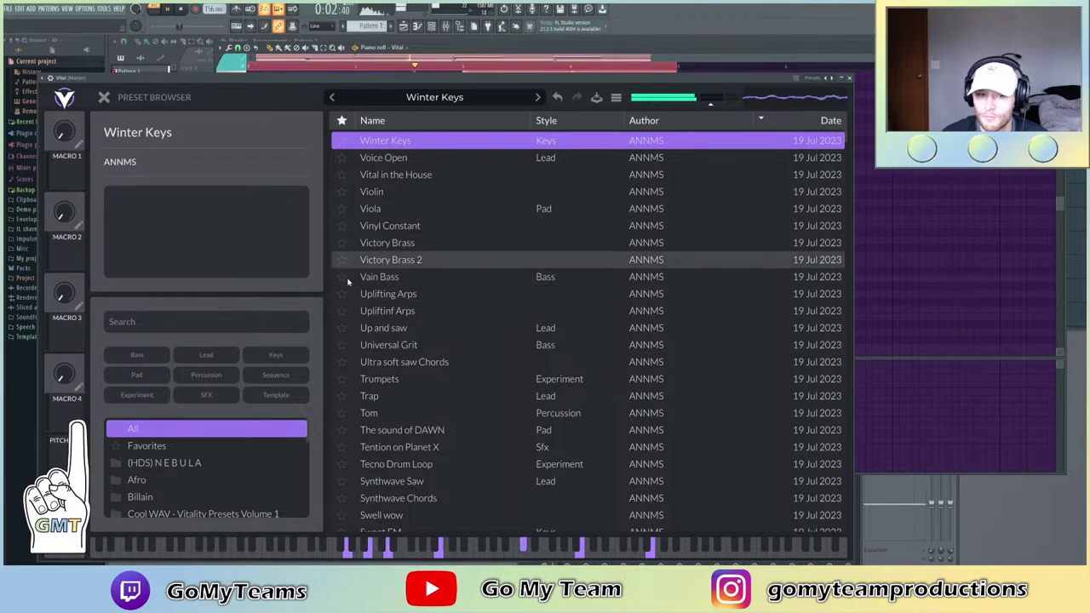
click(550, 120)
click(556, 124)
scroll(531, 187, down, 15)
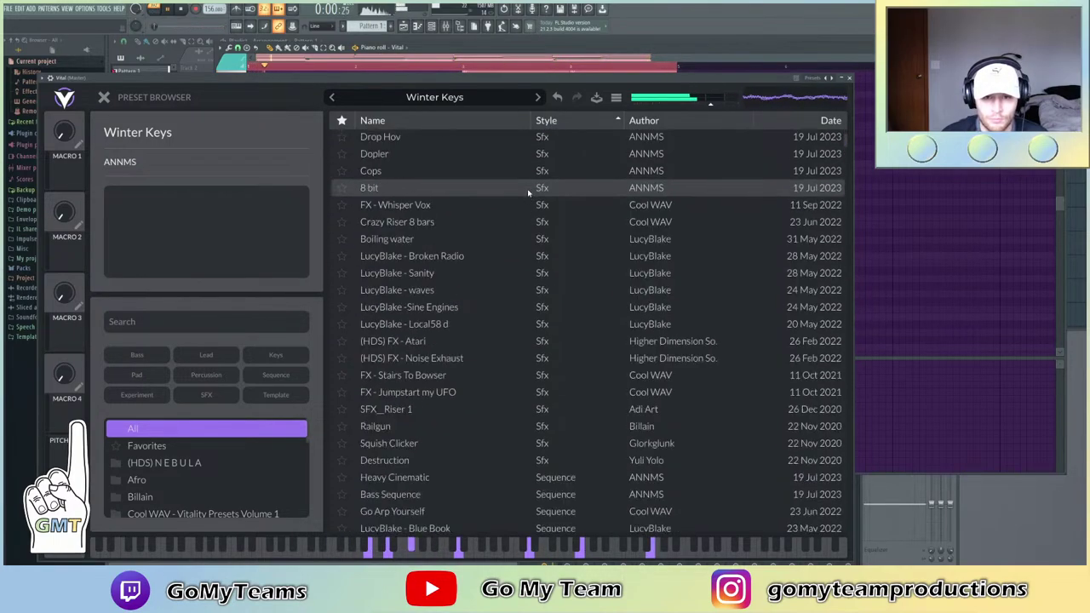
scroll(534, 289, down, 12)
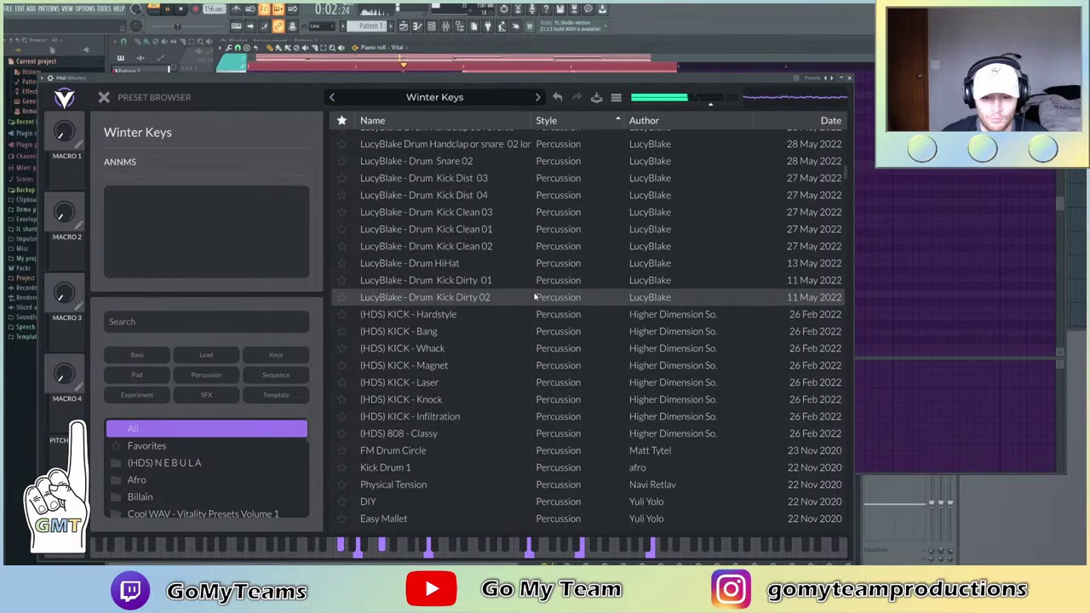
click(408, 214)
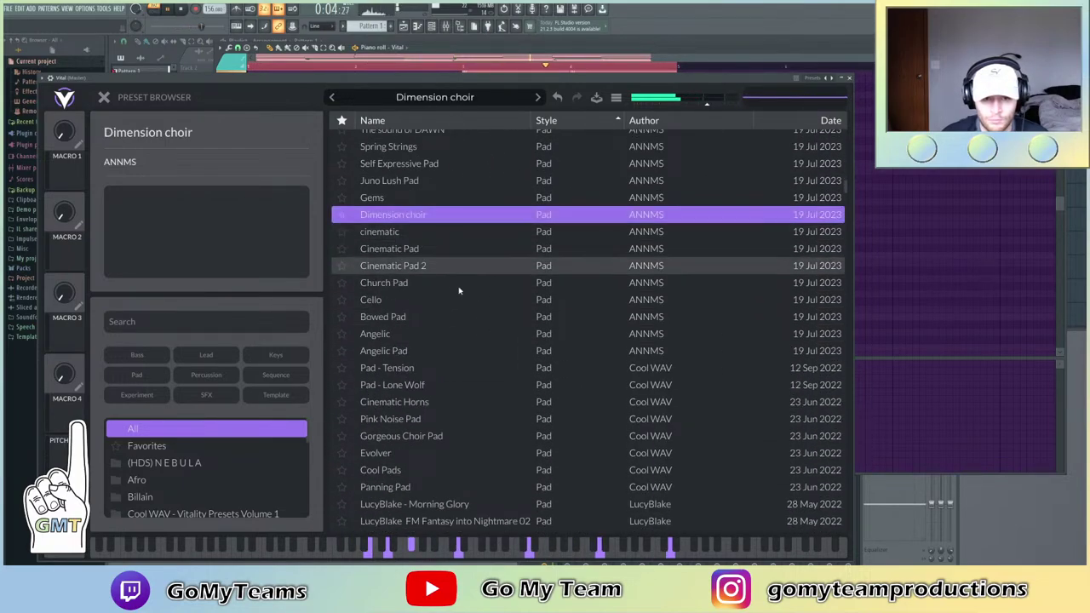
Mark Dimension choir as a favourite and load the Cool Pads preset in Vital
scroll(416, 320, up, 2)
scroll(422, 327, up, 1)
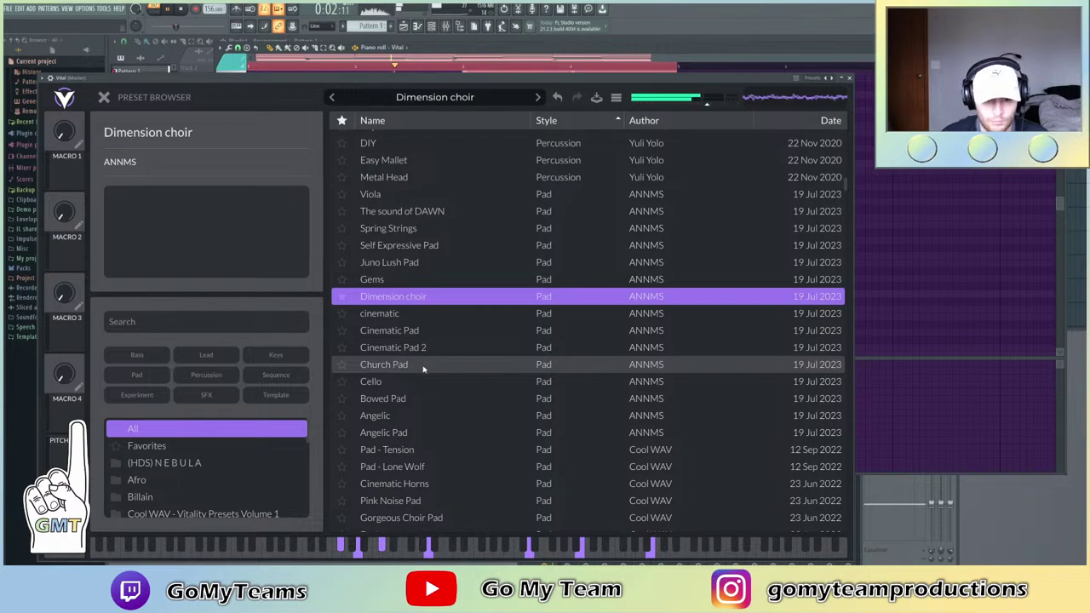
scroll(425, 367, down, 1)
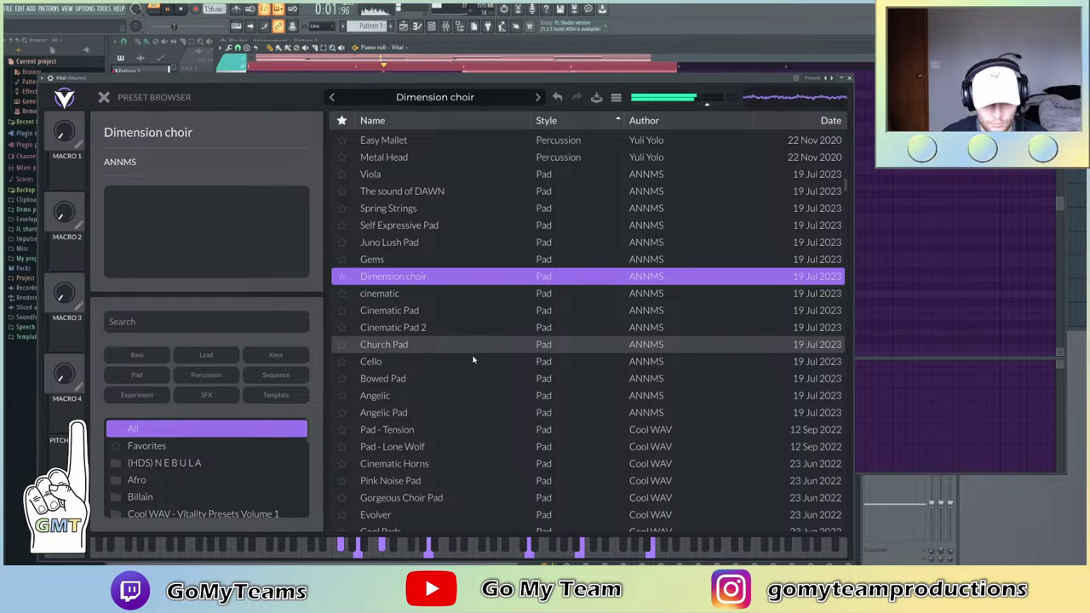
scroll(451, 350, down, 3)
scroll(445, 350, down, 1)
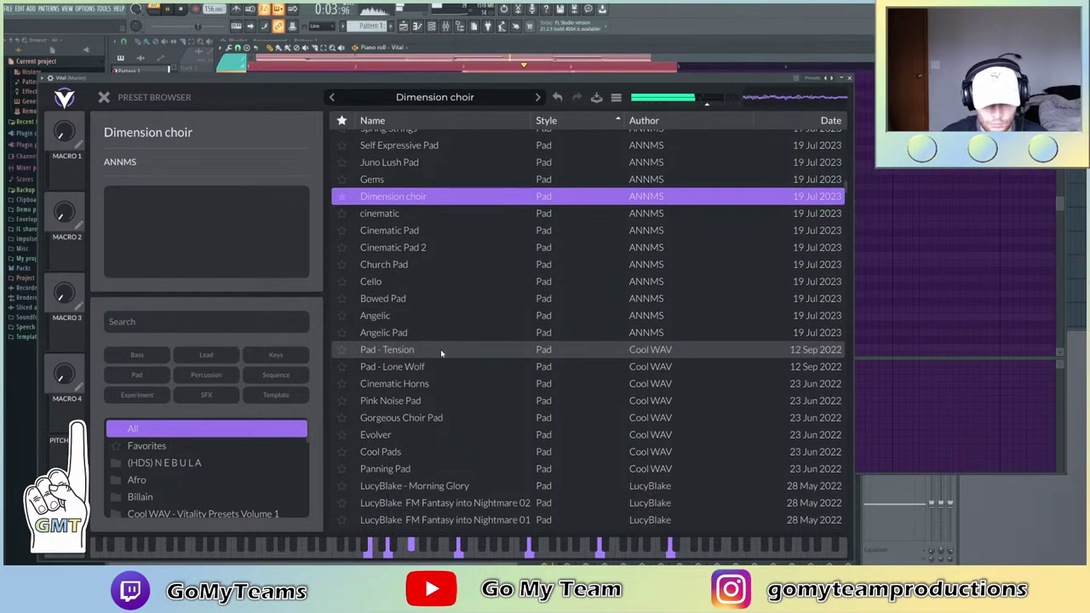
click(460, 449)
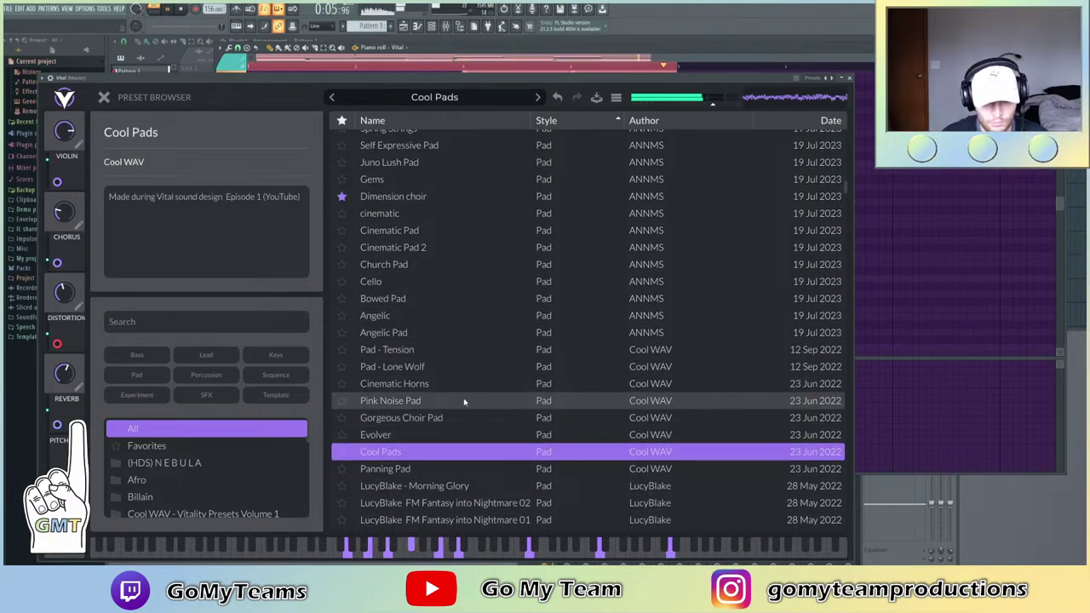
Audition the LucyBlake pads Secret Garden, Stary Night and Night Driver in Vital
scroll(460, 407, down, 6)
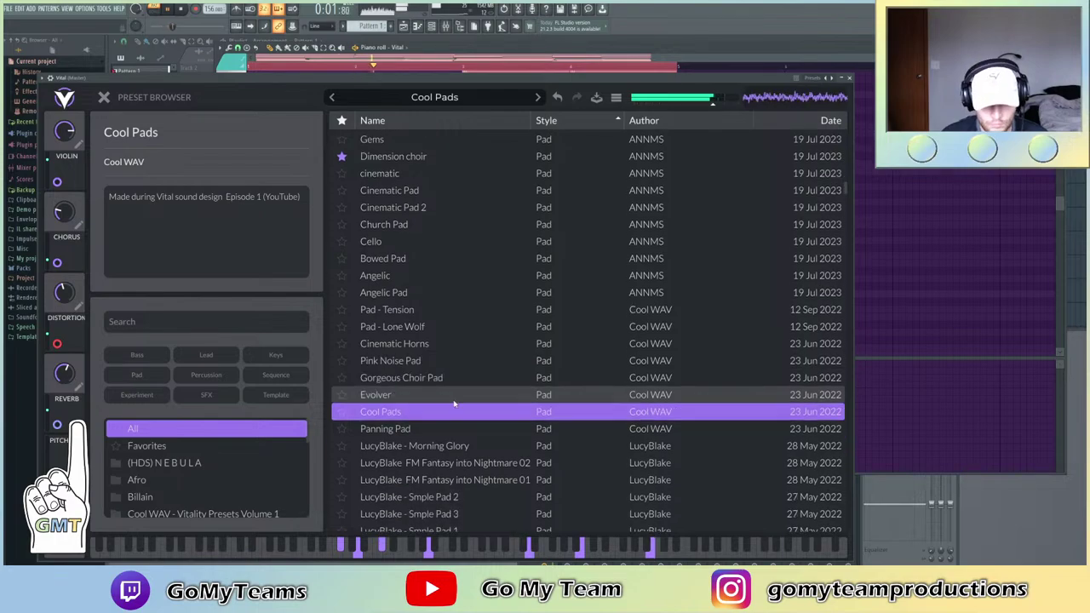
scroll(468, 416, down, 6)
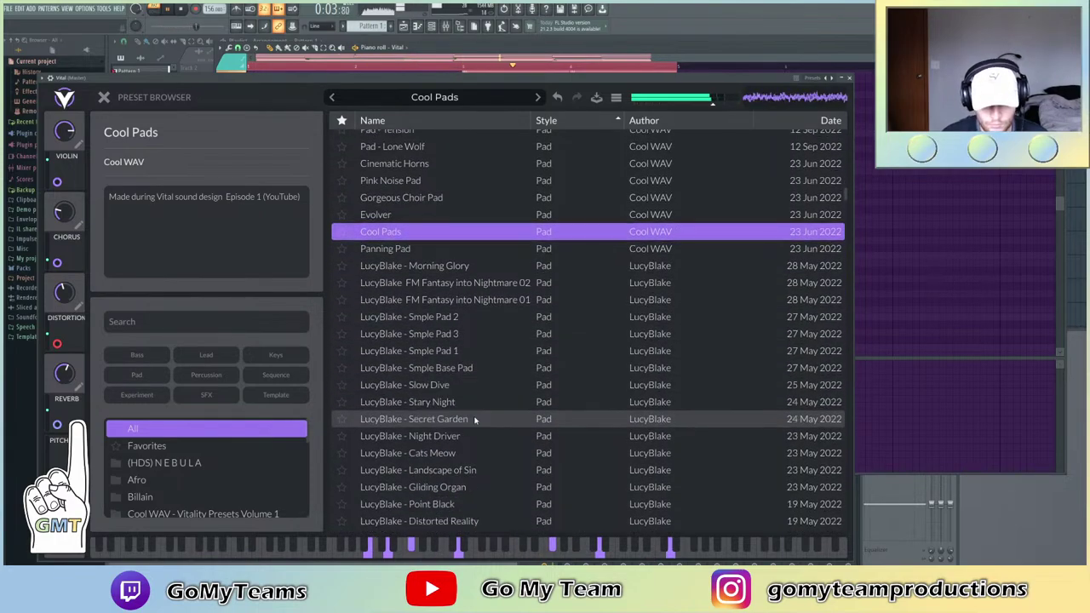
click(475, 419)
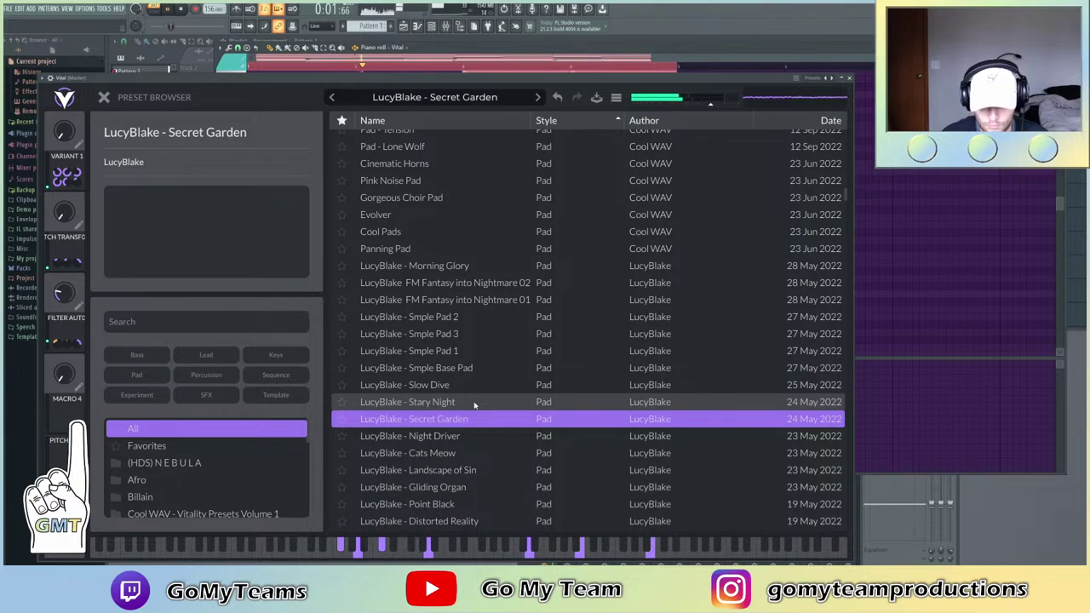
click(475, 402)
scroll(475, 405, down, 1)
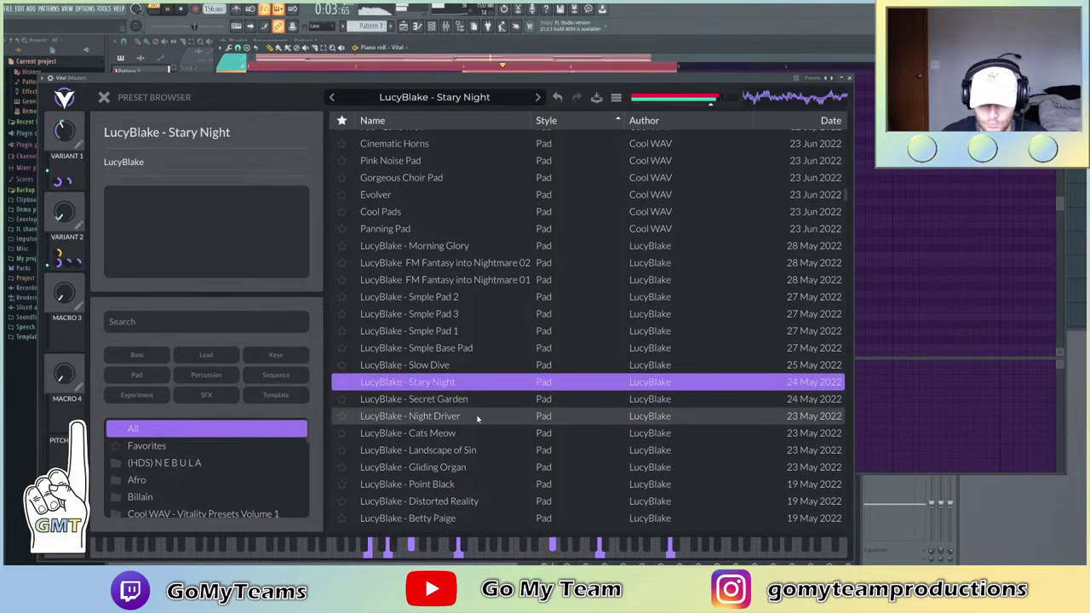
click(480, 416)
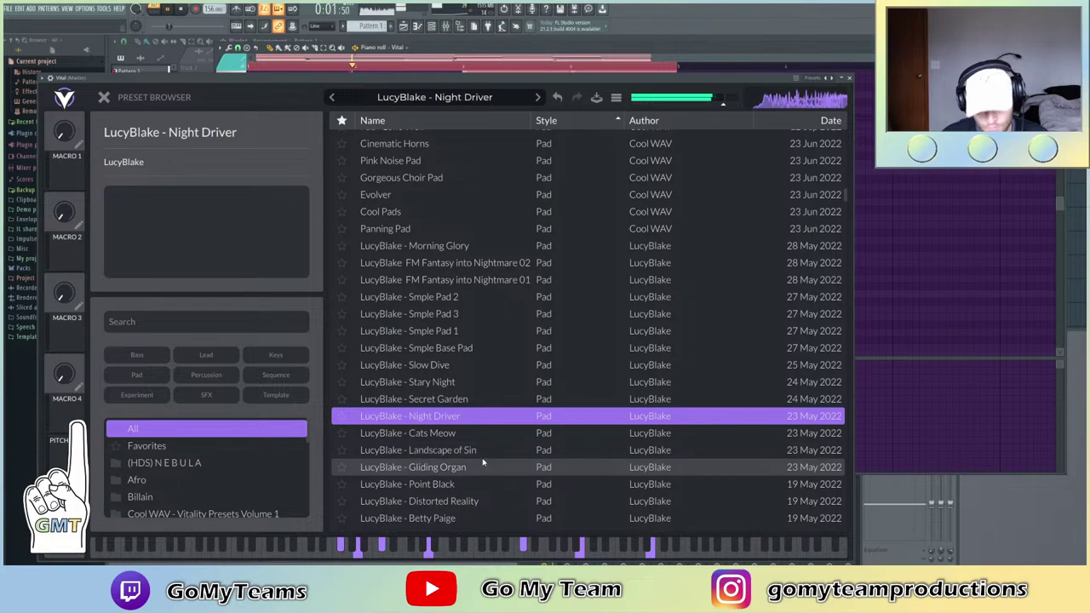
Audition further LucyBlake pads, including Point Black, Windy Coast and Cold Dreams
click(482, 485)
scroll(482, 487, down, 2)
click(494, 436)
scroll(486, 414, down, 2)
click(485, 398)
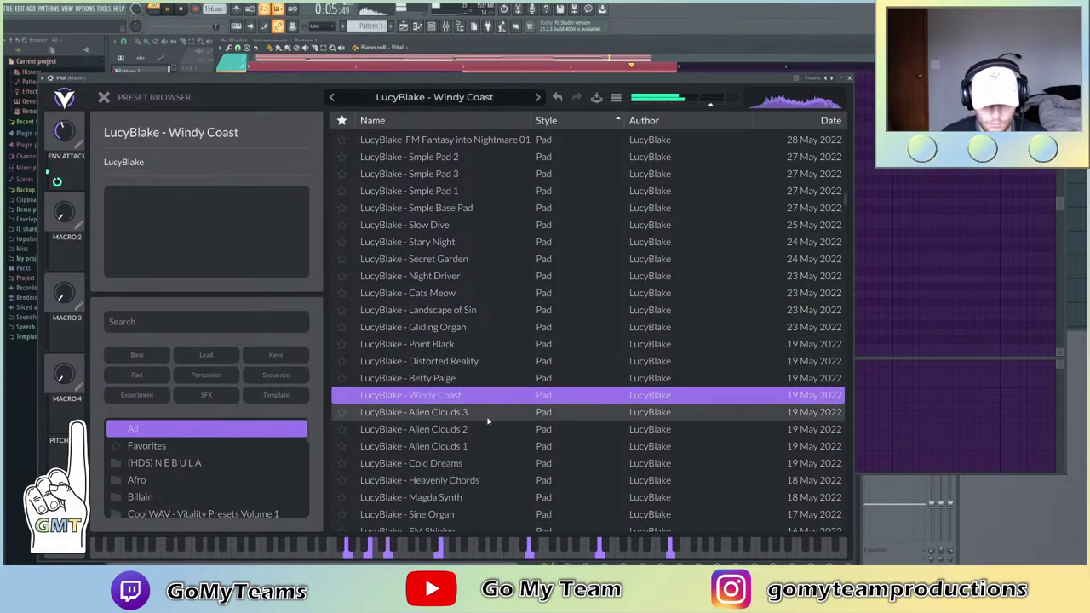
click(481, 464)
scroll(482, 447, down, 2)
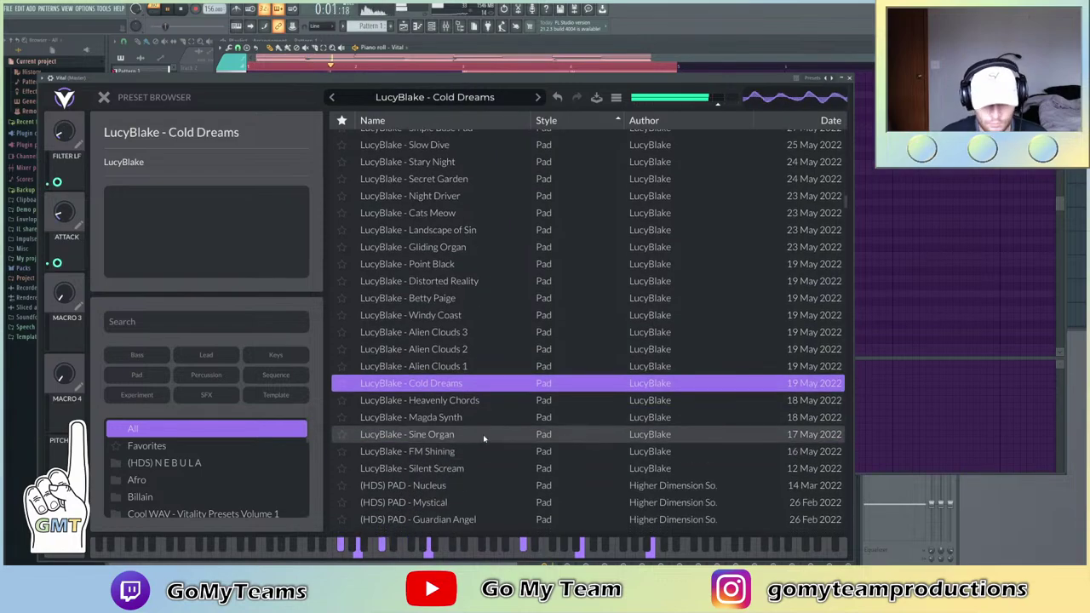
Audition the LucyBlake - Heavenly Chords and Pad - Choir Practice presets
click(496, 400)
scroll(496, 406, down, 1)
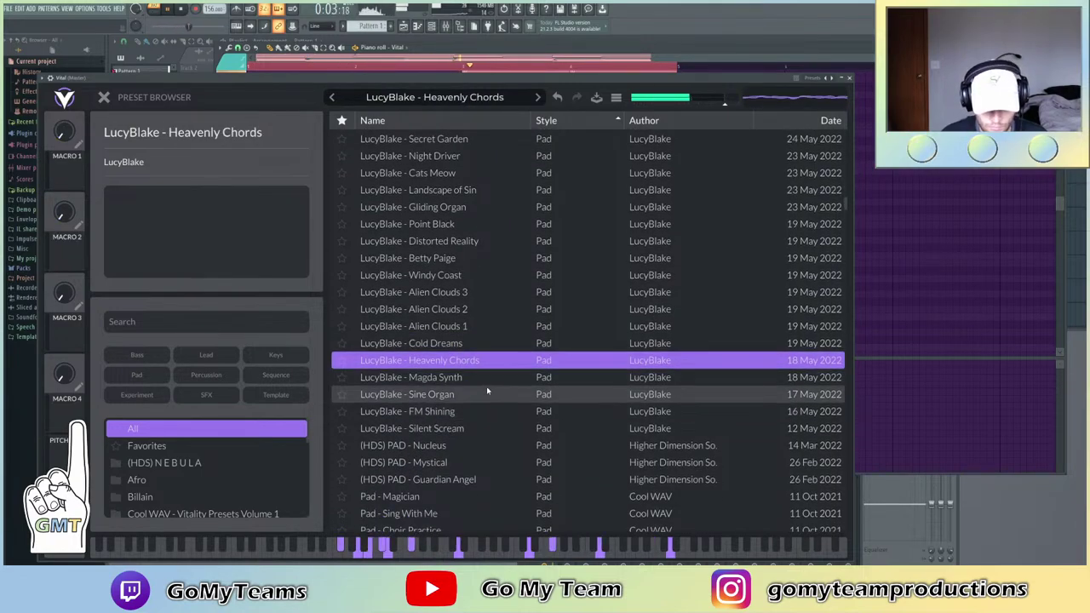
scroll(488, 396, down, 3)
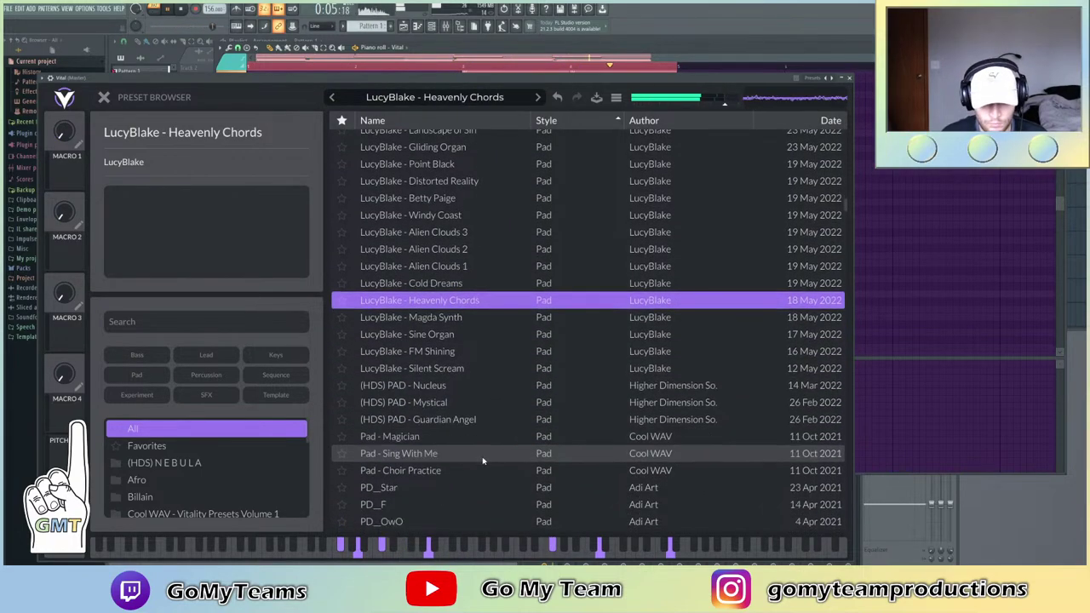
click(471, 435)
click(477, 449)
scroll(480, 443, down, 2)
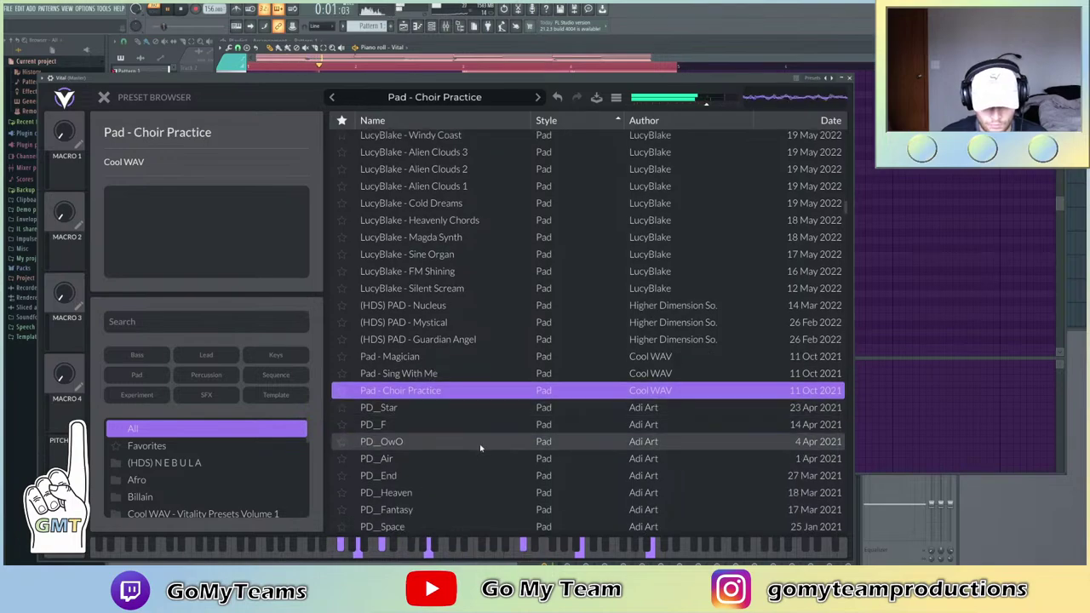
Compare the Adi Art pads PD__Fantasy and PD__Heaven, ending on PD__Fantasy
scroll(460, 439, down, 3)
click(450, 429)
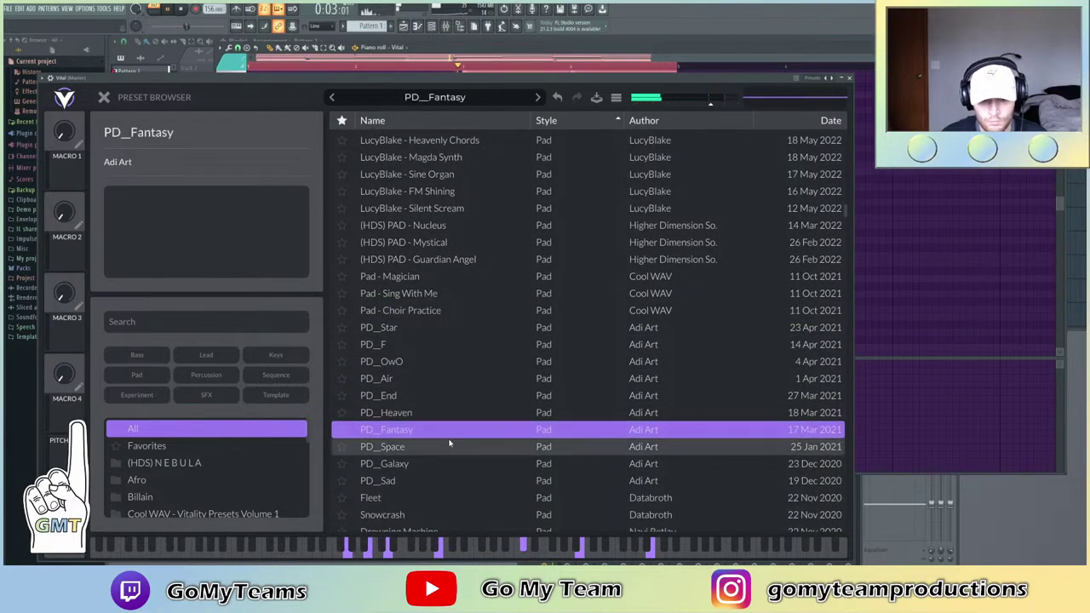
click(448, 412)
scroll(446, 418, down, 1)
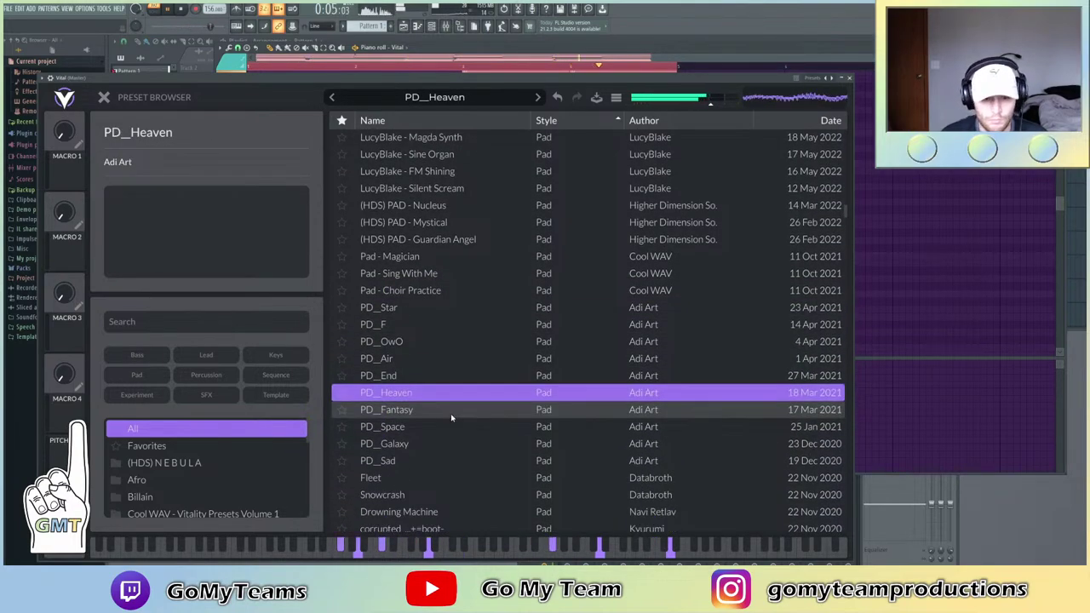
click(451, 416)
Audition the pad presets LORN Style Lead, Space Station and Strings Section
scroll(452, 430, down, 2)
scroll(443, 440, down, 1)
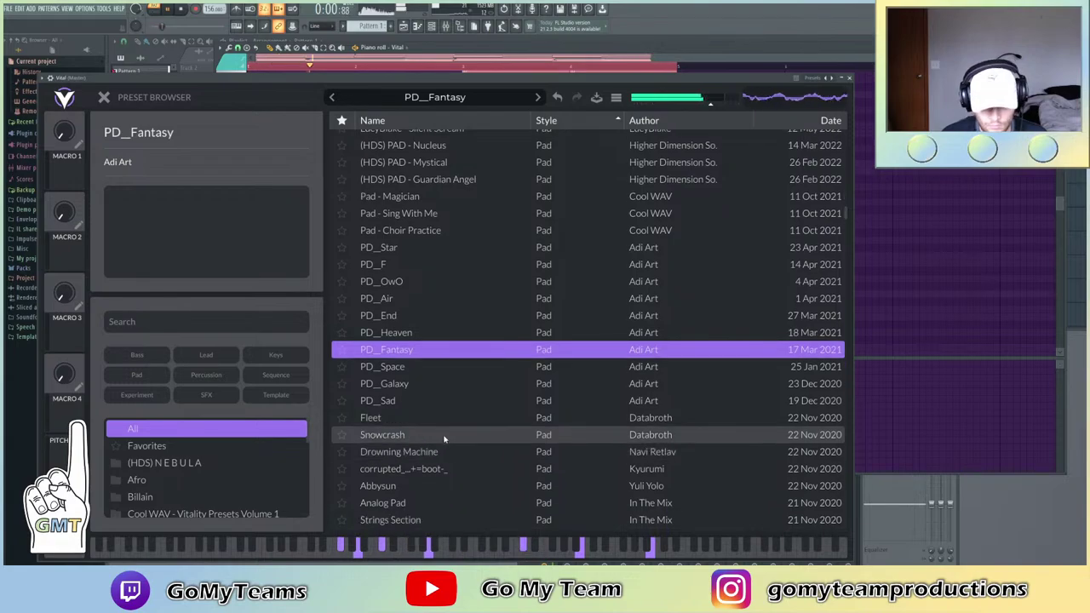
scroll(443, 447, down, 2)
scroll(440, 450, down, 1)
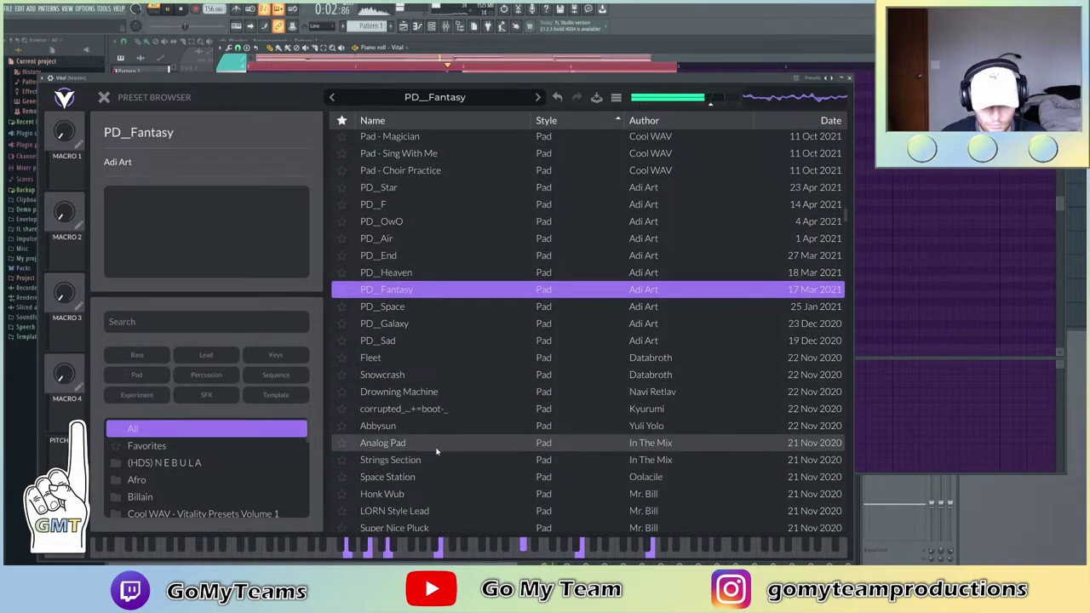
scroll(439, 451, down, 3)
click(455, 447)
scroll(456, 447, down, 1)
click(450, 416)
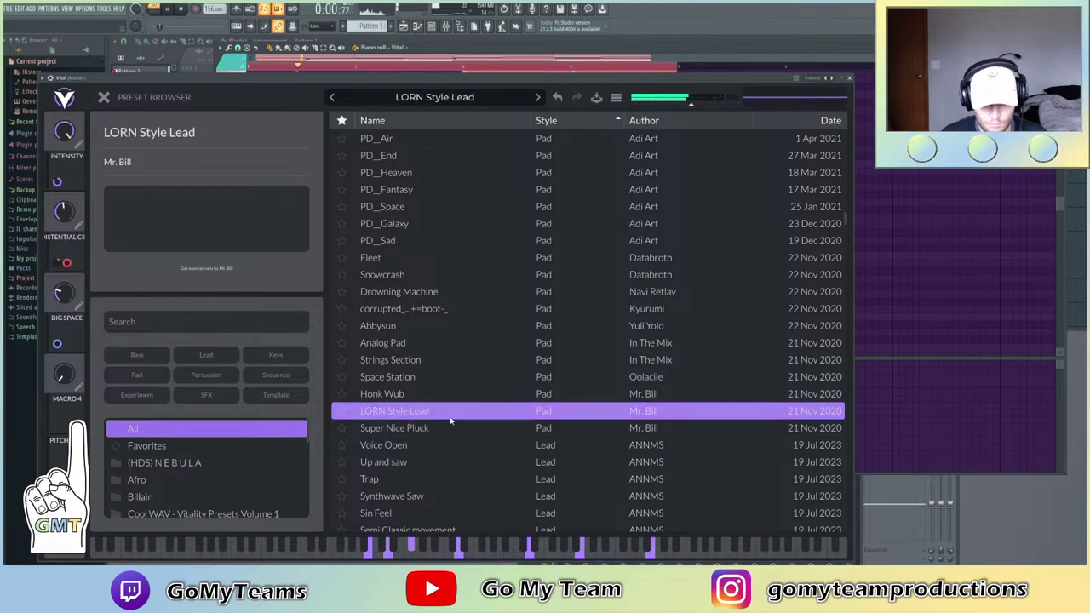
click(430, 377)
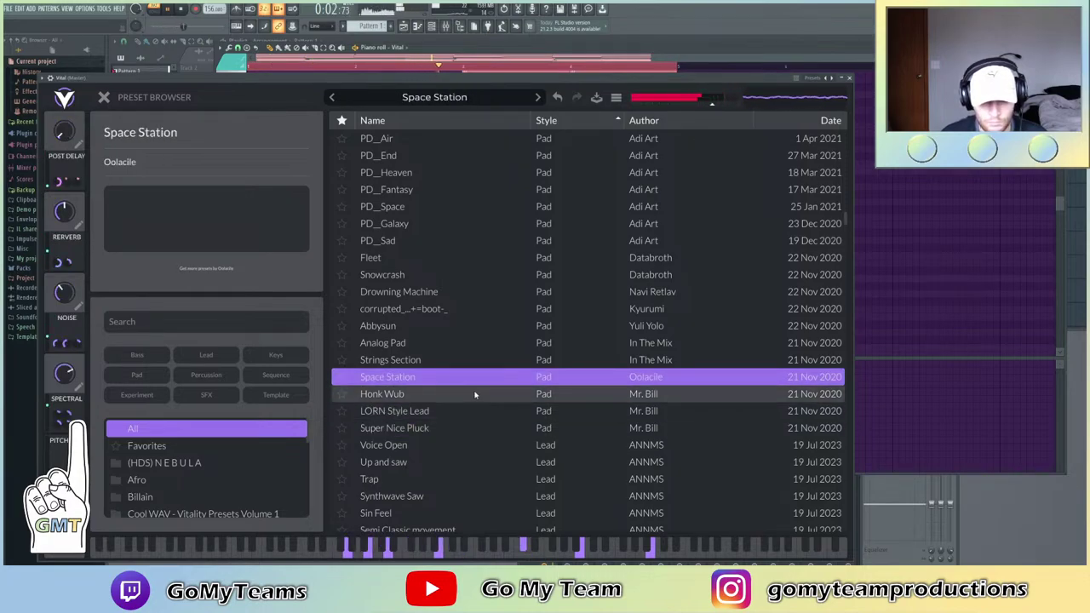
click(432, 359)
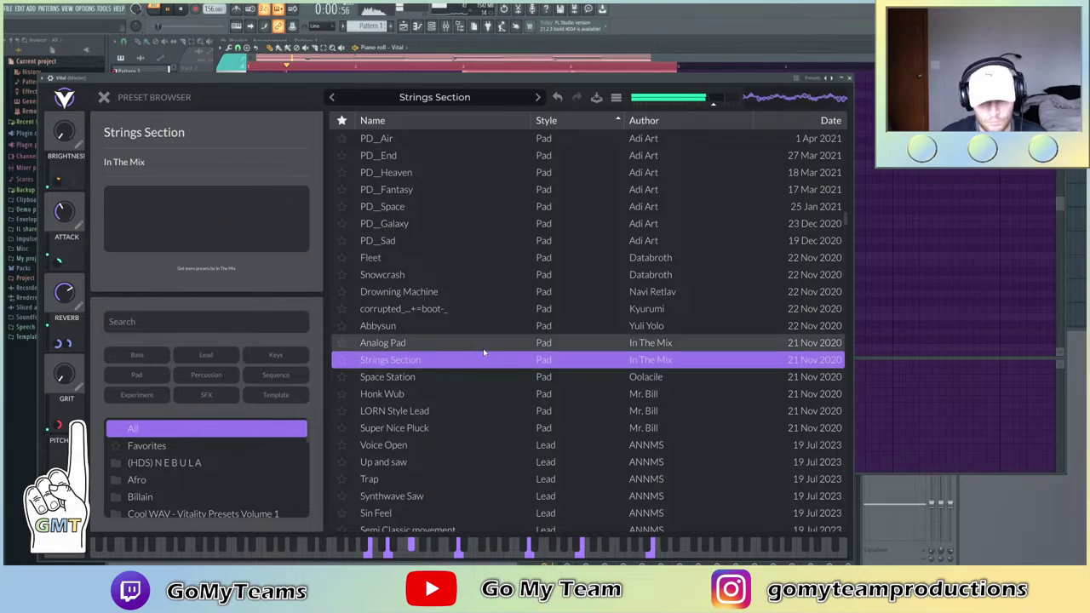
Move on to the lead presets and audition LucyBlake - Trumpets of Glory 02 and (HDS) LEAD - Hectic
scroll(477, 349, down, 5)
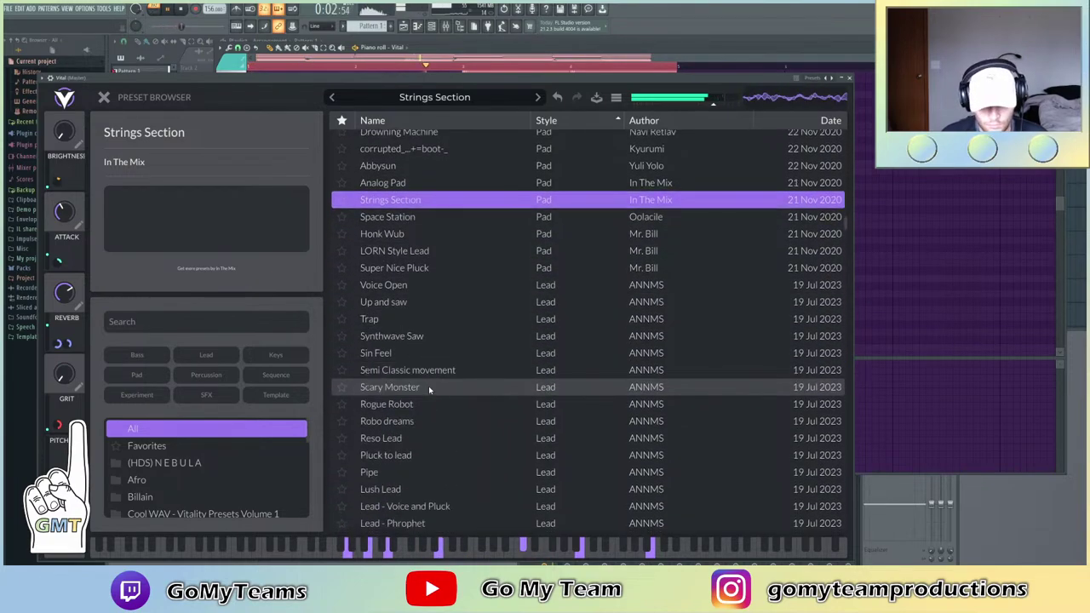
scroll(433, 389, down, 5)
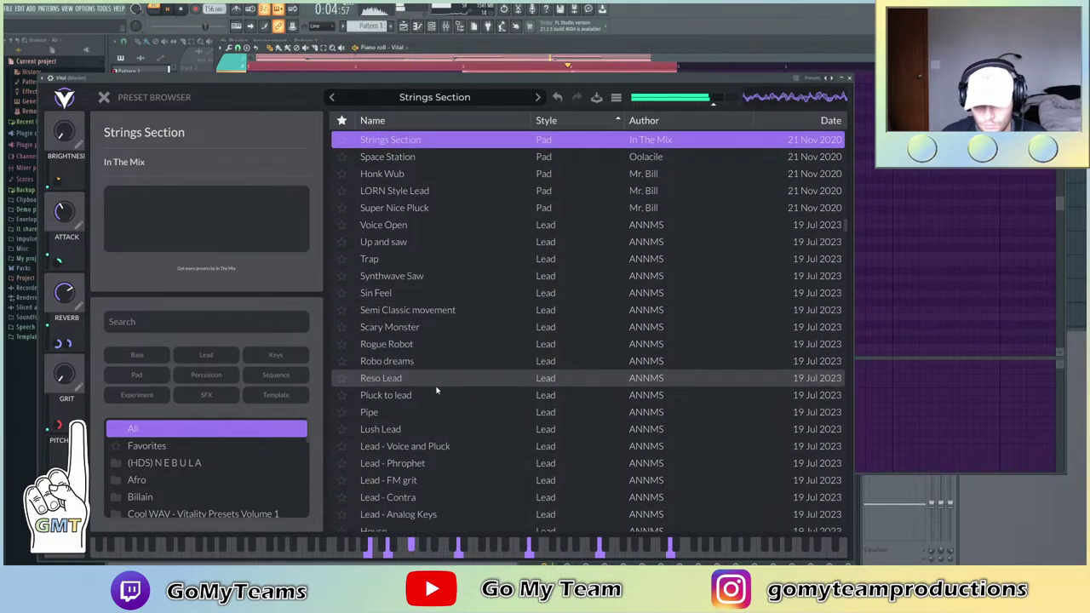
scroll(436, 390, down, 1)
scroll(436, 389, down, 12)
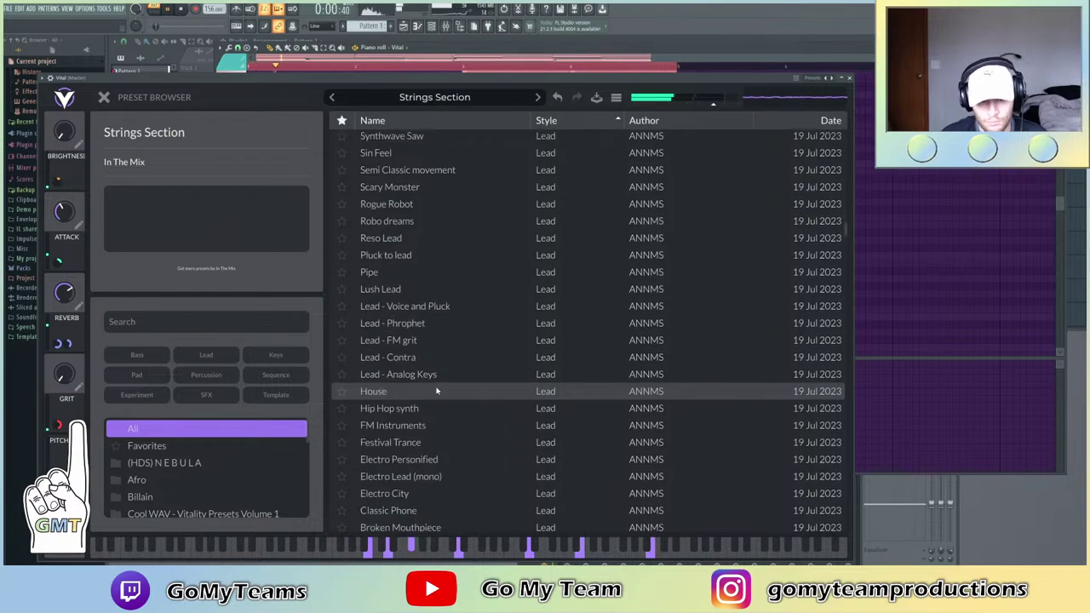
scroll(436, 389, down, 9)
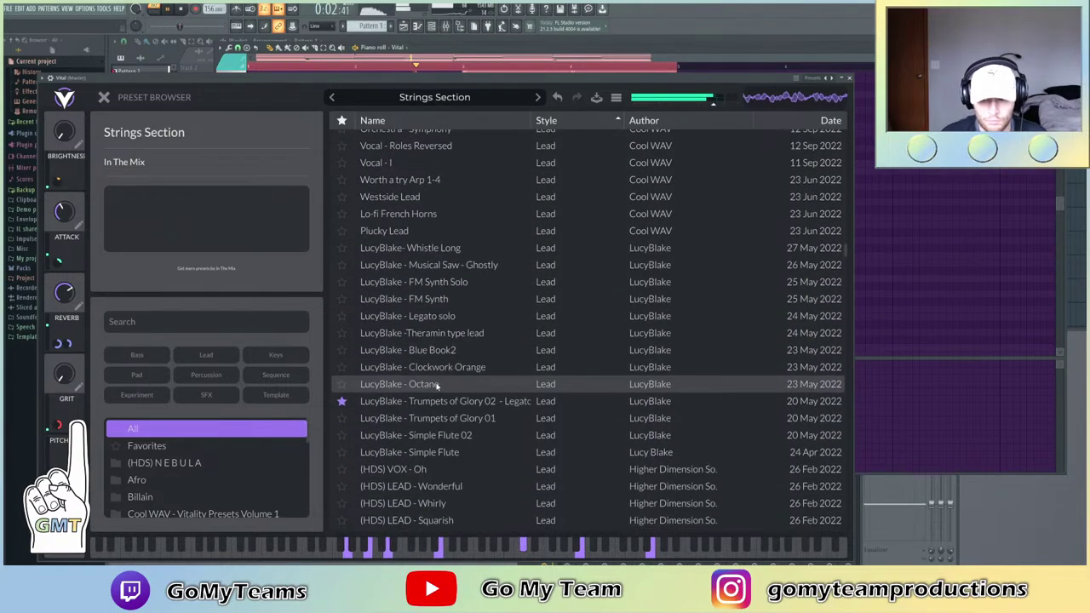
click(450, 283)
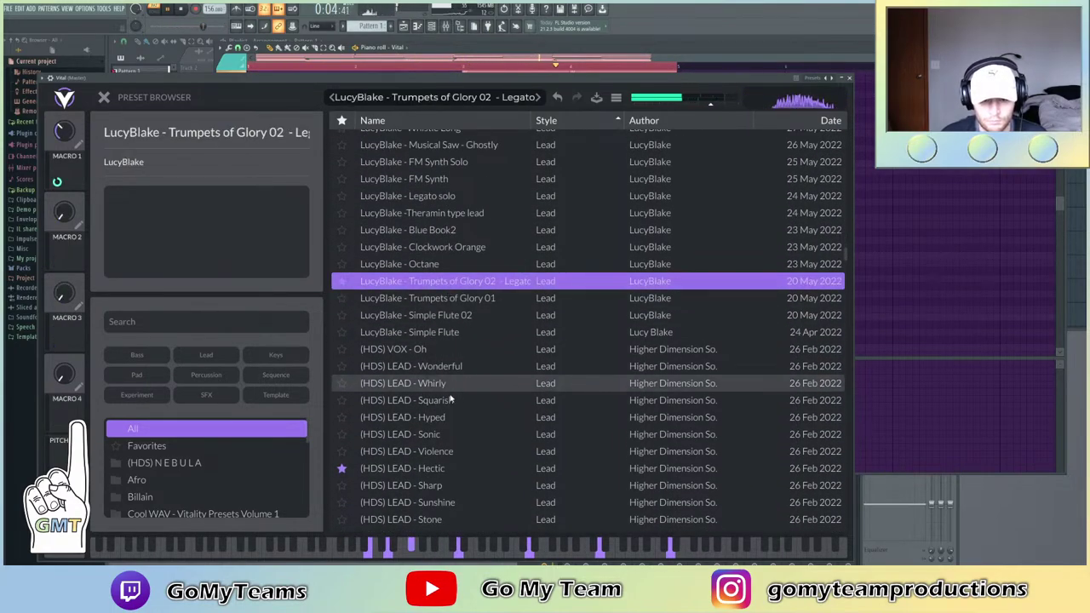
click(454, 469)
Audition the favourite leads (HDS) LEAD - Angry, (HDS) LEAD - Big, Lead - Lo-Fi's Drunk and Lead - Trap Classics
scroll(468, 426, down, 4)
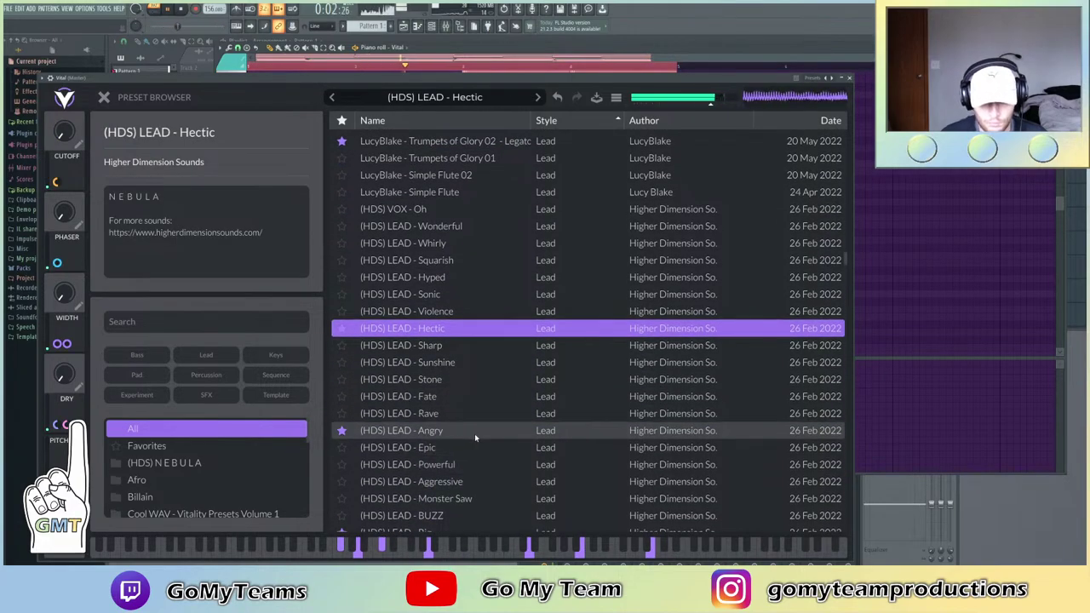
click(477, 434)
scroll(490, 427, down, 2)
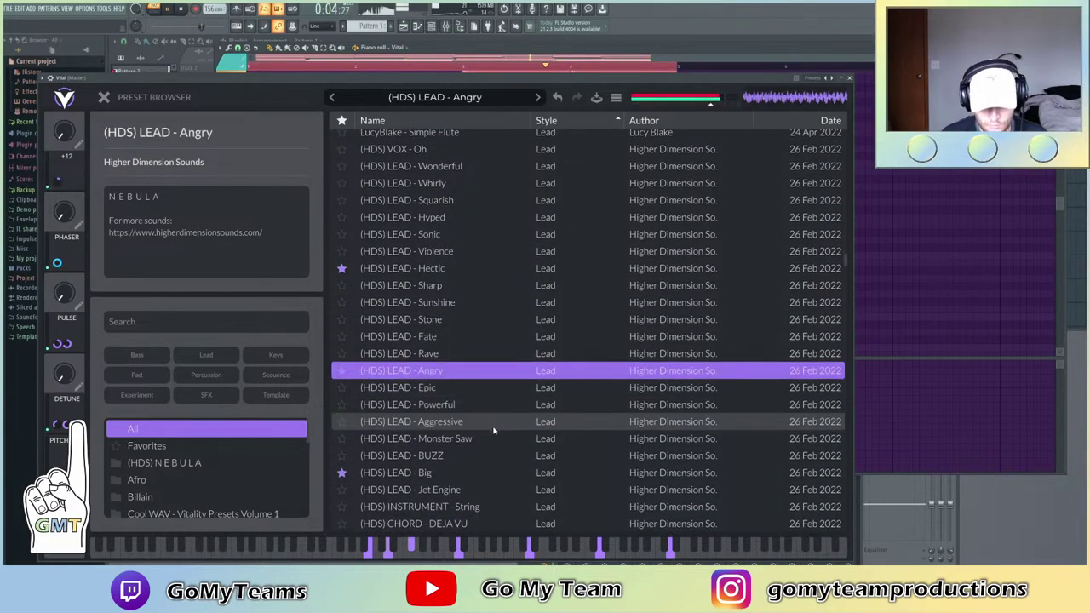
click(477, 472)
scroll(481, 430, down, 5)
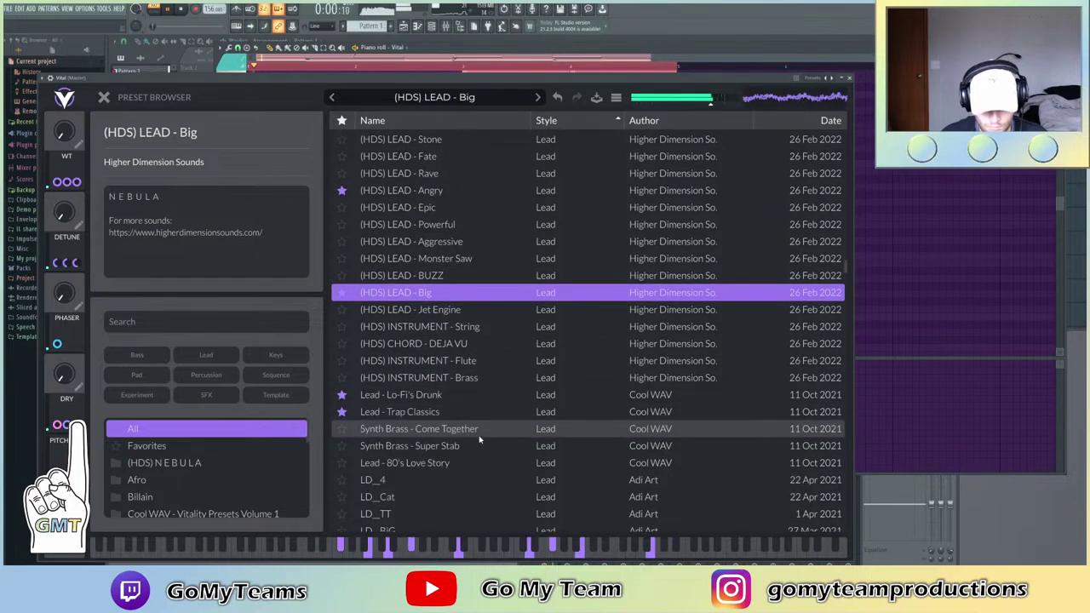
click(466, 397)
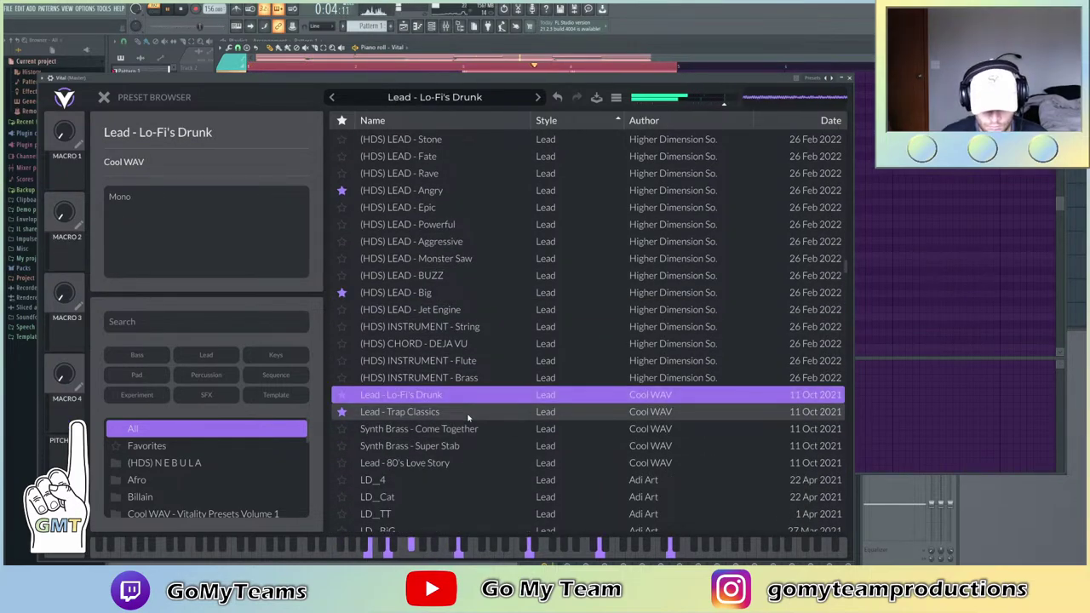
click(468, 412)
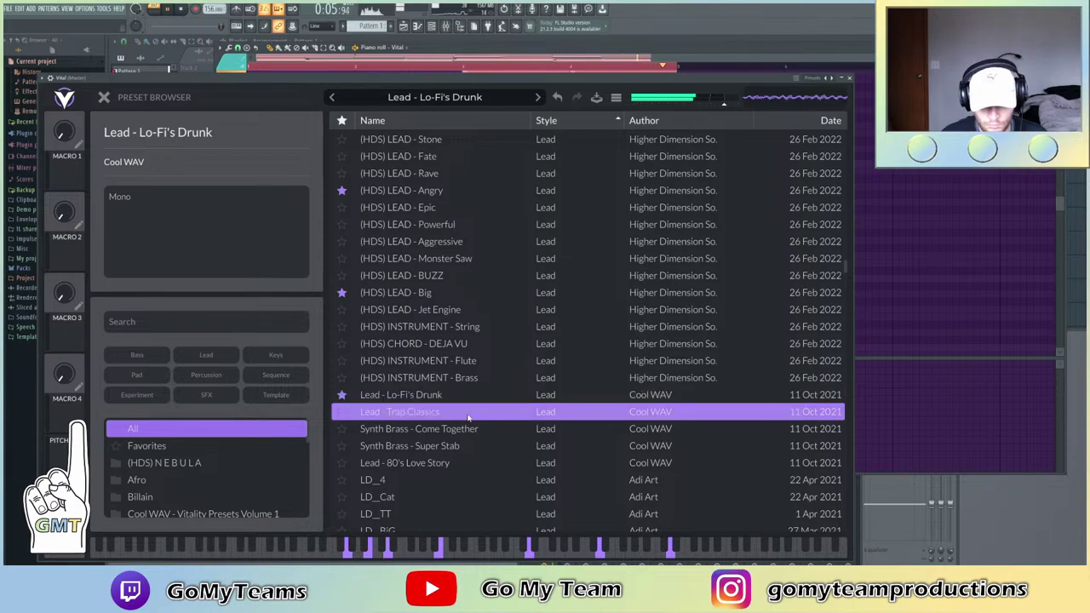
Audition the Synthetic Quartet lead and the keys presets Steel Piano and Pop Pluck
scroll(467, 417, down, 8)
scroll(468, 417, down, 7)
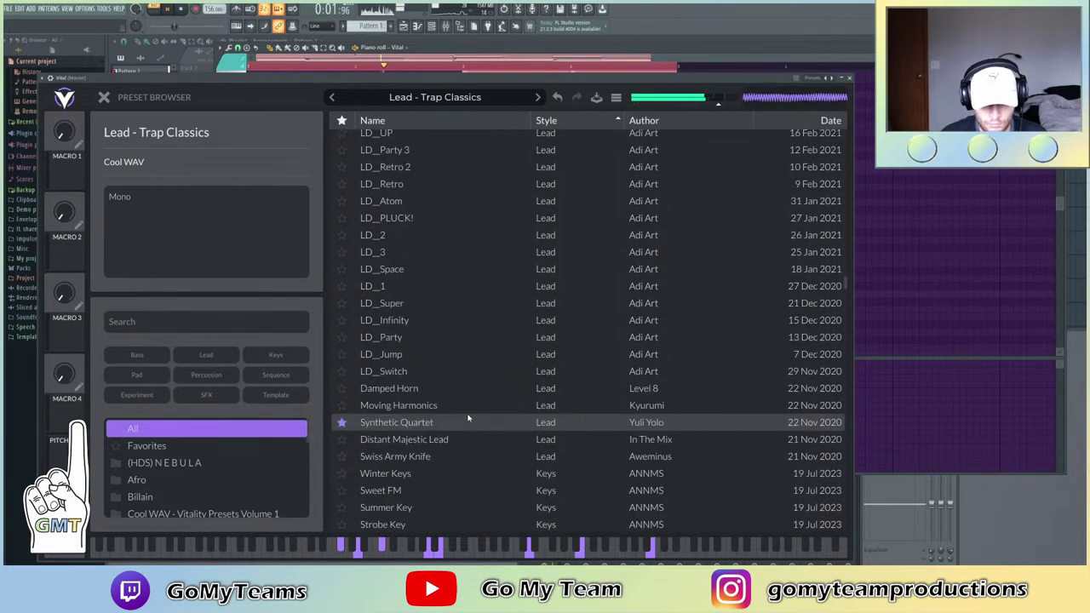
click(464, 382)
scroll(456, 443, down, 5)
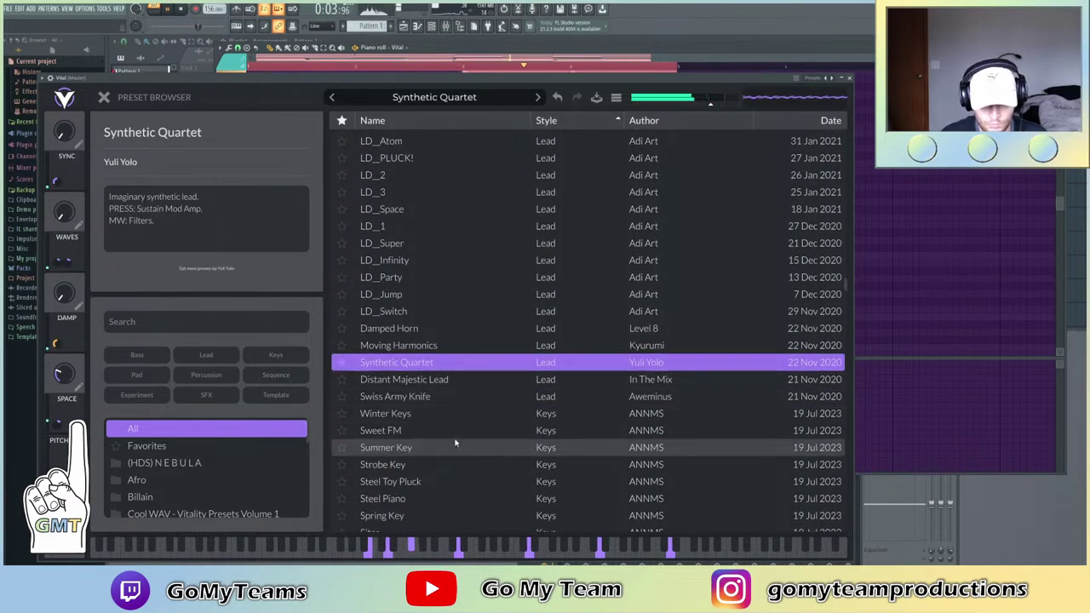
click(441, 361)
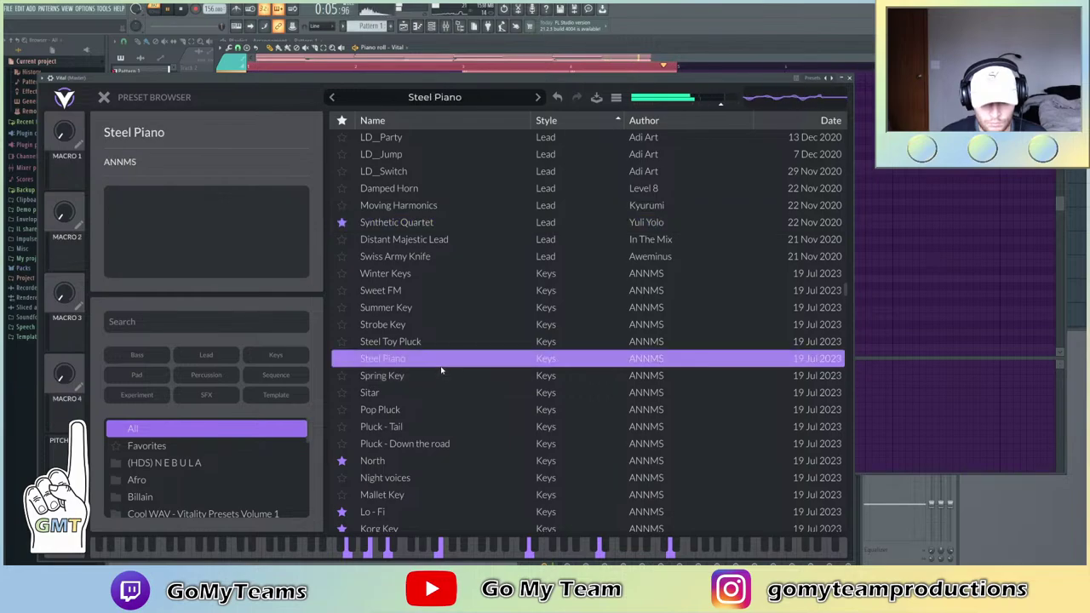
click(428, 409)
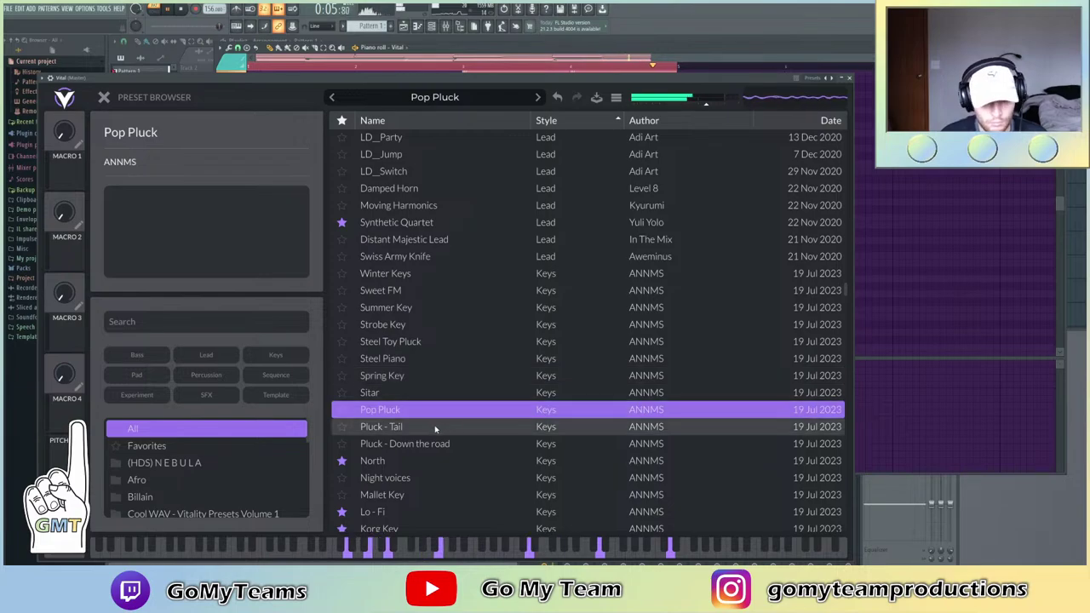
Try the North and Korg Key presets against Lo - Fi, and load the Lo - Fi keys preset in Vital
click(438, 459)
scroll(437, 445, down, 1)
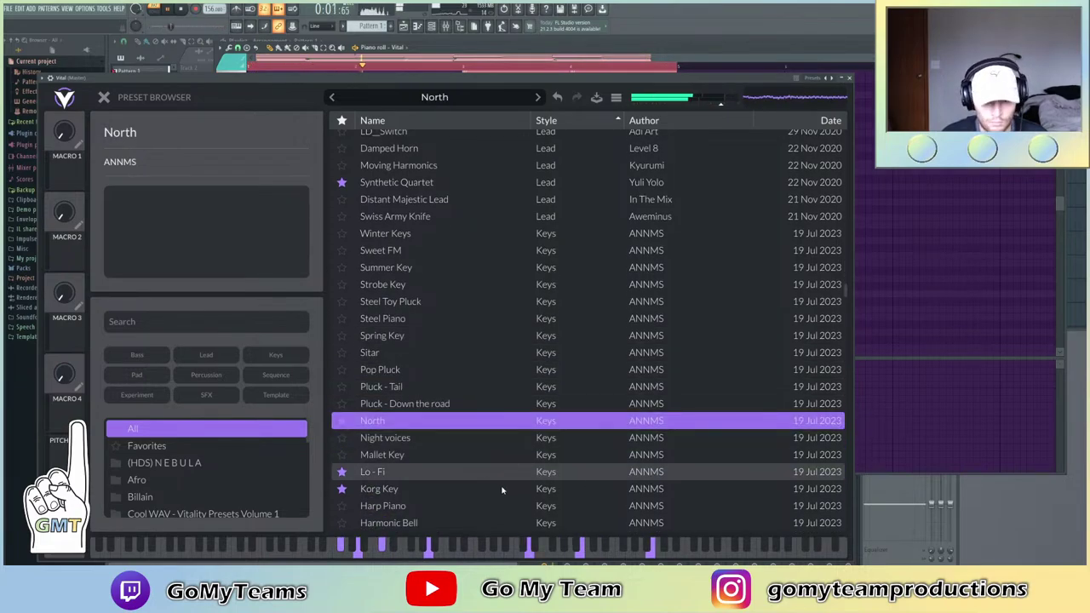
click(419, 474)
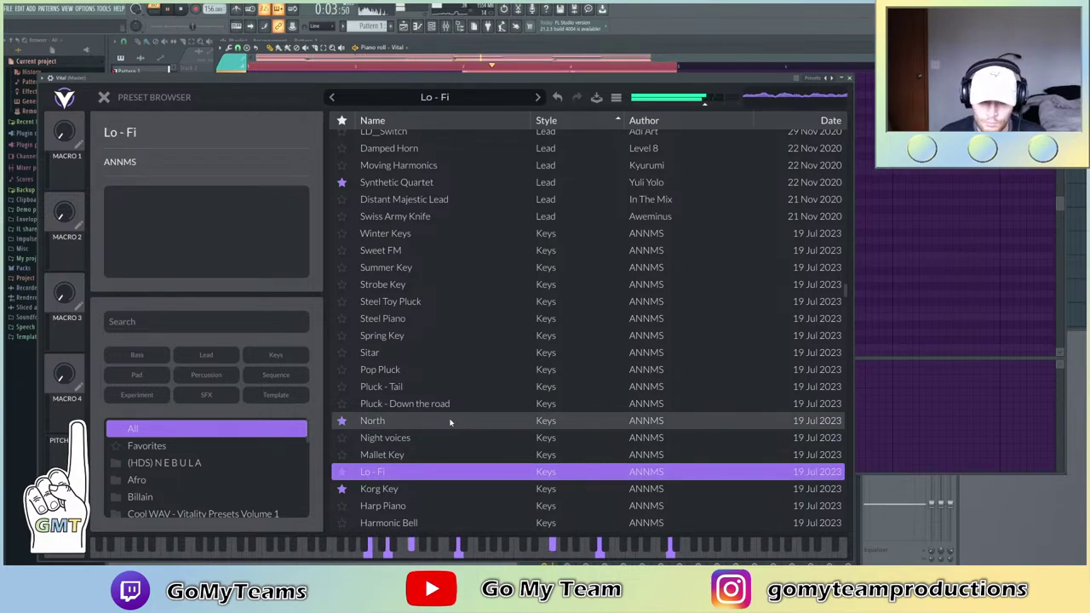
scroll(442, 281, down, 2)
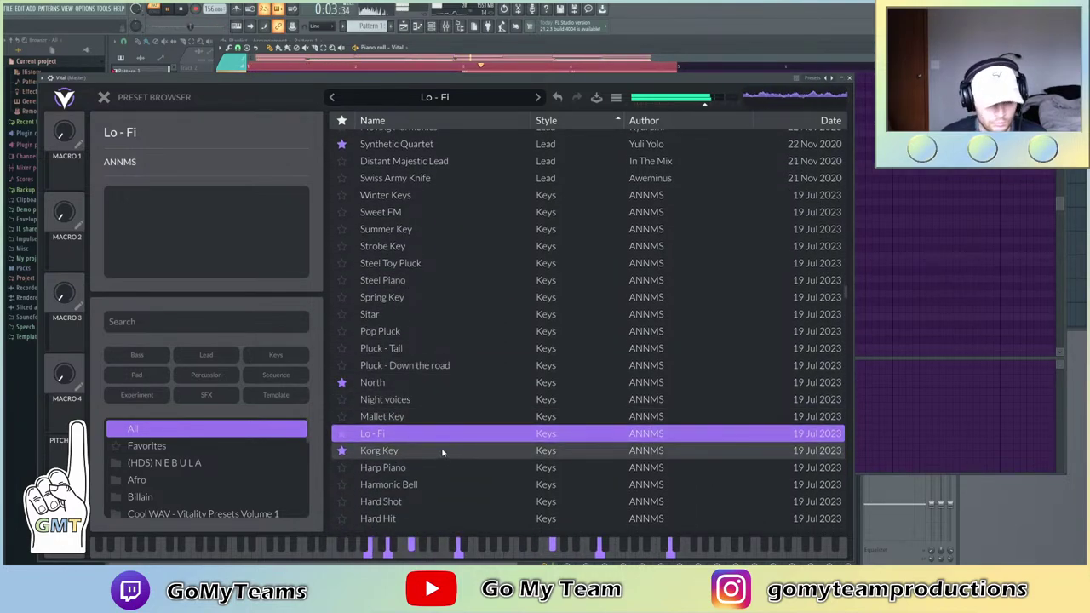
click(442, 452)
click(452, 433)
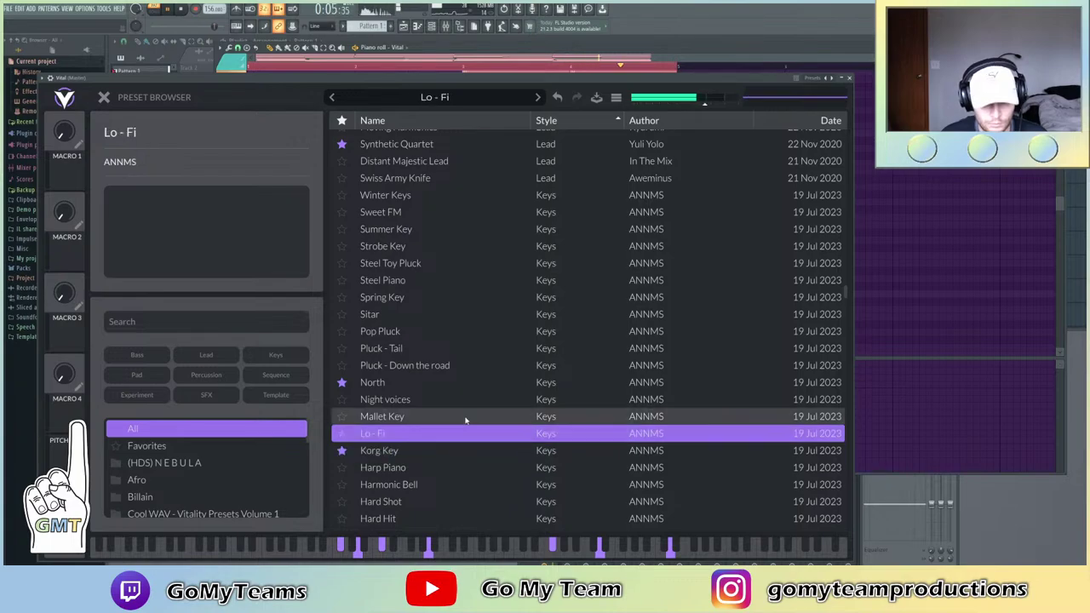
Compare the North preset with Lo - Fi once more, keep Lo - Fi loaded and close Vital
click(414, 385)
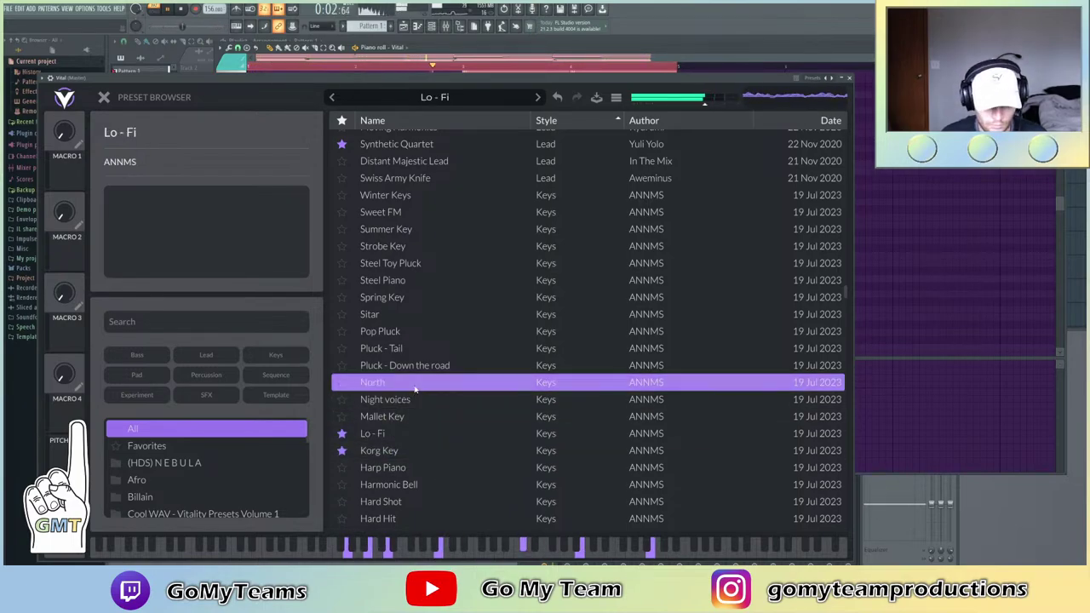
click(418, 436)
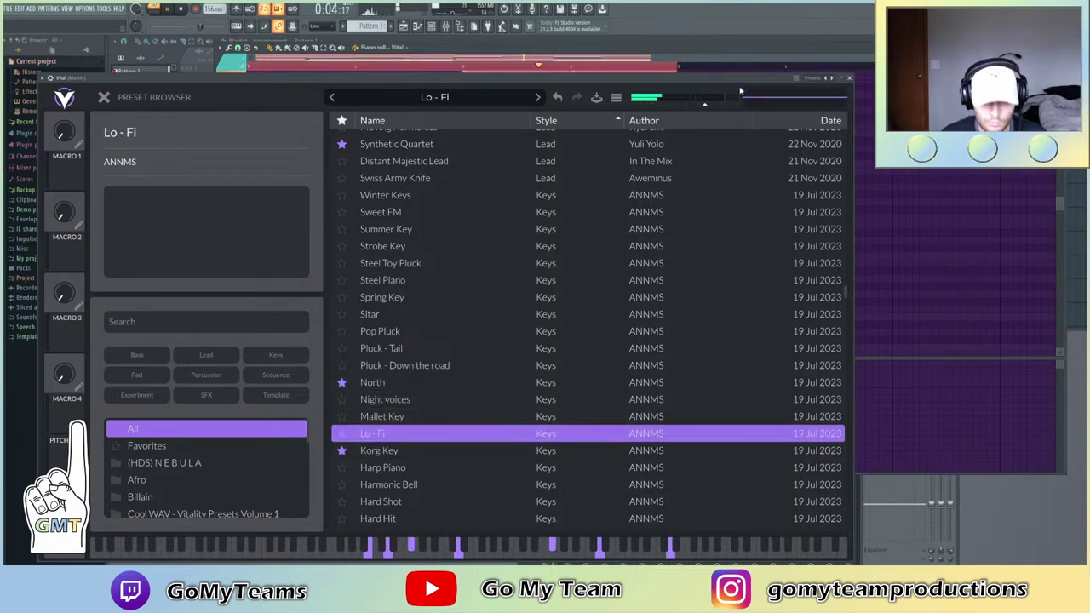
click(851, 79)
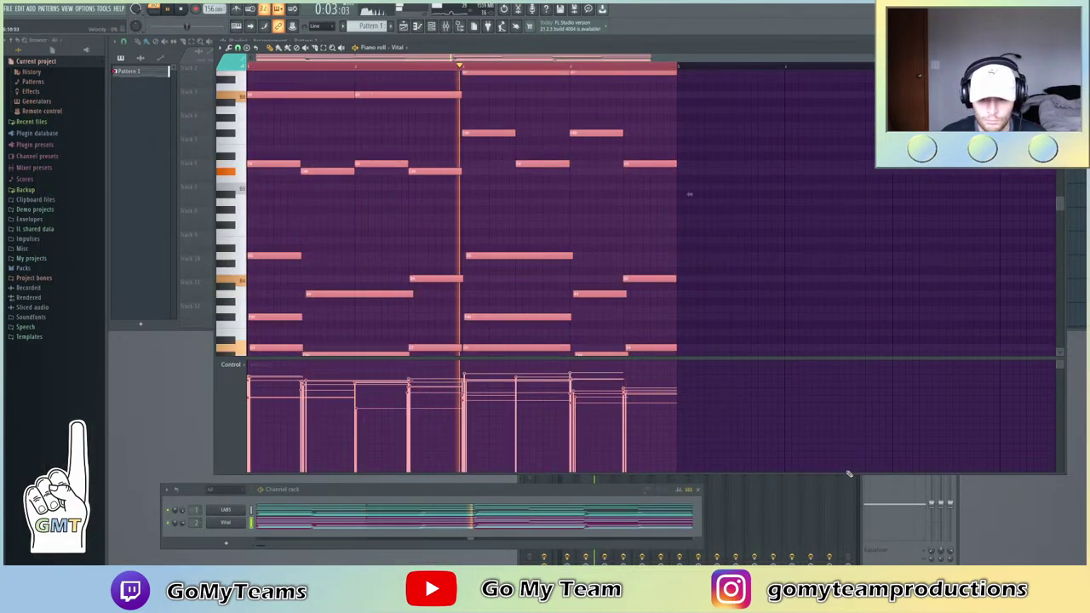
In Fruity parametric EQ 2 on Vital's mixer insert, cut the lows and highs and raise the main level slightly
key(F9)
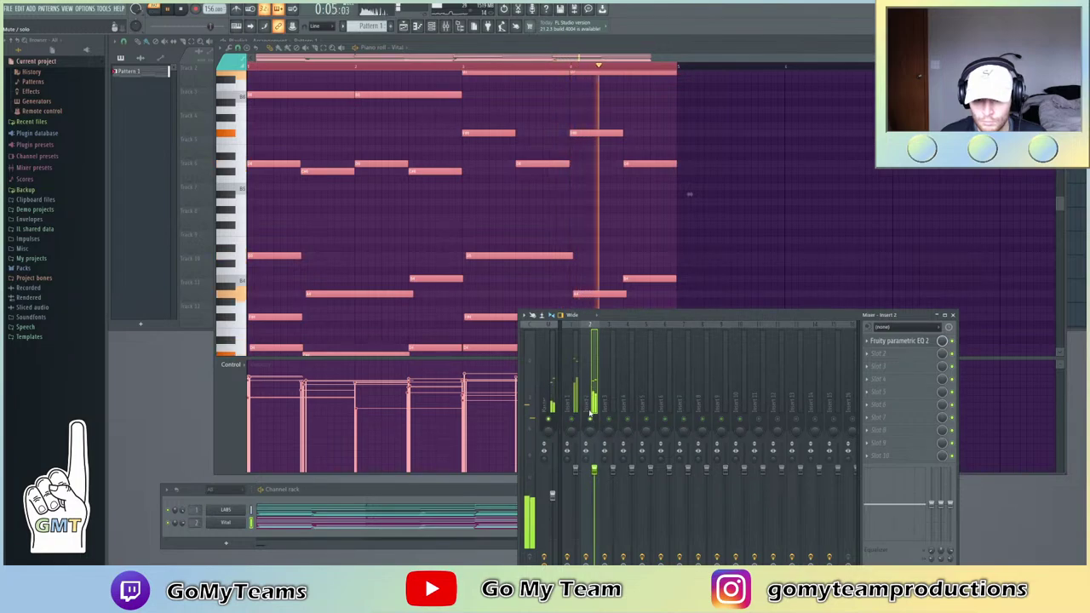
click(911, 340)
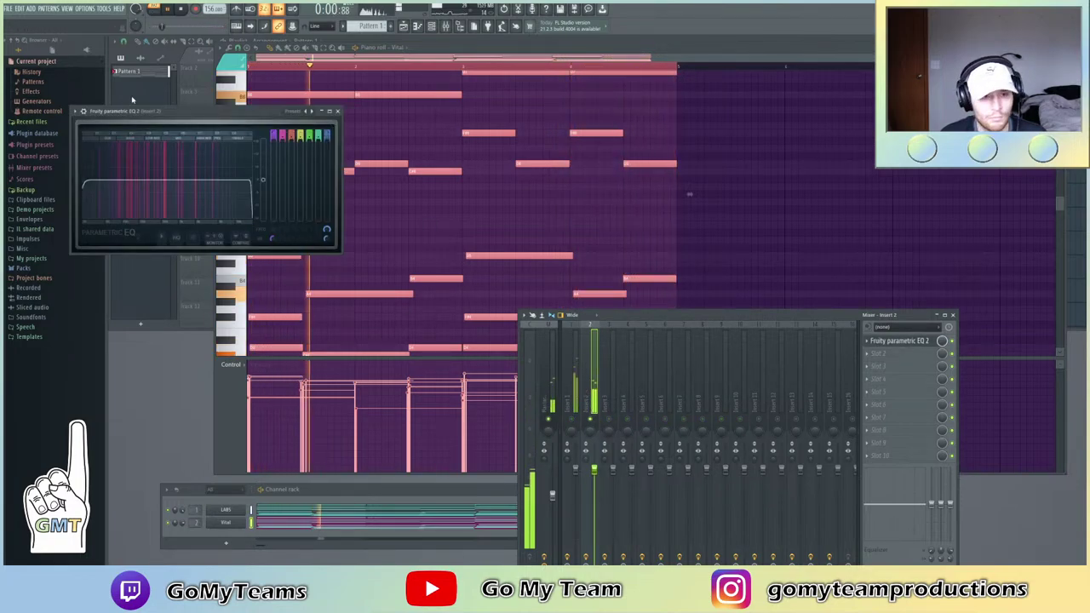
drag(171, 110, 460, 160)
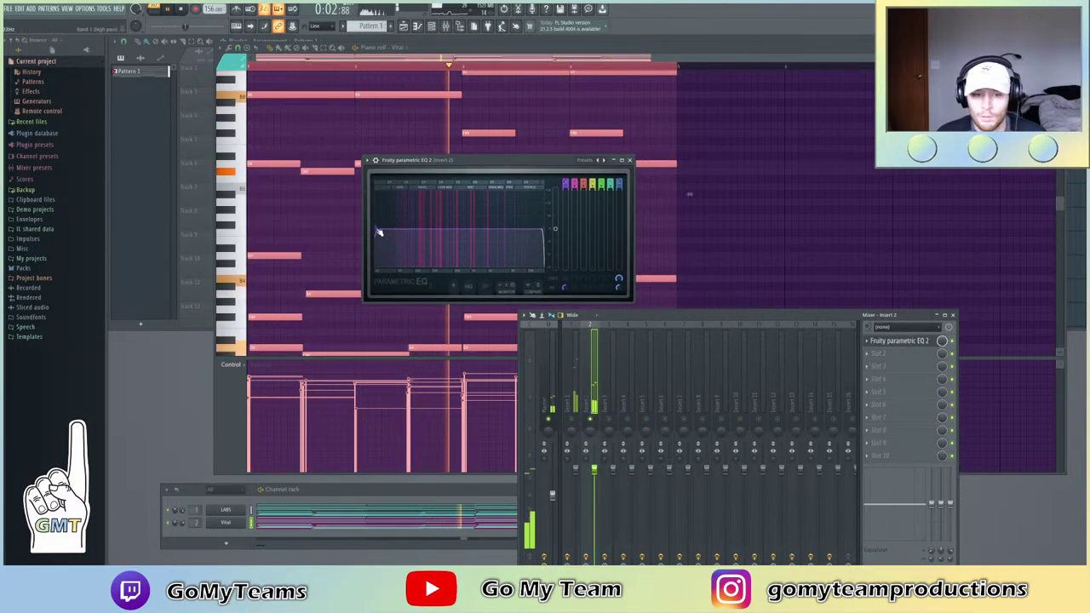
drag(378, 229, 426, 228)
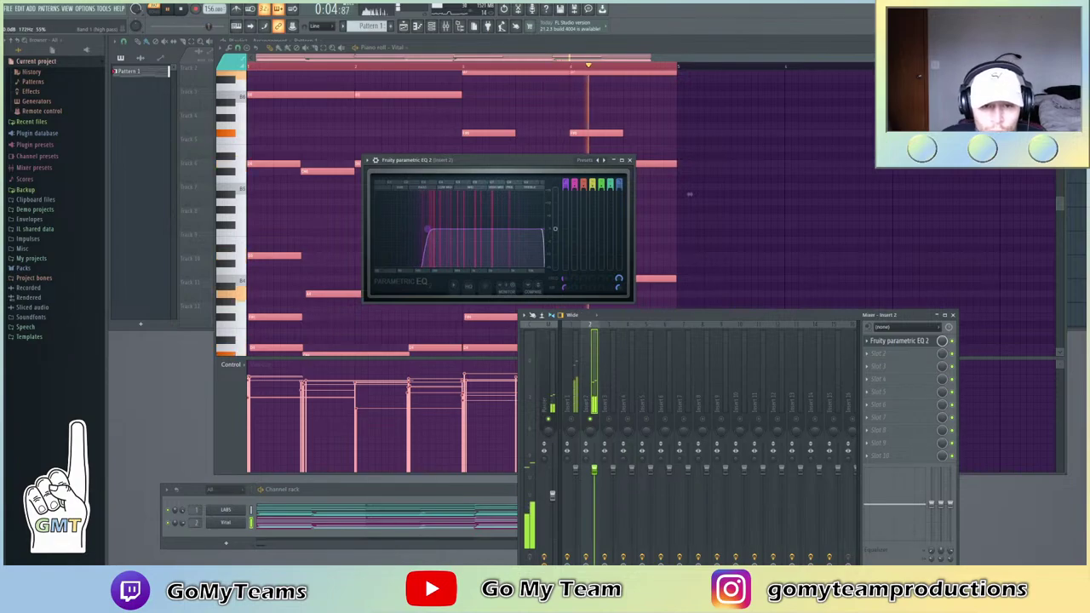
drag(555, 228, 556, 221)
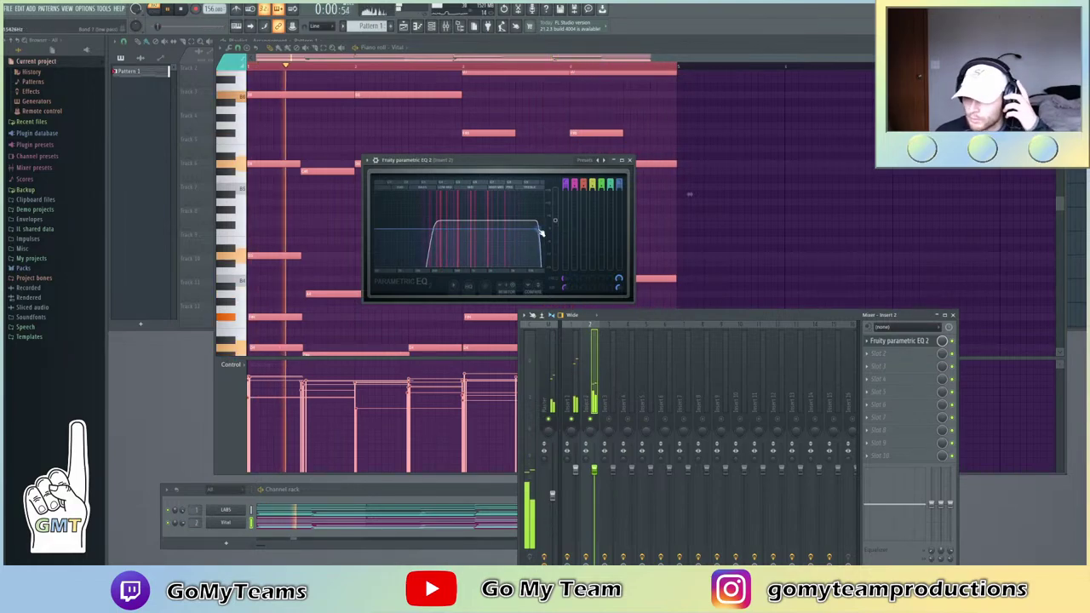
drag(538, 228, 511, 228)
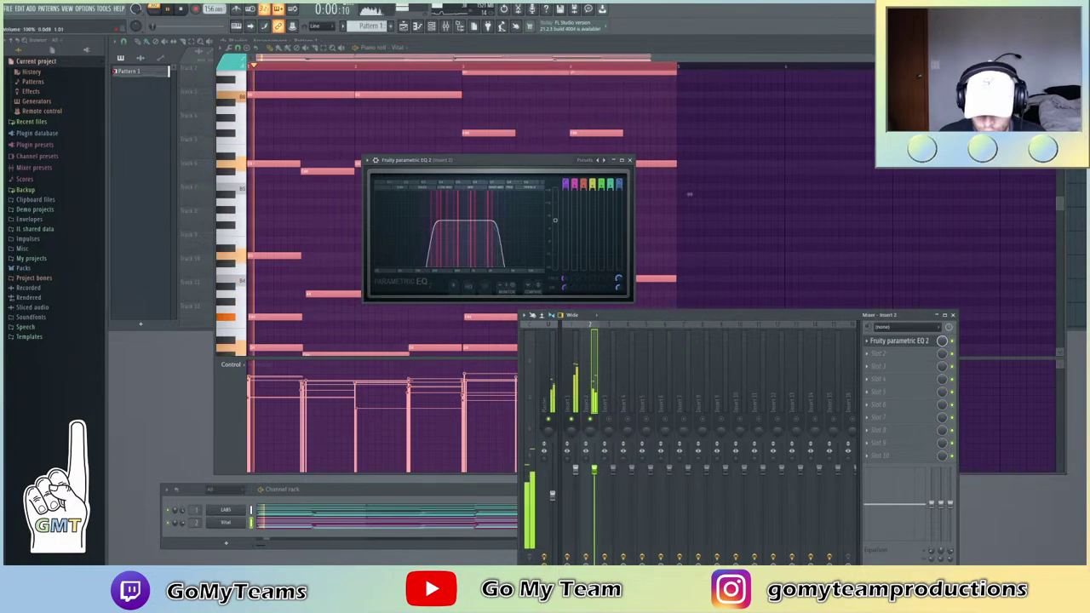
Add Fruity delay 2 at 24% mix and a Fruity Chorus preset at reduced mix to Vital's mixer insert
click(886, 353)
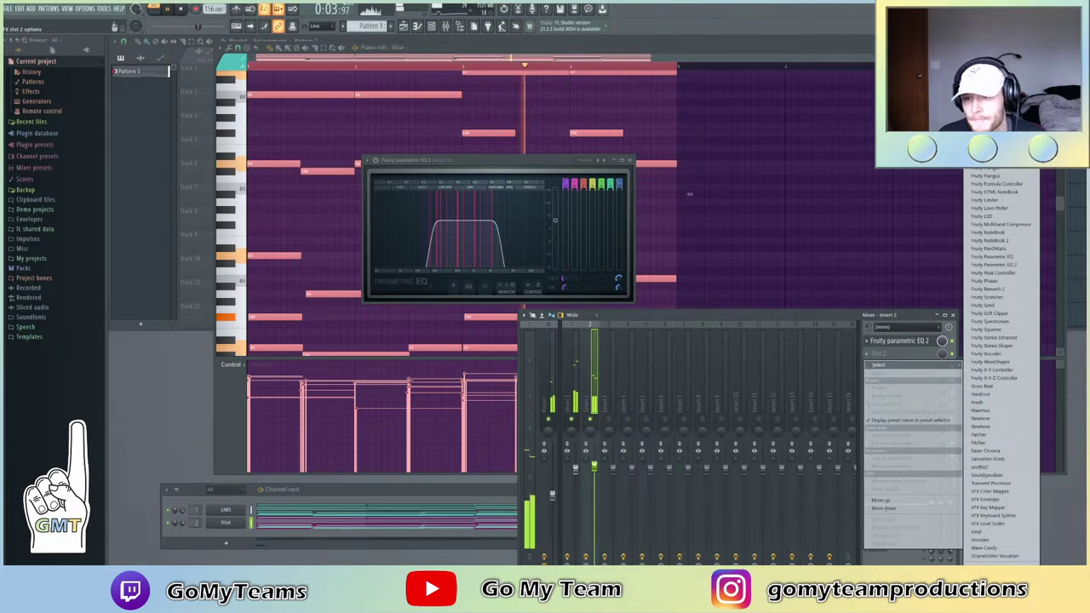
click(988, 111)
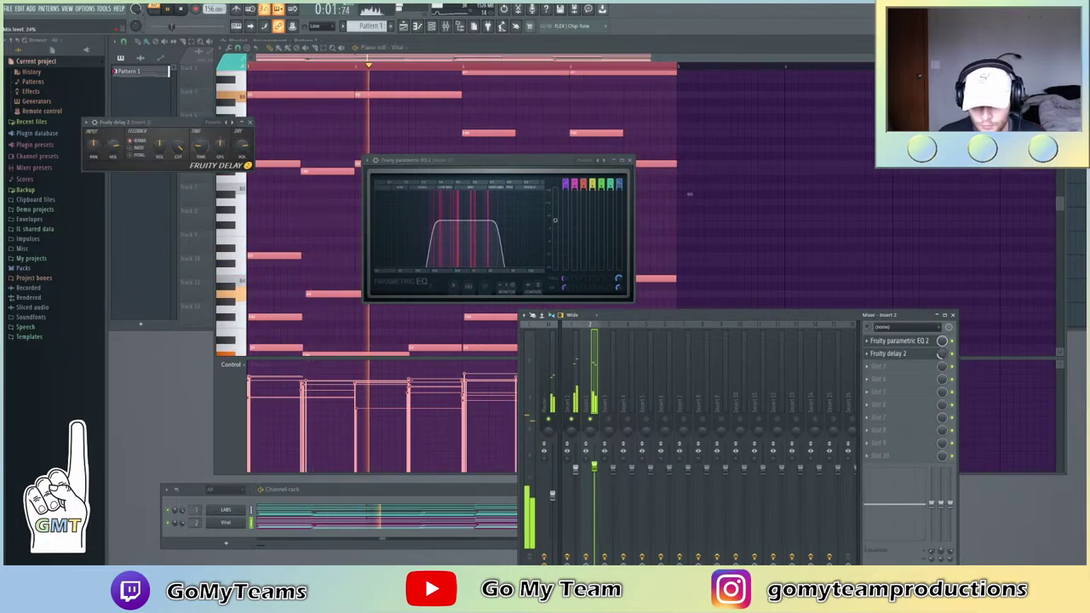
click(908, 371)
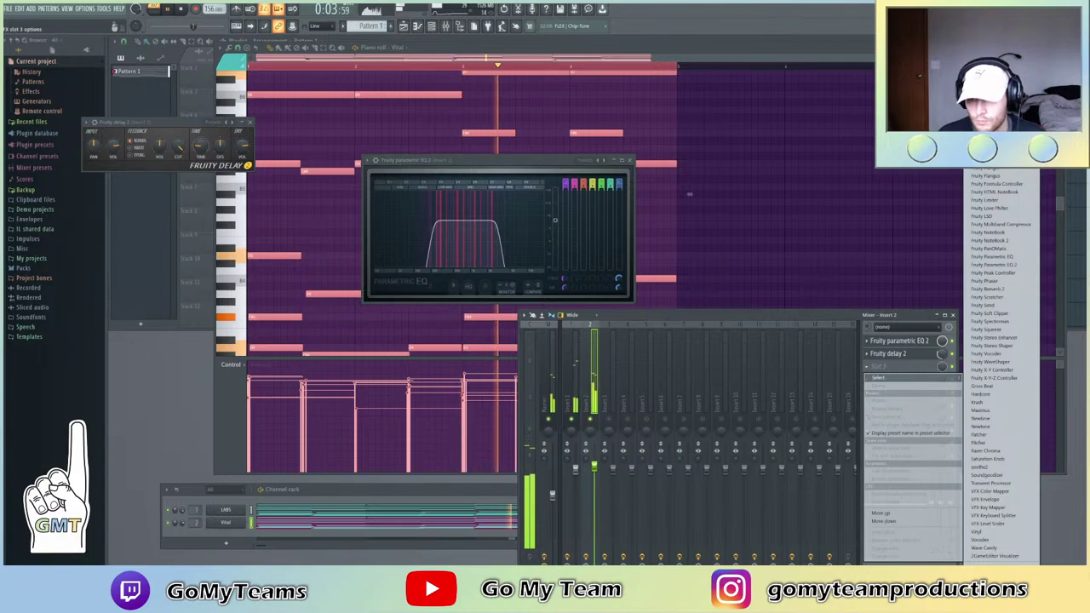
click(993, 72)
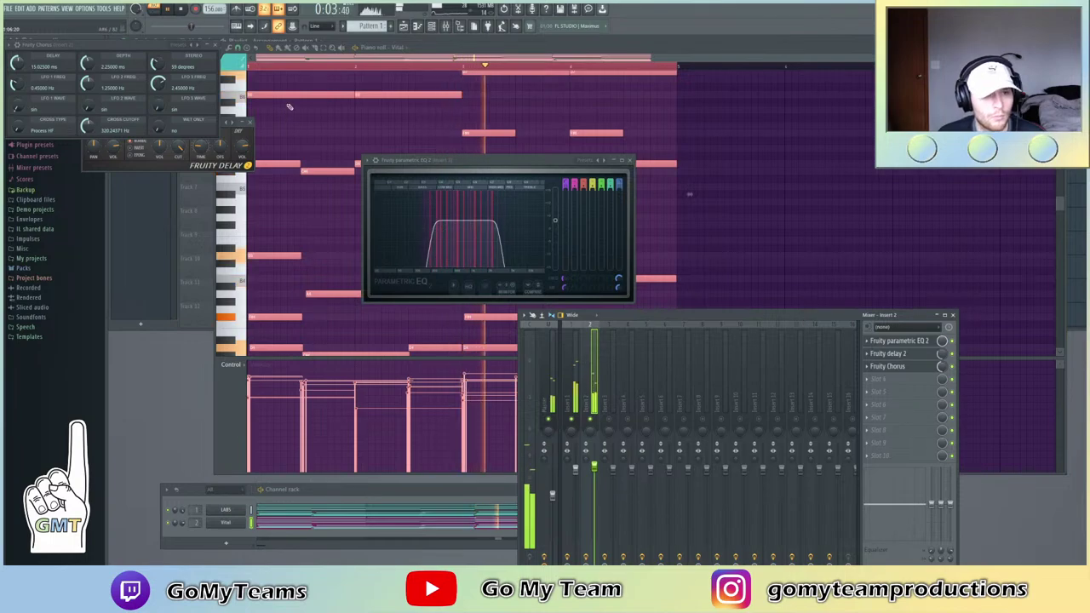
click(184, 46)
click(201, 57)
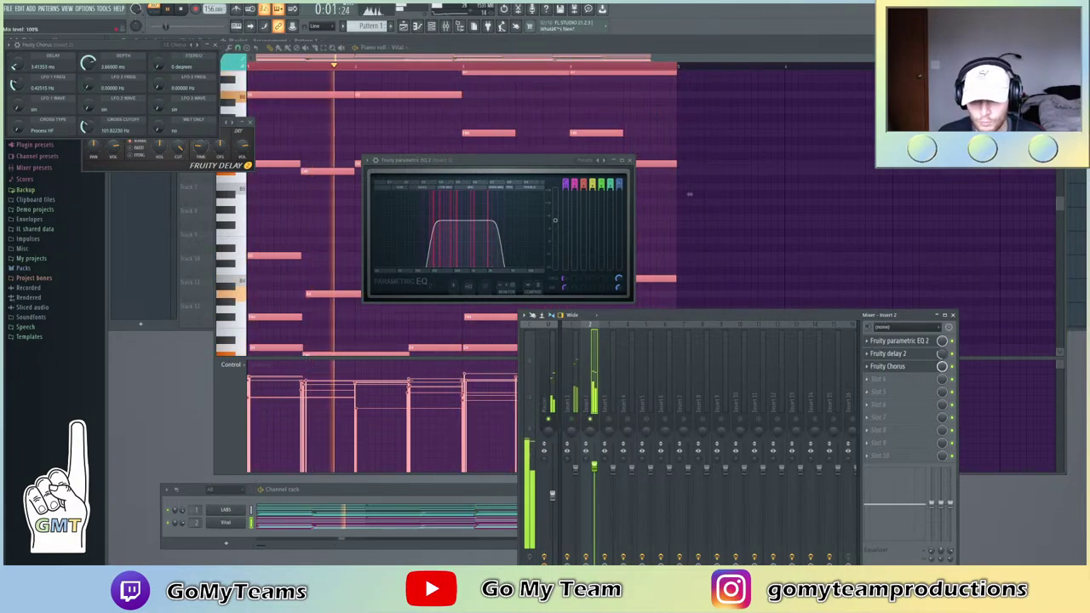
drag(942, 367, 942, 375)
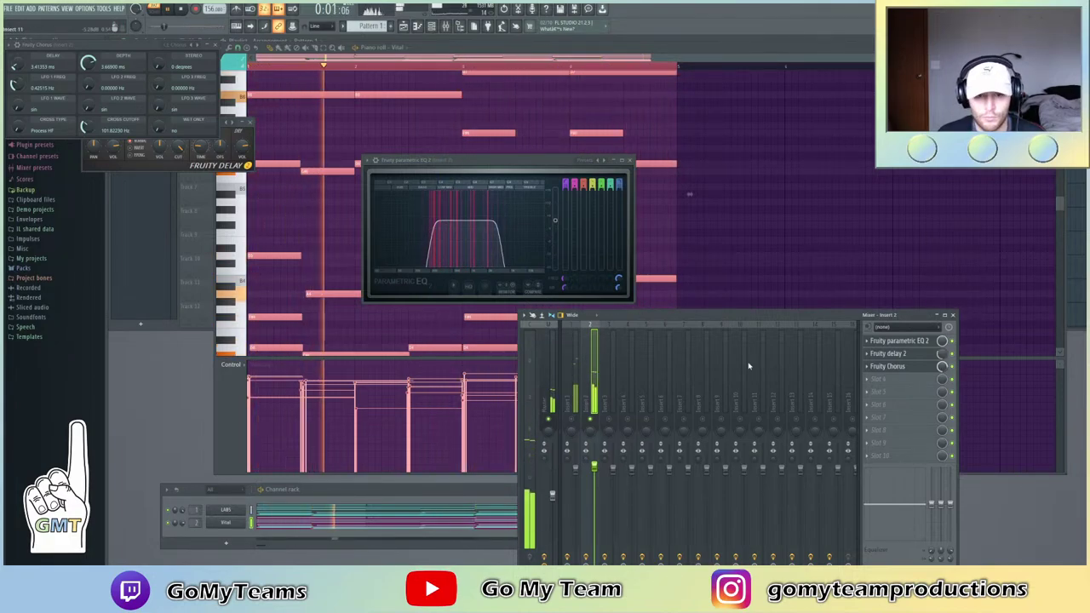
Check the parametric EQ curve on mixer Insert 1
click(576, 400)
click(889, 341)
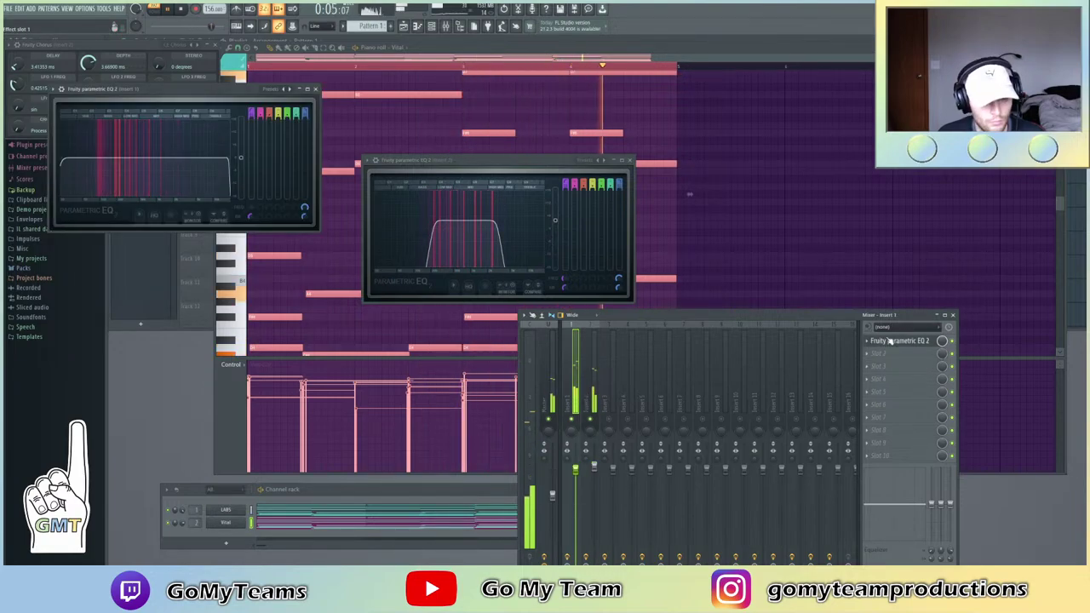
click(890, 340)
Add Gross Beat to mixer Insert 2, load the Rush Gross Beat Bank and choose its Rushhhhh time pattern
click(594, 401)
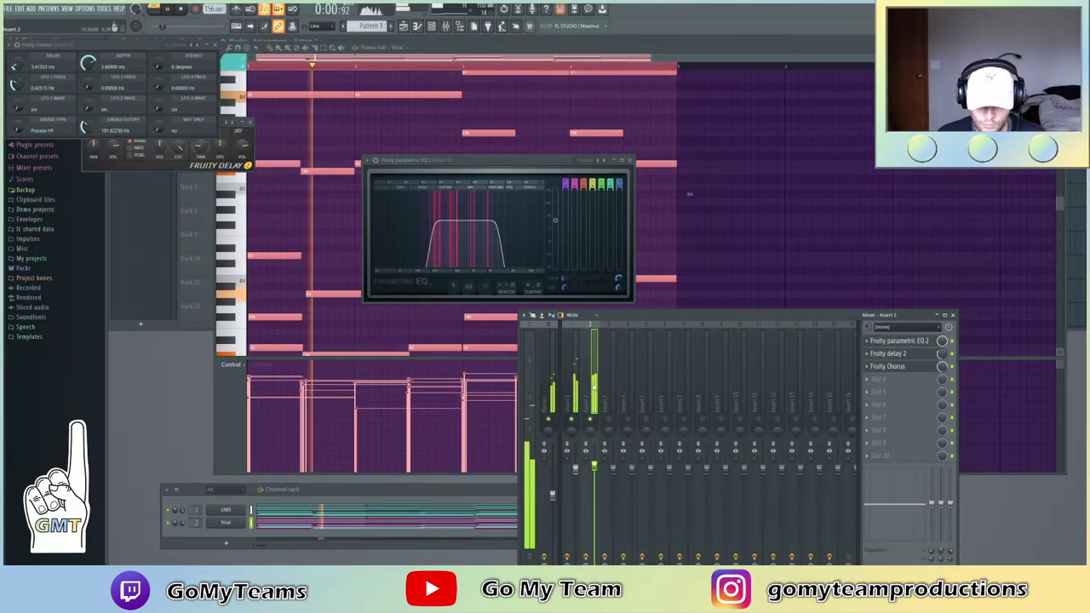
click(890, 379)
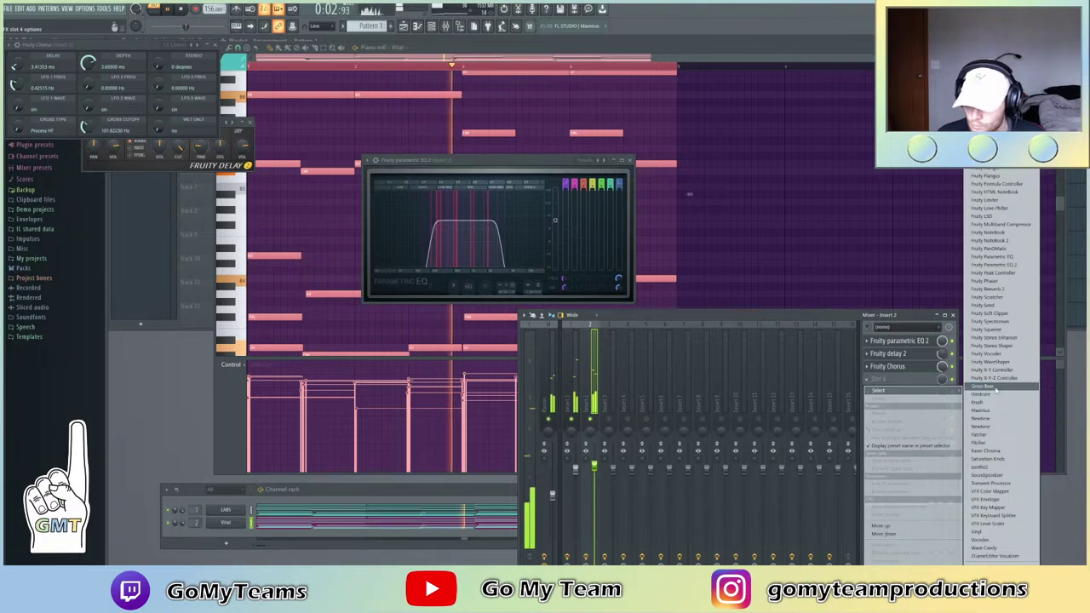
click(983, 387)
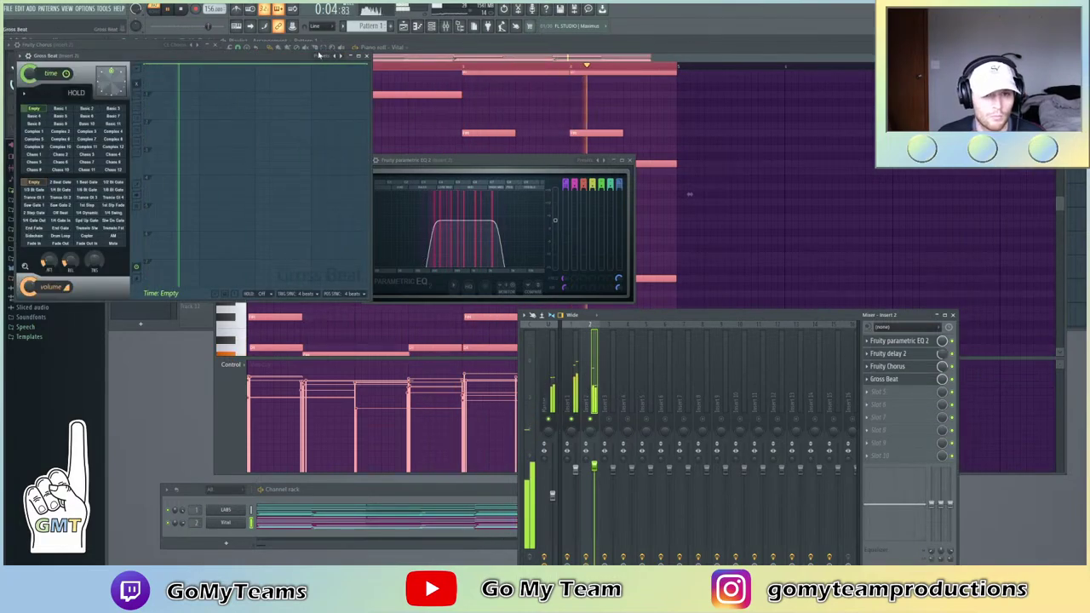
click(321, 57)
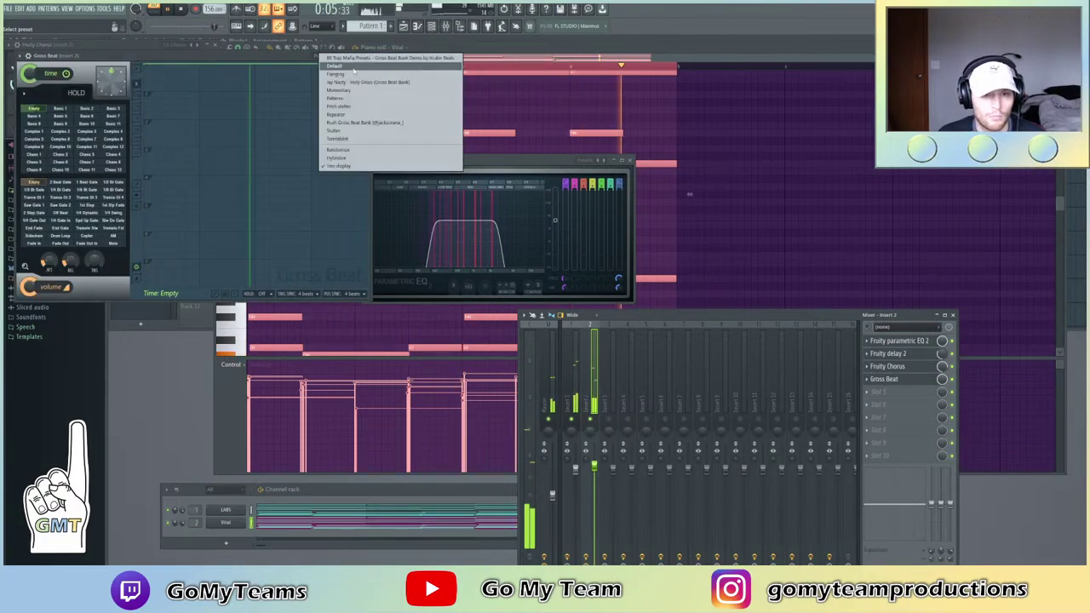
click(367, 124)
click(528, 348)
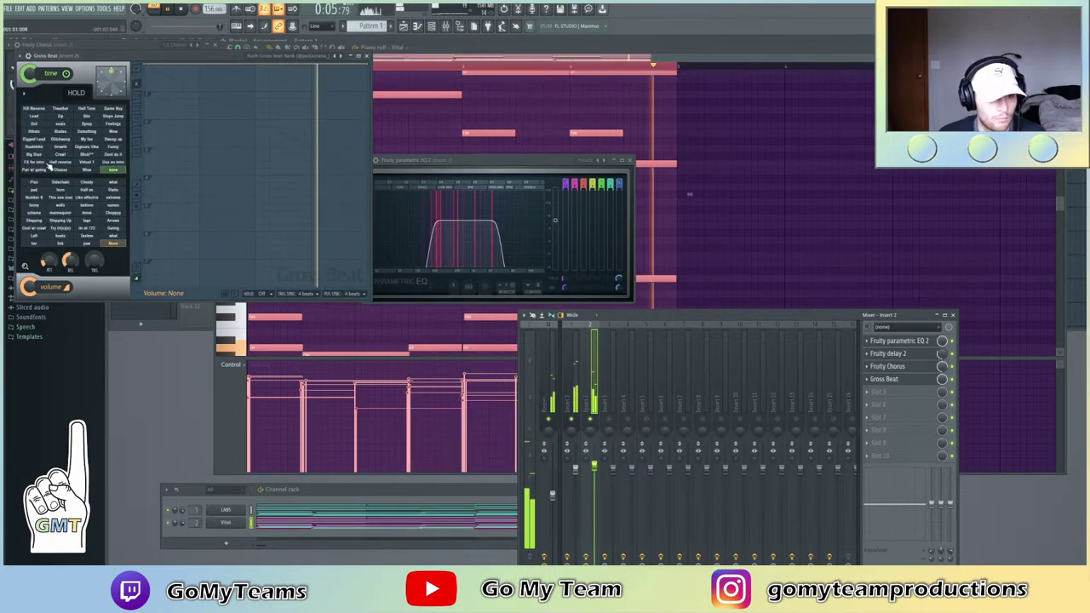
click(34, 147)
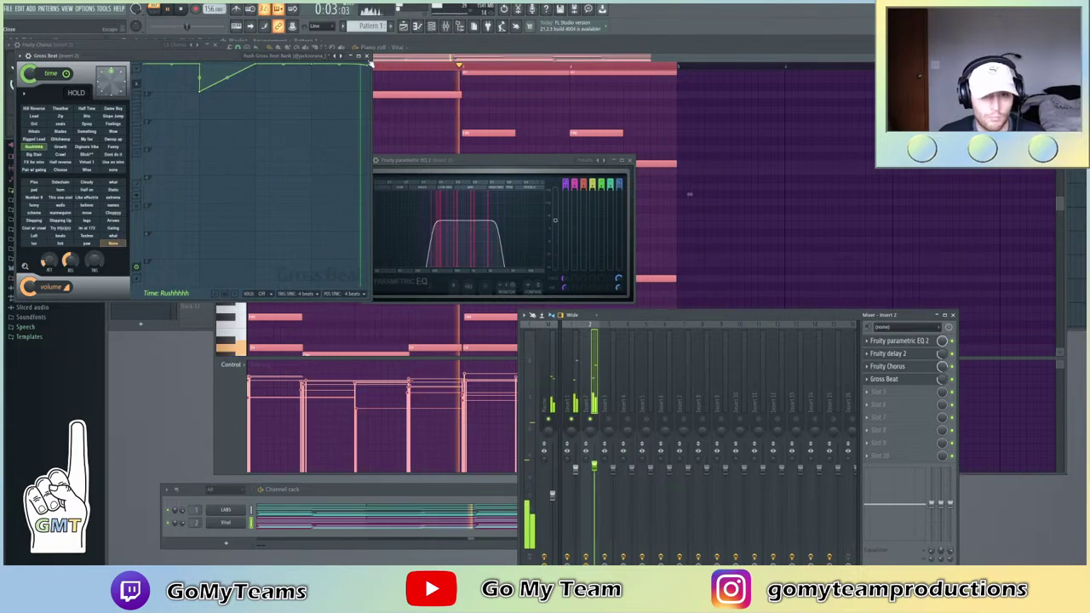
Close the open effect windows and expand the One Shots folder in the sample packs
click(367, 56)
click(631, 161)
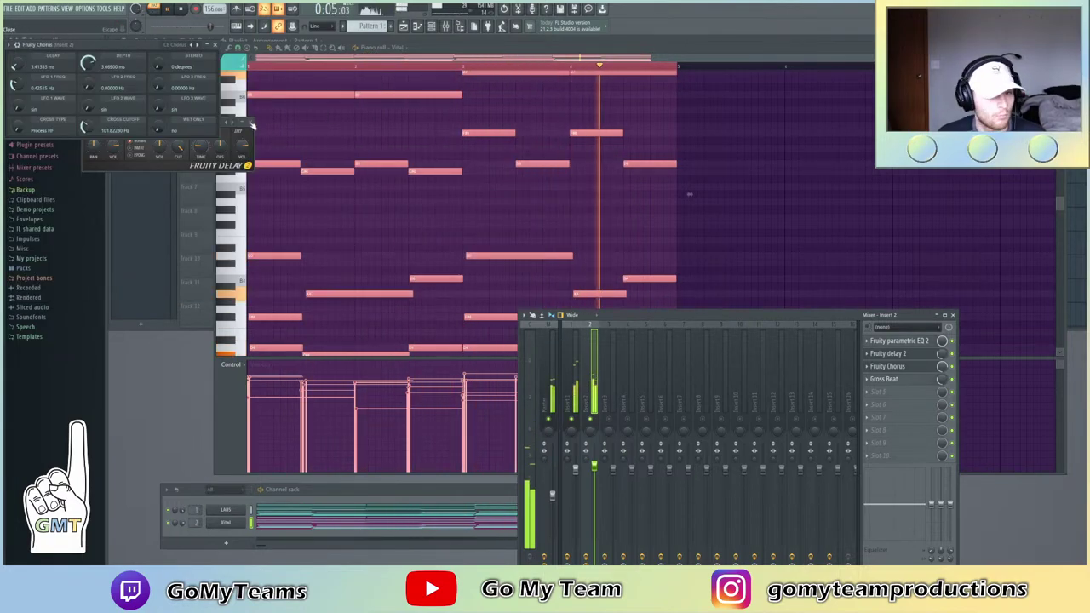
click(250, 123)
click(216, 44)
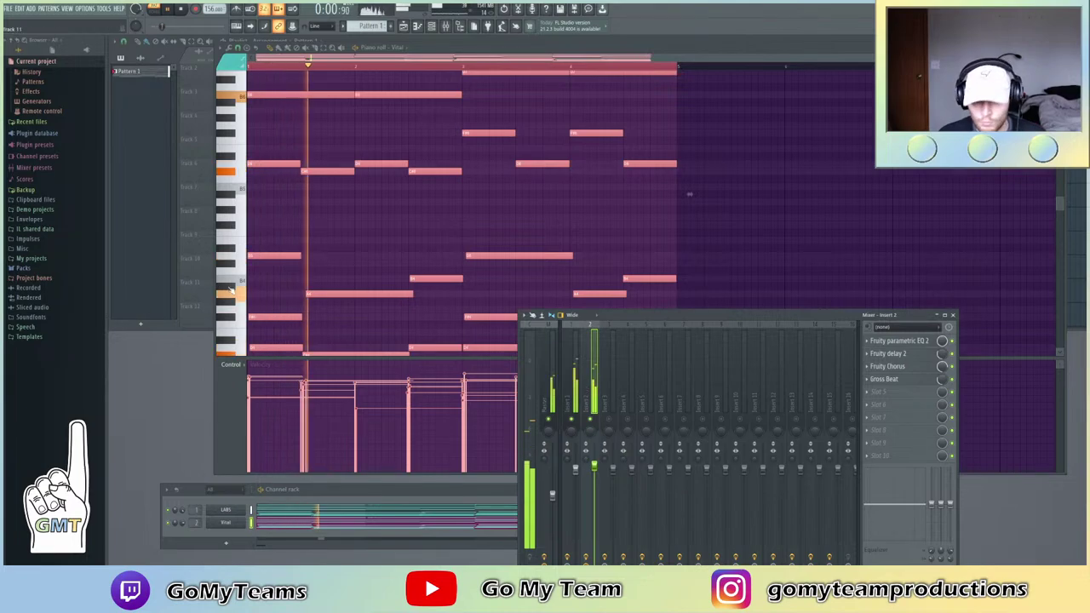
click(23, 268)
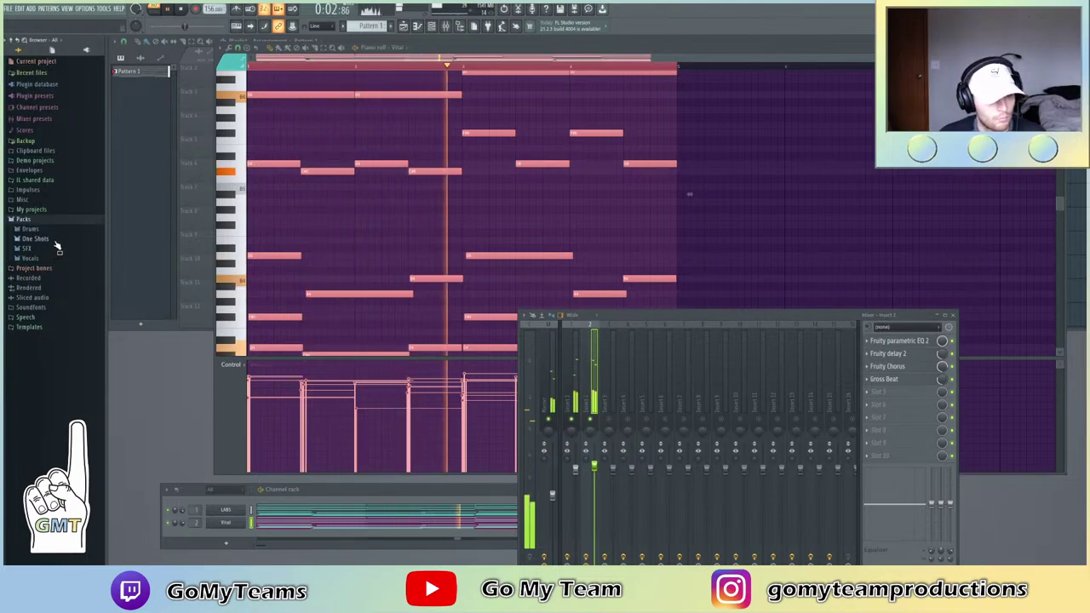
click(34, 239)
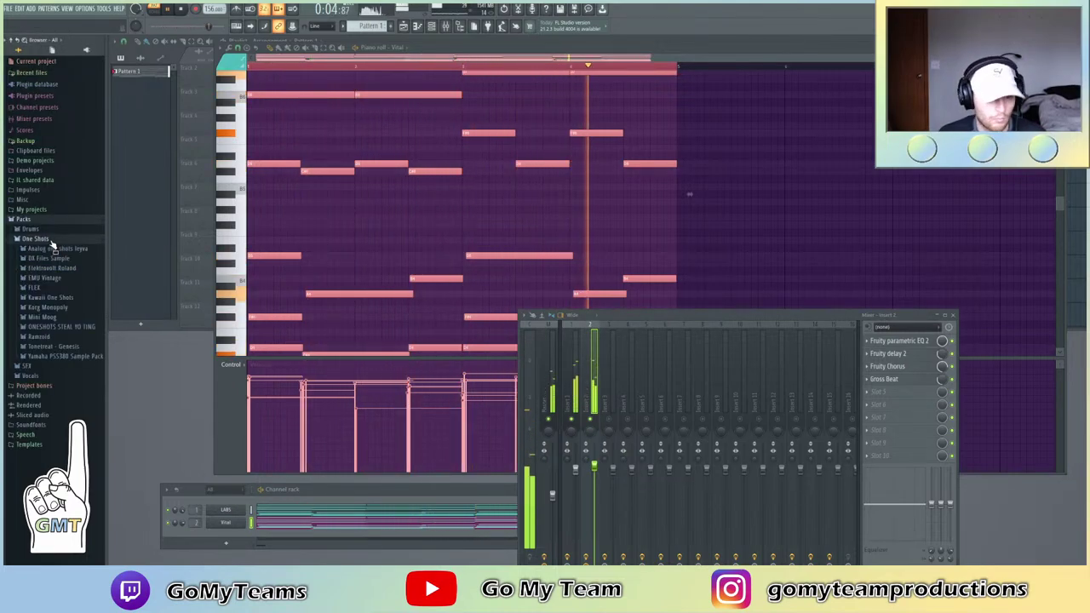
Add a BBC Symphony Orchestra channel and load its Flutes a3 woodwind preset
click(229, 544)
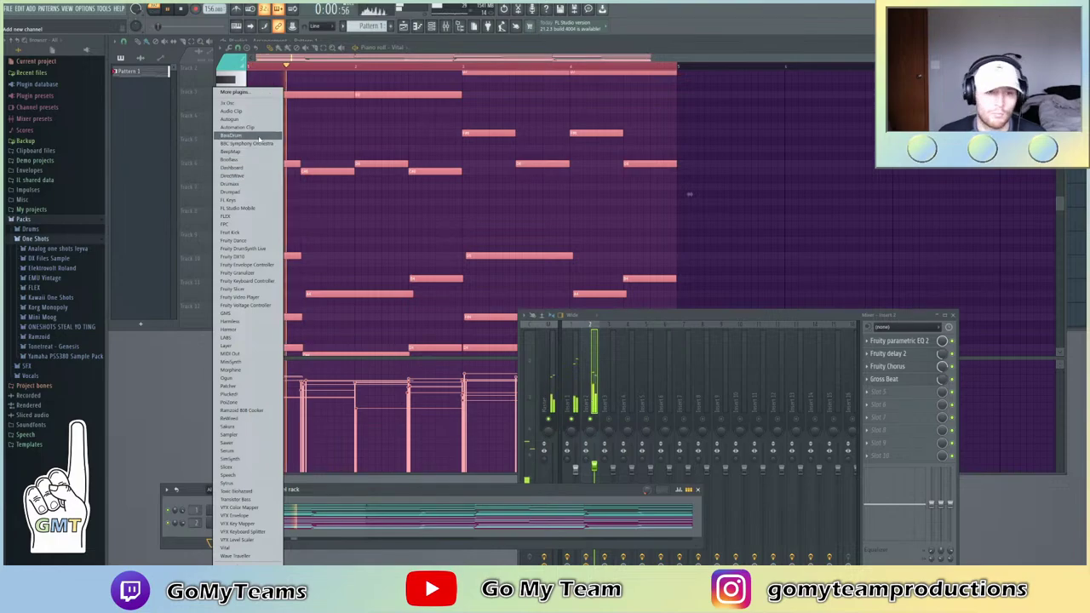
click(255, 143)
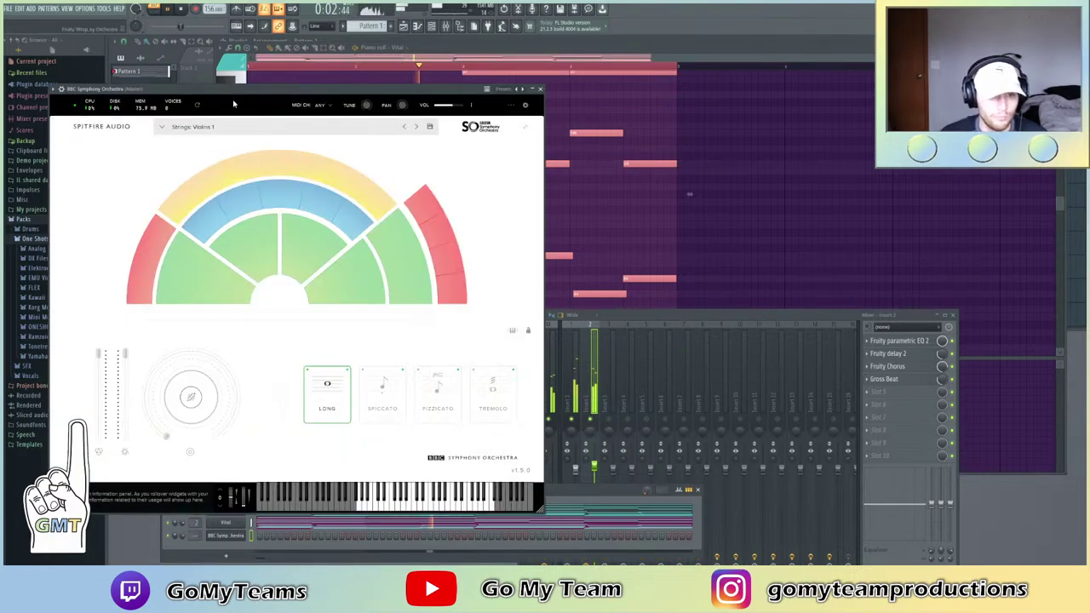
click(237, 128)
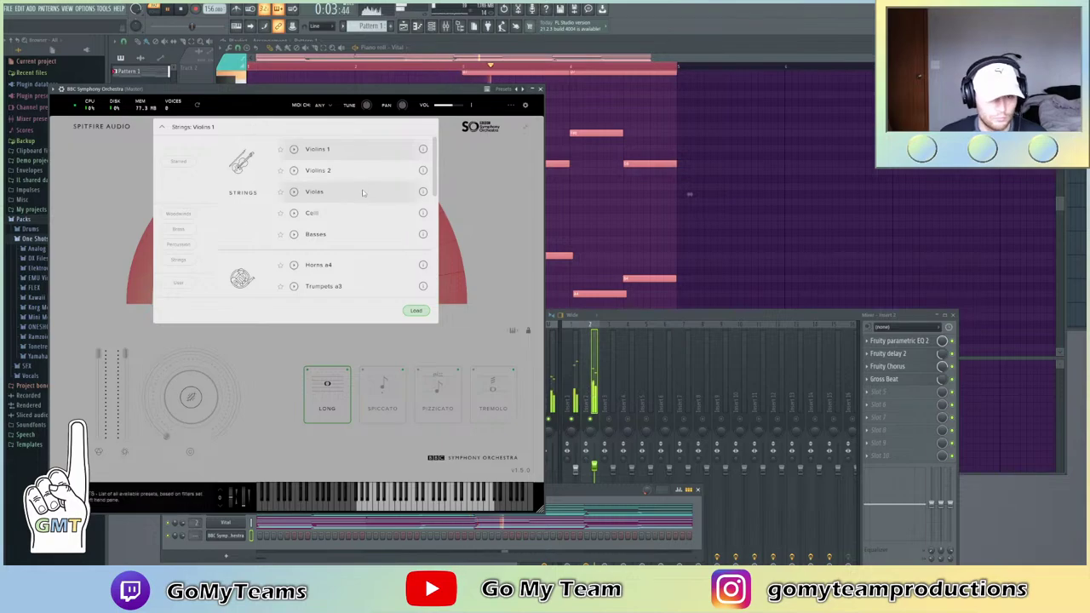
scroll(341, 222, down, 4)
click(323, 203)
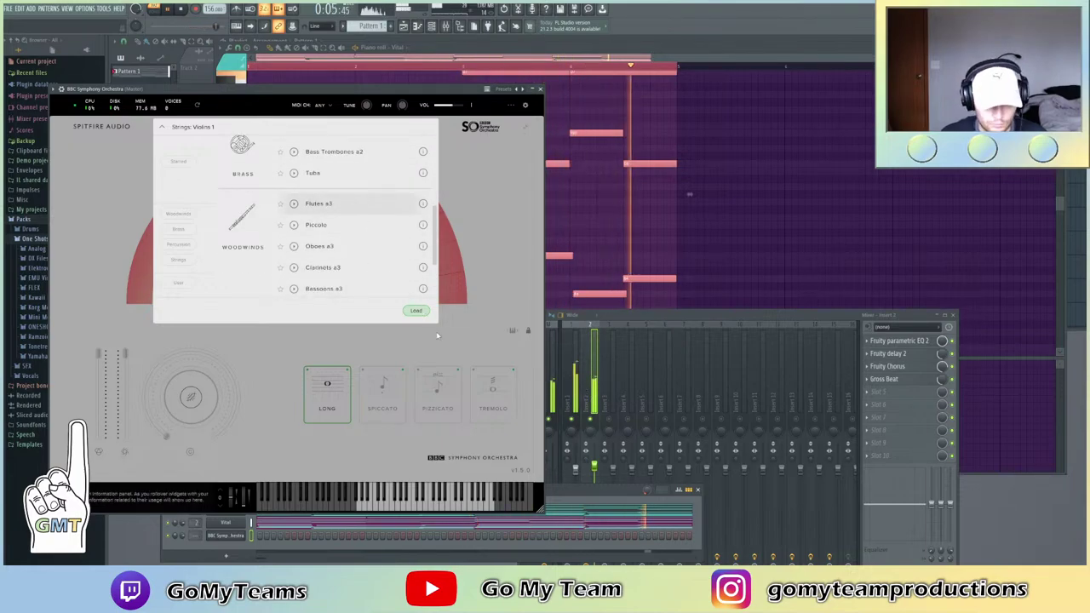
click(417, 312)
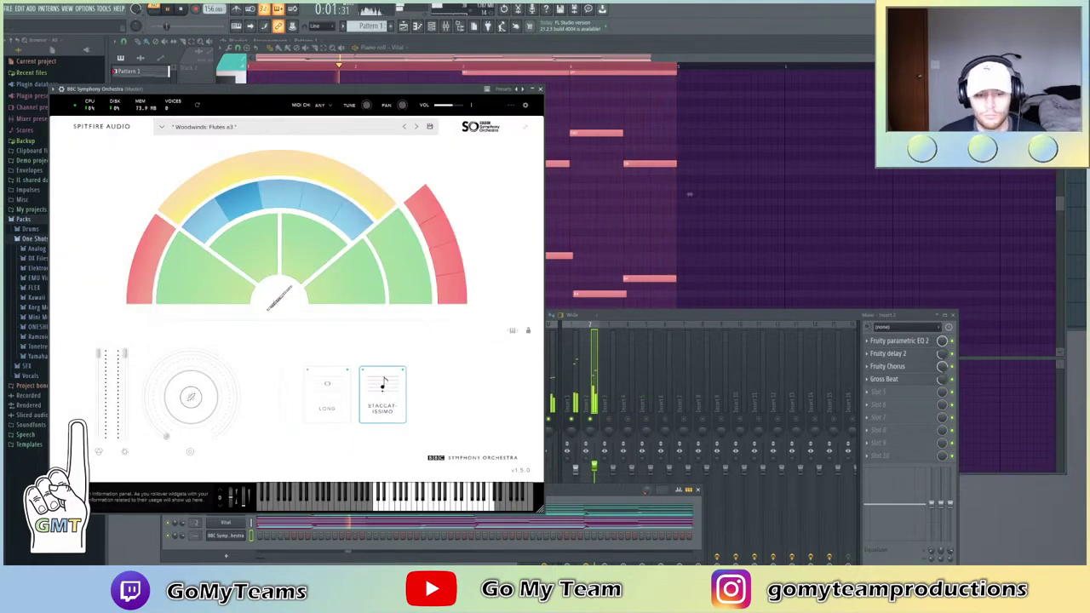
Open the flute channel's piano roll beside the plugin window and place a one-bar note at the loop's start
right_click(223, 537)
click(280, 474)
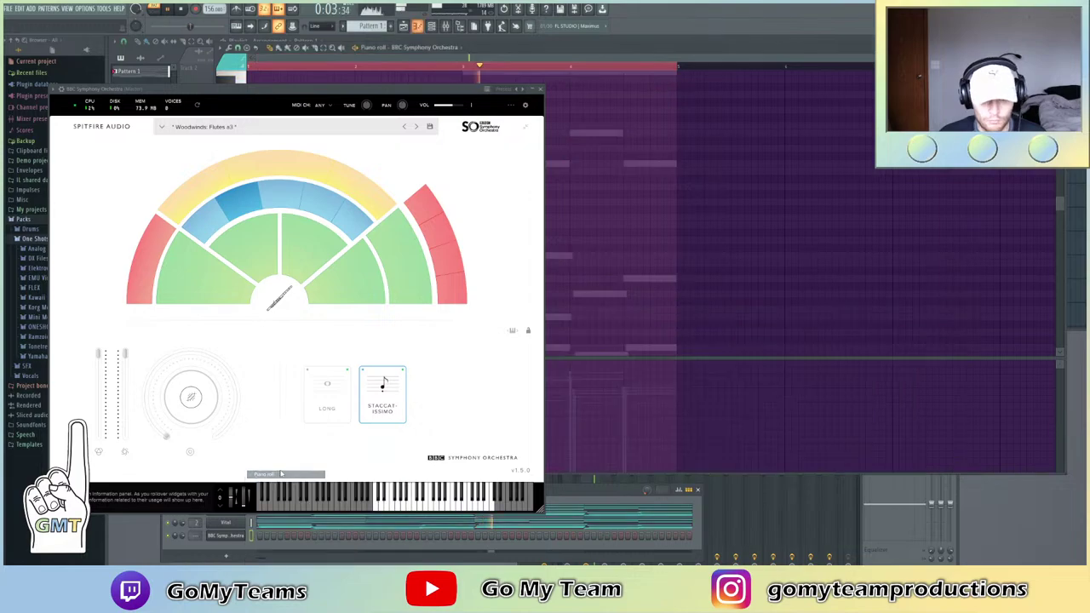
drag(540, 47, 814, 70)
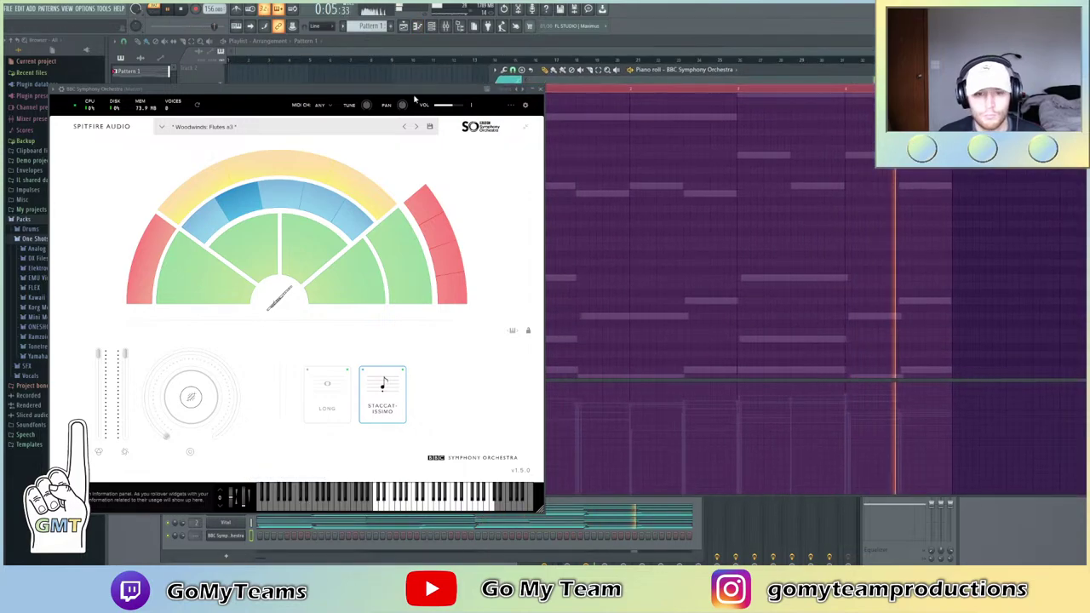
drag(334, 94, 227, 71)
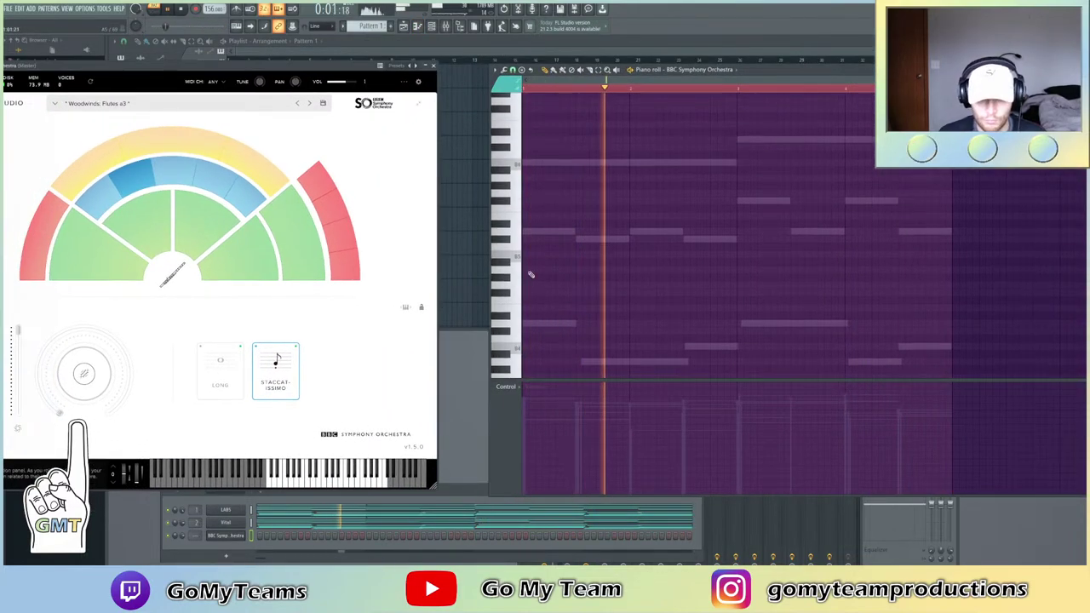
drag(527, 231, 518, 231)
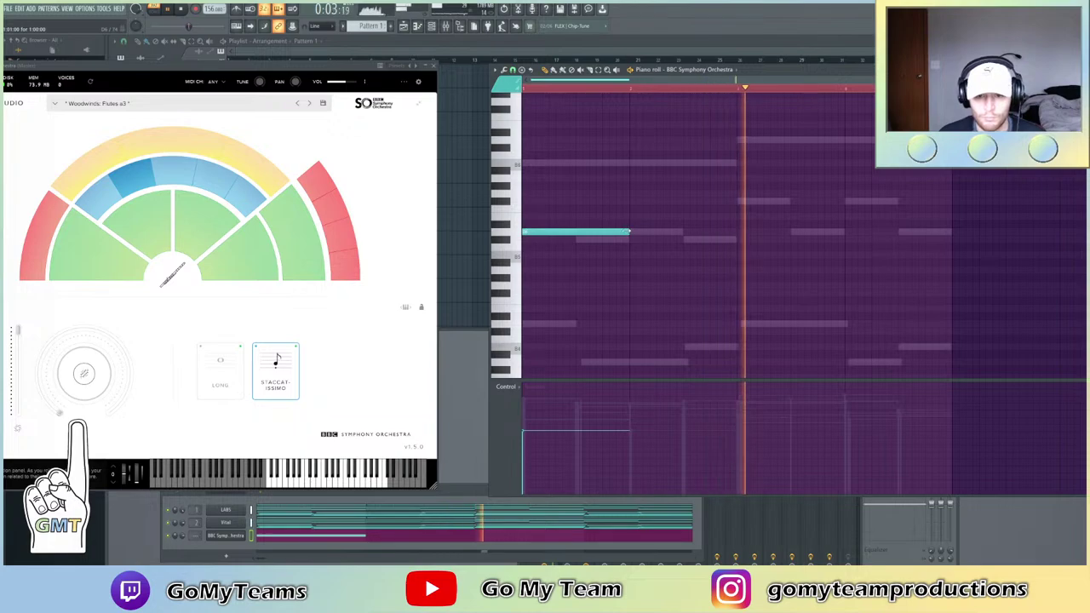
Fill the flute part's first bar with four quarter-bar notes following the ghost melody and duplicate them into the second bar
drag(627, 232, 549, 246)
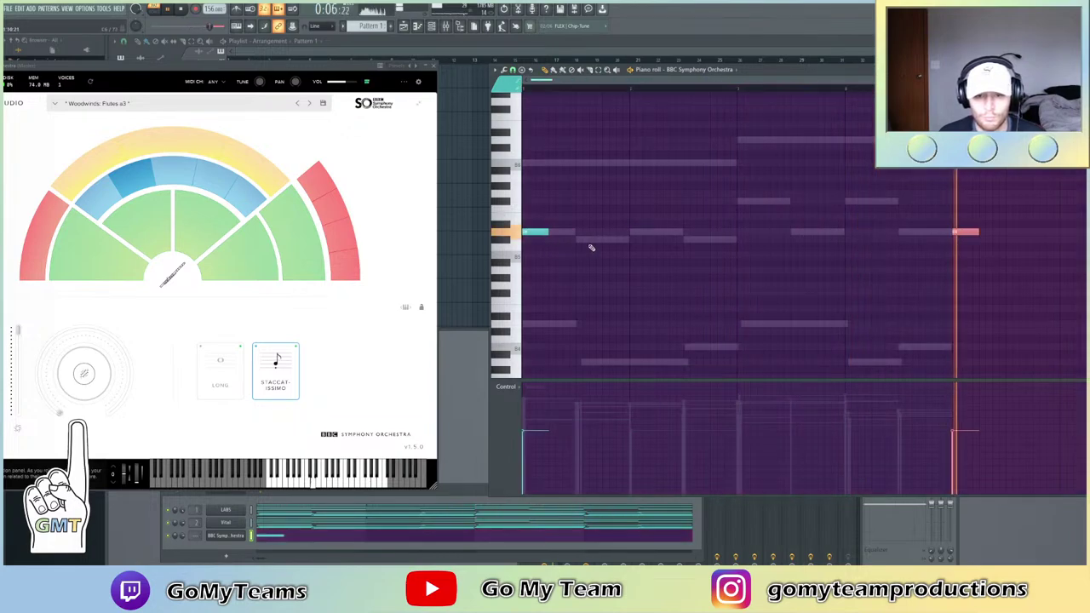
key(ctrl+z)
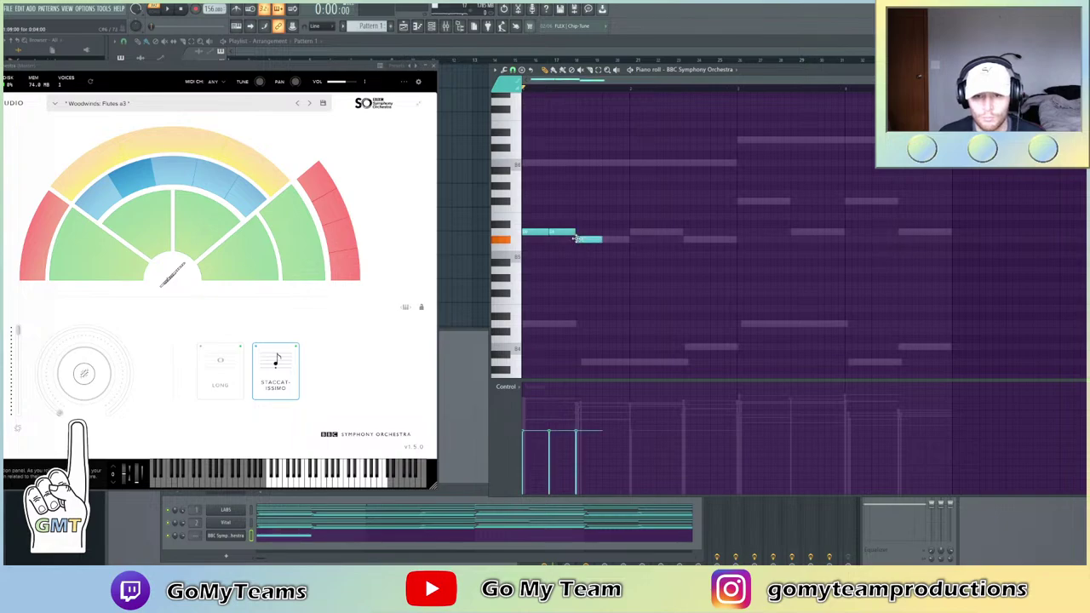
drag(612, 241, 609, 241)
key(space)
key(space)
key(space)
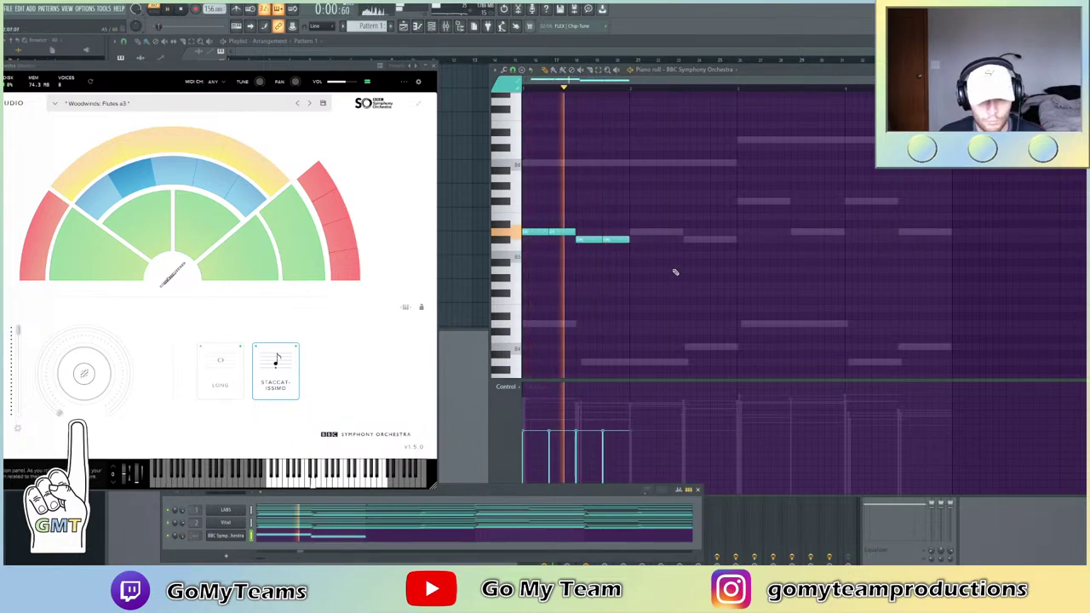
key(ctrl+a)
key(ctrl+b)
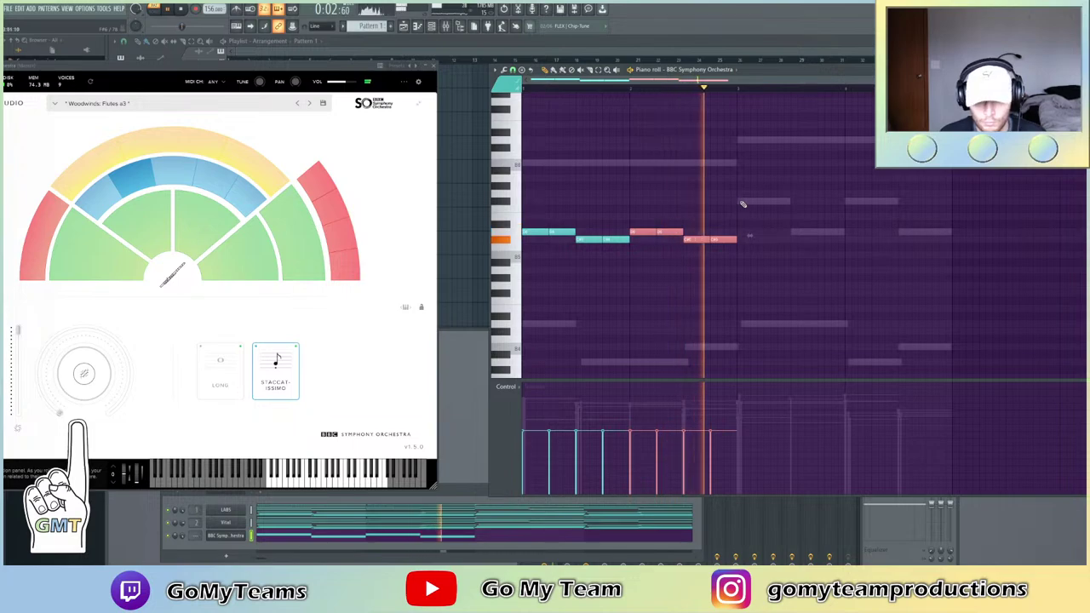
Continue the flute line through bars three and four with paired quarter-bar notes on the ghosted melody
click(741, 202)
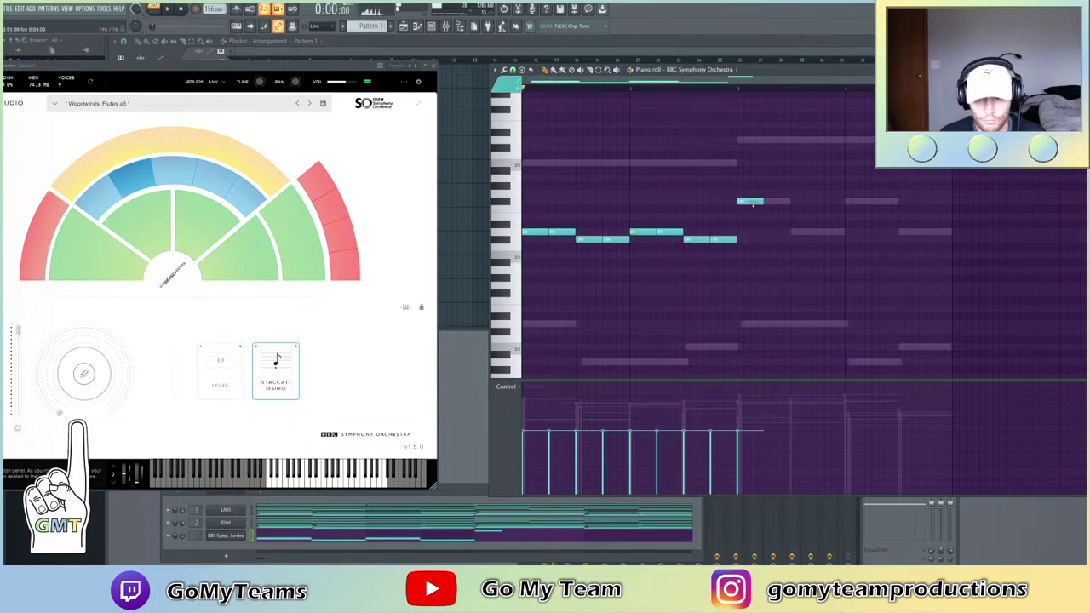
click(794, 232)
click(825, 231)
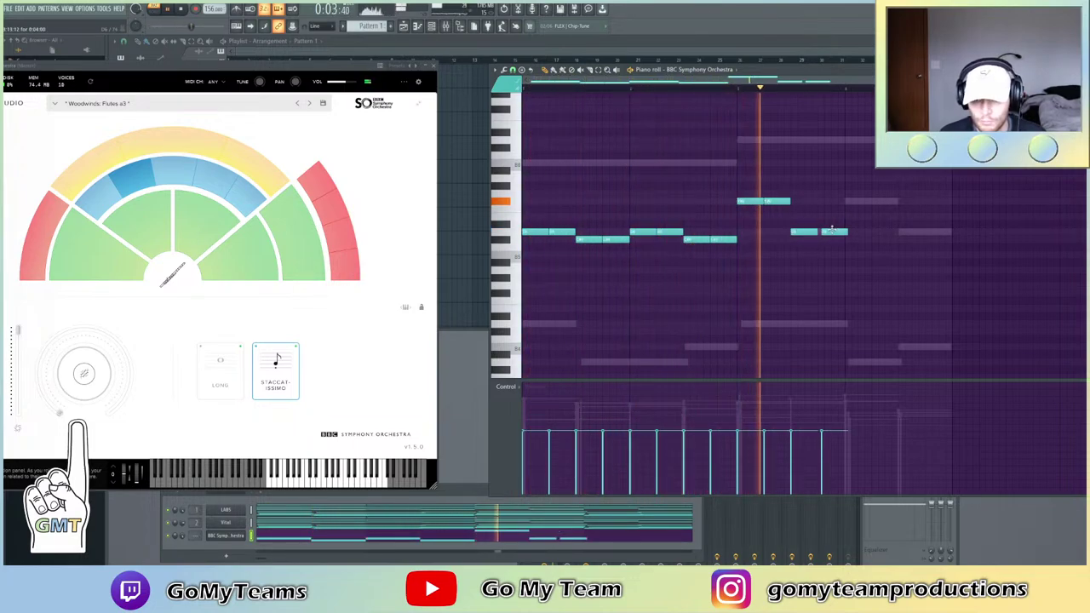
click(848, 202)
drag(877, 202, 898, 201)
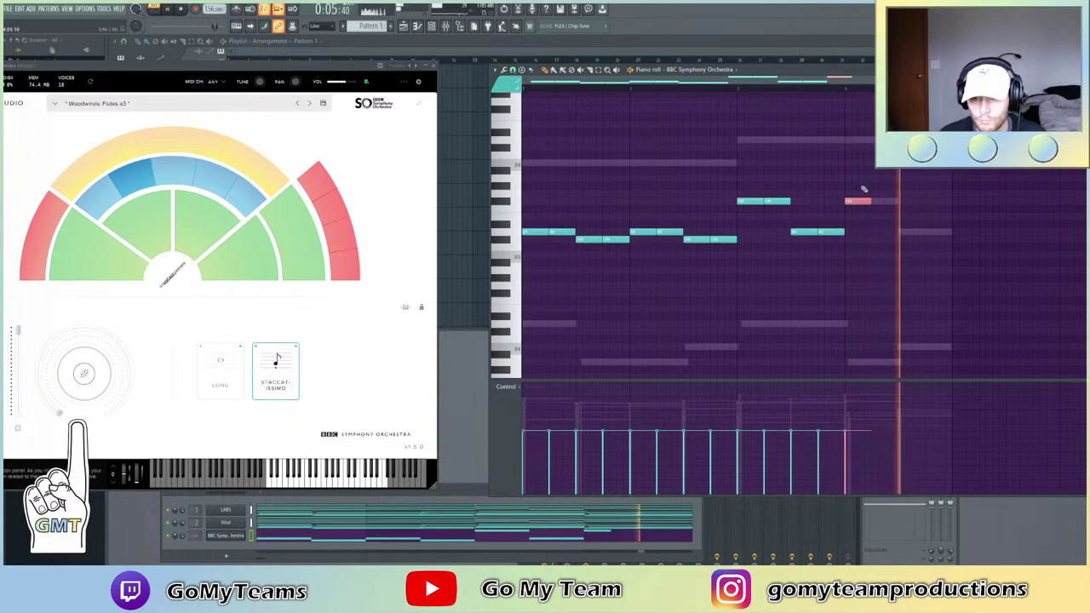
click(903, 231)
click(932, 232)
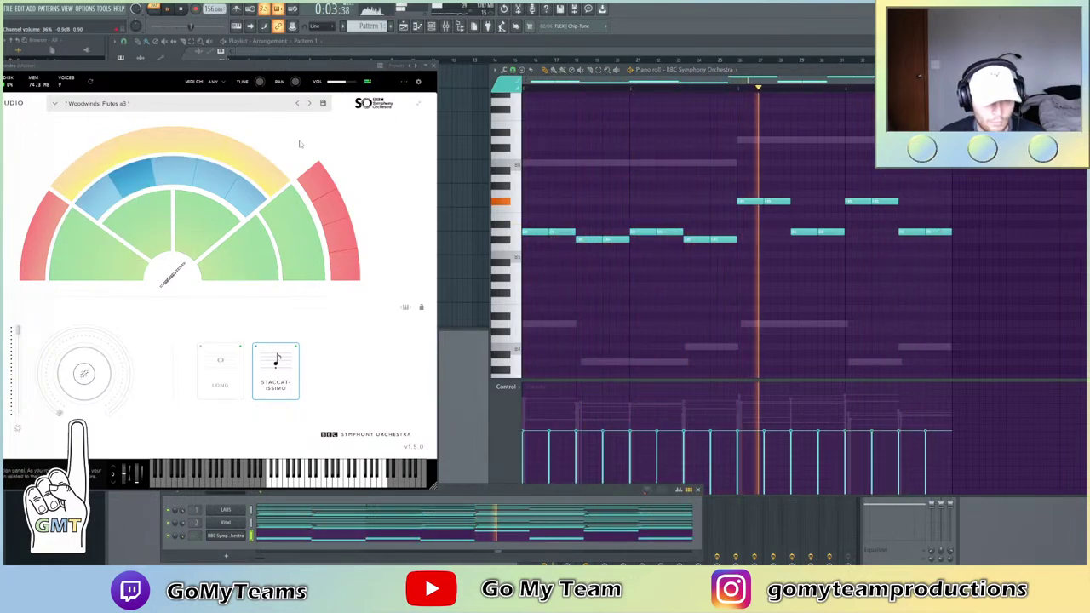
Turn the flute plugin's large dial up to about halfway and transpose all flute notes up one octave
drag(59, 413, 83, 326)
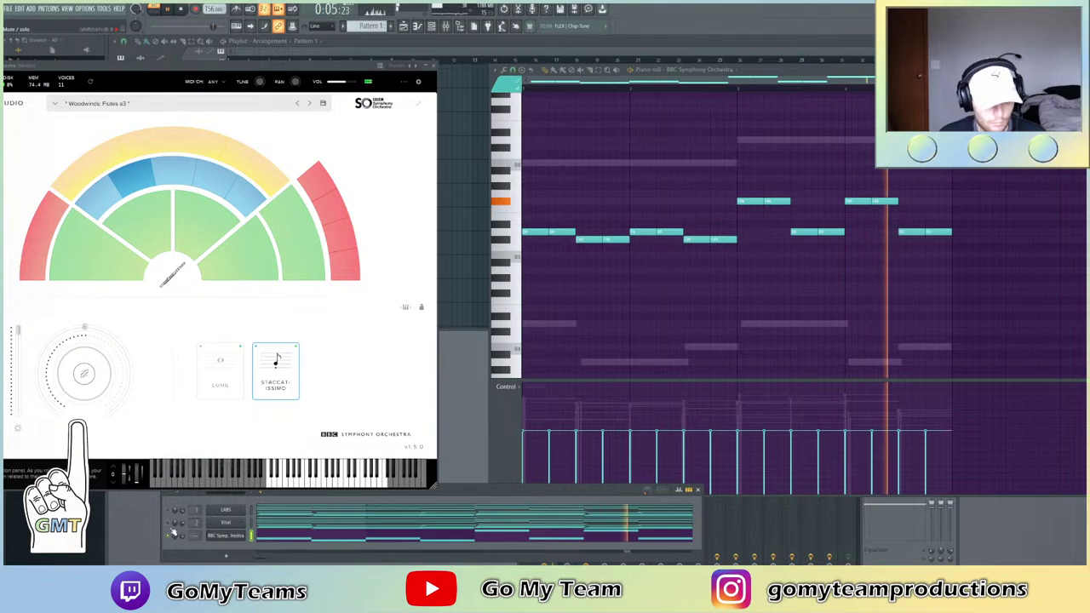
drag(958, 311, 425, 52)
key(ctrl+Up)
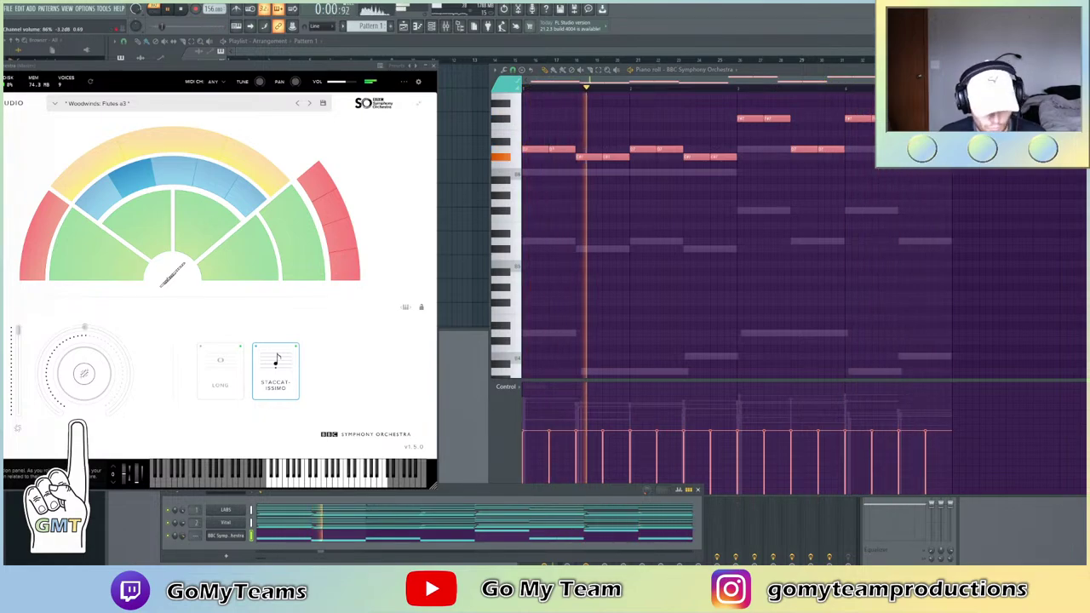
Audition the Oboes a3 preset, return to Flutes a3 with the Staccatissimo articulation, and close the plugin window
click(174, 171)
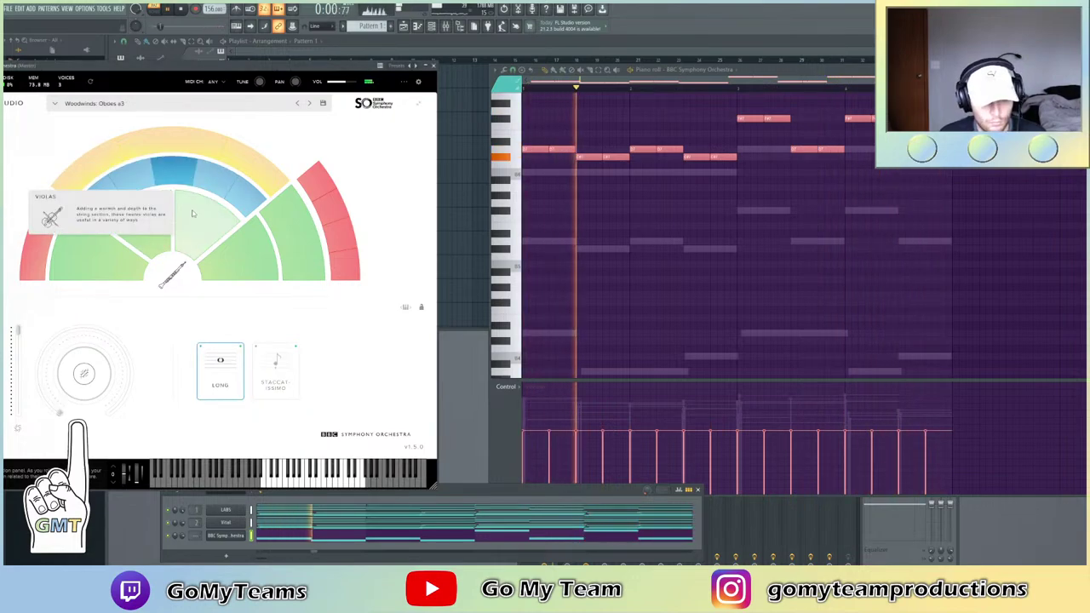
click(275, 368)
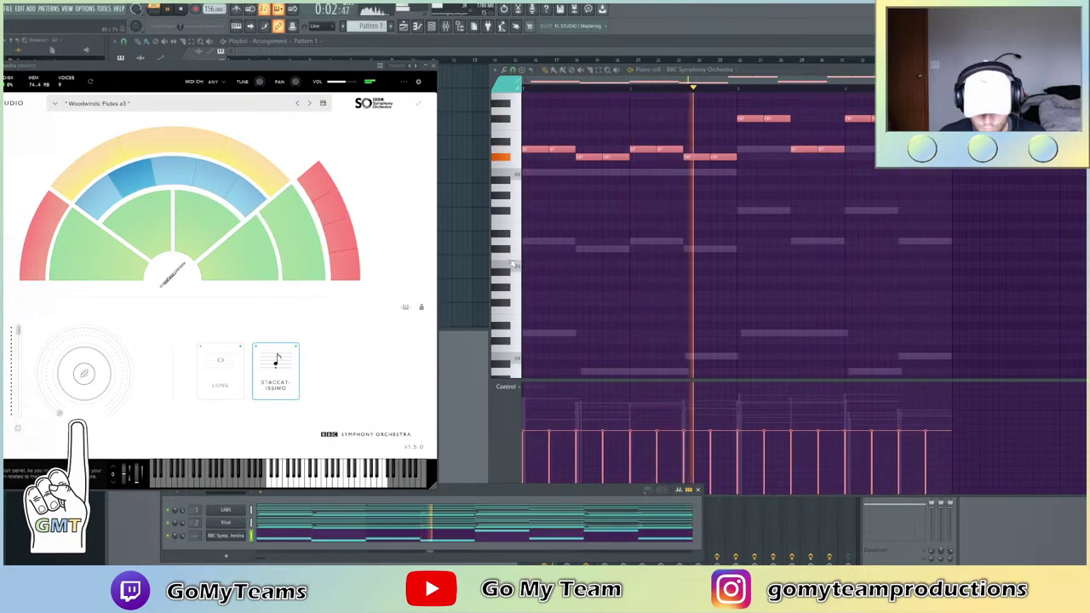
click(432, 73)
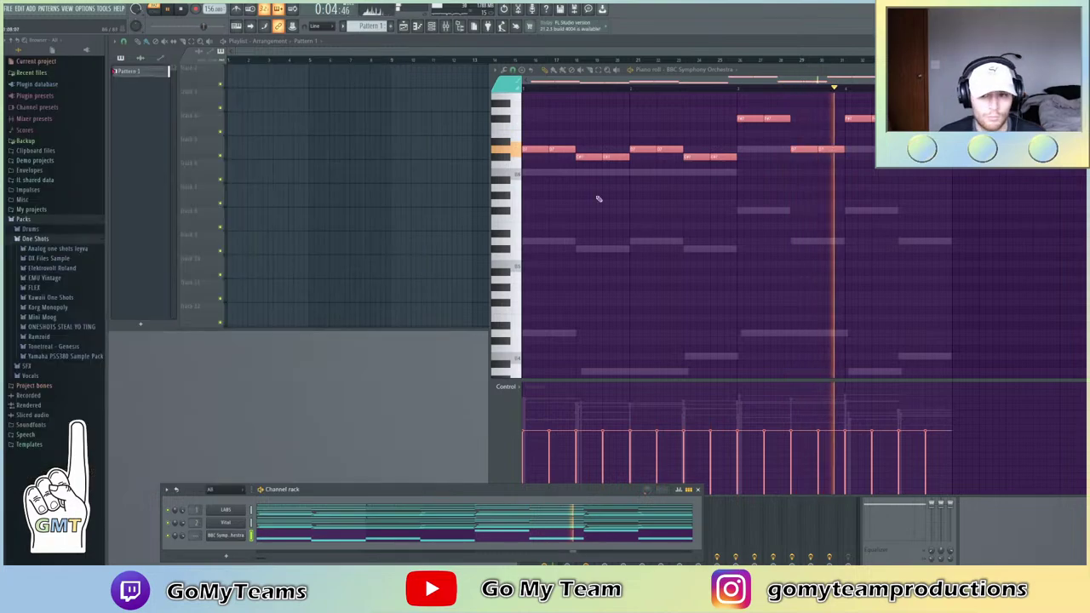
Clone the BBC Symphony Orchestra channel in the channel rack
scroll(665, 341, up, 5)
right_click(225, 536)
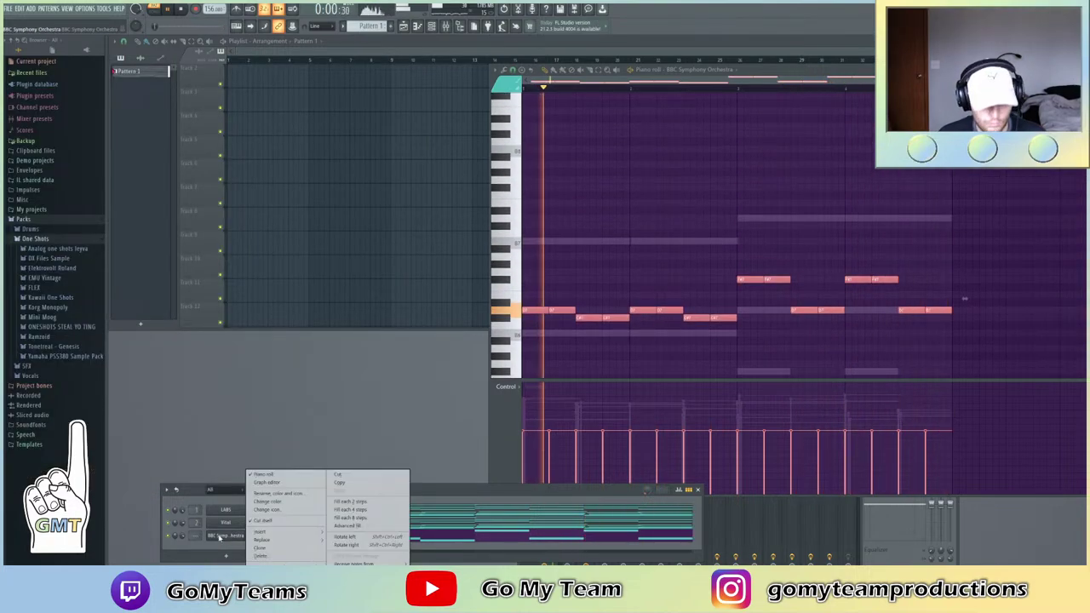
click(274, 549)
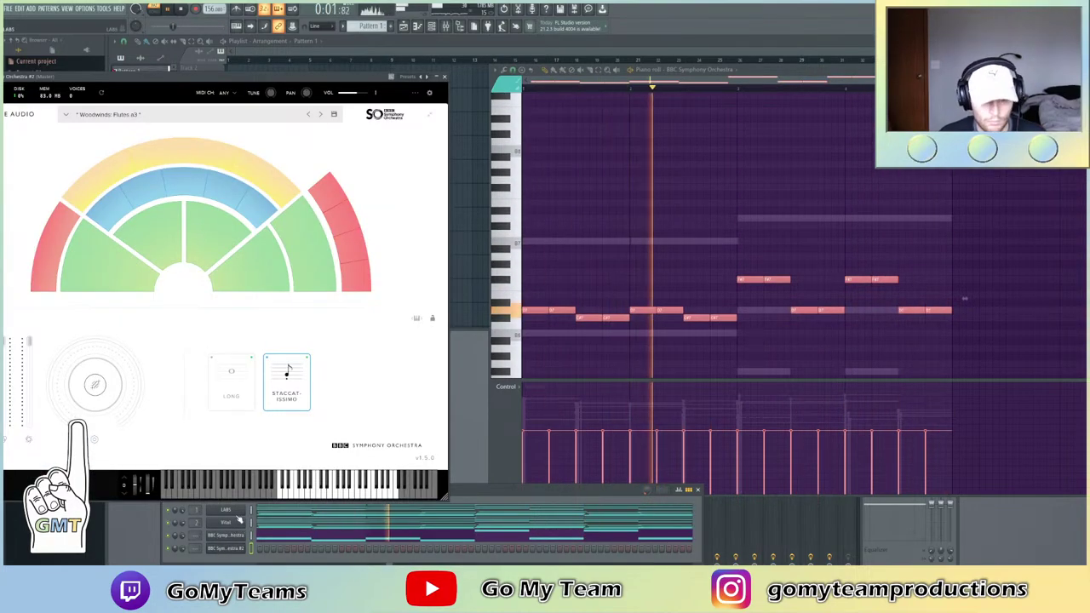
Open the LABS piano roll and copy the long, high notes in its upper two octaves across all four bars
right_click(243, 533)
click(265, 475)
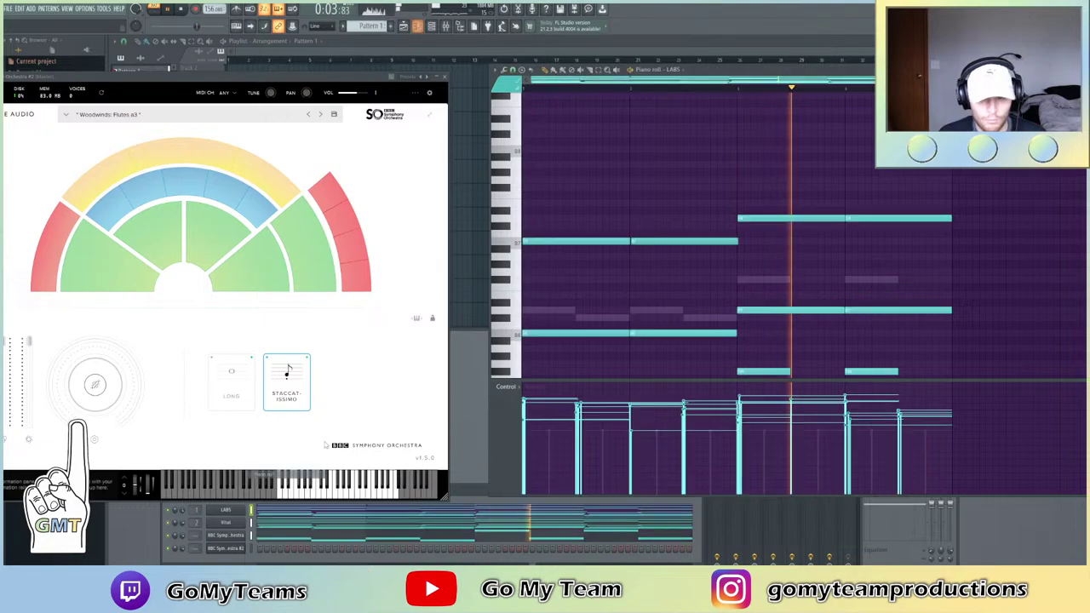
scroll(973, 340, up, 3)
scroll(984, 307, down, 4)
drag(983, 228, 433, 170)
drag(957, 324, 519, 262)
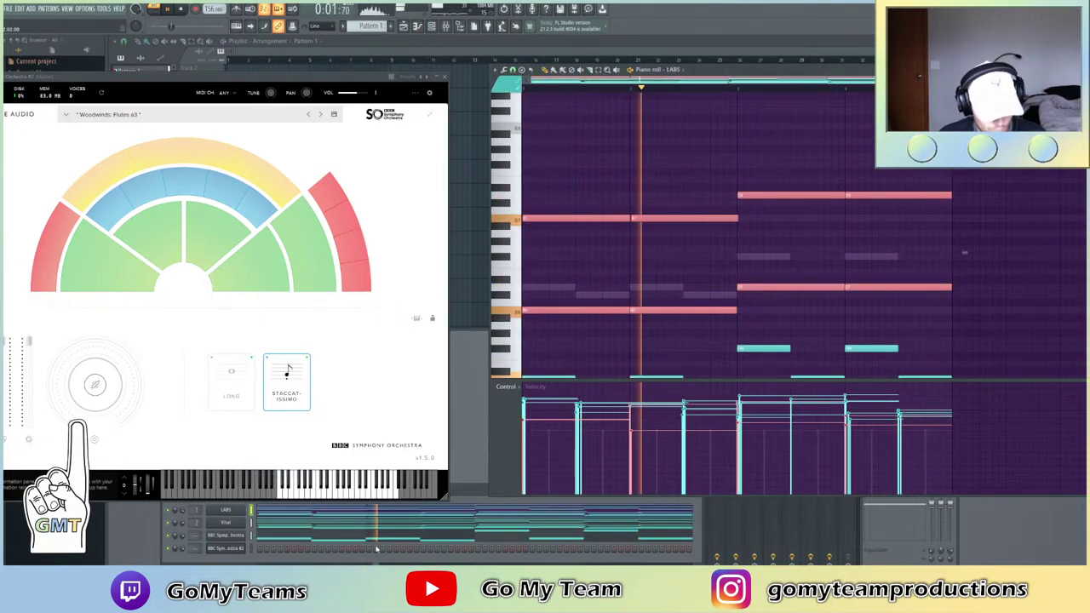
Load Violas in the cloned BBC channel and paste the copied notes into its piano roll, transposed down one octave
right_click(243, 533)
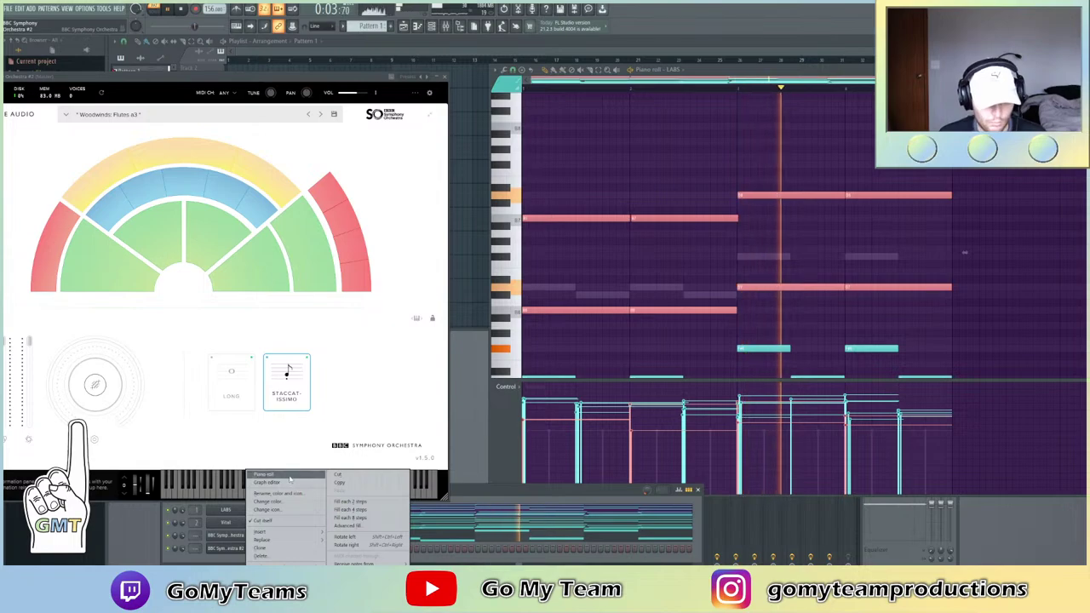
click(265, 475)
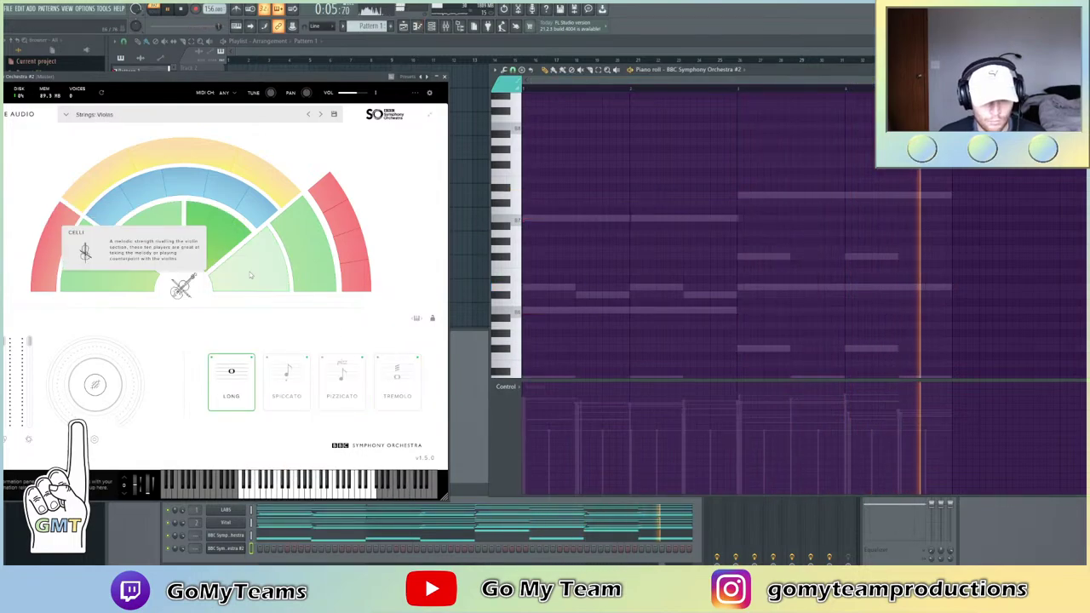
key(ctrl+v)
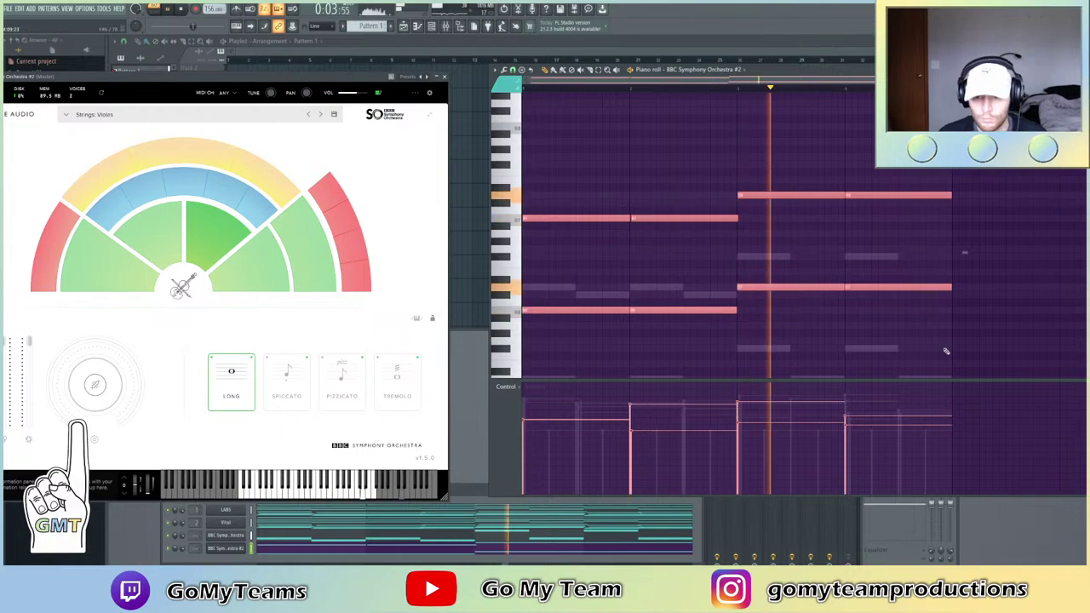
key(ctrl+Down)
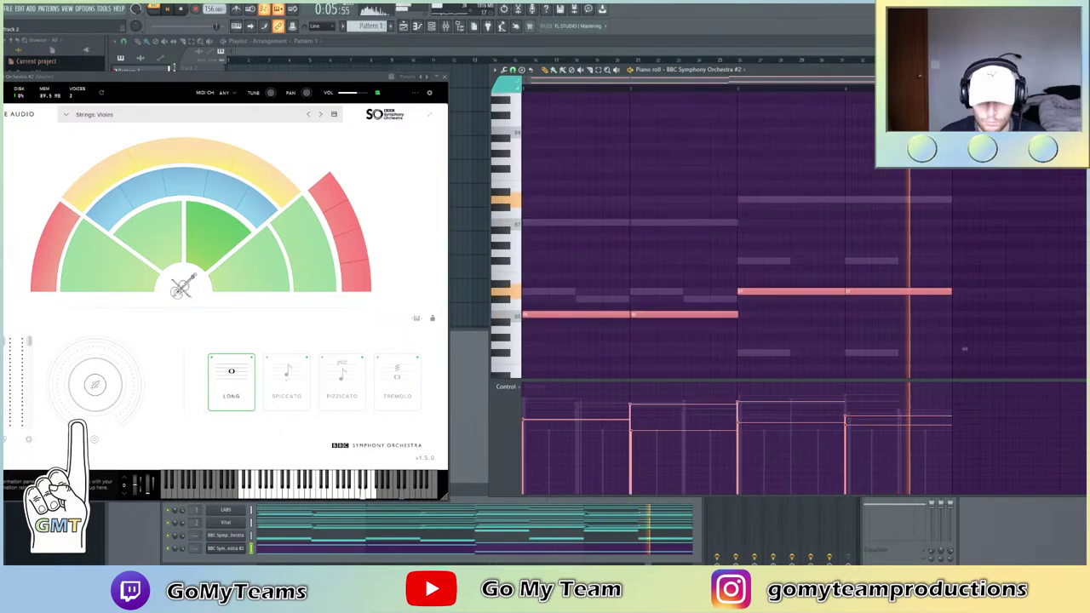
scroll(727, 229, down, 5)
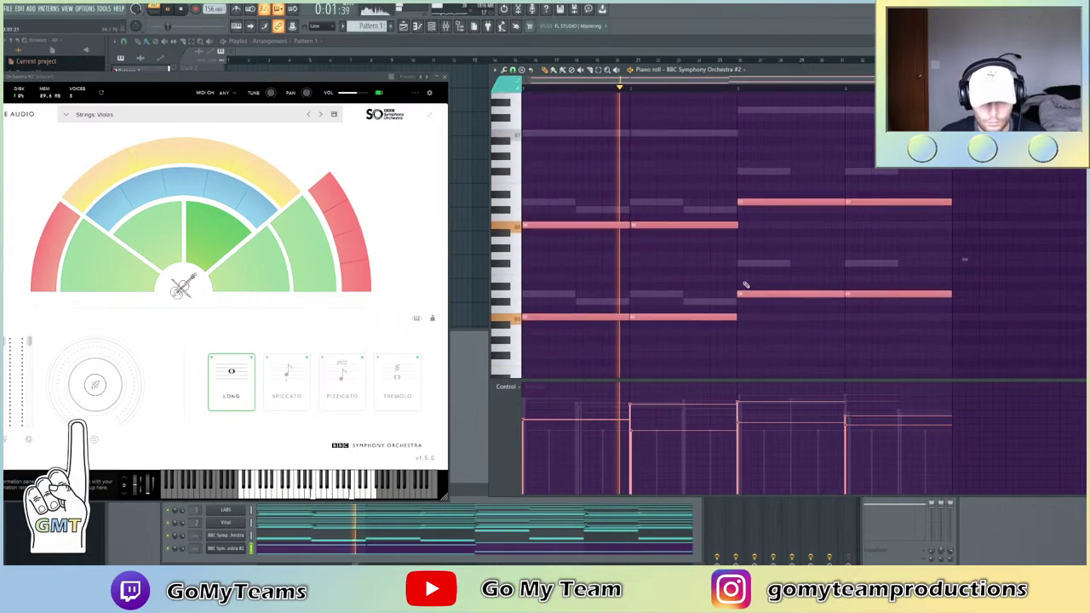
scroll(745, 281, down, 3)
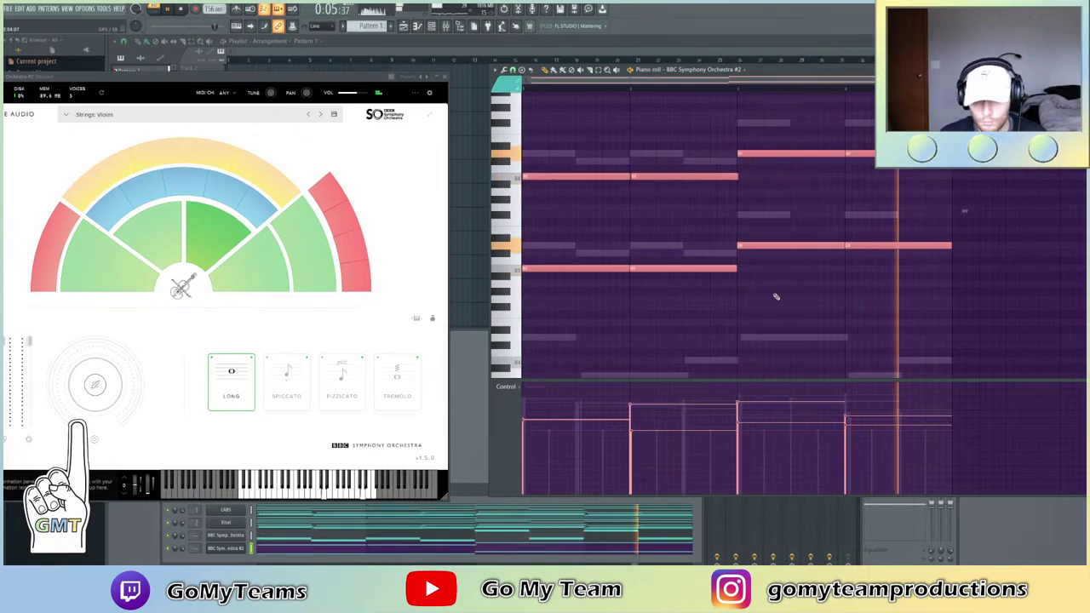
scroll(741, 287, down, 3)
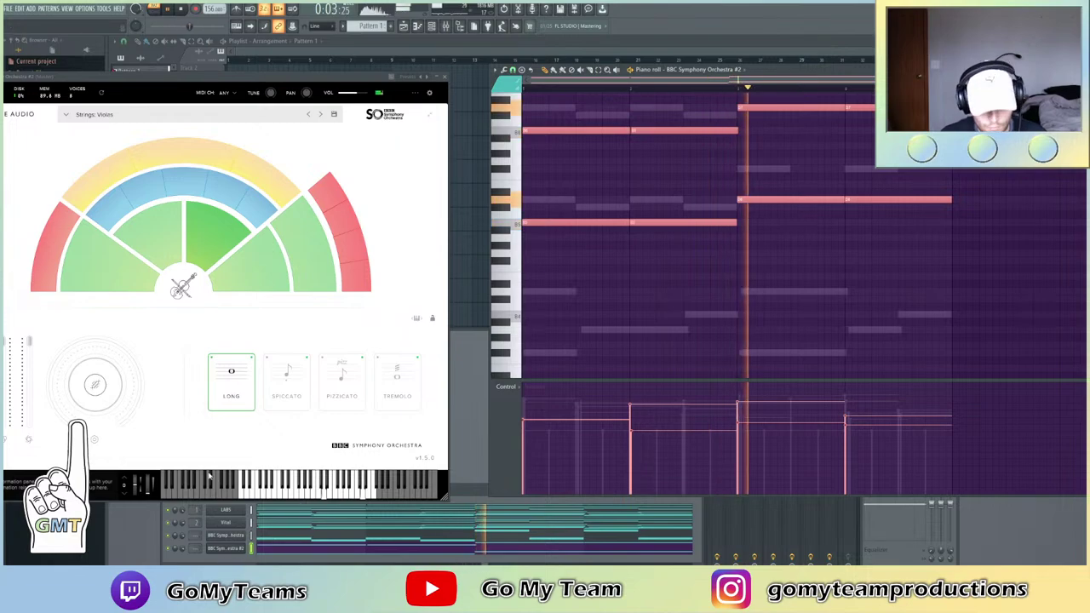
Try the Violins 2 preset with the string notes transposed up one octave, and return the notes to their previous octave
click(156, 244)
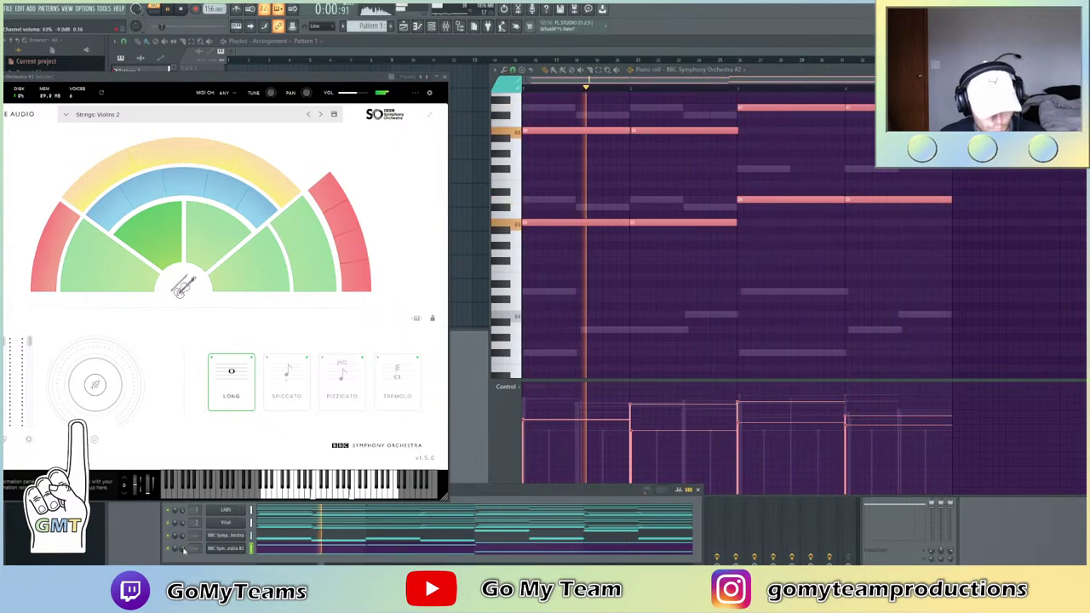
scroll(1023, 315, up, 2)
key(ctrl+Up)
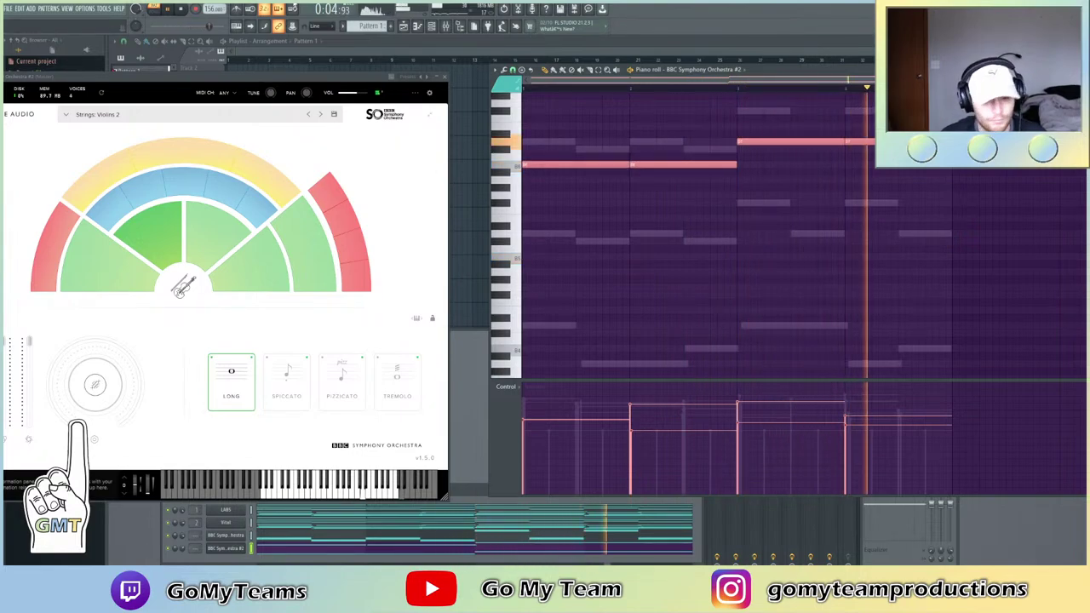
key(ctrl+v)
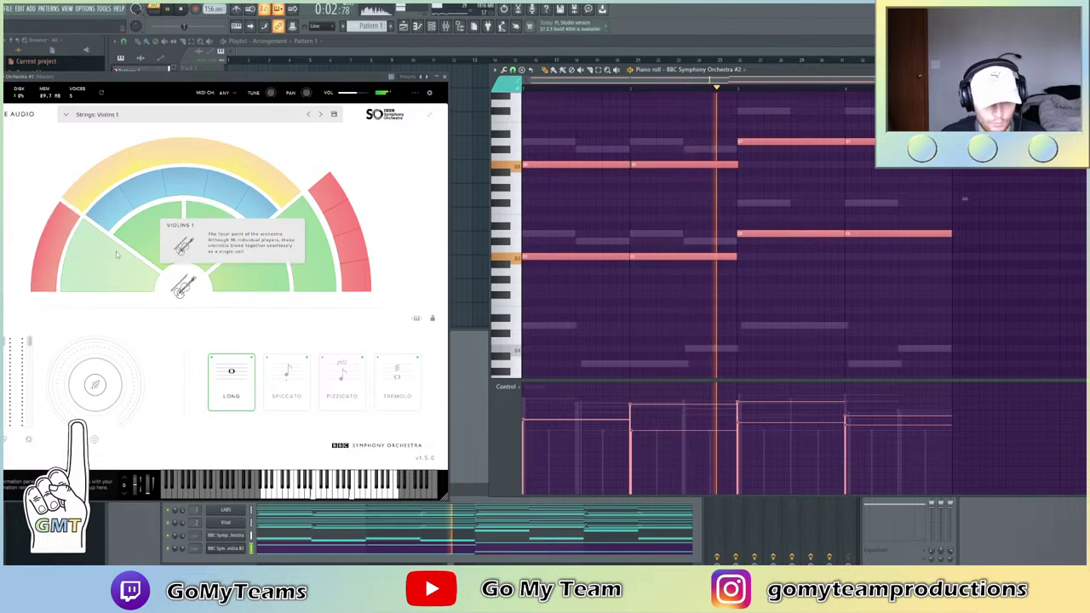
Compare other string presets, settle on Violins 2 with the Long articulation, and turn its large dial up to just under halfway
click(156, 249)
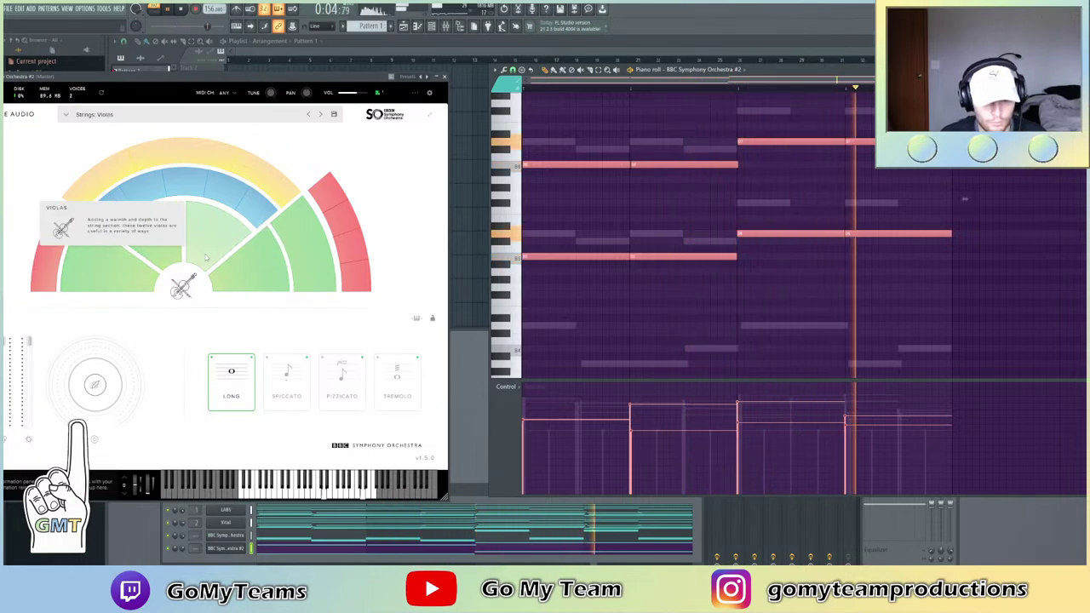
click(153, 241)
click(397, 379)
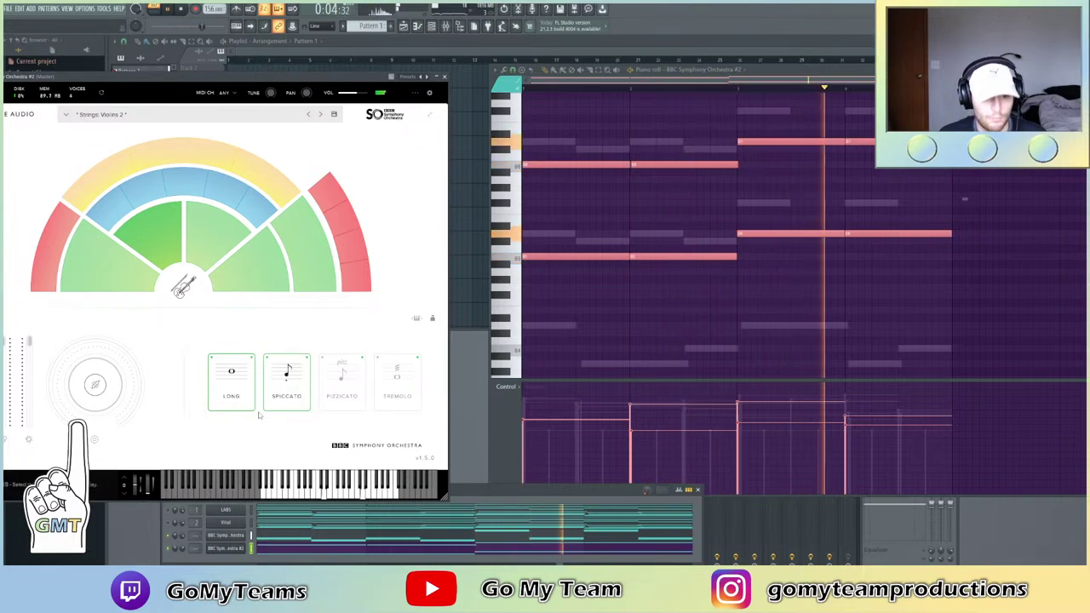
drag(62, 395, 62, 359)
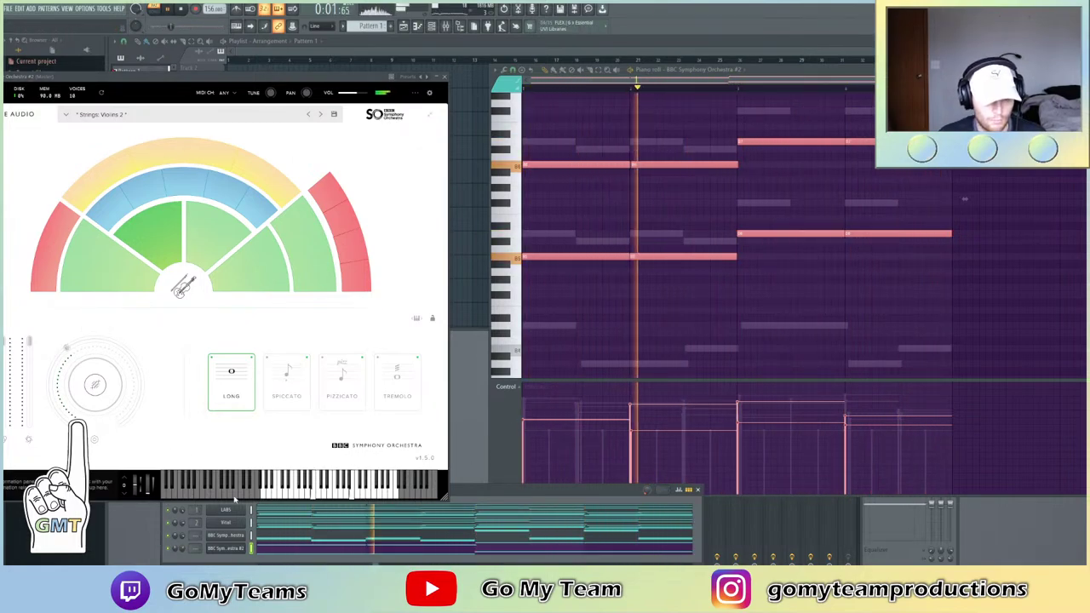
Show the LABS piano roll, open the mixer and raise the volume of Insert 2 slightly
right_click(243, 548)
click(264, 475)
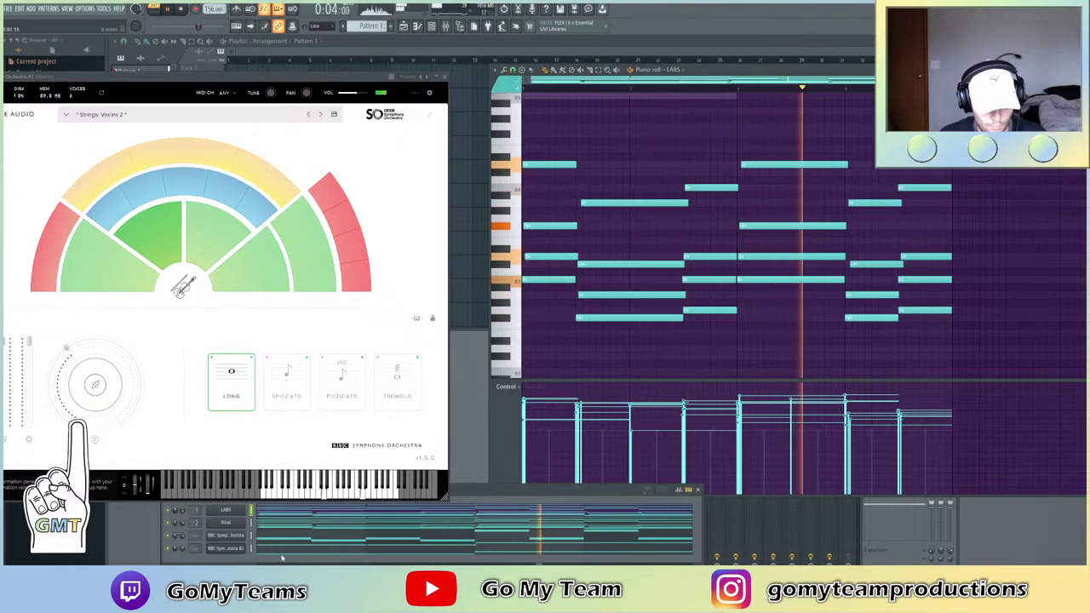
key(F9)
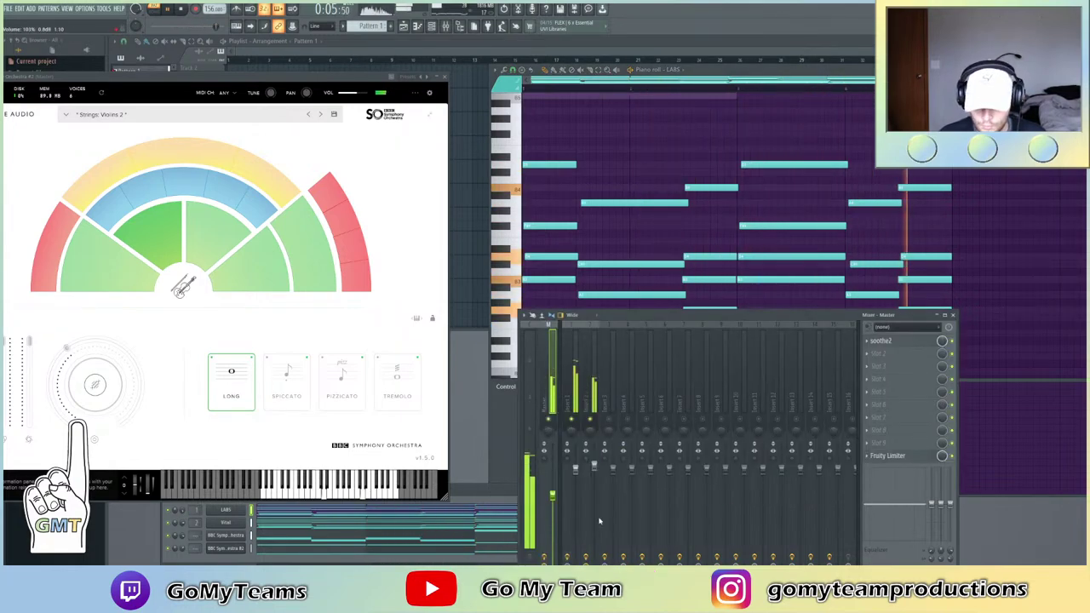
click(572, 380)
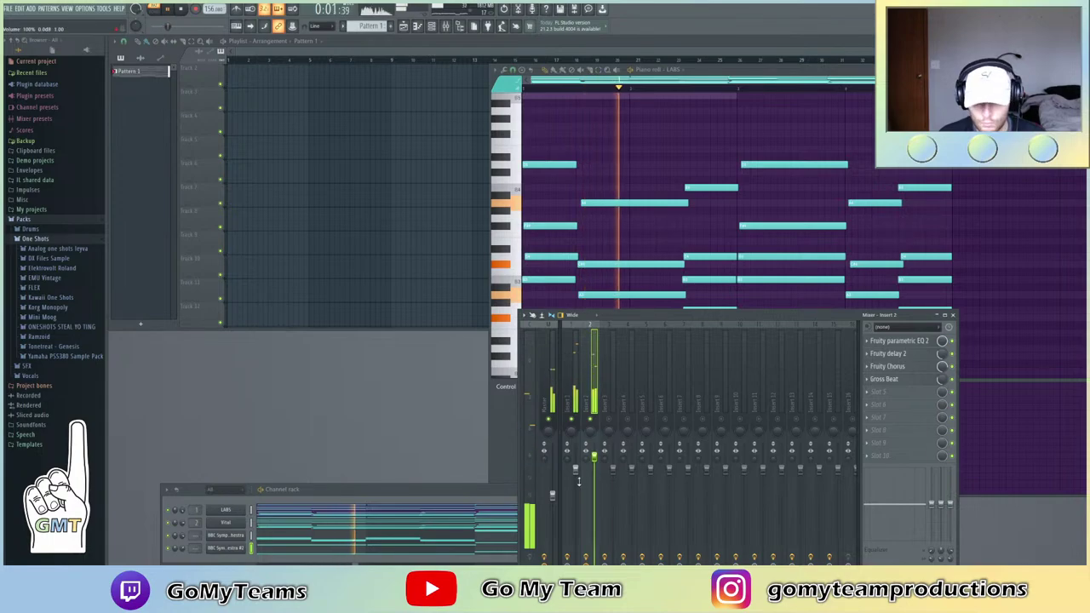
Route all four channels to consecutive mixer tracks starting from Insert 1
click(576, 470)
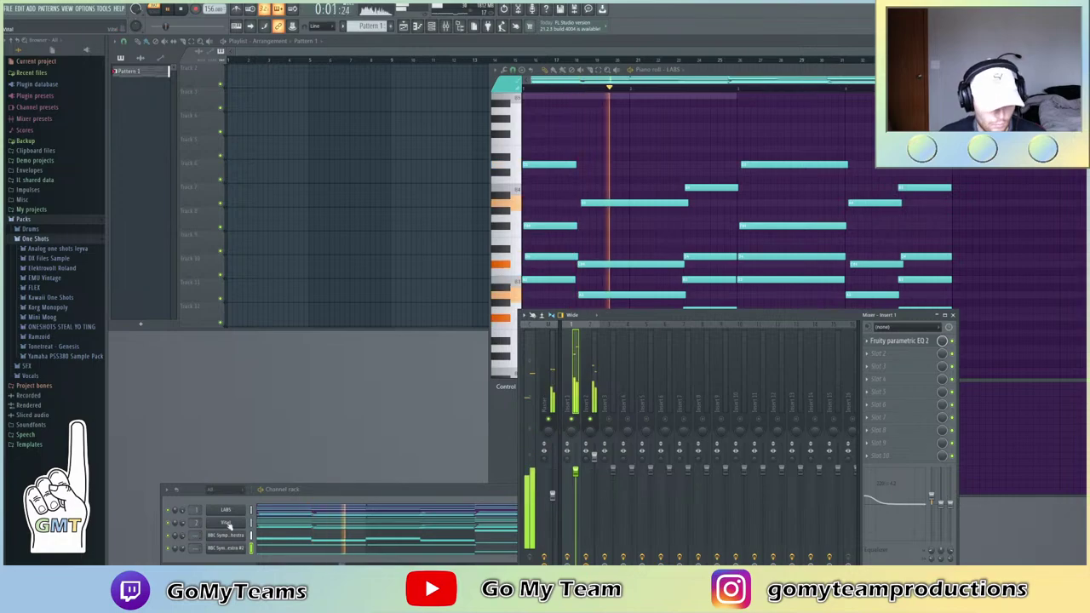
right_click(579, 401)
mouse_move(646, 410)
click(724, 417)
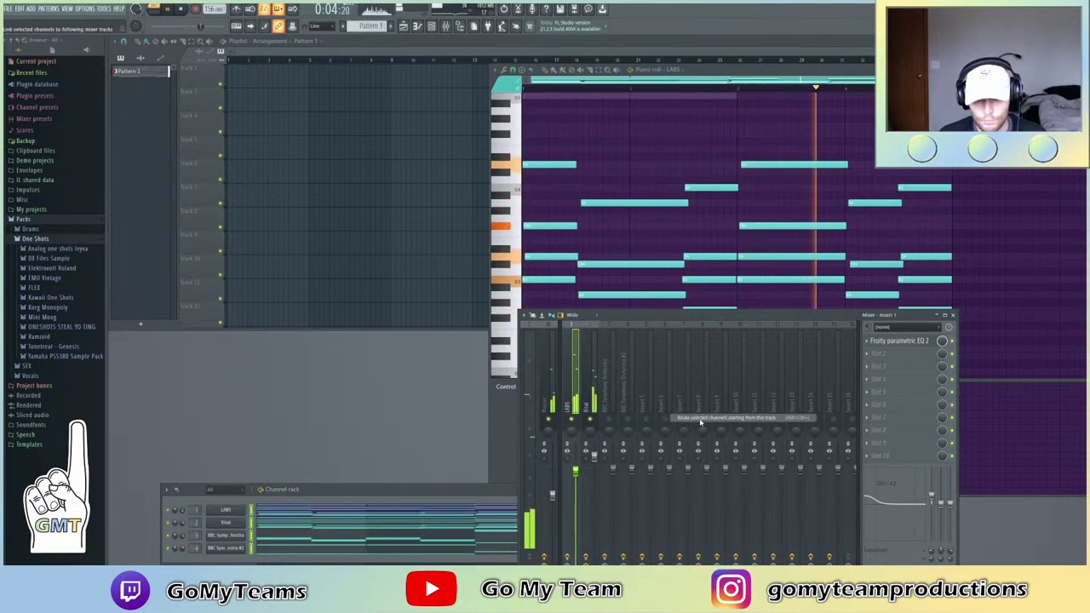
Rebalance the two BBC Symphony Orchestra mixer tracks, and cut the first one's lows and highs with Fruity Parametric EQ 2
click(615, 421)
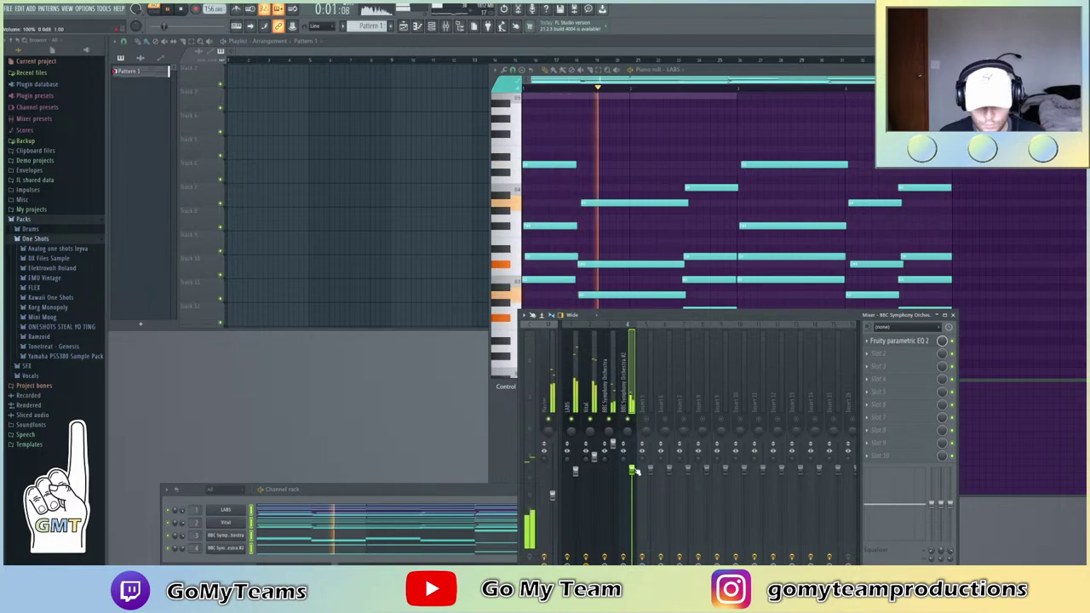
click(909, 351)
click(906, 344)
click(906, 342)
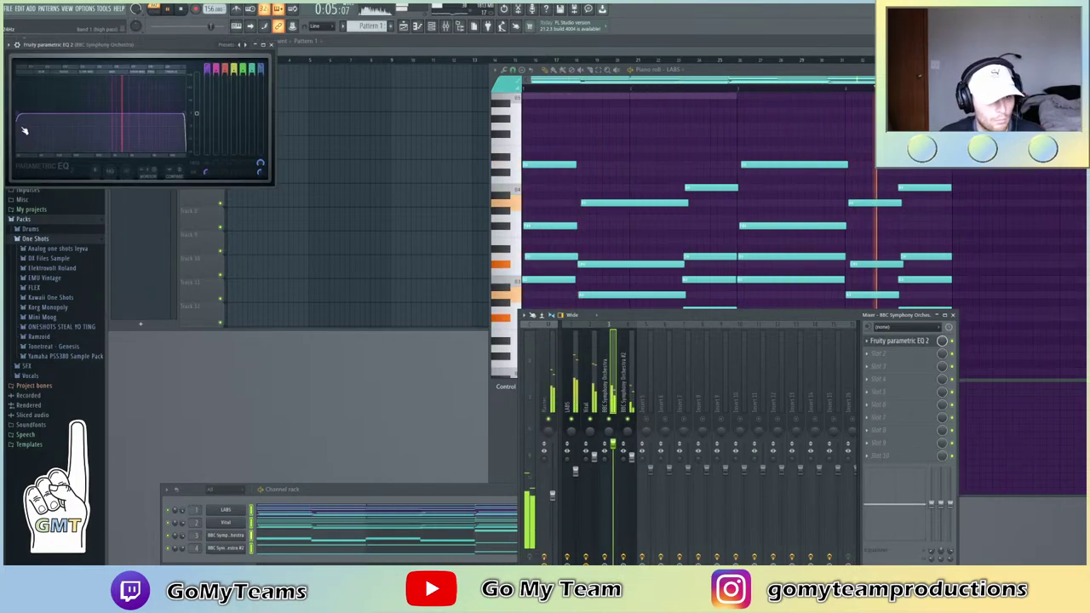
drag(23, 131, 81, 114)
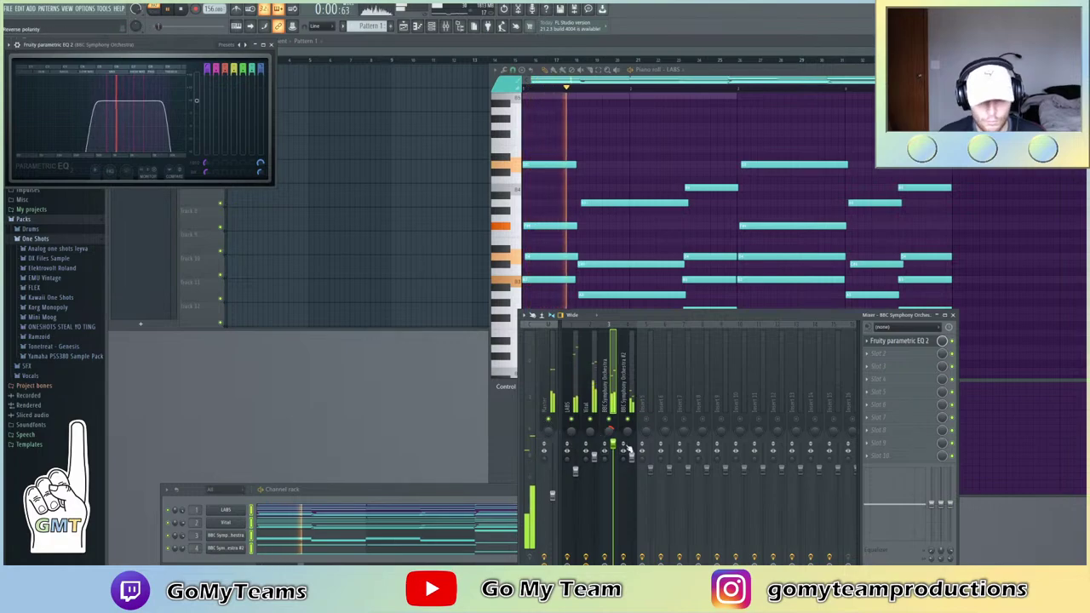
click(272, 43)
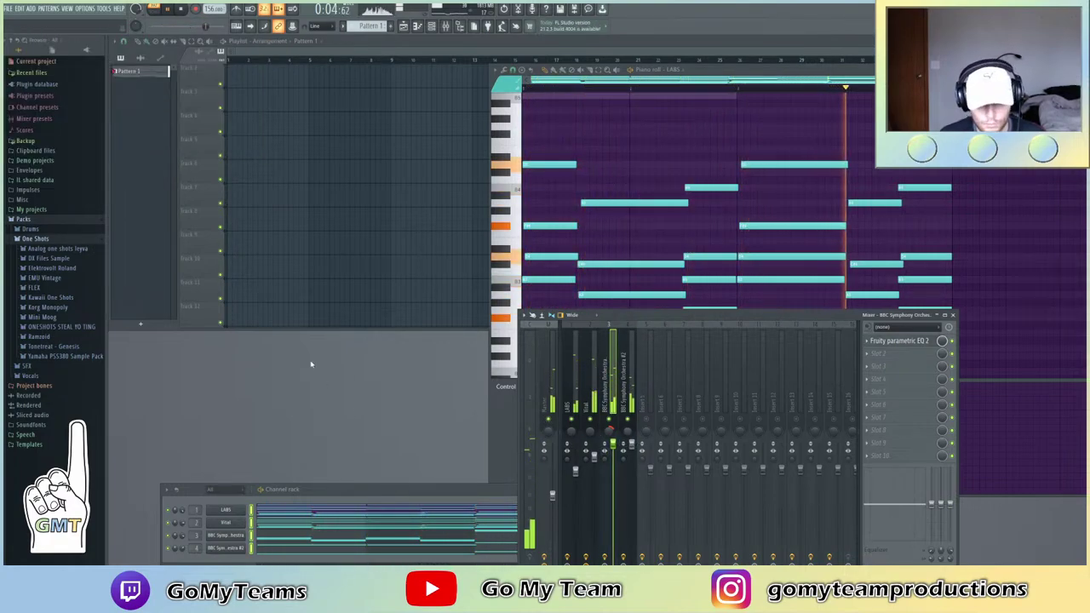
Raise the BBC Symphony Orchestra #2 mixer fader level with the neighbouring orchestra track and fine-tune its channel volume
click(633, 444)
click(179, 551)
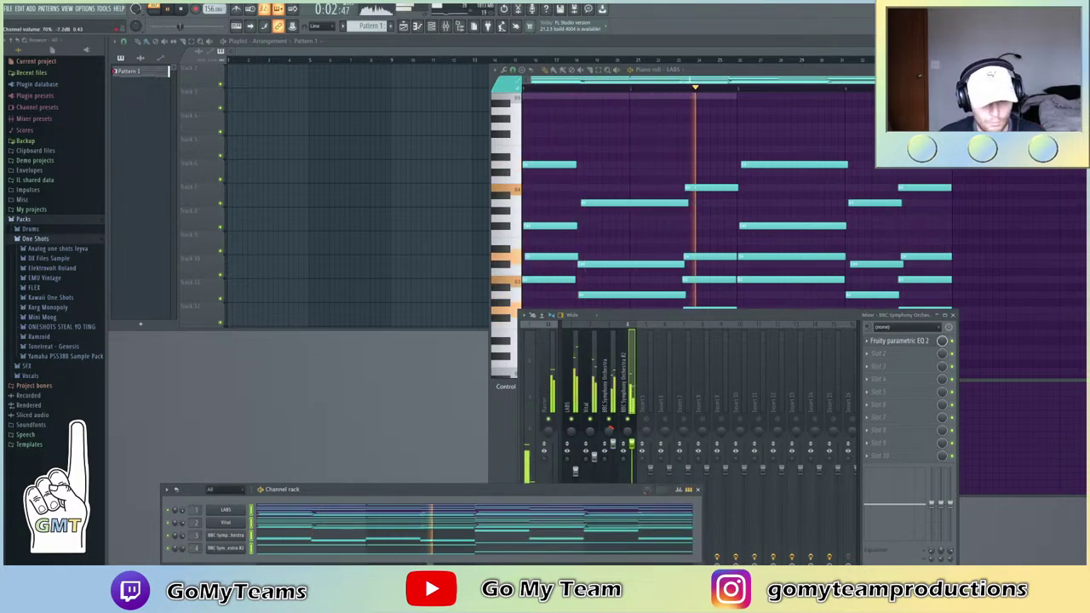
click(613, 444)
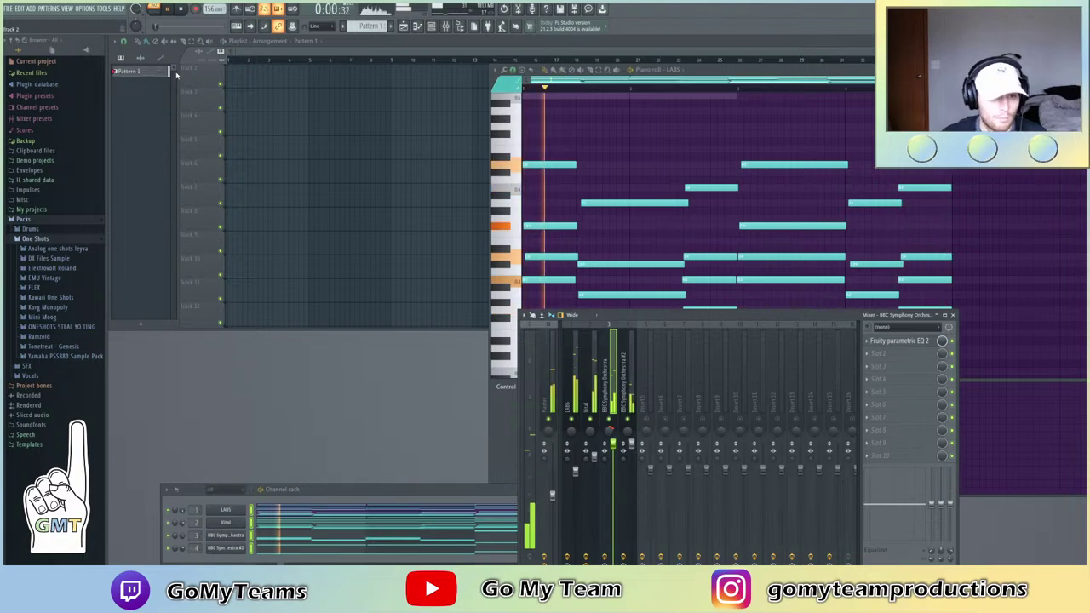
Add LOFIKICK from the UNDERBELLY DRUM PACK's KICKS folder to the channel rack and place a kick at the start of each bar
click(48, 230)
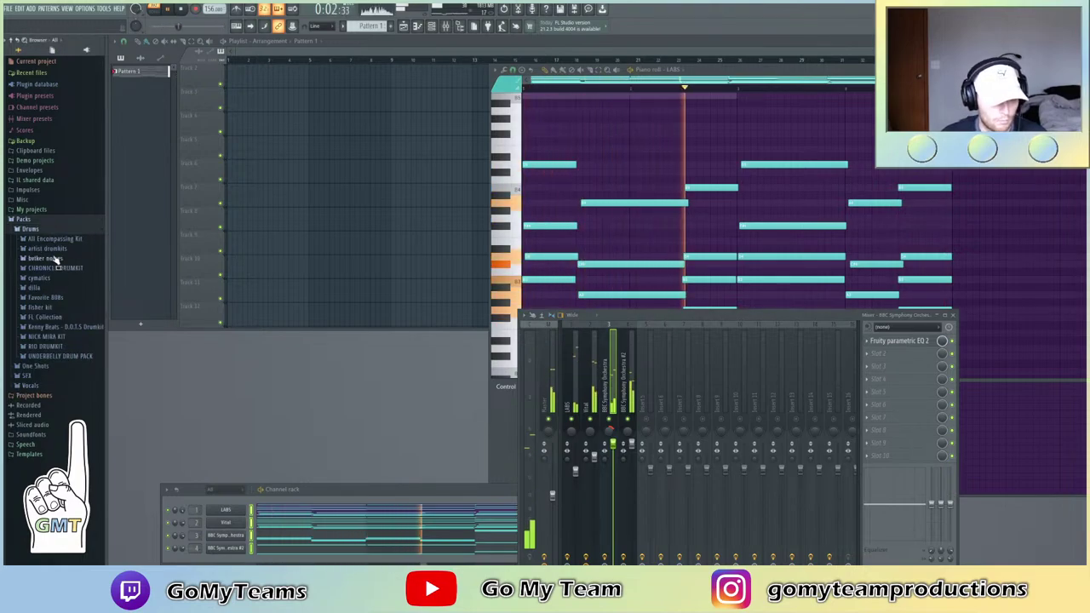
click(54, 240)
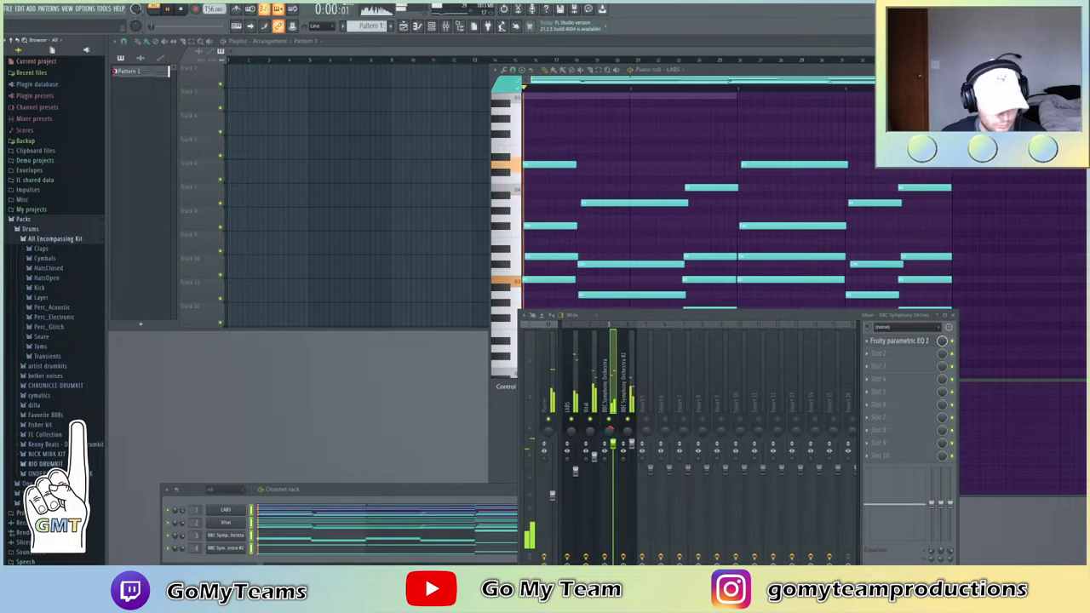
click(51, 474)
click(59, 396)
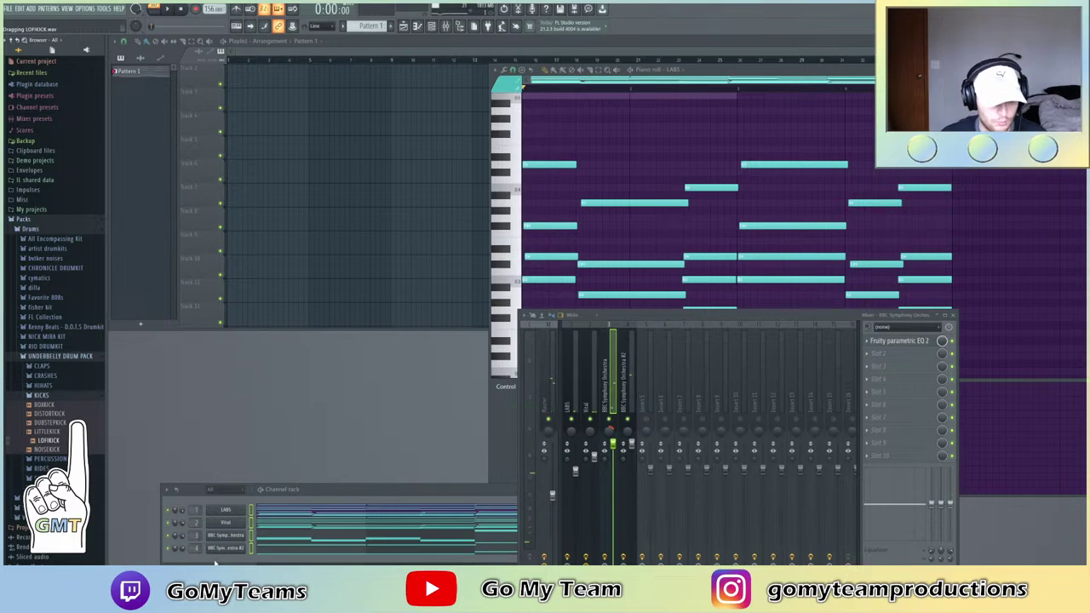
drag(214, 564, 210, 564)
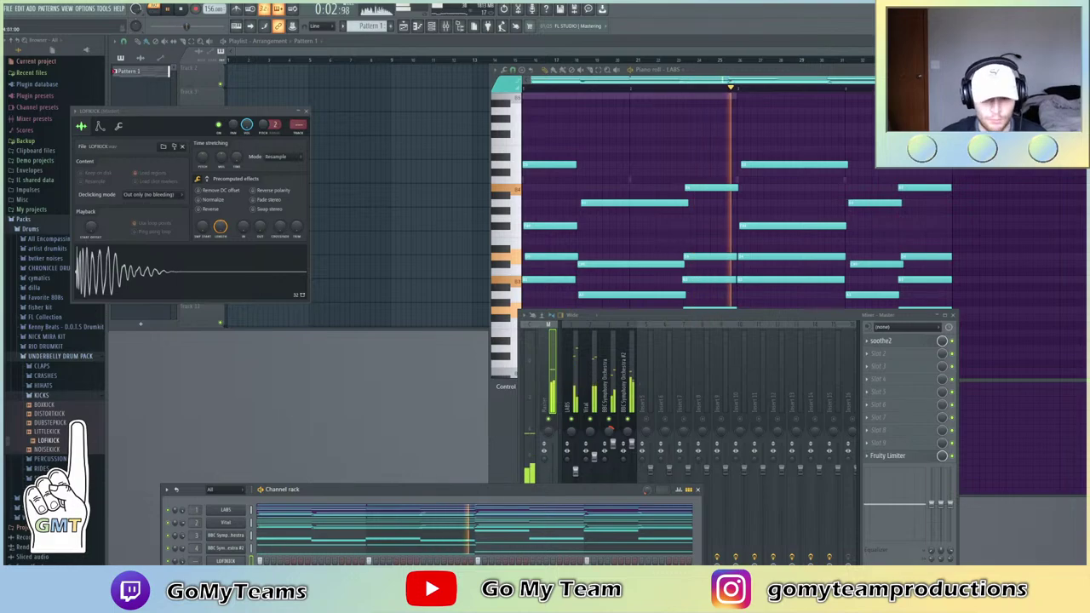
click(308, 111)
key(space)
Add LOFISNARE from the SNARES folder to the channel rack and place a hit on beat three of each bar
click(38, 478)
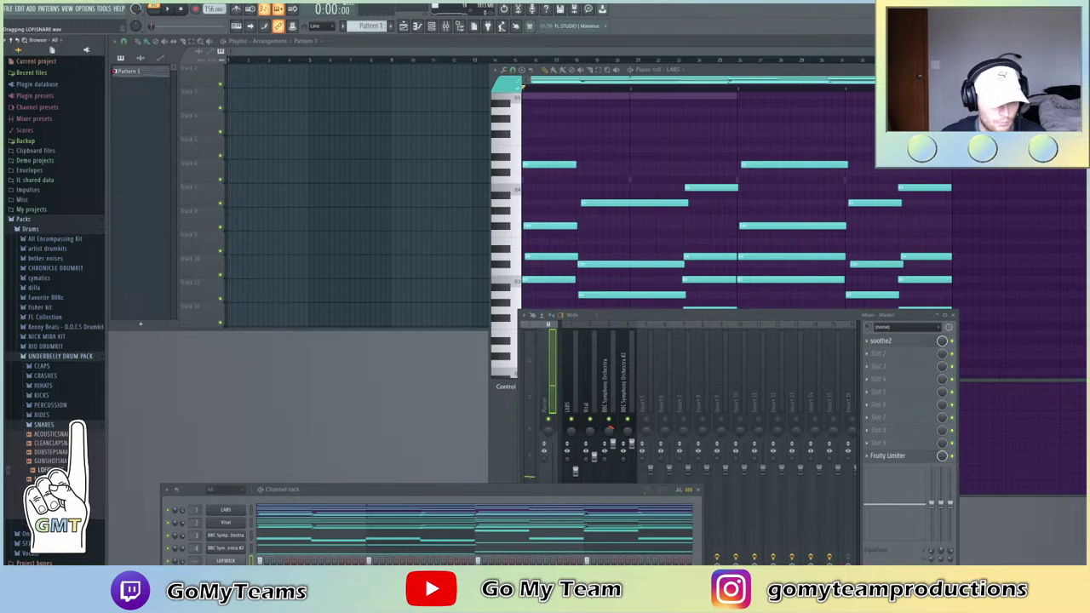
key(space)
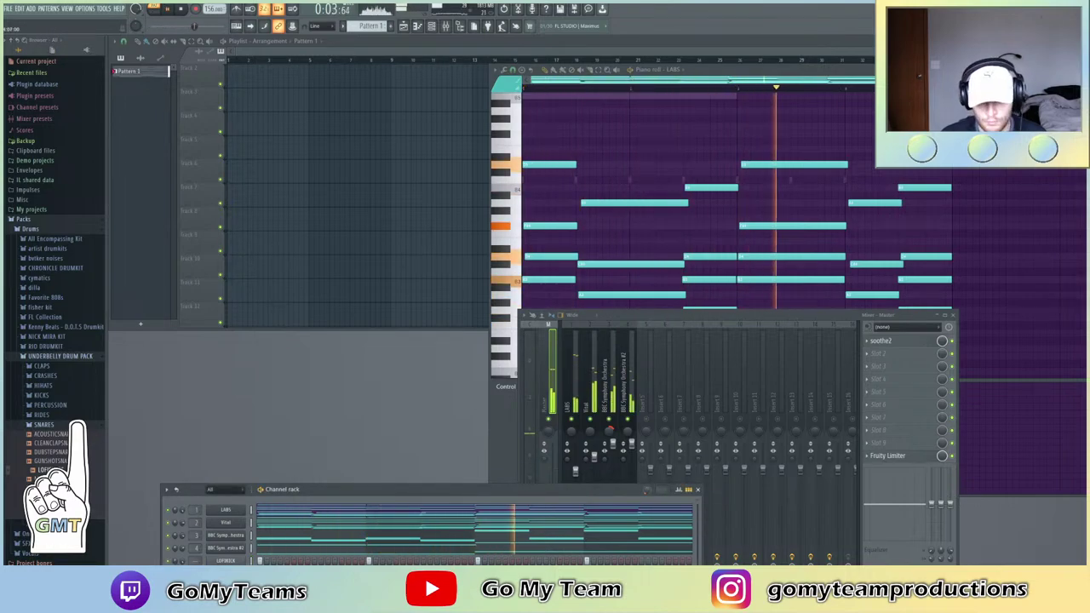
click(226, 574)
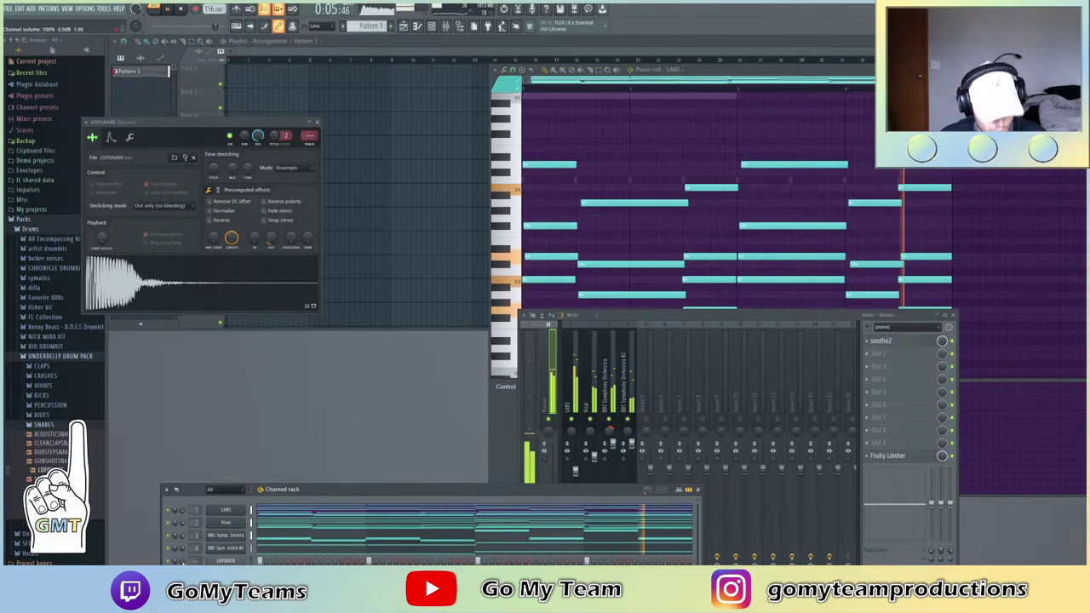
Boost the LOFIKICK sample slightly with the precomputed effects, and bring up the LOFISNARE sampler settings
click(226, 562)
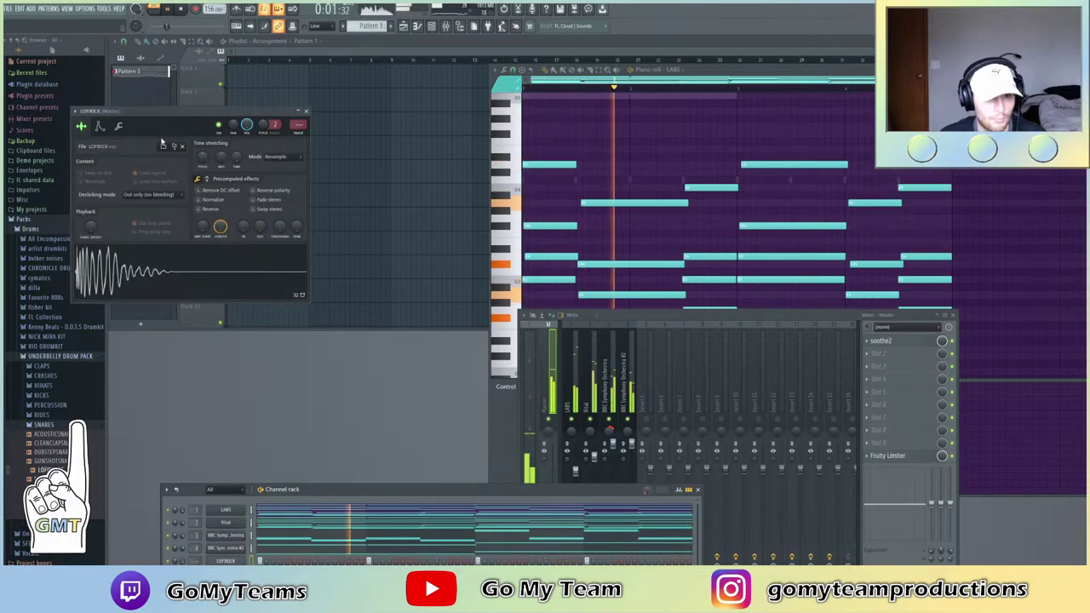
click(207, 179)
drag(202, 195, 203, 187)
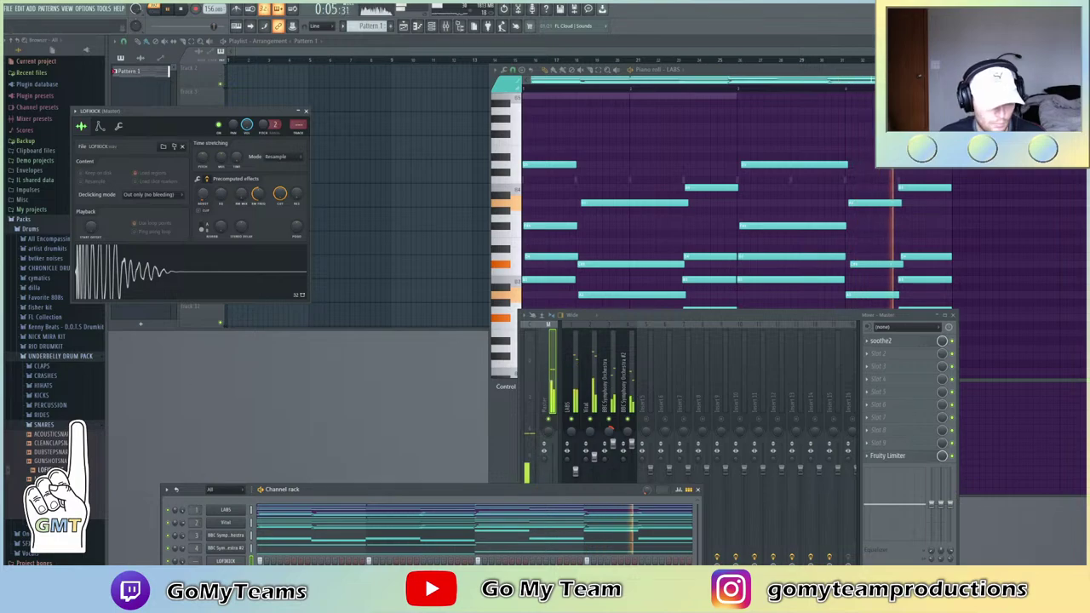
click(225, 574)
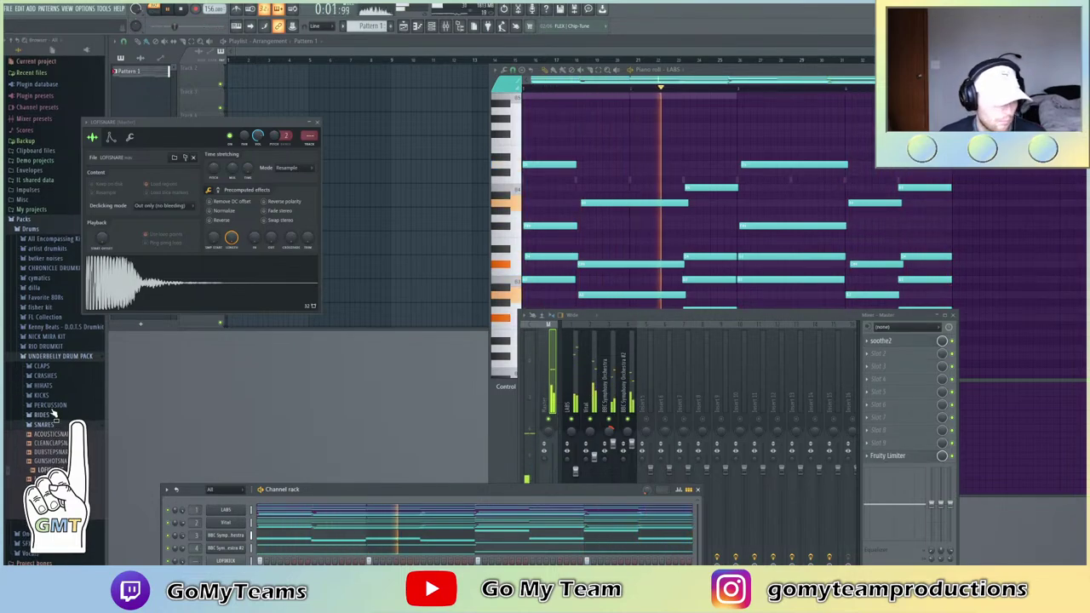
Add Pump It from the All Encompassing Kit's SnareBody transients as a channel and offset its sample start to just before the hit
click(50, 239)
click(47, 356)
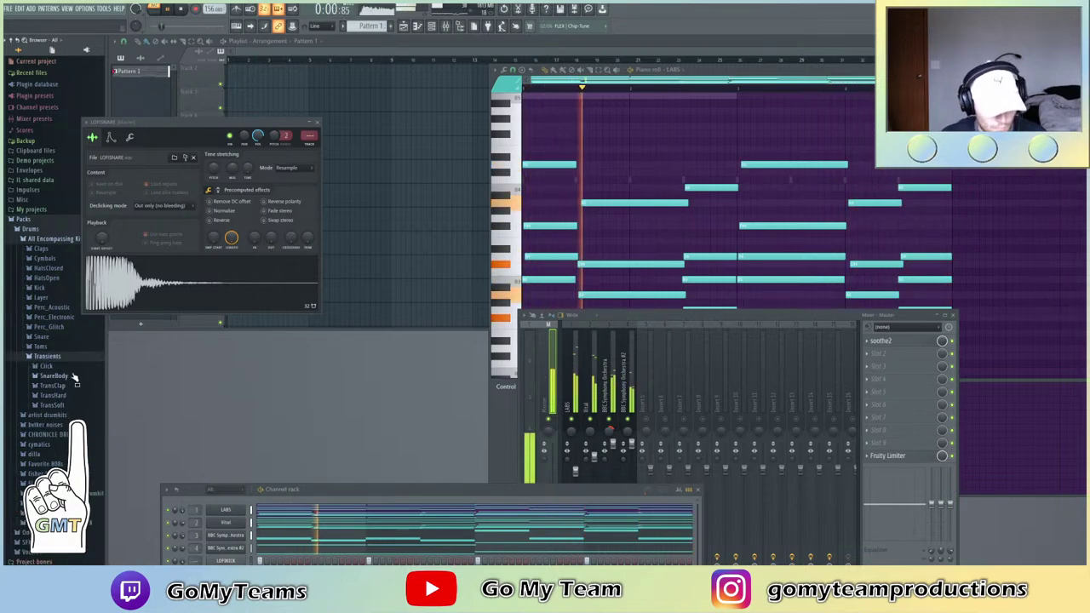
click(54, 375)
scroll(65, 427, down, 5)
key(space)
click(58, 445)
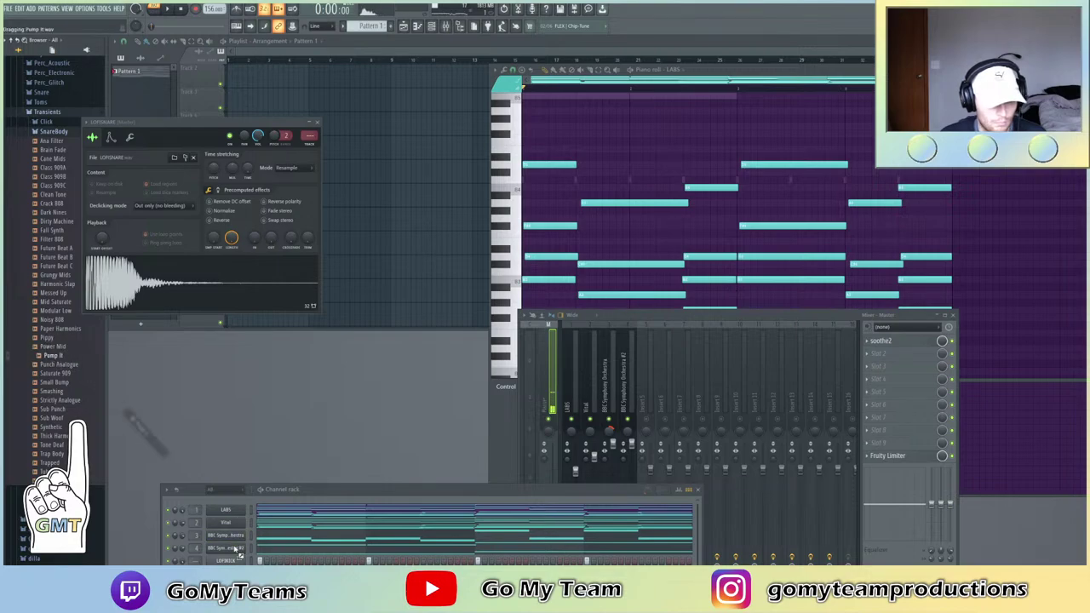
scroll(315, 535, down, 1)
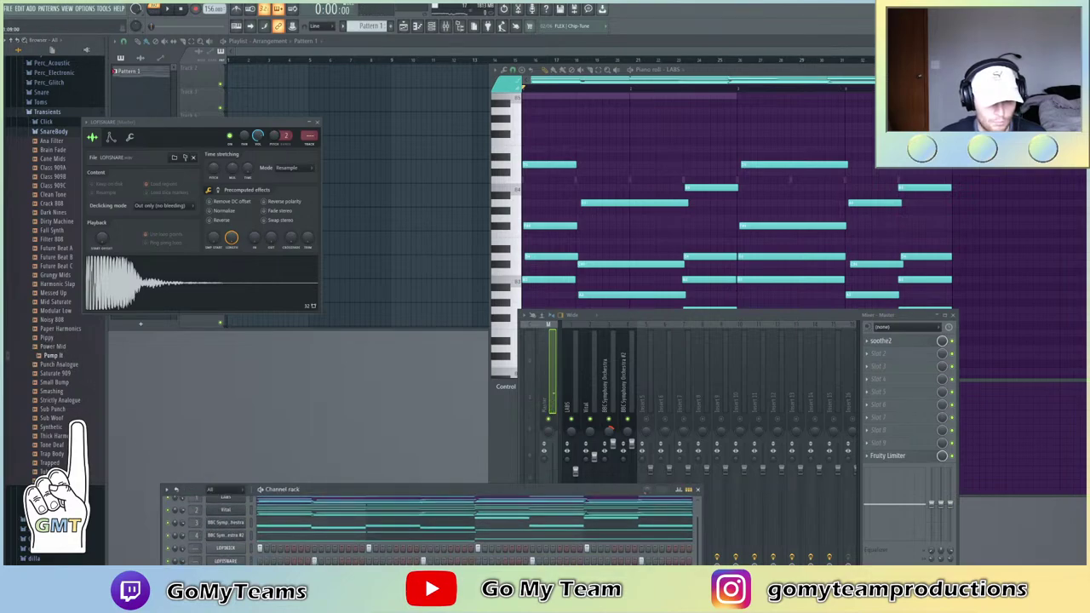
click(226, 574)
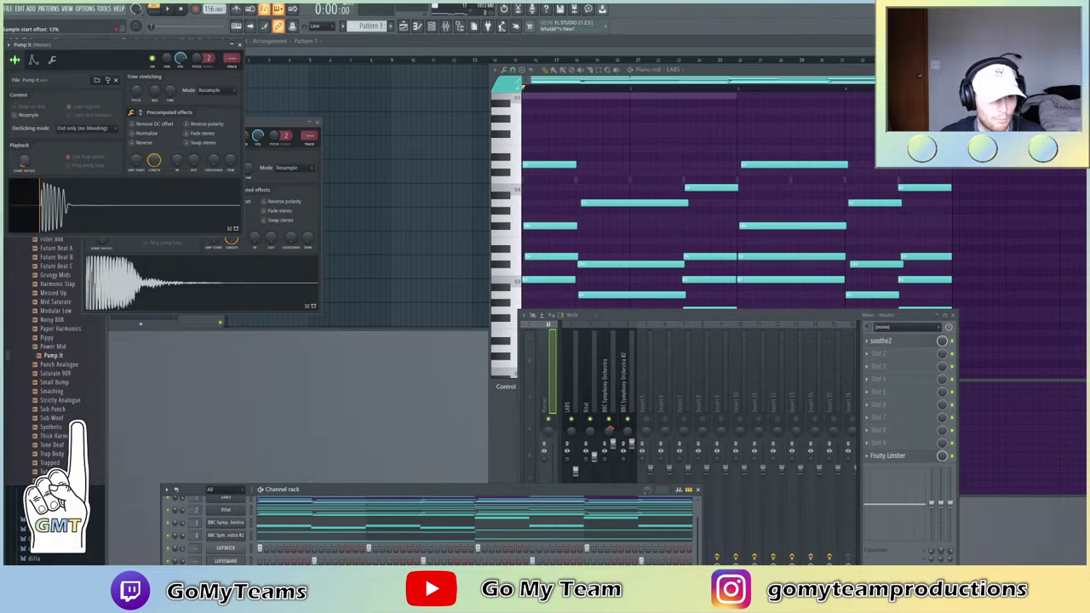
key(space)
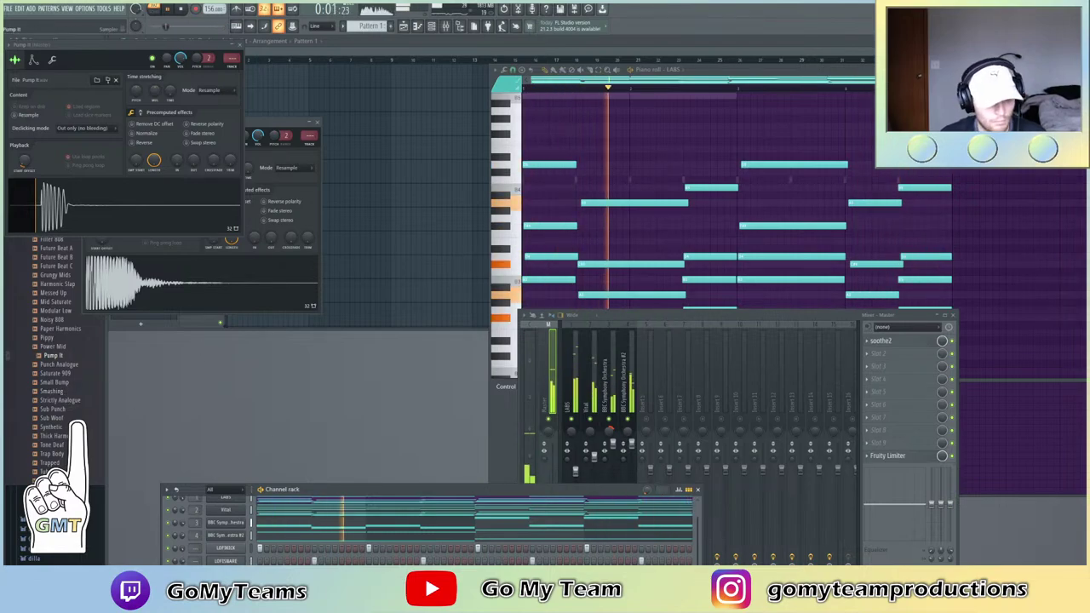
Place Pump It notes on beat three of each bar in the piano roll, with lower velocity on the first and third hits
right_click(229, 560)
click(268, 475)
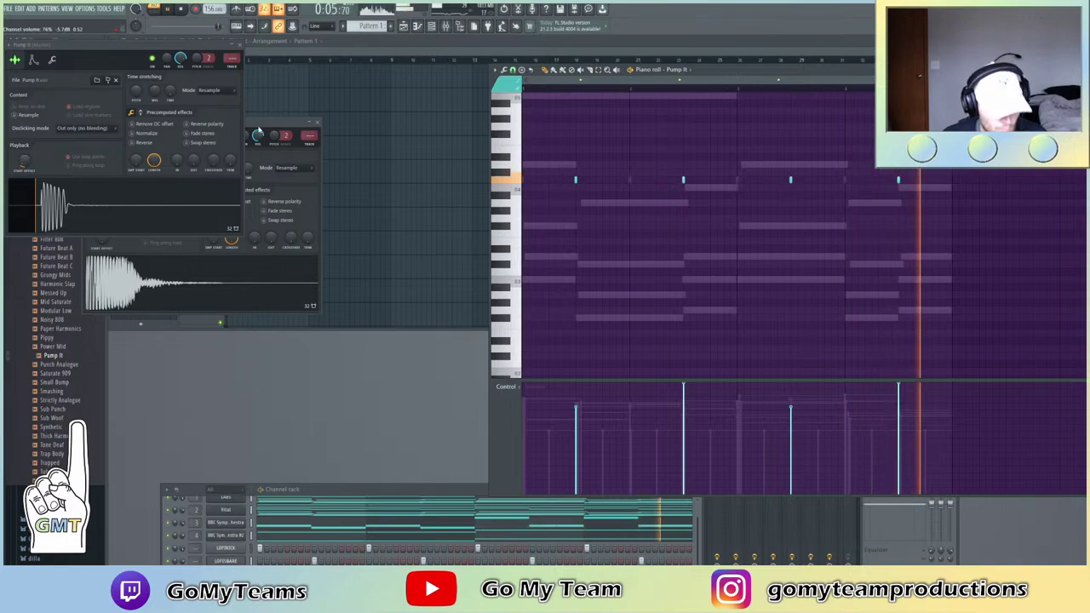
click(239, 45)
click(317, 122)
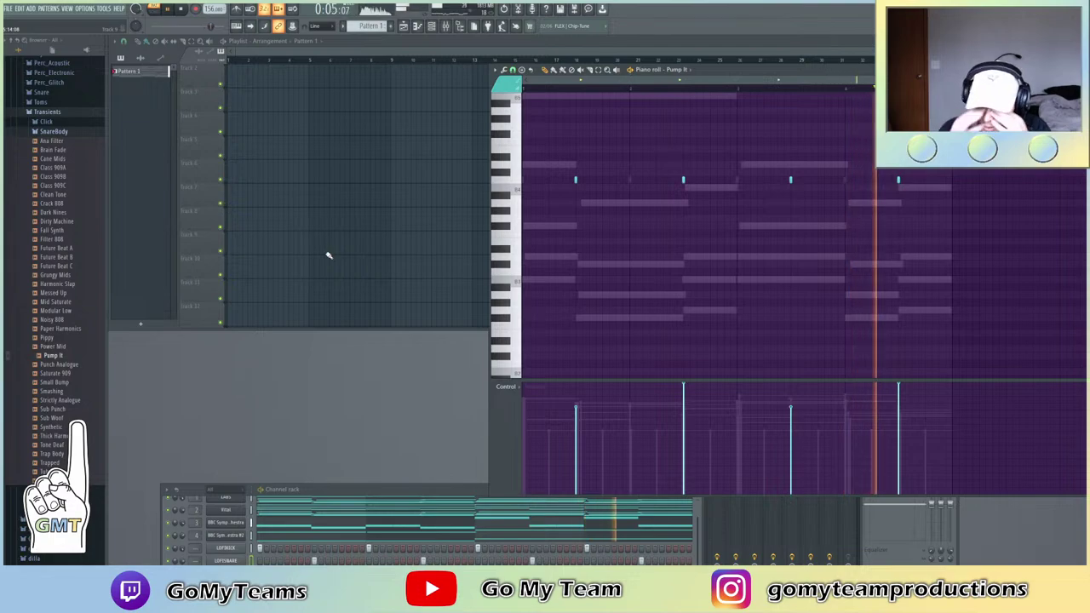
key(space)
Review the Vital channel and the sampler settings of the Pump It layer
scroll(36, 241, up, 6)
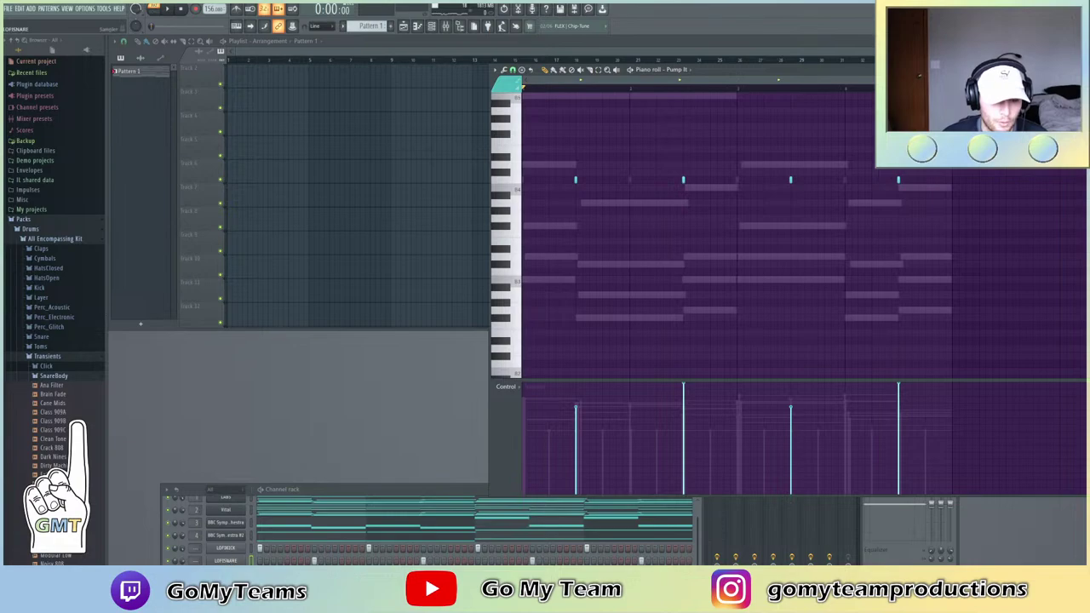
click(231, 514)
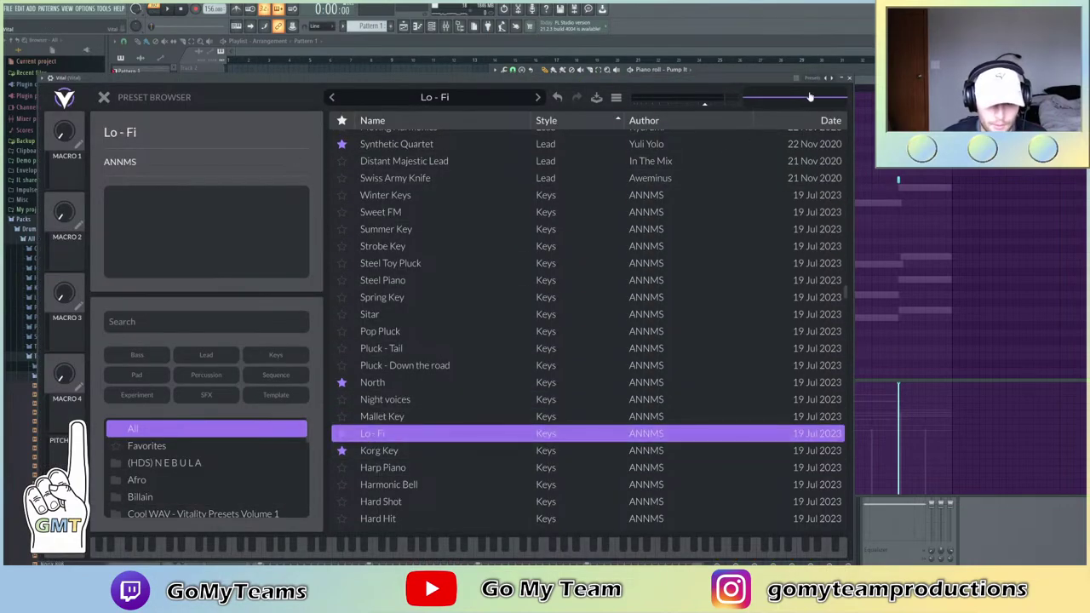
click(850, 79)
click(225, 560)
scroll(226, 561, down, 2)
click(226, 569)
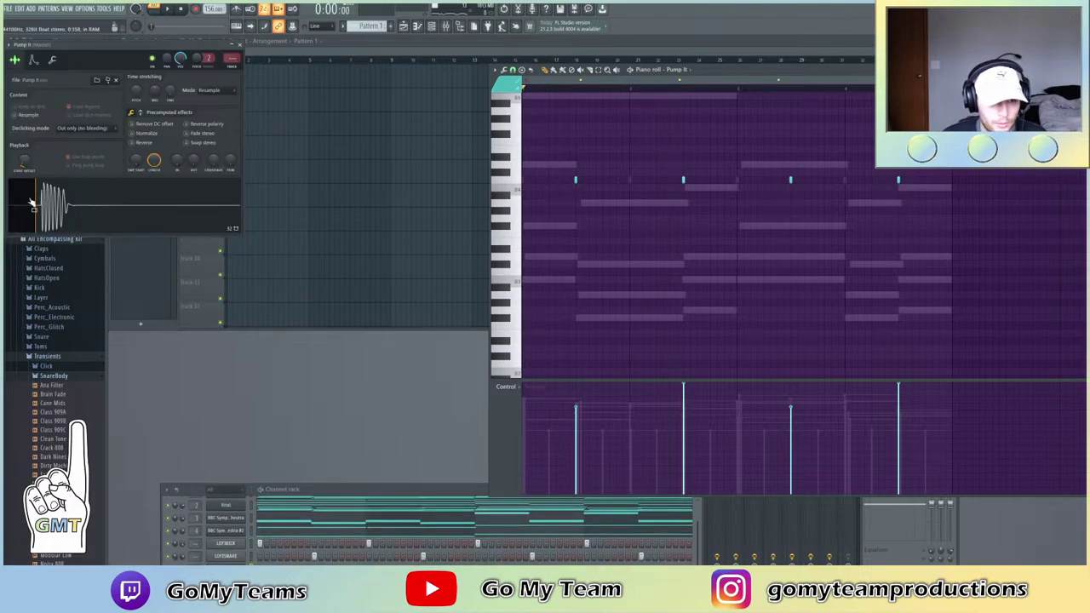
click(240, 43)
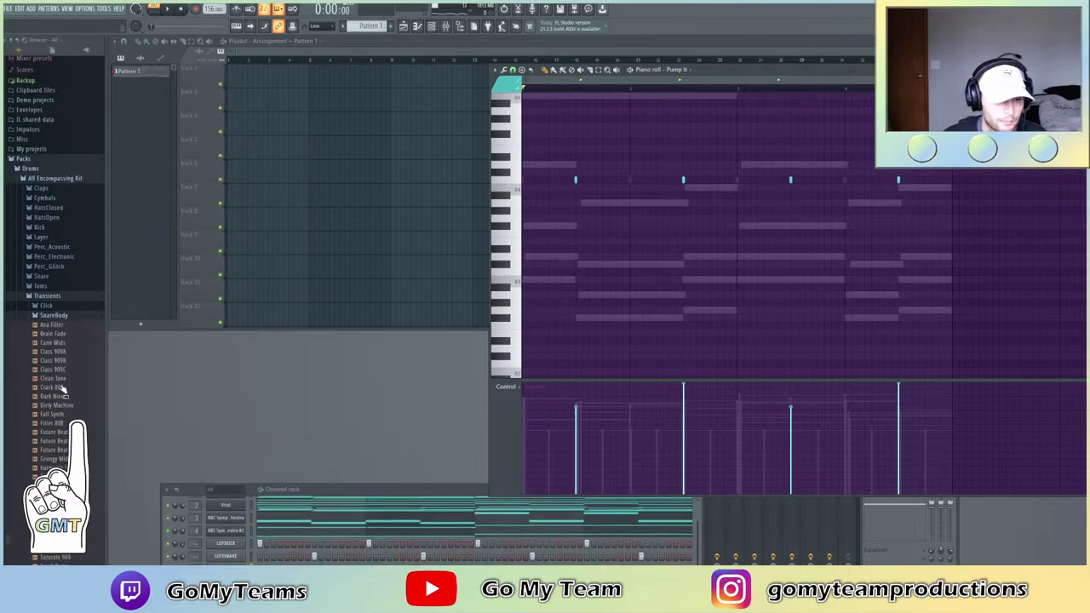
Browse the All Encompassing Kit's glitch, electronic and acoustic percussion folders and audition samples from SmallPerc
click(74, 376)
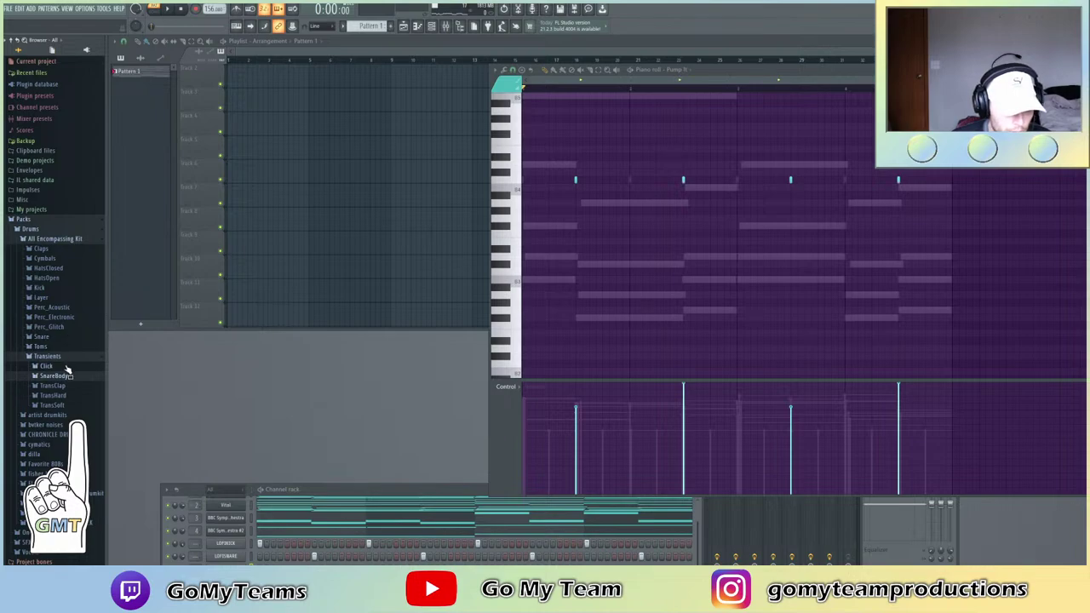
click(75, 328)
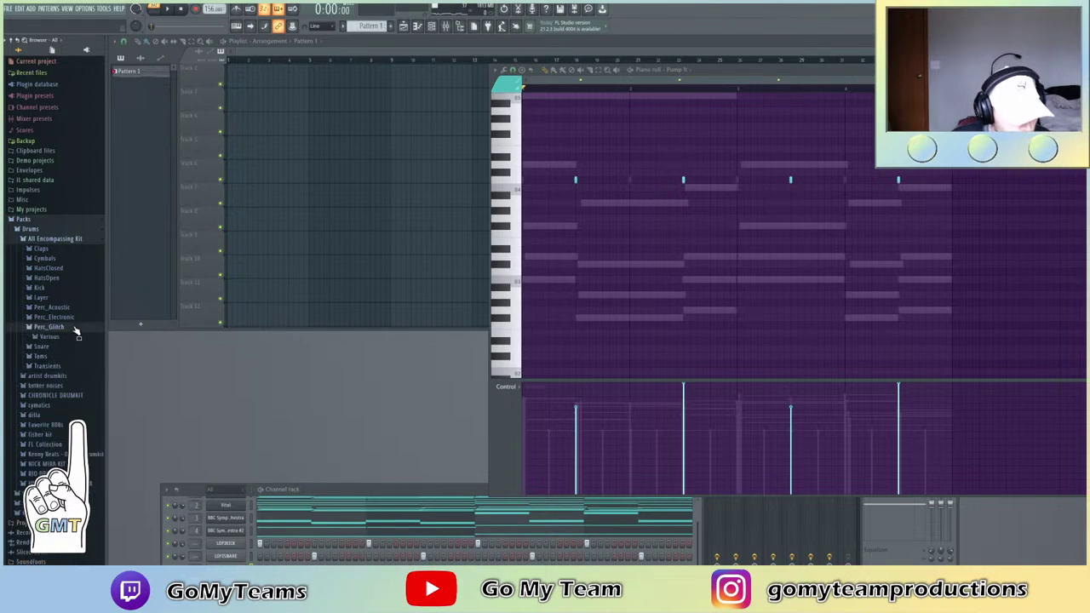
click(75, 317)
click(66, 308)
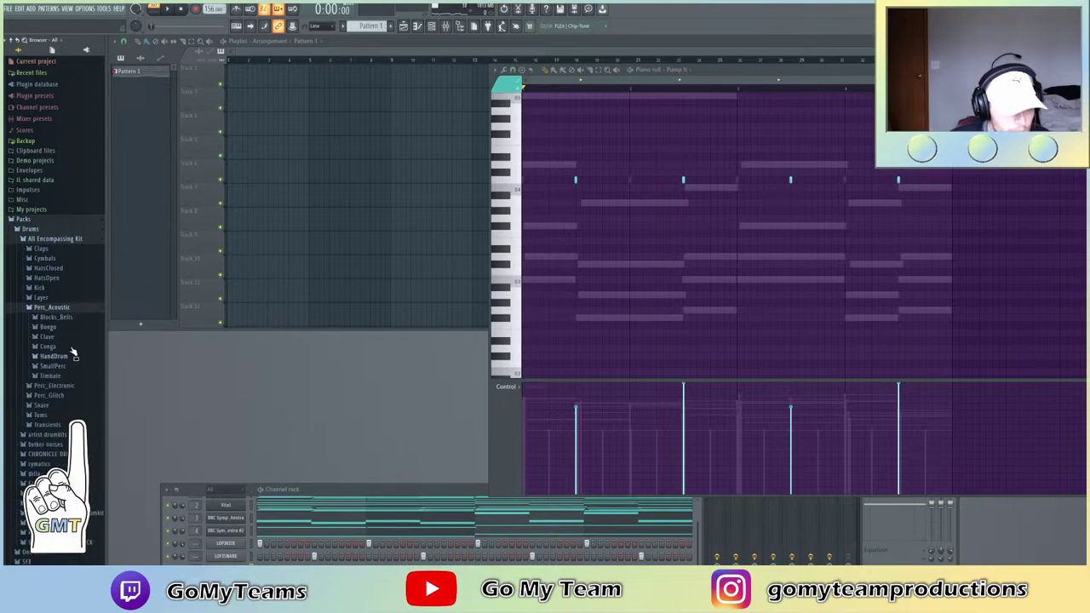
click(68, 358)
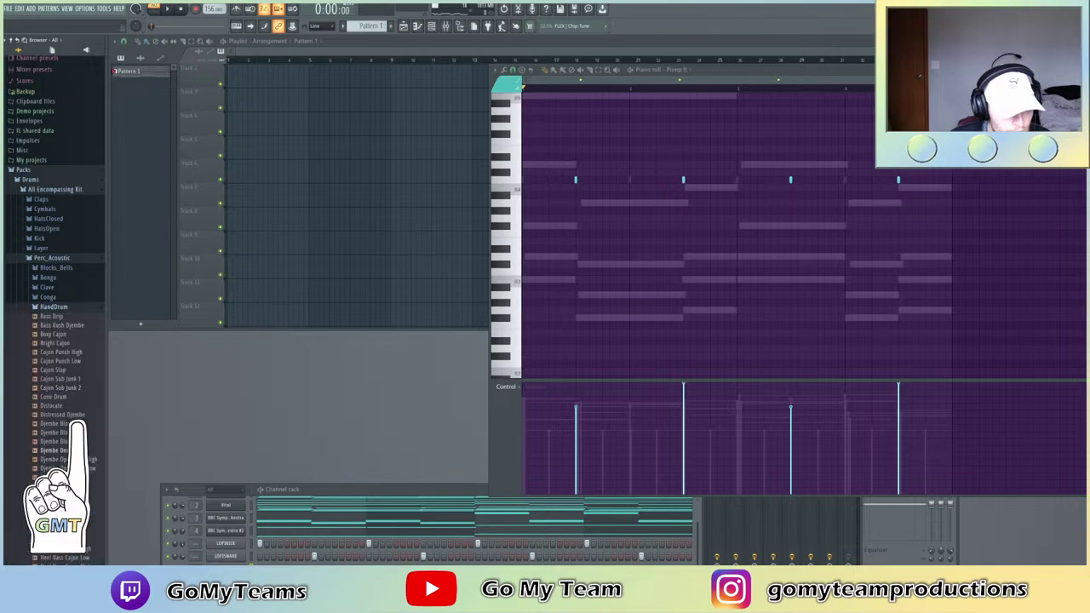
scroll(60, 357, down, 6)
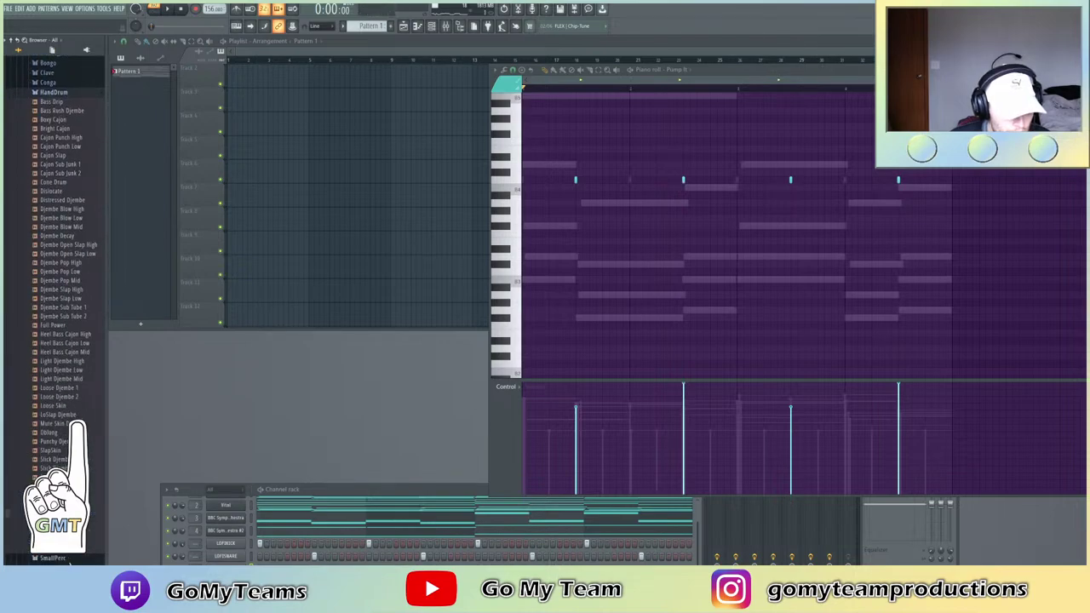
click(68, 560)
click(59, 437)
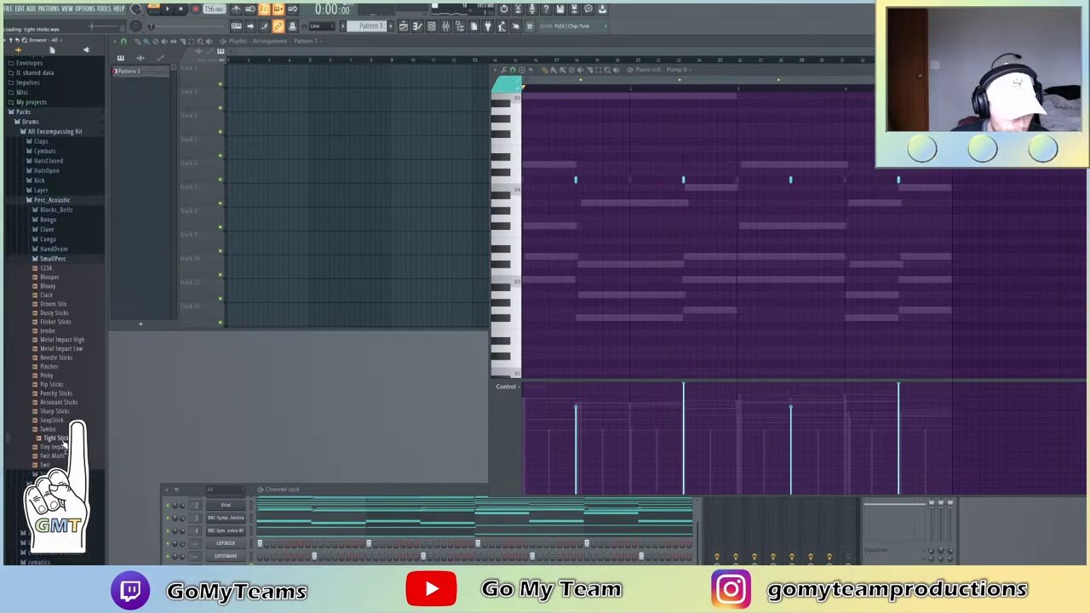
scroll(62, 366, up, 4)
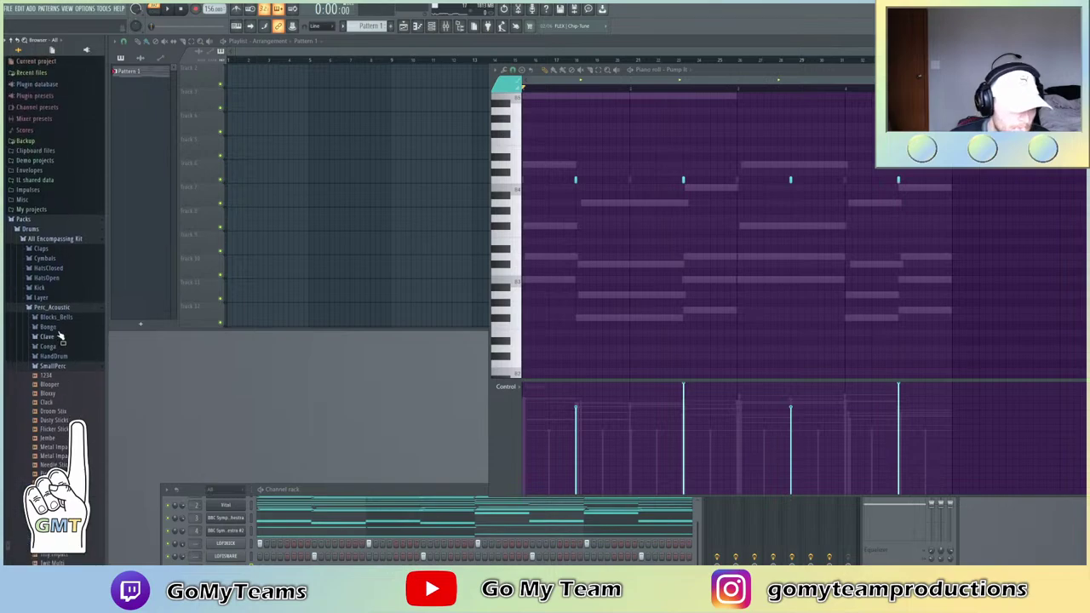
click(67, 241)
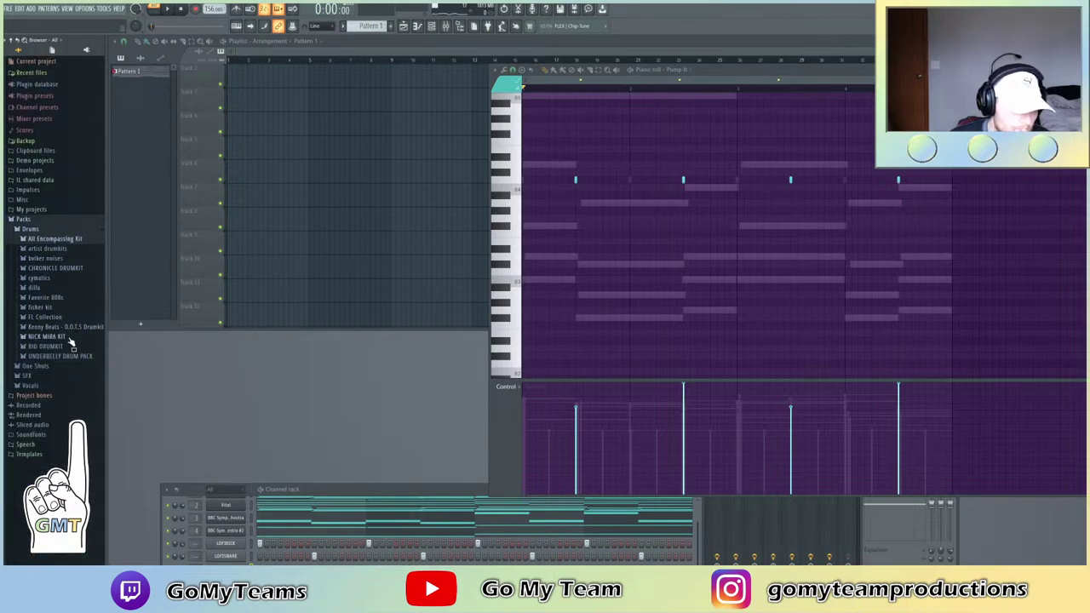
Add NM - Uzirola HH from the NICK MIRA KIT's HH folder as a channel and program a hi-hat rhythm across the four bars
click(47, 336)
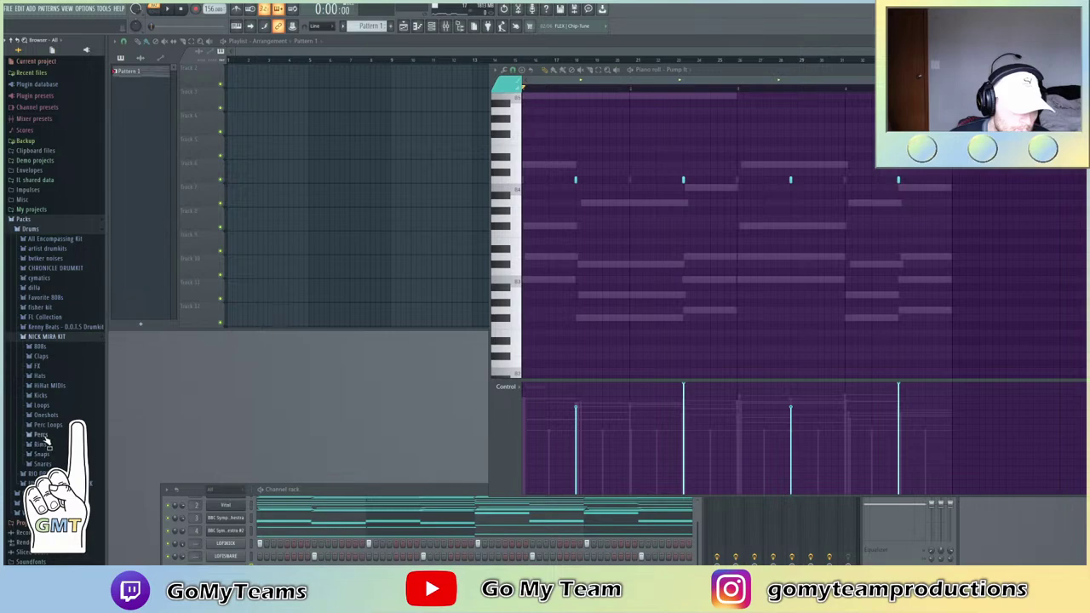
click(43, 376)
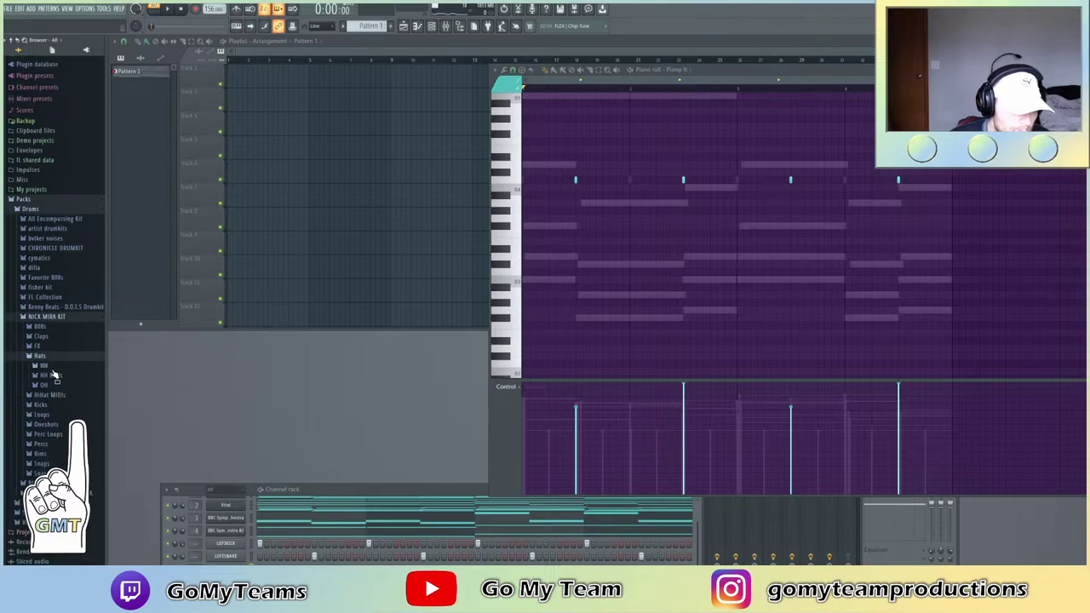
click(49, 367)
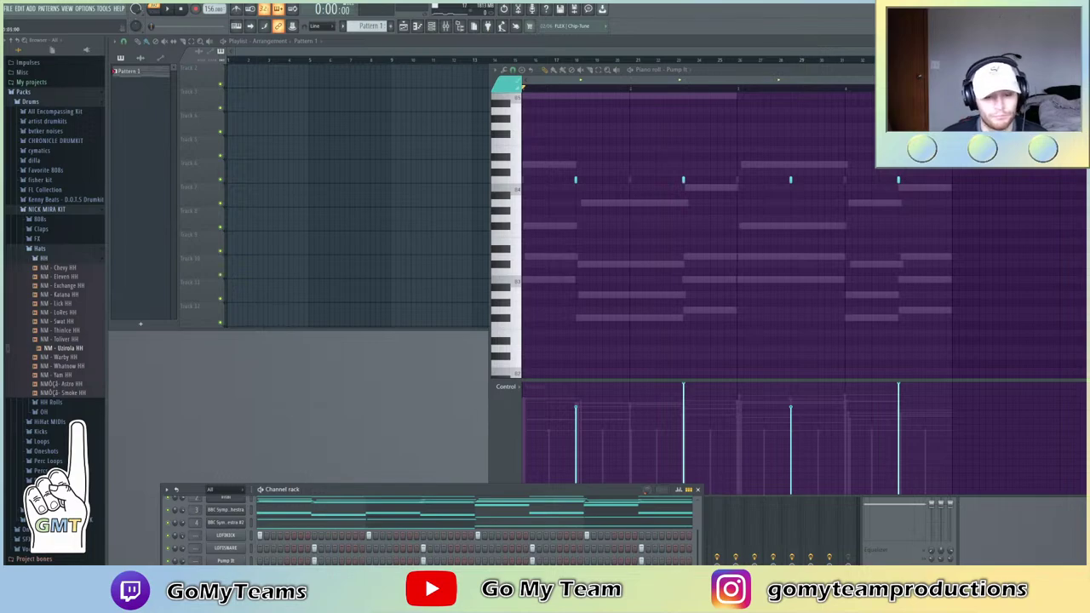
key(space)
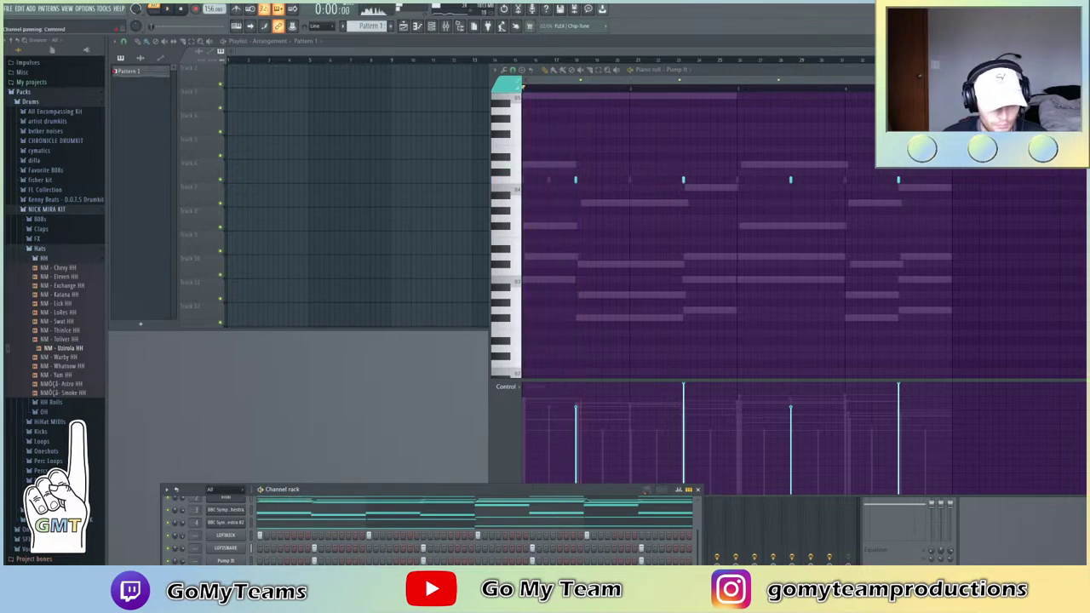
key(space)
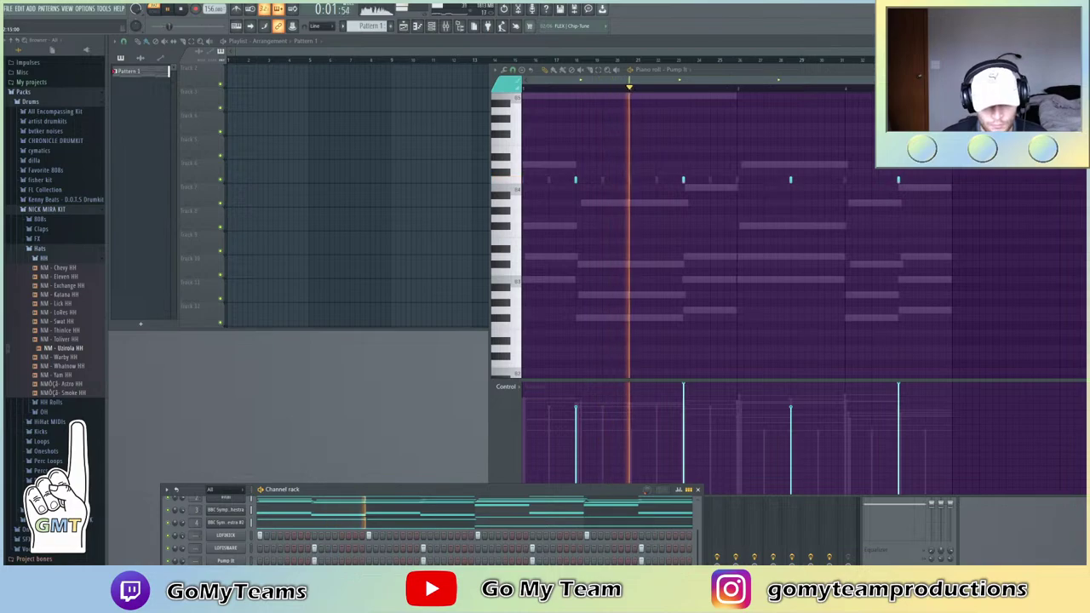
key(space)
key(space)
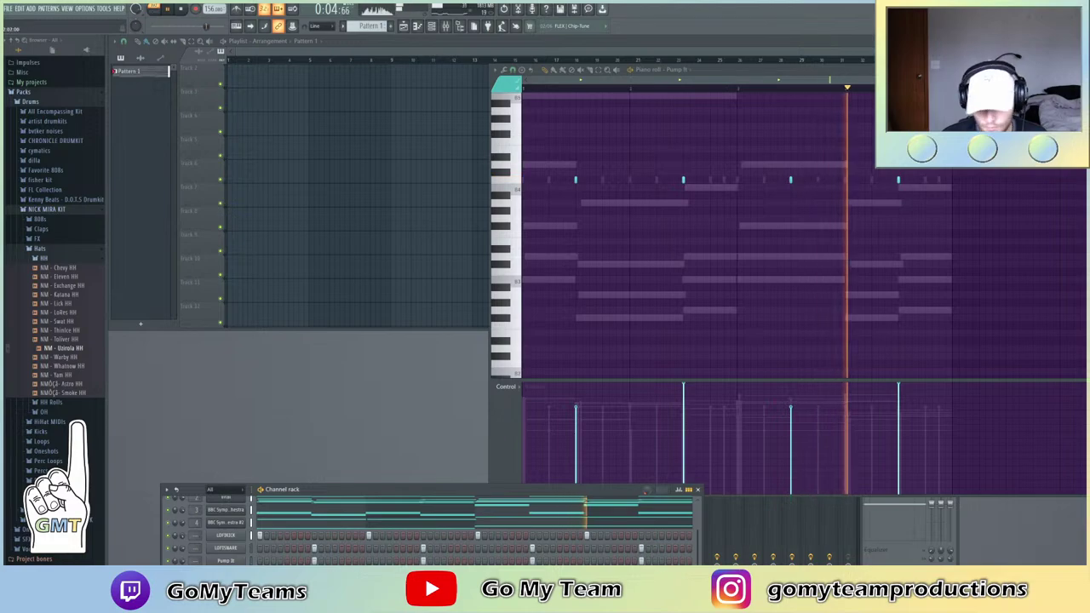
key(space)
Replace the hi-hat sample with NM - Exchange HH, then normalize it and add a fade-out in its sampler settings
click(68, 357)
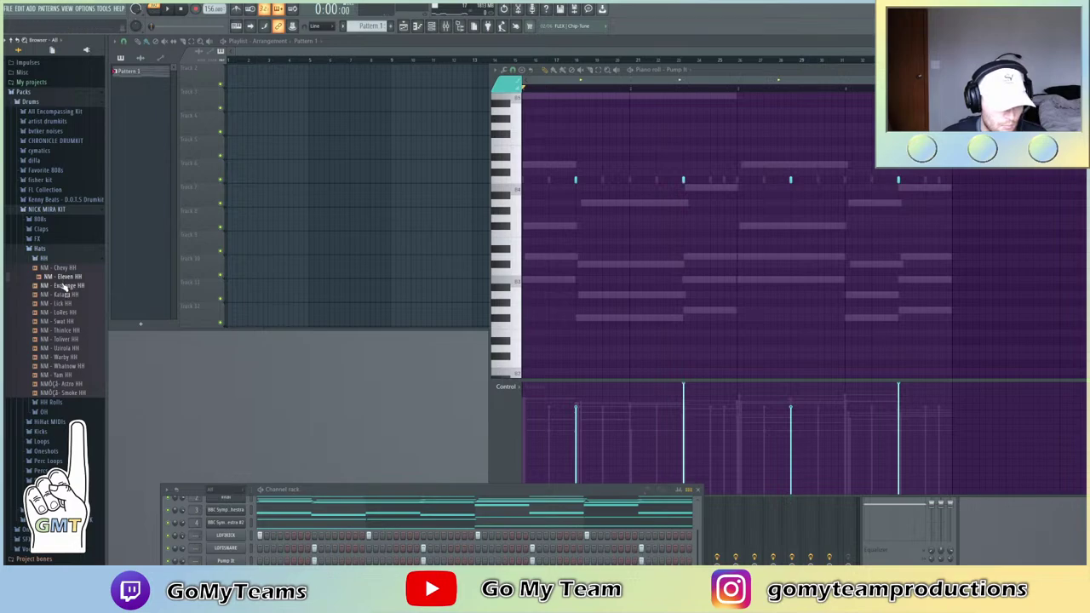
key(space)
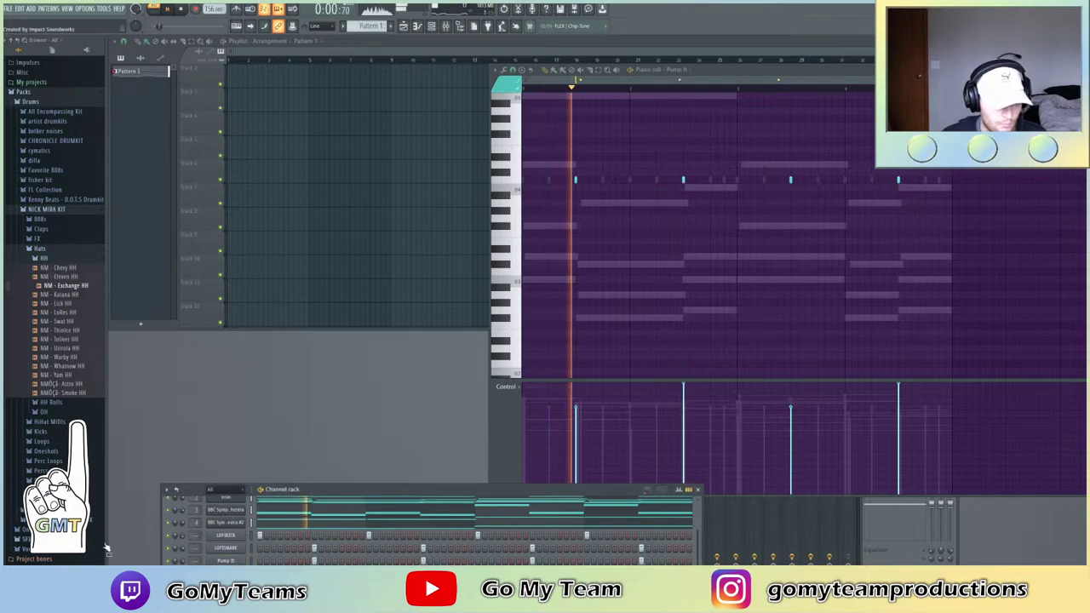
click(225, 574)
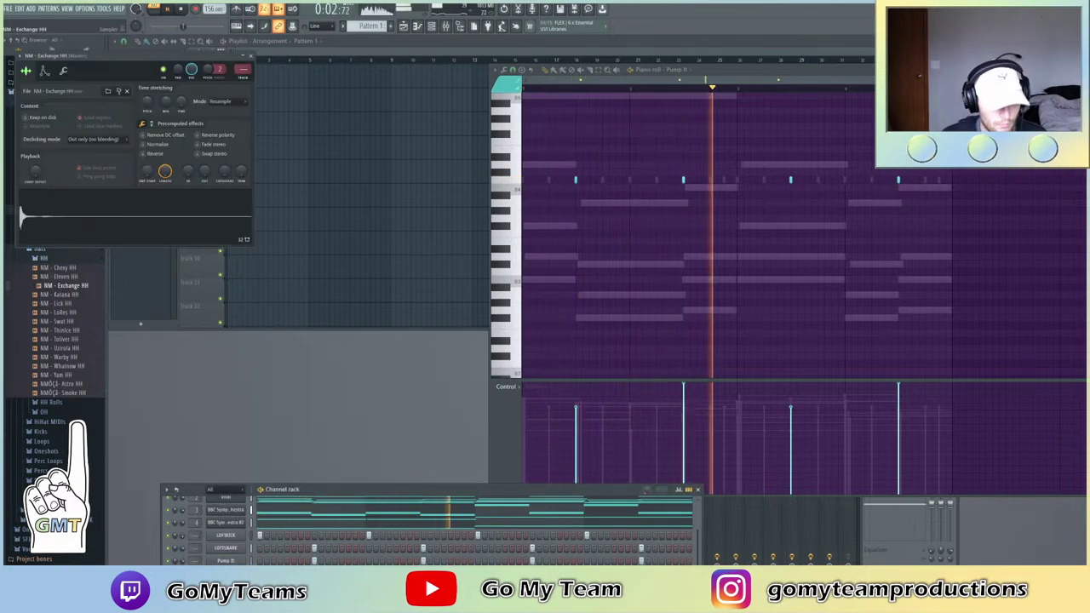
click(144, 144)
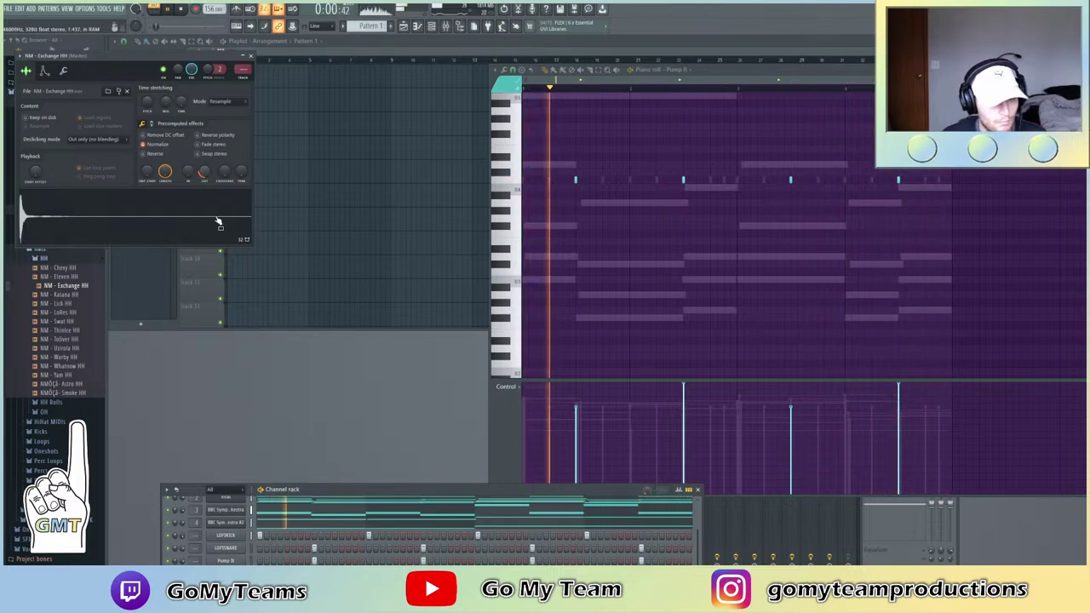
Raise the hi-hat velocities to maximum in the piano roll, with slightly lower velocity on selected in-between hits
right_click(228, 572)
click(263, 474)
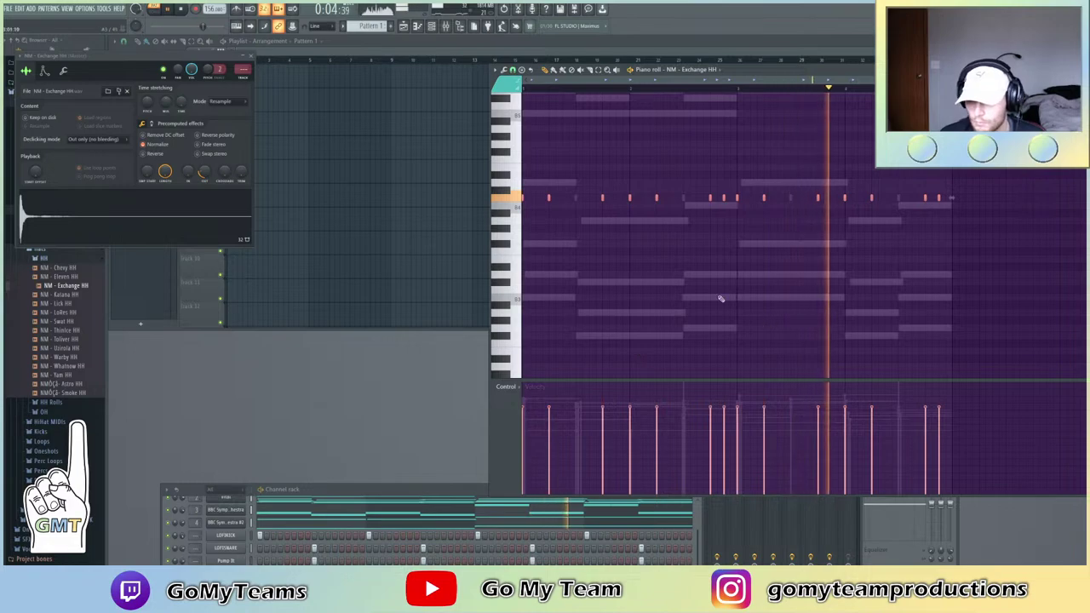
scroll(737, 312, down, 1)
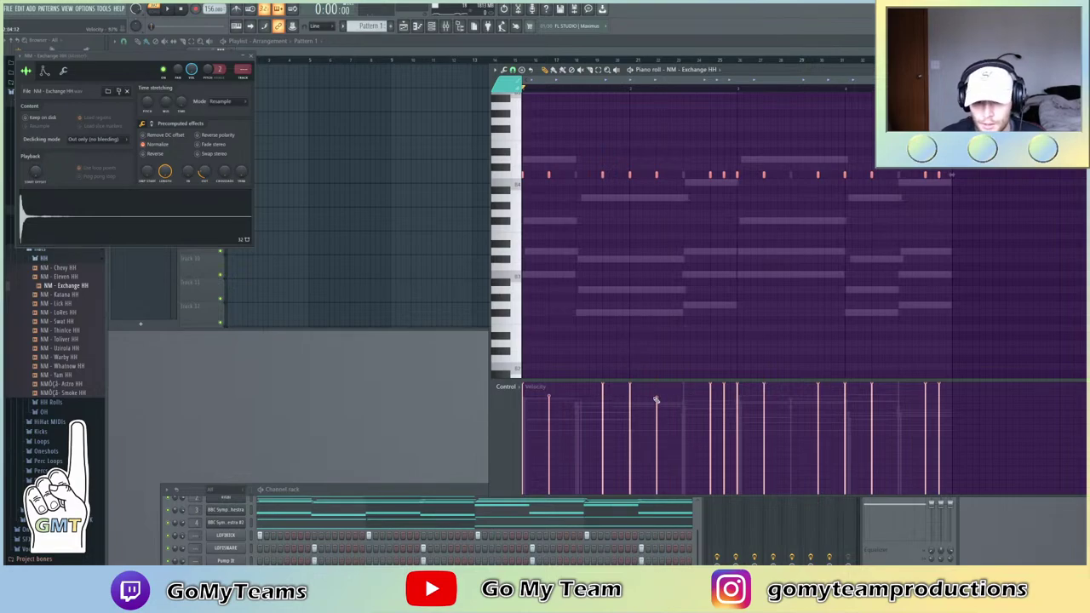
key(space)
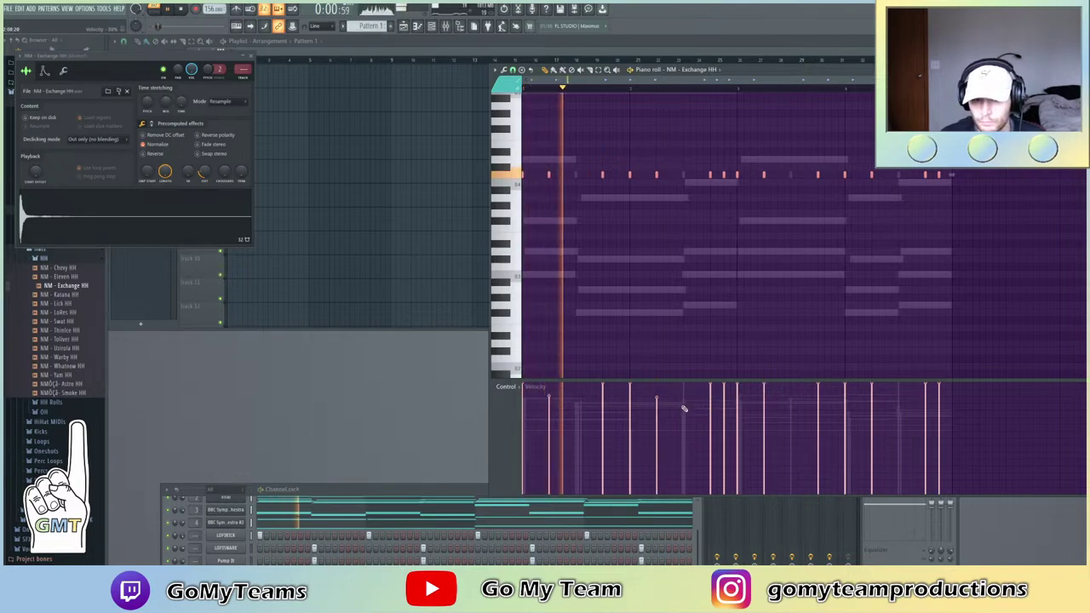
click(724, 398)
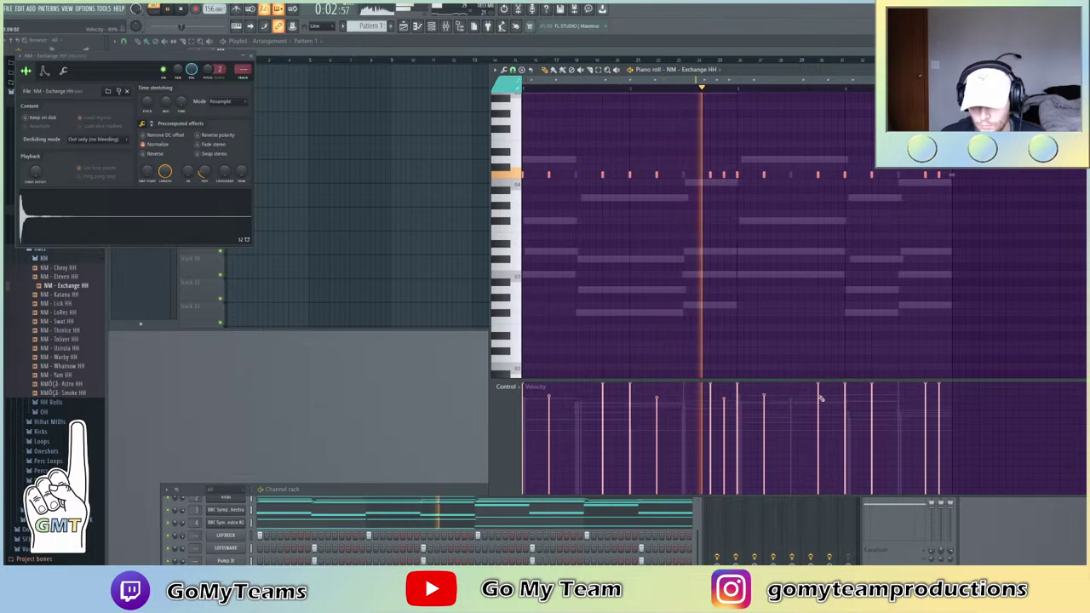
click(871, 398)
click(939, 397)
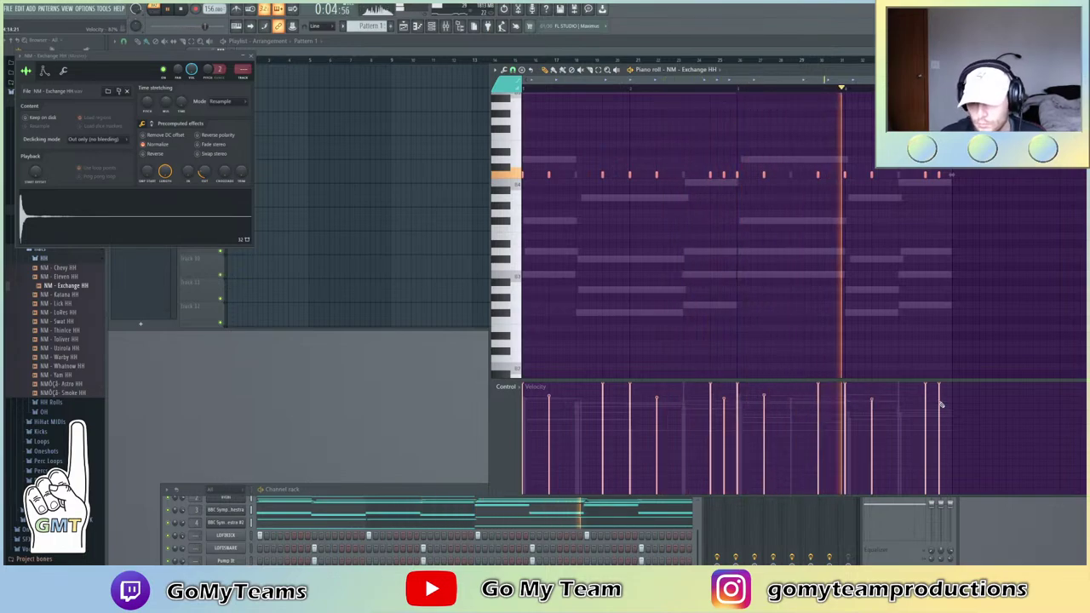
key(space)
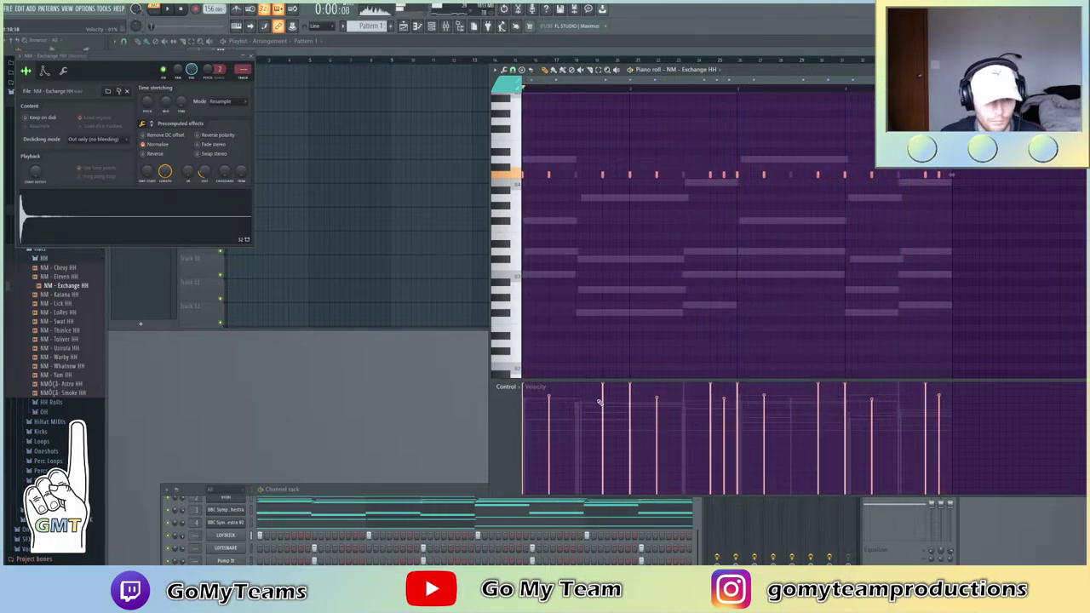
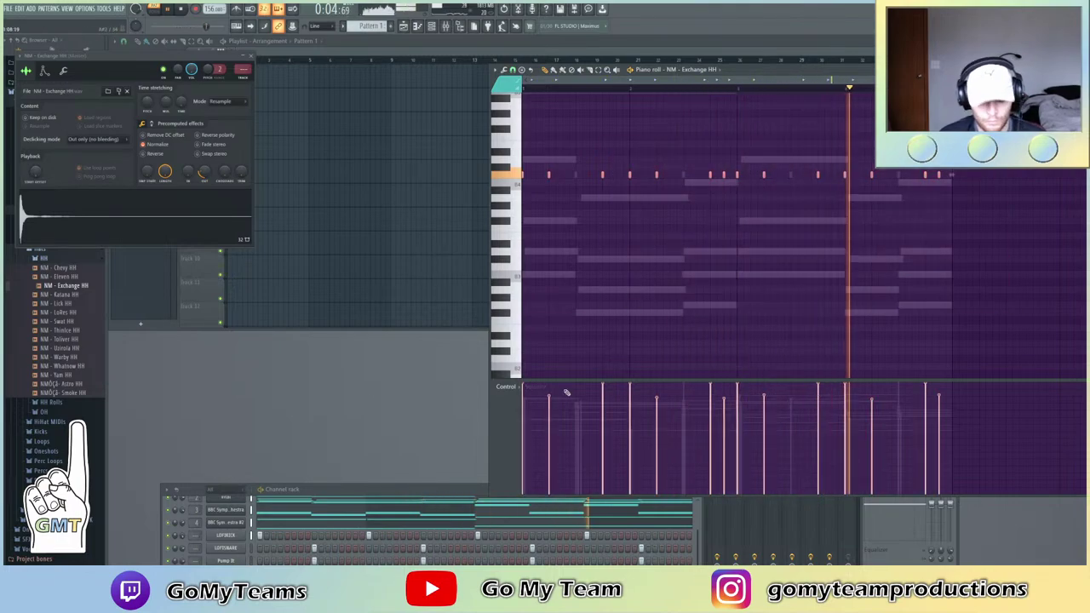
Randomize the volume and release levels of the hi-hat notes slightly and close the hi-hat's sampler settings
key(alt+r)
click(840, 228)
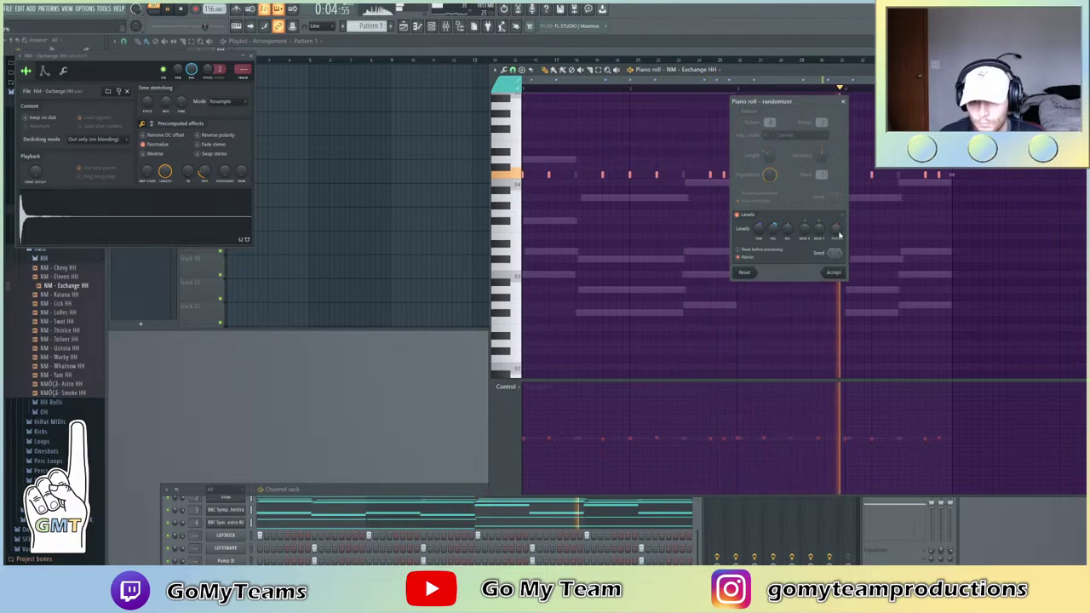
click(774, 229)
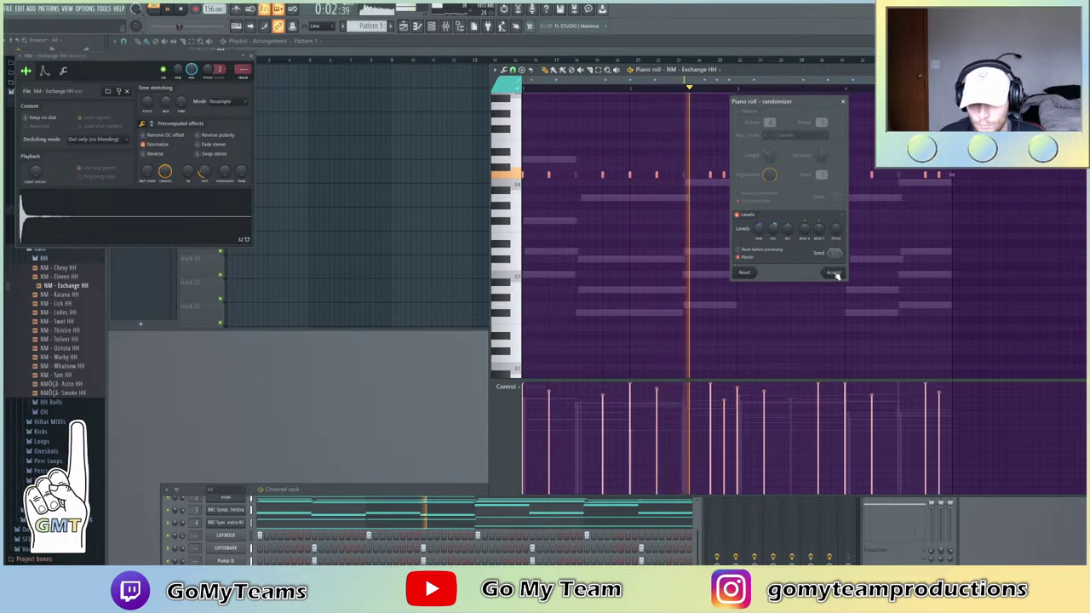
drag(789, 230, 788, 223)
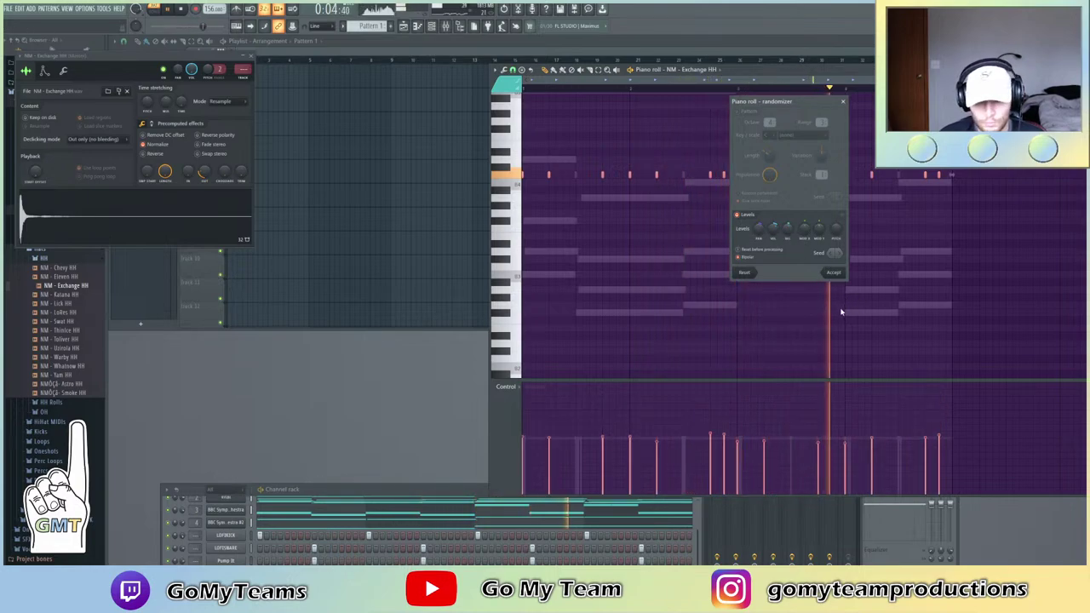
click(838, 275)
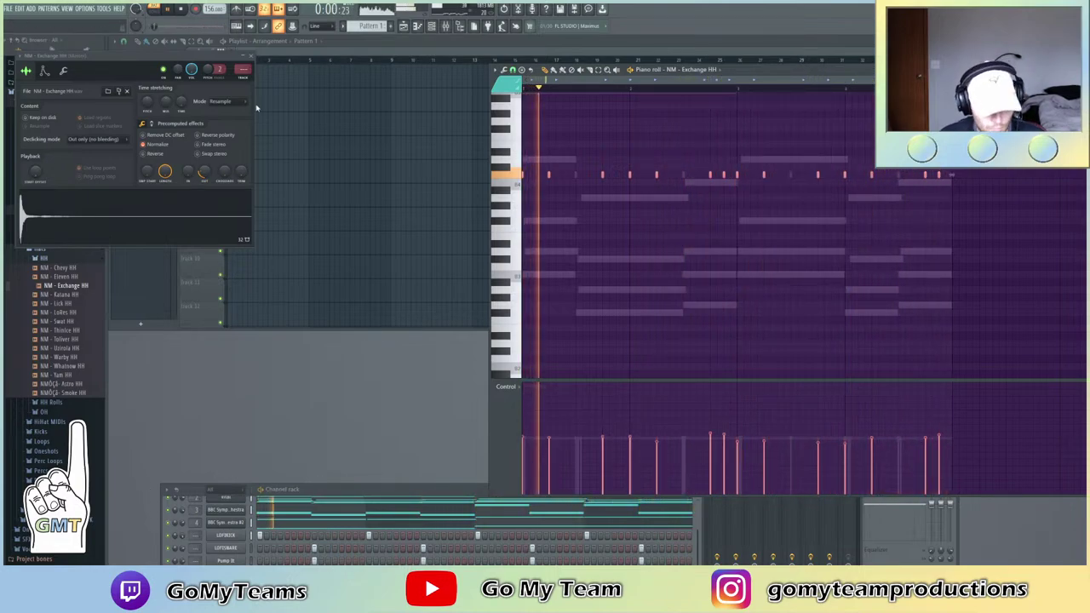
click(249, 56)
Add rio - understand crash from the RIO DRUMKIT's Open Hats _ Crashes folder as a channel and place it on the pattern's first step
scroll(68, 295, up, 3)
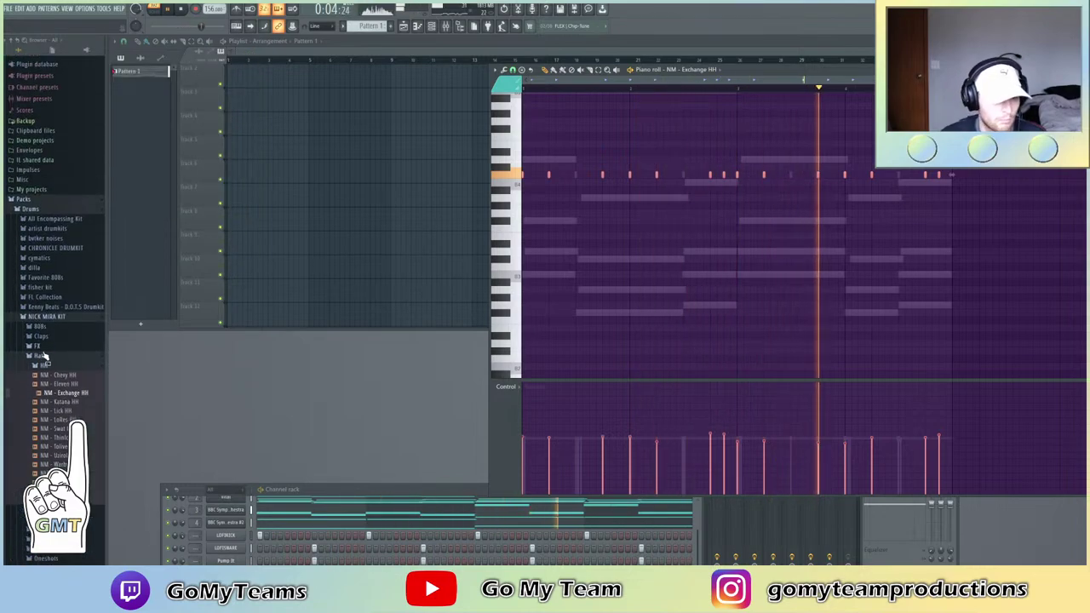
click(42, 356)
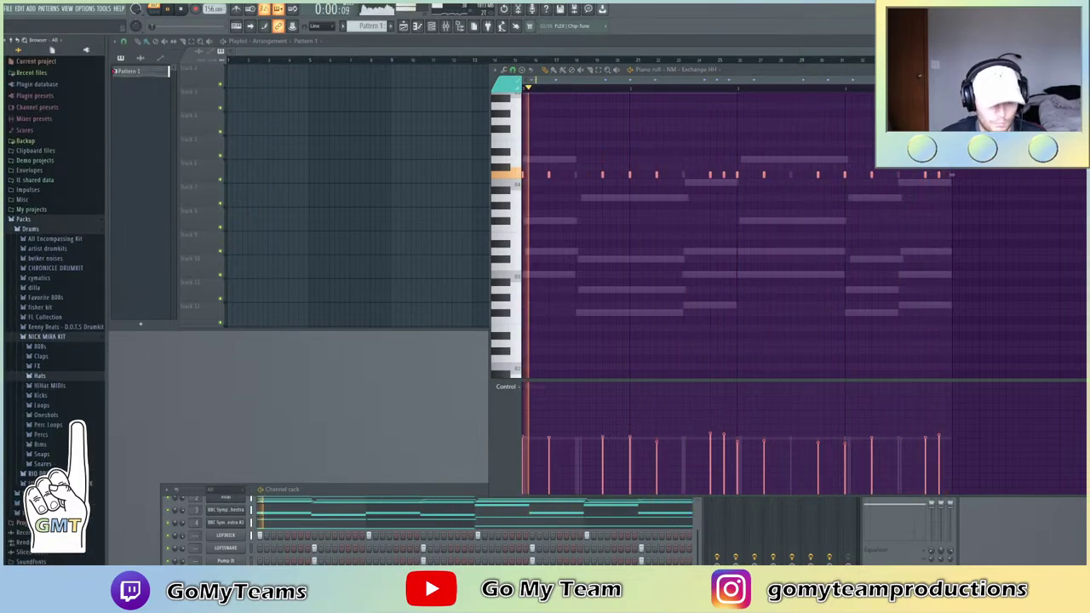
click(65, 474)
click(66, 434)
click(67, 353)
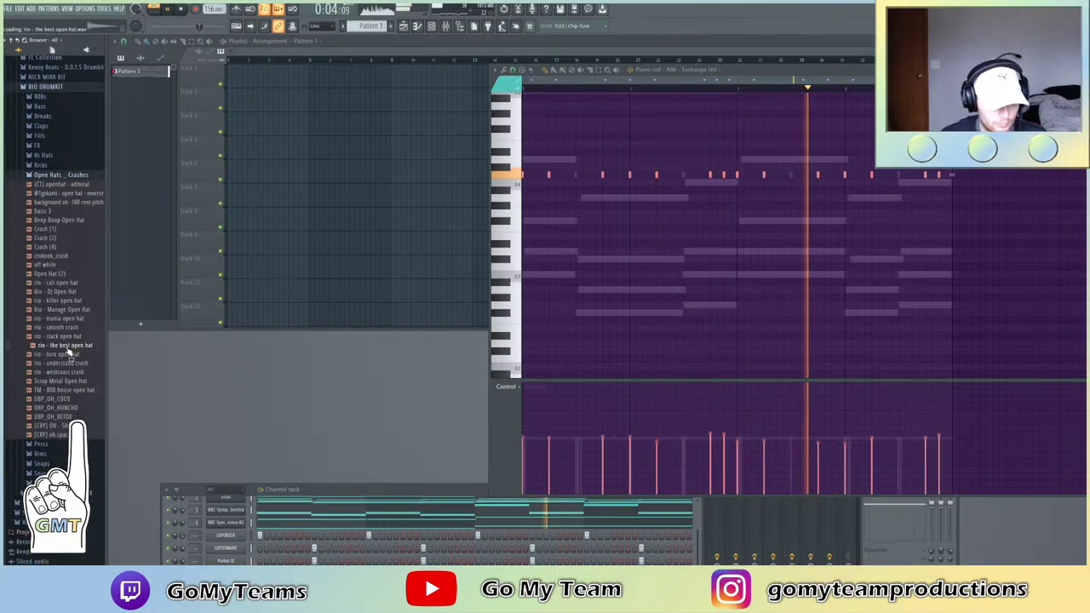
click(75, 372)
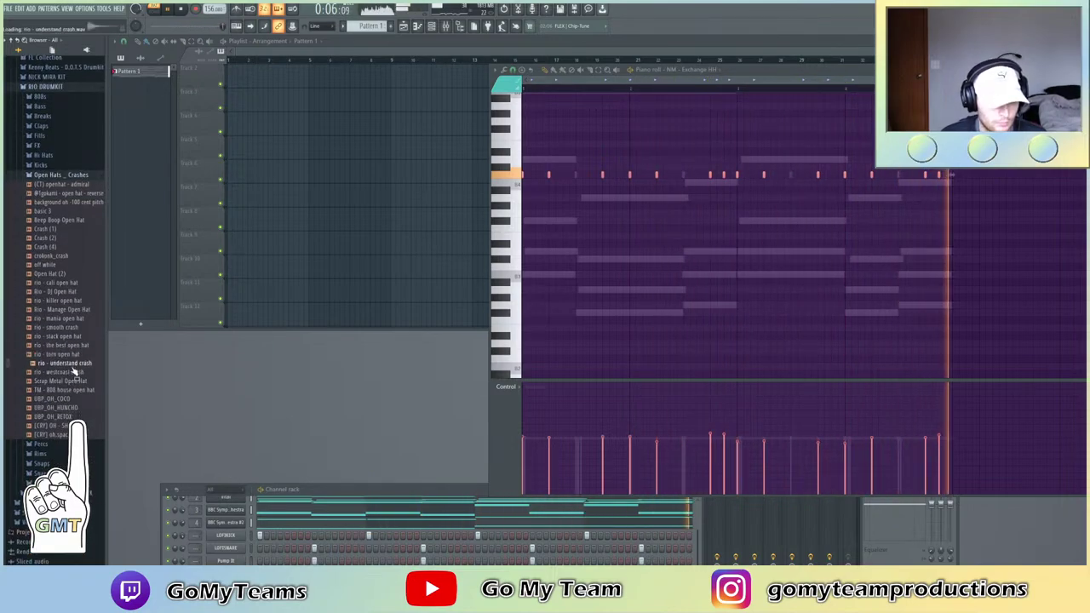
click(72, 390)
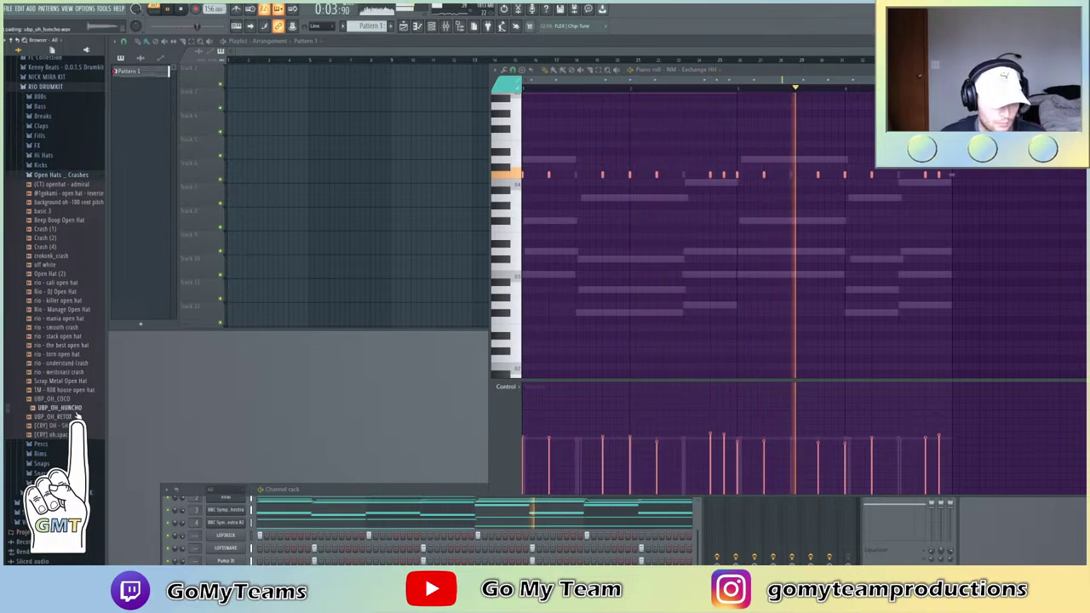
click(82, 400)
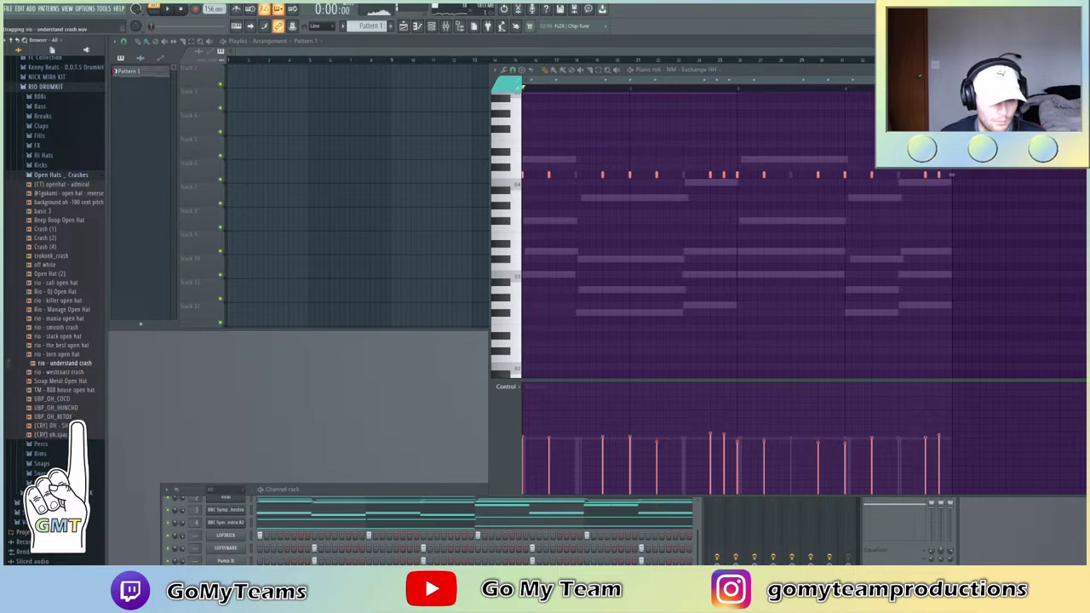
drag(65, 364, 225, 560)
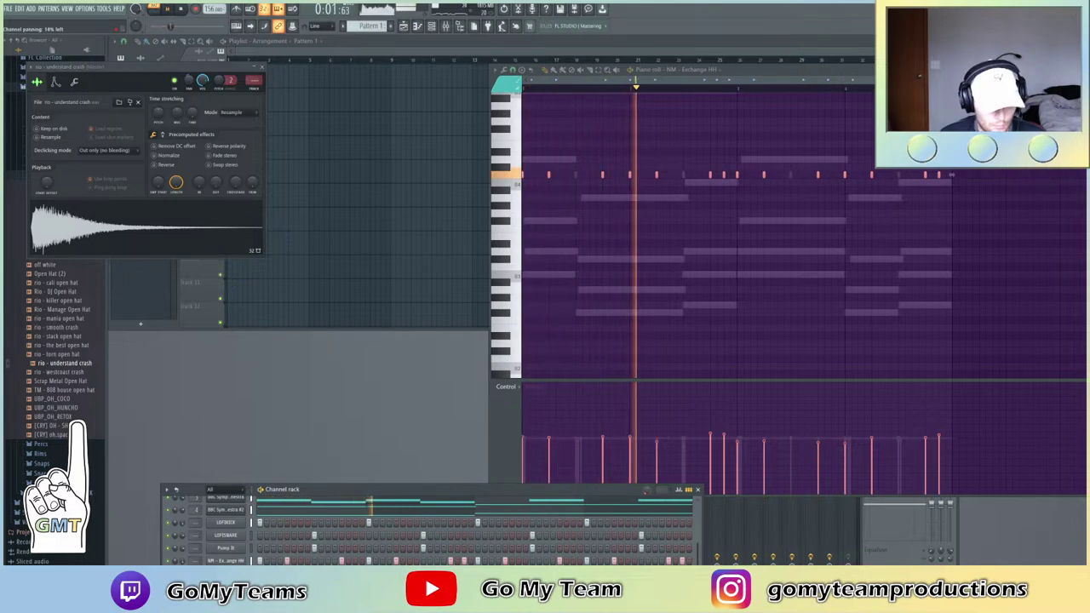
key(space)
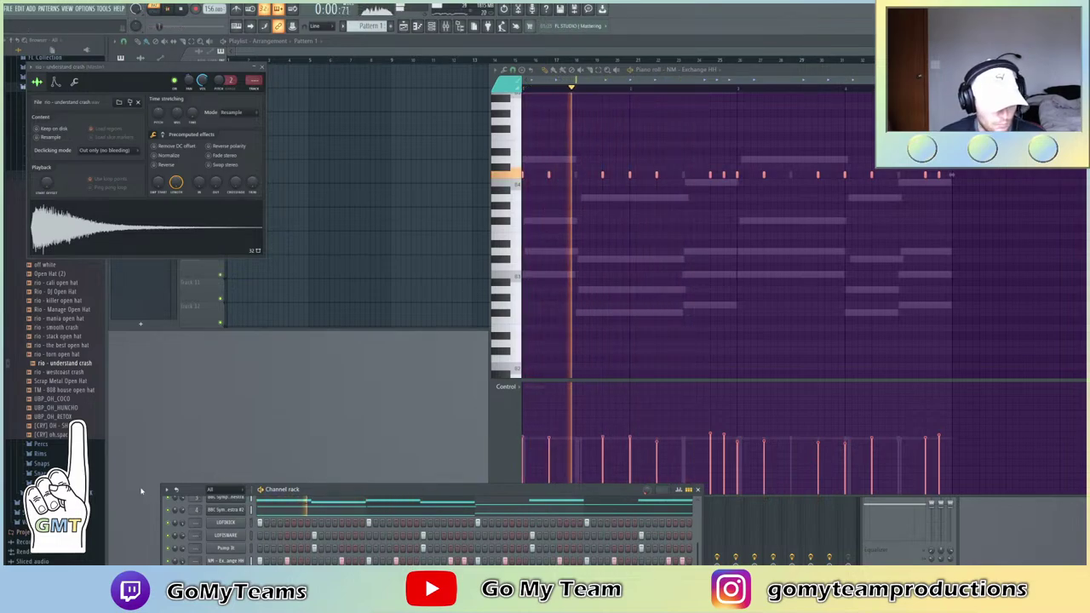
click(262, 67)
Try rio - killer open hat as a new channel, testing hits in the step sequencer during playback
scroll(64, 381, up, 4)
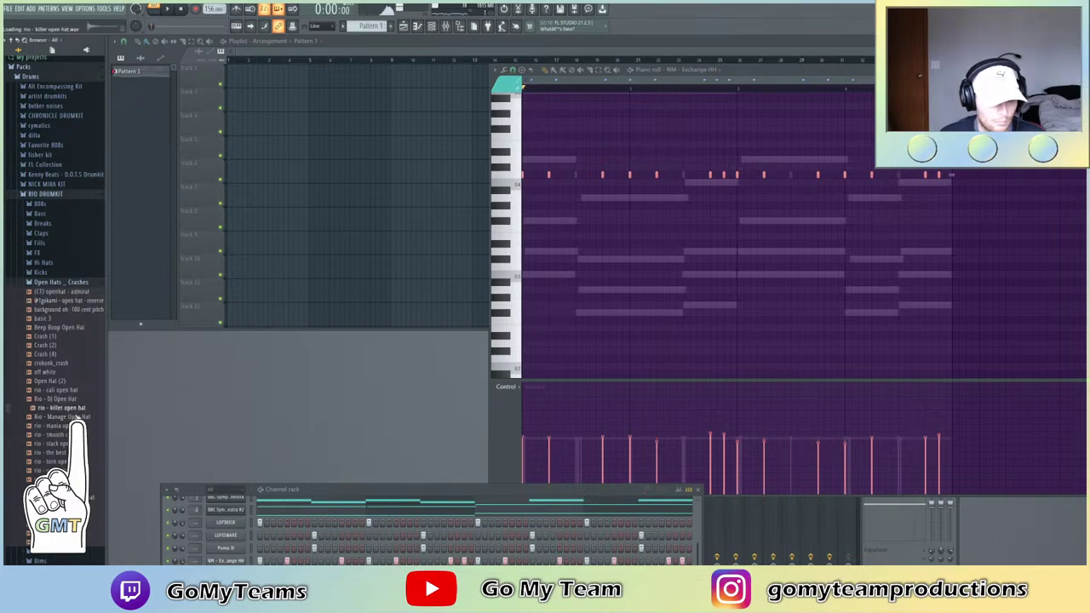
drag(61, 407, 281, 586)
drag(333, 491, 324, 392)
key(space)
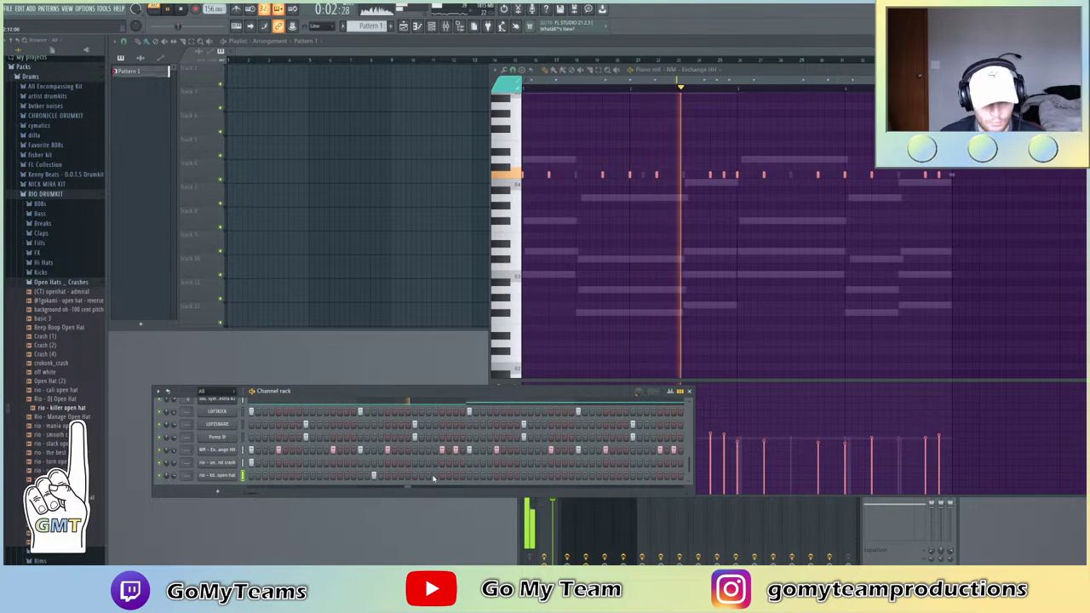
key(space)
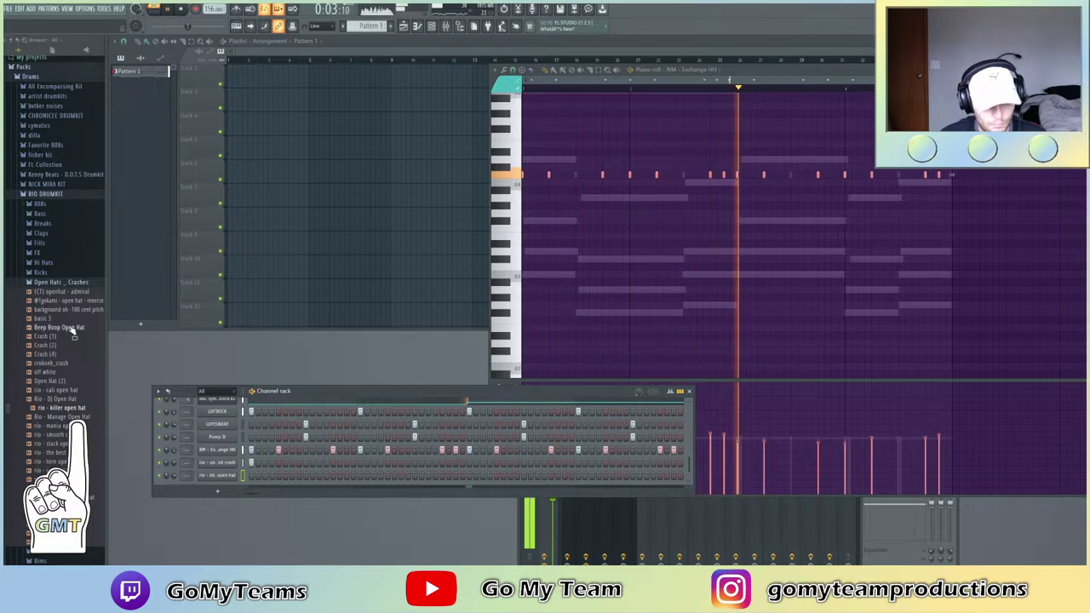
Load Dusty Sticks from the All Encompassing Kit's SmallPerc folder into the open hat channel and place hits in the first two bars
click(51, 195)
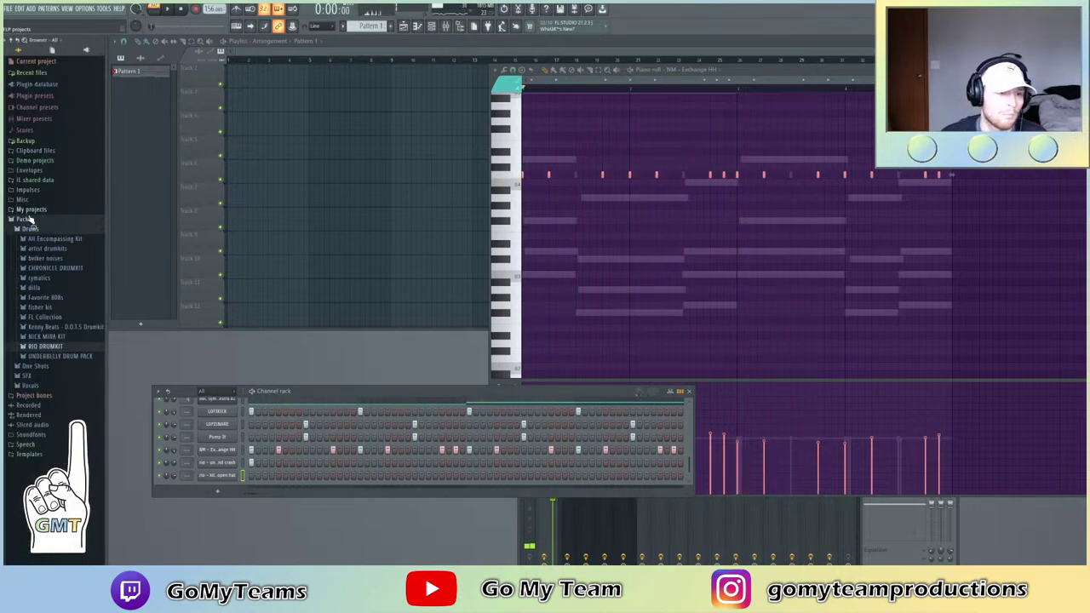
click(62, 240)
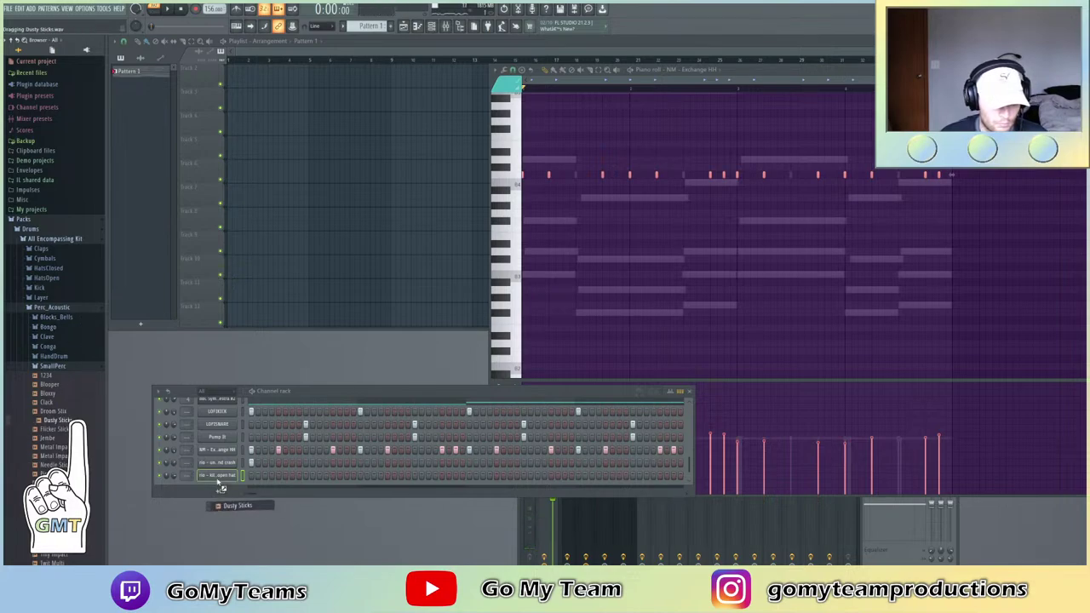
drag(219, 483, 219, 482)
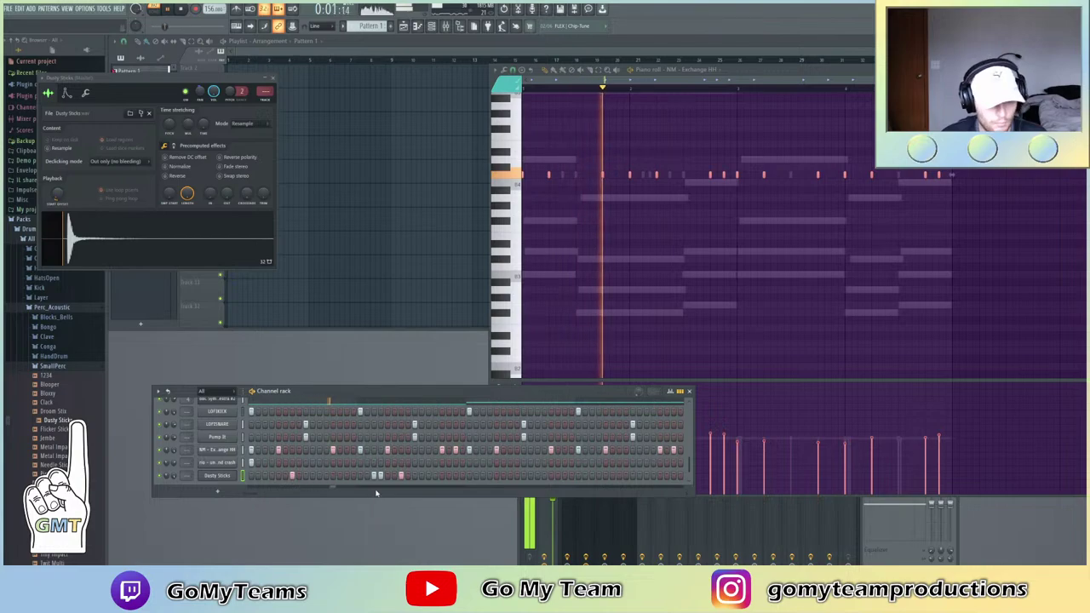
Repeat the Dusty Sticks hits in the last two bars of the pattern and vary the hits' velocities in the piano roll
click(509, 476)
click(619, 475)
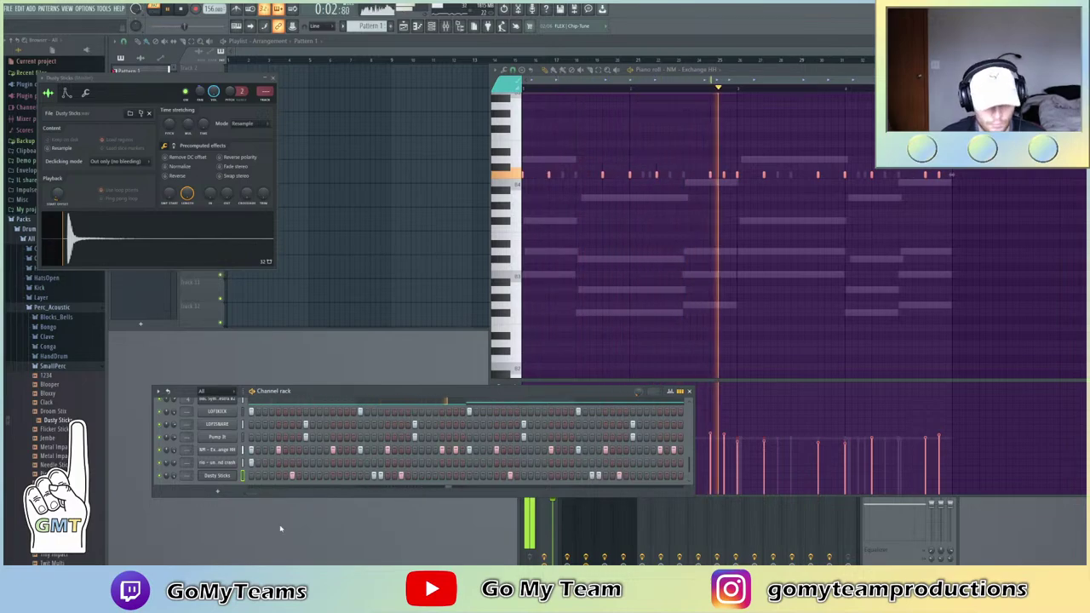
right_click(243, 474)
click(255, 475)
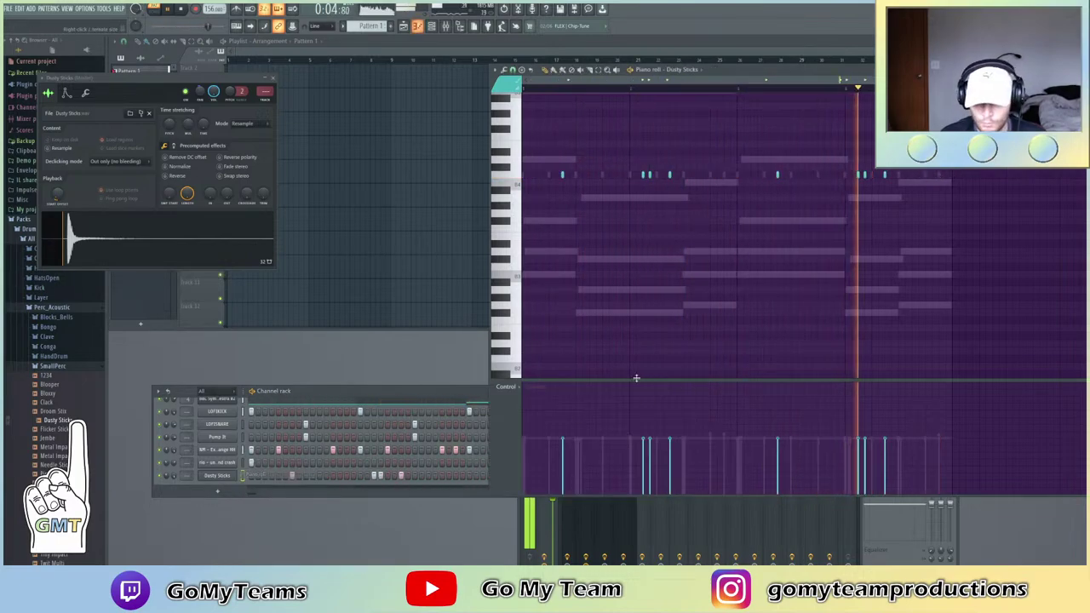
click(508, 387)
click(516, 412)
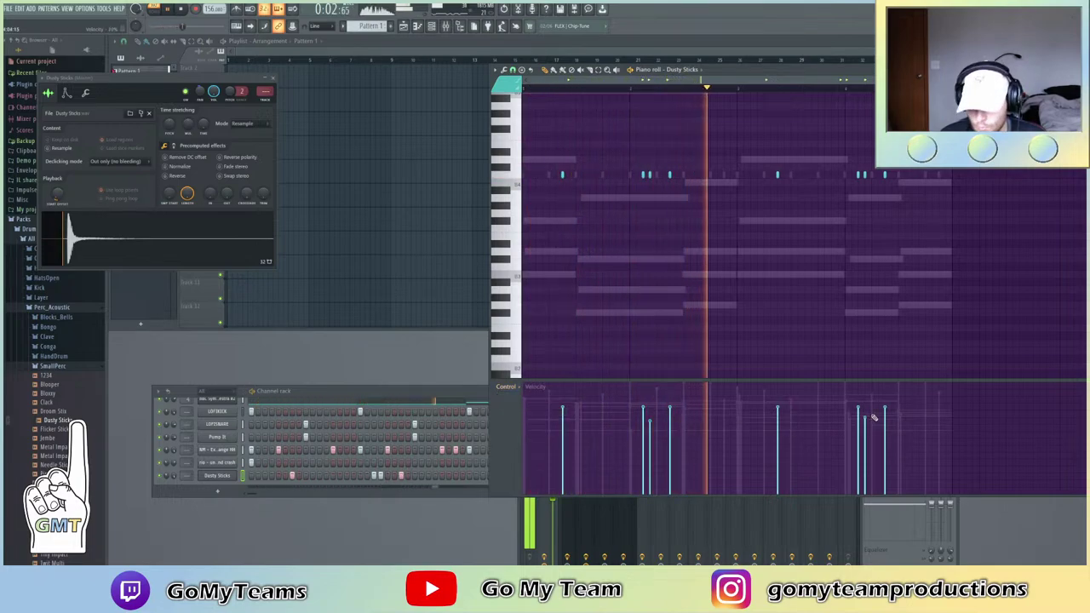
click(670, 396)
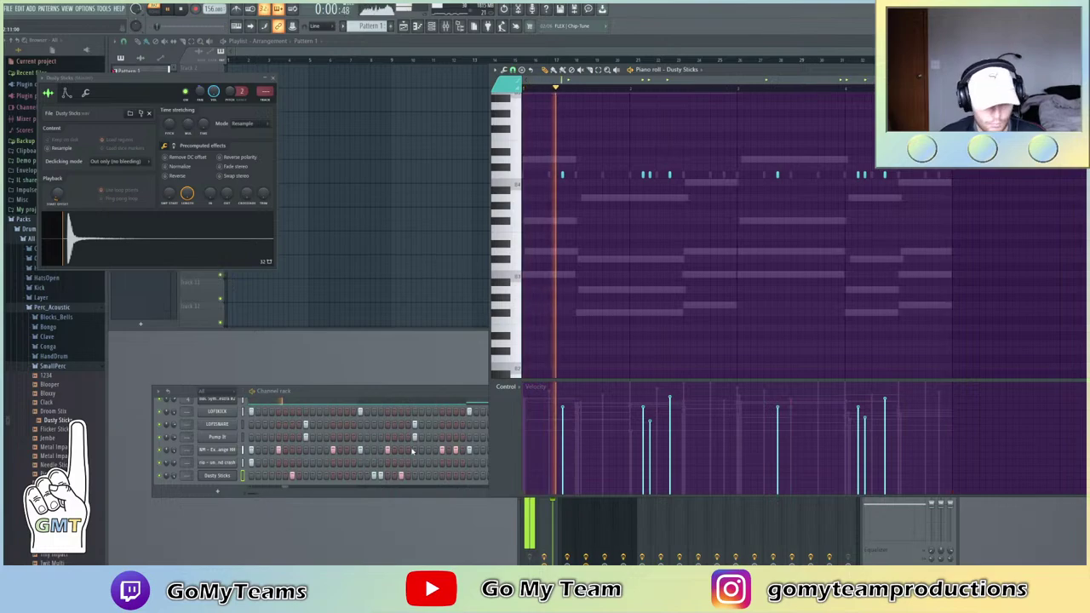
Replace the Dusty Sticks sample with Droom Stix and add two longer notes at the end of the last bar
key(space)
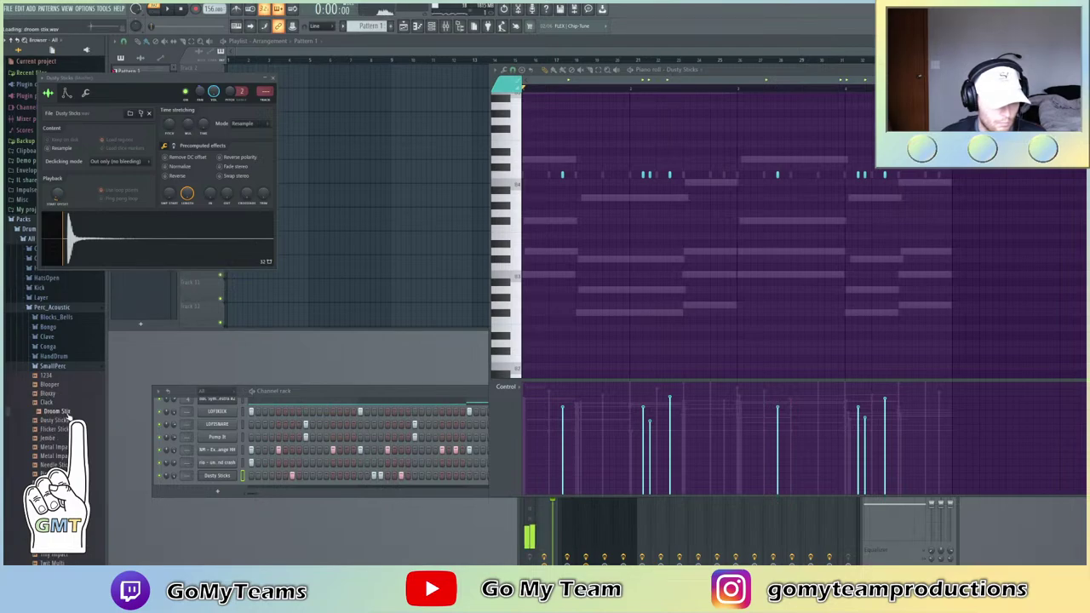
drag(219, 479, 227, 476)
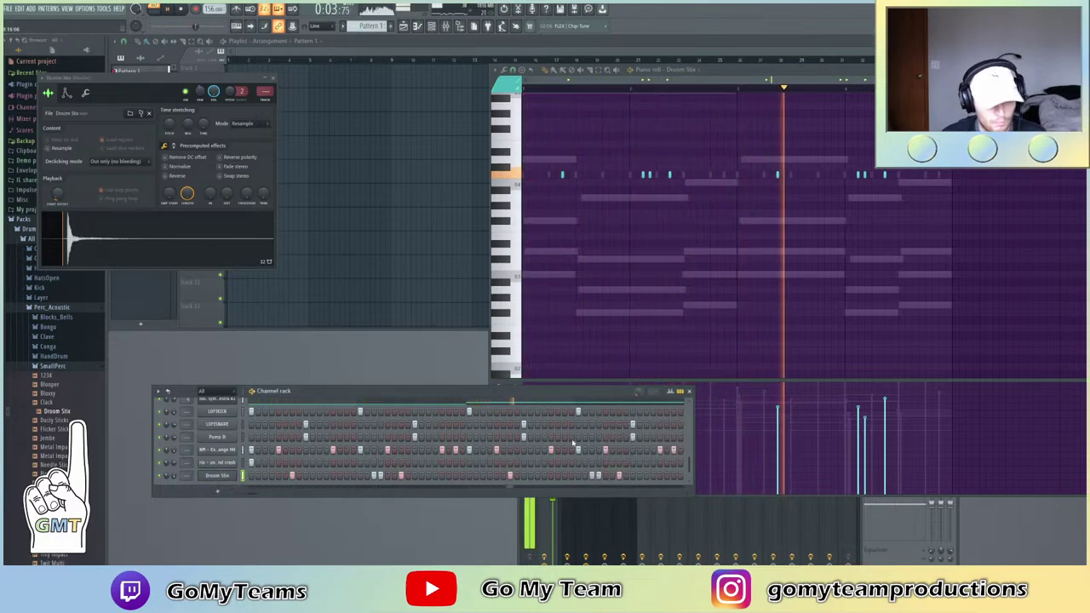
click(937, 175)
key(space)
key(space)
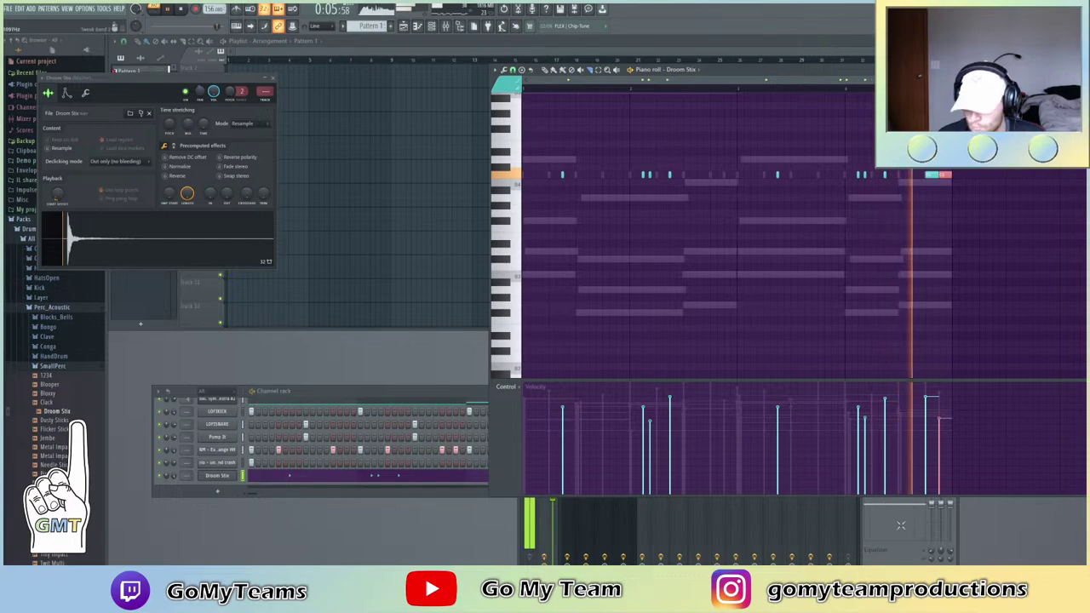
key(F6)
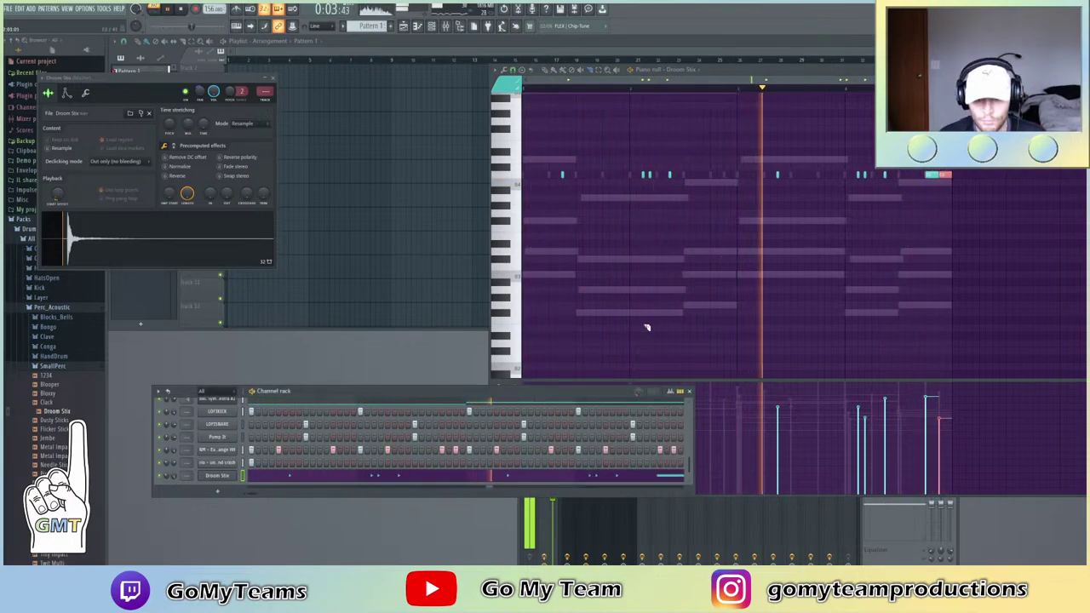
Switch the piano roll's note property to Pan and pan the Droom Stix hits by varying amounts to opposite sides
click(706, 74)
click(502, 389)
click(532, 404)
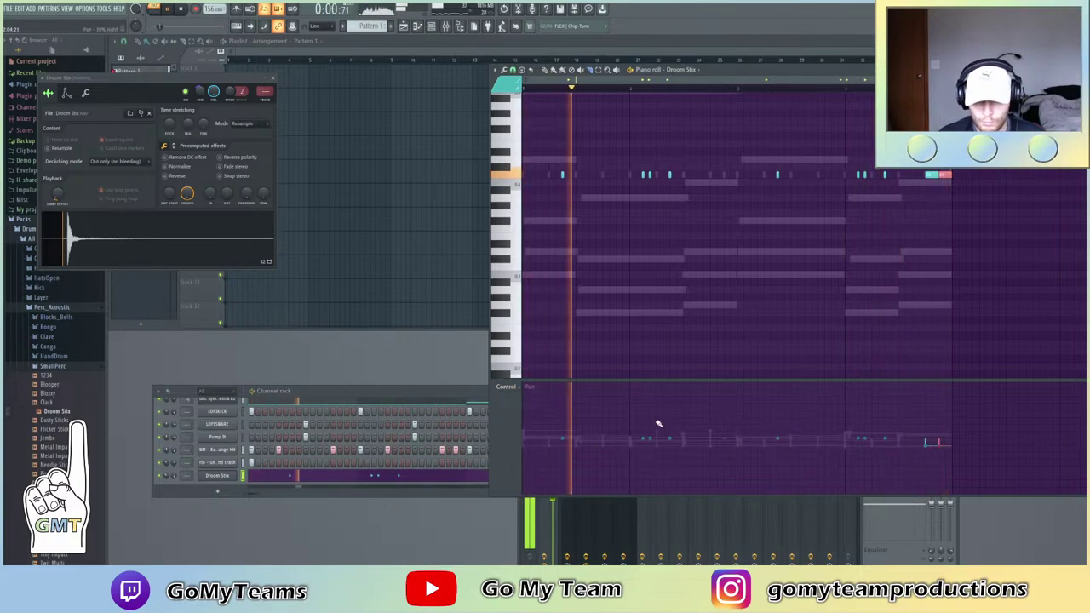
key(ctrl+a)
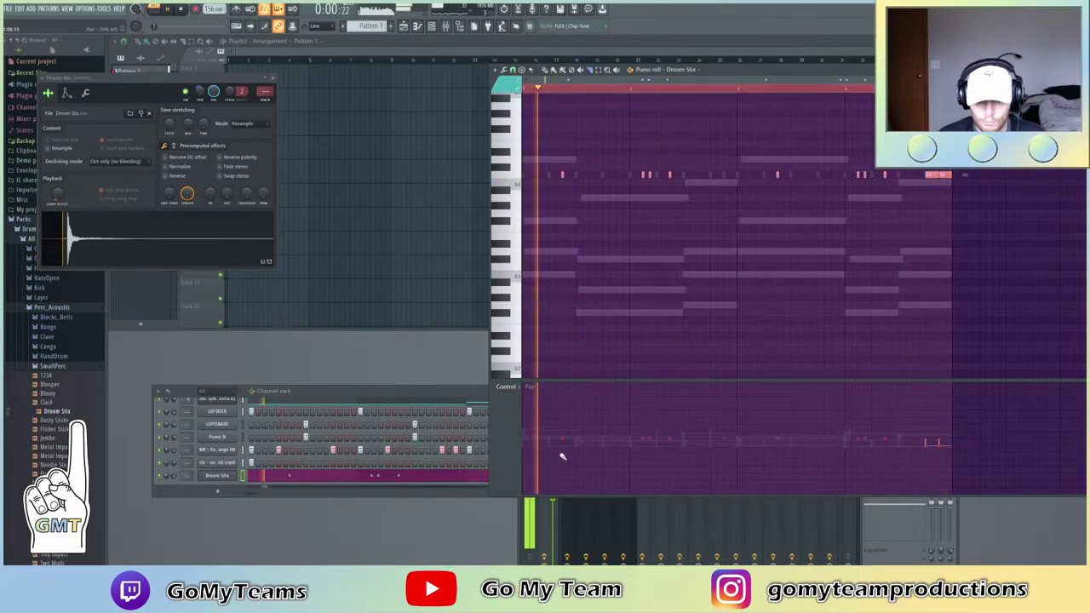
key(space)
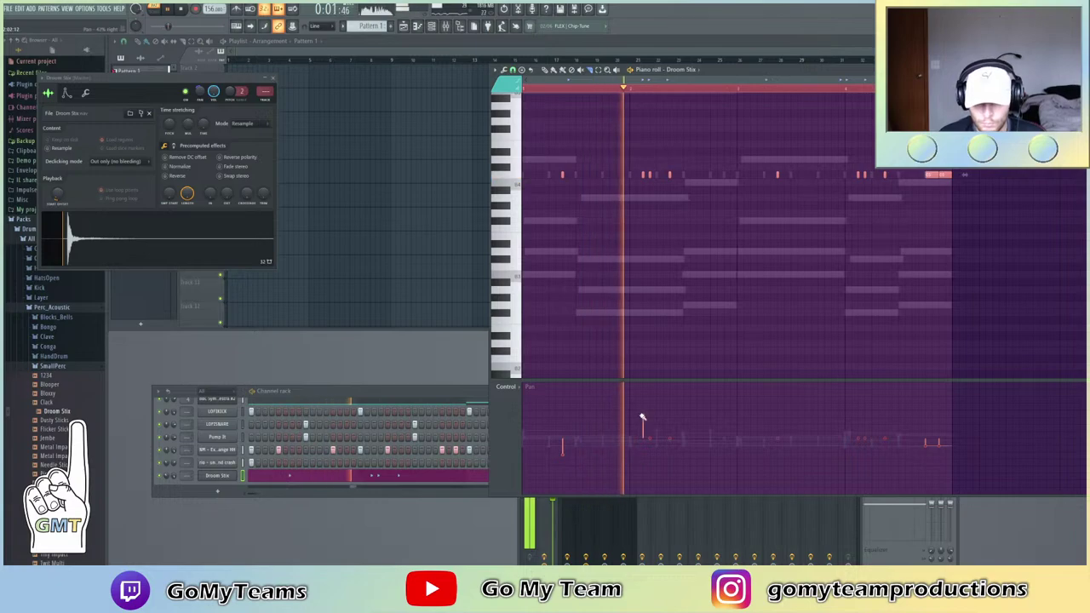
click(671, 462)
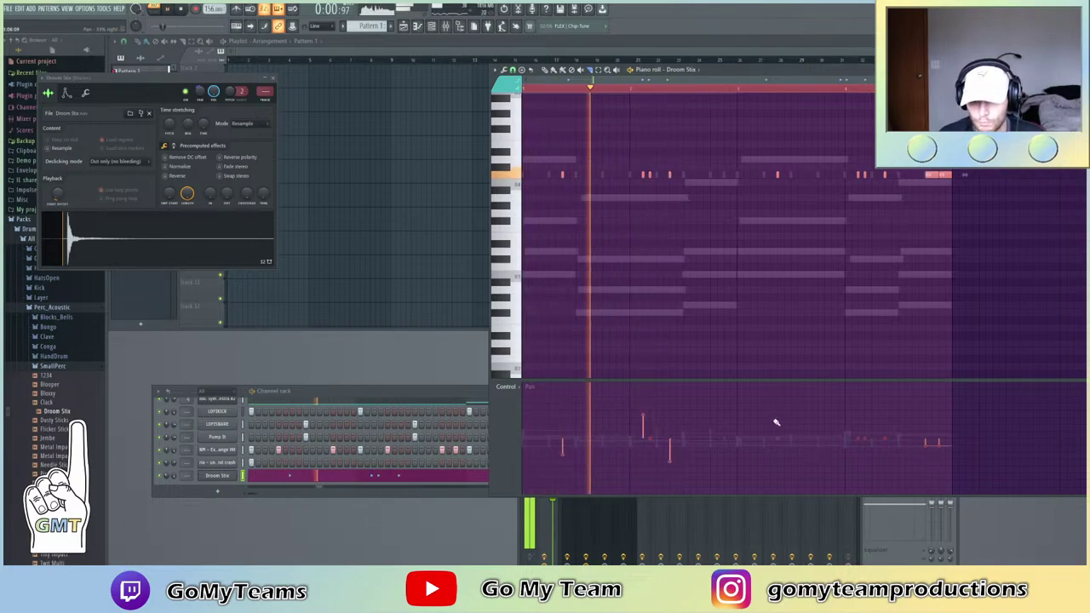
click(778, 447)
click(857, 424)
click(865, 461)
click(885, 433)
click(926, 474)
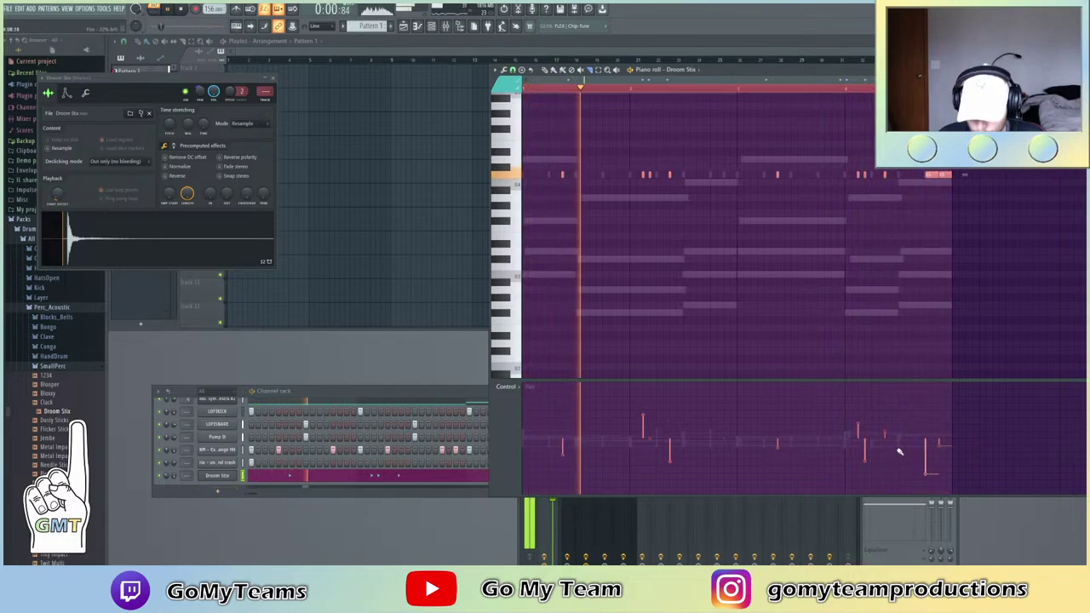
Rework the panning of the last two Droom Stix notes so they sit on opposite sides
click(940, 429)
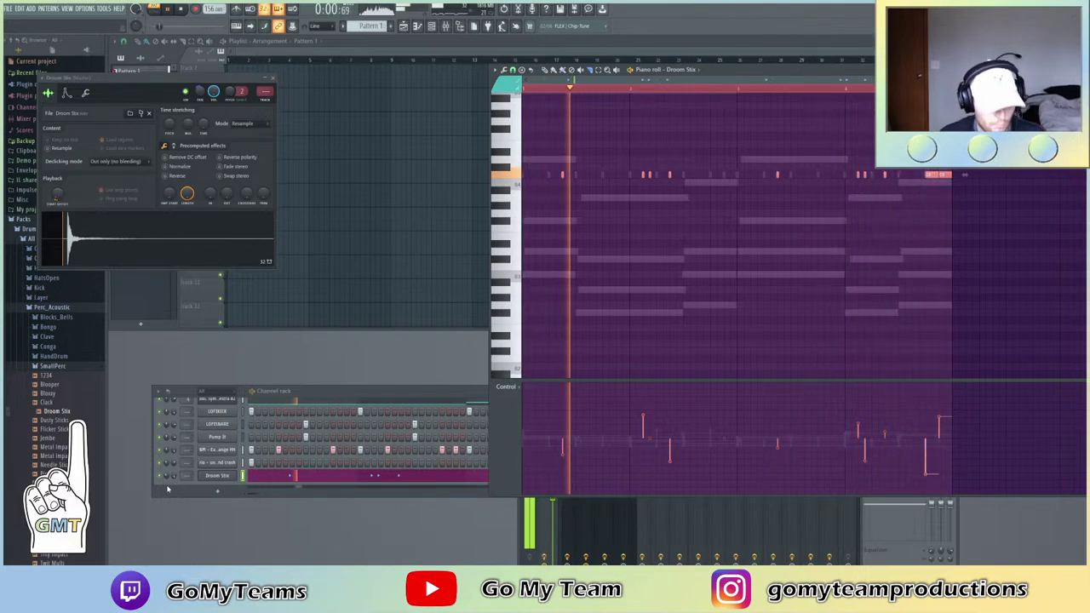
click(942, 439)
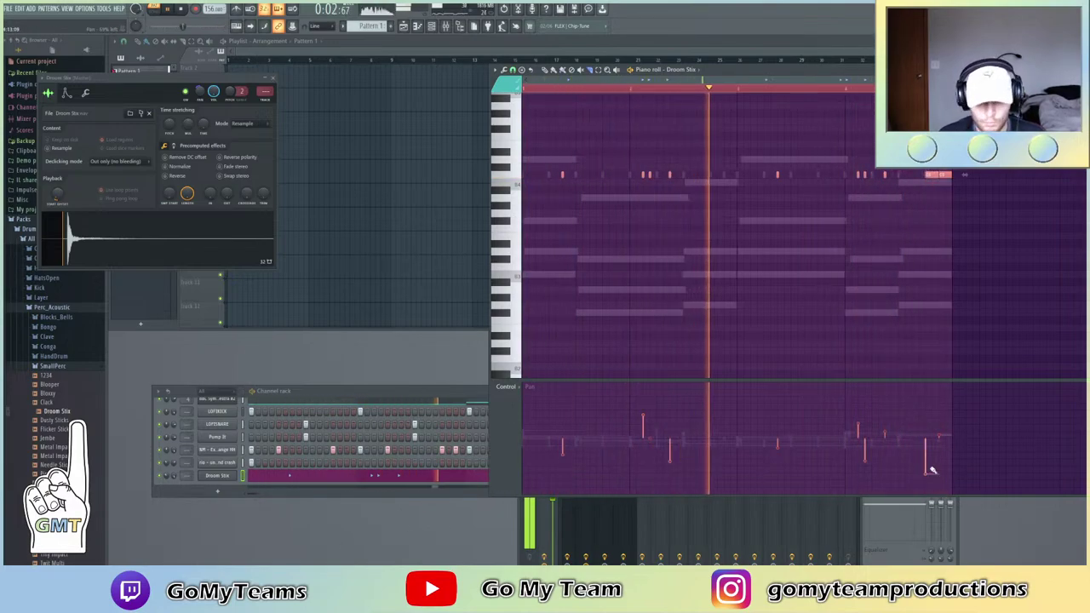
click(941, 417)
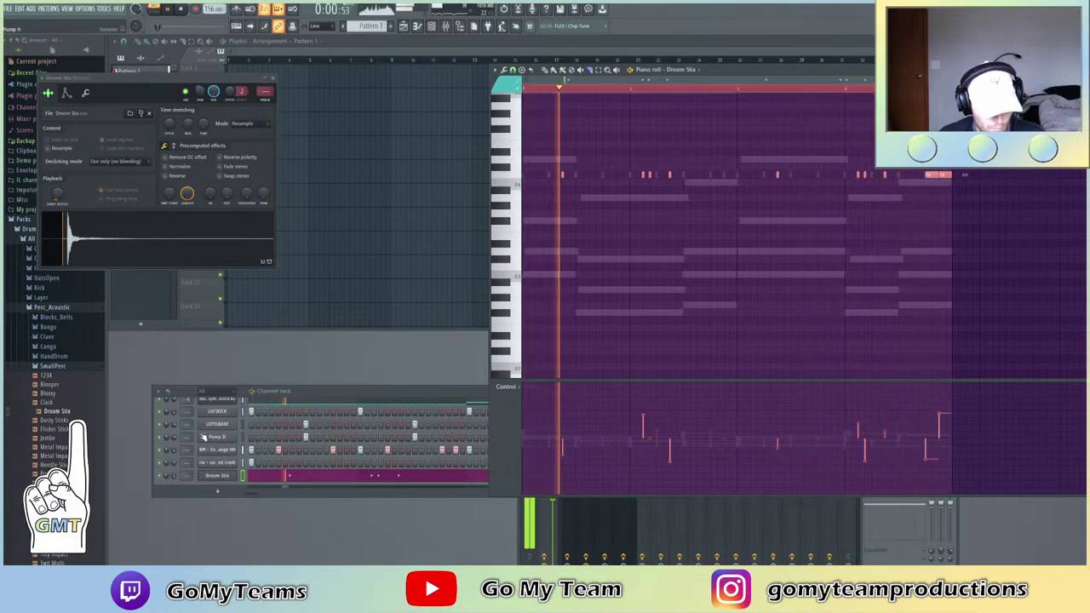
Check the miscellaneous functions of the Droom Stix sampler, including its root note keyboard, and close it
click(272, 79)
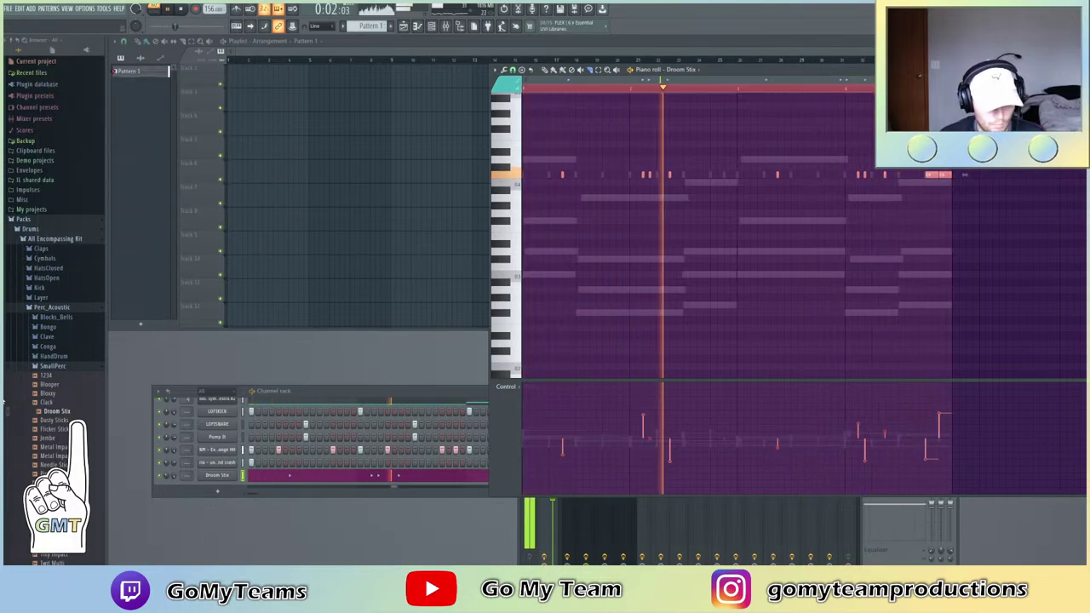
click(218, 476)
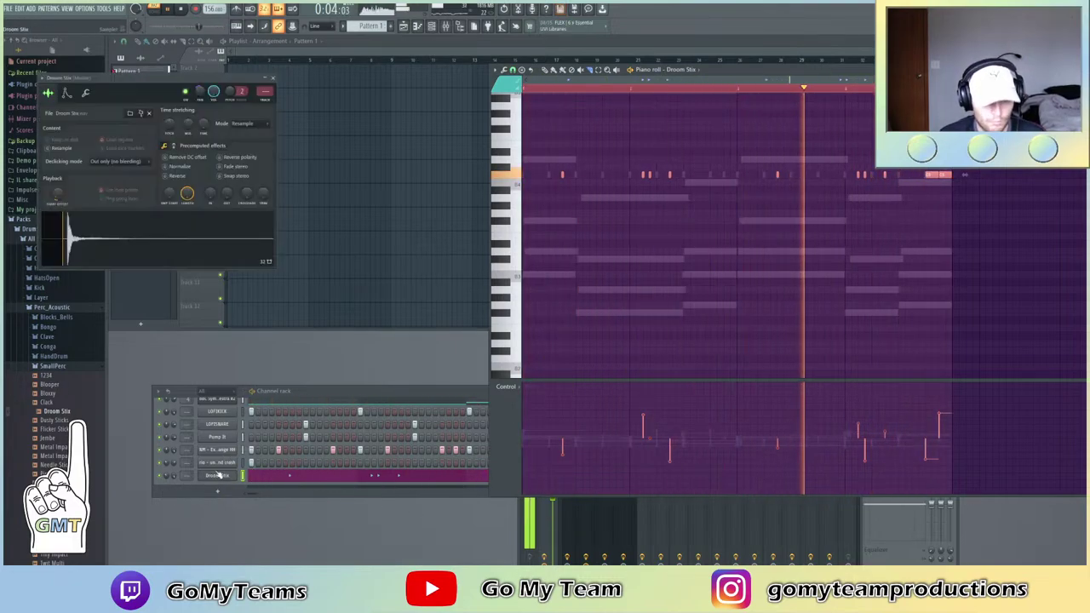
click(85, 92)
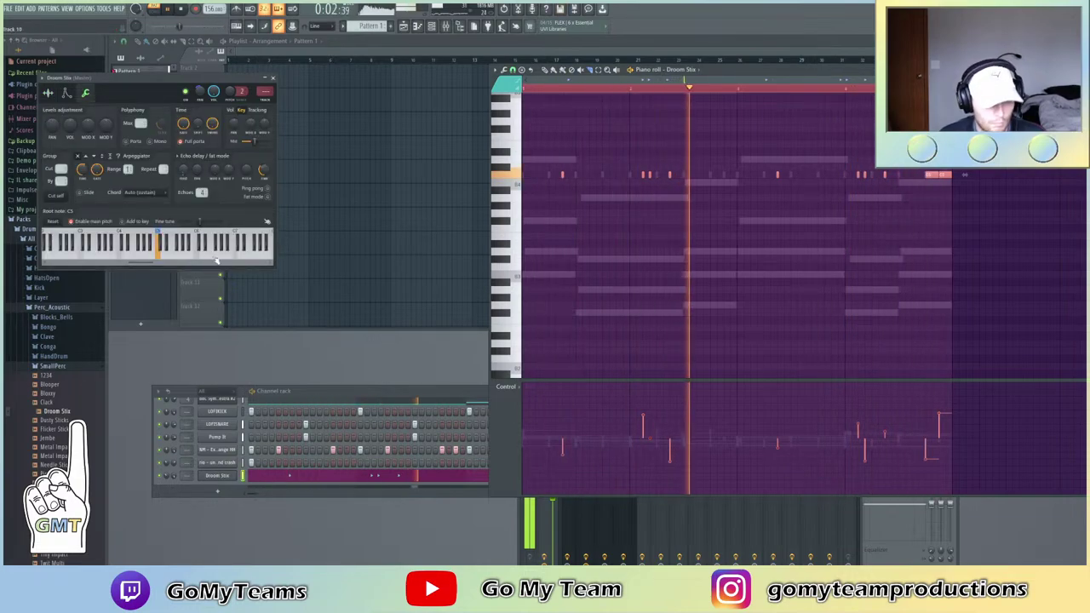
click(274, 78)
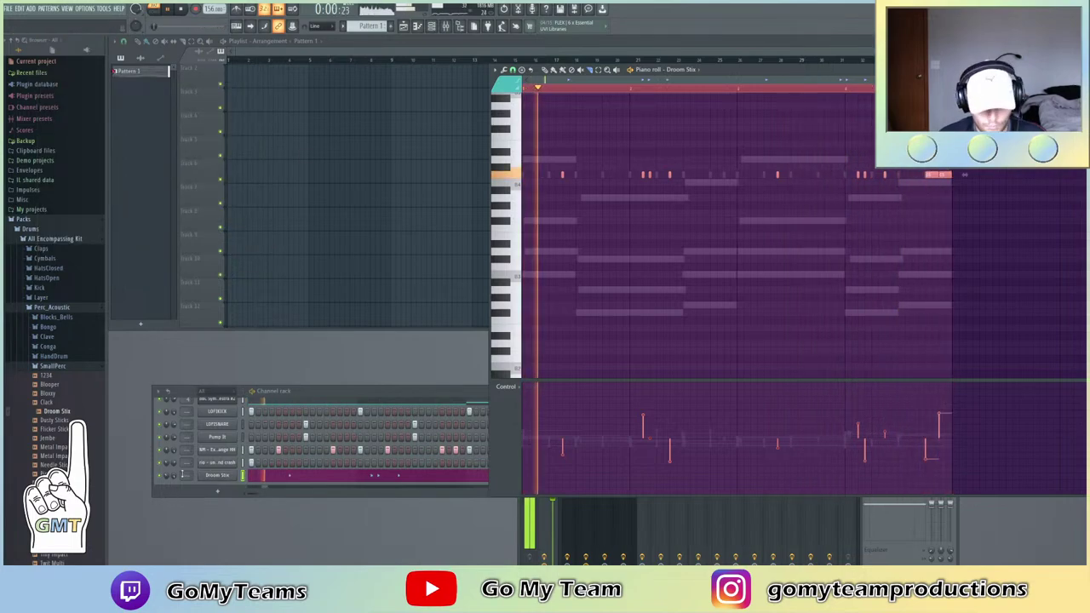
Select all channels, route them to individual mixer tracks starting from the LABS track, and start playback
scroll(214, 465, up, 4)
key(ctrl+s)
double_click(242, 413)
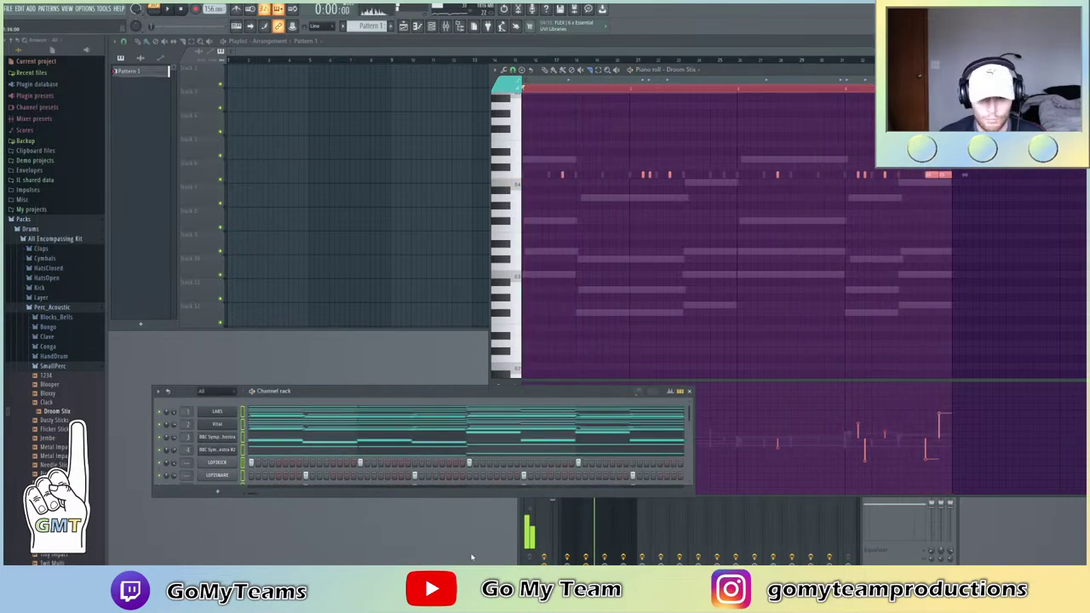
key(F9)
right_click(570, 404)
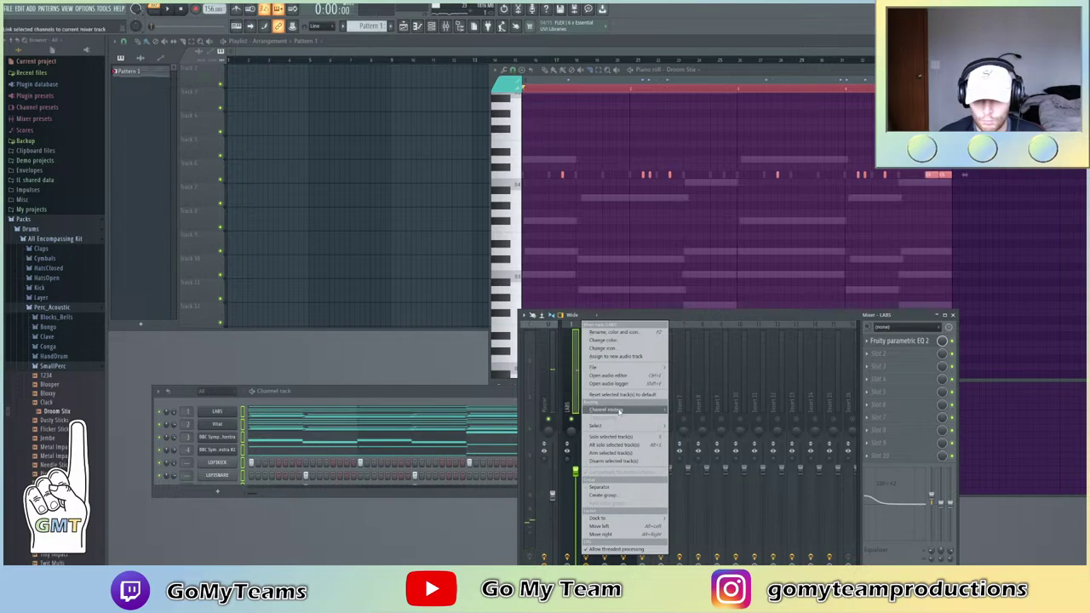
click(705, 417)
key(space)
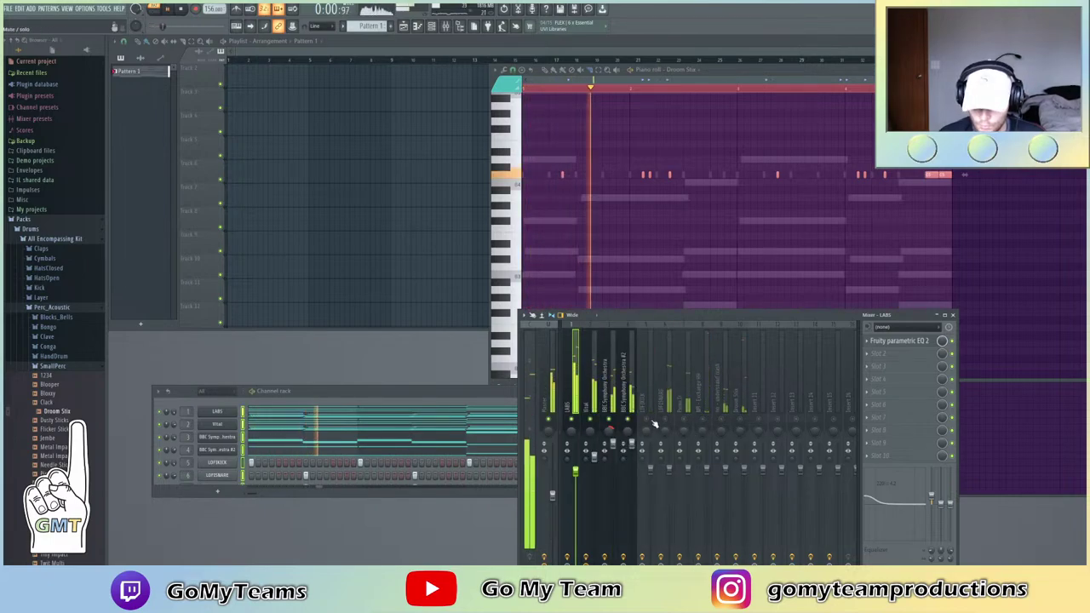
Balance the mixer tracks during playback by raising the snare and crash faders and panning the crash off-centre
click(671, 423)
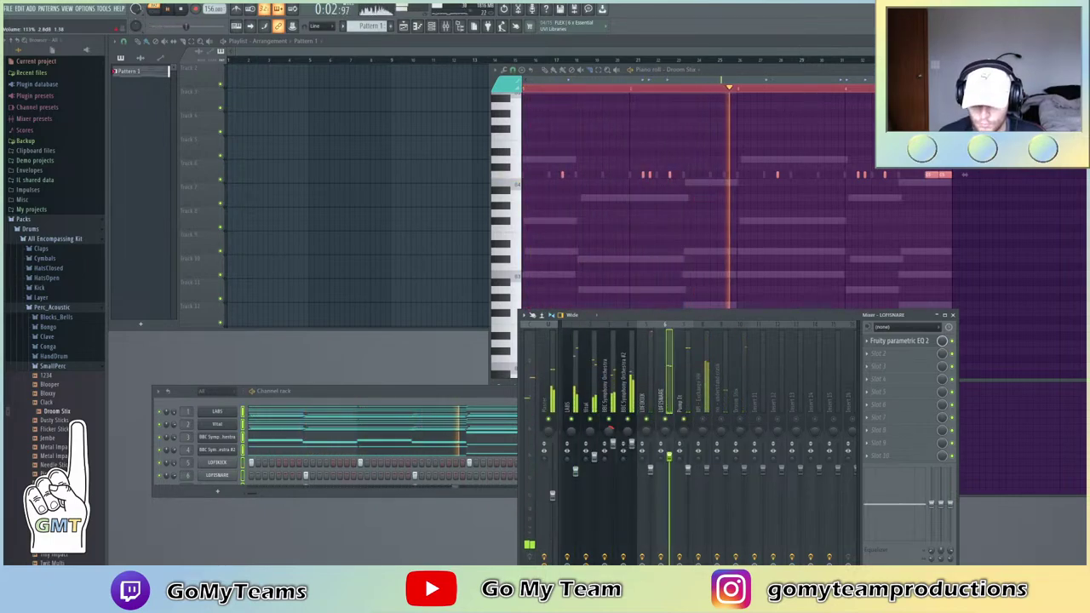
click(706, 425)
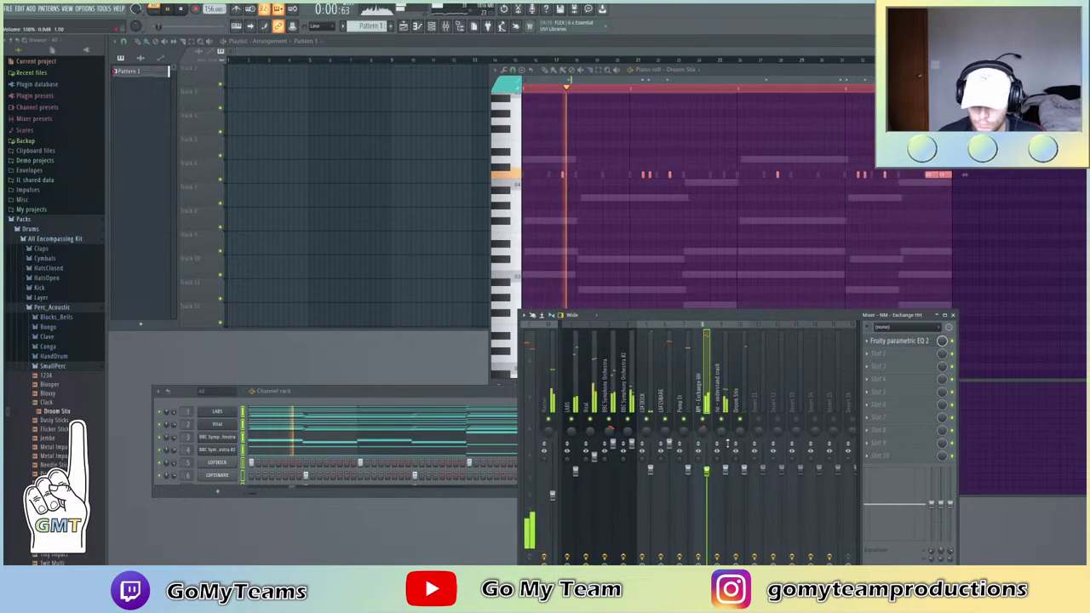
click(726, 439)
drag(721, 431, 726, 448)
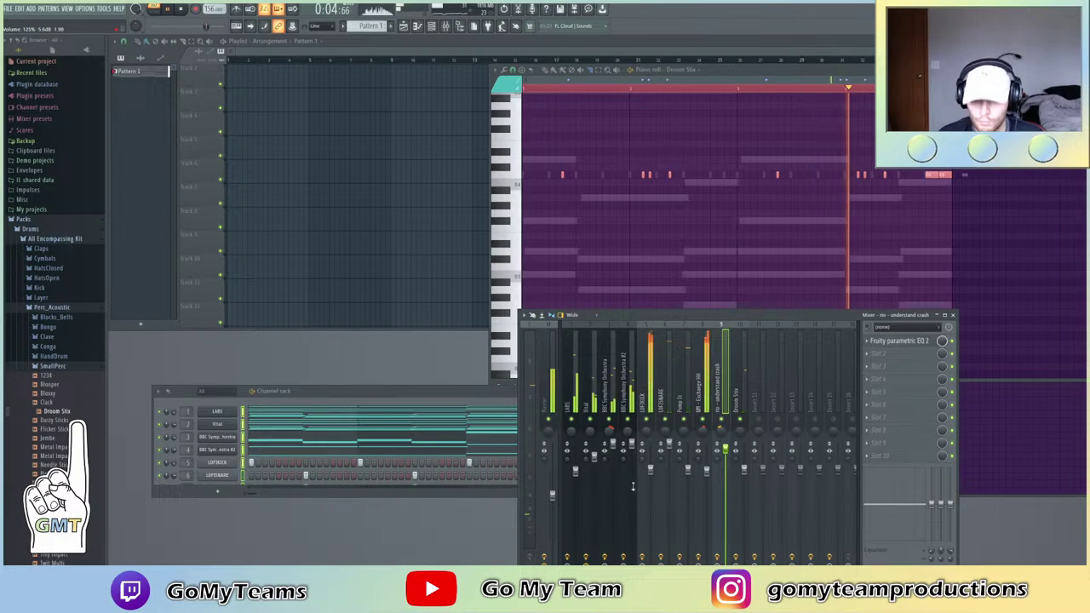
click(631, 443)
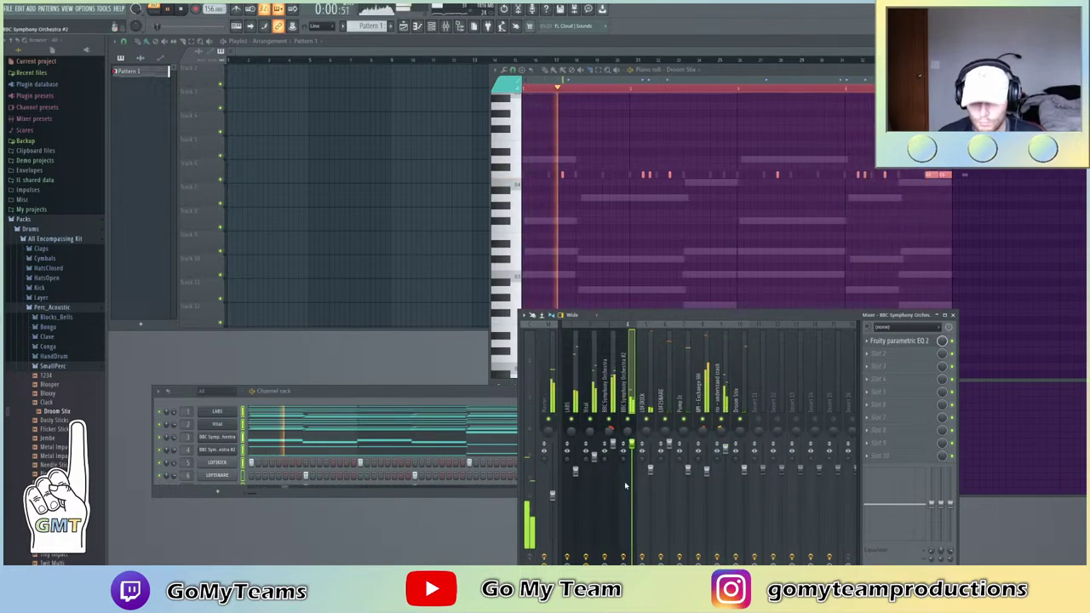
click(668, 467)
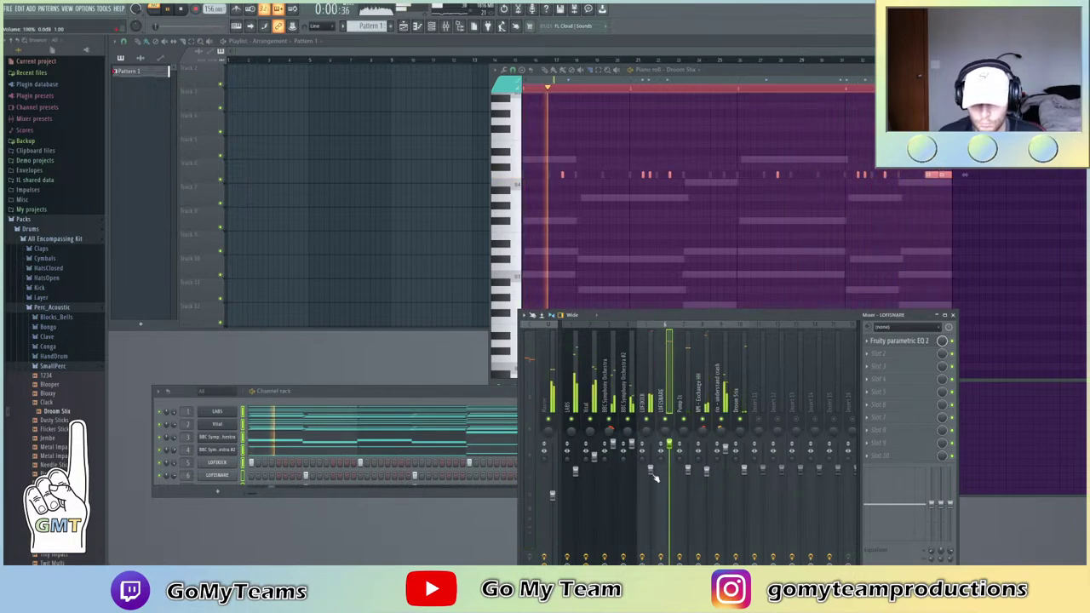
click(648, 466)
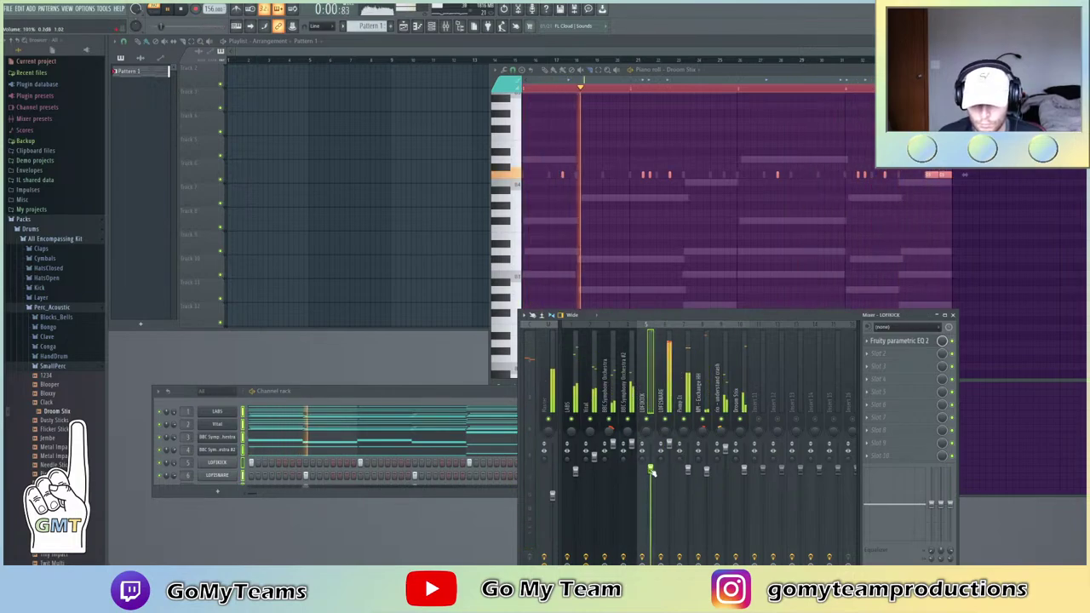
Add Fruity Reeverb 2 with the Drum Room preset to the Droom Stix mixer track and reduce the effect's mix level
click(742, 466)
click(929, 353)
mouse_move(931, 365)
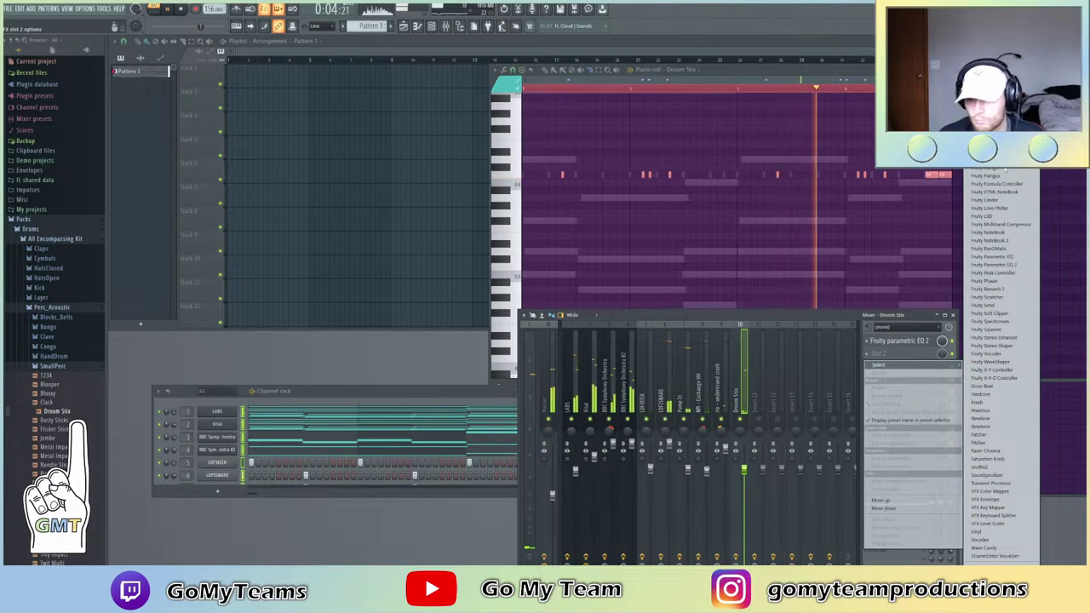
click(988, 288)
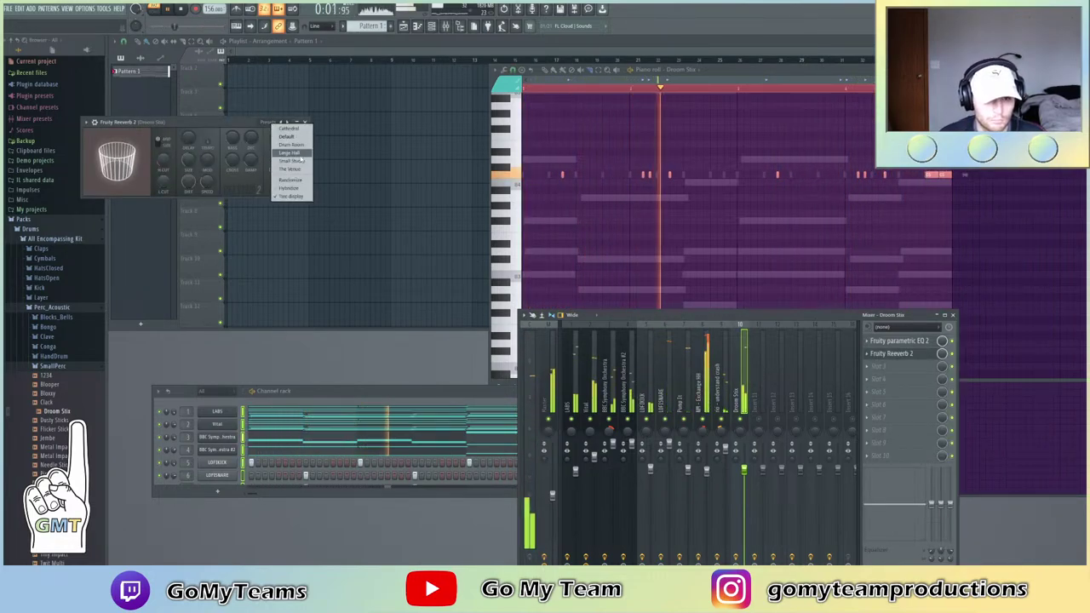
click(290, 145)
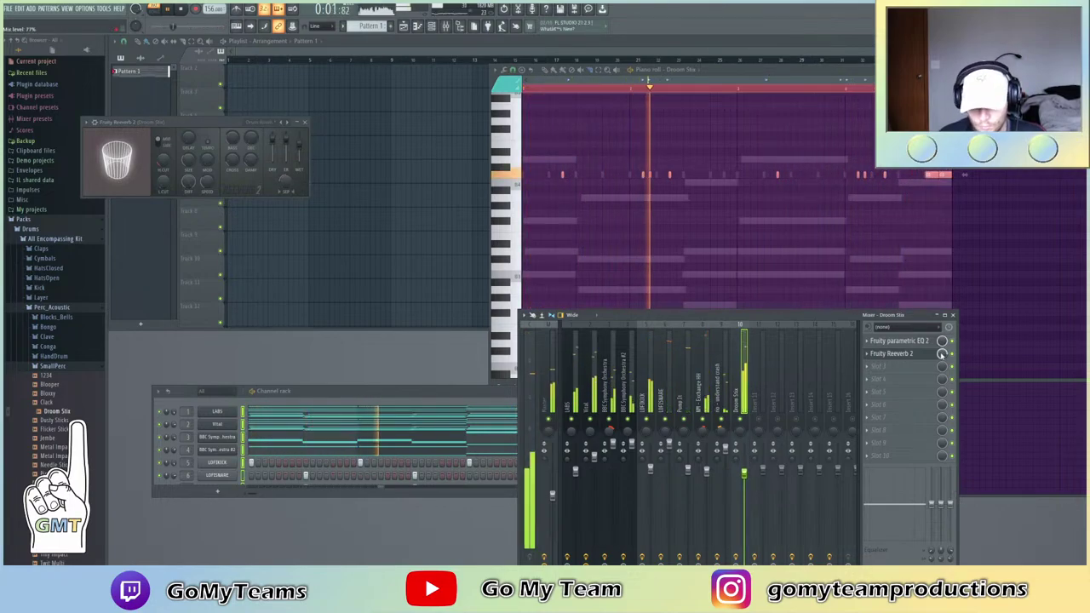
click(304, 121)
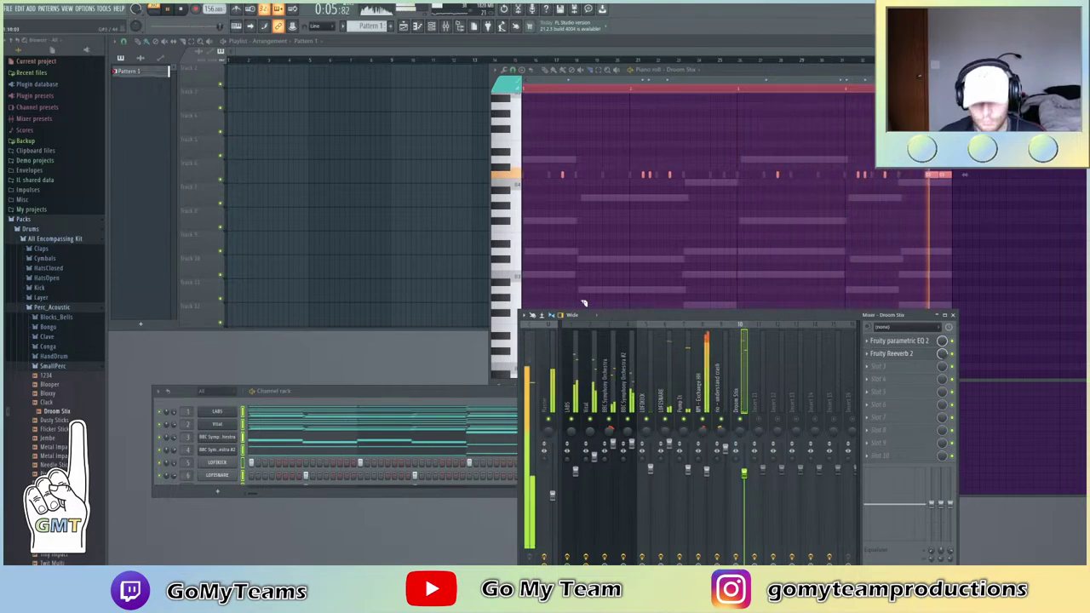
Adjust the channel volumes of the BBC Symphony Orchestra layers during playback
scroll(215, 443, down, 4)
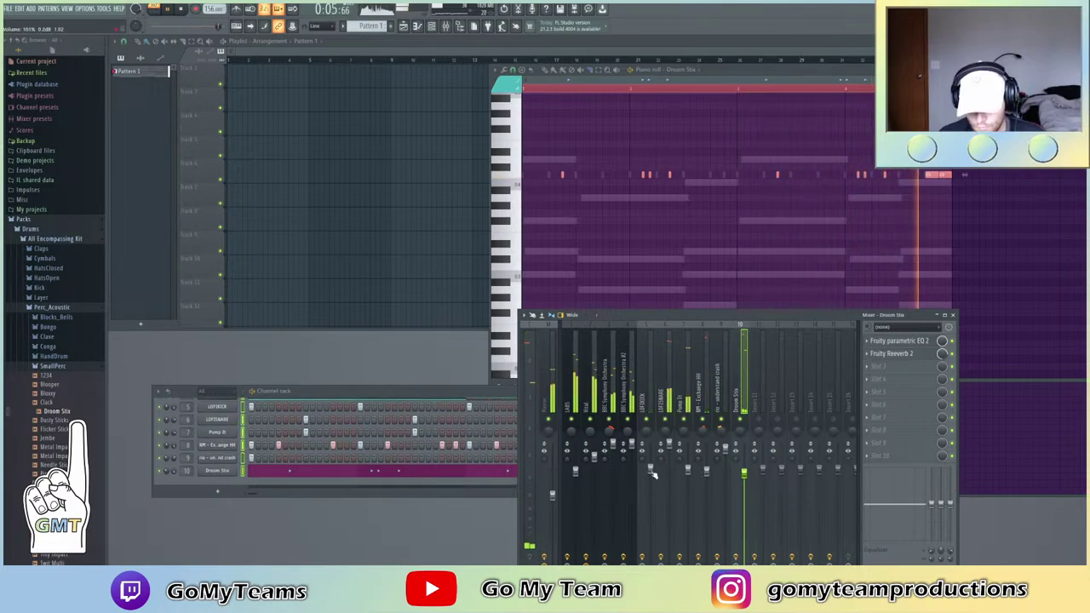
click(629, 455)
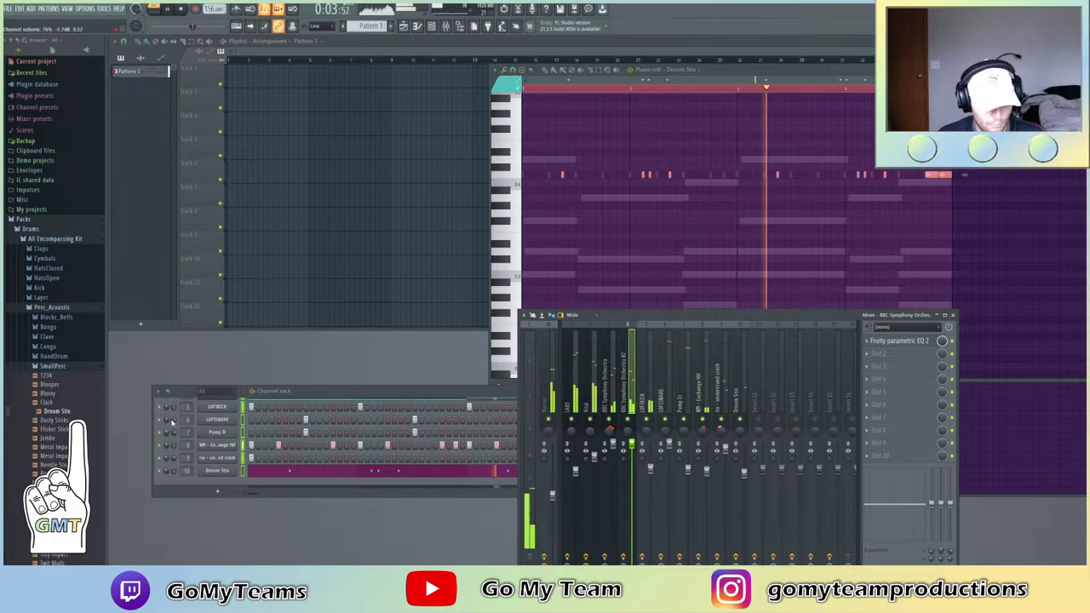
scroll(205, 452, up, 1)
scroll(205, 453, up, 1)
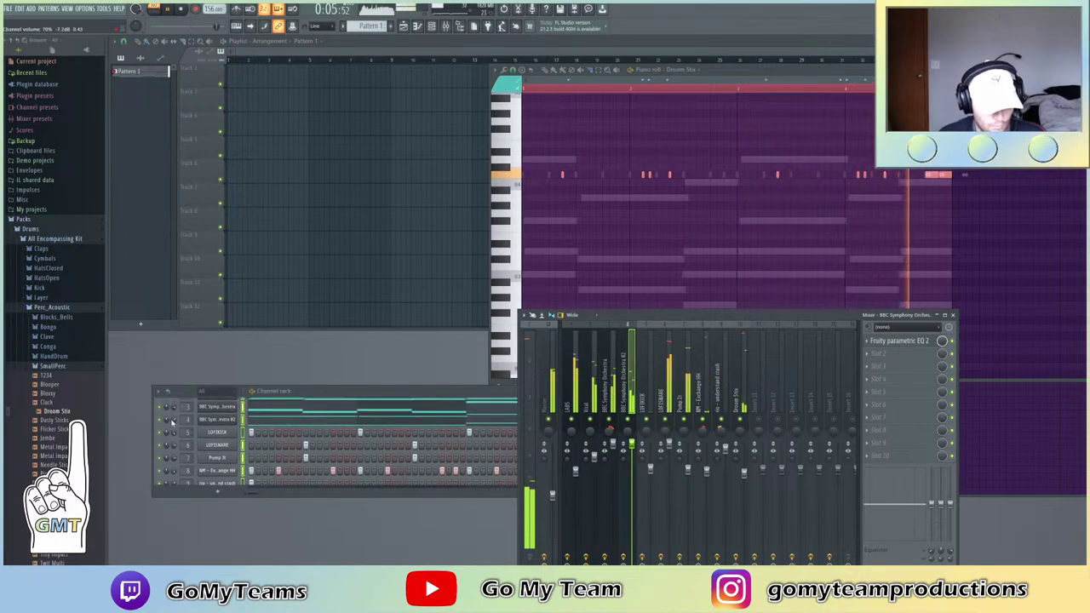
drag(175, 405, 176, 423)
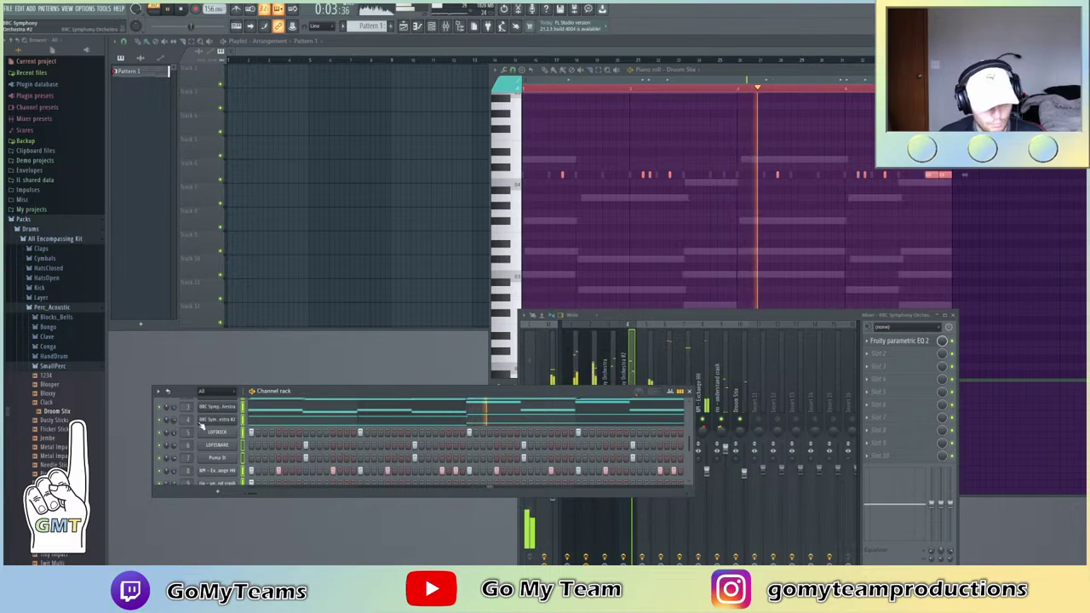
Set the LABS instrument's global gain to about 126% and close the plugin
scroll(226, 420, up, 2)
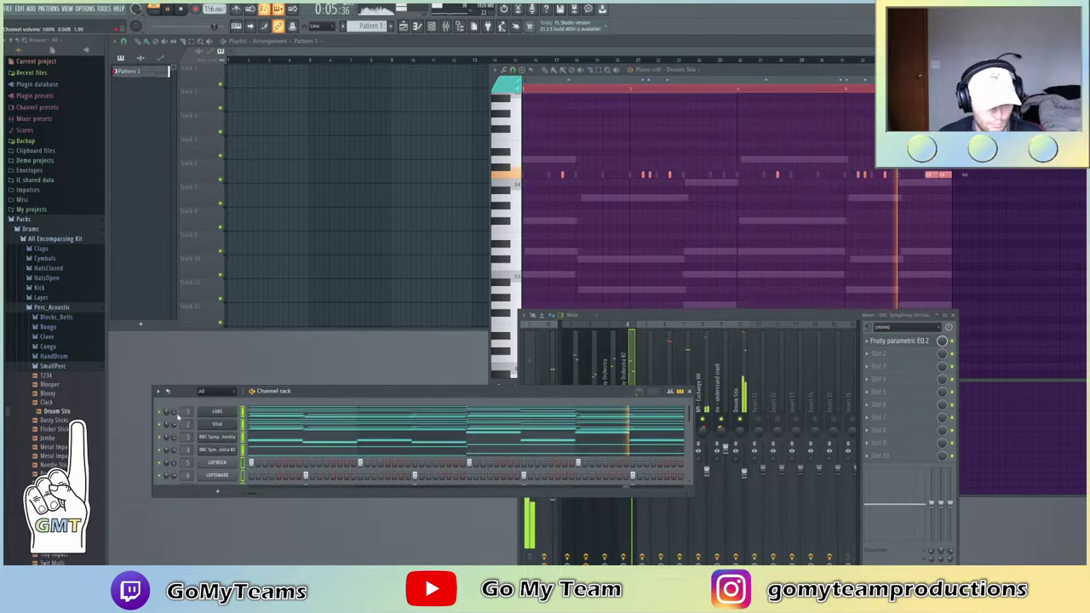
click(218, 412)
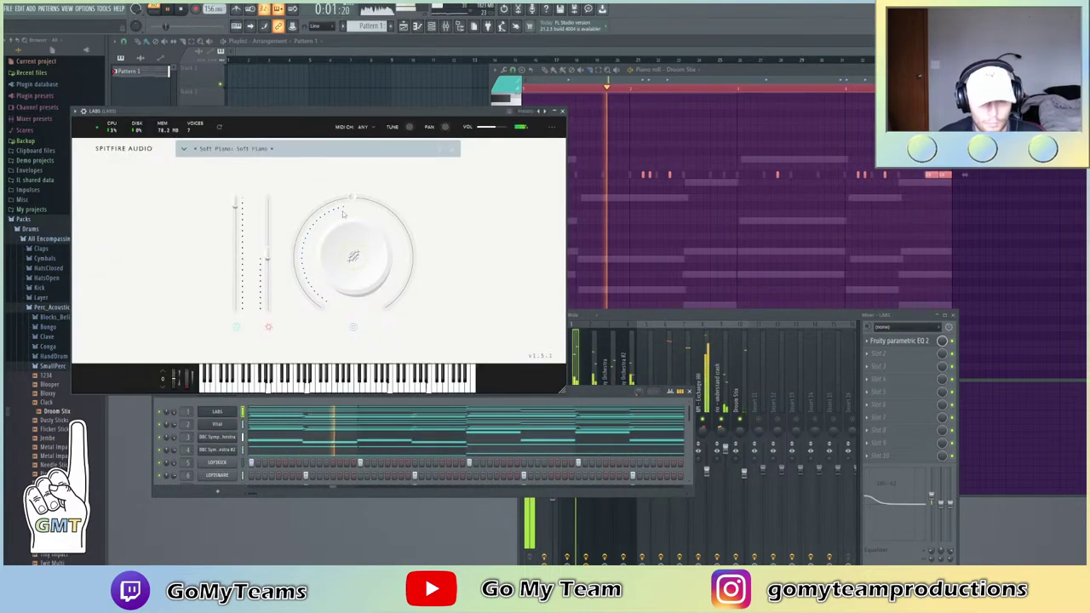
mouse_move(496, 129)
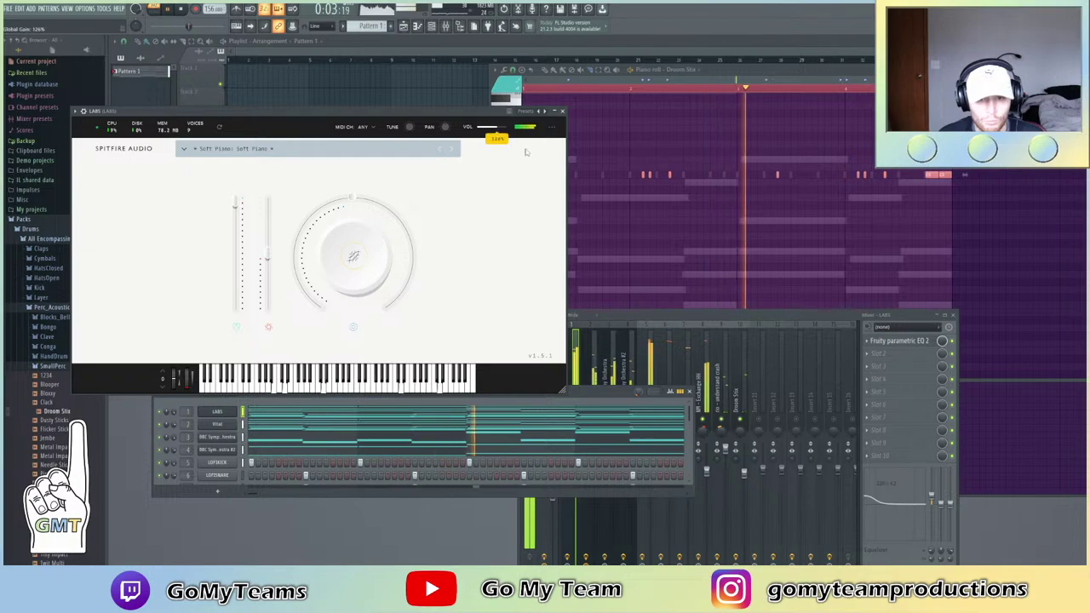
click(562, 112)
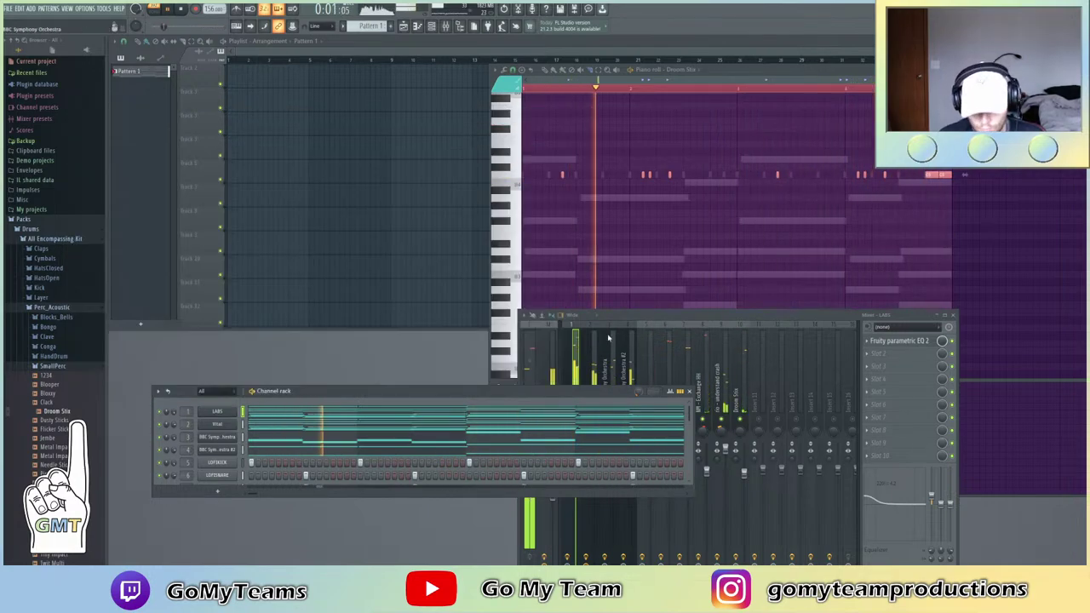
Raise the Vital mixer track's fader slightly and stop playback
click(624, 314)
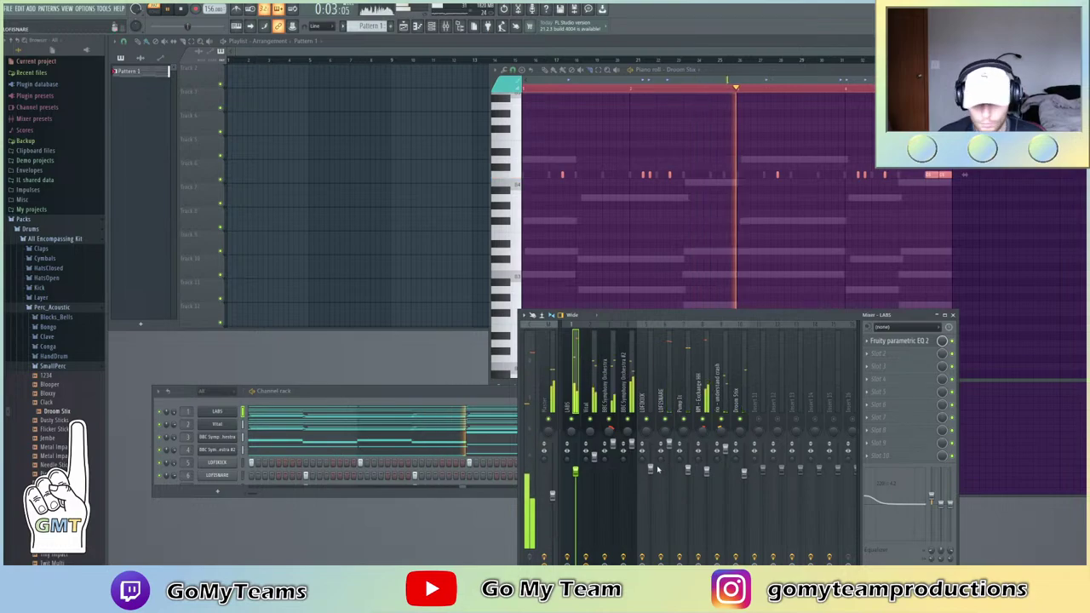
click(594, 464)
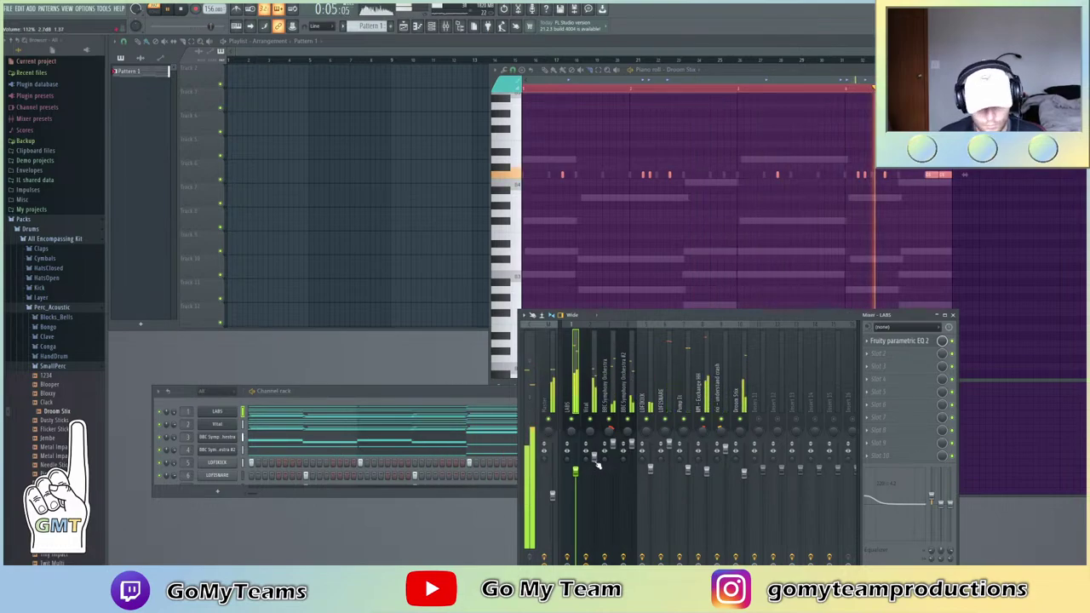
key(space)
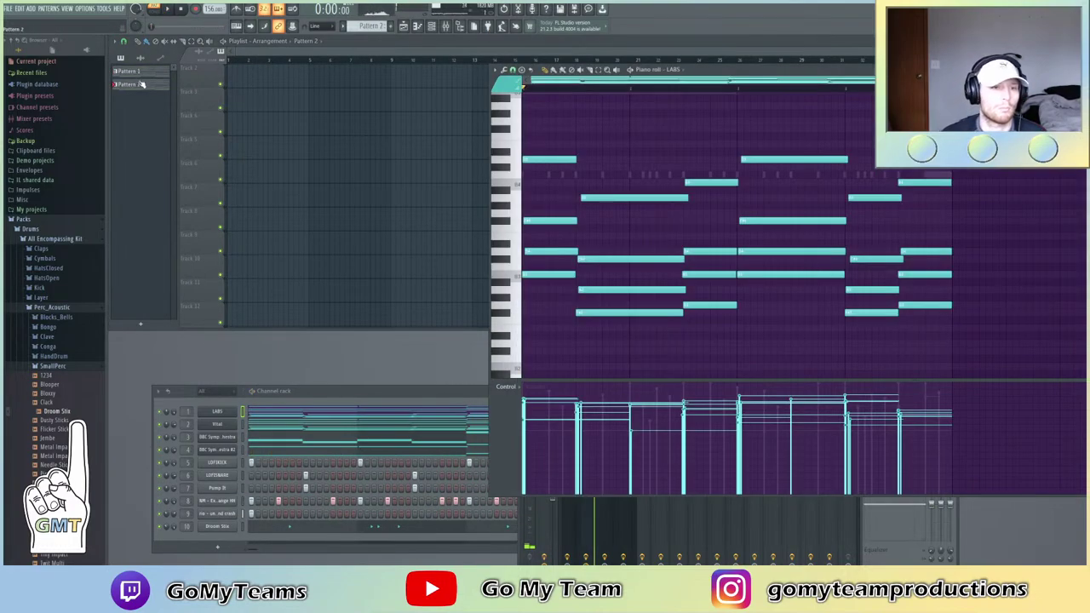
Split the cloned Pattern 2 by channel and give the resulting patterns, LABS through Droom Stix, random colours
right_click(143, 85)
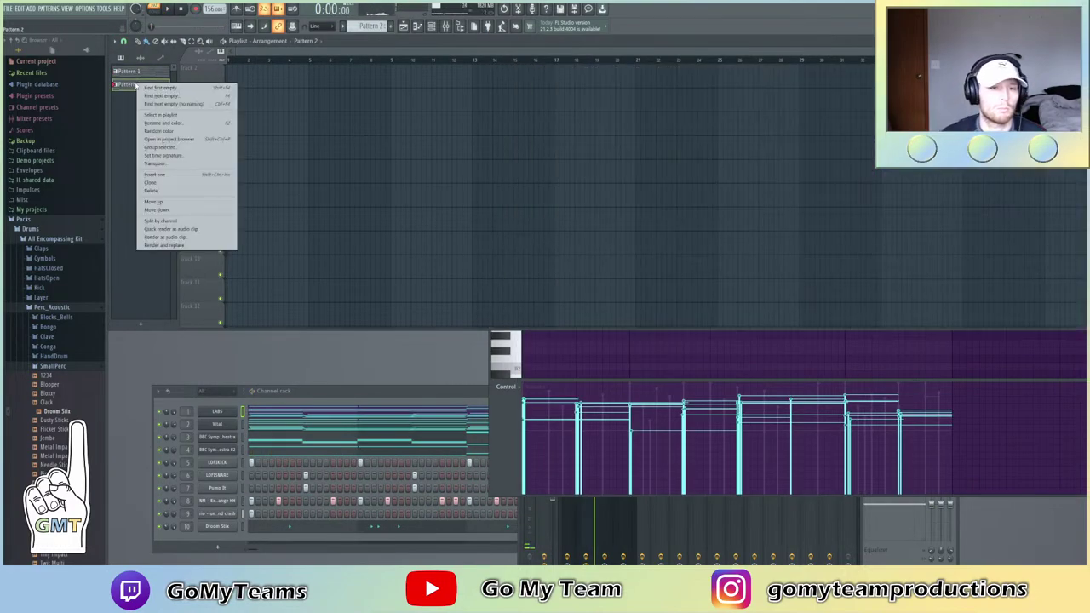
click(170, 221)
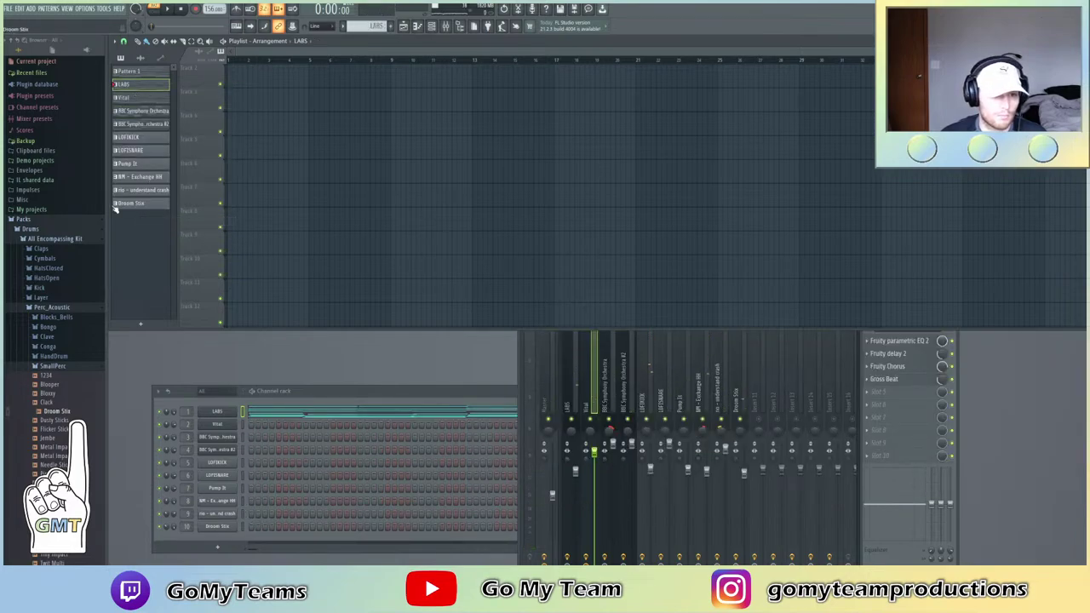
click(118, 208)
right_click(154, 109)
click(181, 158)
Place the split patterns on separate playlist tracks from bar 1 and duplicate the four-bar block eight times
drag(148, 86, 214, 78)
drag(393, 313, 312, 285)
key(ctrl+b)
key(ctrl+b)
key(ctrl+b)
key(ctrl+b)
key(ctrl+b)
key(ctrl+b)
key(ctrl+b)
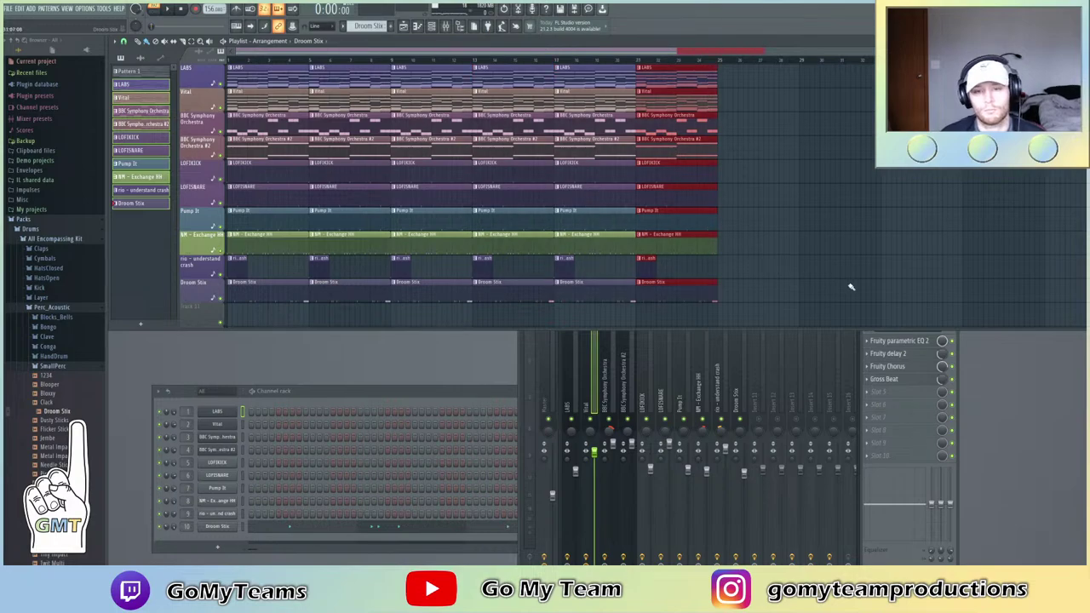
key(ctrl+b)
Switch to song mode and delete every clip except Vital from the first four bars of the playlist
key(l)
click(319, 60)
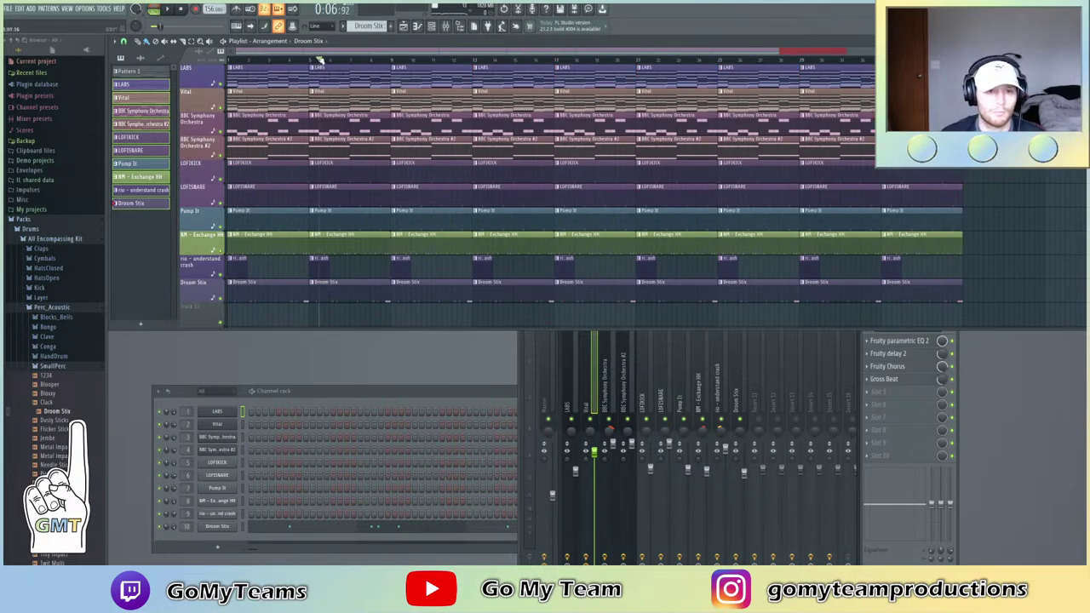
right_click(267, 126)
right_click(269, 143)
right_click(272, 166)
right_click(274, 189)
right_click(278, 213)
right_click(281, 237)
right_click(286, 281)
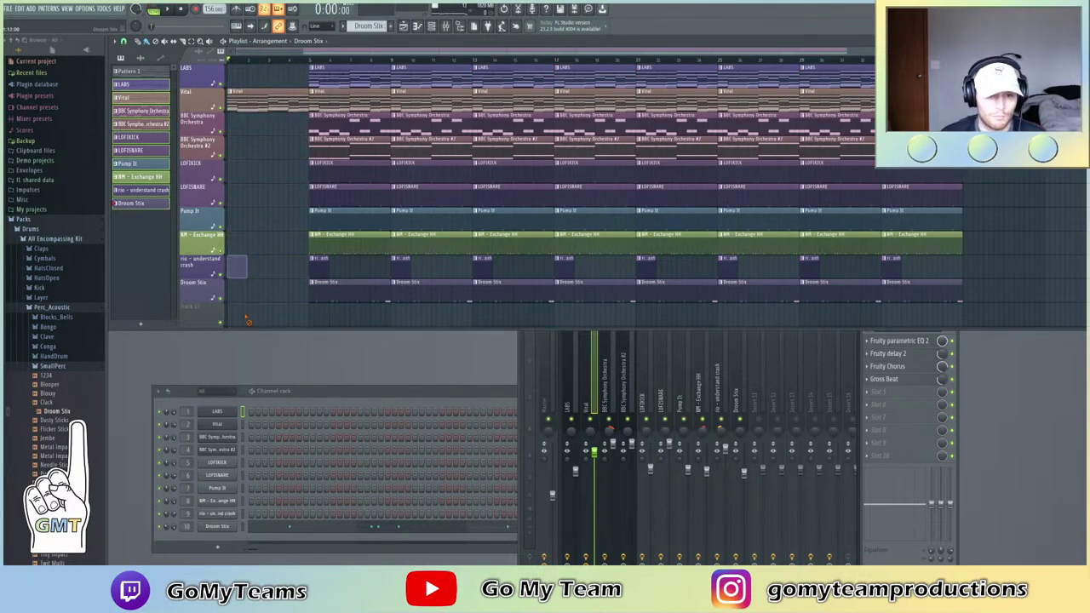
Play the arrangement and delete the clips in bars 5 to 8 on every track except Vital
key(space)
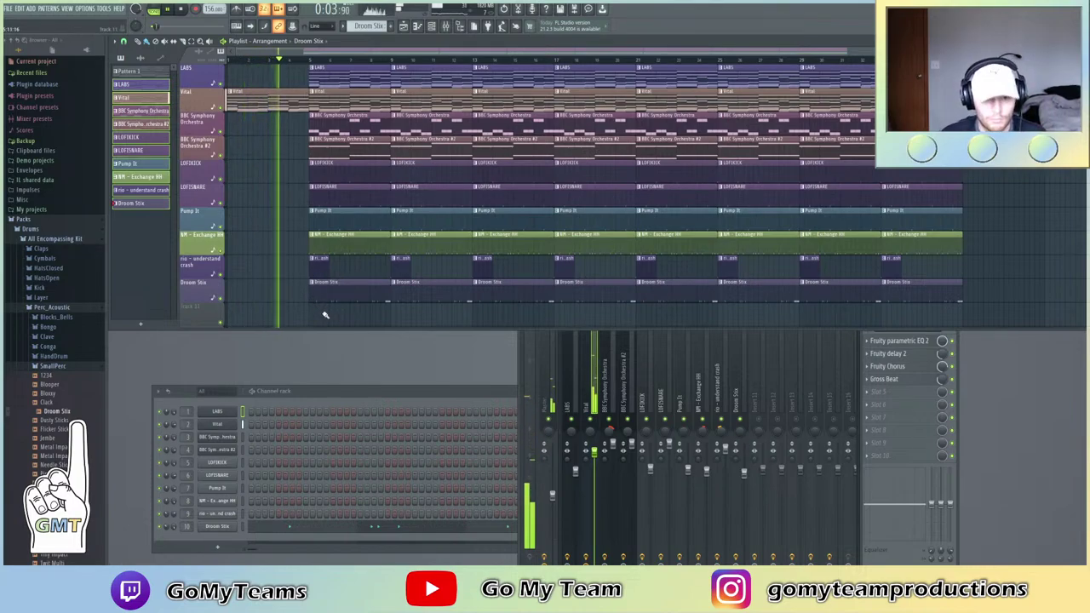
right_click(327, 291)
right_click(327, 244)
right_click(328, 220)
right_click(329, 197)
right_click(331, 173)
right_click(332, 149)
right_click(333, 126)
right_click(337, 78)
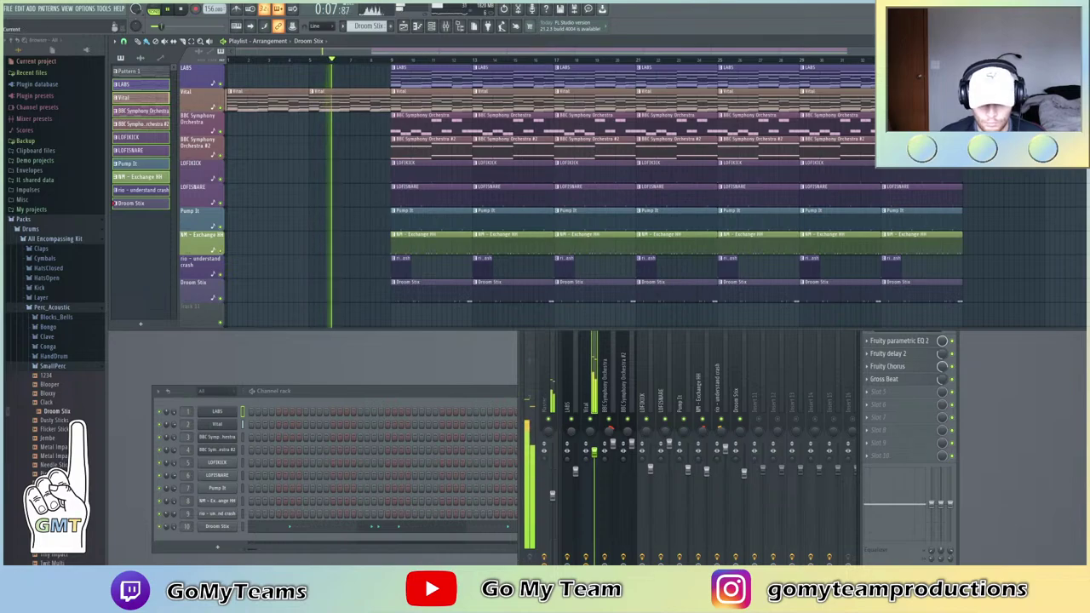
Create an automation clip for the band 7 frequency of Fruity parametric EQ 2 on the Vital mixer track
key(space)
click(902, 341)
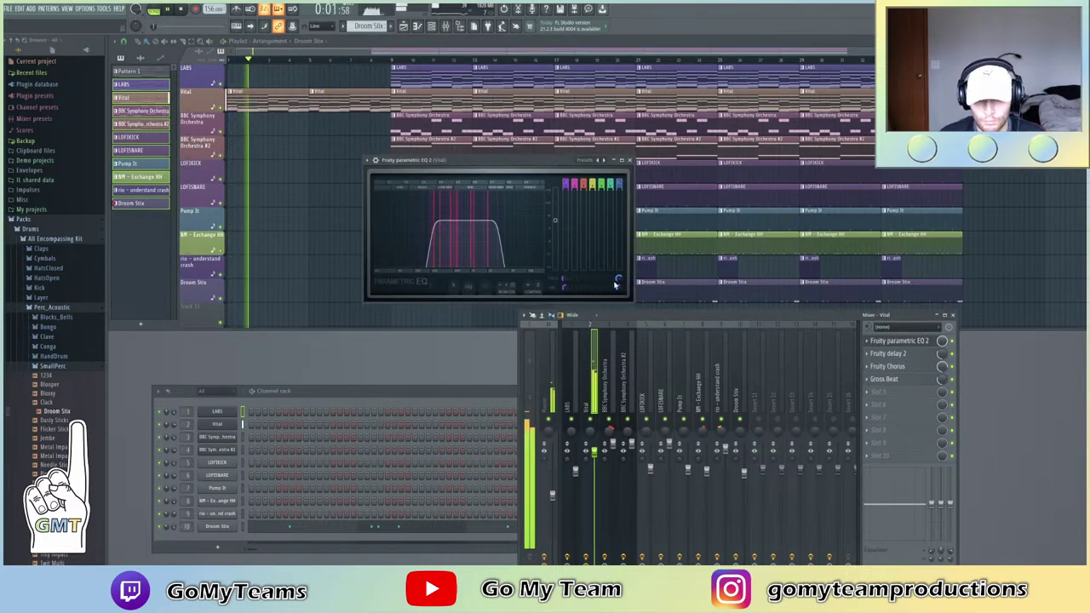
right_click(619, 282)
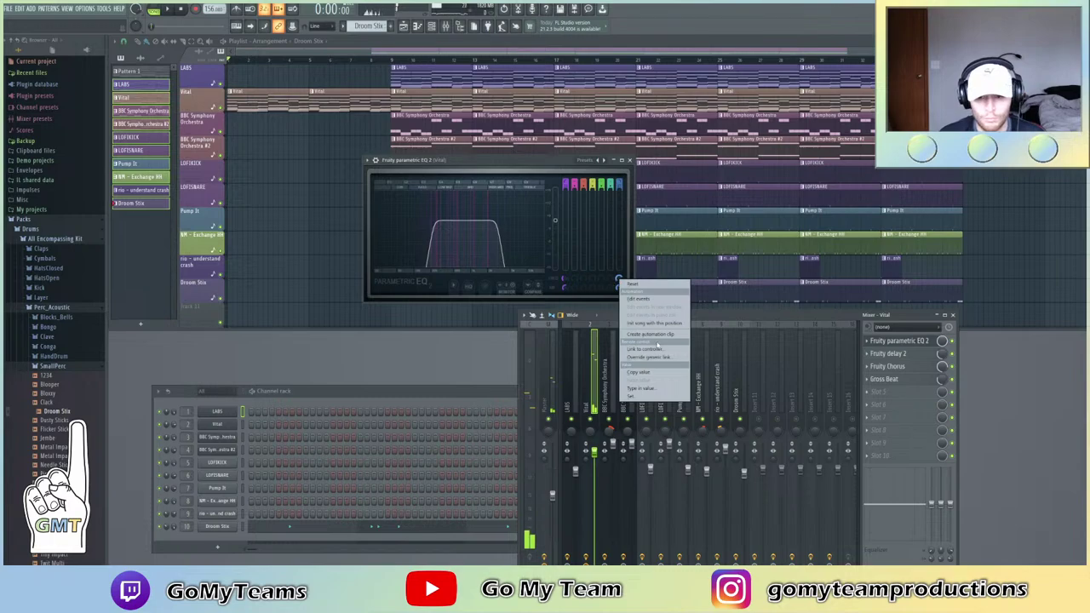
click(660, 336)
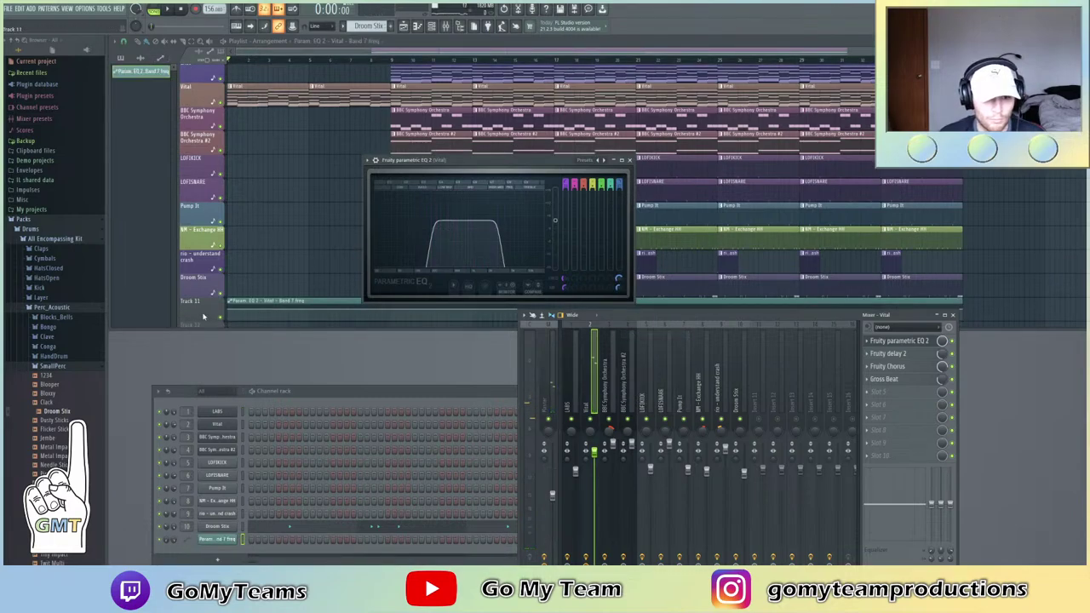
Enlarge Track 11 and shape the Vital EQ automation as a low curve rising through bars 1 to 8, stepping up at bar 9
drag(204, 321, 205, 364)
scroll(301, 252, down, 4)
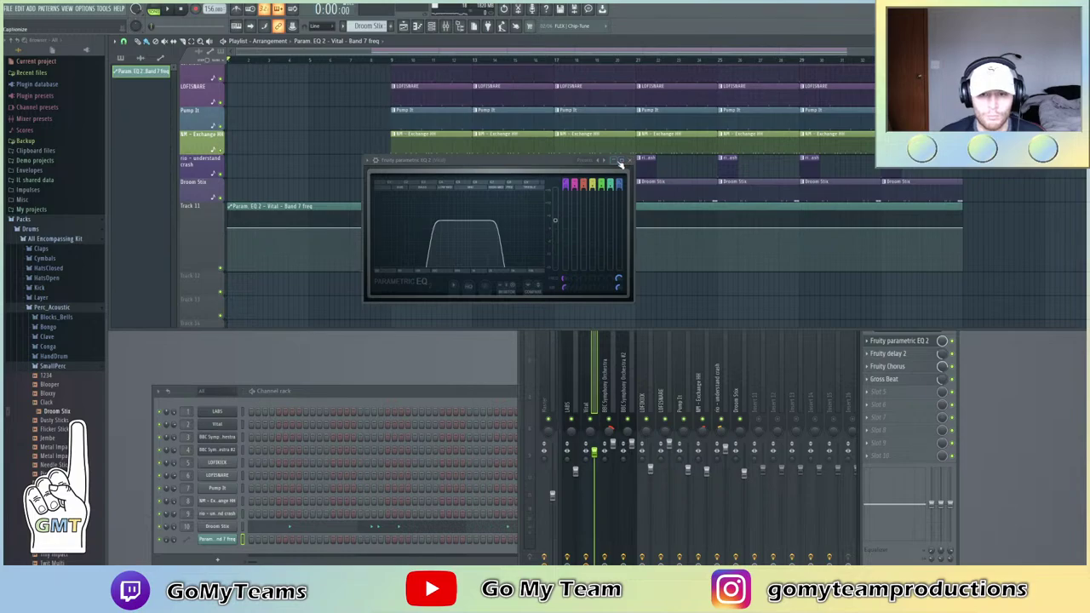
click(620, 160)
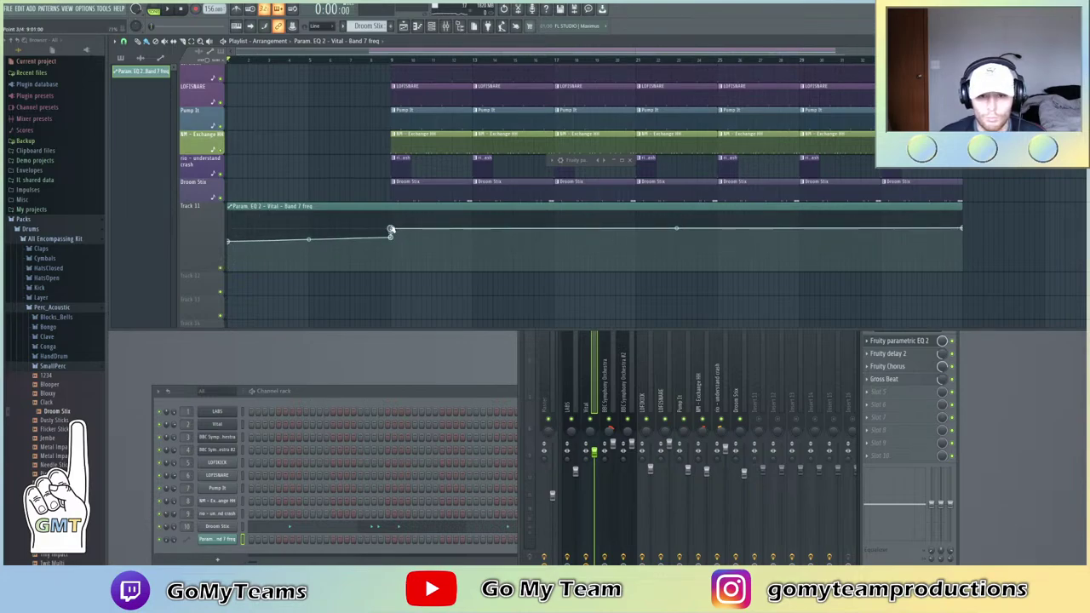
key(space)
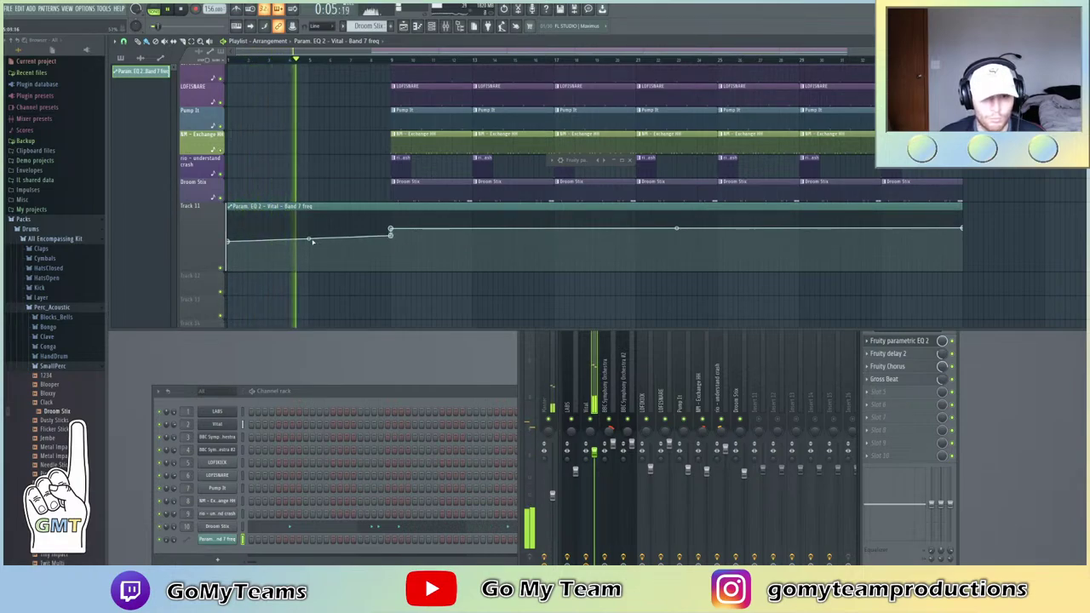
drag(310, 240, 310, 246)
Move the mixer lower, make the playlist window taller, and replay the automated intro from the start
scroll(282, 176, up, 3)
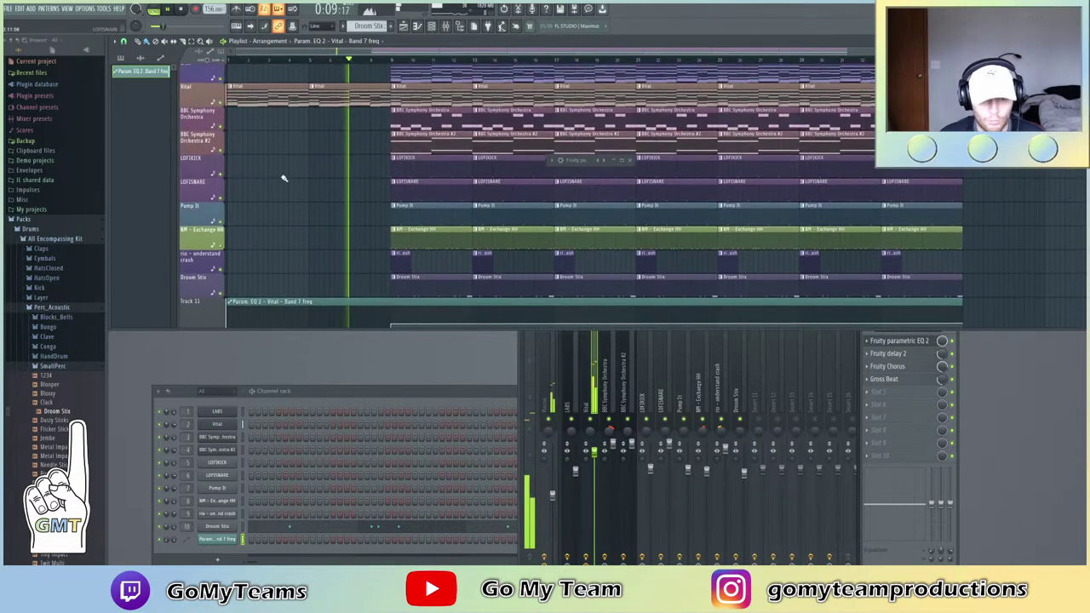
scroll(332, 183, up, 3)
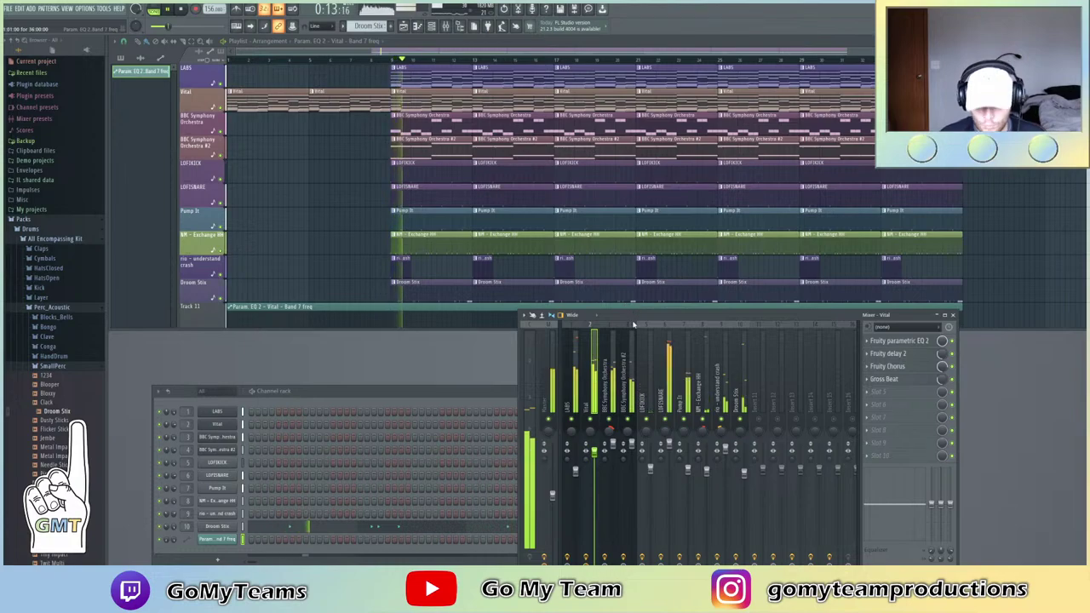
drag(630, 316, 676, 334)
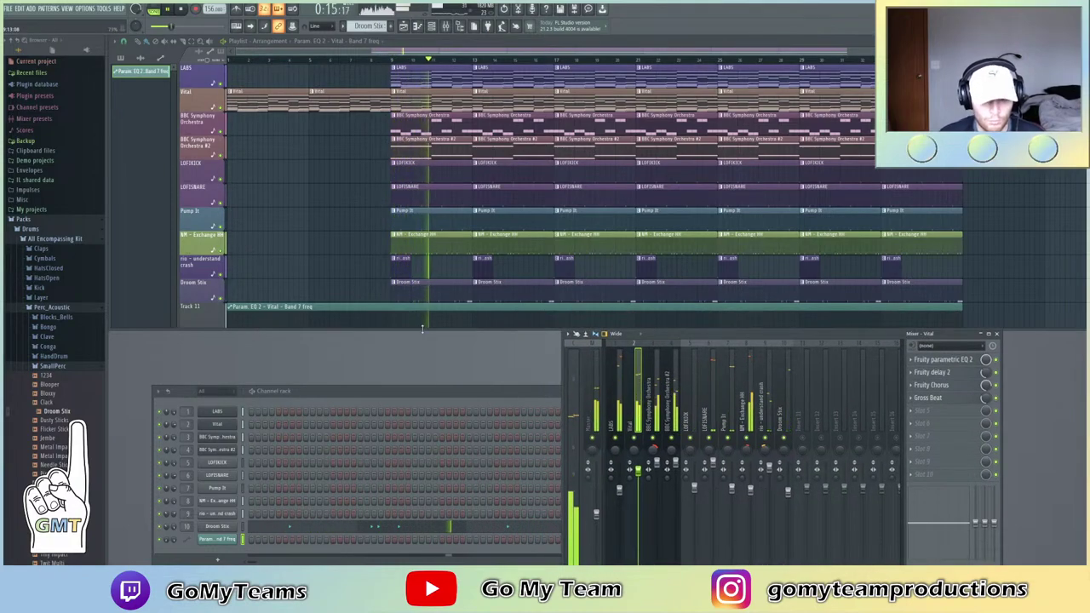
drag(405, 327, 407, 370)
scroll(408, 273, down, 3)
scroll(408, 274, down, 1)
key(space)
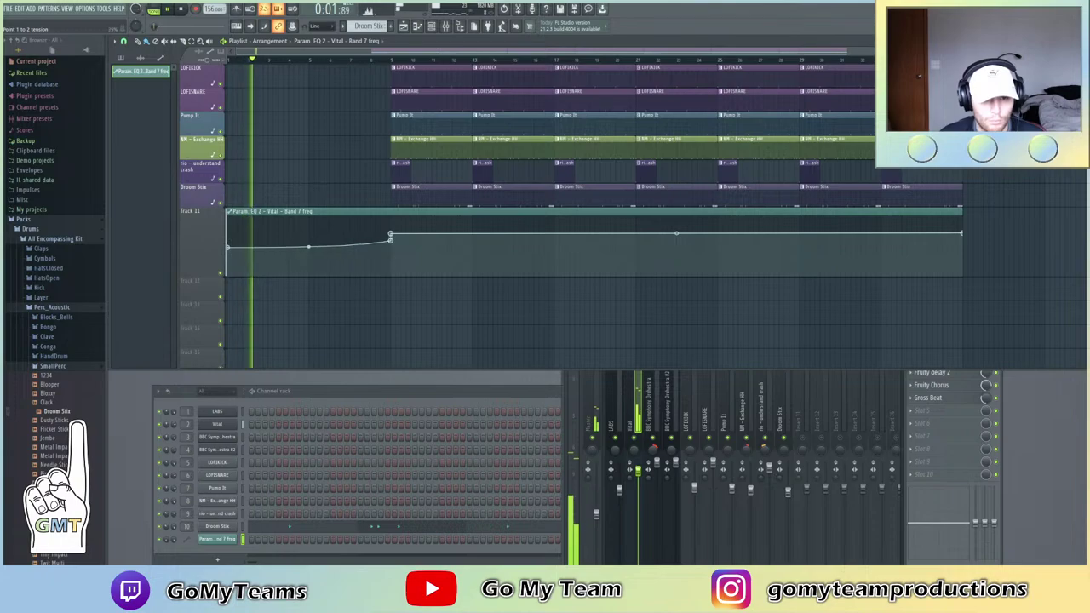
Delete the Vital, Exchange HH, rio - understand crash and Droom Stix clips from bars 9 to 16
scroll(466, 257, up, 3)
scroll(451, 246, up, 1)
scroll(333, 238, down, 1)
scroll(349, 224, up, 1)
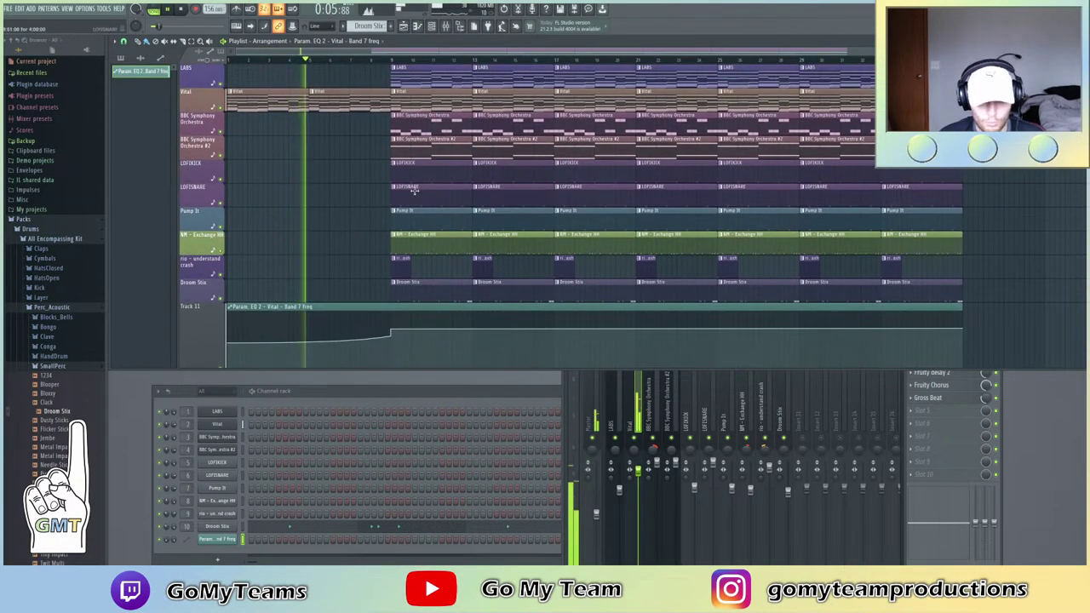
right_click(451, 97)
right_click(485, 101)
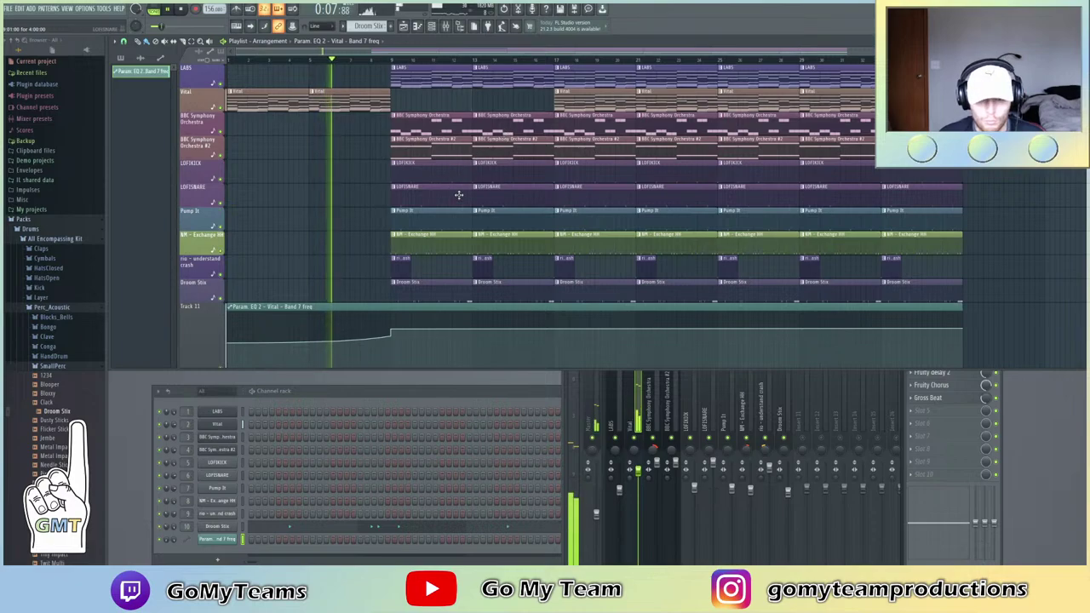
right_click(406, 242)
right_click(402, 266)
right_click(483, 269)
right_click(511, 287)
right_click(460, 287)
right_click(496, 249)
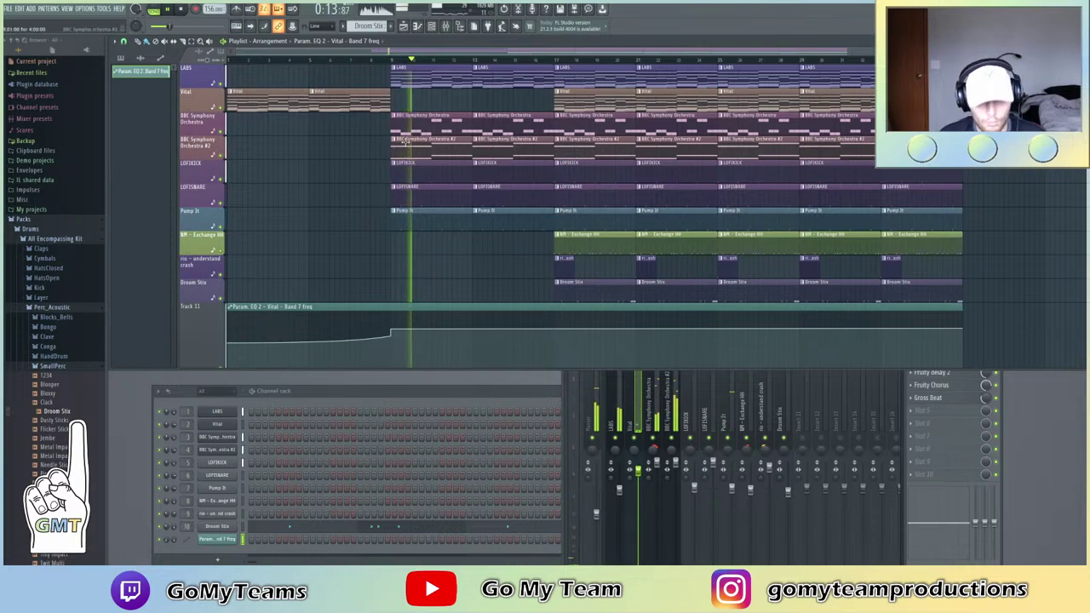
Duplicate the two intro Vital clips into bars 9 to 16 and delete the Vital clips from bars 17 to 24
drag(395, 92, 262, 114)
key(ctrl+b)
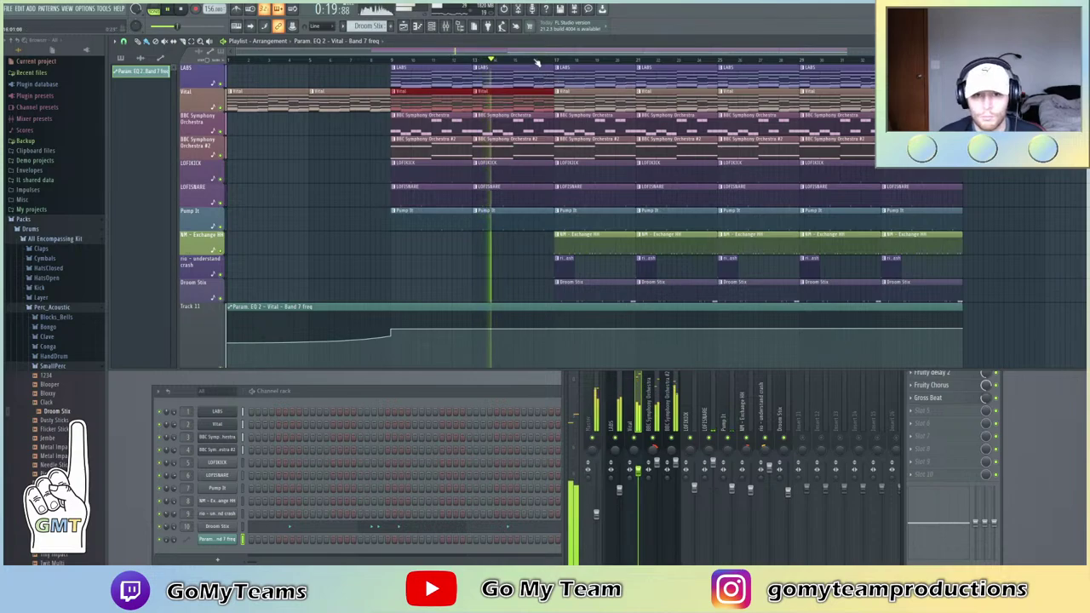
scroll(538, 54, down, 1)
scroll(553, 94, down, 1)
right_click(521, 93)
right_click(548, 97)
click(862, 188)
right_click(863, 194)
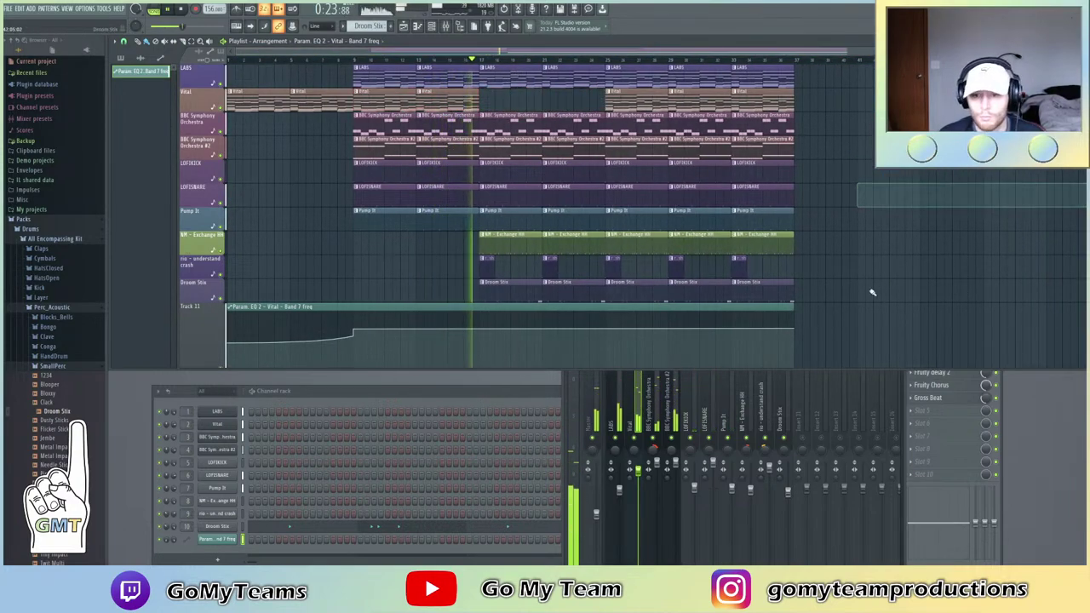
Duplicate the clips of bars 33 to 36 on all instrument tracks into bars 37 to 40
drag(808, 303, 739, 102)
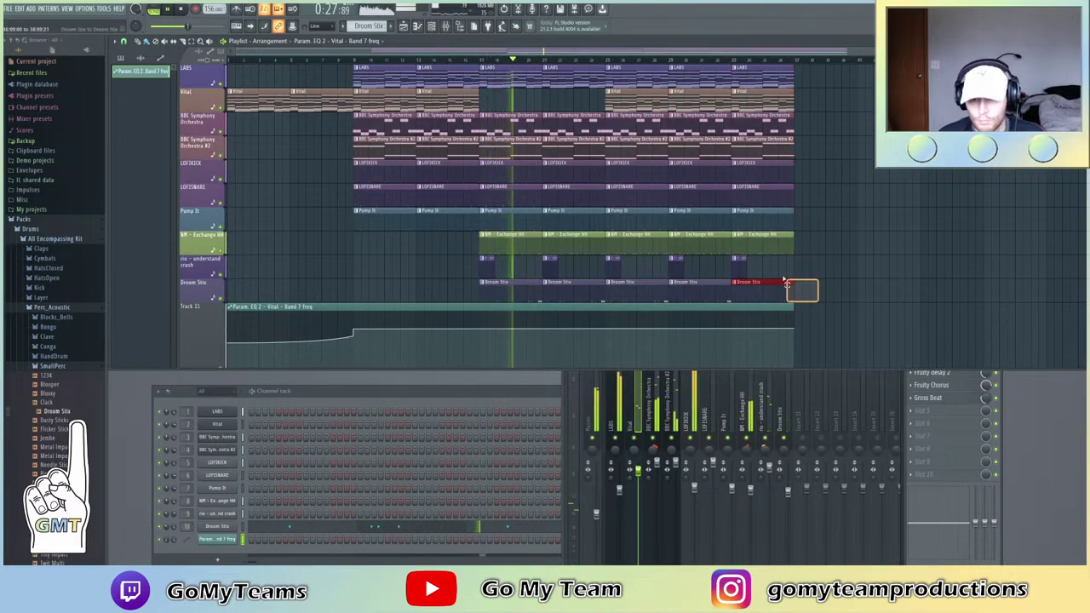
key(ctrl+b)
click(862, 203)
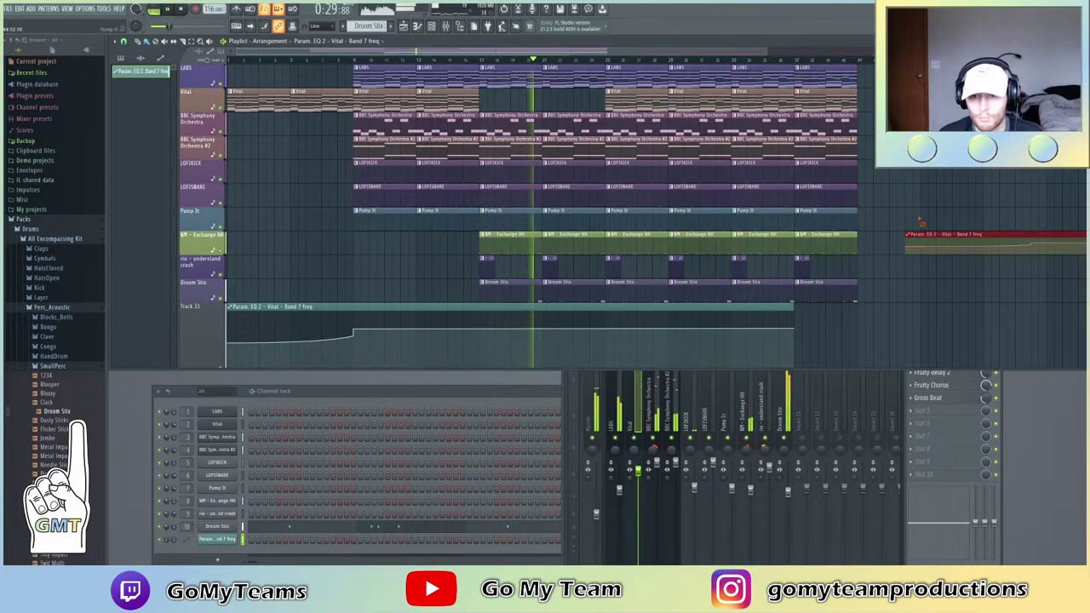
Slice the Vital EQ automation clip at bar 33 and duplicate its last four-bar piece into bars 37 to 40
scroll(863, 295, down, 4)
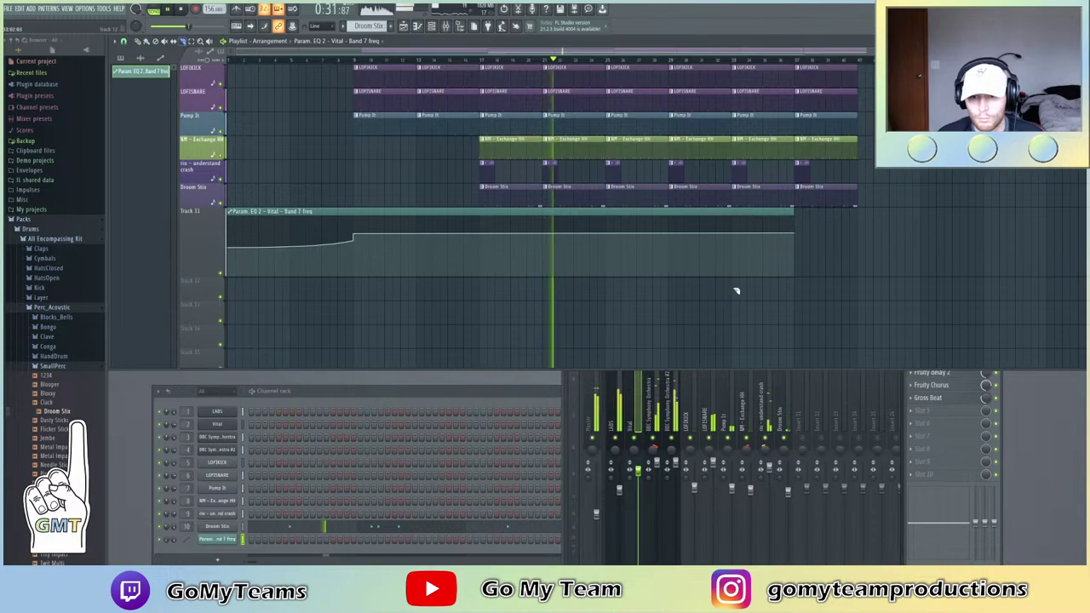
drag(794, 308, 734, 209)
key(ctrl+b)
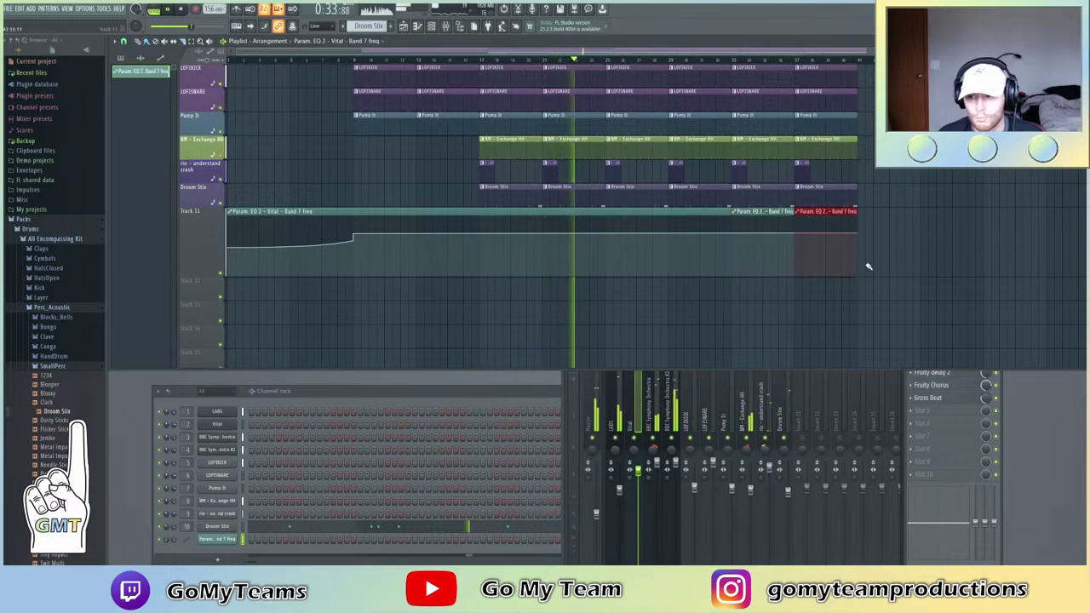
Delete the clips in bars 25 to 32 on the first BBC Symphony Orchestra track and the LOFISNARE track
scroll(602, 205, up, 2)
scroll(602, 205, up, 3)
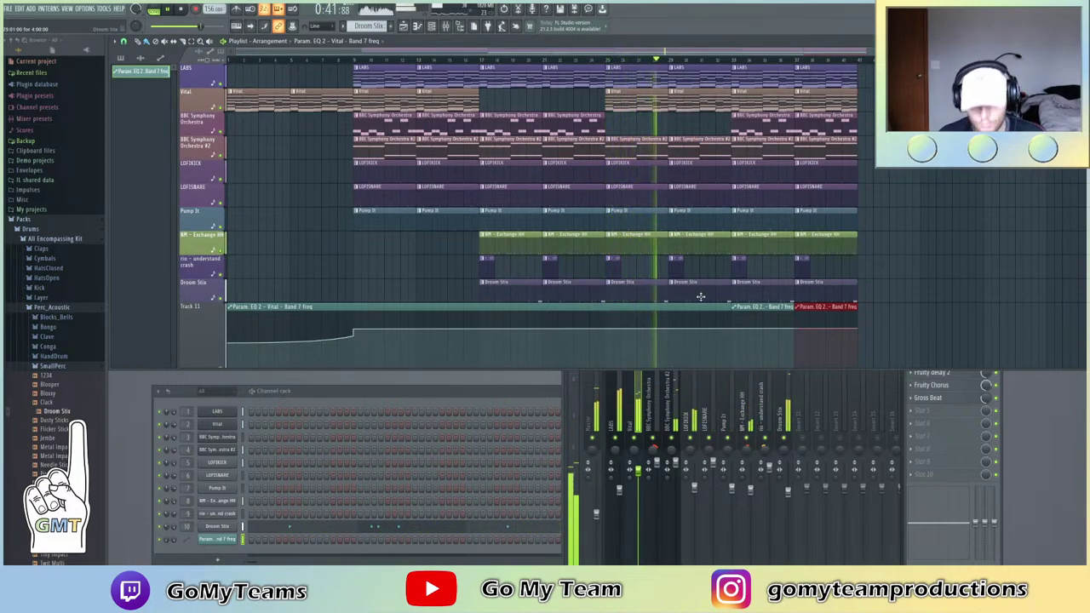
click(576, 61)
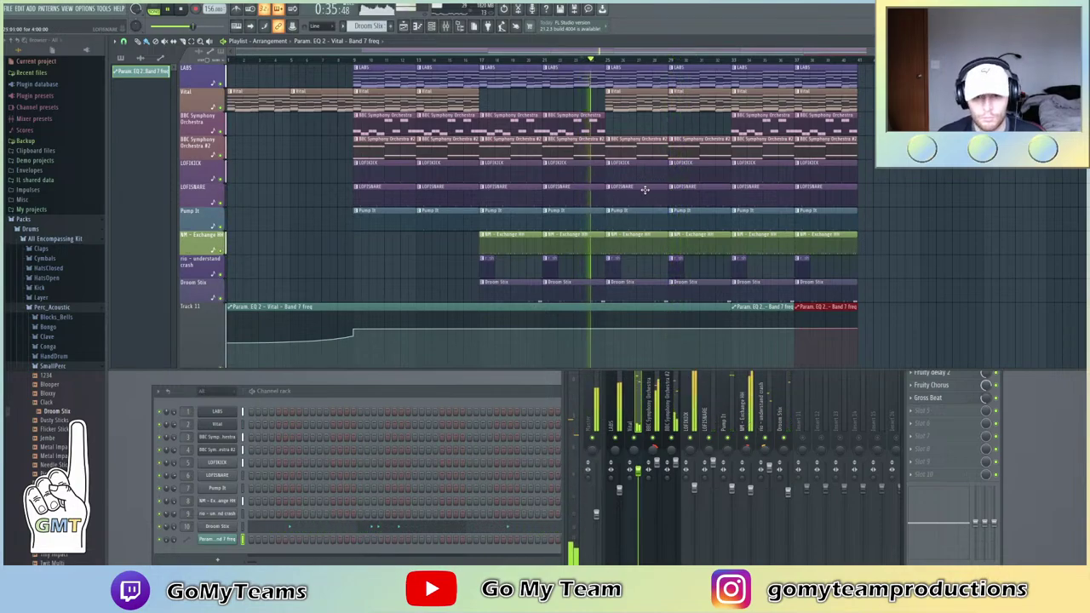
right_click(651, 192)
right_click(693, 188)
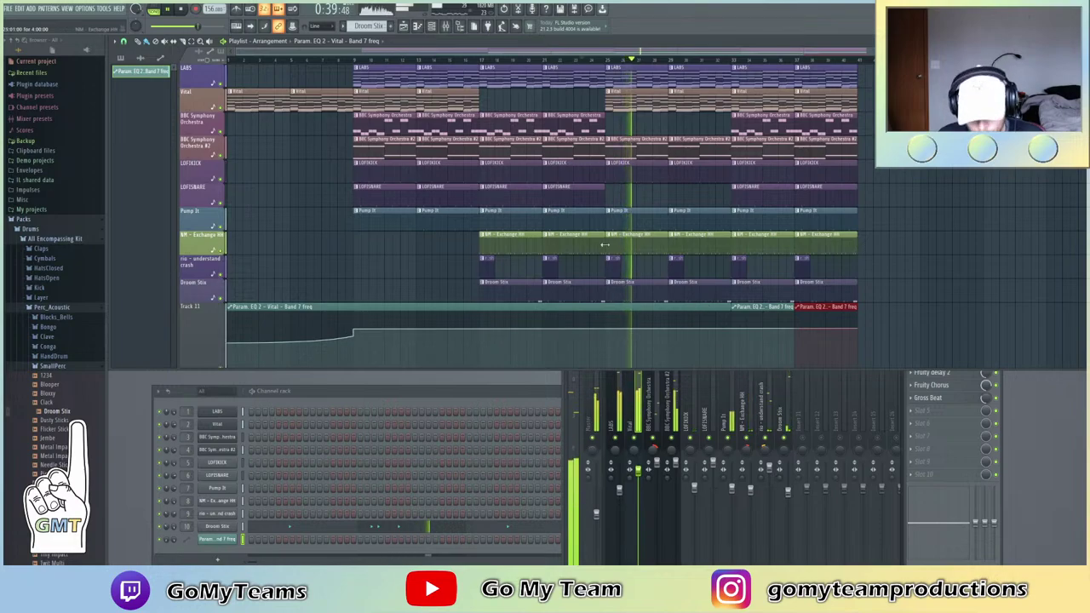
Replay the section before bar 17 and delete the Droom Stix clips from bars 17 to 24
click(456, 61)
right_click(511, 285)
right_click(575, 285)
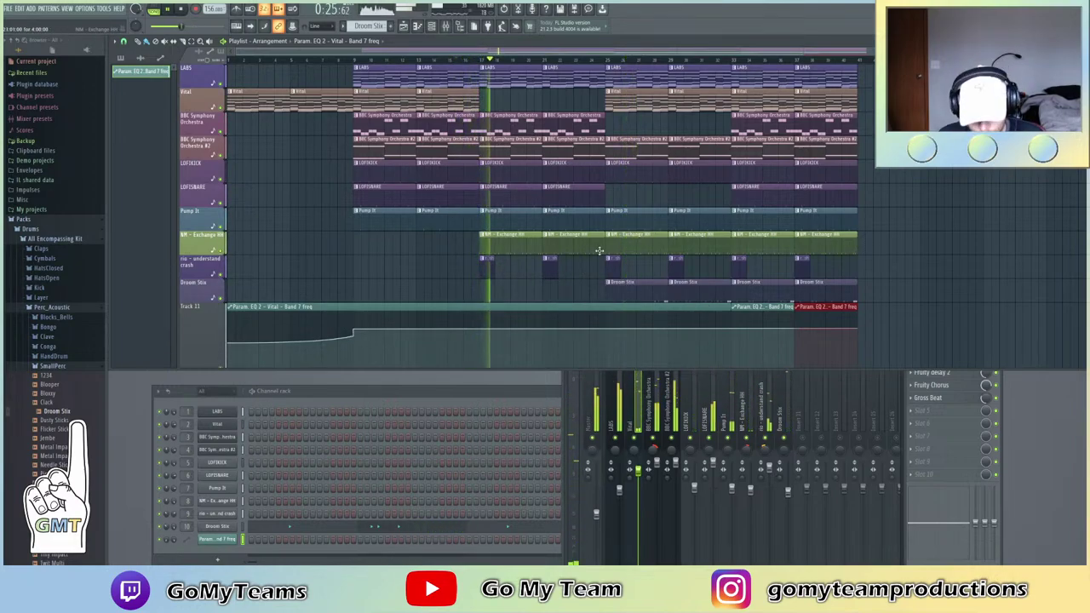
click(894, 294)
right_click(899, 287)
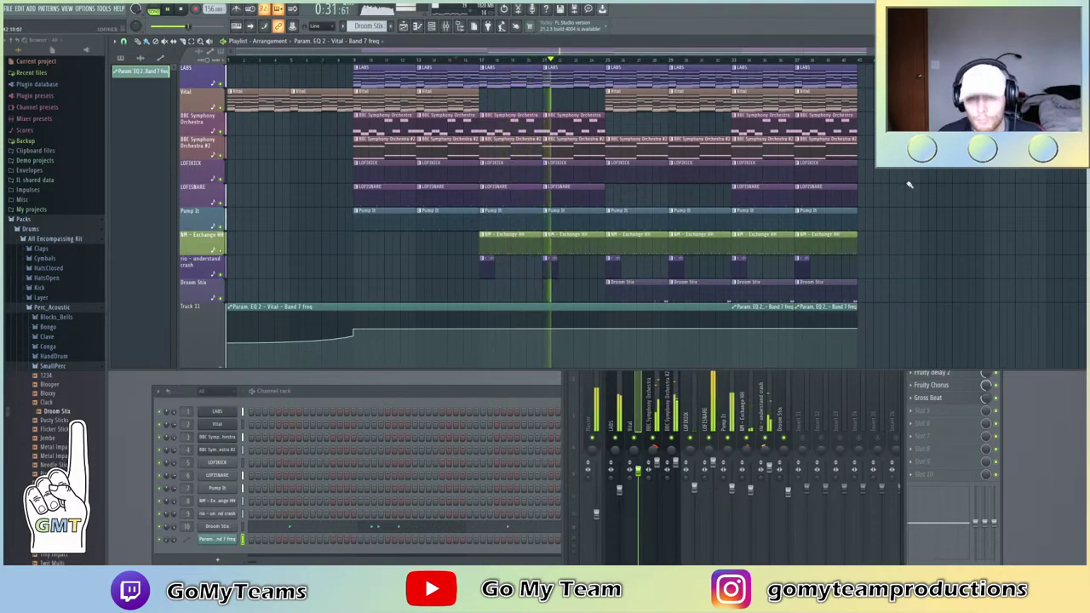
Try the arrangement without the BBC Symphony Orchestra #2 clips in bars 25 to 32, and undo their deletion
right_click(645, 149)
right_click(688, 149)
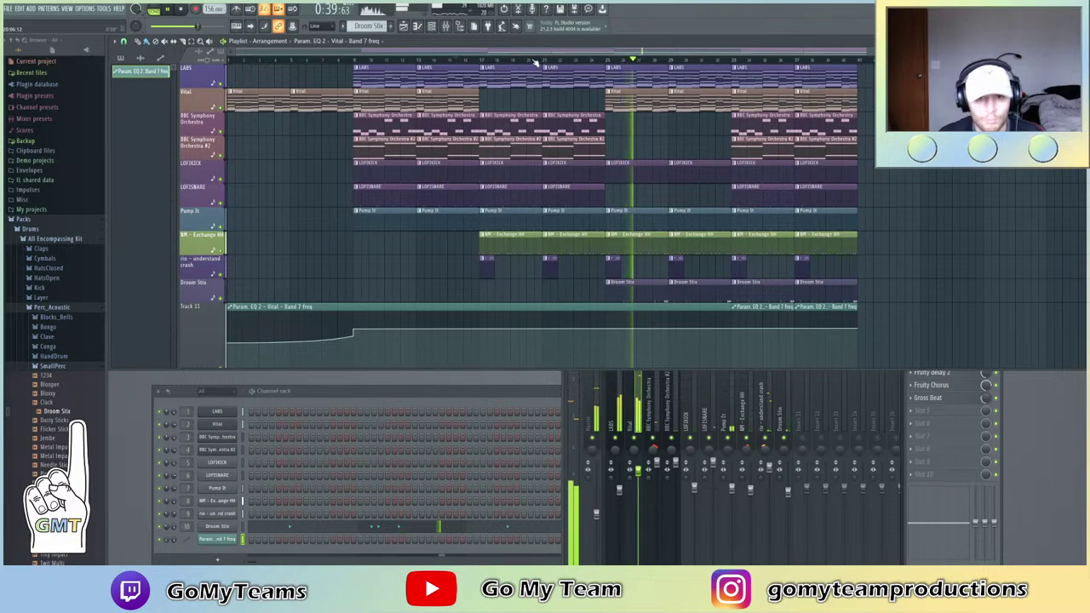
key(ctrl+z)
key(ctrl+z)
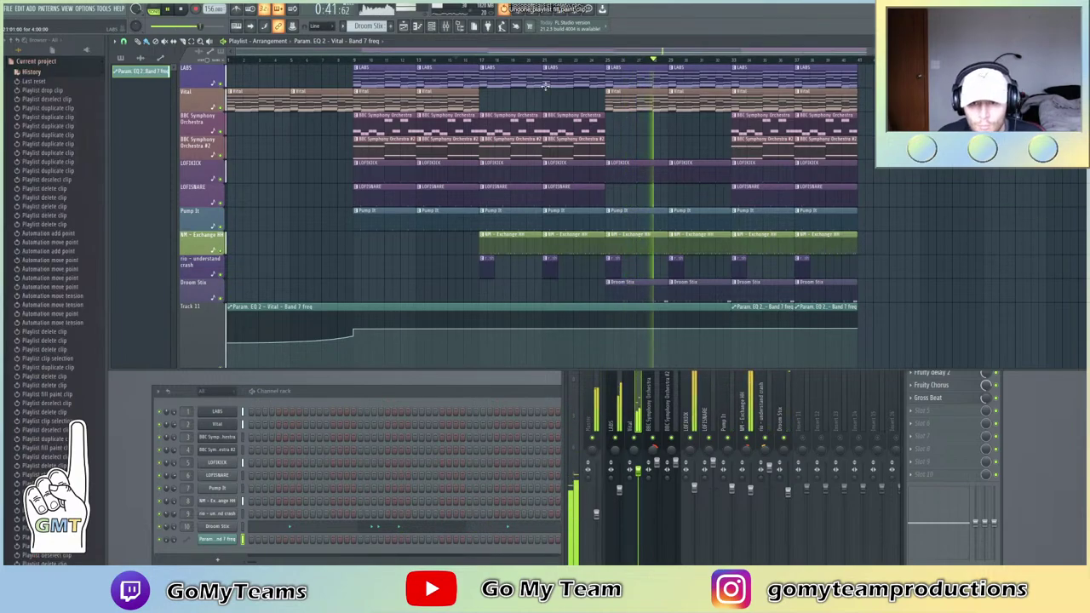
key(ctrl+z)
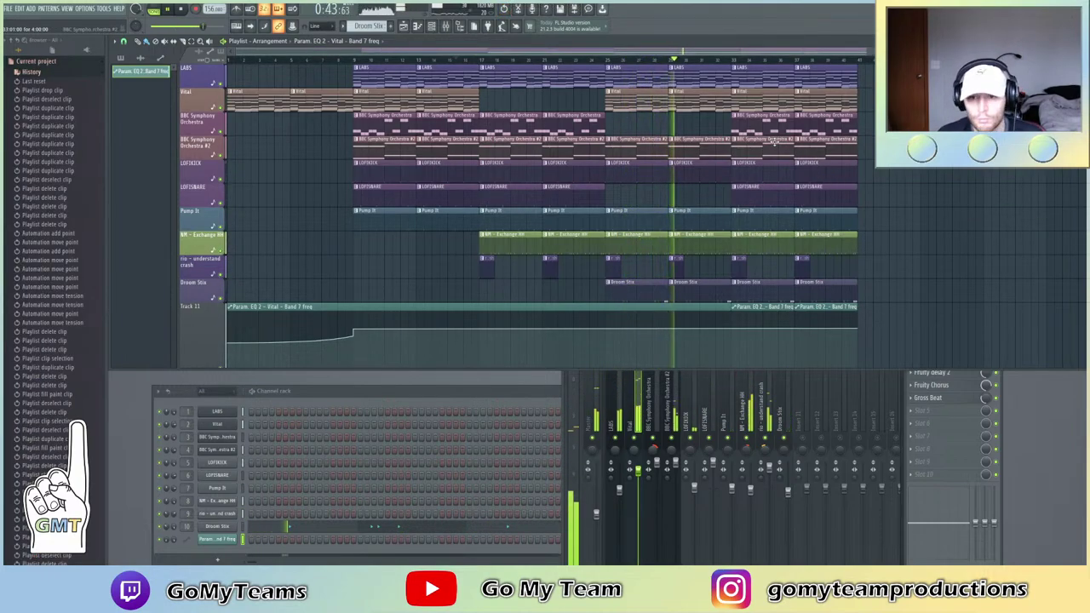
Try removing the BBC Symphony Orchestra #2 clips from bars 33 to 40, and refill the gap by duplicating the clips of bars 25 to 32
right_click(775, 143)
right_click(817, 143)
click(925, 204)
right_click(925, 204)
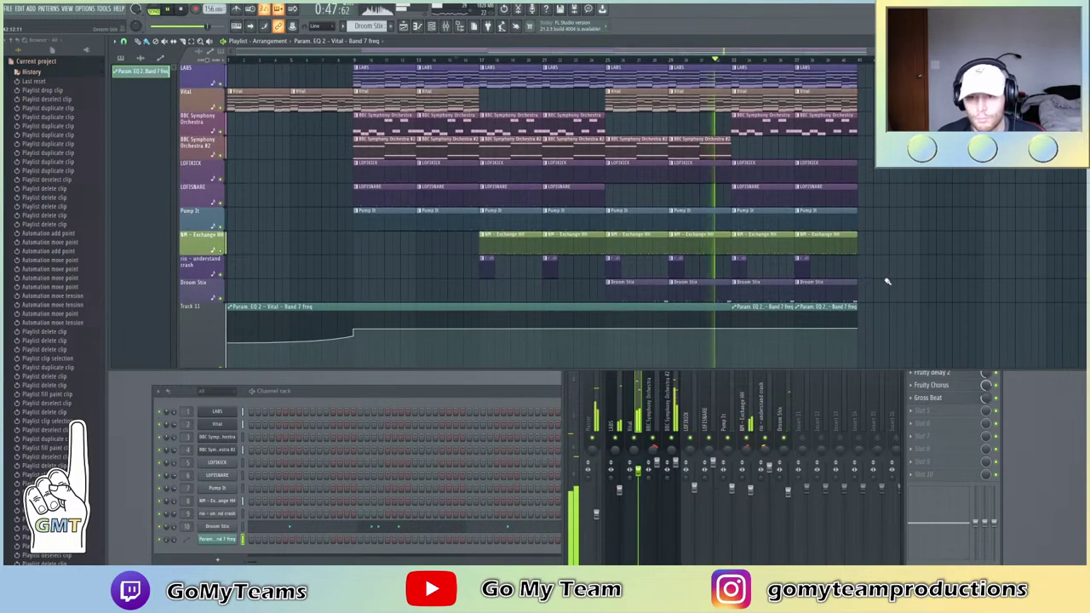
scroll(852, 249, down, 2)
scroll(838, 249, up, 2)
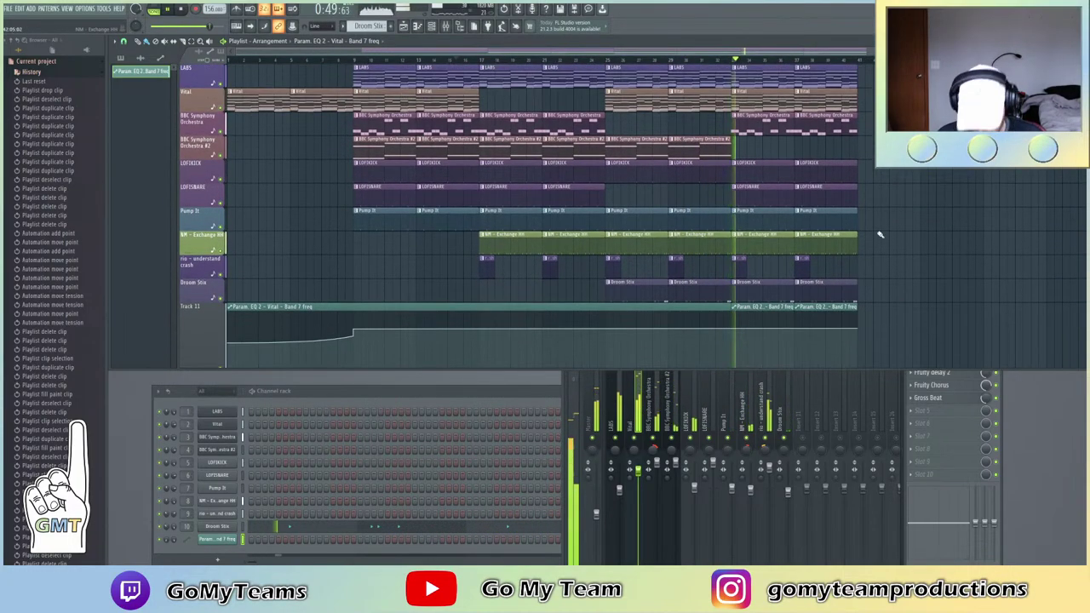
drag(740, 138, 622, 160)
key(ctrl+b)
scroll(885, 230, down, 1)
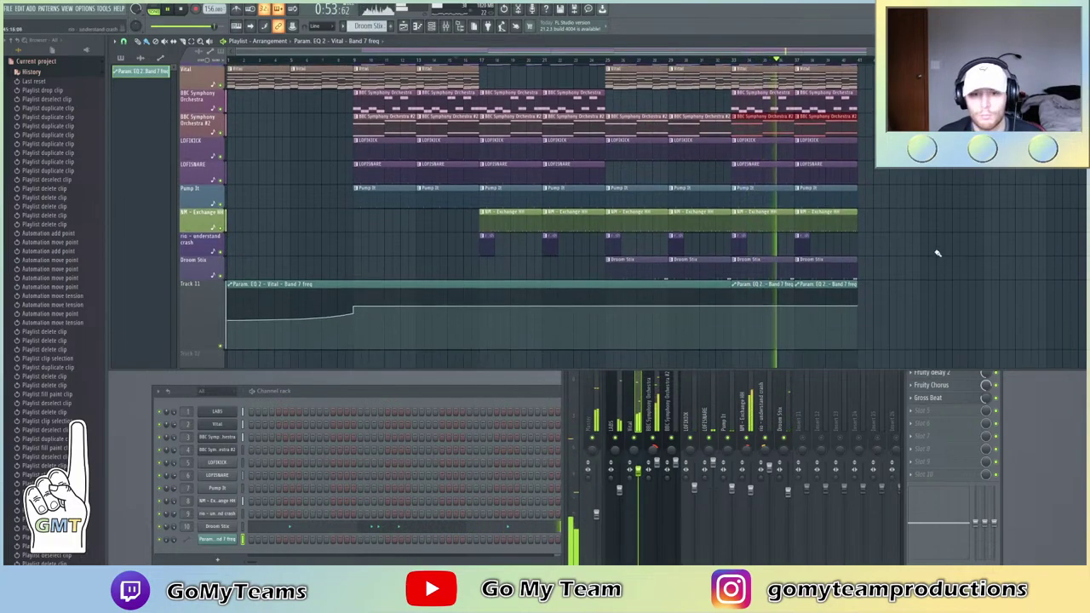
scroll(904, 275, up, 2)
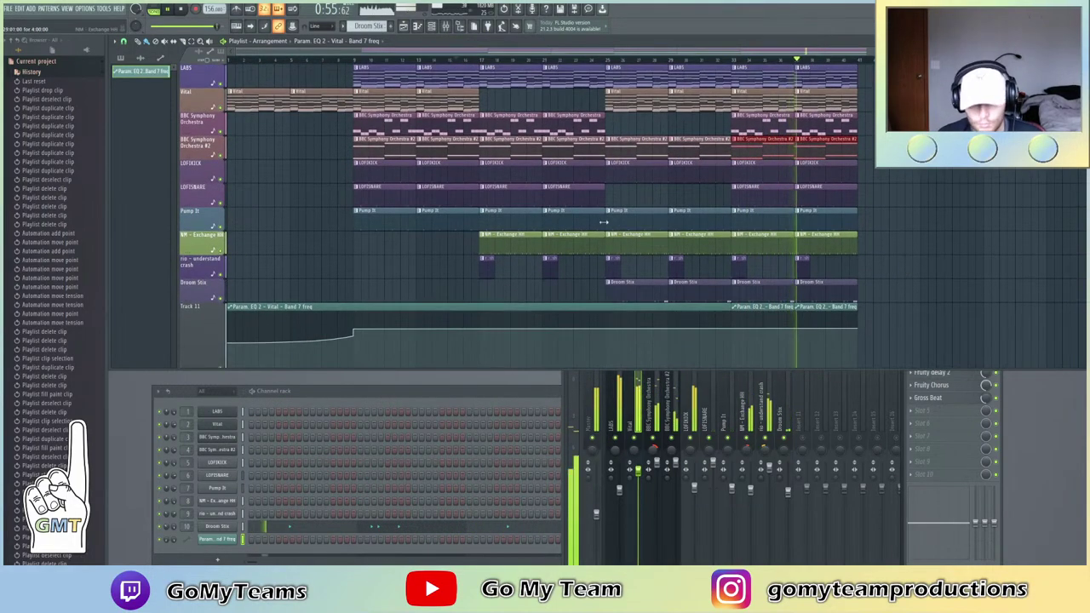
Slice the Vital EQ automation clip on Track 11 at bar 9
scroll(577, 84, down, 3)
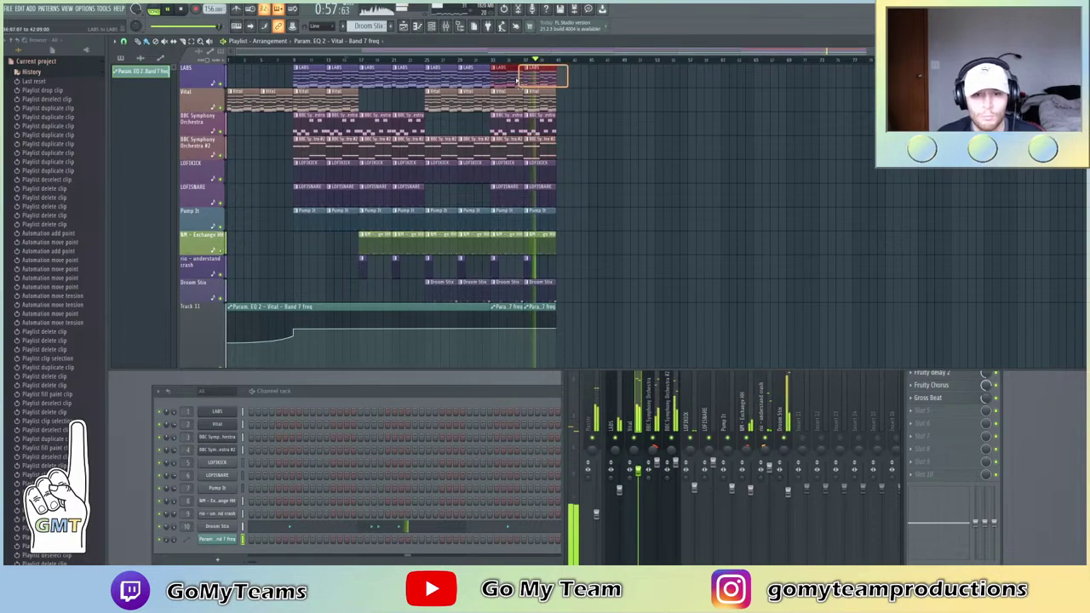
scroll(511, 290, down, 4)
drag(296, 284, 298, 203)
key(b)
scroll(538, 336, up, 3)
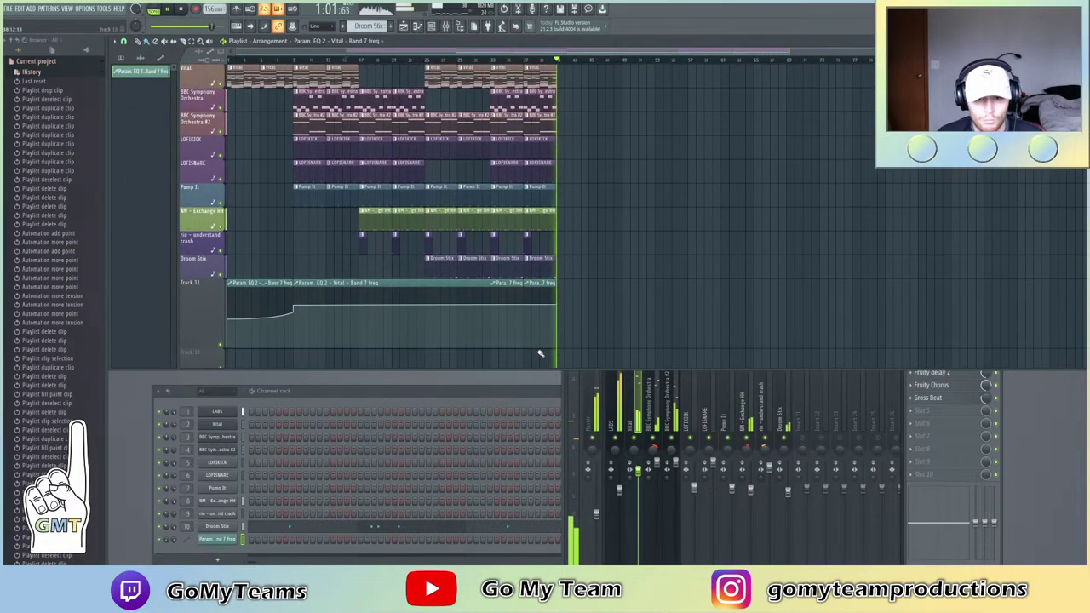
Duplicate the clips of bars 9 to 40 so the copy starts at bar 49, with only LABS clips in bars 41 to 48
scroll(518, 244, up, 1)
key(ctrl+a)
key(ctrl+b)
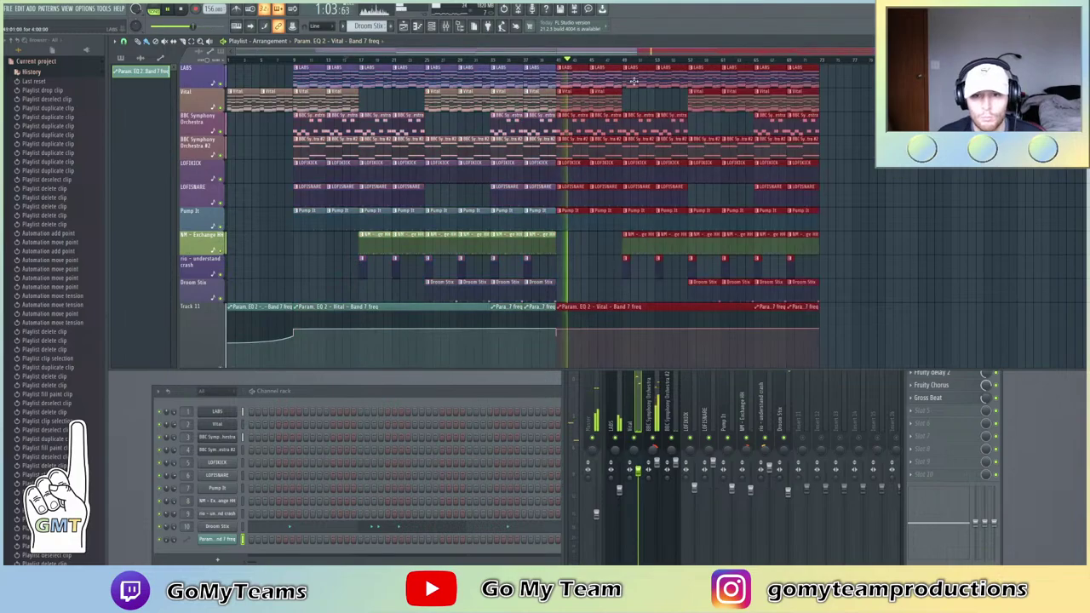
click(698, 82)
key(ctrl+d)
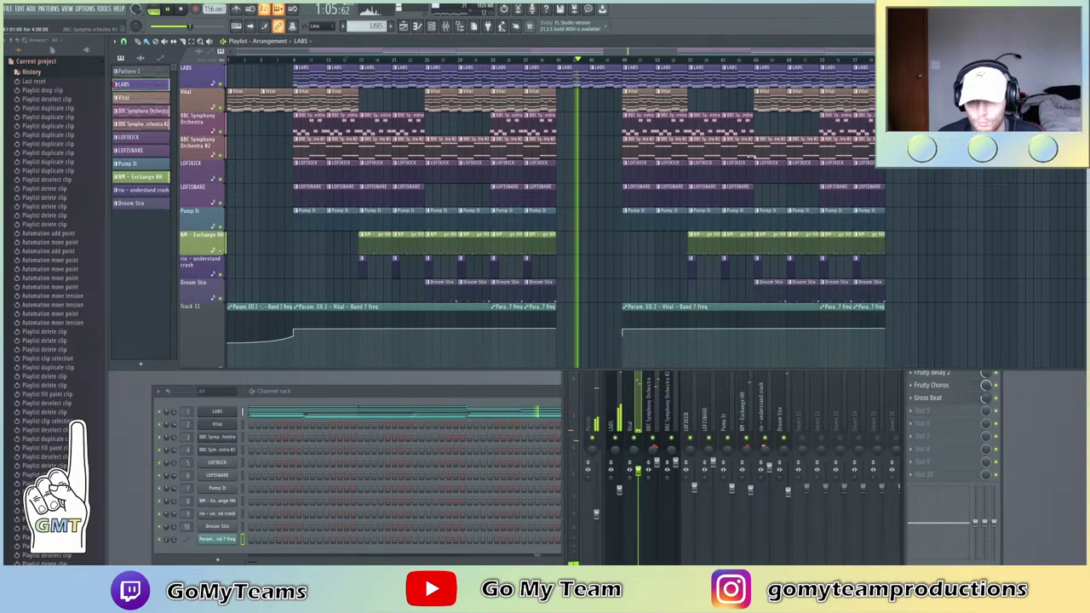
Try duplicating the BBC Symphony Orchestra clips of bars 33 to 40 into bars 41 to 48, and remove the copies
click(542, 61)
drag(562, 134, 502, 112)
key(ctrl+b)
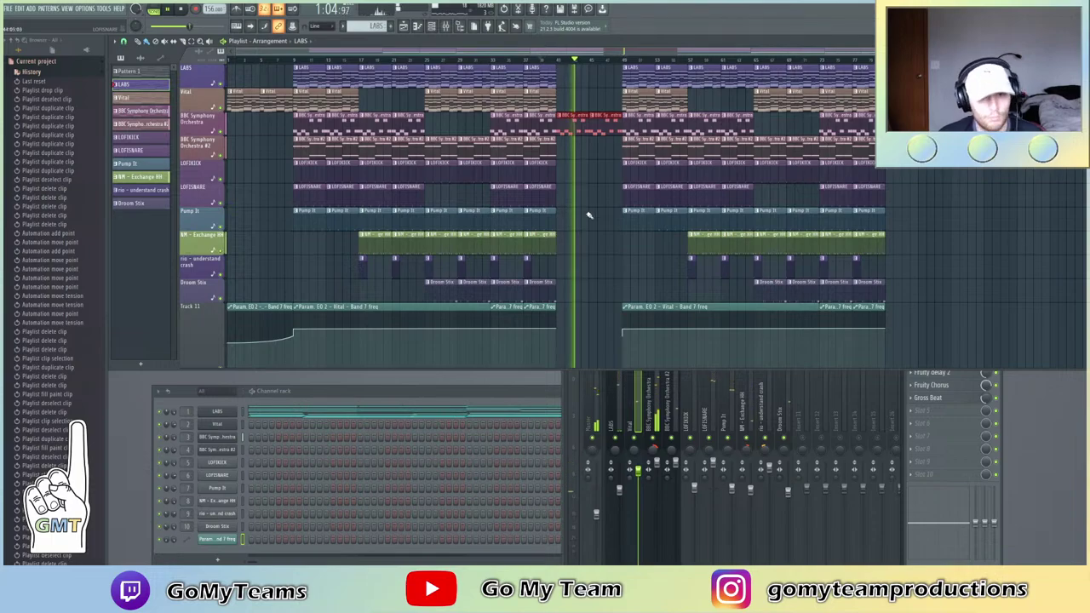
key(ctrl+z)
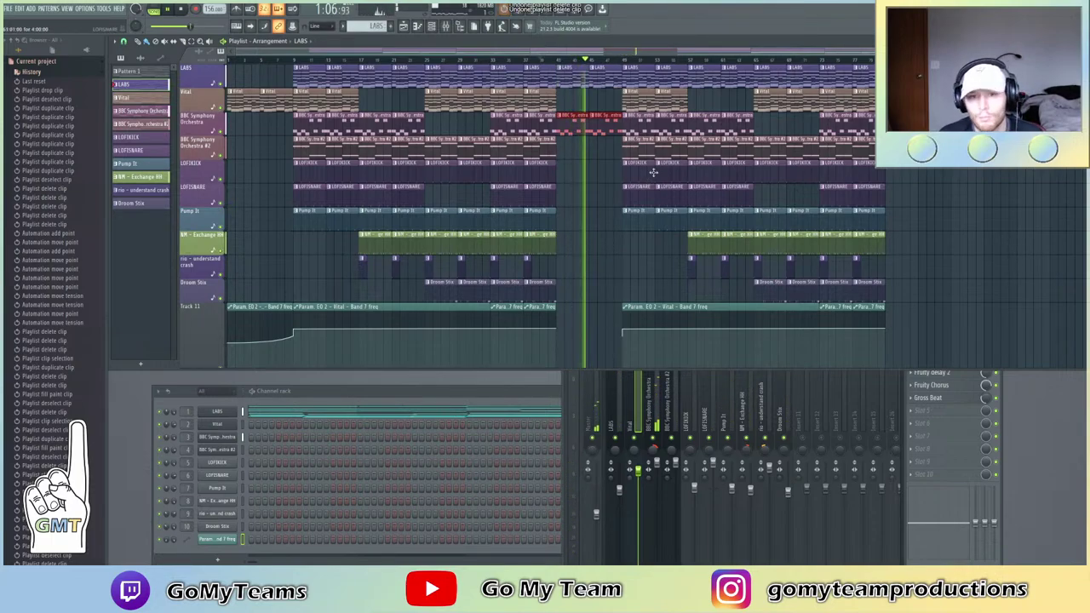
right_click(586, 129)
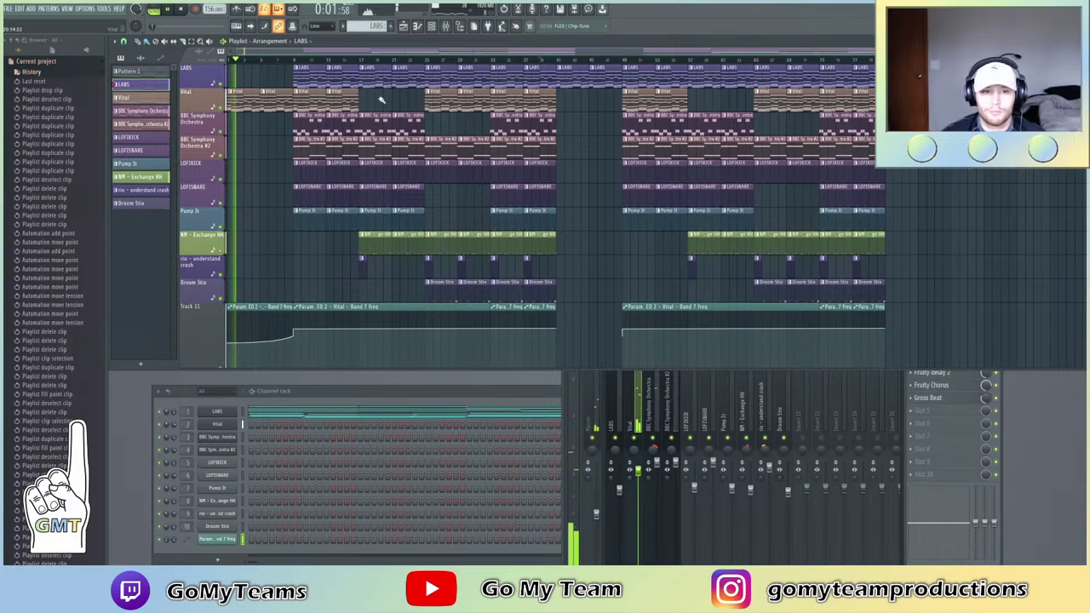
Open the Vital pattern's notes and save the project as "Bm 156 understand"
click(154, 98)
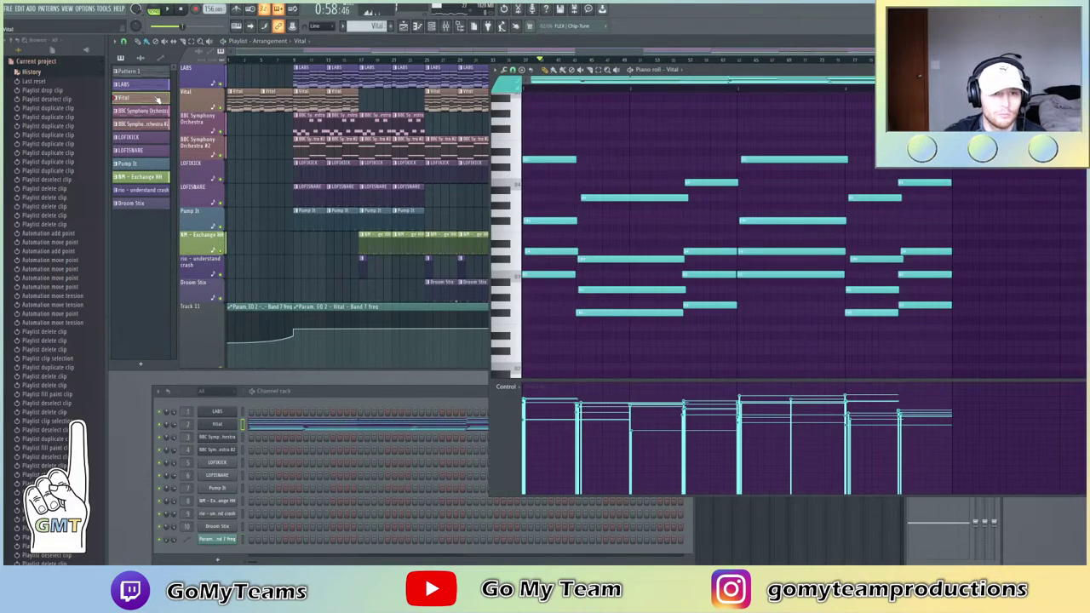
key(ctrl+s)
text(Bm 15)
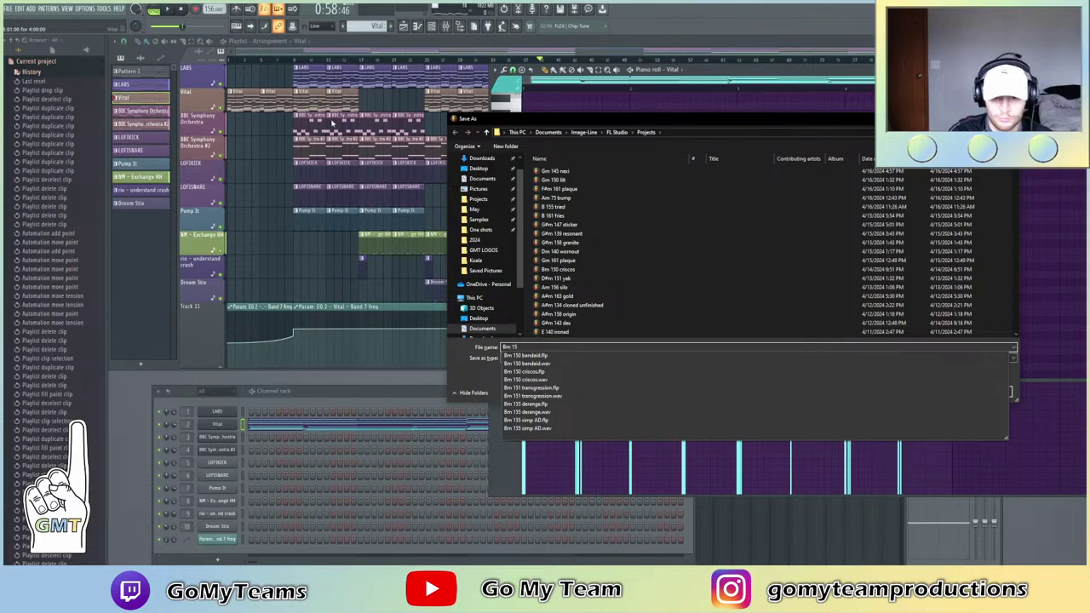
text(6 understand)
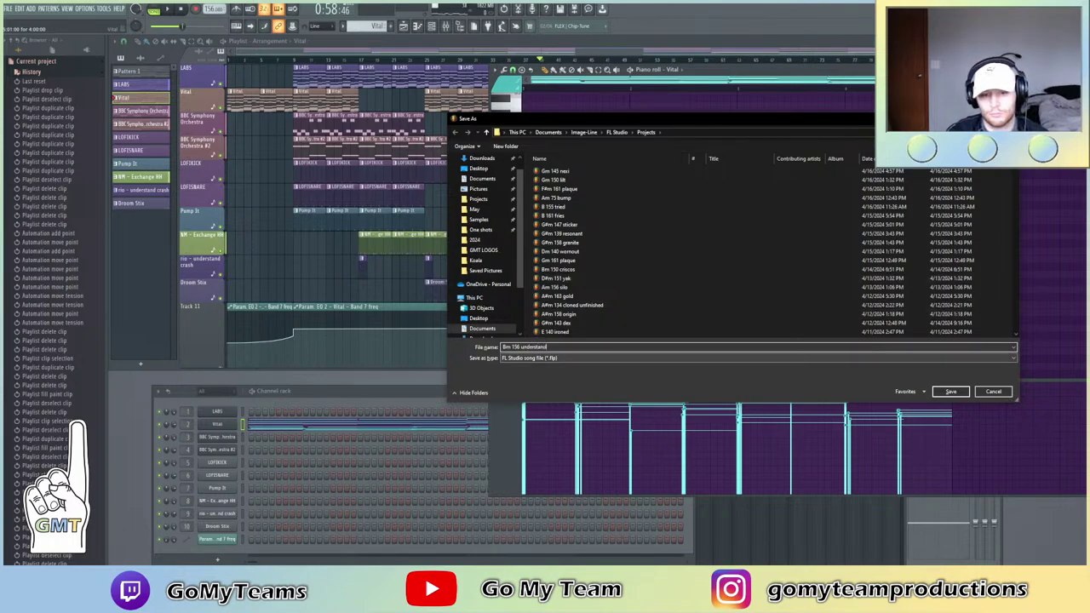
key(Return)
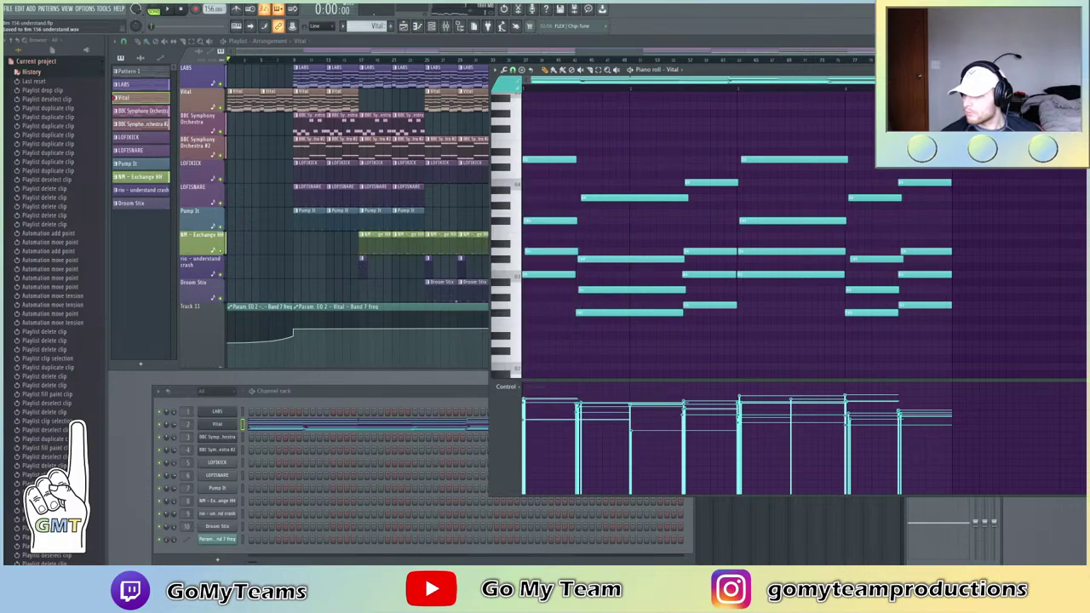
Start a new project and open its LABS instrument
click(9, 9)
click(25, 21)
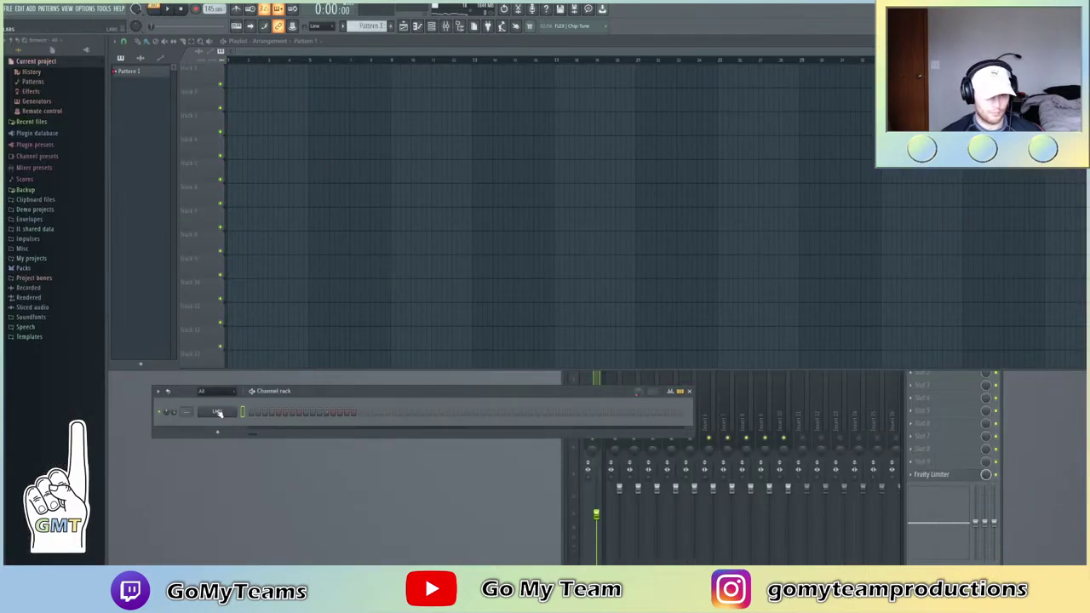
click(218, 414)
click(218, 414)
click(218, 414)
click(218, 414)
click(218, 414)
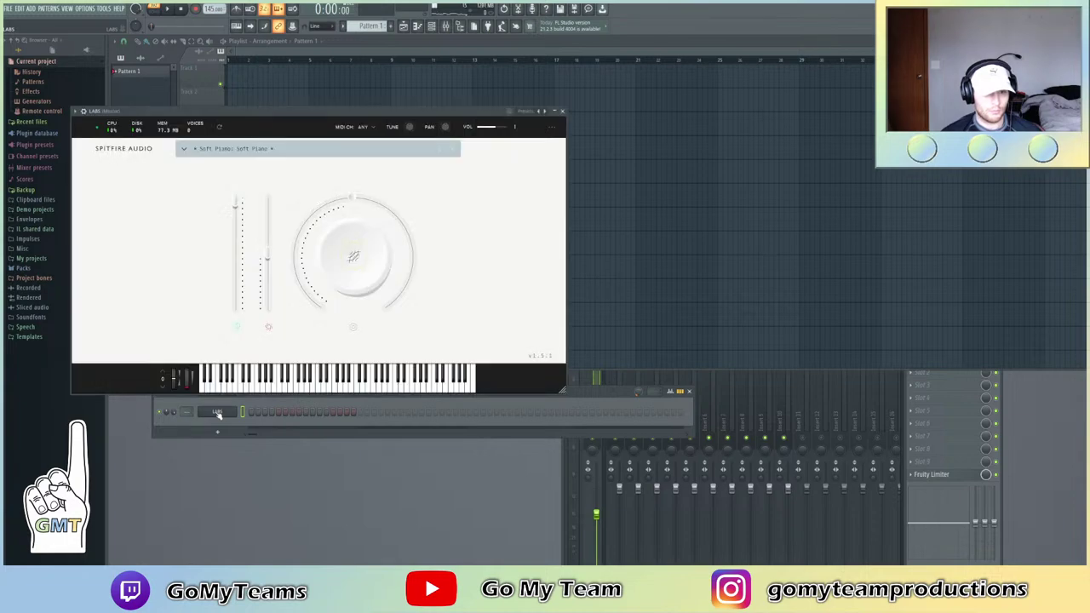
Load a preset from the starred LABS sounds and close the instrument window
click(361, 153)
scroll(344, 256, down, 5)
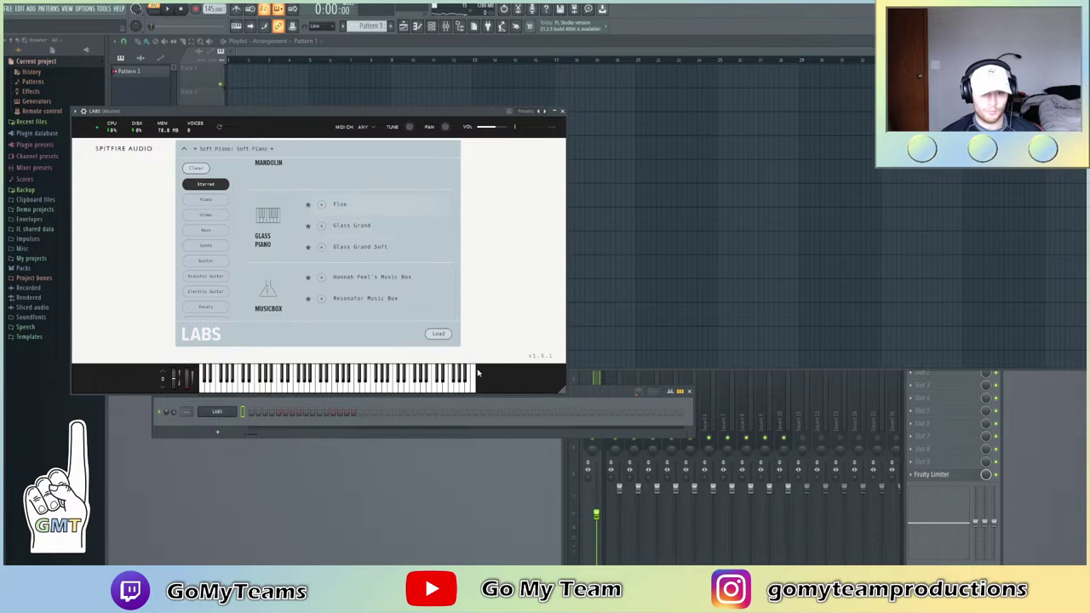
click(437, 333)
click(562, 112)
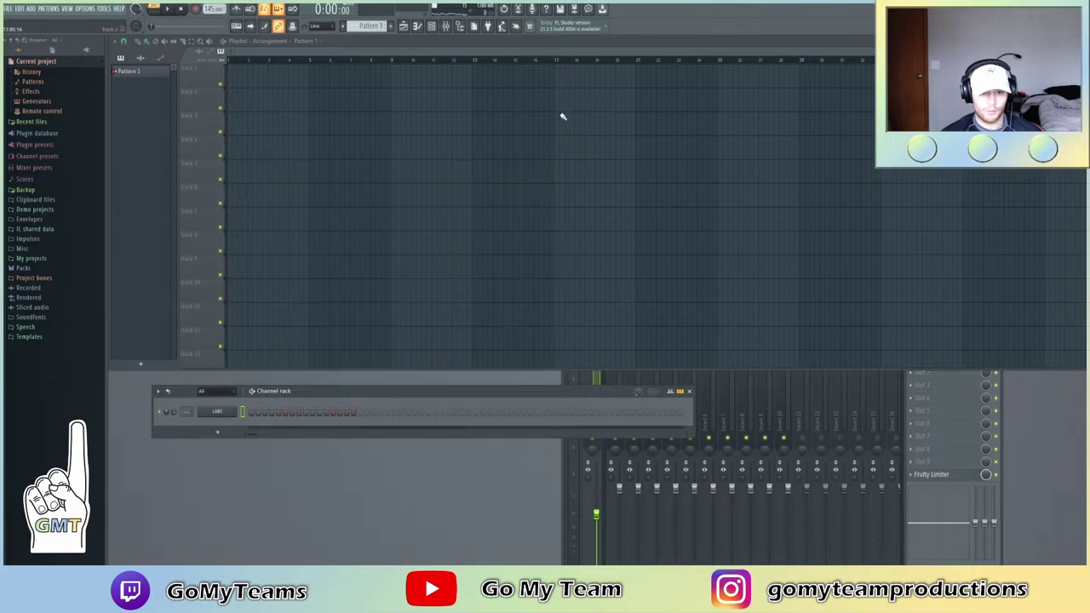
Open the LABS piano roll and draw a two-bar F note at the start of the pattern
right_click(209, 412)
click(226, 415)
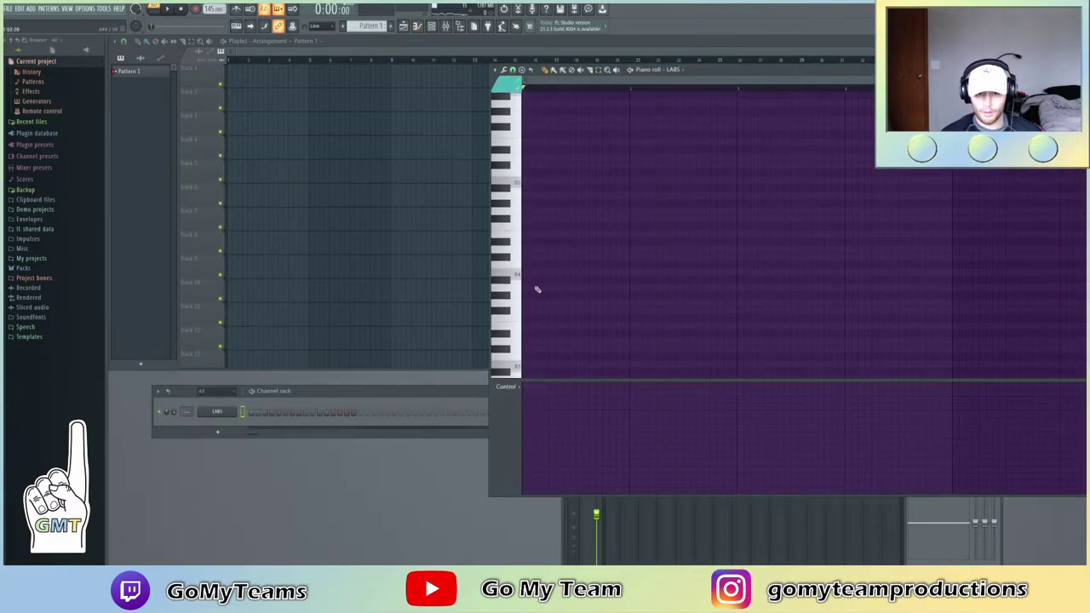
scroll(537, 287, down, 2)
click(505, 274)
click(524, 276)
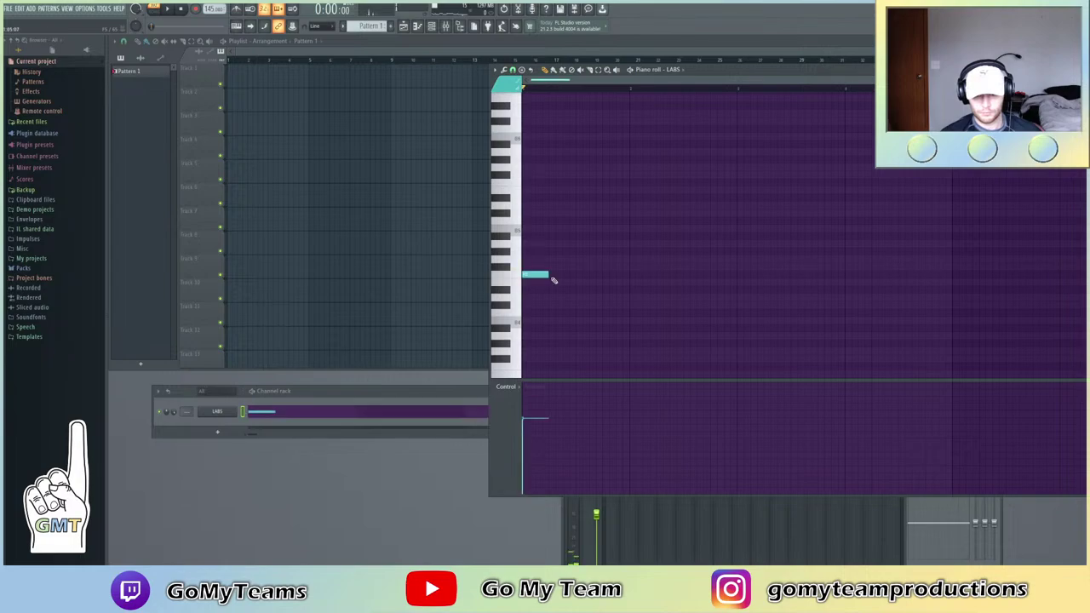
drag(550, 274, 762, 291)
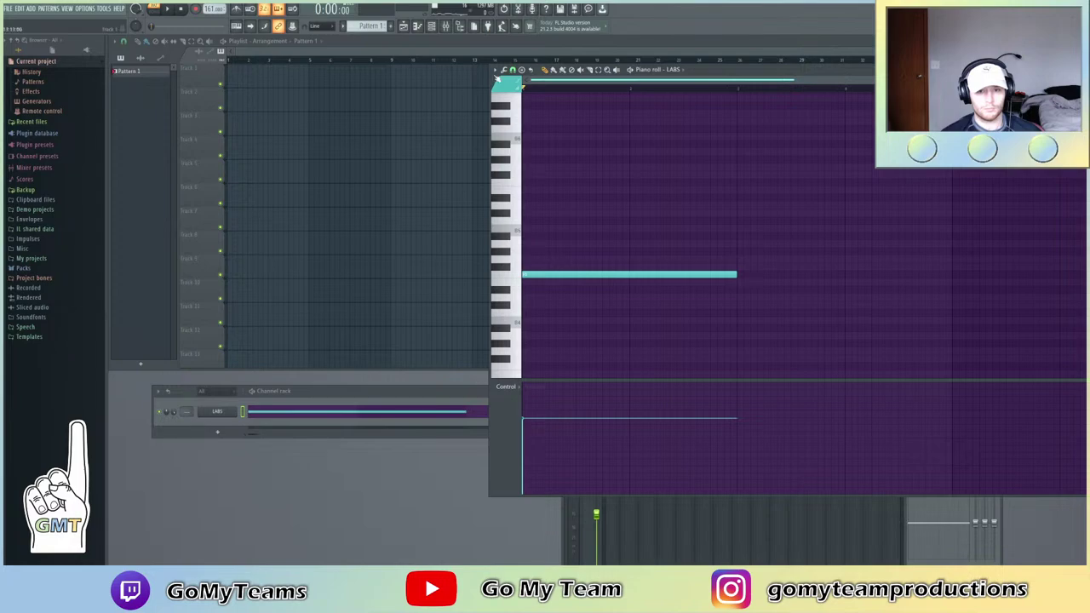
Set the root note of the piano roll's scale highlighting to F
click(496, 72)
mouse_move(508, 121)
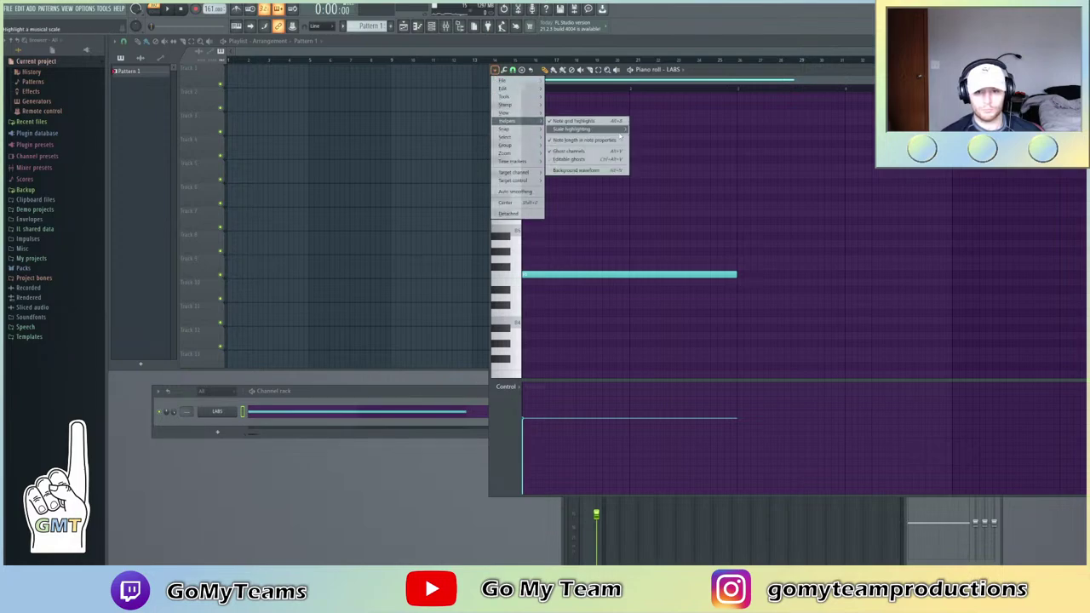
mouse_move(619, 129)
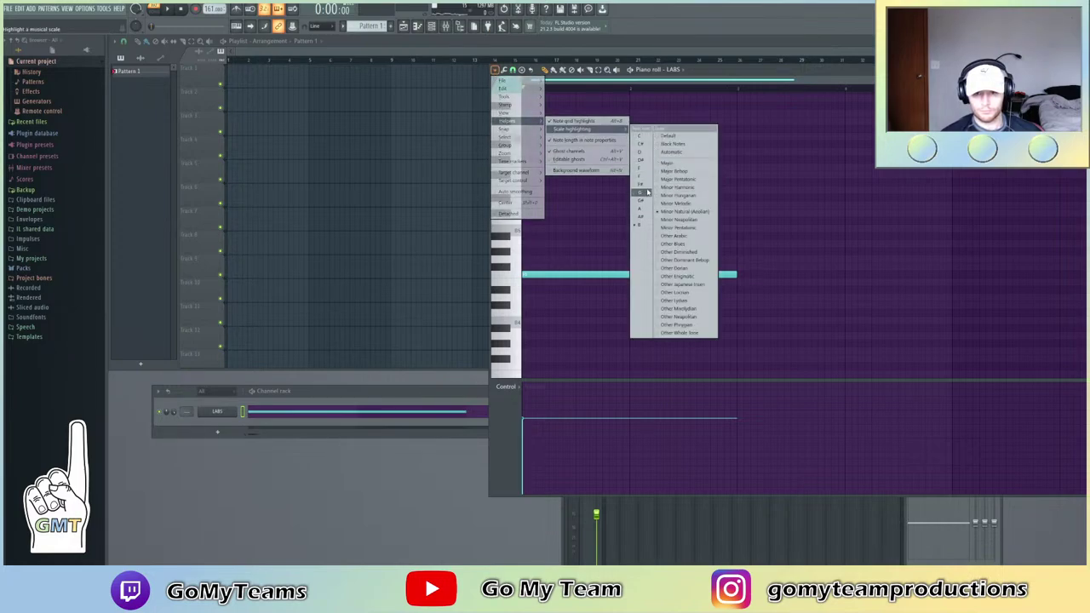
click(651, 177)
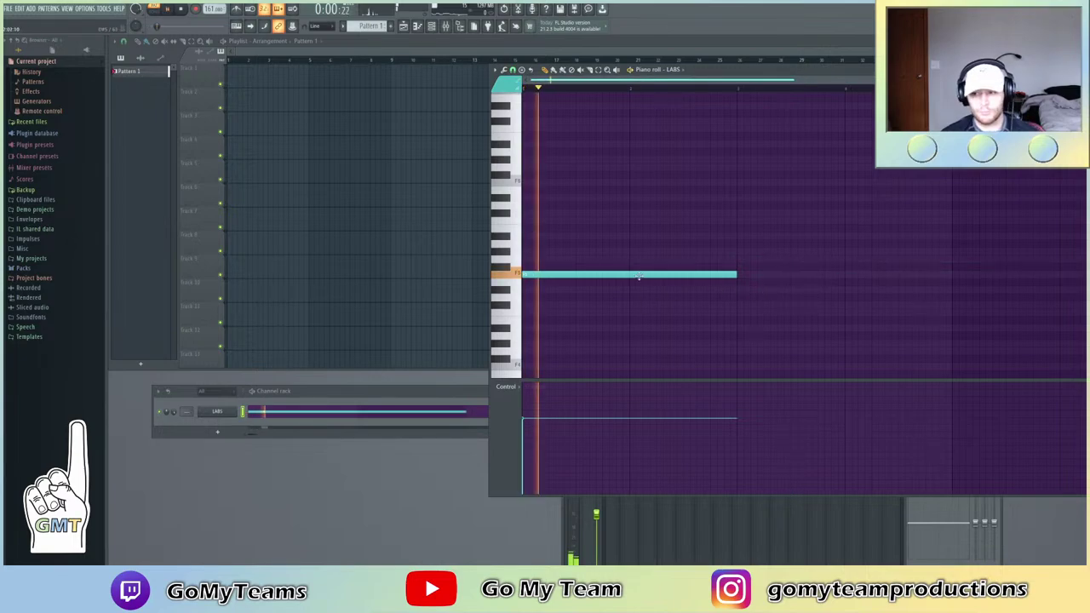
Build a two-bar F minor chord at bar 1 by adding F, G# and C notes below the existing F note
click(527, 360)
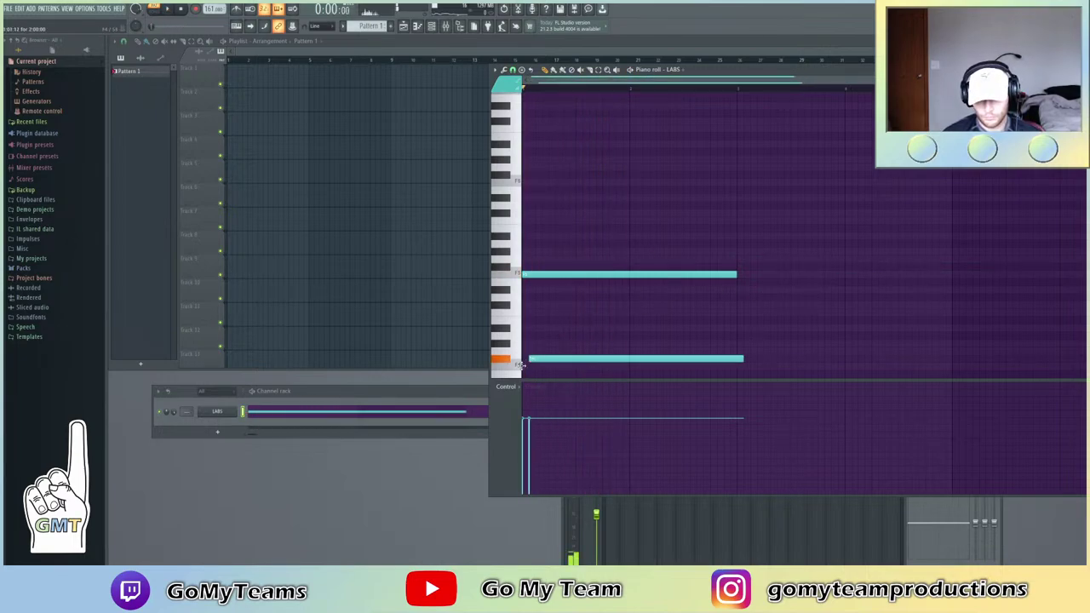
key(space)
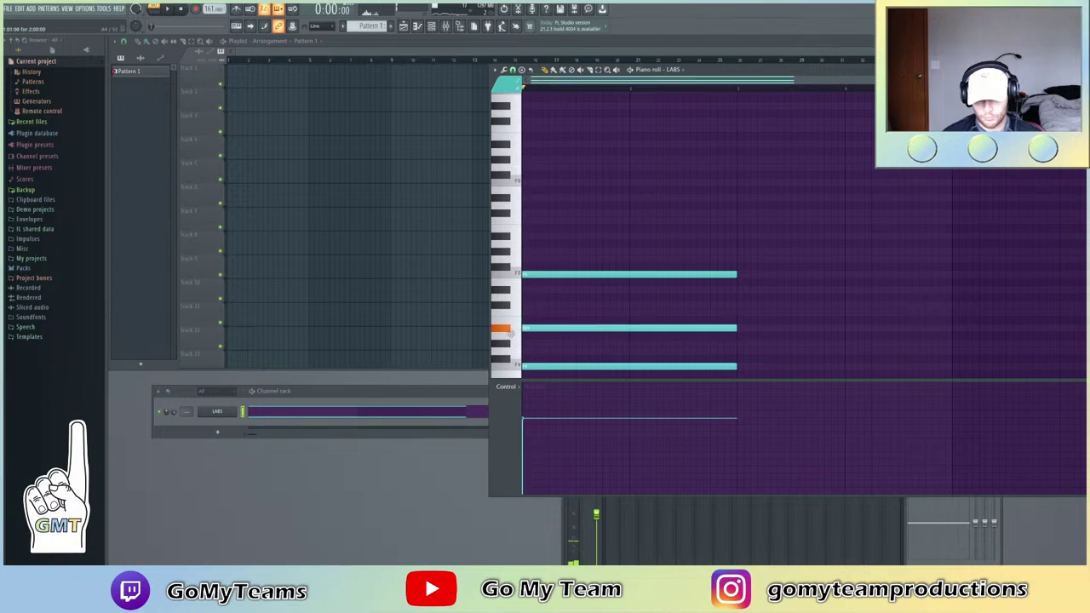
drag(510, 335, 509, 345)
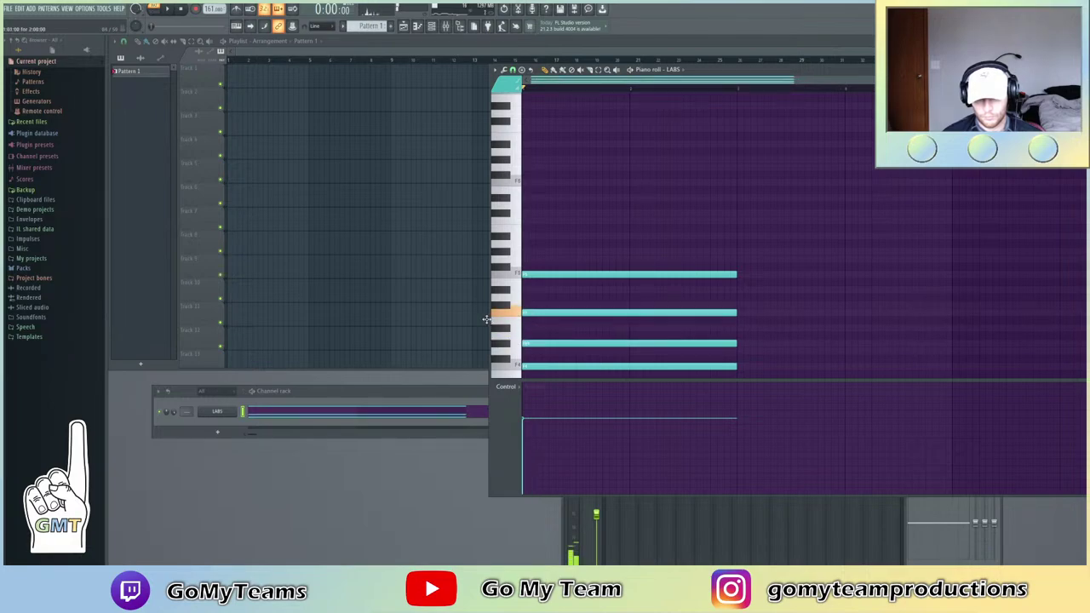
Add a two-bar second chord at bar 3 with the notes C, D#, G and A#
scroll(699, 352, down, 3)
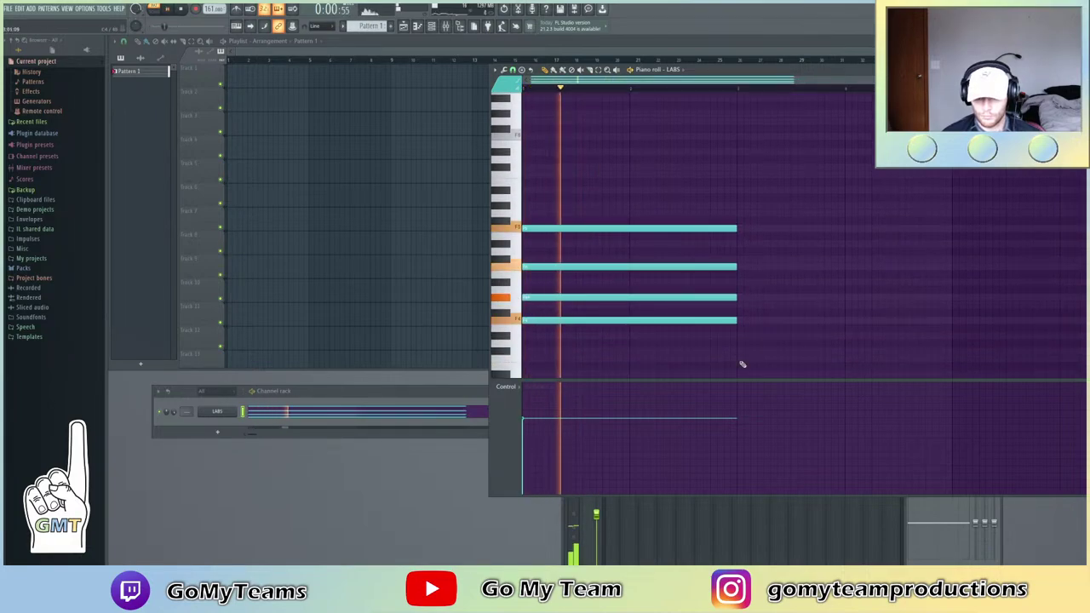
click(739, 359)
click(741, 336)
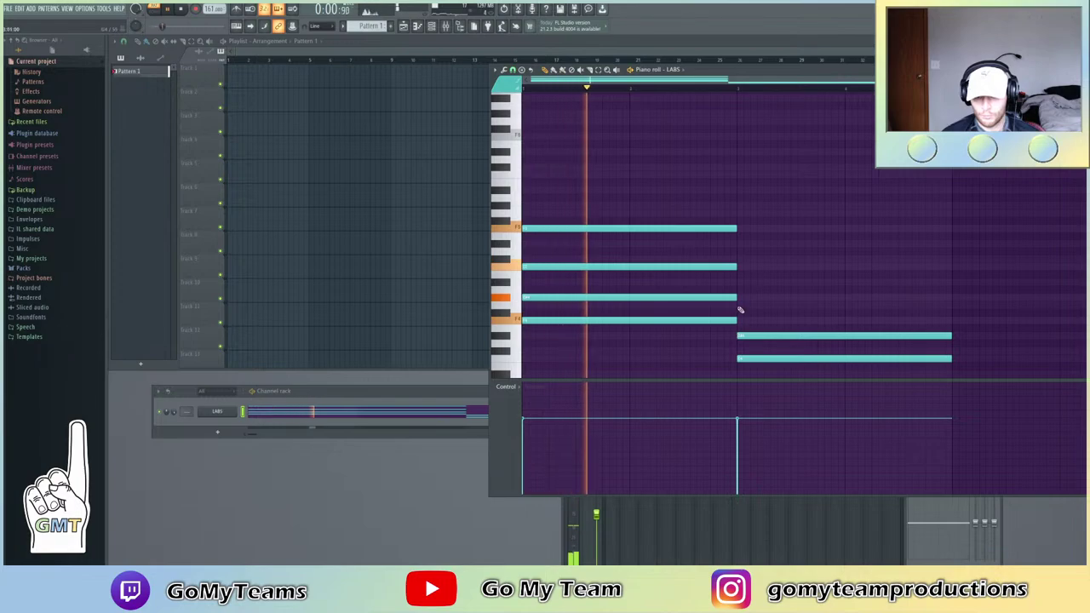
click(739, 305)
click(737, 282)
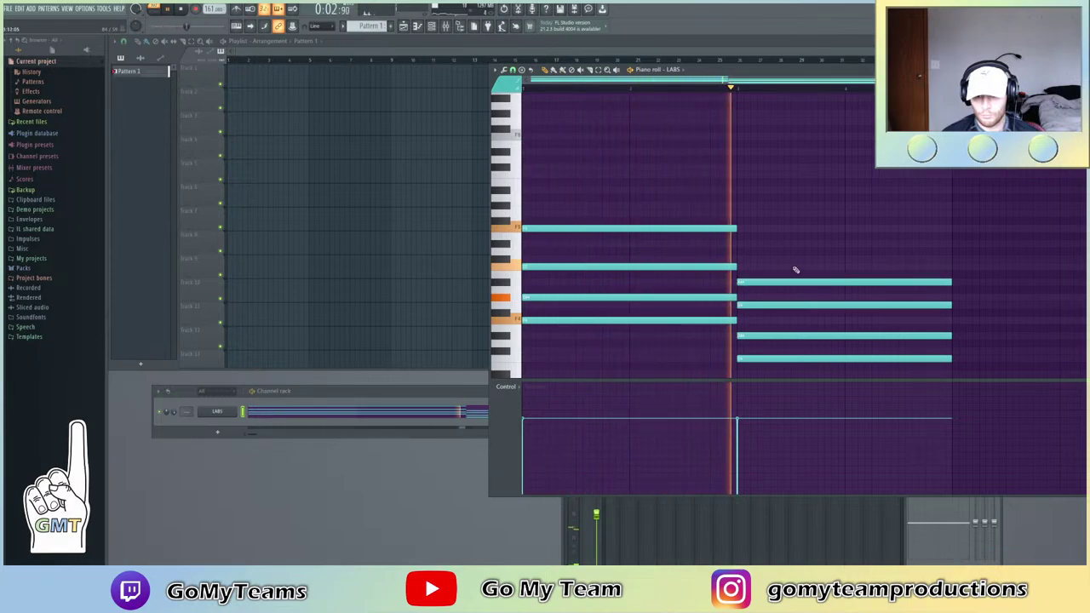
Try splitting the second chord at bar 4 and lowering its second half by two semitones
scroll(694, 248, down, 6)
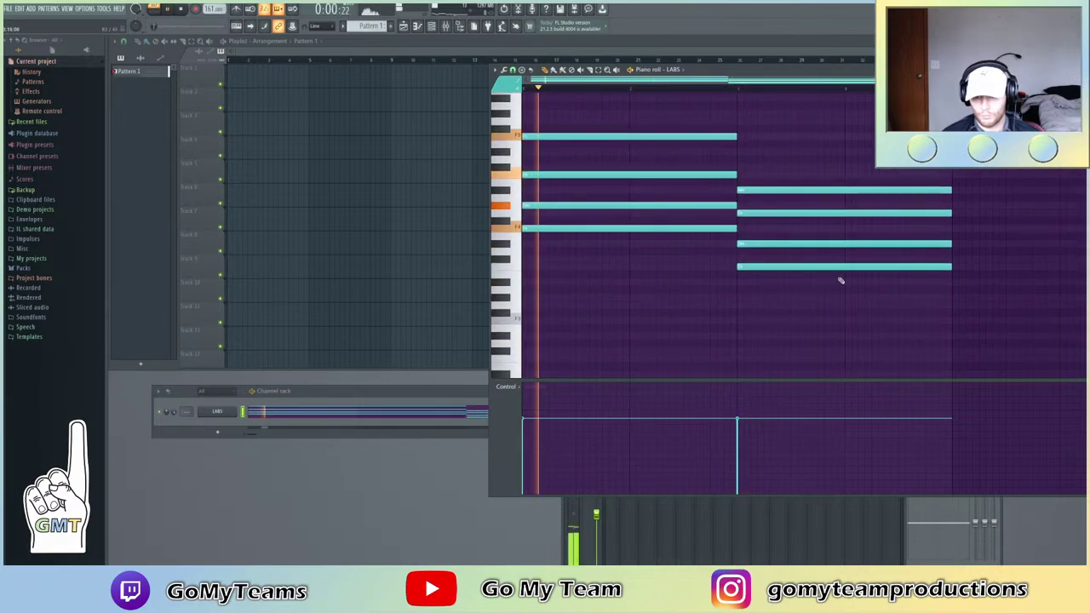
drag(849, 278, 847, 170)
key(space)
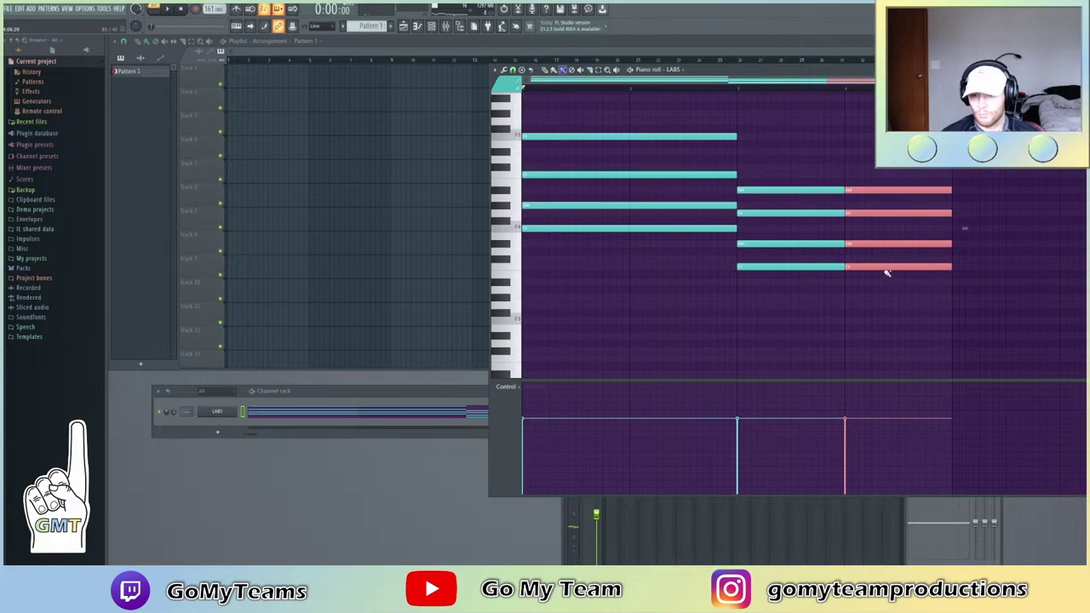
drag(882, 269, 878, 285)
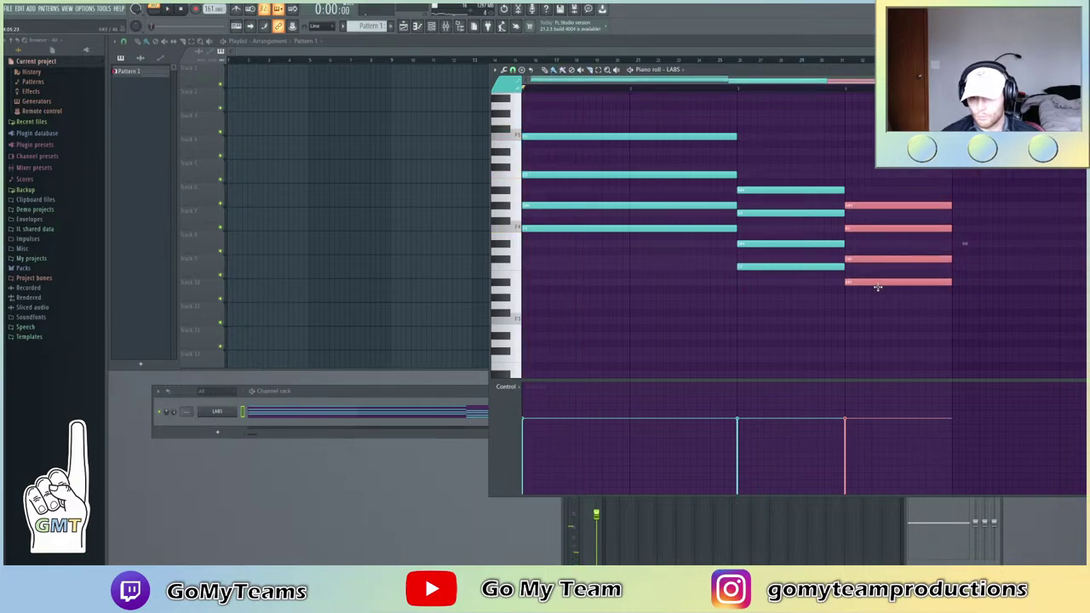
click(993, 266)
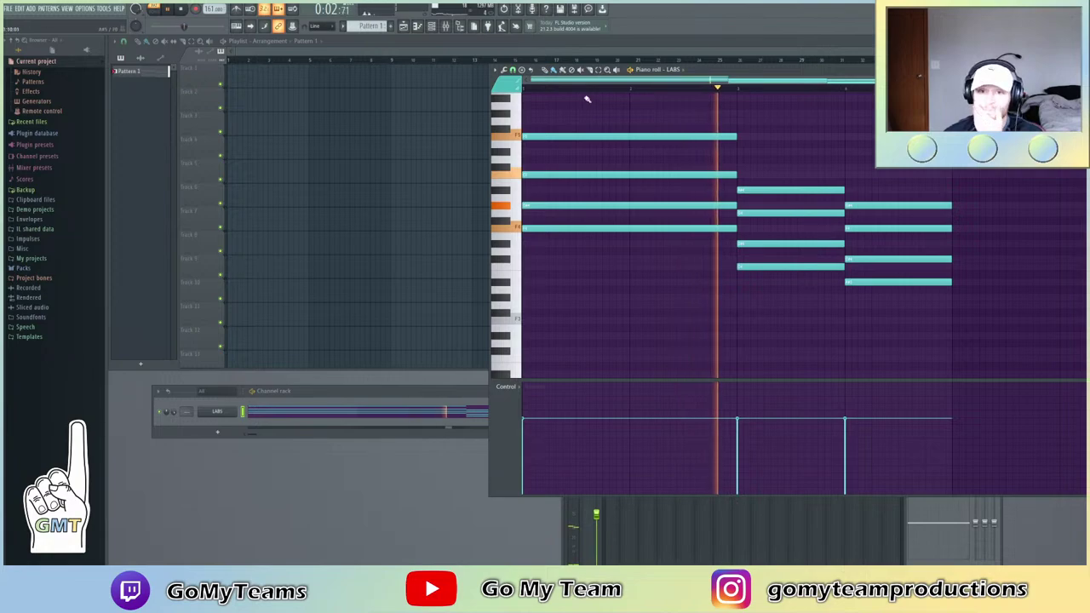
Restore the second chord to the end of bar 4, split it at beat 3 of bar 4, and lower the split-off part two semitones
scroll(723, 187, down, 2)
scroll(625, 263, up, 3)
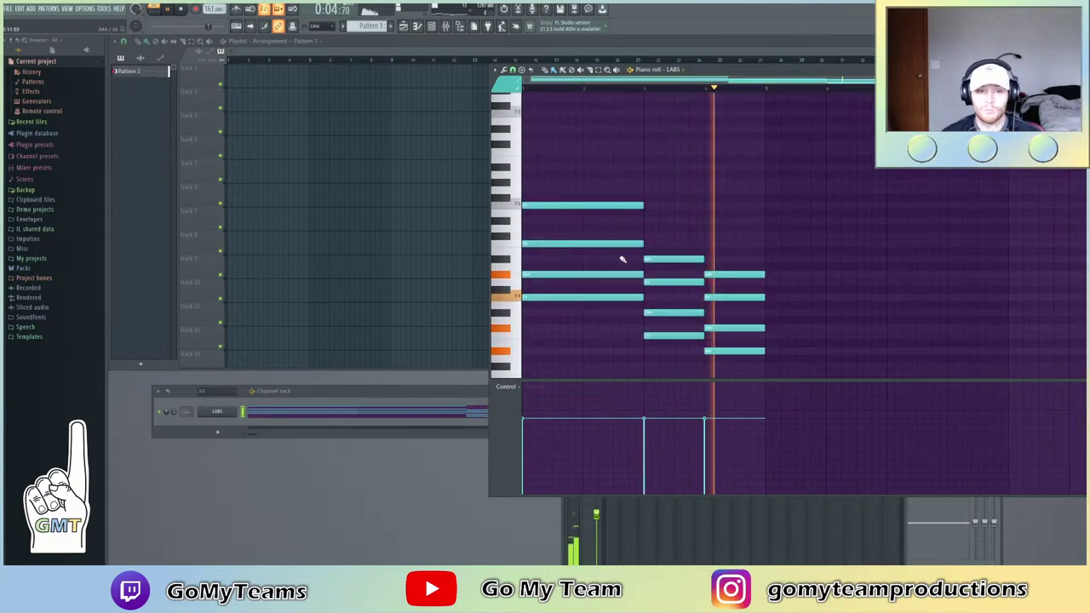
scroll(660, 240, up, 1)
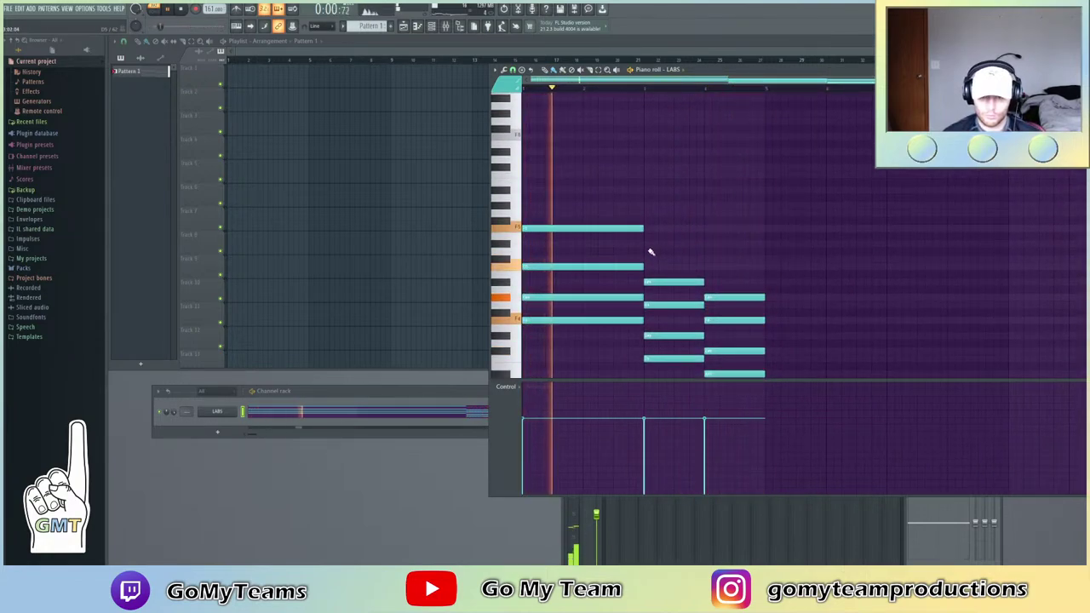
scroll(652, 250, down, 1)
right_click(736, 275)
mouse_move(726, 347)
mouse_down()
mouse_move(686, 257)
mouse_move(734, 260)
mouse_up()
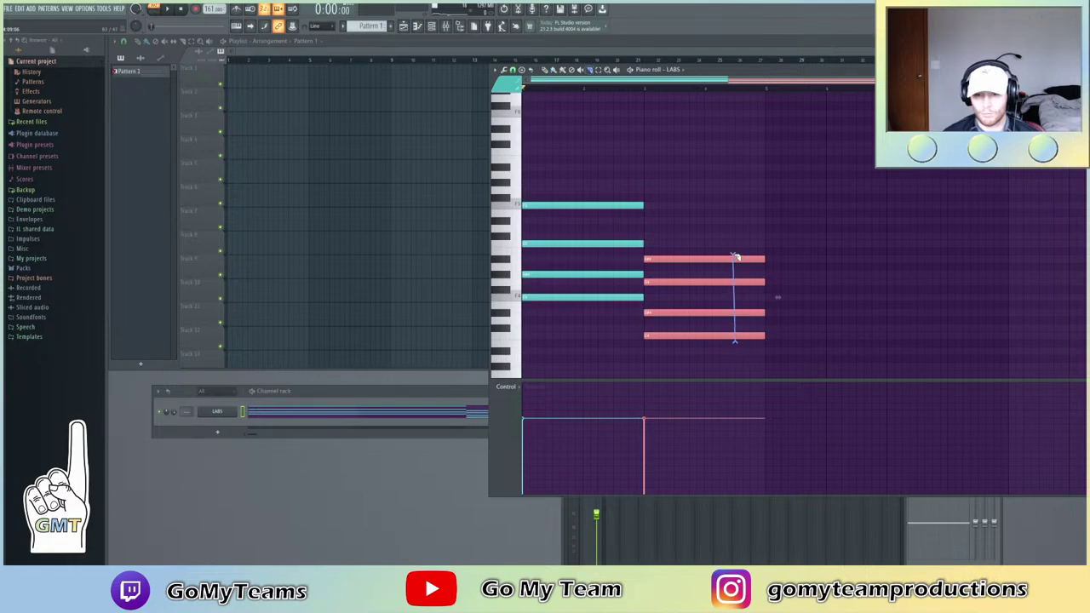
drag(735, 340, 737, 243)
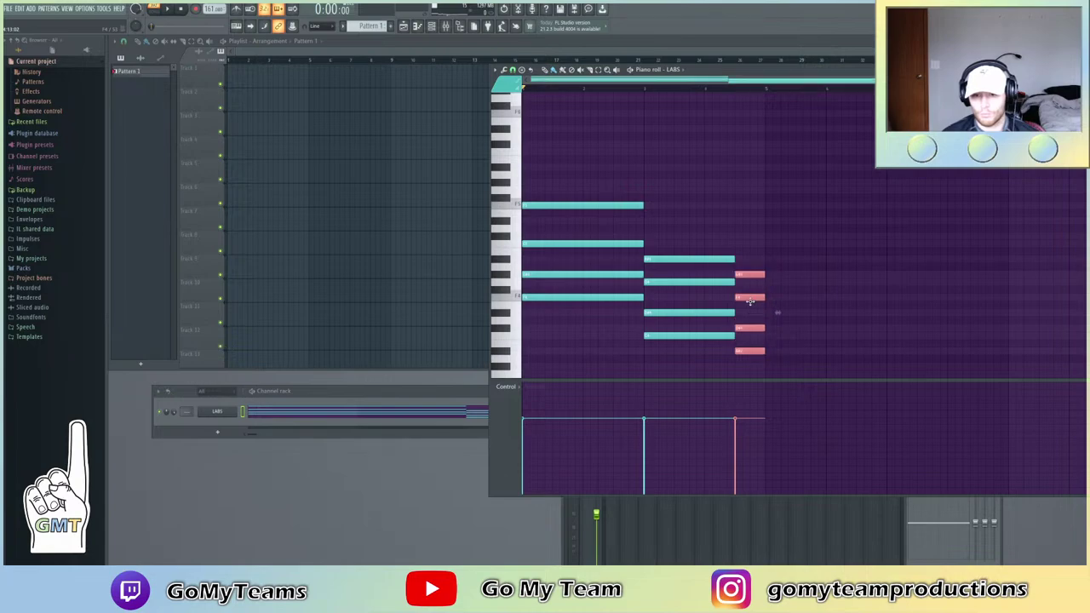
Raise the last chord's top note to C, move the boundary between the last two chords to beat 2 of bar 4, and play the result
drag(744, 274, 743, 243)
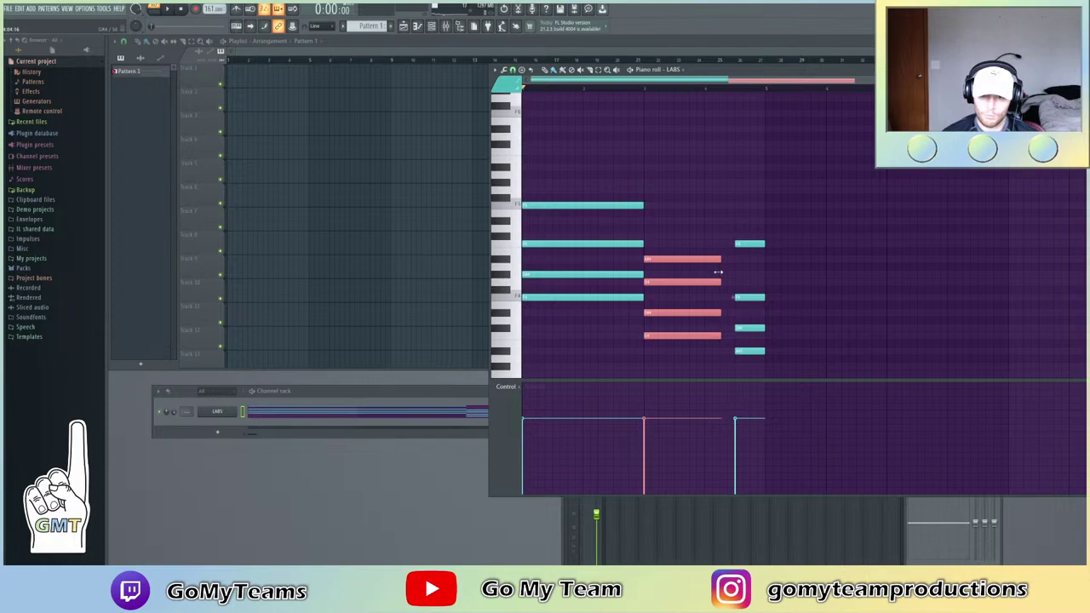
drag(763, 369, 765, 245)
key(space)
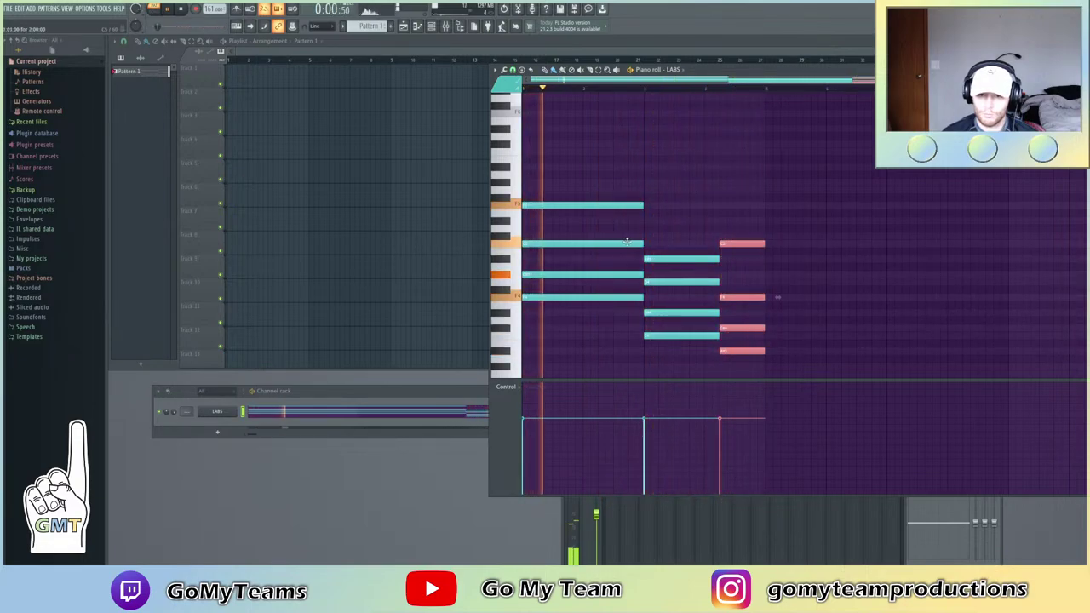
Try raising the F4 note in the last chord to G#4, play it, and return the note to F4
scroll(626, 245, up, 2)
click(819, 281)
right_click(829, 282)
drag(746, 345, 749, 325)
scroll(788, 307, down, 3)
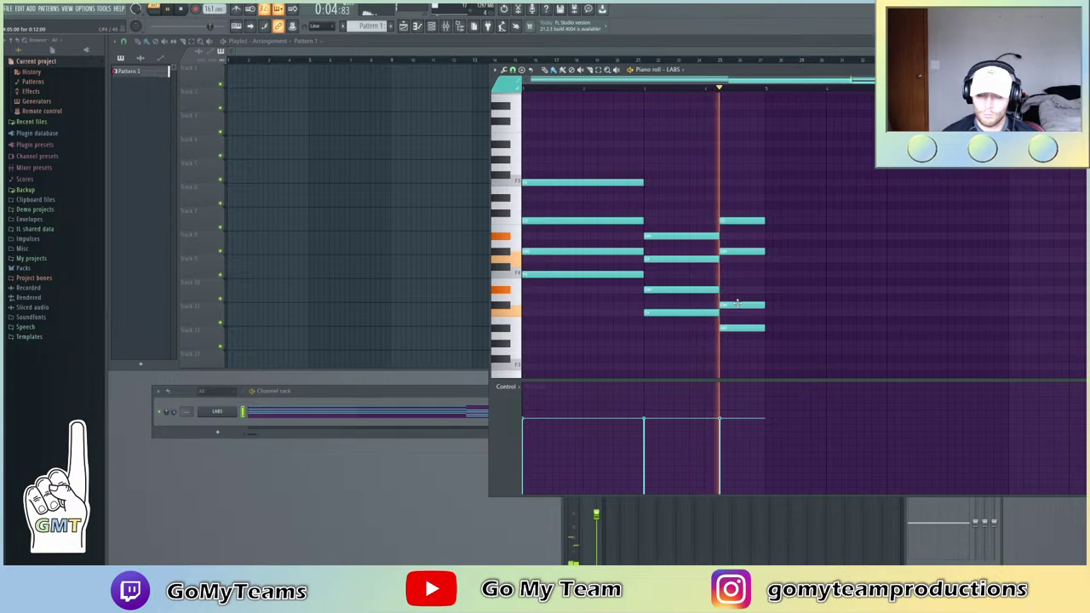
drag(737, 253, 738, 281)
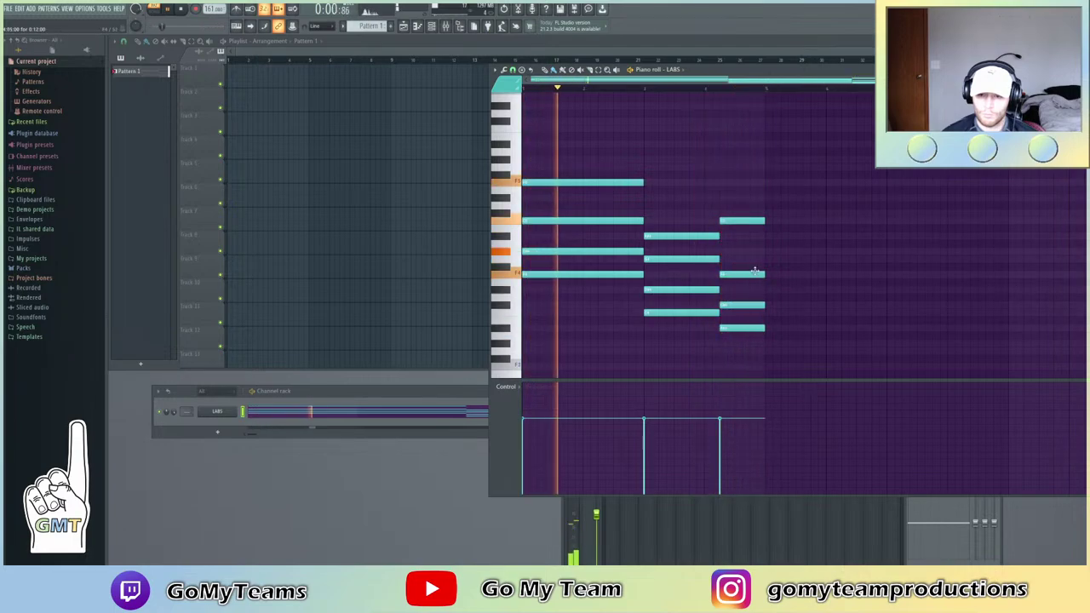
Strum all the chord notes with staggered start times and varied velocities, and accept the result while the loop plays
key(ctrl+a)
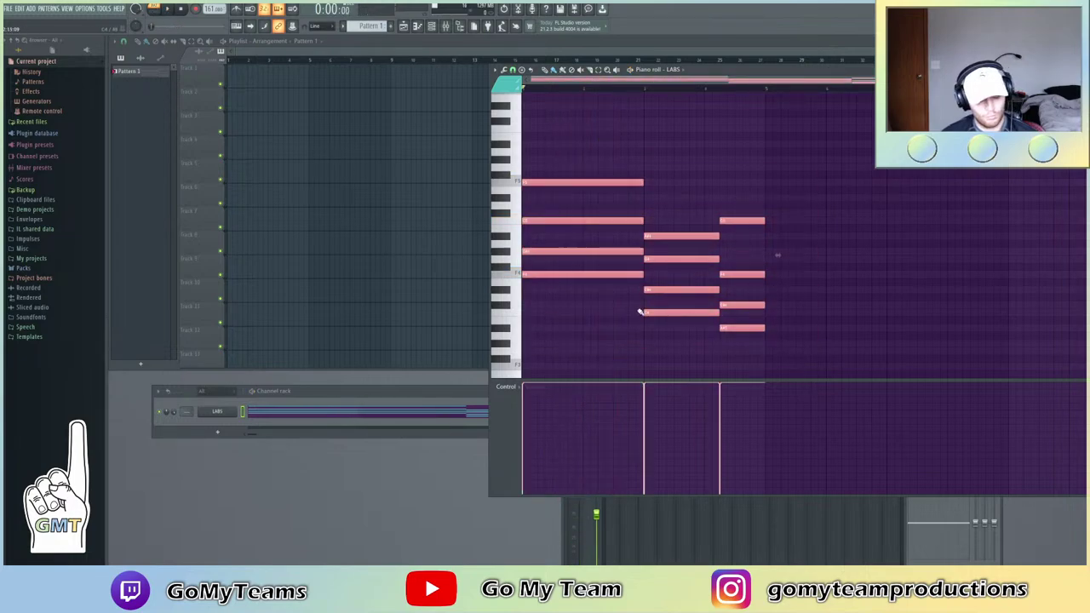
key(alt+s)
key(space)
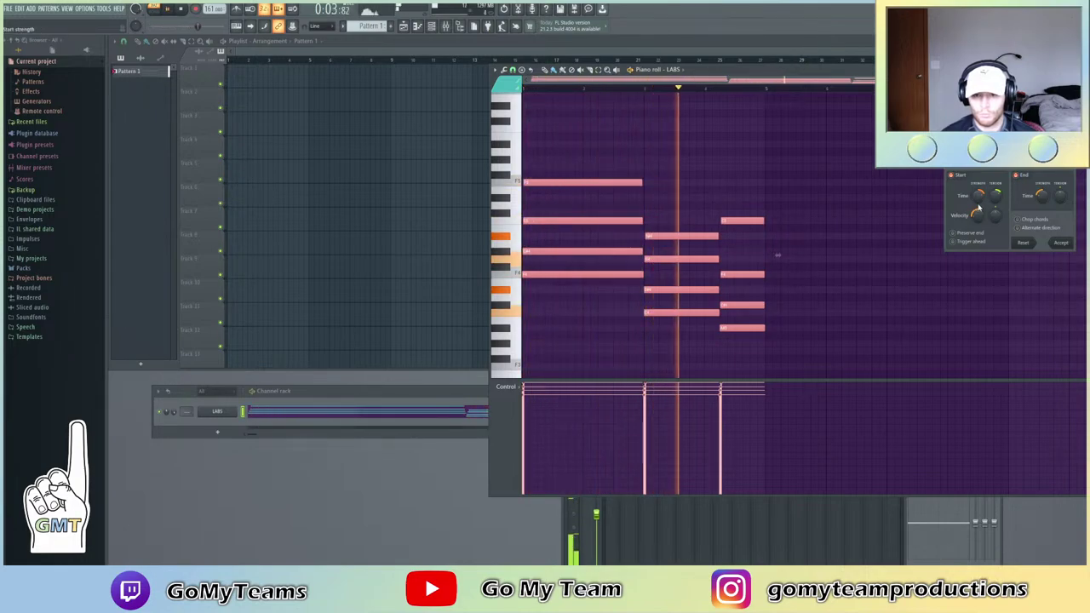
click(1061, 243)
Draw a two-bar melody of D#6 for two beats, F6 for four and D#6 for two, and duplicate it over bars 3 and 4
scroll(569, 209, up, 4)
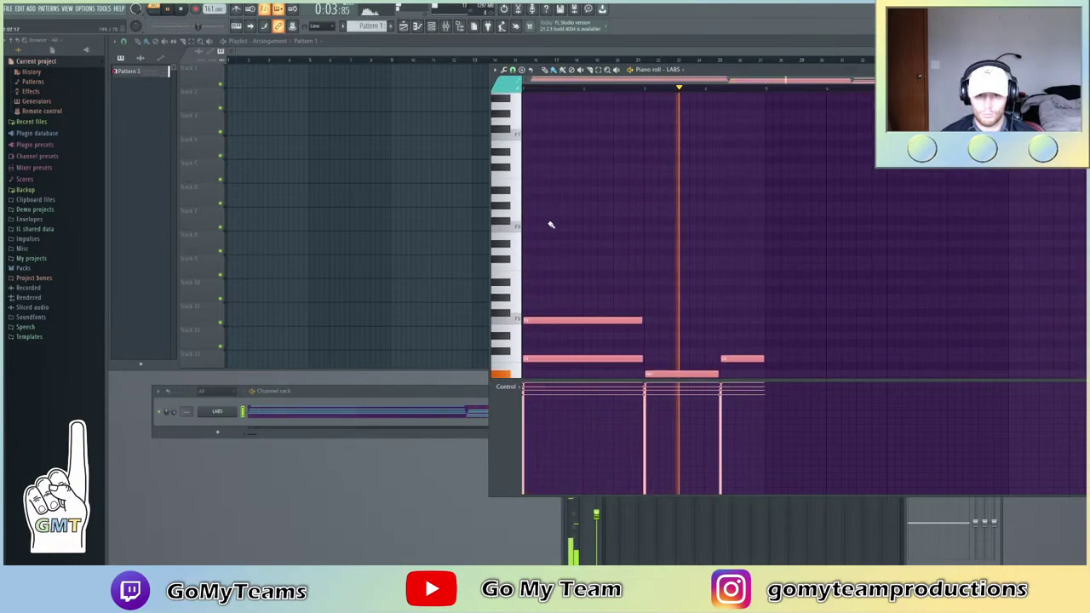
click(556, 230)
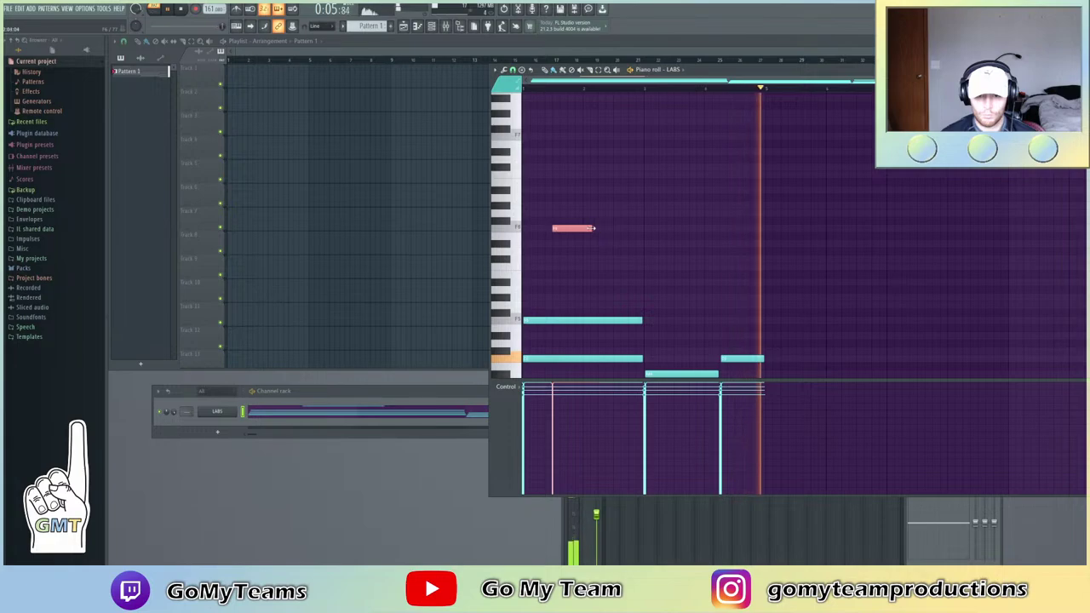
drag(578, 232, 611, 239)
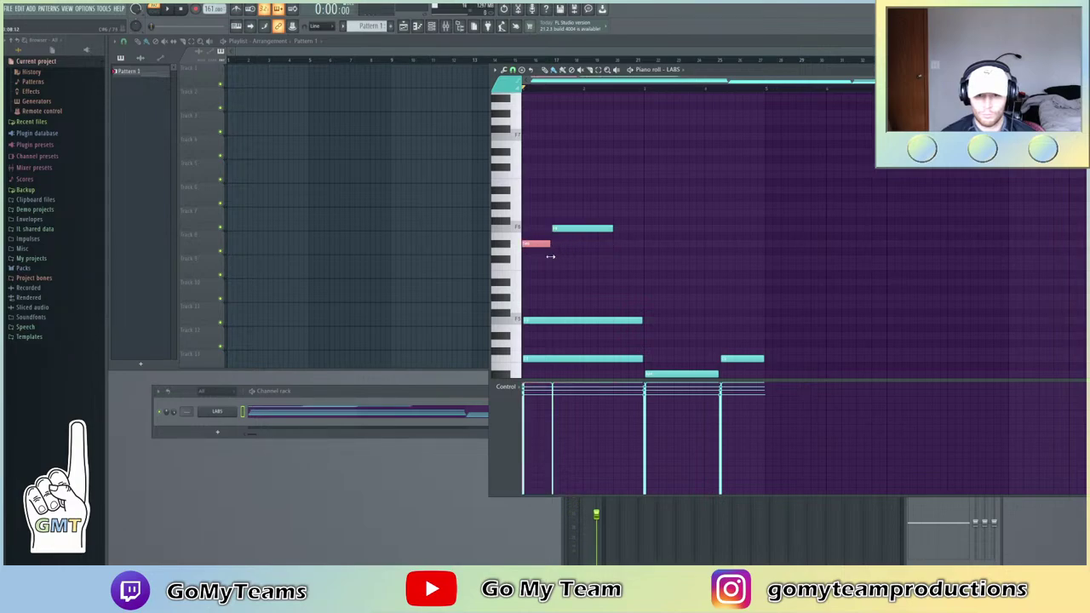
click(618, 243)
drag(673, 258, 398, 195)
key(ctrl+b)
click(712, 273)
right_click(718, 273)
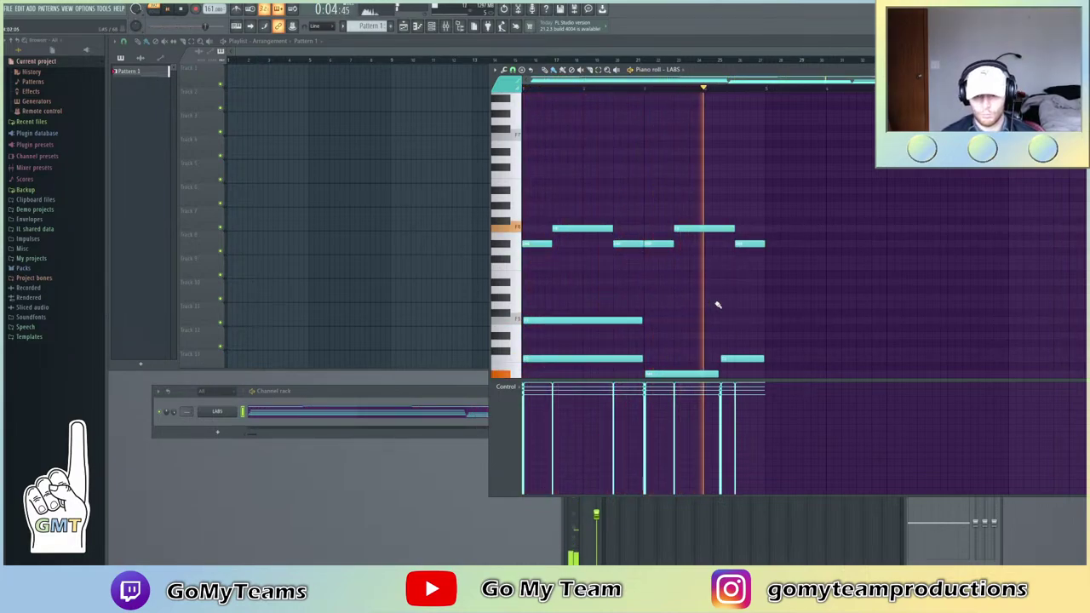
Split the repeated melody's F6 note at beat 2 of bar 4
click(697, 303)
drag(697, 302, 724, 226)
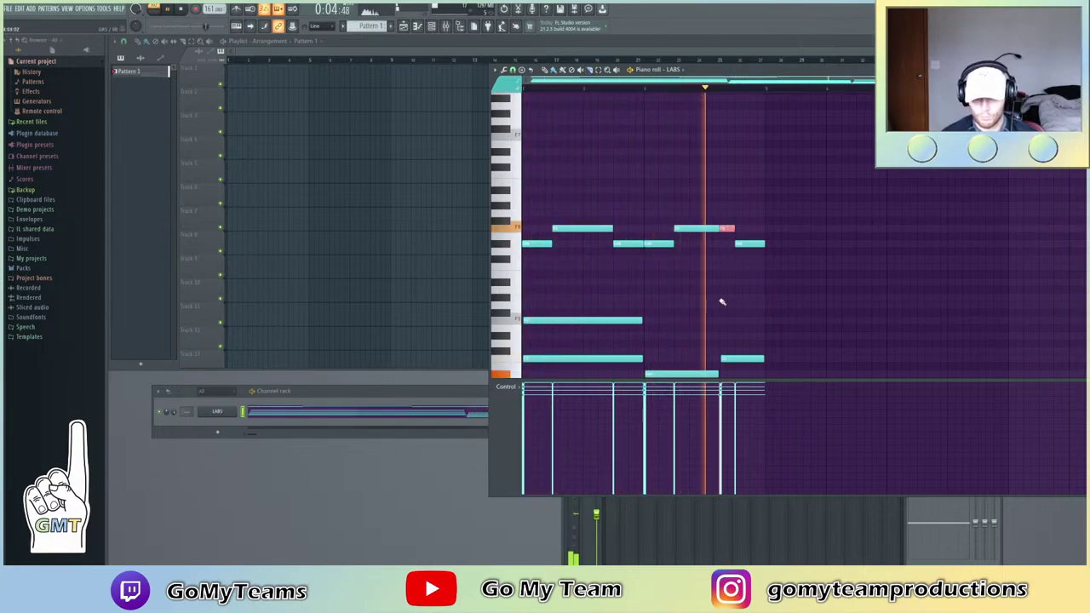
click(750, 289)
right_click(751, 289)
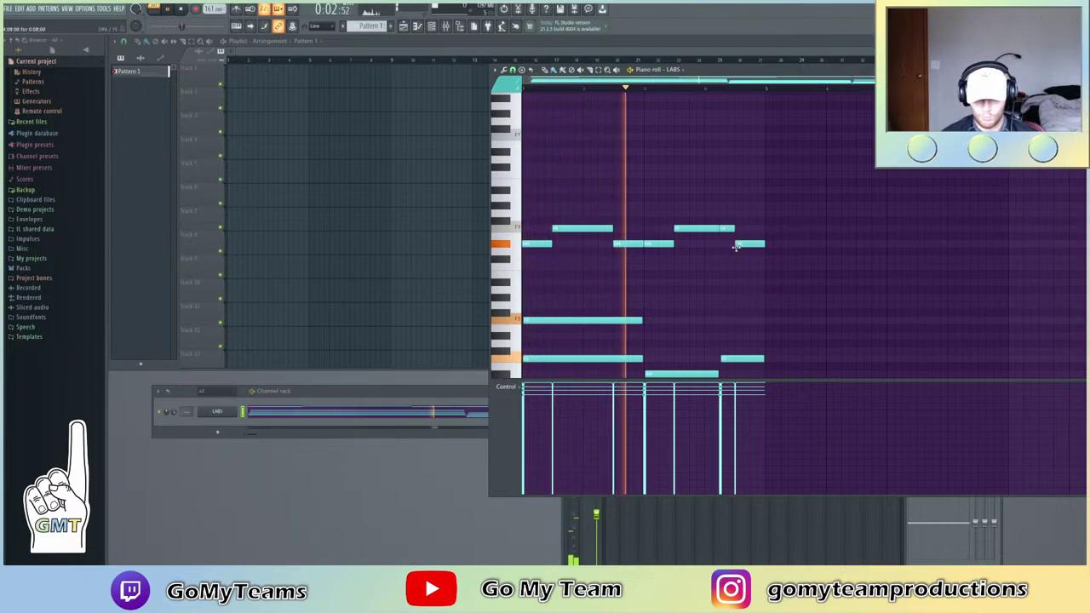
Split the melody's longer F6 piece at the start of bar 4 and raise the resulting one-beat note to G6
scroll(742, 299, down, 3)
scroll(635, 275, up, 1)
scroll(636, 276, up, 1)
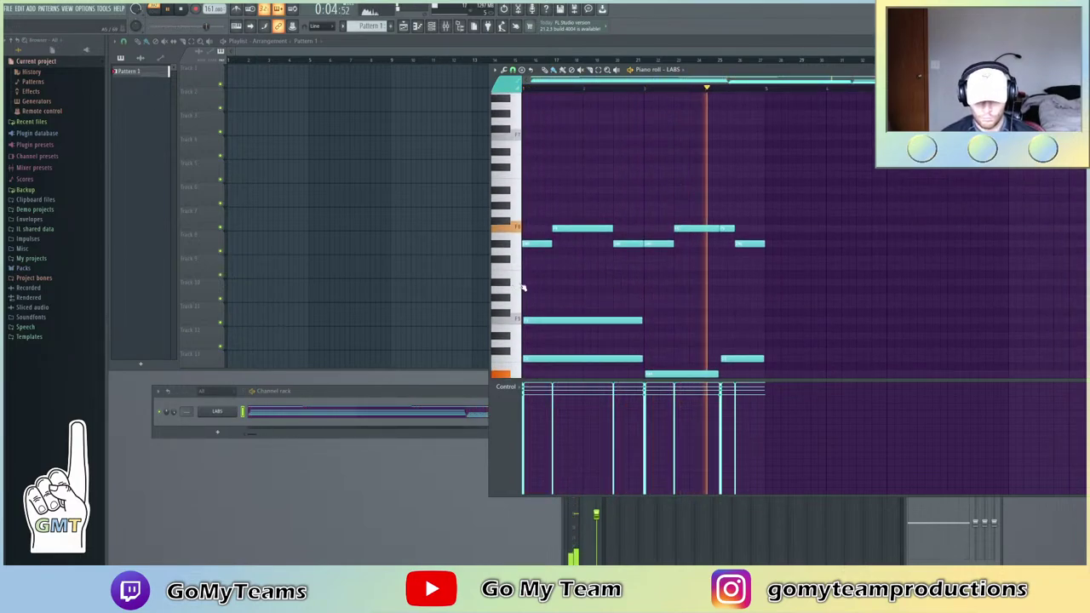
scroll(698, 297, down, 3)
scroll(711, 272, up, 2)
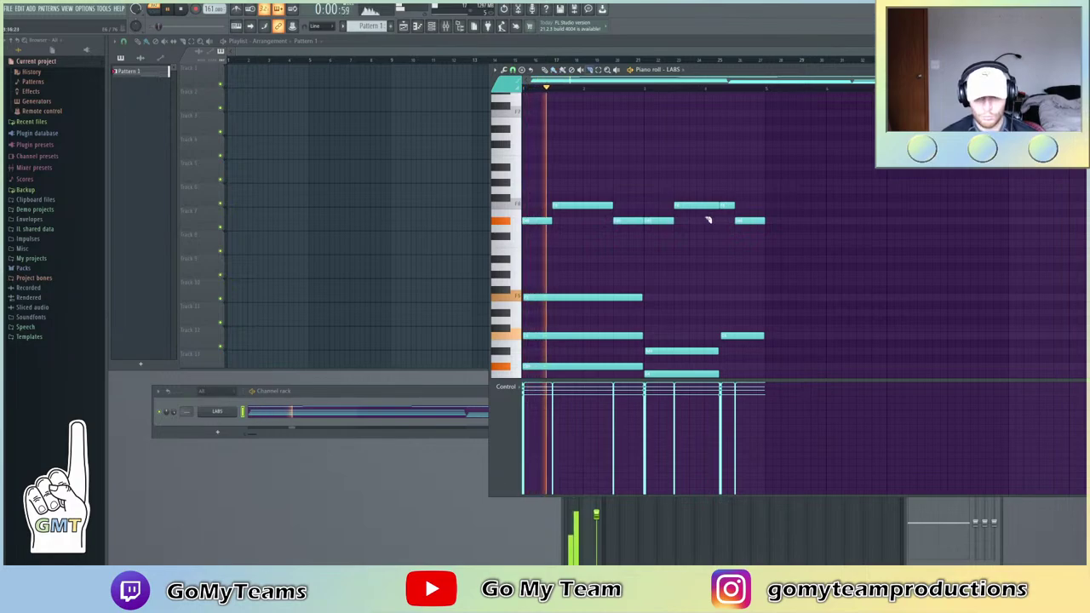
drag(705, 195, 711, 190)
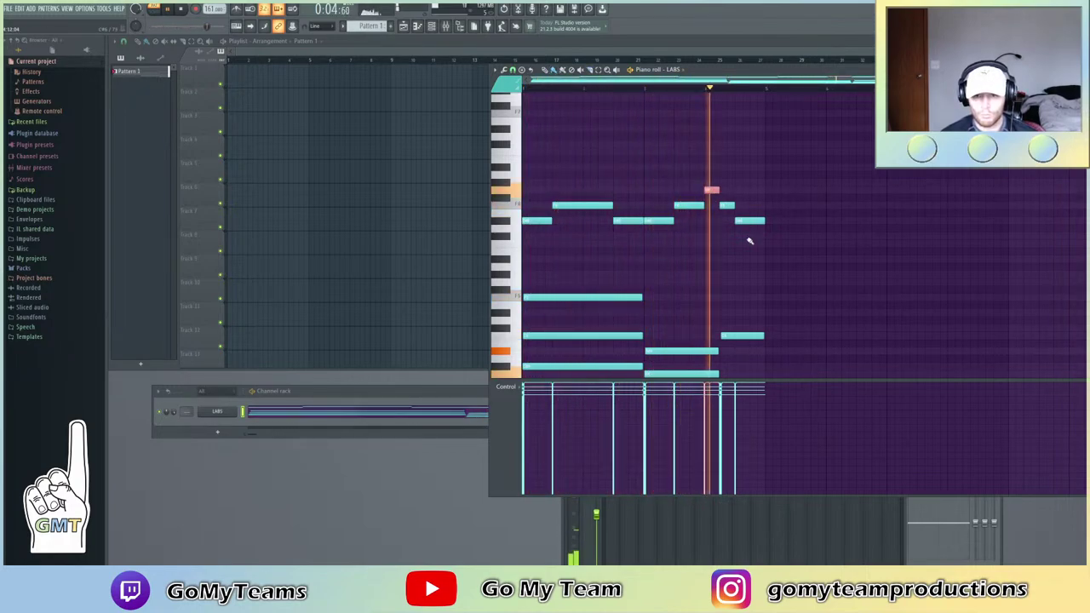
click(713, 275)
right_click(717, 275)
Try raising the one-beat G6 note to G#6, play it, and return the note to G6
scroll(722, 292, up, 2)
scroll(715, 255, down, 2)
drag(710, 189, 710, 181)
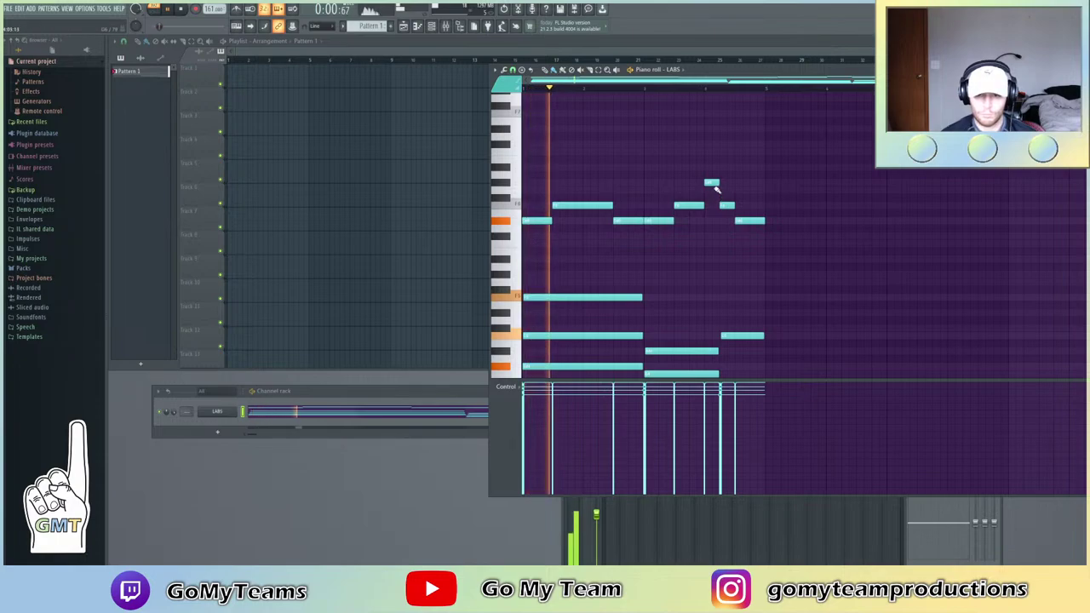
drag(713, 183, 714, 190)
click(718, 257)
right_click(719, 257)
Copy the whole four-bar melody and place the copy one octave higher
scroll(610, 241, down, 3)
drag(890, 173, 302, 101)
key(ctrl+c)
key(ctrl+v)
key(ctrl+Up)
scroll(663, 236, up, 2)
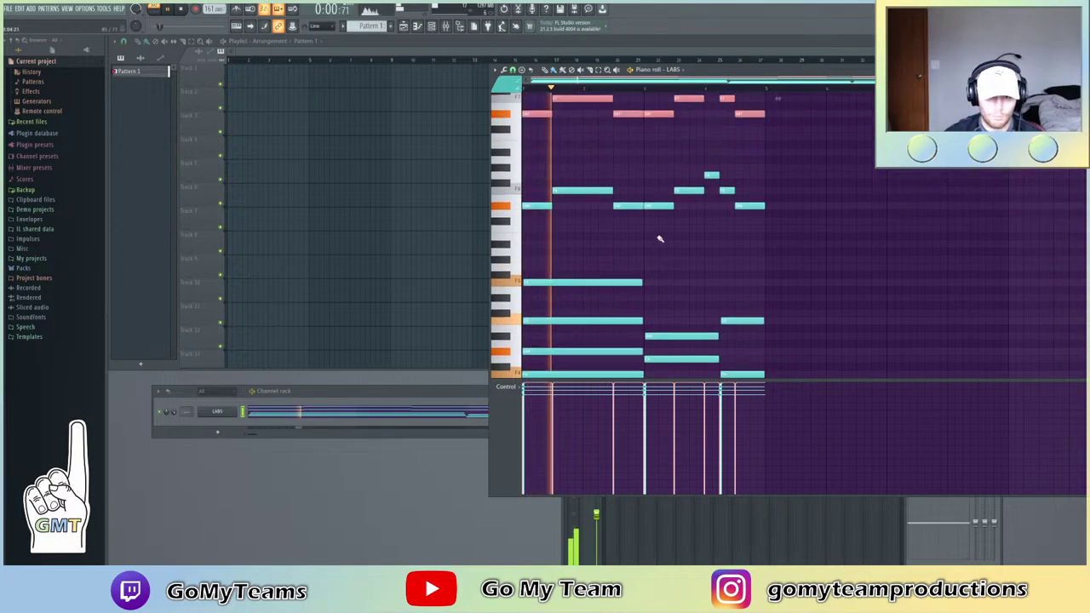
Lower the velocity of the higher-octave melody with level scaling and deselect its notes
scroll(663, 255, up, 1)
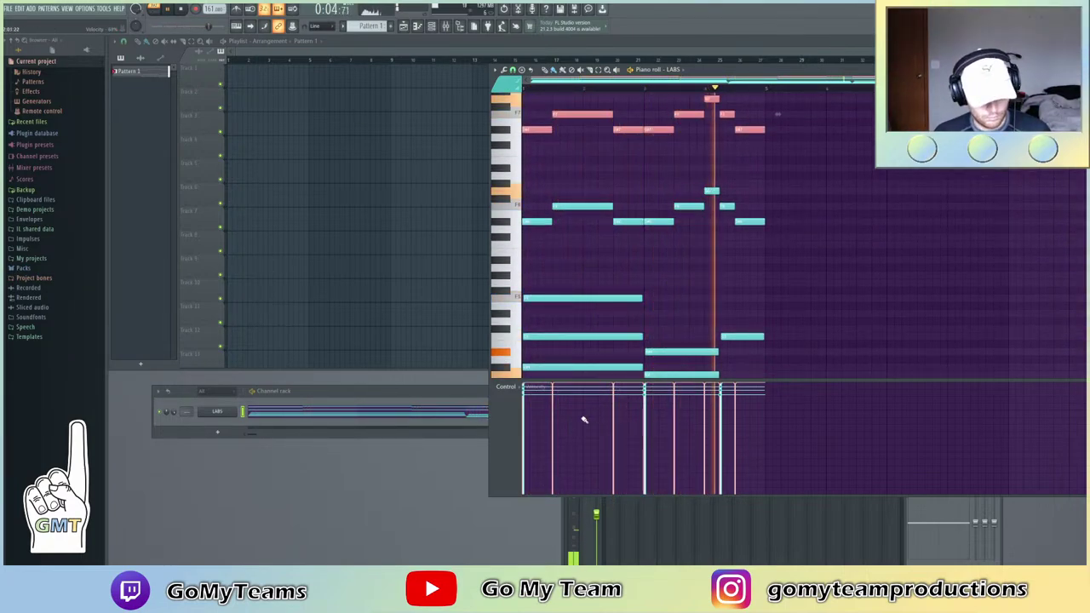
key(alt+x)
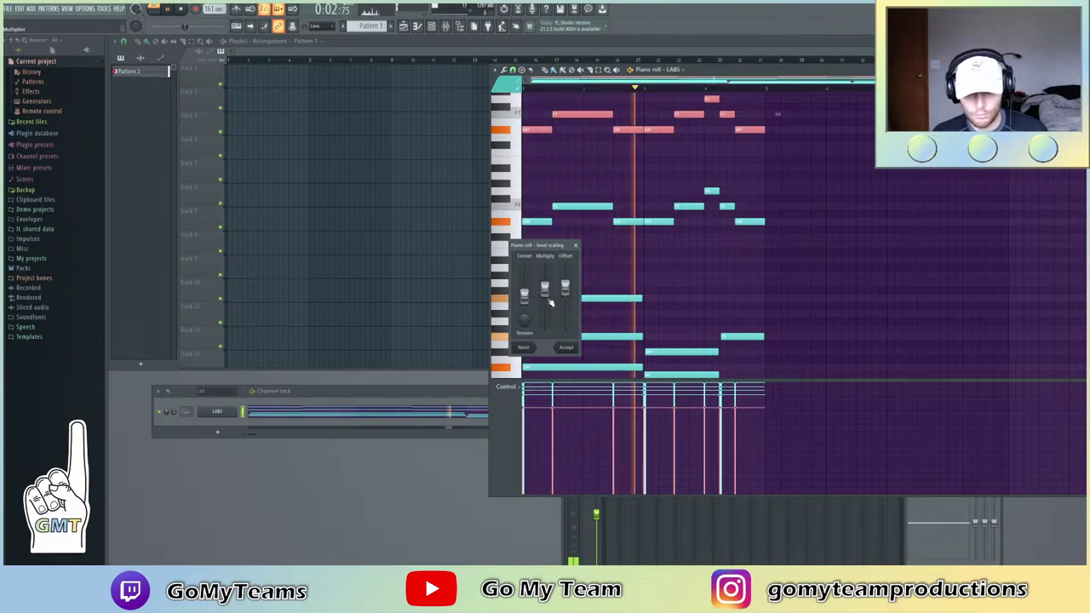
click(601, 268)
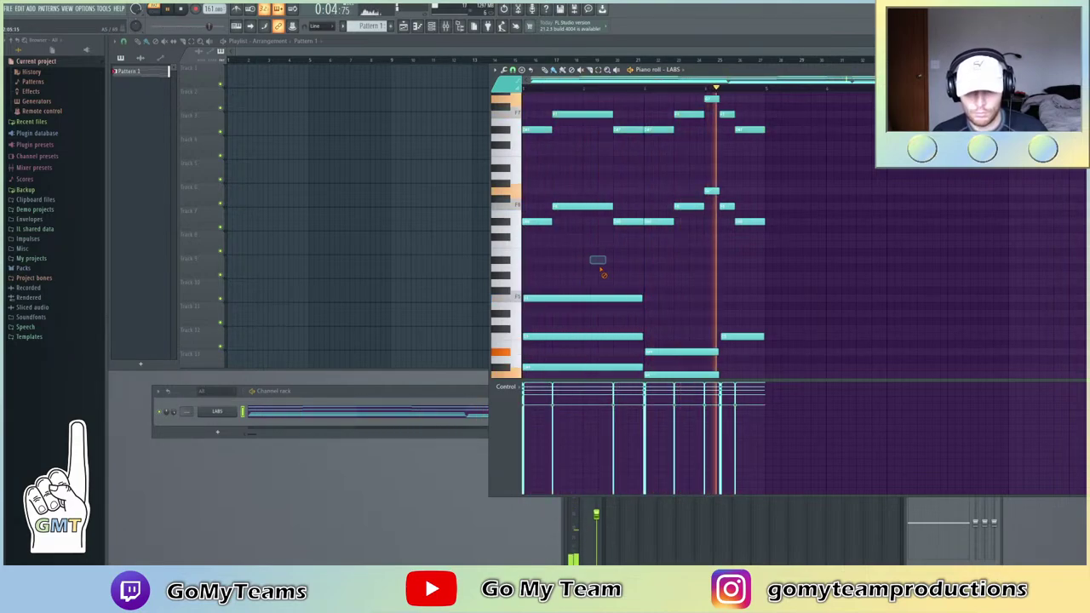
Try lowering the last note of both melody lines, and undo the change
scroll(597, 251, up, 2)
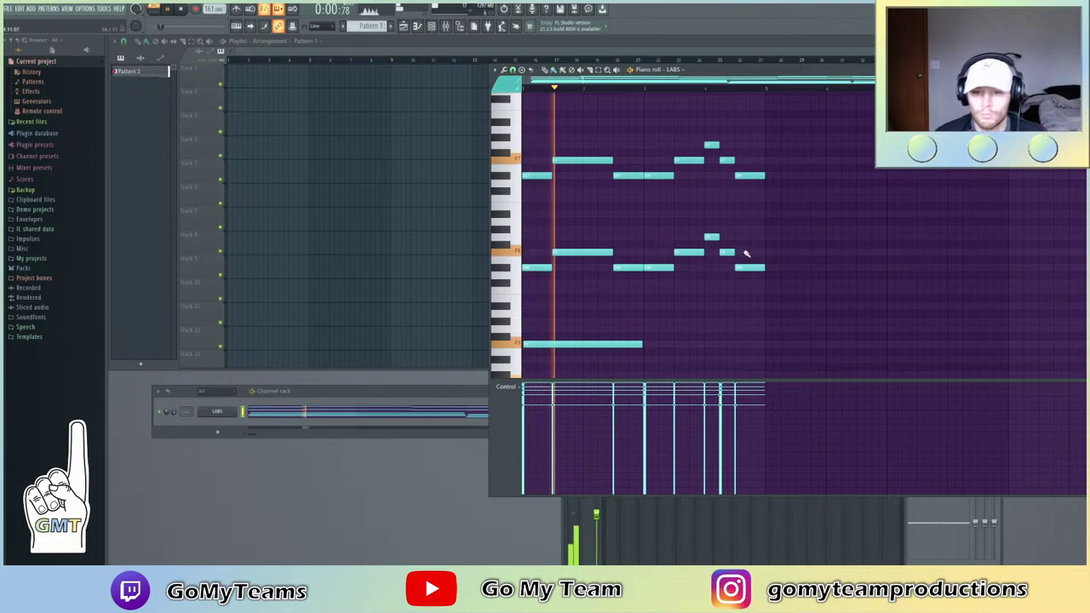
drag(750, 277, 751, 167)
drag(757, 269, 760, 289)
key(ctrl+z)
key(ctrl+z)
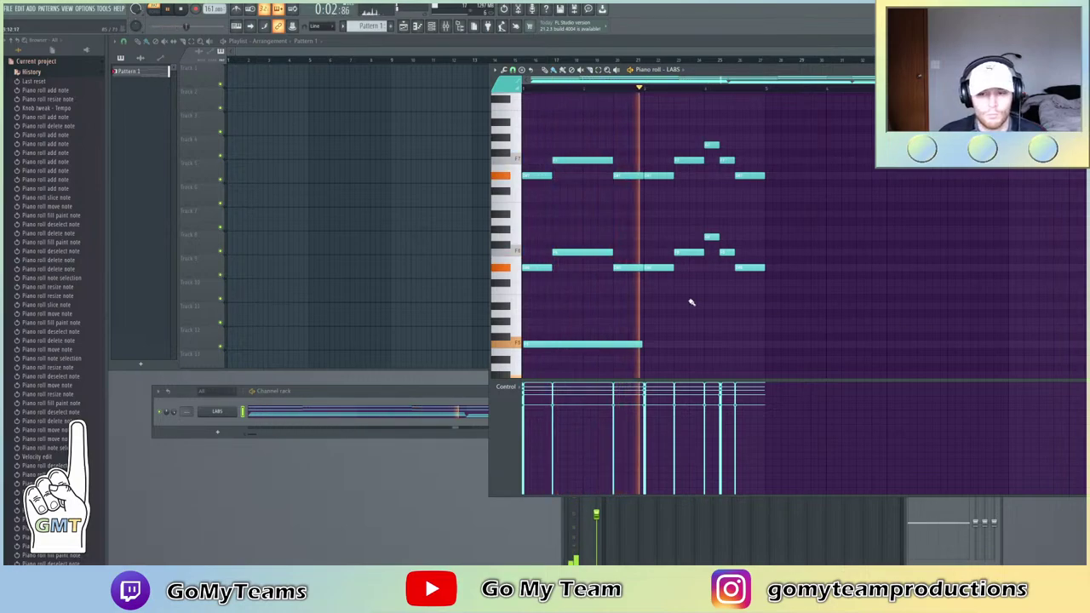
right_click(724, 314)
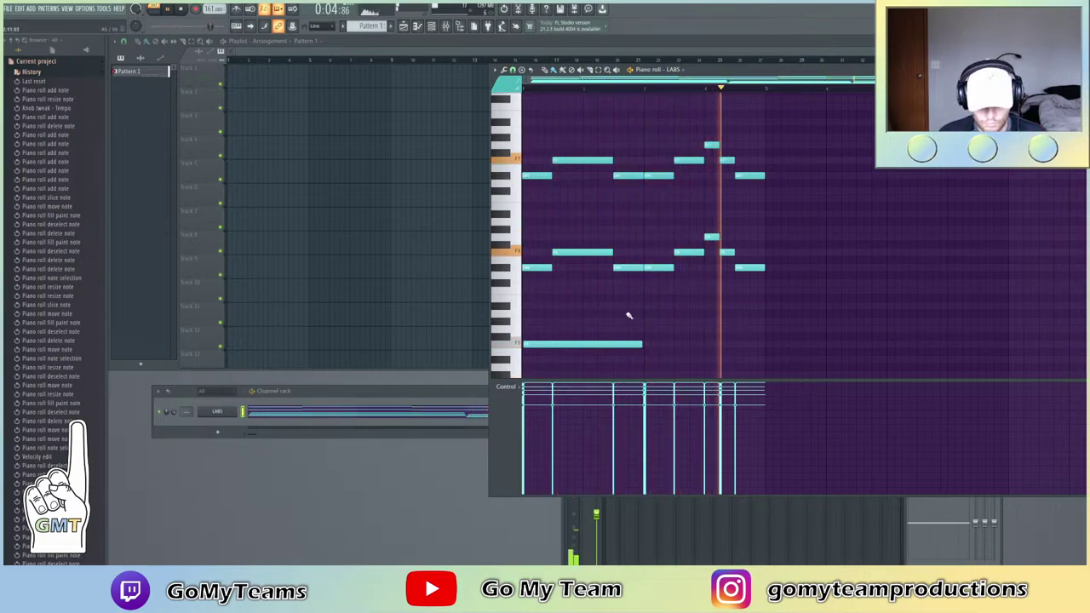
Listen to the loop while examining the chord notes and both melody octaves
scroll(558, 264, up, 2)
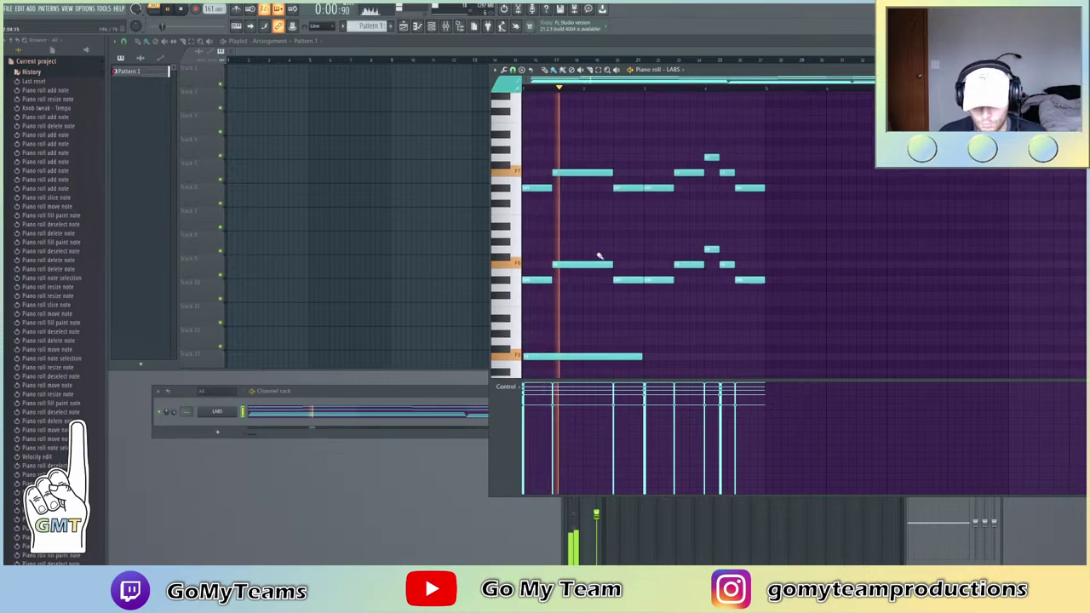
scroll(596, 263, down, 4)
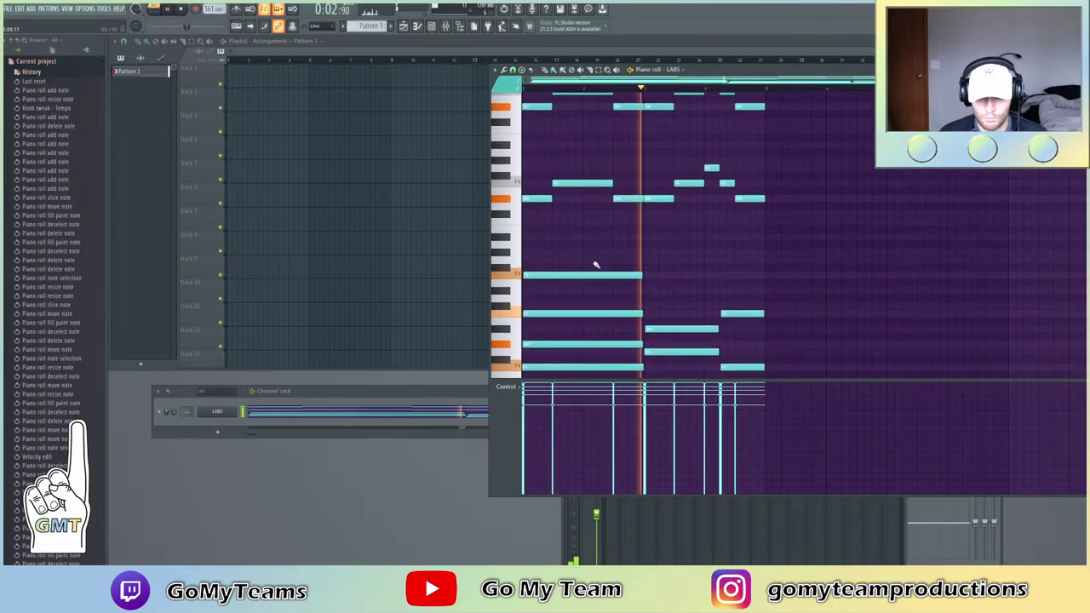
scroll(590, 250, down, 3)
scroll(587, 251, down, 1)
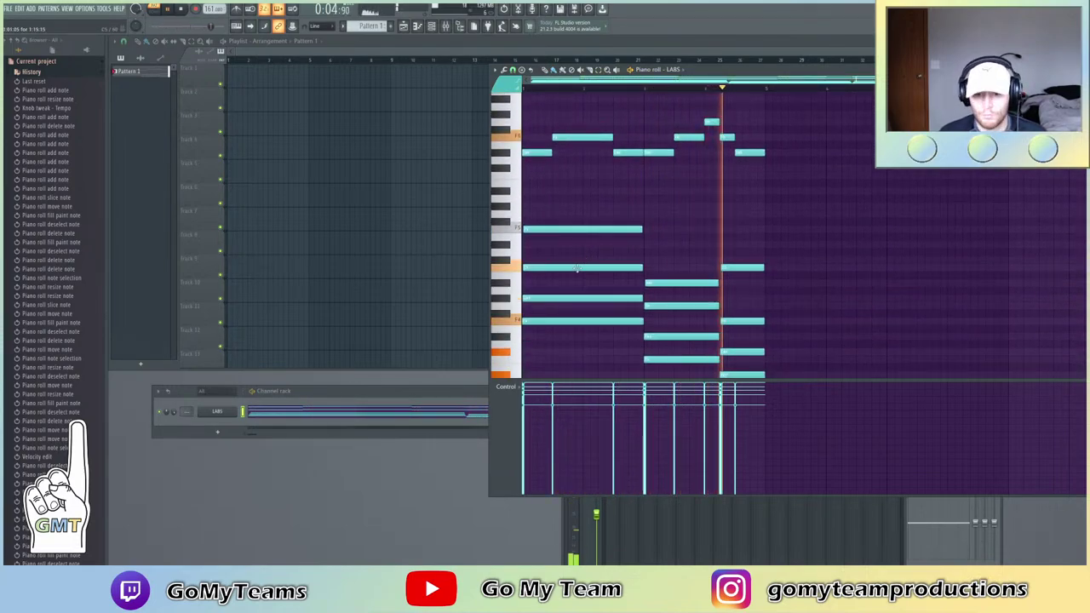
scroll(580, 259, up, 2)
scroll(632, 249, down, 5)
scroll(625, 243, up, 5)
scroll(625, 251, down, 3)
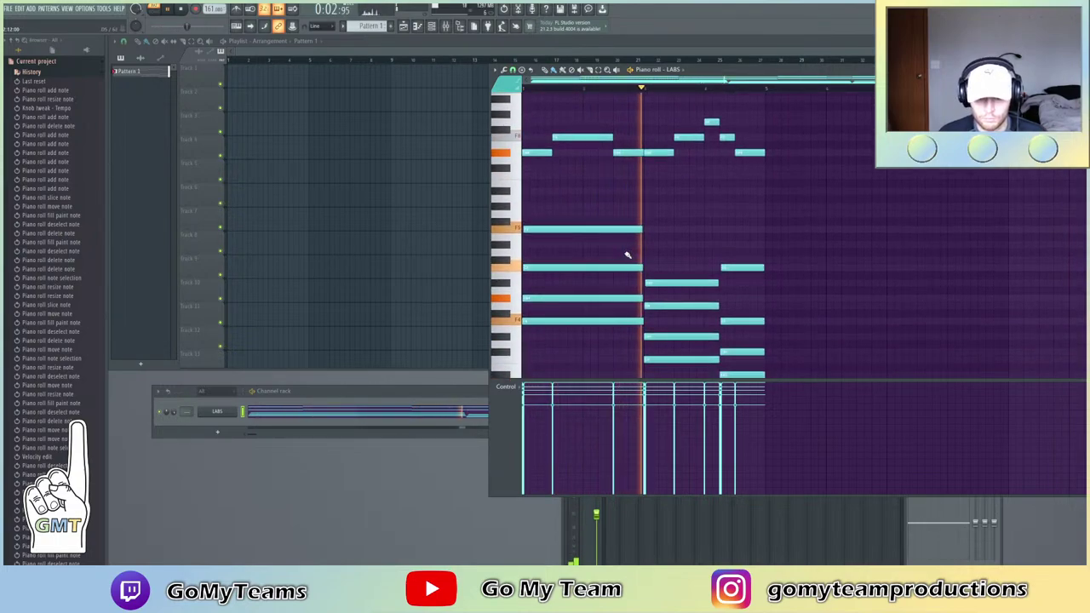
scroll(620, 252, up, 5)
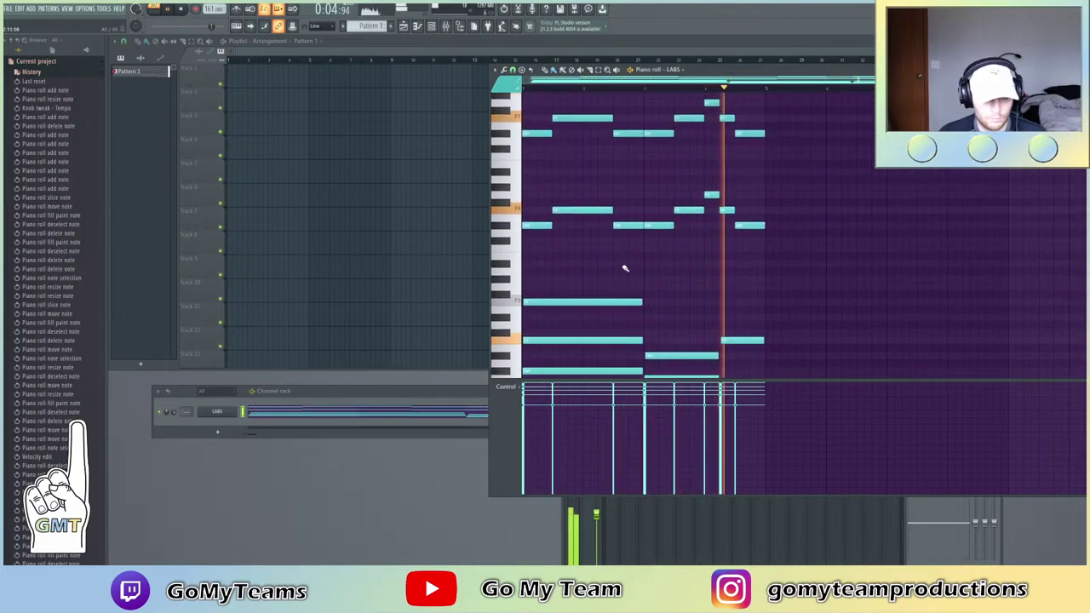
scroll(624, 272, up, 1)
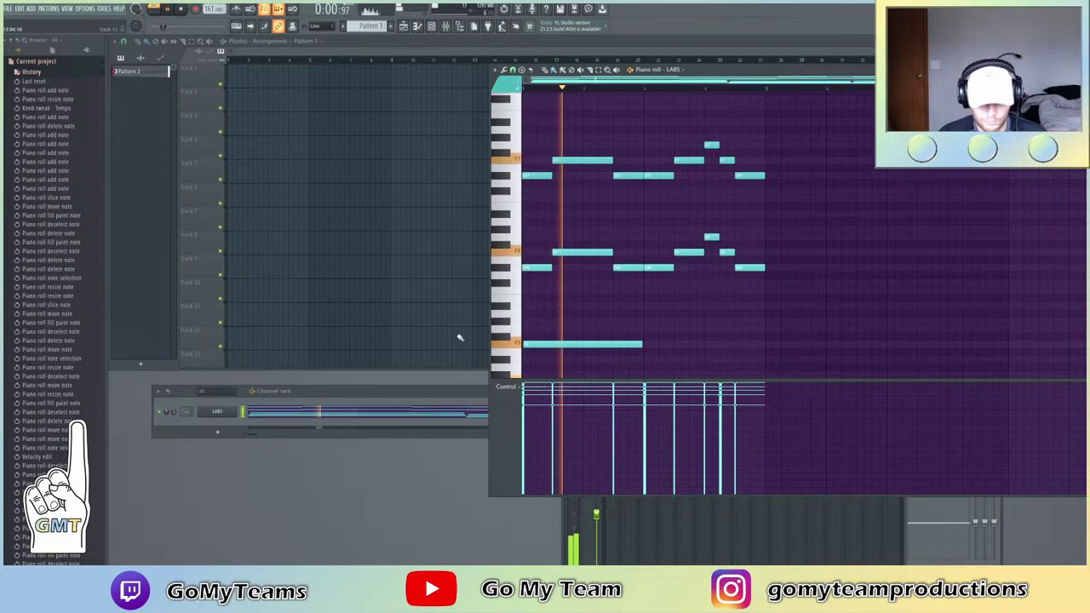
Select all the LABS notes for copying and open the Keys & Pianos one-shots in the ONESHOTS STEAL YO TING pack
click(31, 72)
click(26, 268)
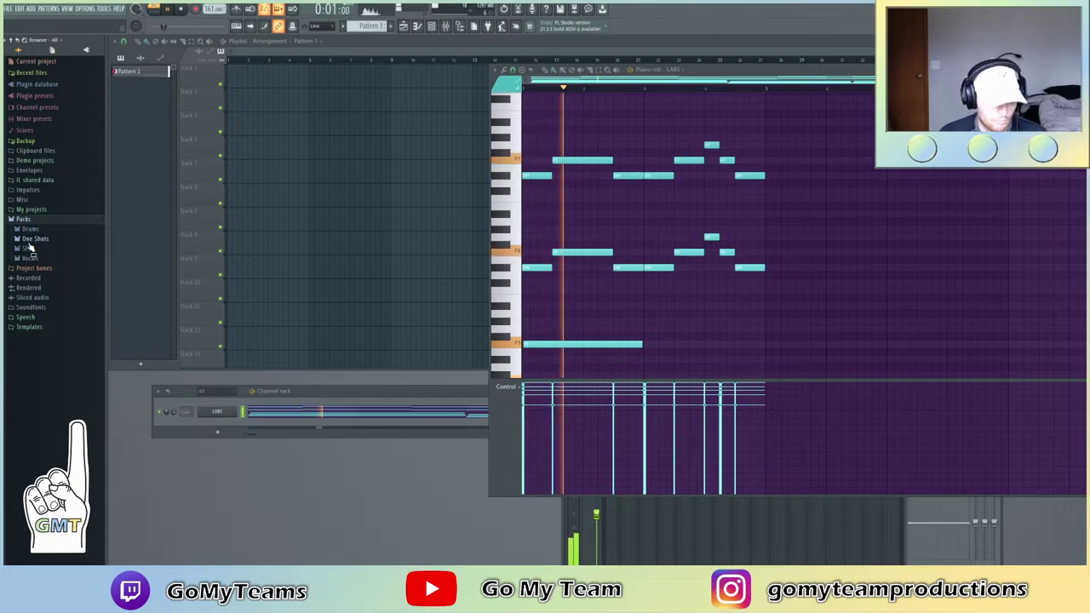
click(31, 239)
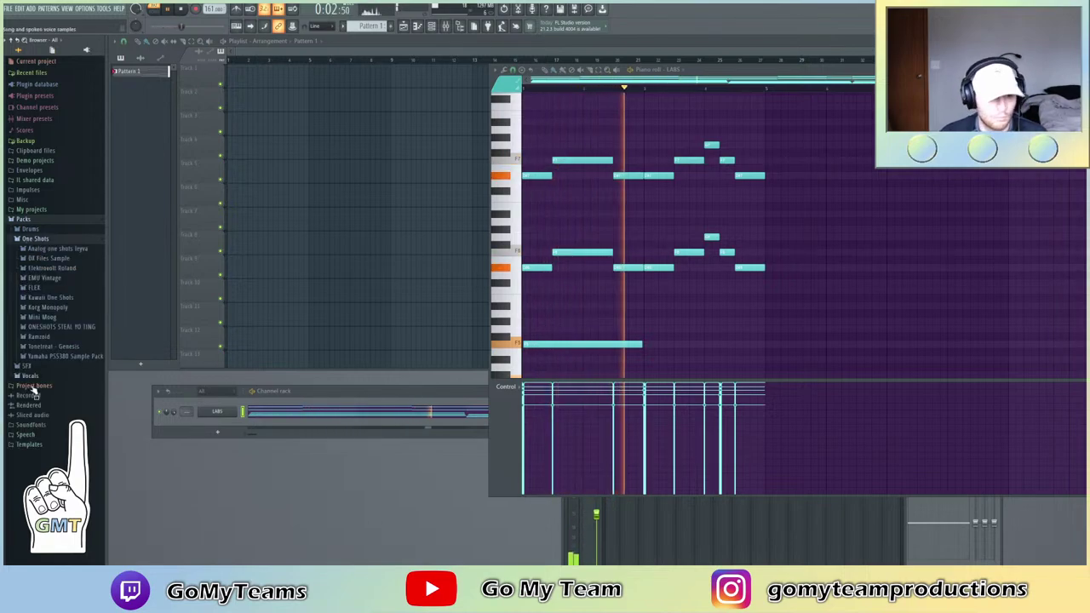
click(72, 327)
scroll(68, 366, down, 4)
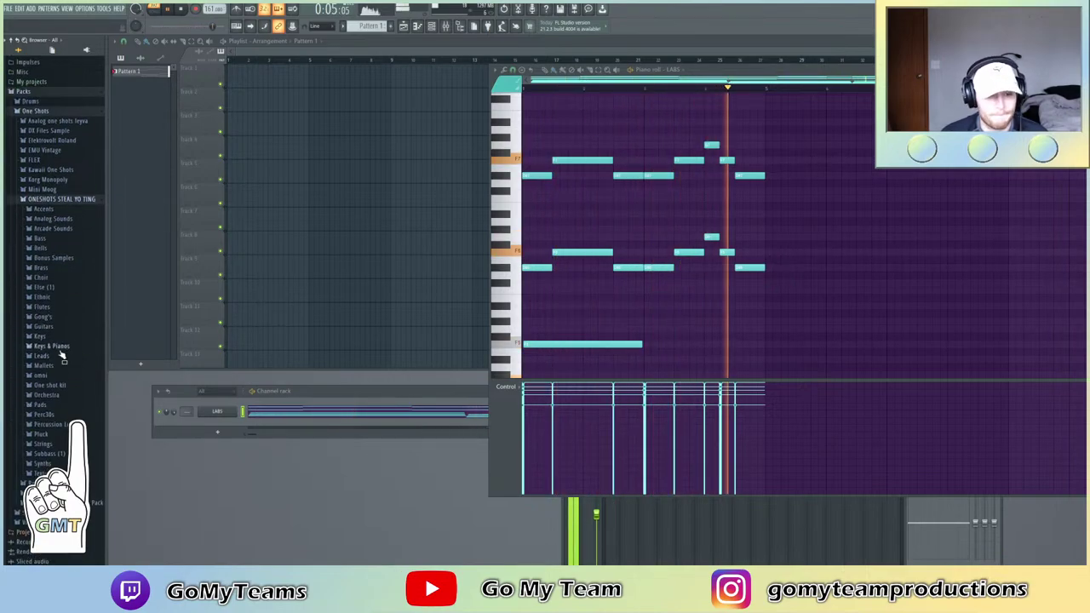
key(ctrl+a)
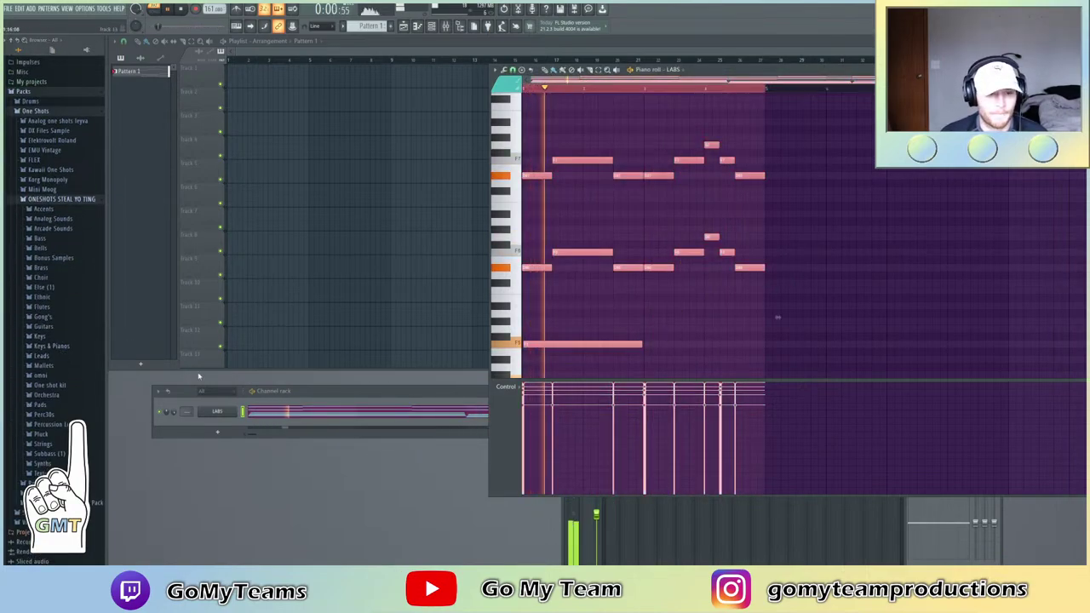
click(56, 348)
scroll(64, 407, down, 10)
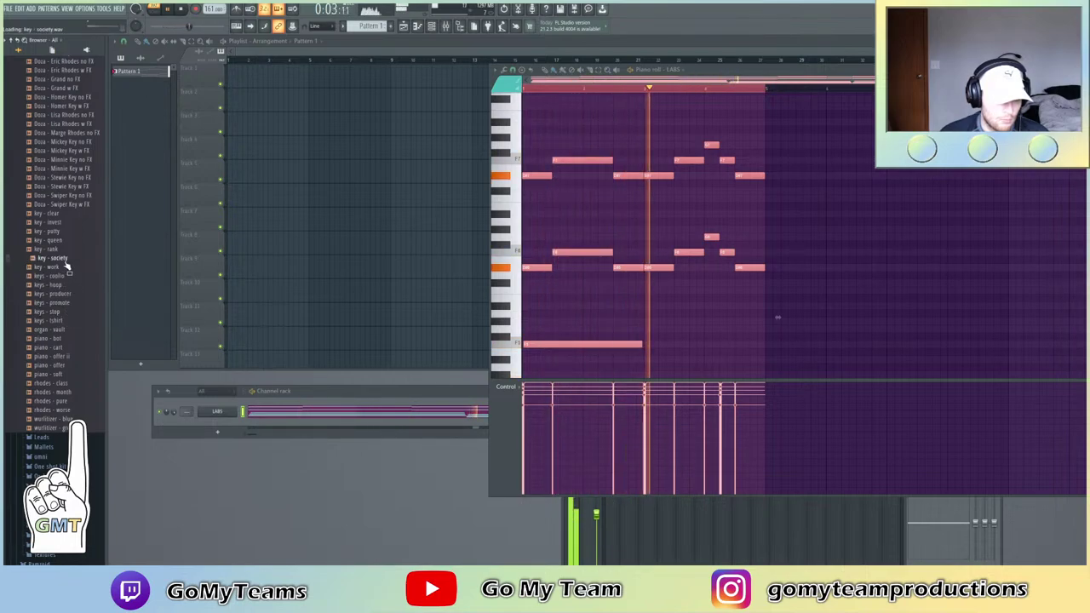
Add the key - society sample as a new channel and paste the LABS notes into its piano roll
drag(53, 258, 217, 423)
right_click(235, 423)
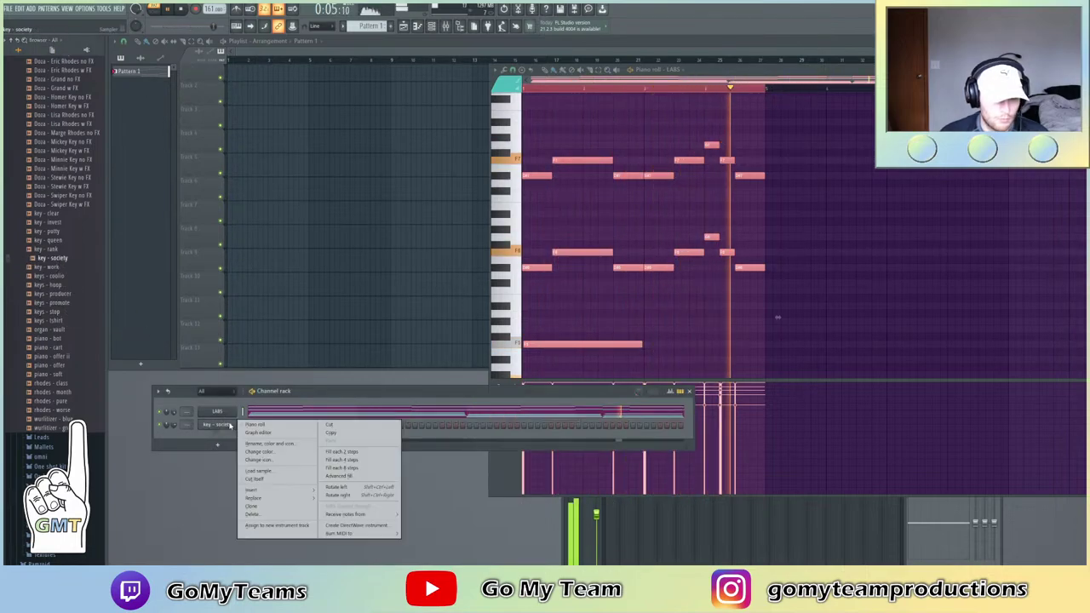
click(257, 424)
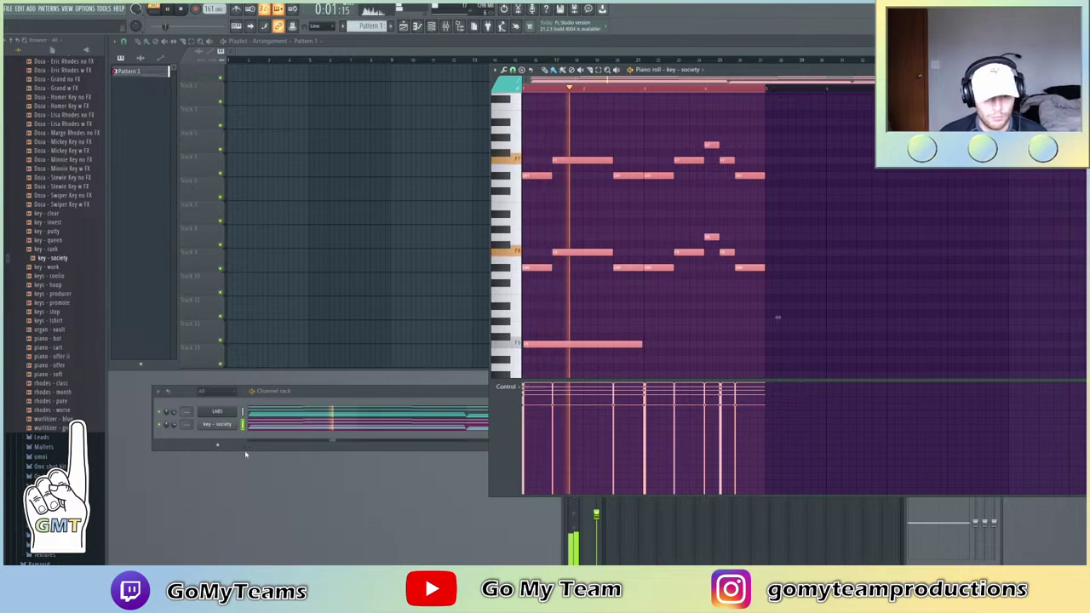
Normalize the key - society sample, lower its channel volume to about 54%, and listen to it with LABS muted
click(223, 426)
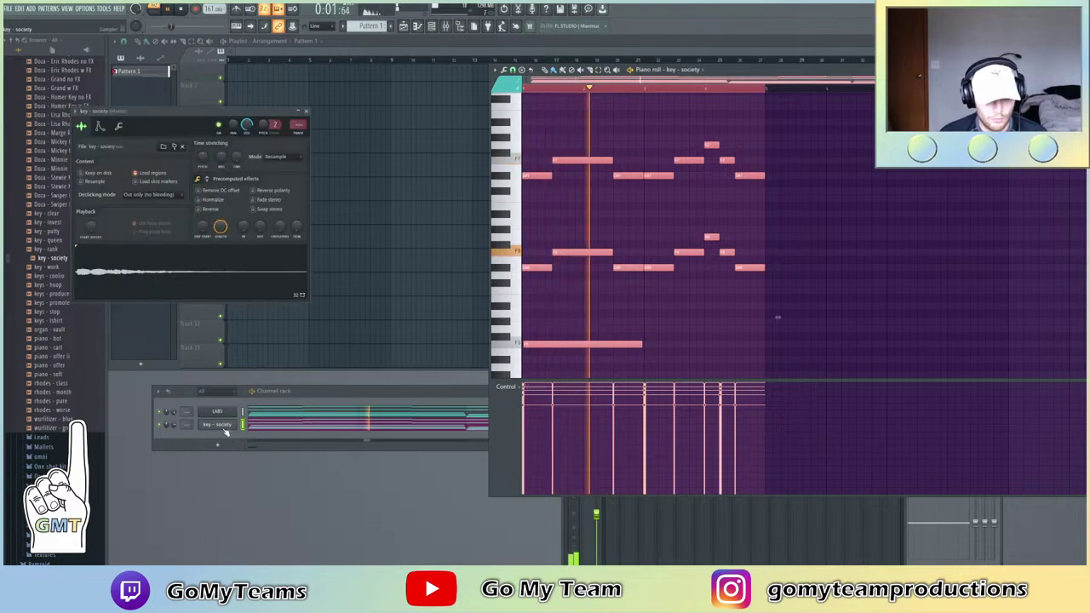
click(199, 200)
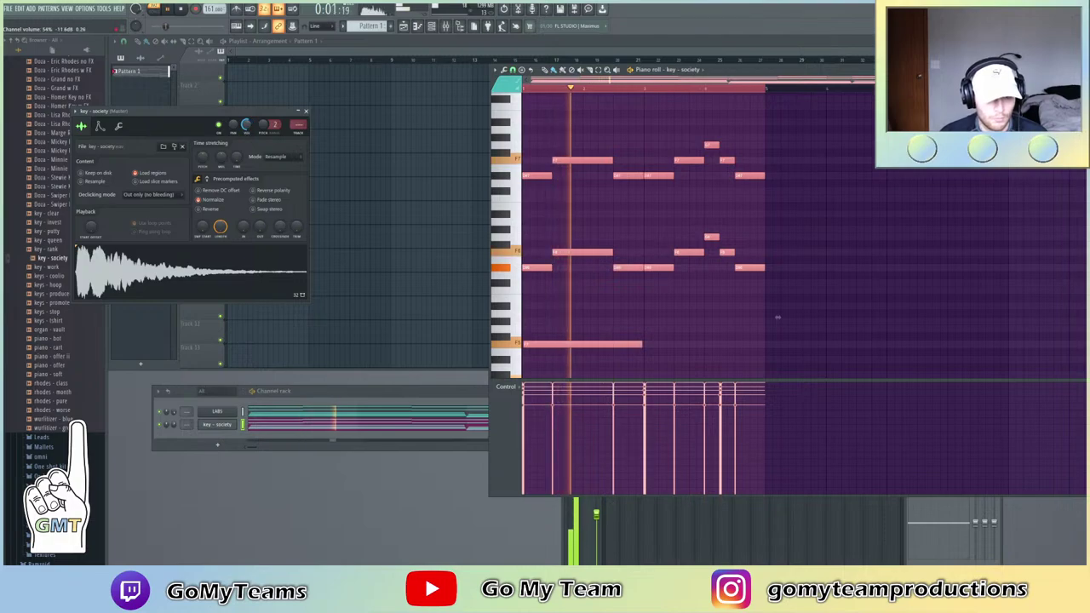
click(160, 412)
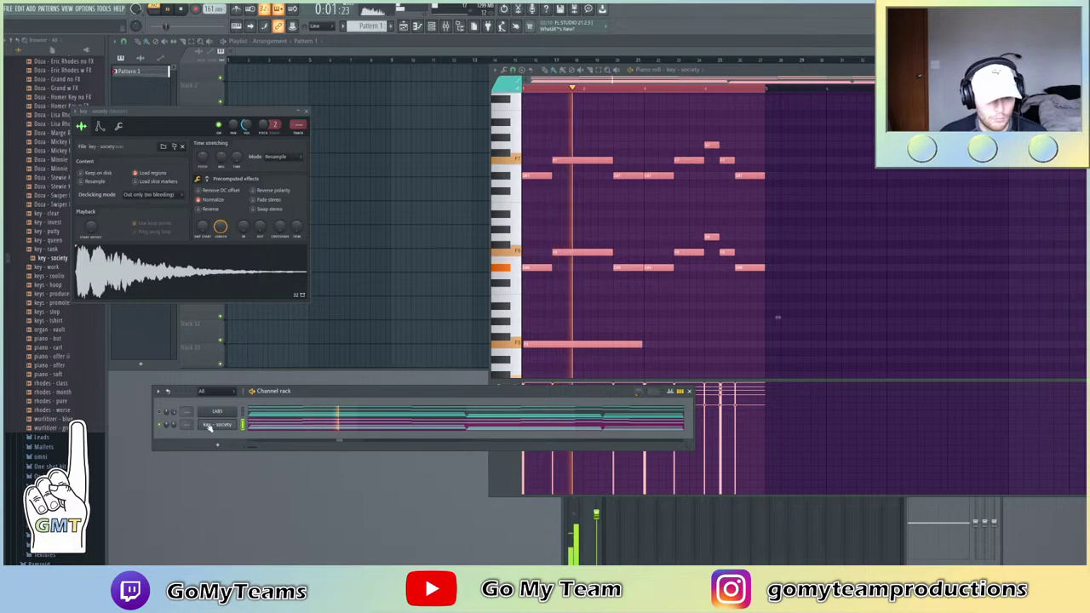
scroll(557, 290, down, 3)
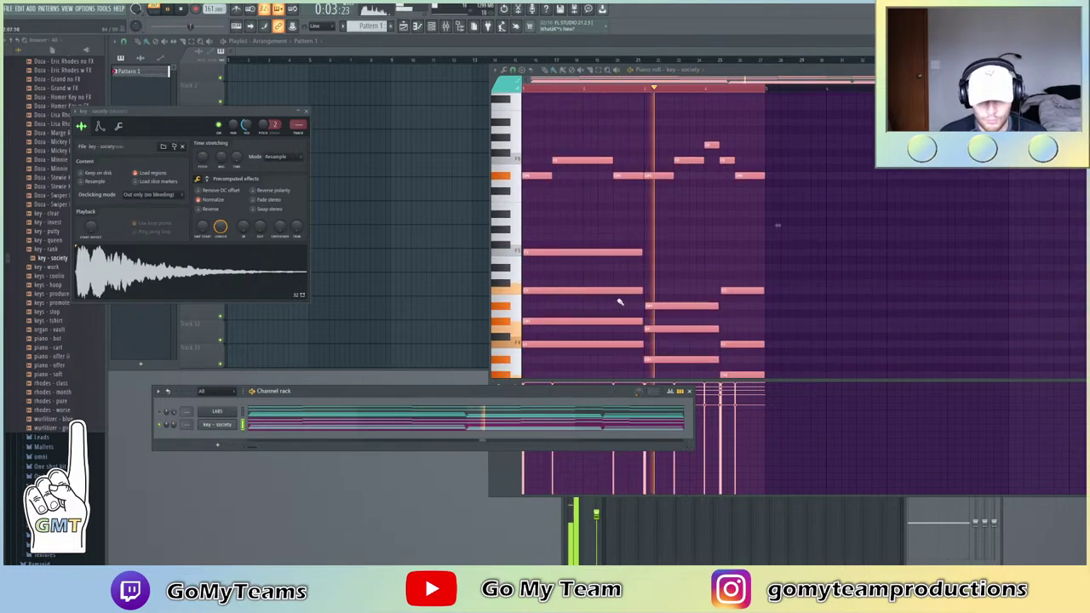
scroll(617, 288, up, 2)
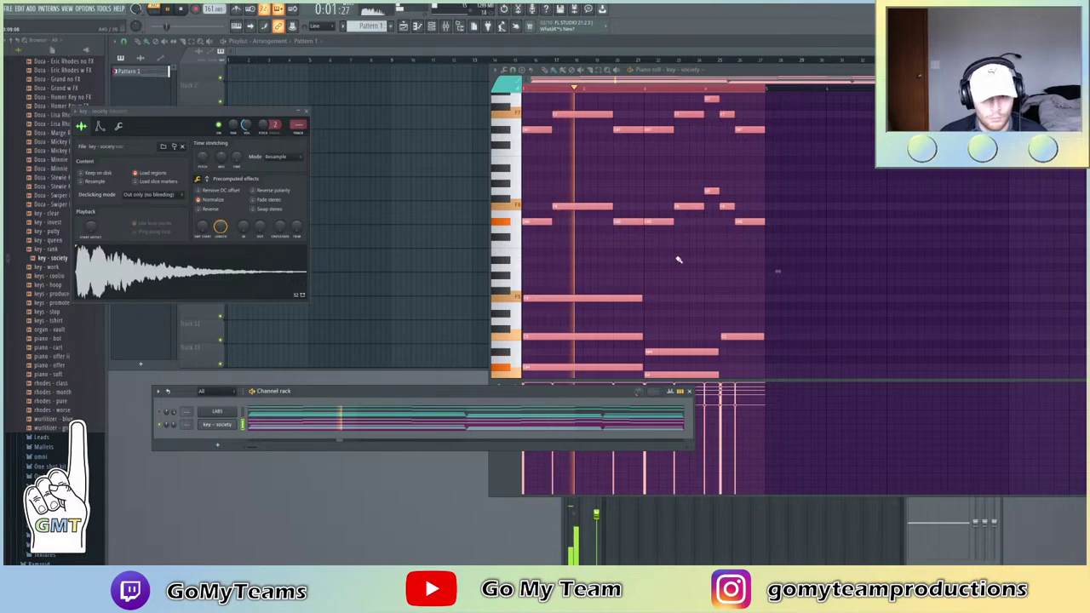
scroll(677, 261, up, 2)
Add a short A#6 note at the end of bar 4 and a shorter G6 note just before bar 3 in key - society
click(753, 304)
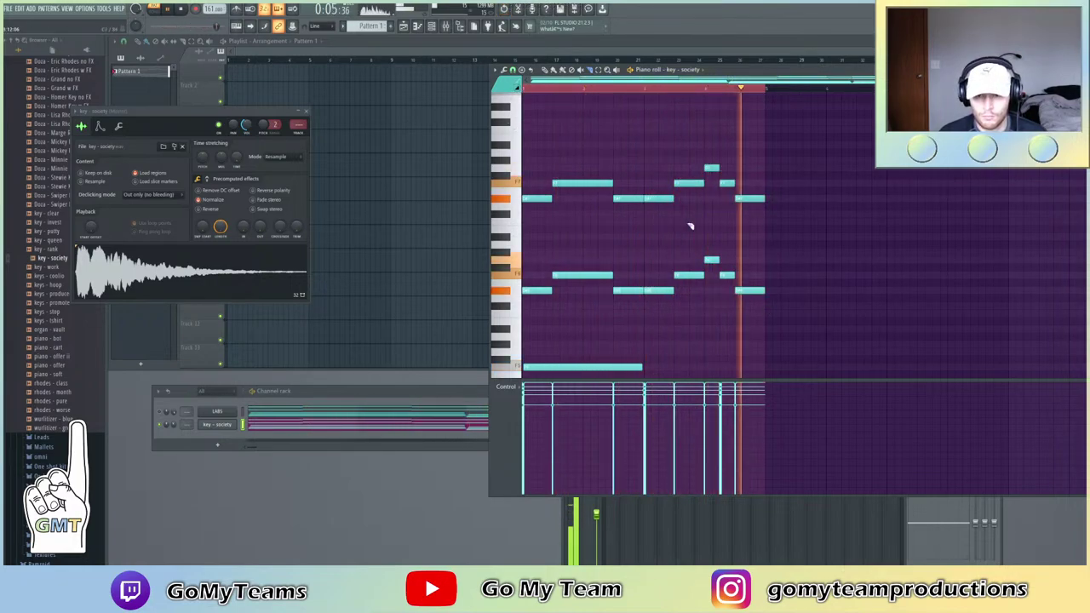
drag(708, 221, 758, 236)
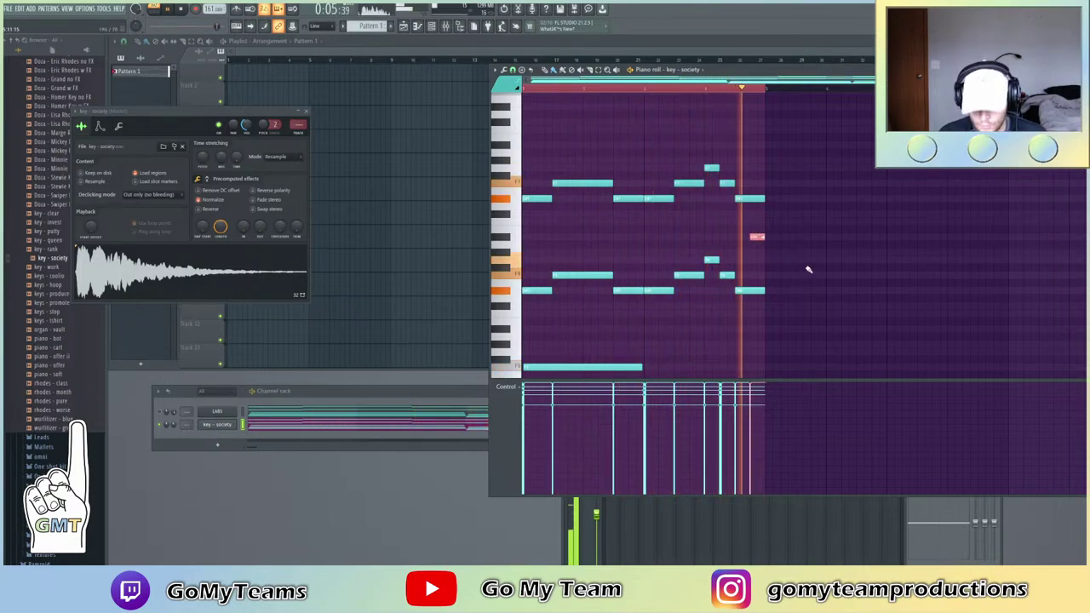
click(633, 239)
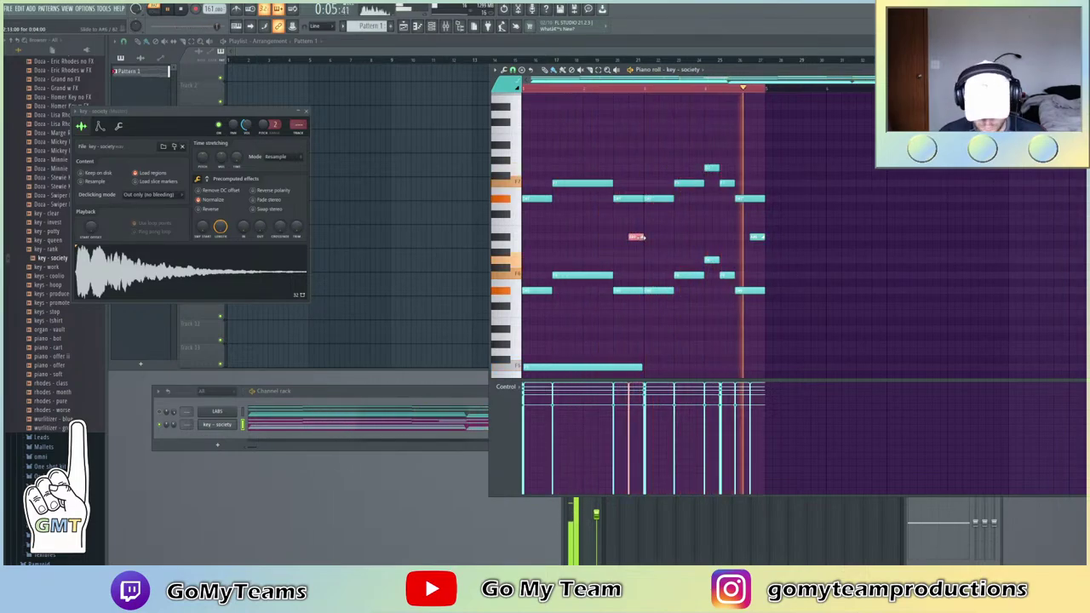
right_click(630, 238)
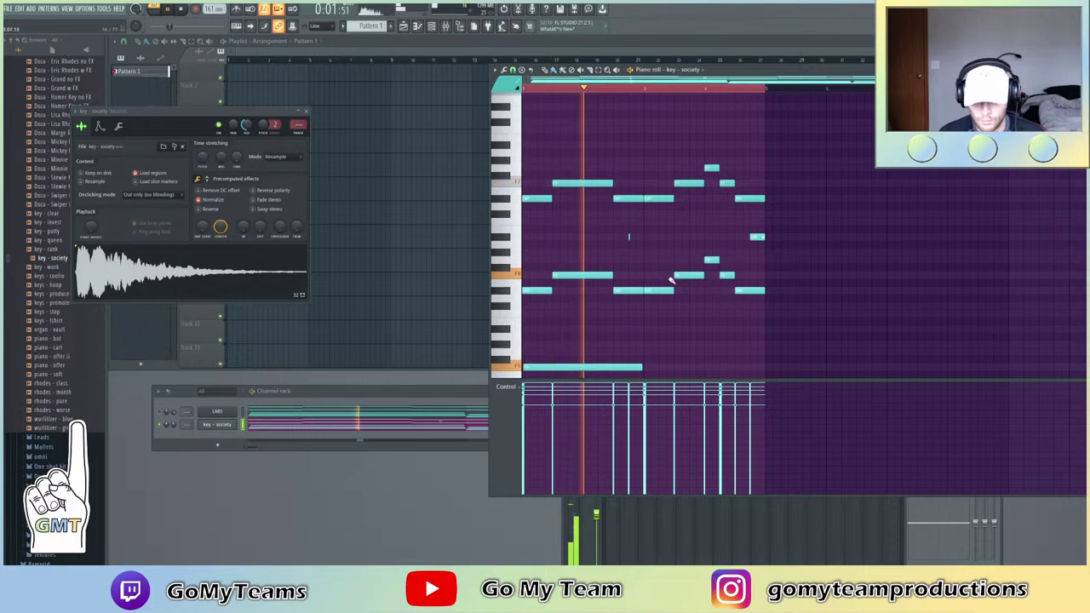
scroll(660, 277, down, 3)
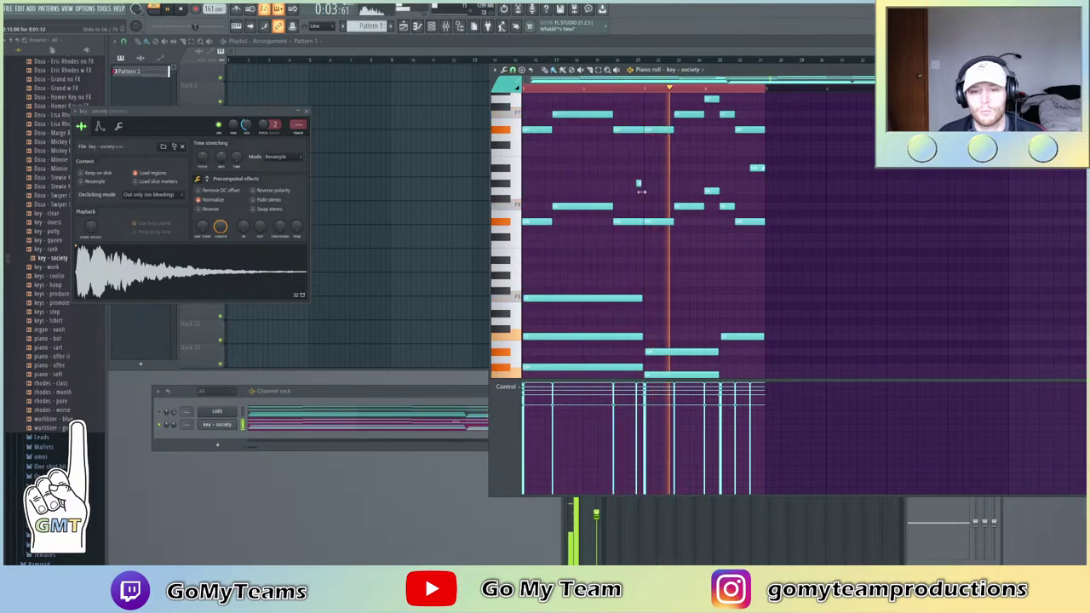
drag(640, 183, 639, 192)
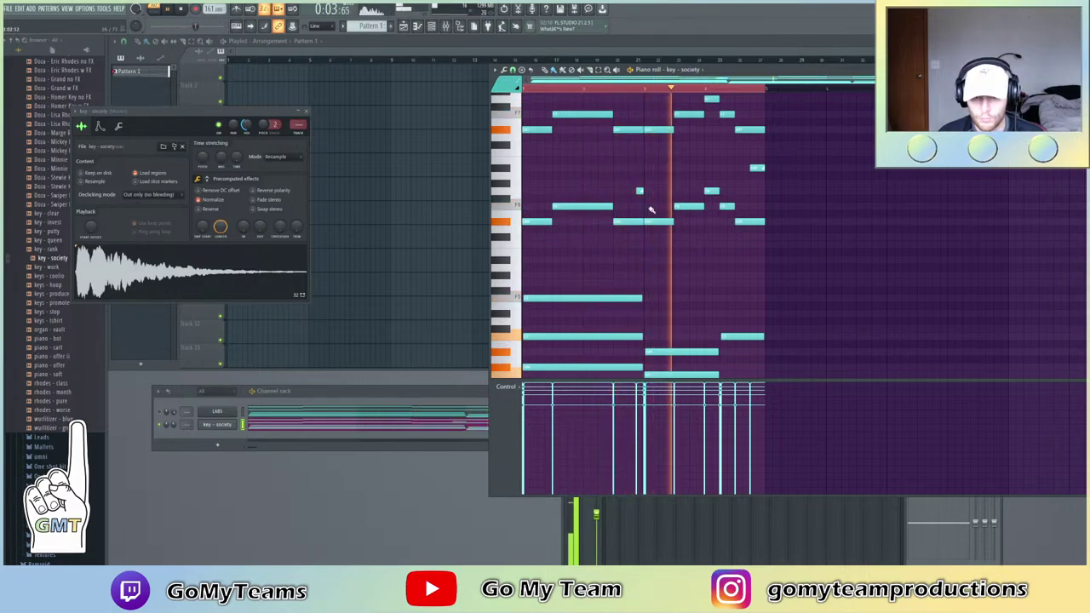
Unmute LABS and route LABS and key - society to mixer inserts 1 and 2, rolling off their lows with Fruity parametric EQ 2
click(165, 413)
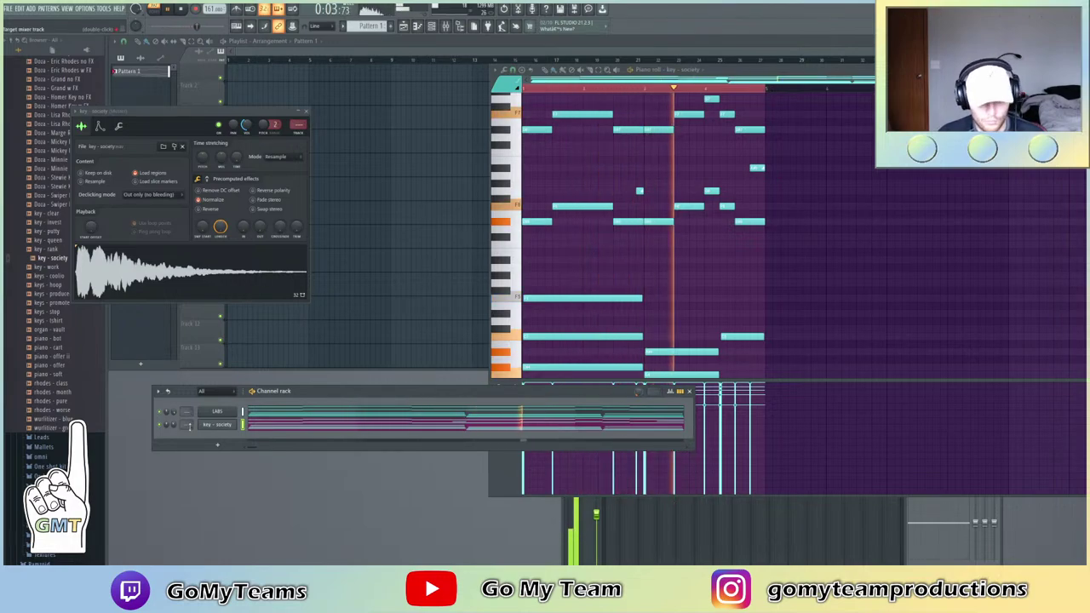
click(682, 551)
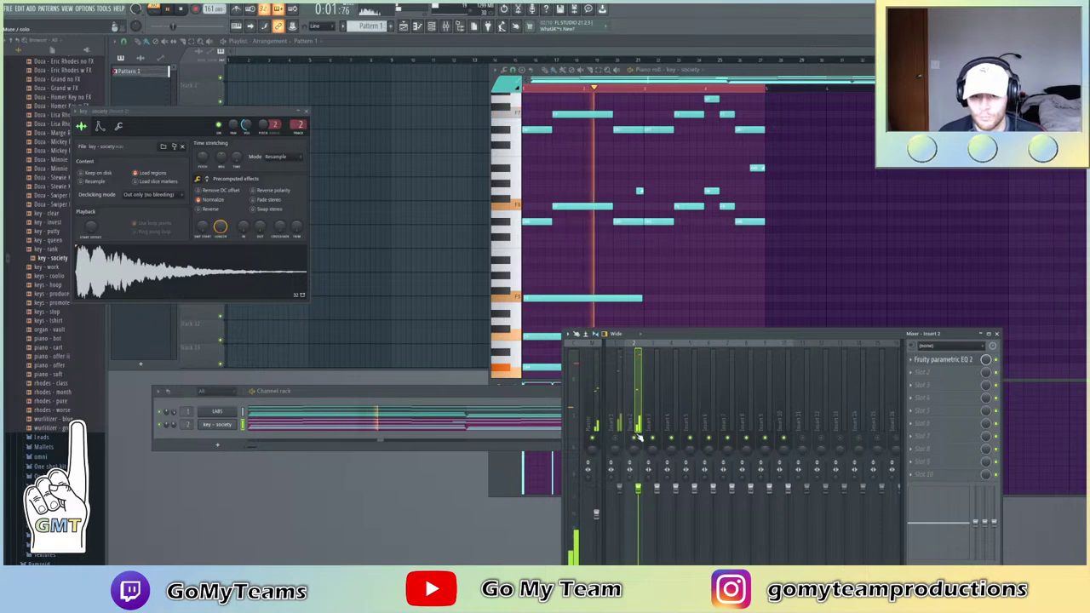
click(923, 362)
drag(82, 189, 145, 181)
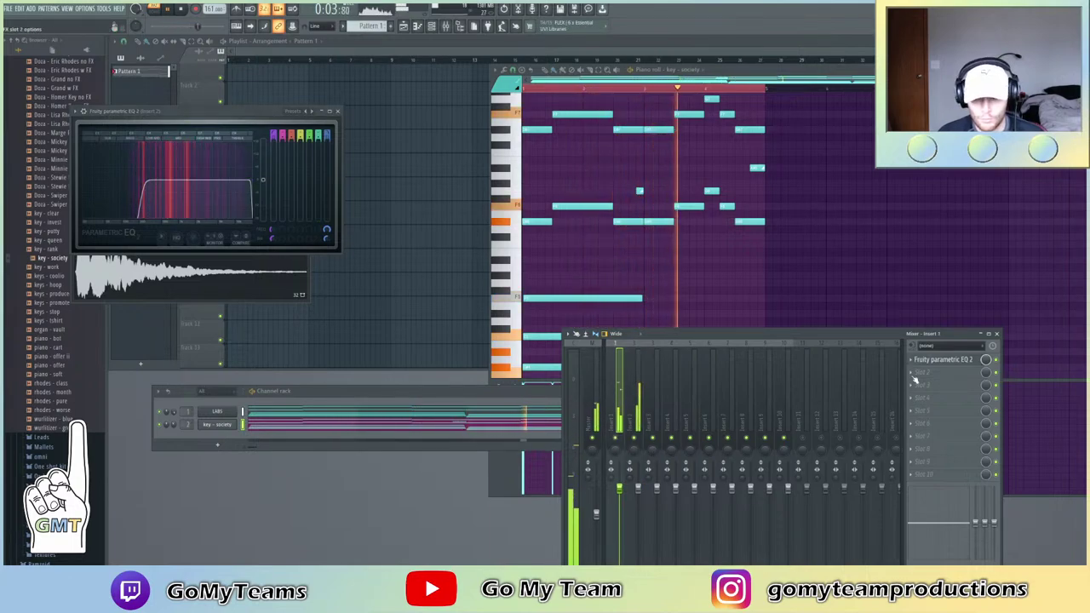
click(941, 359)
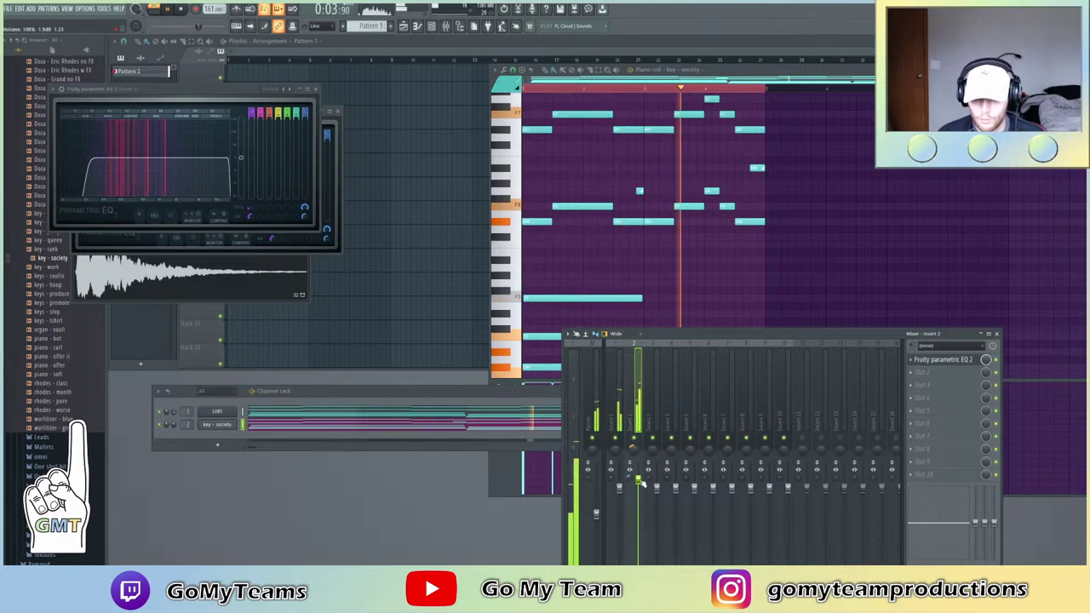
Add Fruity delay 2 to Insert 2 at about 26% mix level, using ping pong feedback
click(935, 371)
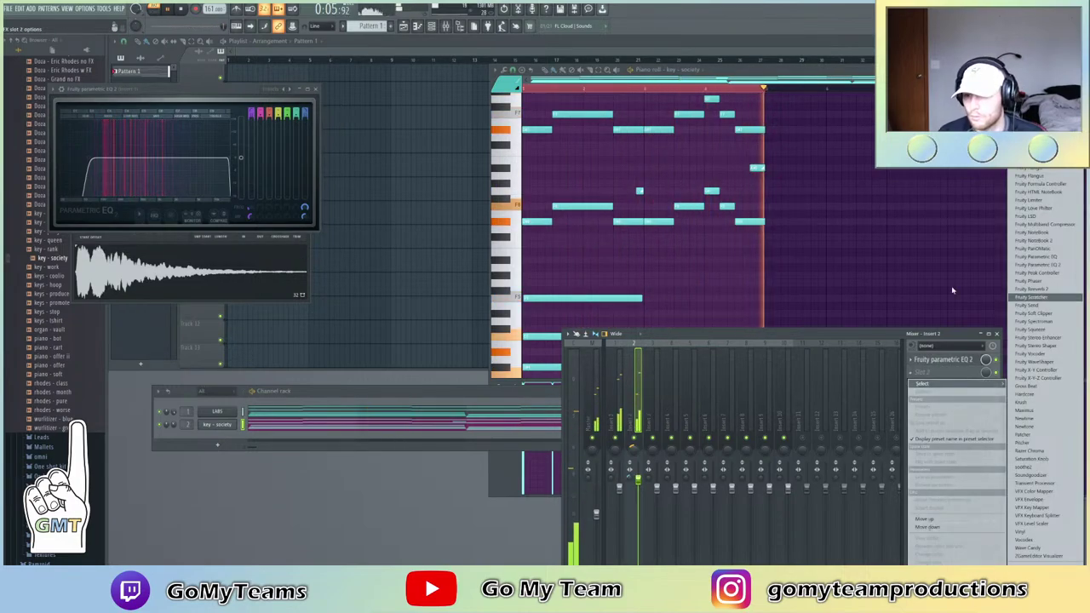
click(1033, 128)
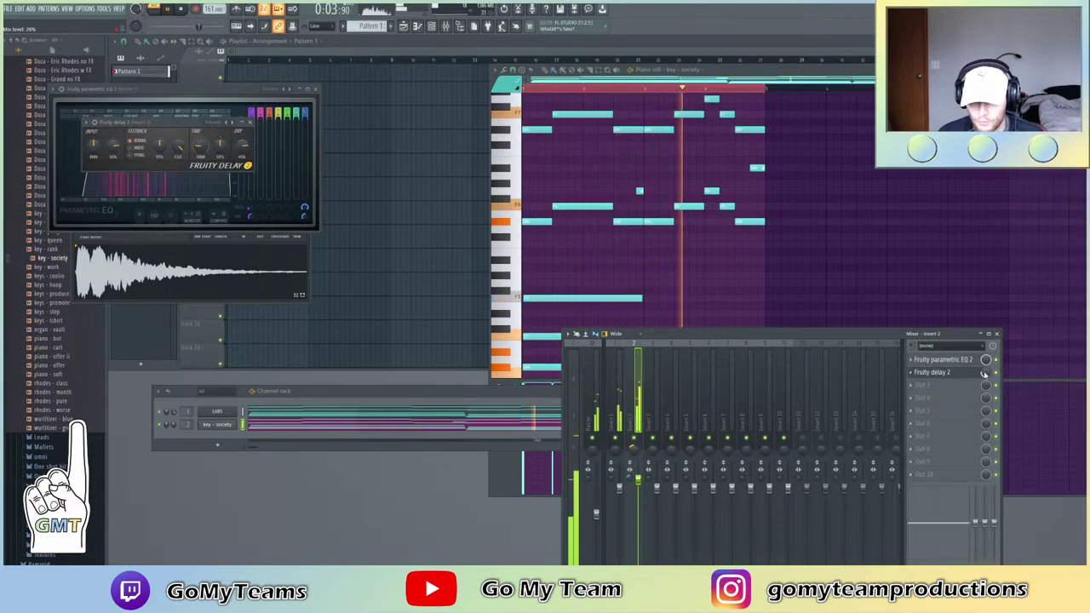
click(217, 125)
click(243, 136)
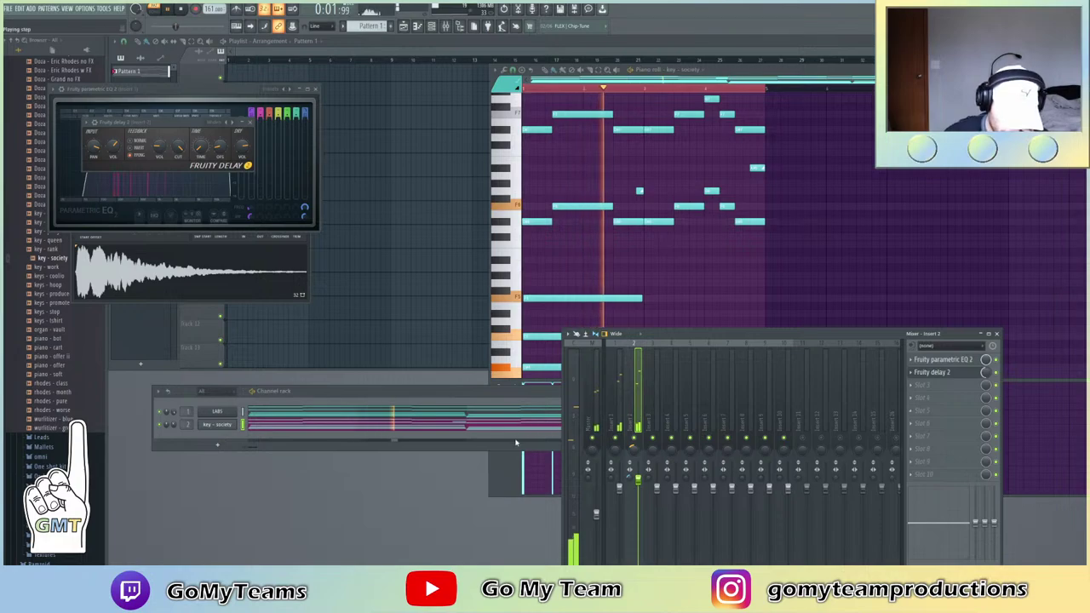
Rebalance the Insert 1 and Insert 2 volumes and roll off the highs in Insert 2's Fruity parametric EQ 2
click(620, 491)
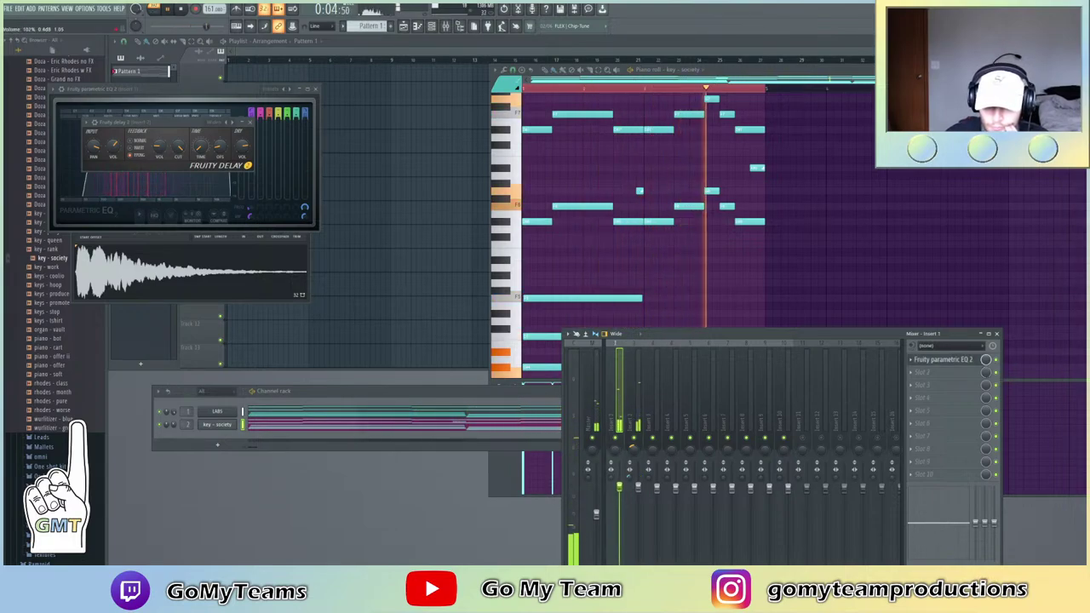
click(640, 490)
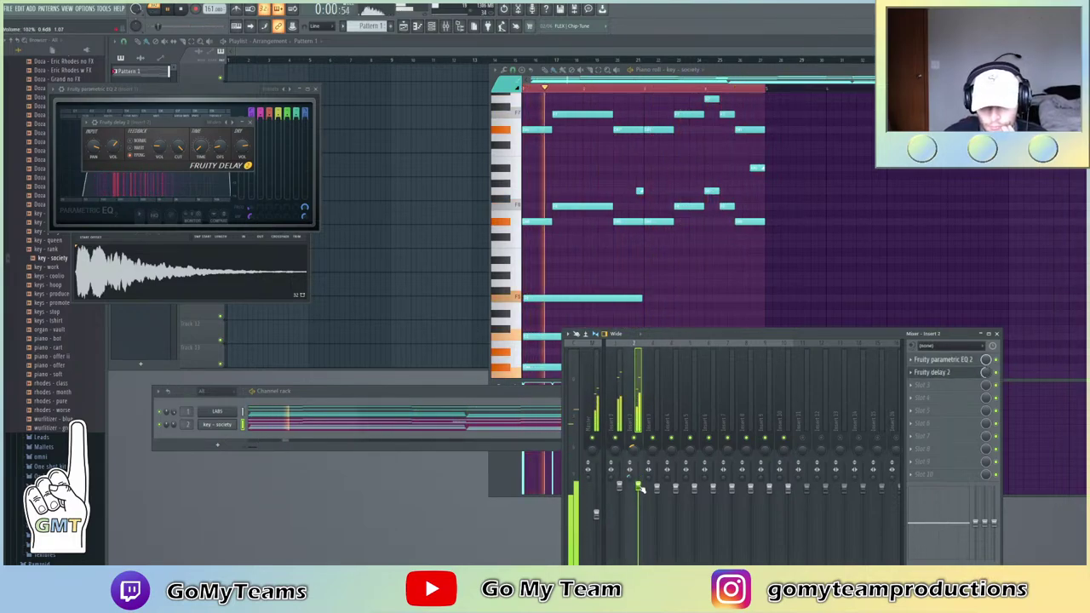
click(936, 361)
drag(251, 180, 237, 180)
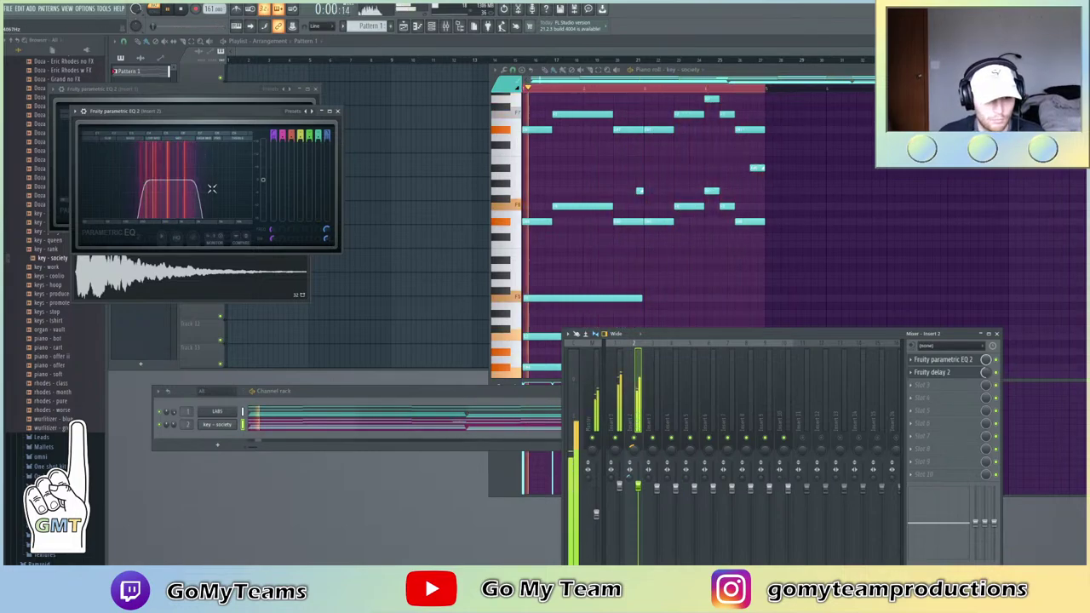
Add the wurlitzer - blue one-shot as a new channel and start short alternating D#6 and D#7 notes in its piano roll
click(67, 421)
drag(228, 442, 223, 439)
right_click(225, 438)
click(260, 438)
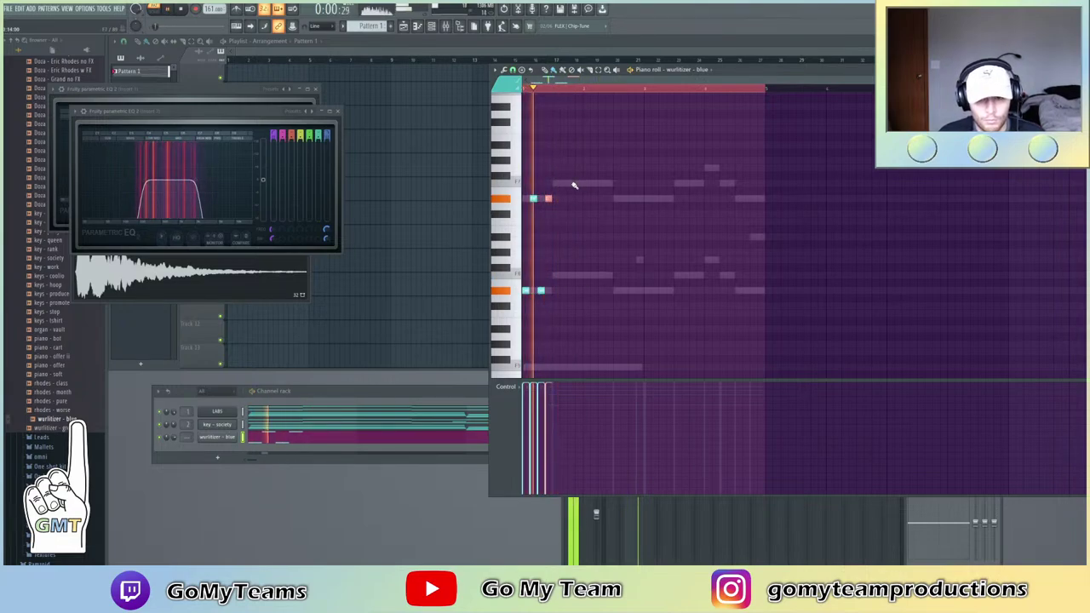
Complete the short octave-jumping wurlitzer notes over bars 1 and 2, duplicate the phrase into bars 3 and 4, and play it
click(600, 275)
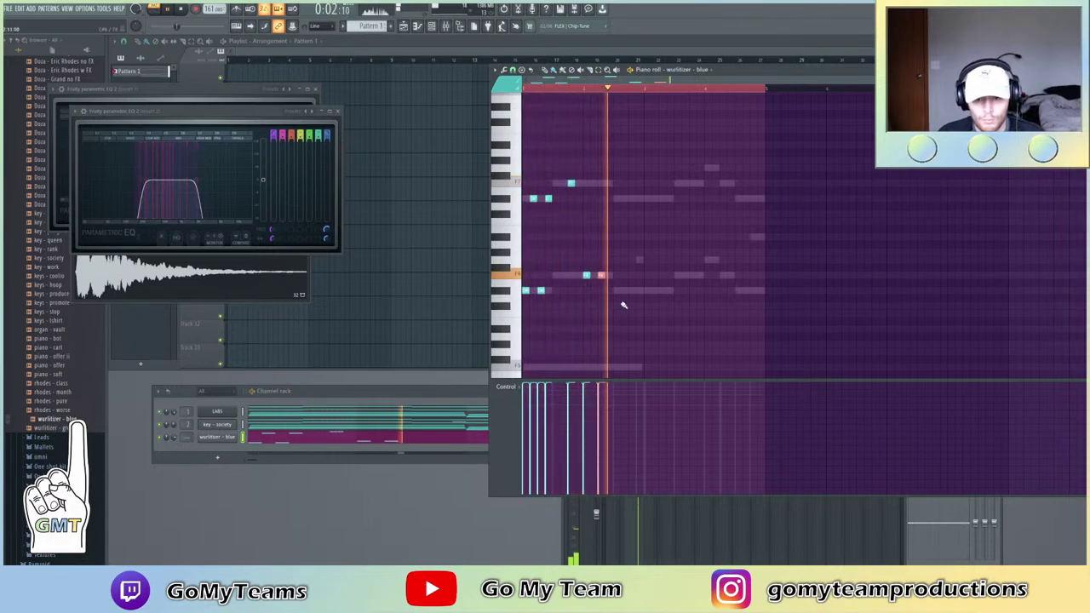
click(617, 199)
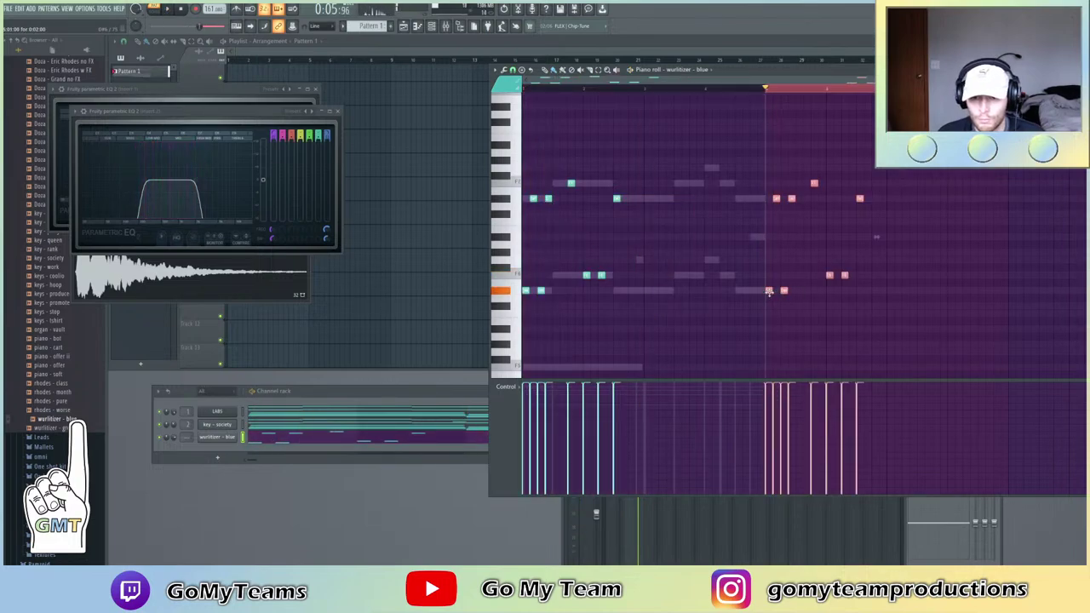
drag(769, 292, 648, 290)
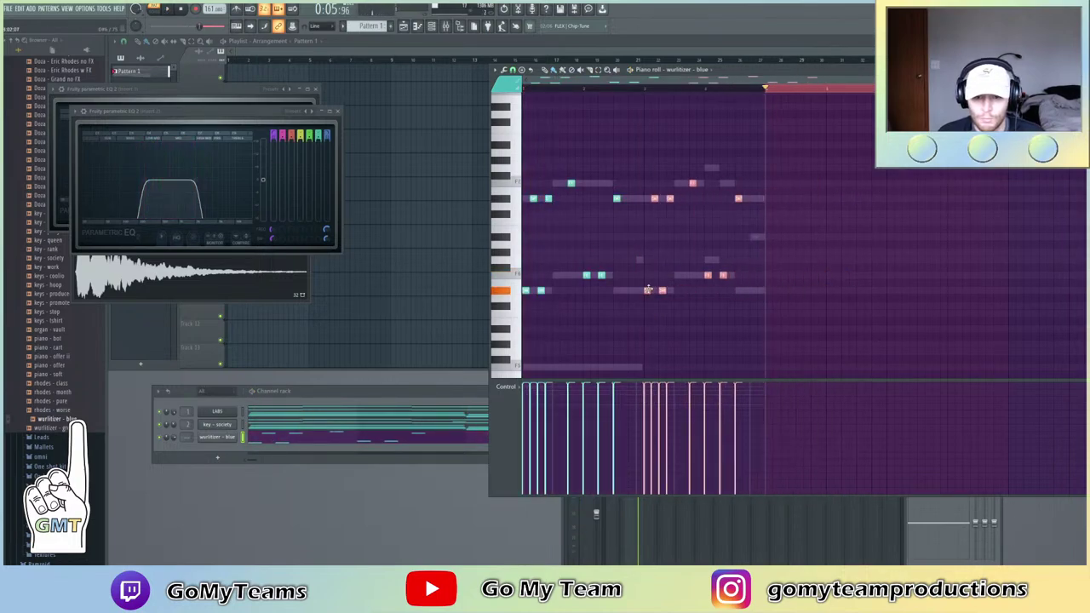
key(space)
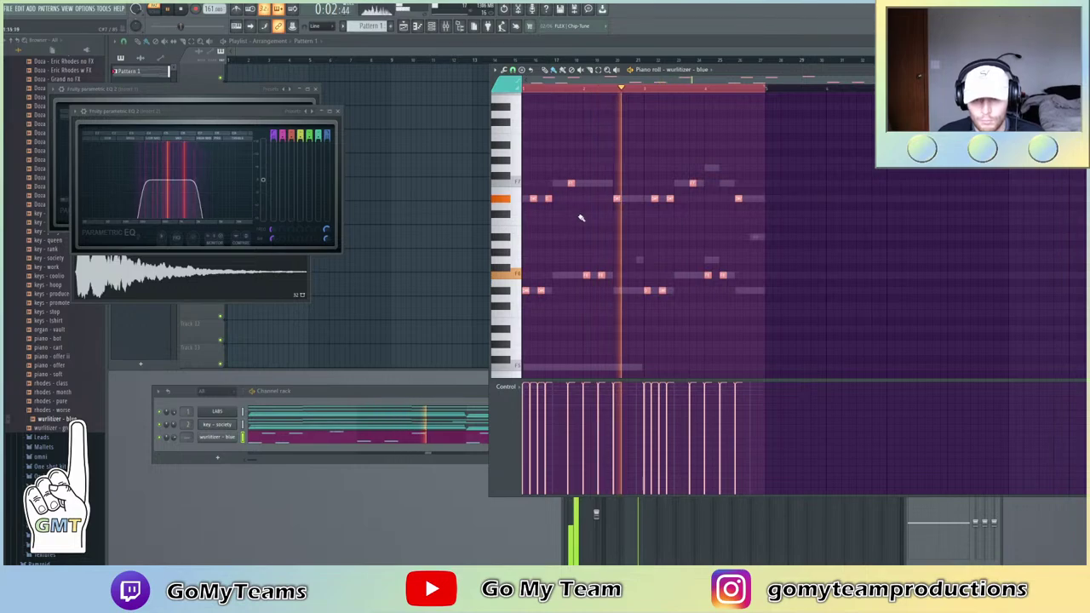
Add a short G6 before bar 3 and a longer A#6 ending bar 4, and raise bar 4's first wurlitzer note to G7
click(639, 259)
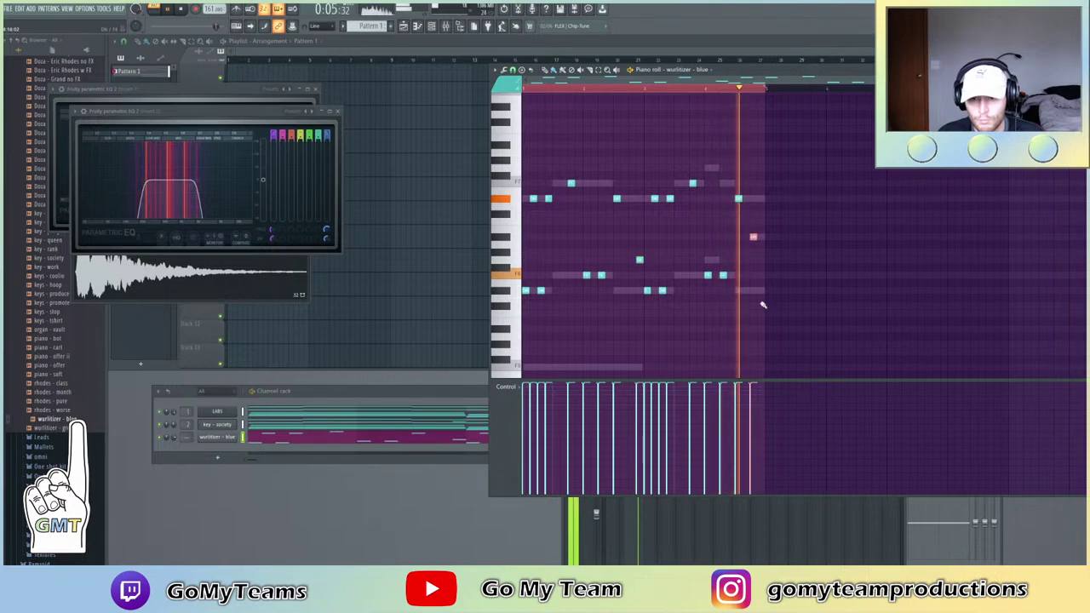
click(755, 237)
drag(756, 238, 764, 244)
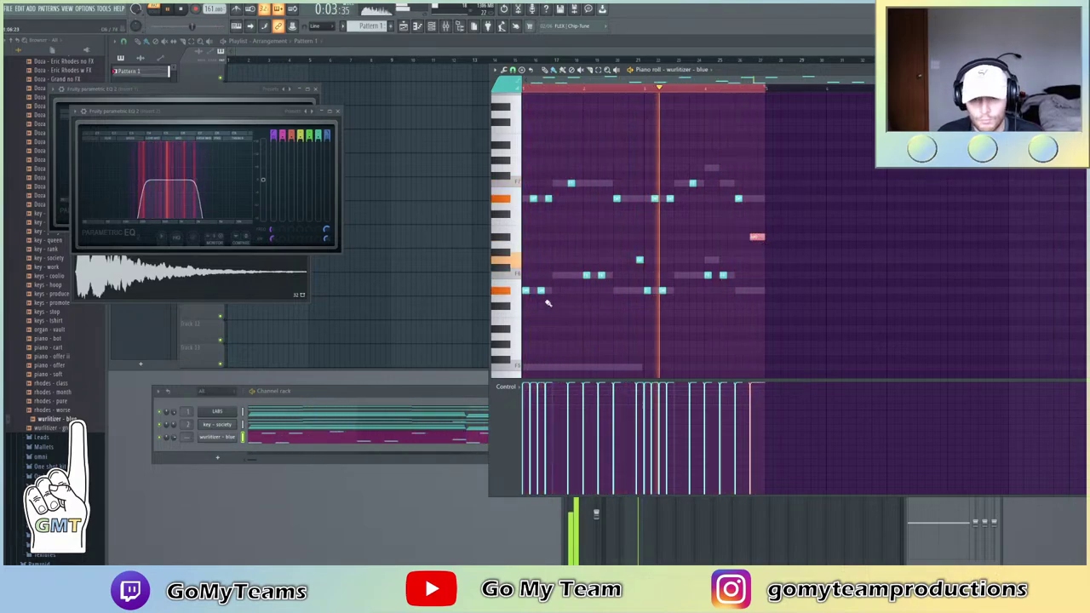
drag(707, 275, 708, 167)
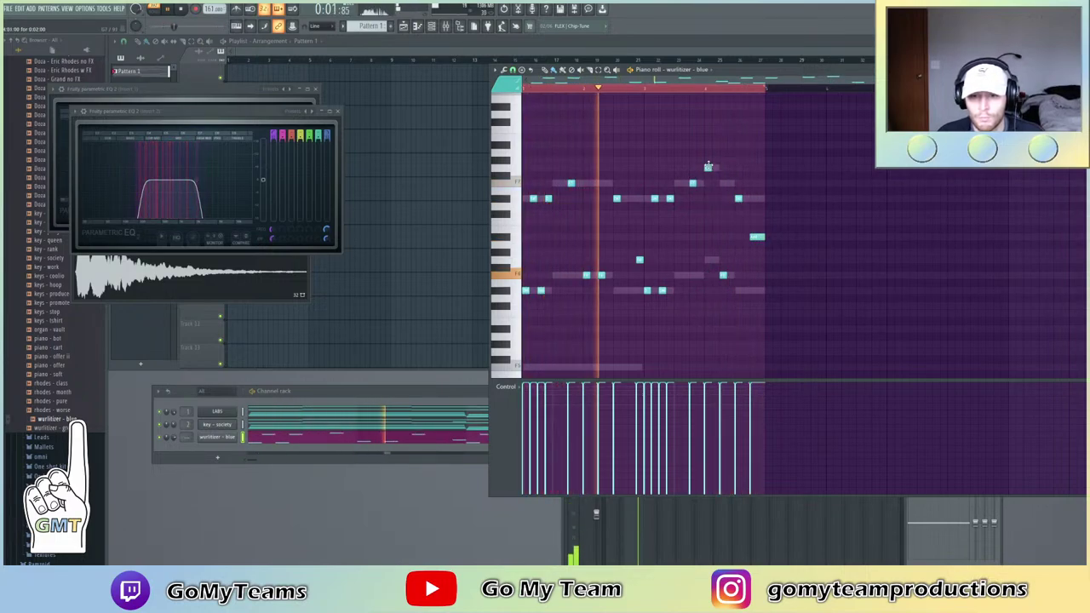
Try raising the wurlitzer's F6 note in bar 4 by an octave and adding an extra short F7, and revert both changes
drag(724, 276, 724, 184)
click(724, 269)
right_click(723, 274)
right_click(726, 269)
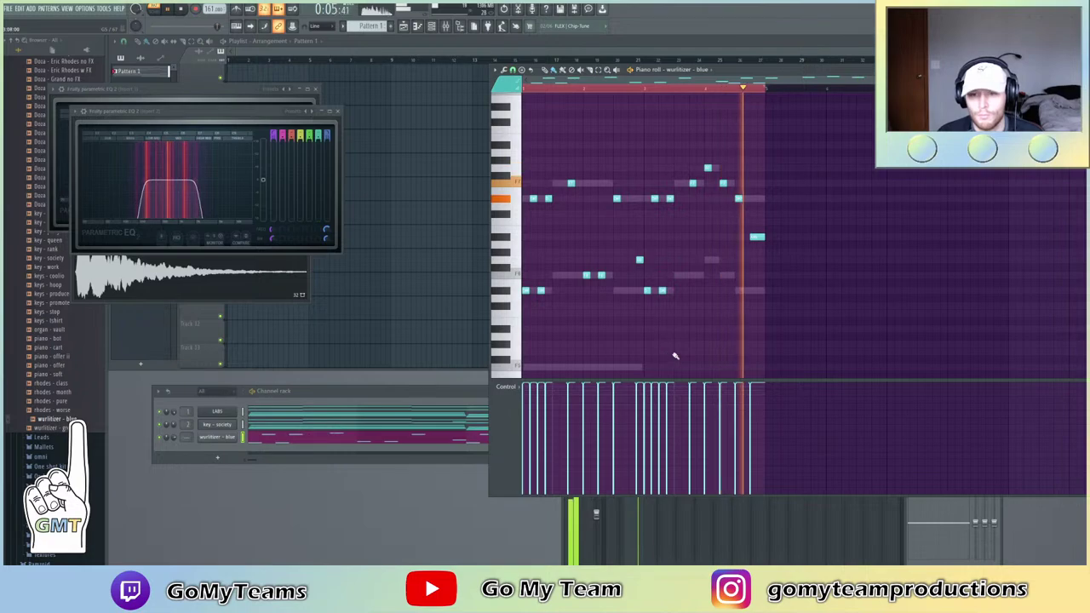
key(ctrl+z)
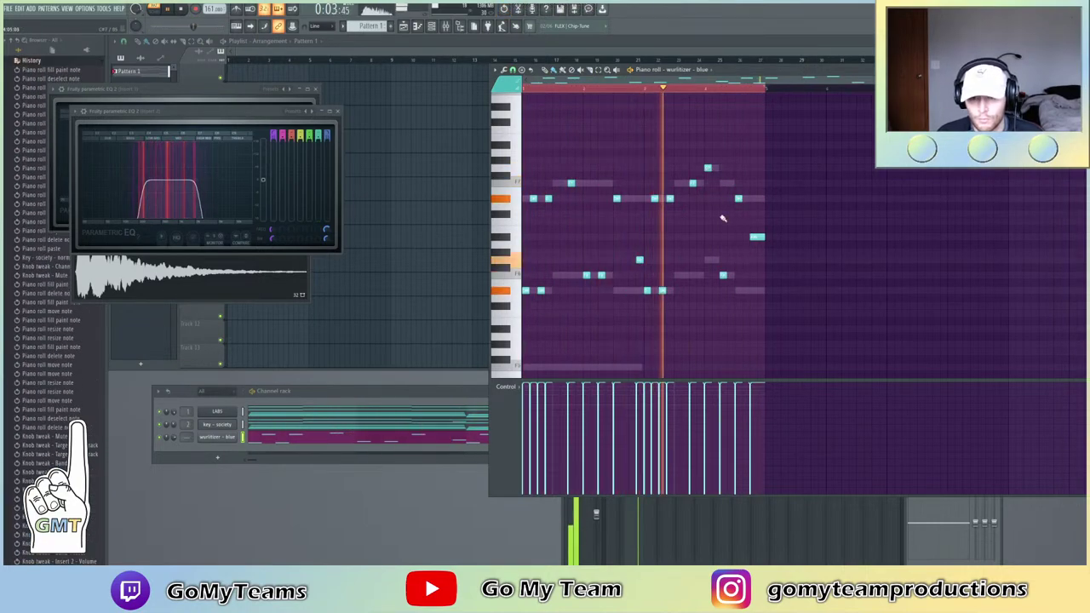
click(732, 183)
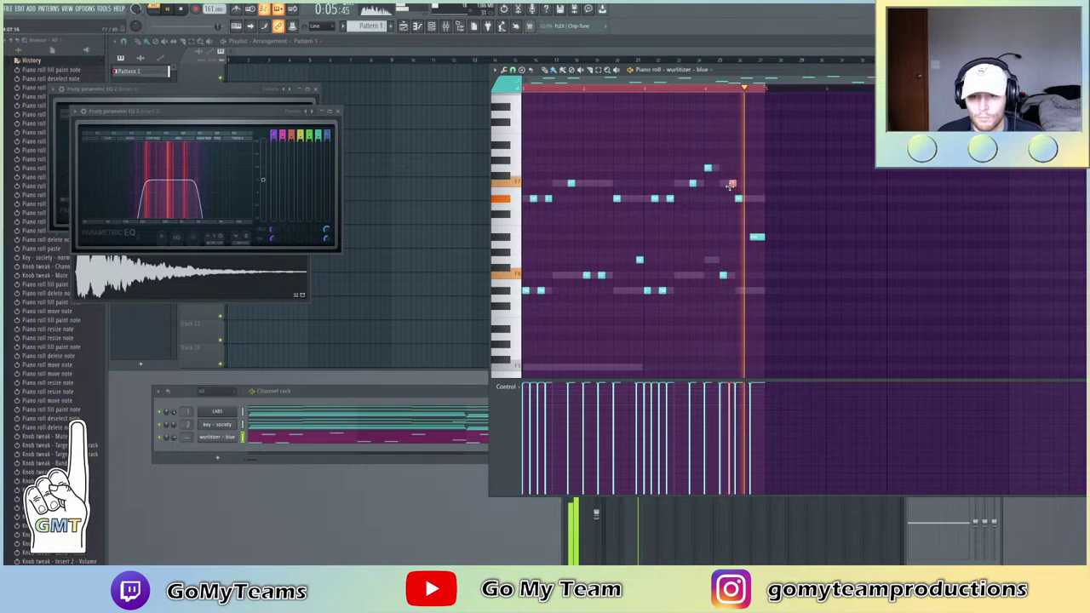
right_click(732, 183)
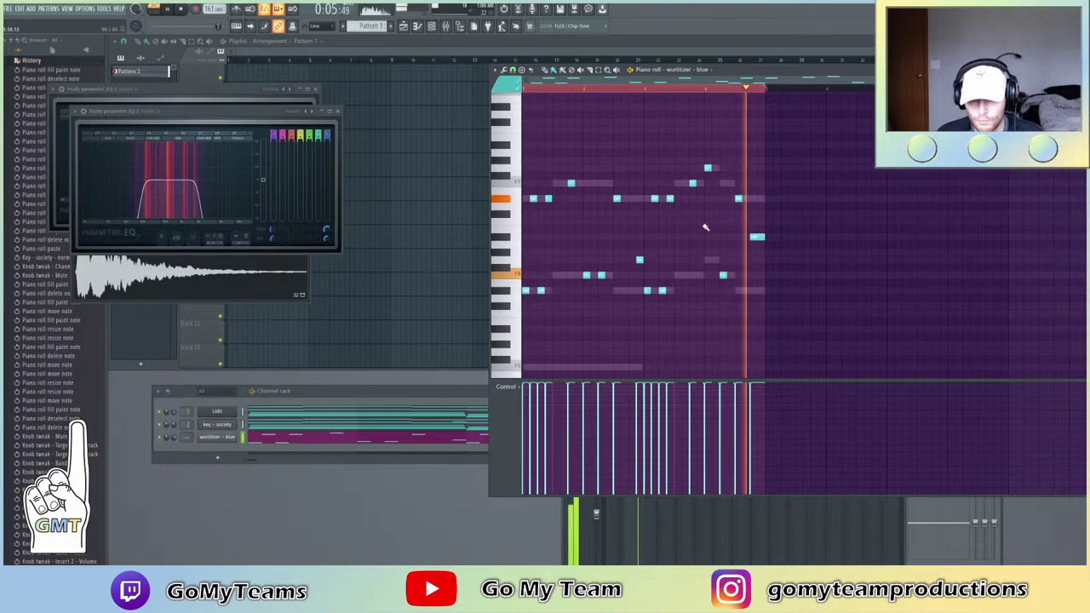
Lengthen the wurlitzer's D#7 note midway through bar 4 to about twice its length
drag(742, 200, 750, 201)
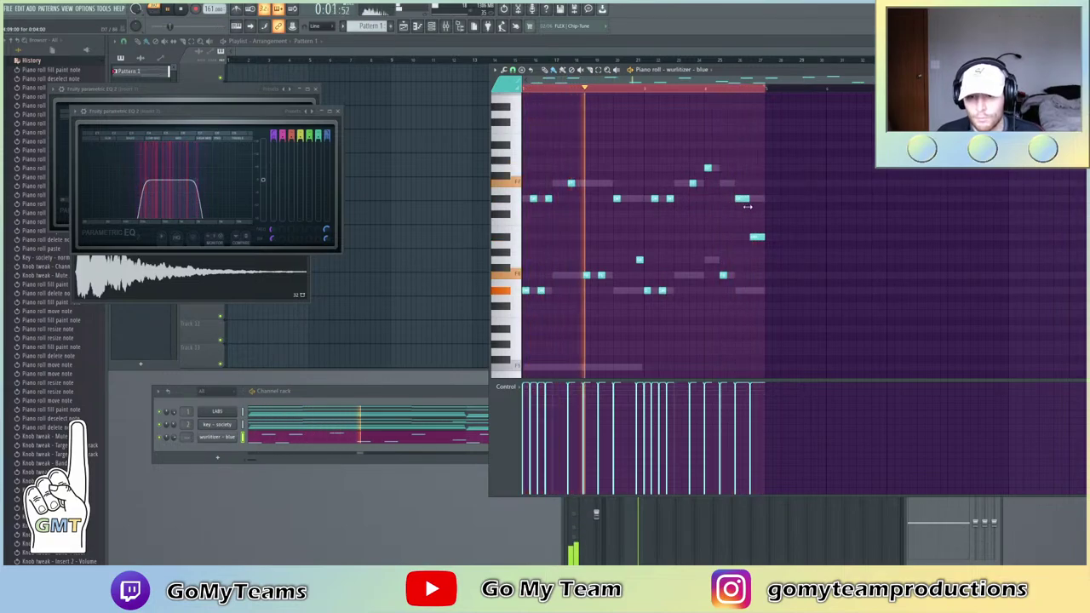
click(740, 298)
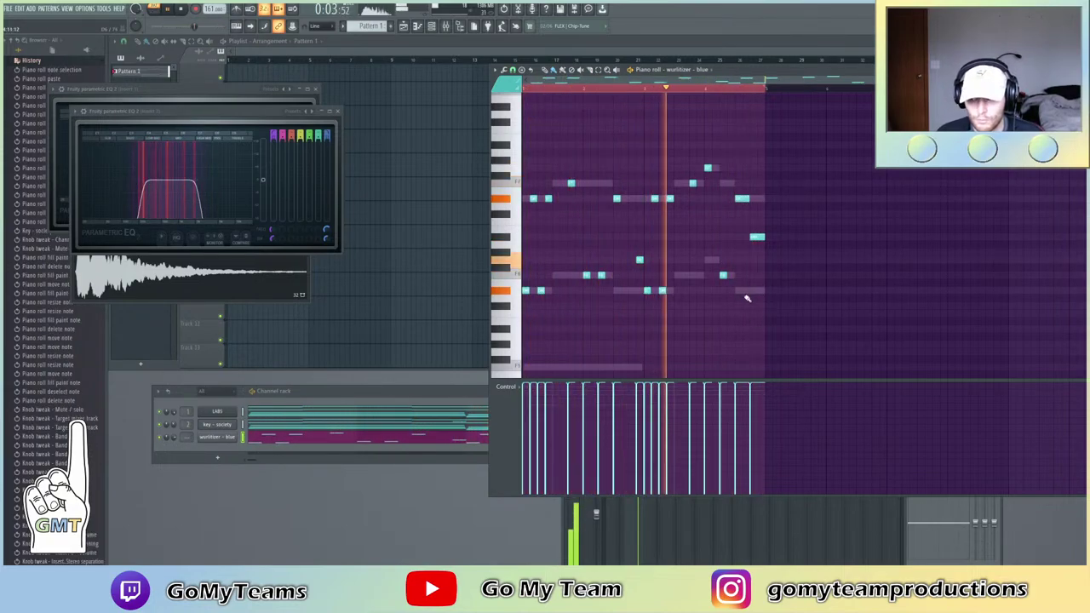
Lower bar 4's first wurlitzer note to G6 and add short octave-up G7 and F7 notes after the G6 and F6
right_click(742, 298)
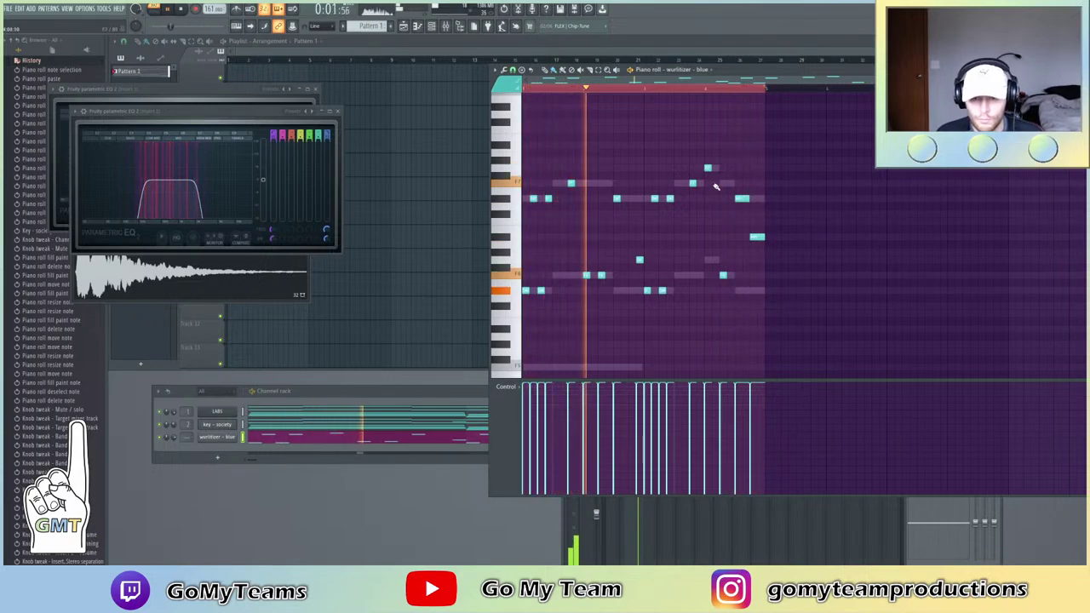
drag(710, 168, 706, 258)
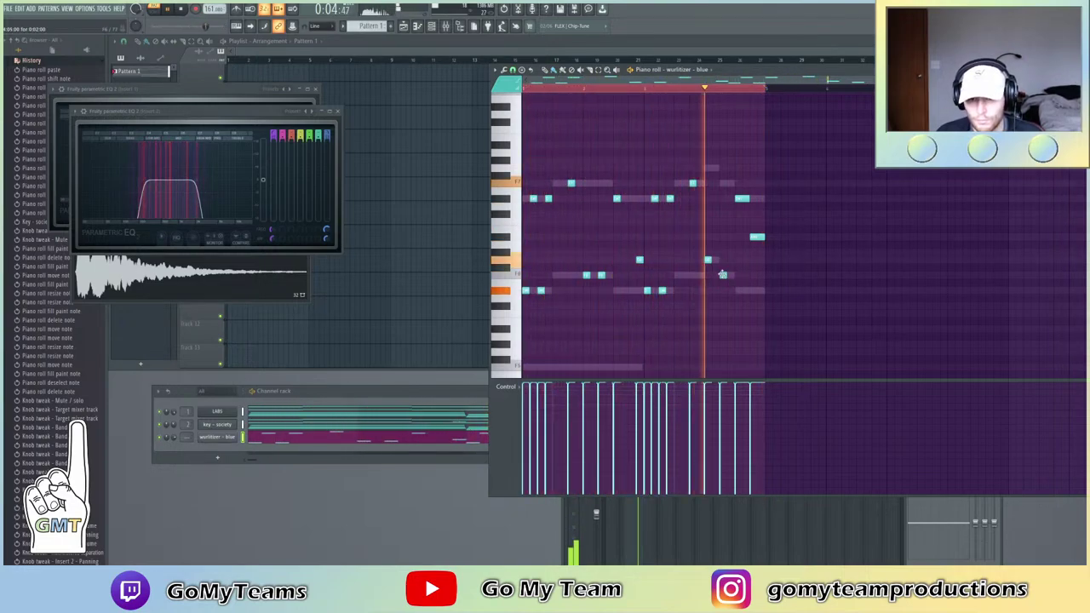
click(715, 168)
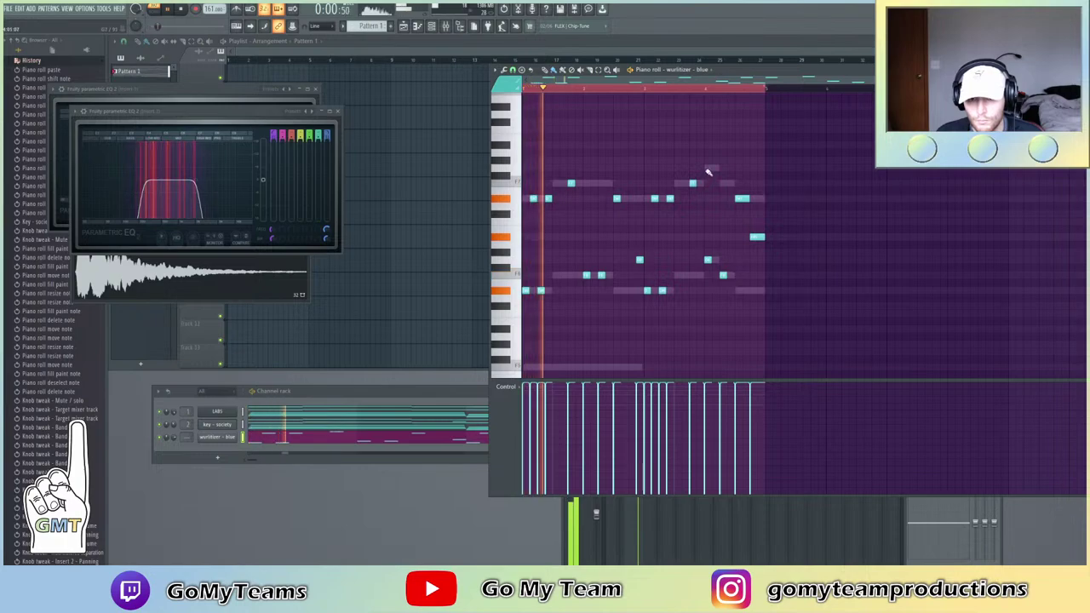
click(729, 183)
click(747, 289)
right_click(748, 291)
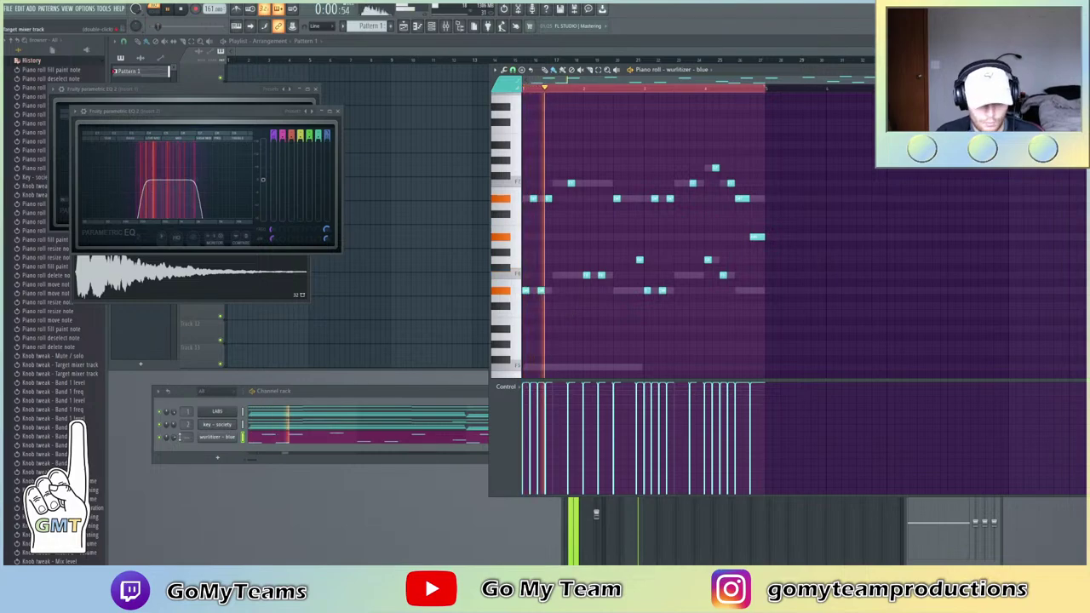
Route the wurlitzer to mixer track 3 and band-limit it with Parametric EQ 2, cutting the lows and highs
click(155, 442)
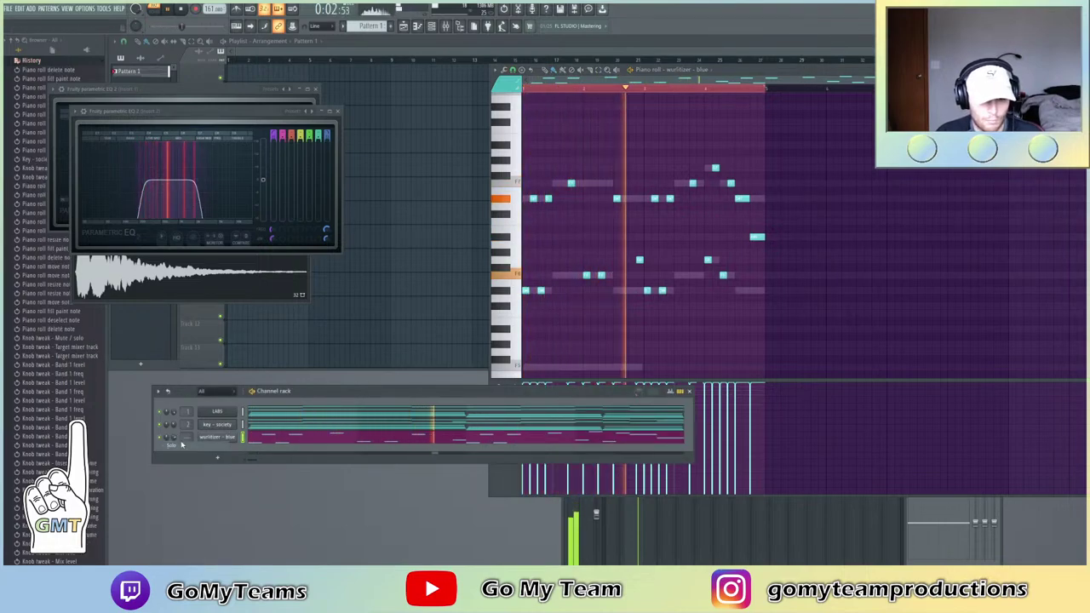
drag(191, 437, 191, 424)
key(F9)
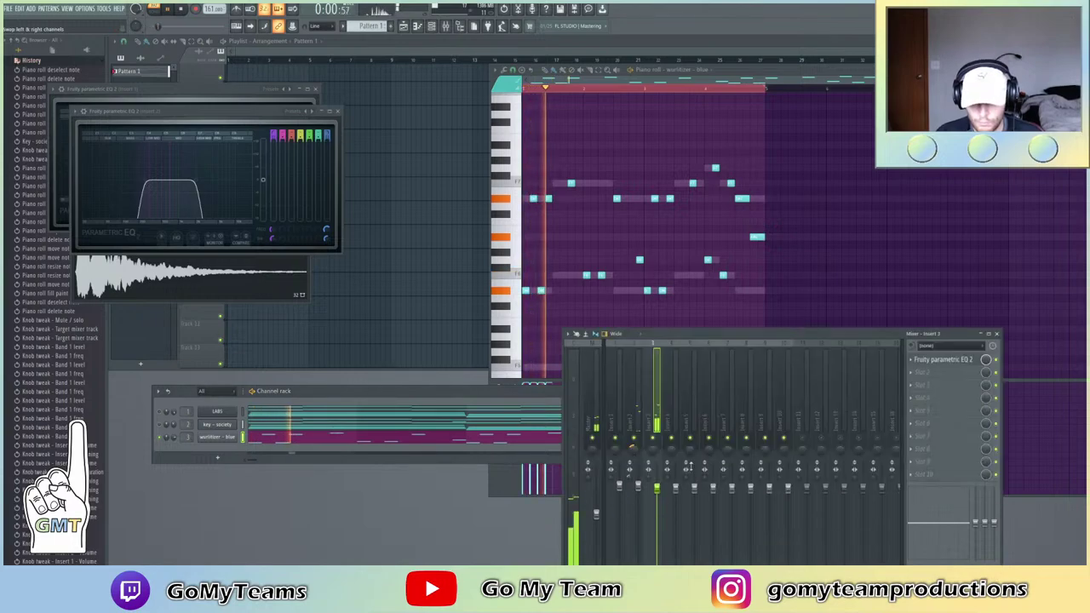
click(937, 359)
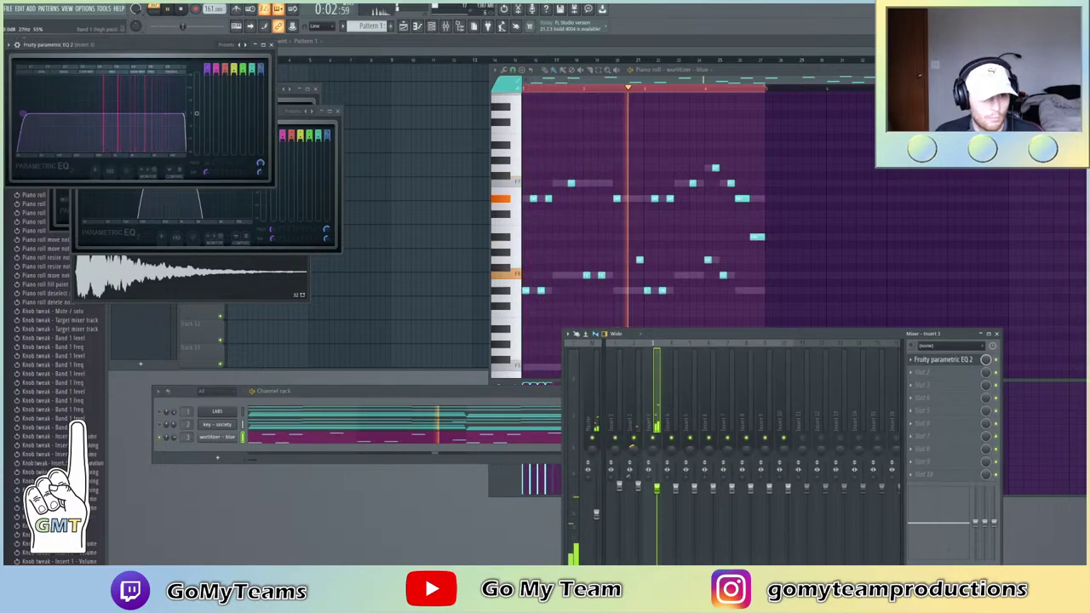
drag(185, 114, 157, 113)
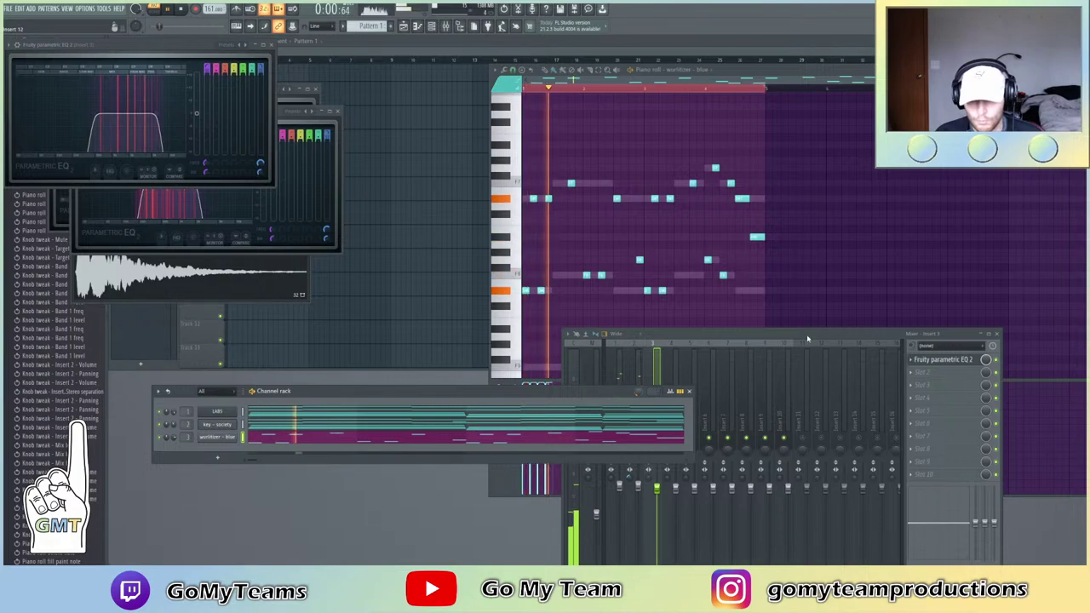
Add Drip to the second effect slot of the wurlitzer's mixer track and browse its bank 2 presets
click(924, 372)
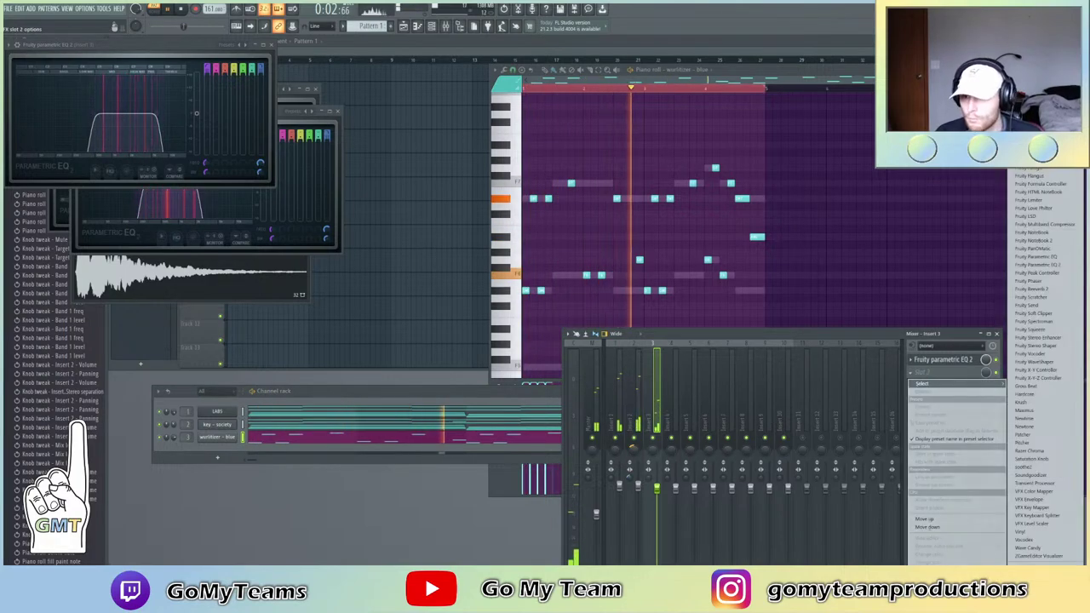
click(1027, 39)
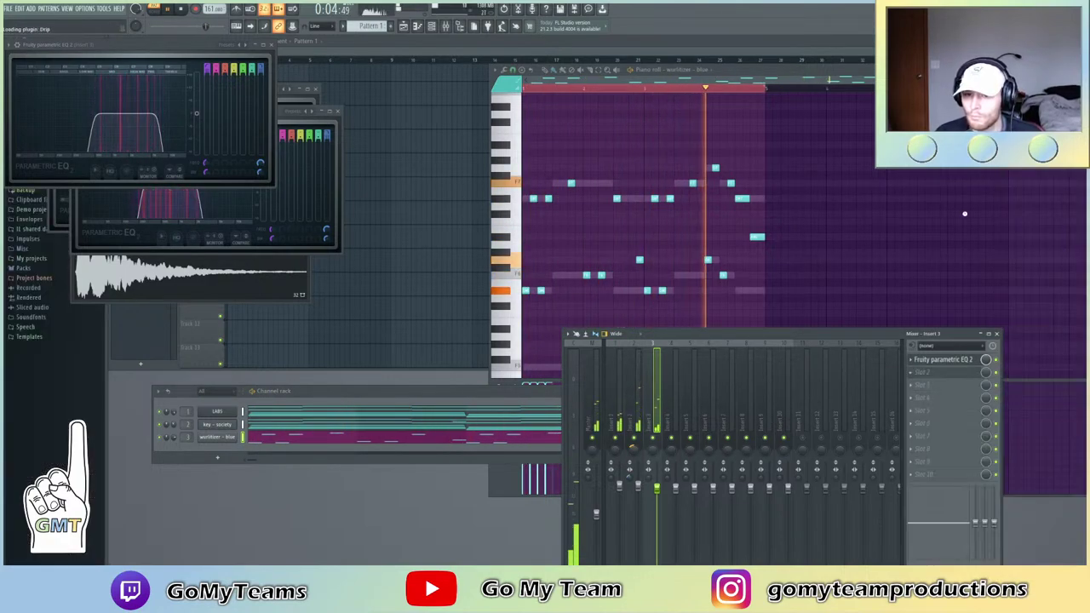
click(169, 96)
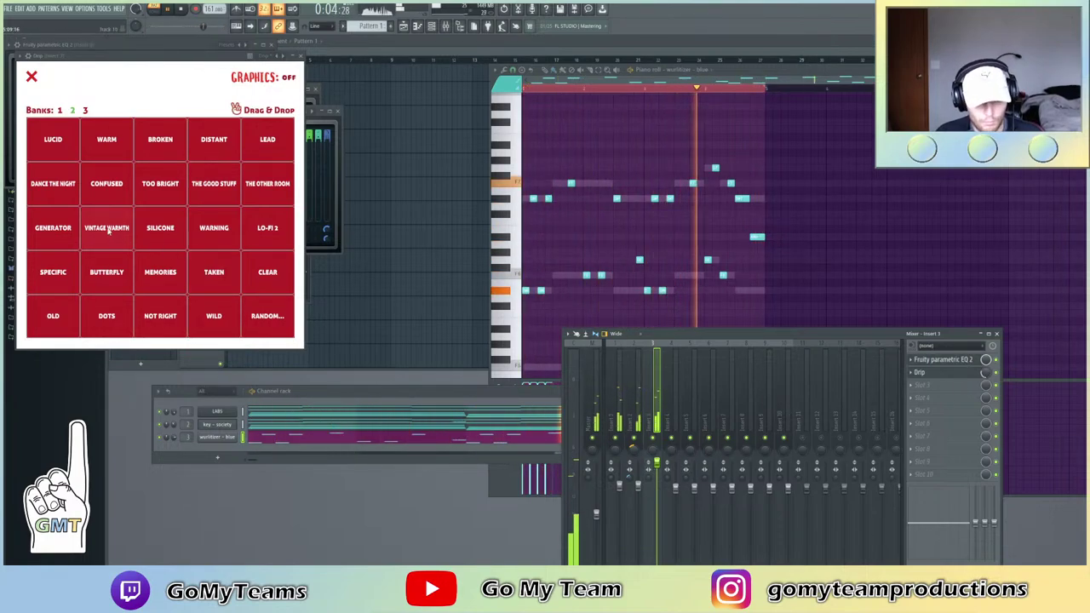
Add Maximus to the wurlitzer track's third effect slot and load one of its presets
click(934, 386)
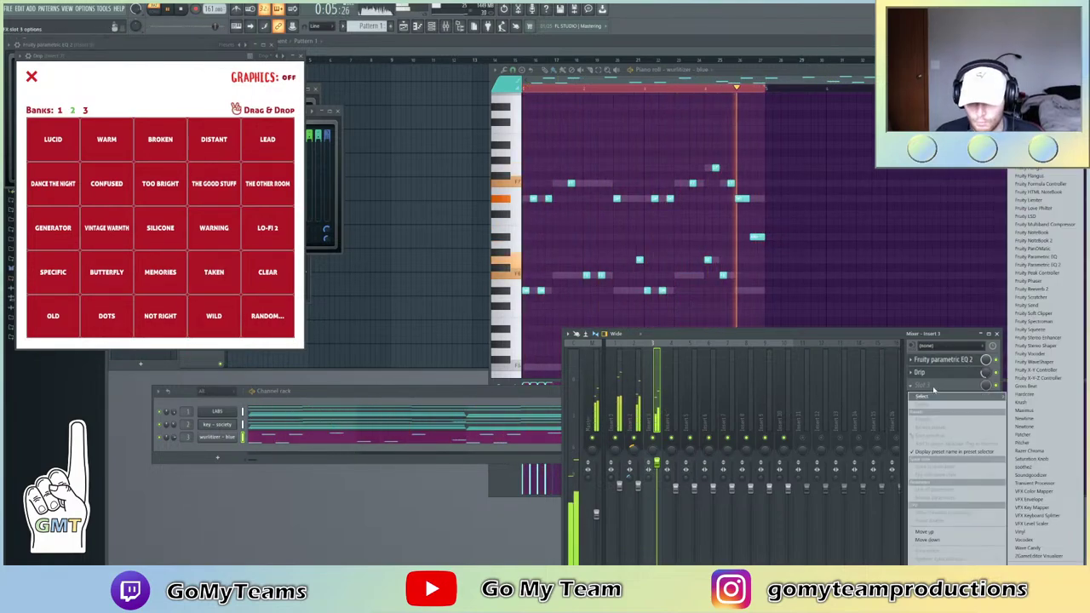
click(1024, 409)
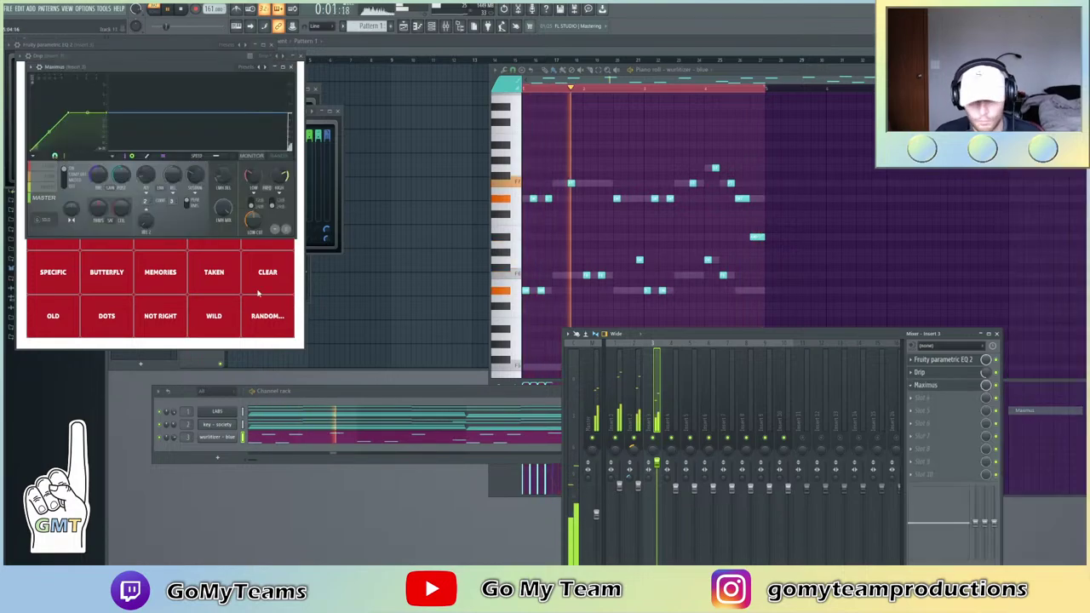
click(247, 71)
mouse_move(288, 82)
click(344, 107)
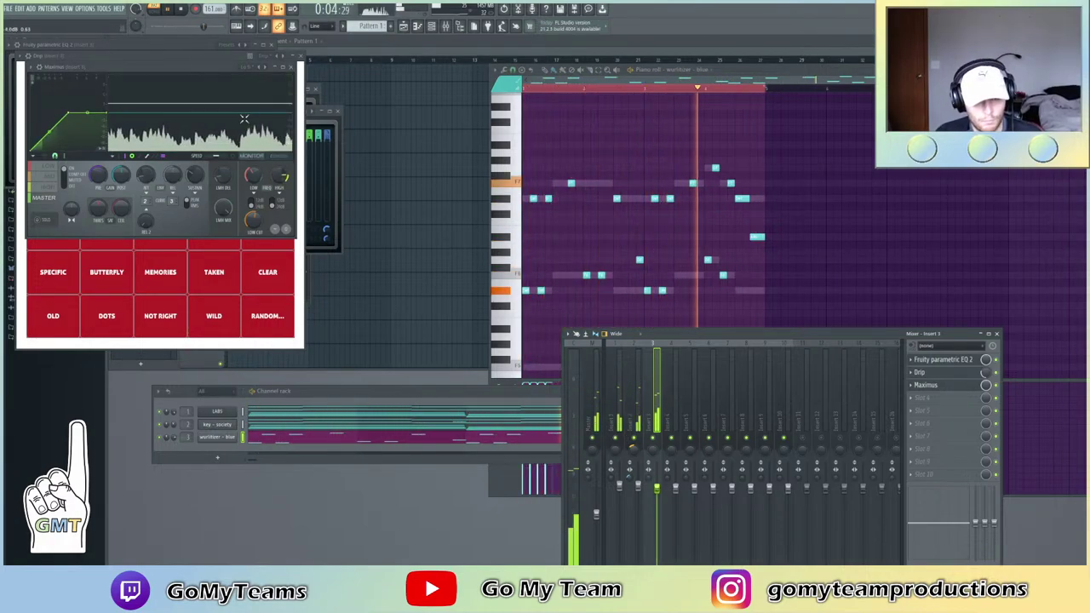
Try Gross Beat in the wurlitzer track's fourth slot with the Halftime and Reverse time effects, and remove the plugin
click(951, 399)
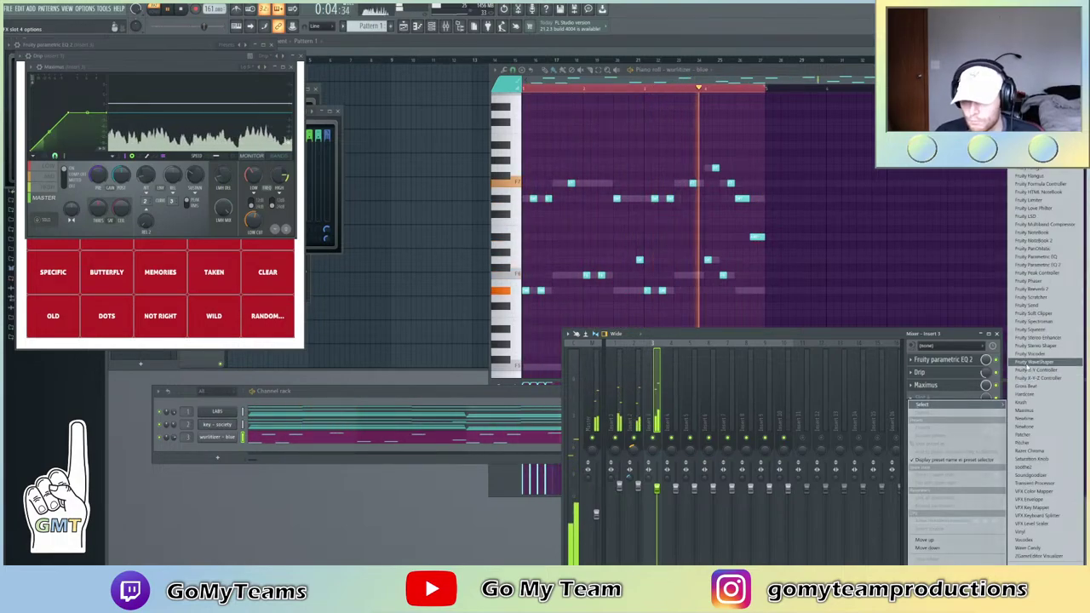
click(1026, 386)
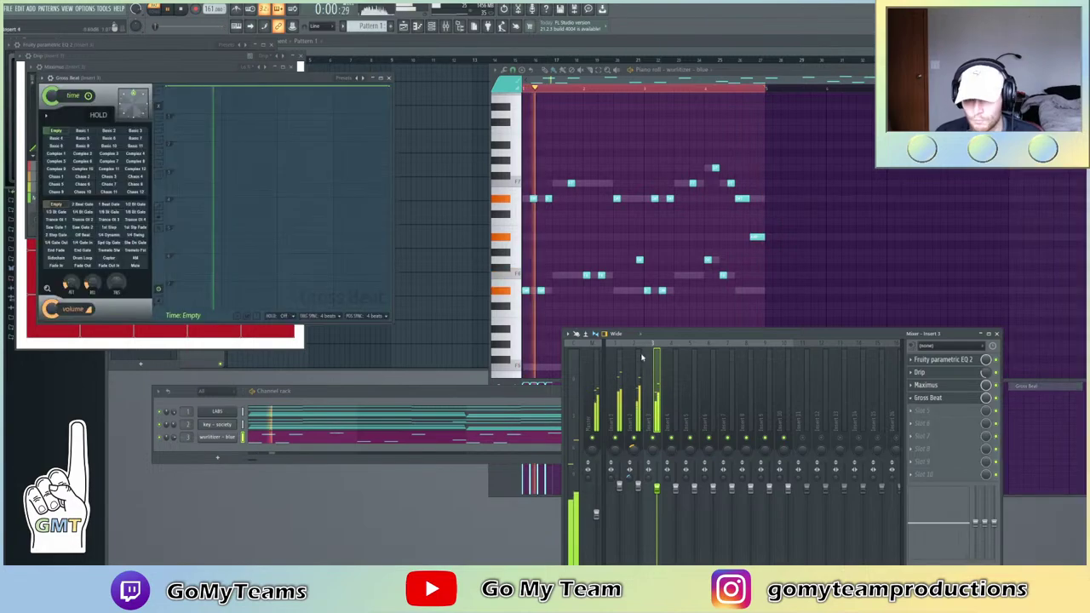
click(348, 79)
click(366, 84)
click(57, 130)
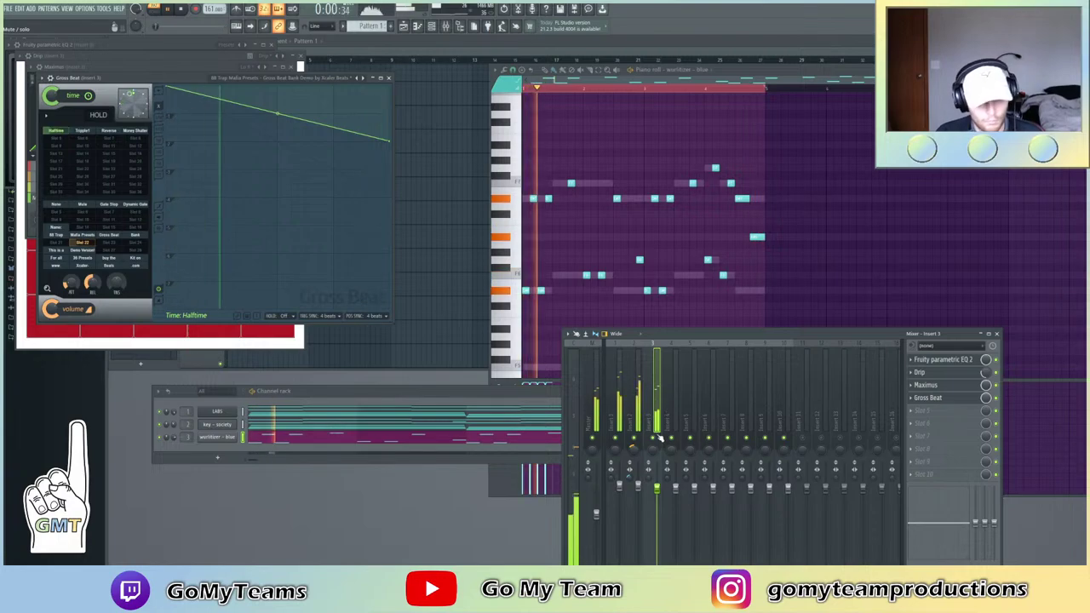
click(109, 137)
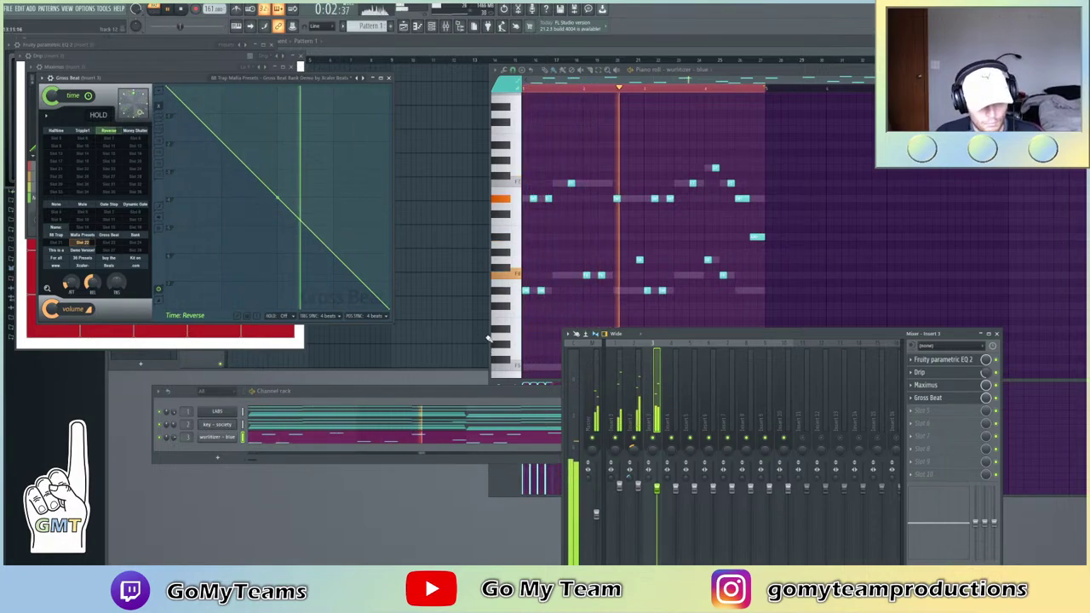
click(912, 397)
click(927, 401)
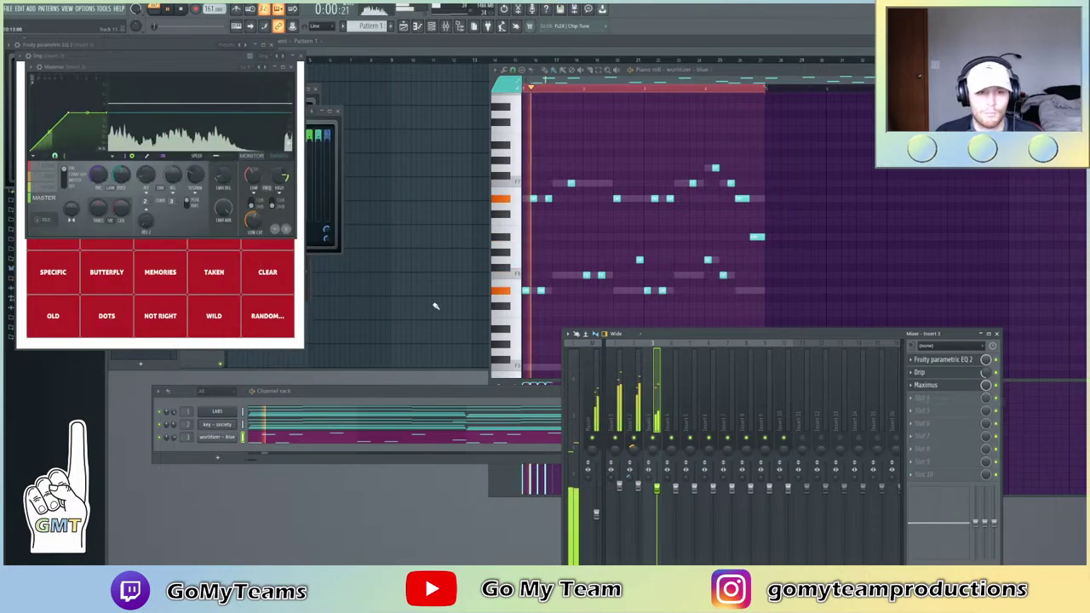
Close the open effect plugin windows and the key one-shot's sampler window
click(291, 66)
click(270, 45)
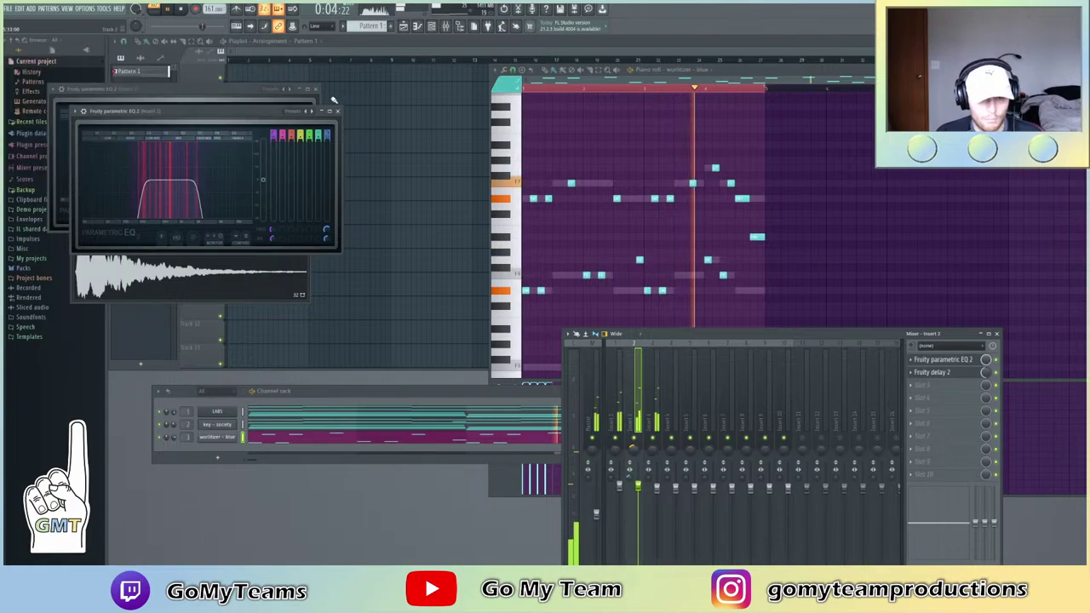
click(337, 110)
click(316, 89)
click(250, 123)
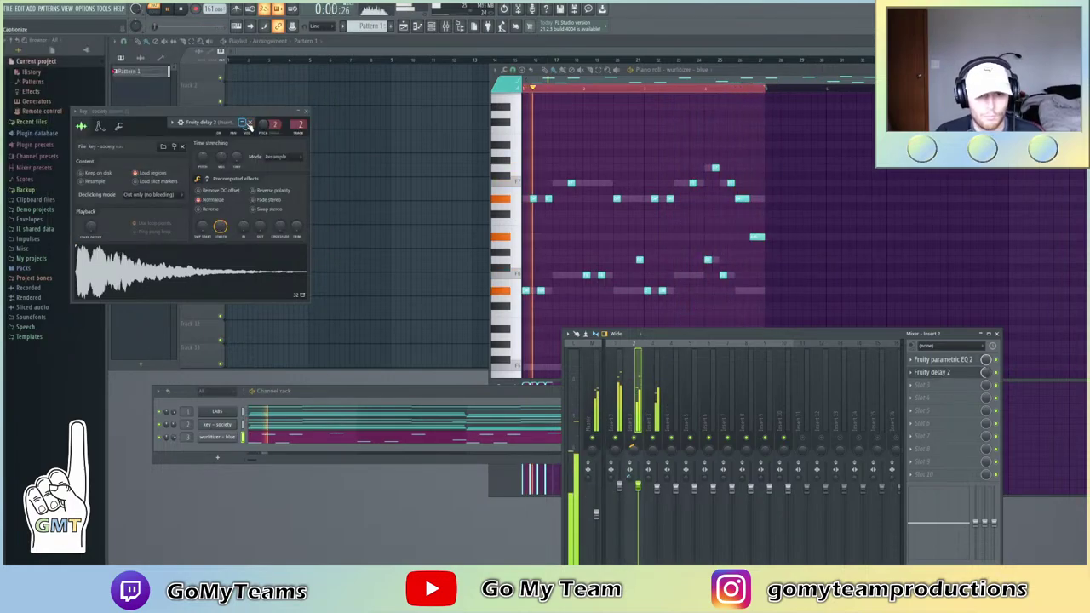
click(307, 112)
Slightly lower the volume of the wurlitzer's mixer track and check its channel settings
click(657, 502)
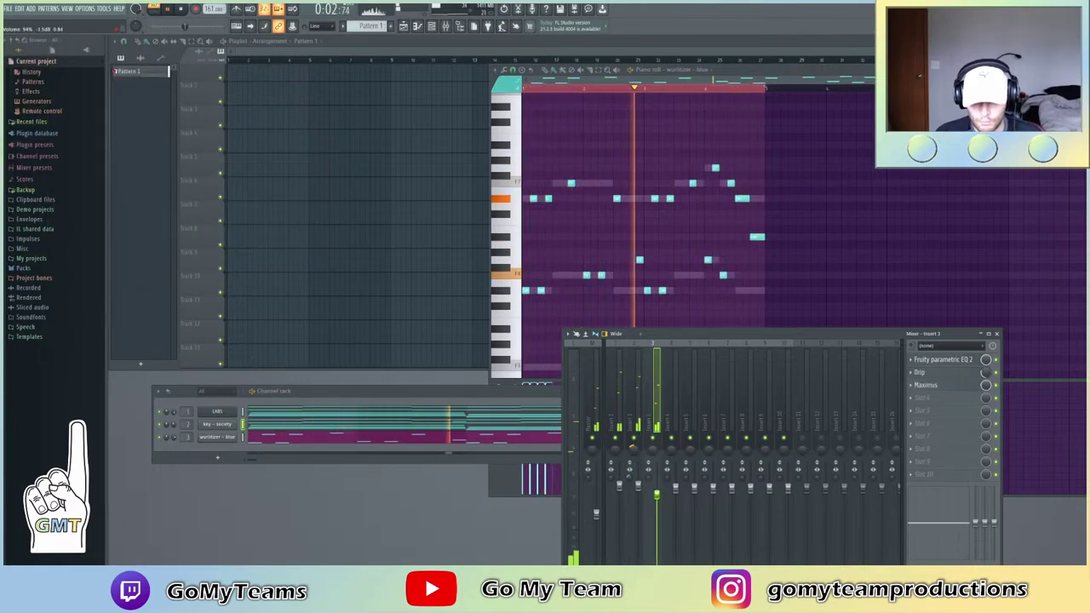
click(220, 438)
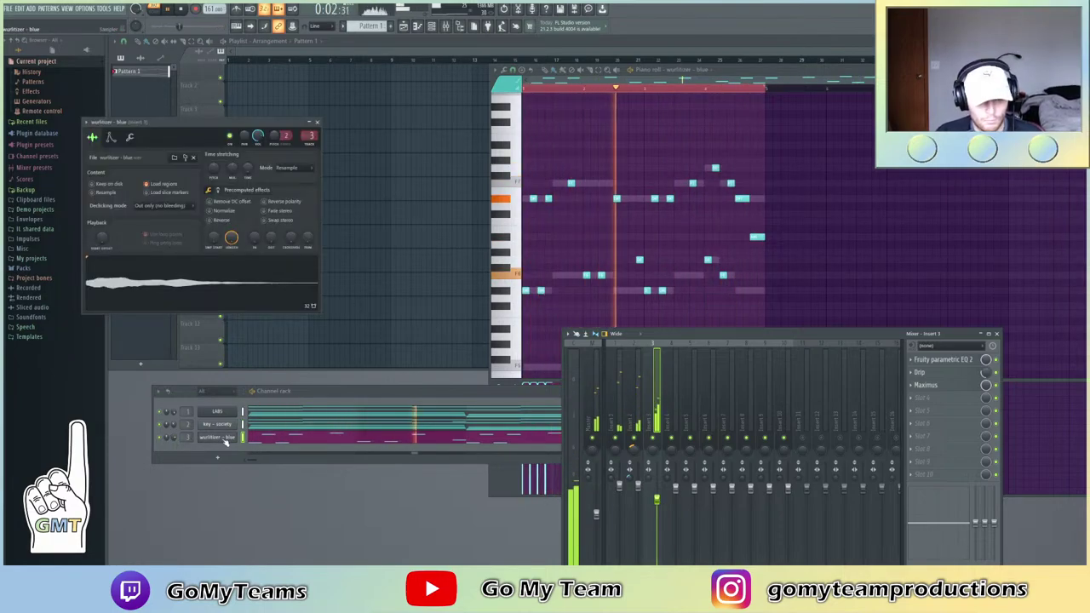
click(225, 441)
Add Vocodex to the wurlitzer track's fourth slot with the Reverb 2 special effects preset, reduce its mix level, and close it
click(929, 398)
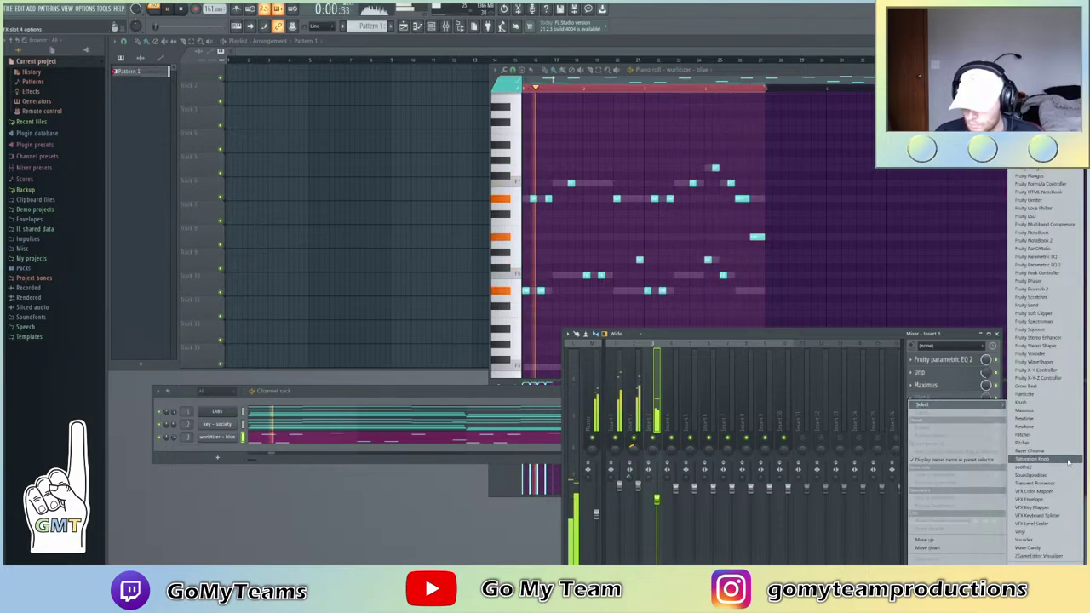
click(1031, 539)
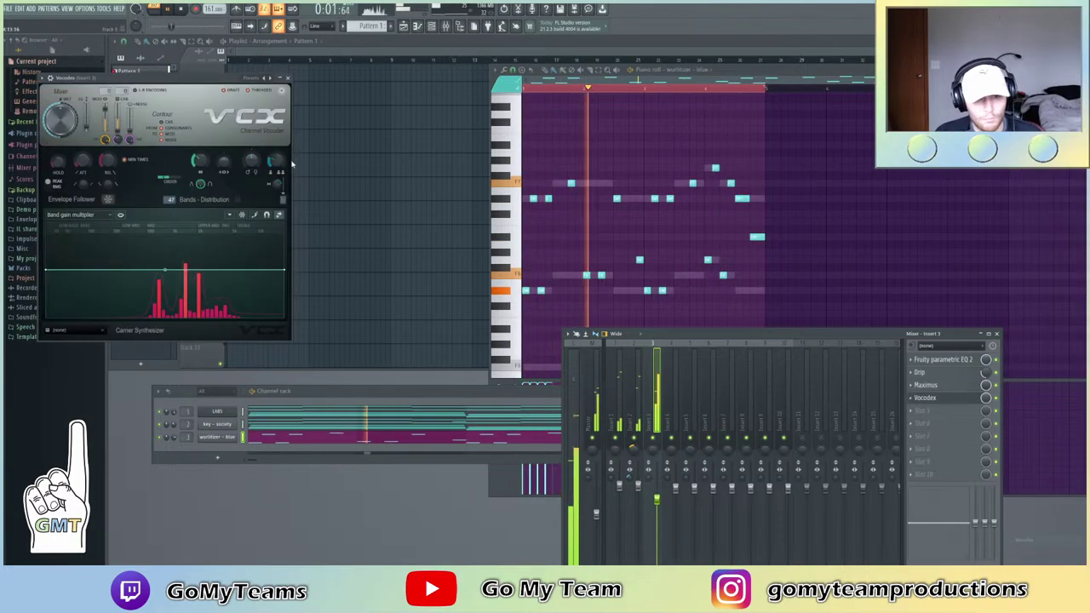
click(253, 77)
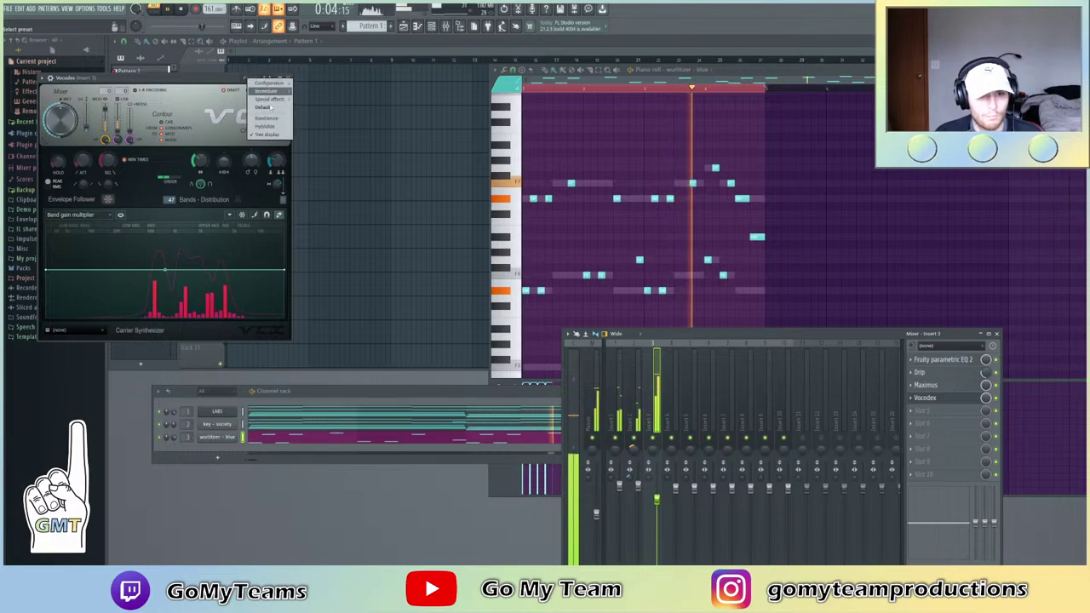
mouse_move(280, 100)
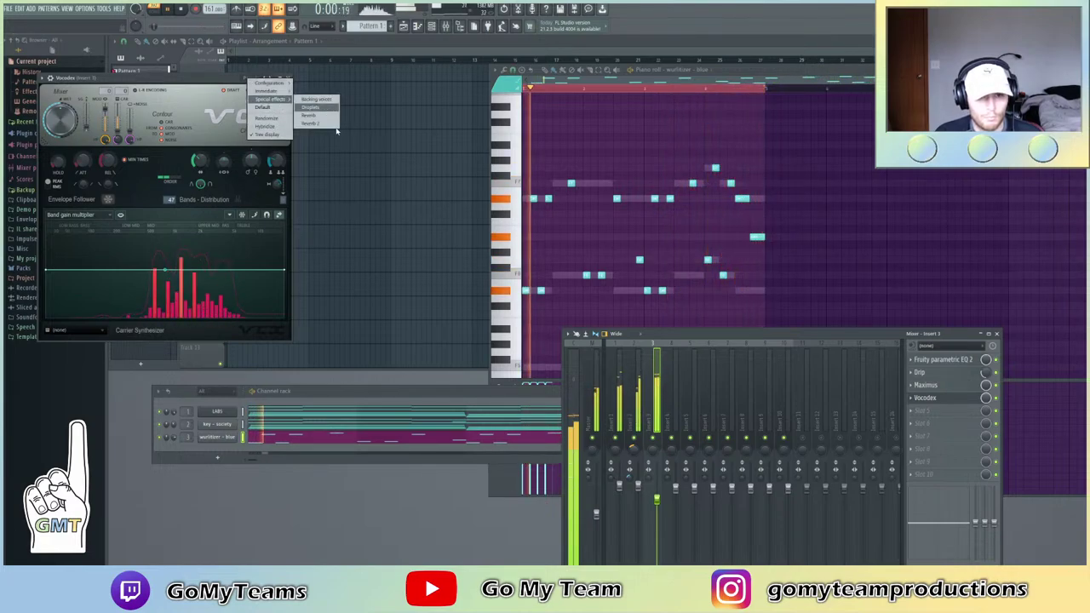
click(309, 124)
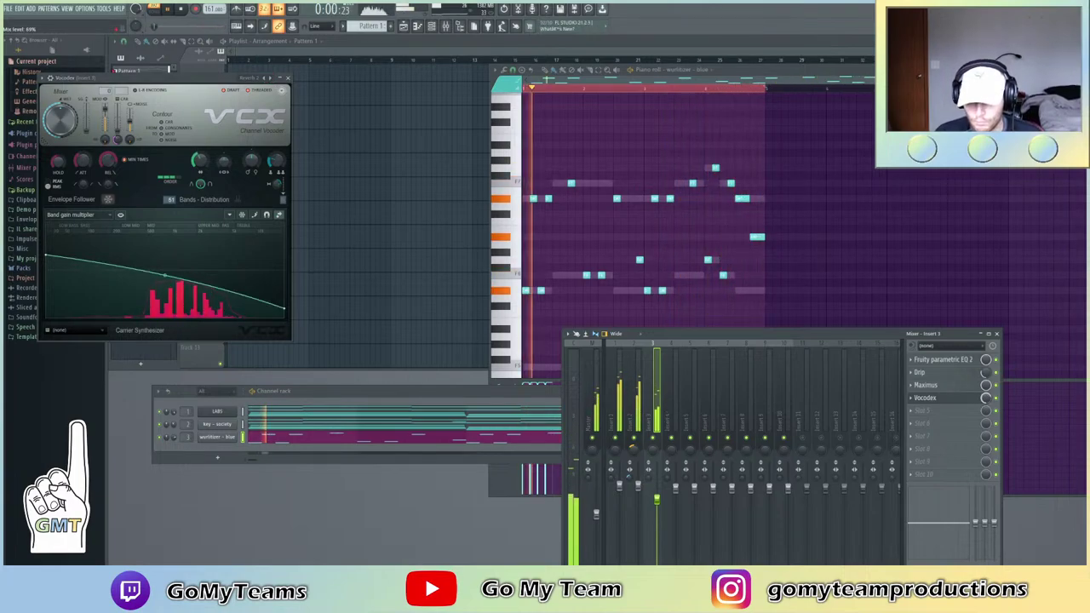
drag(984, 405, 984, 436)
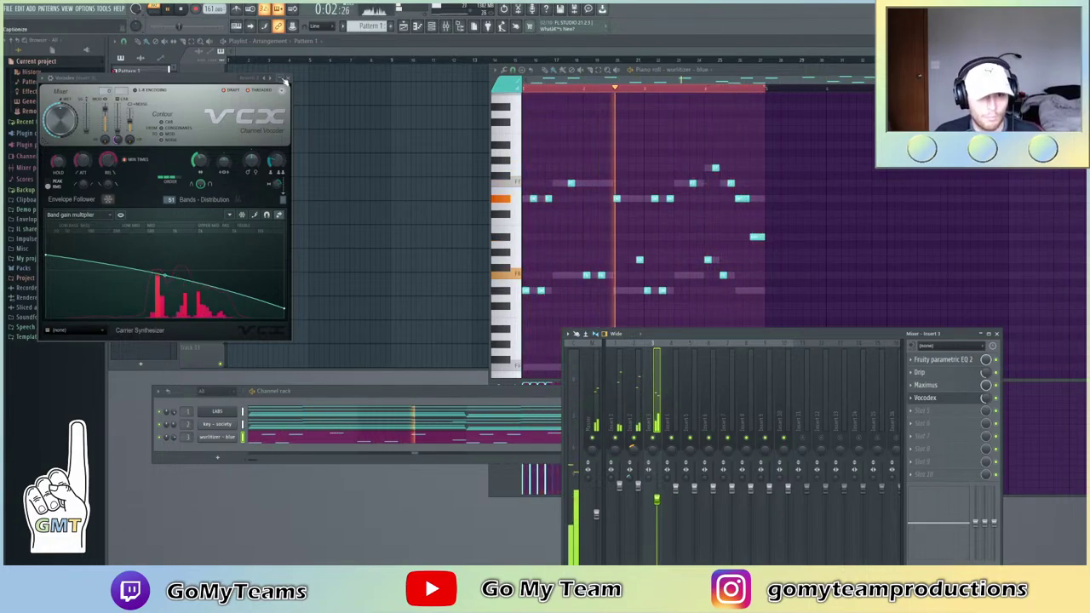
click(283, 80)
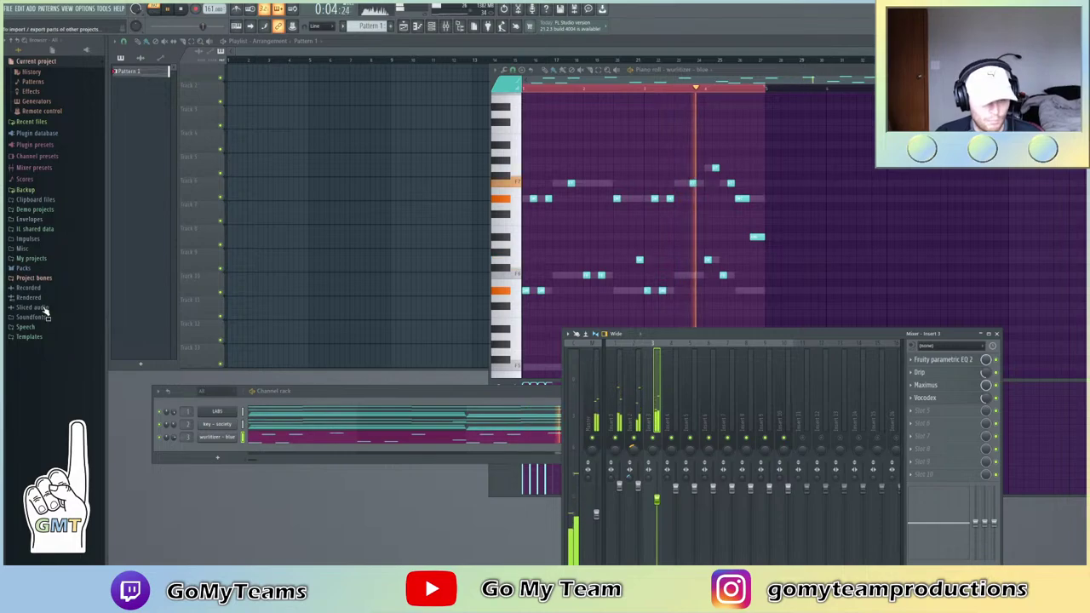
Browse the ONESHOTS STEAL YO TING folder within the one-shot packs
click(43, 268)
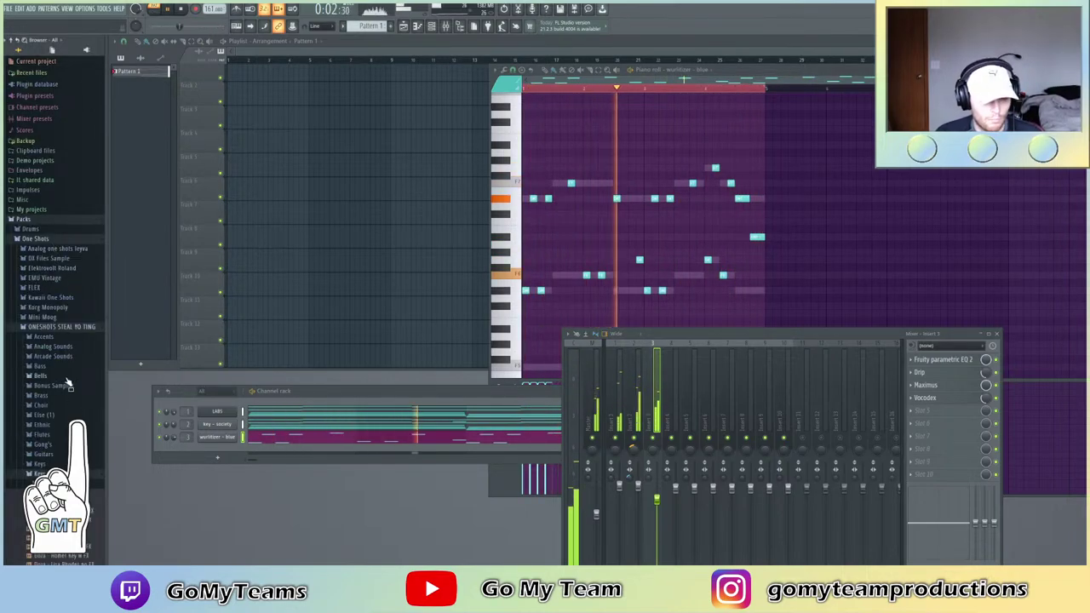
scroll(70, 385, down, 4)
click(54, 260)
scroll(58, 268, up, 4)
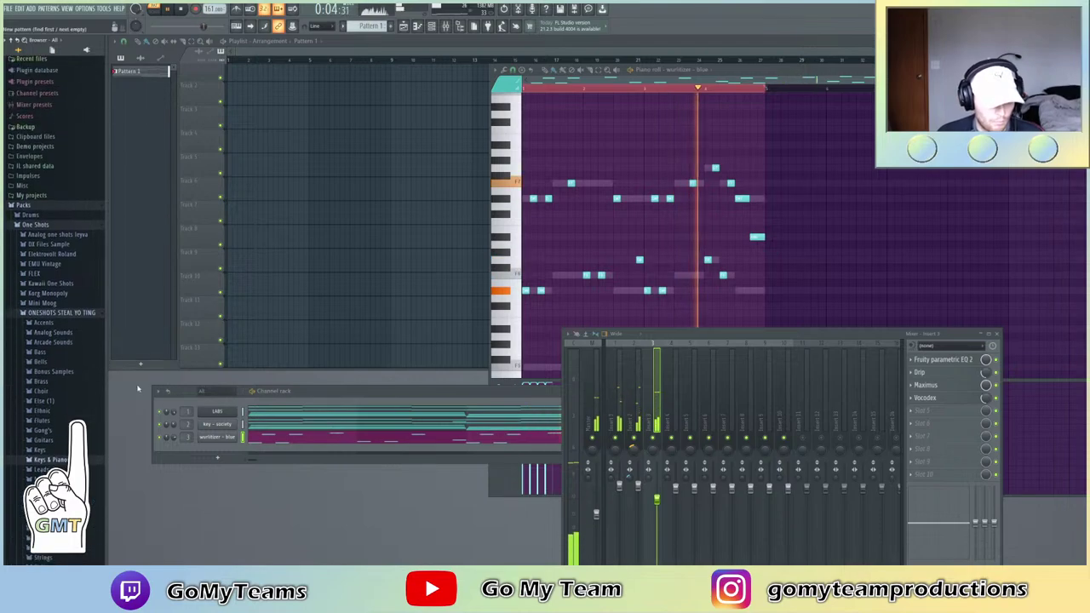
Duplicate the lowest note of each LABS chord one octave down, adding F3, C3 and A#2 bass notes
right_click(213, 413)
click(256, 413)
scroll(740, 323, down, 4)
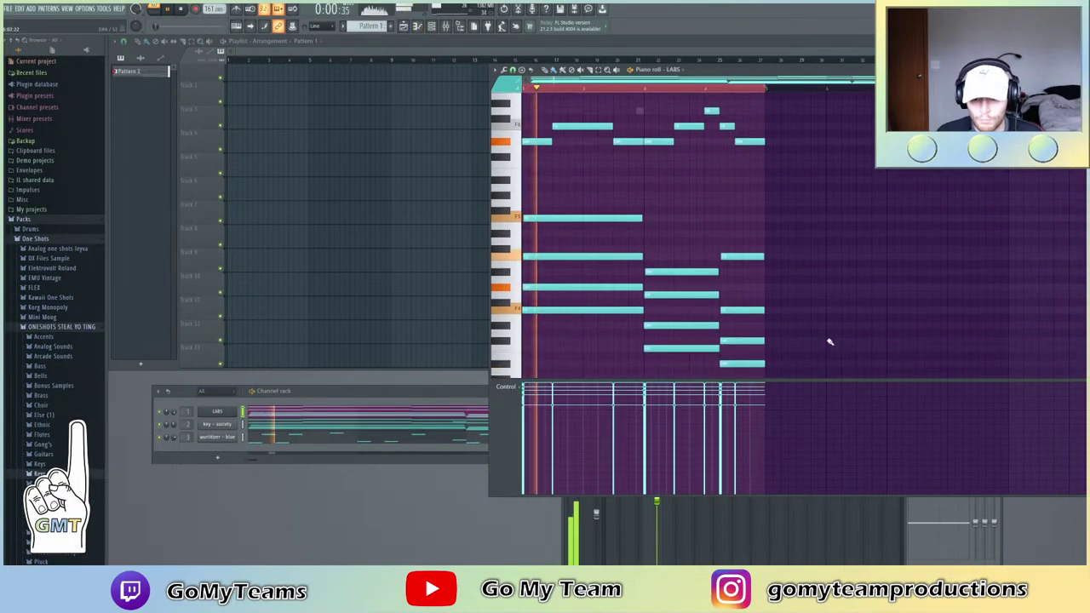
drag(775, 342, 703, 327)
ctrl+shift+click(670, 316)
drag(594, 293, 568, 267)
key(ctrl+c)
key(ctrl+v)
key(ctrl+Down)
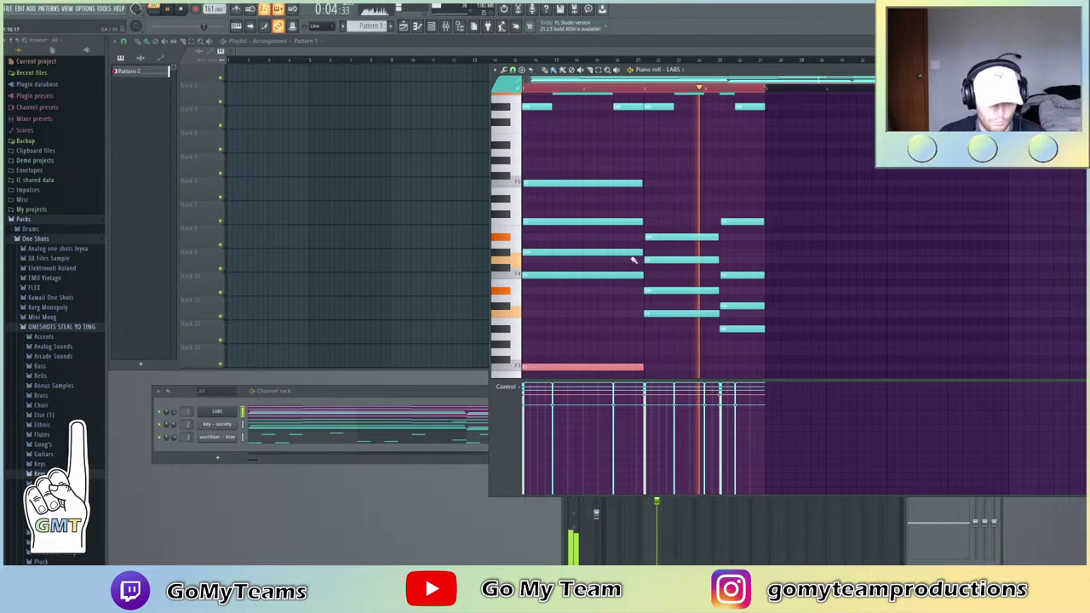
scroll(593, 327, down, 4)
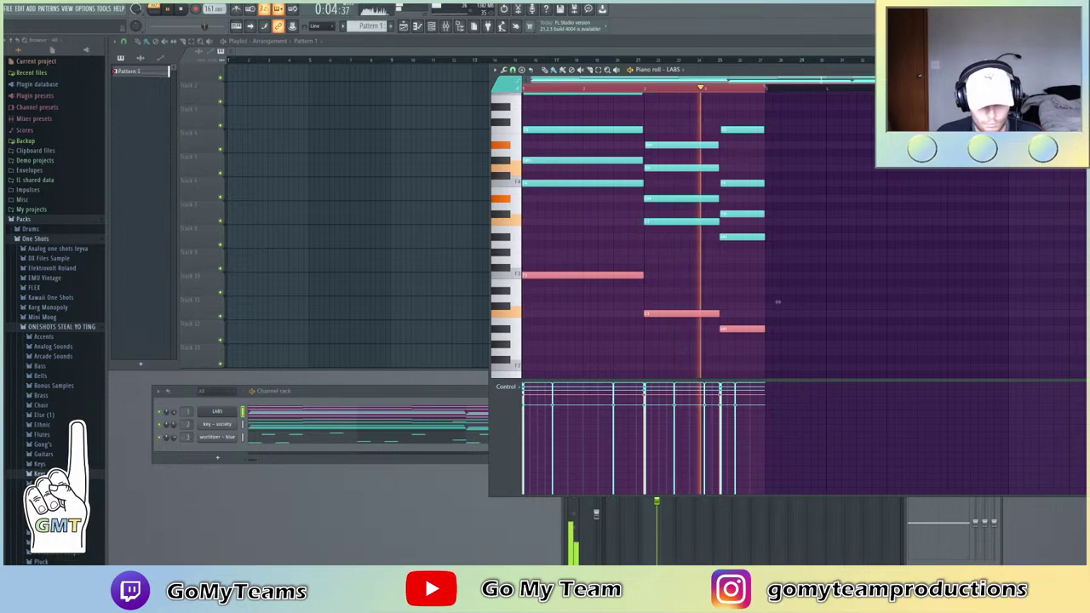
Review the mixer inserts and the LABS track's Fruity Parametric EQ 2 curve, and close the equalizer
key(F9)
click(928, 361)
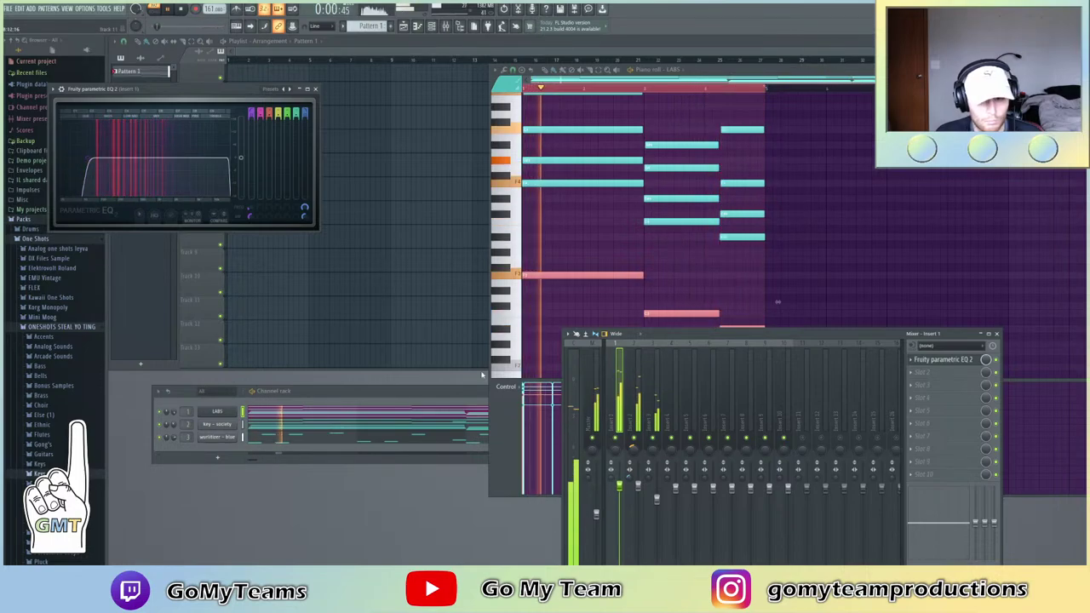
click(657, 498)
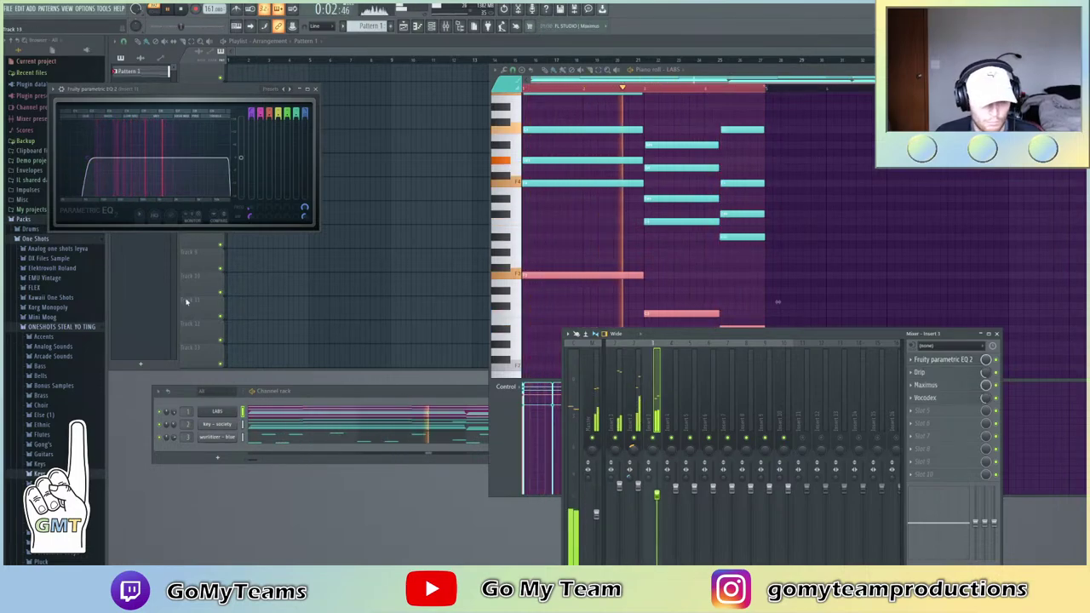
click(315, 89)
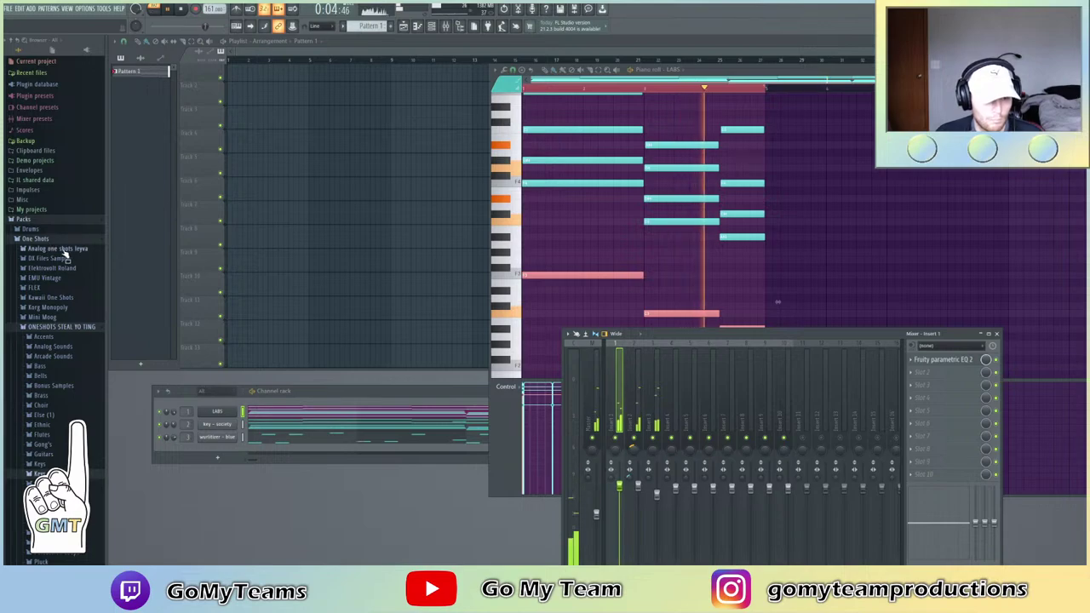
Audition samples in the RIO DRUMKIT Kicks folder and add Kick (3) as a new channel
click(39, 239)
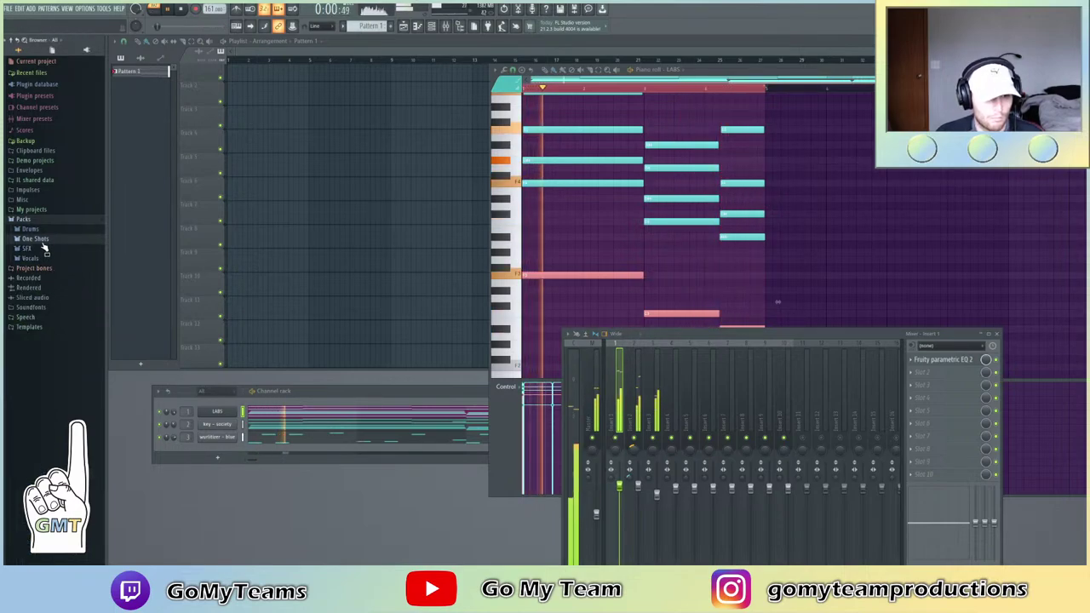
click(30, 229)
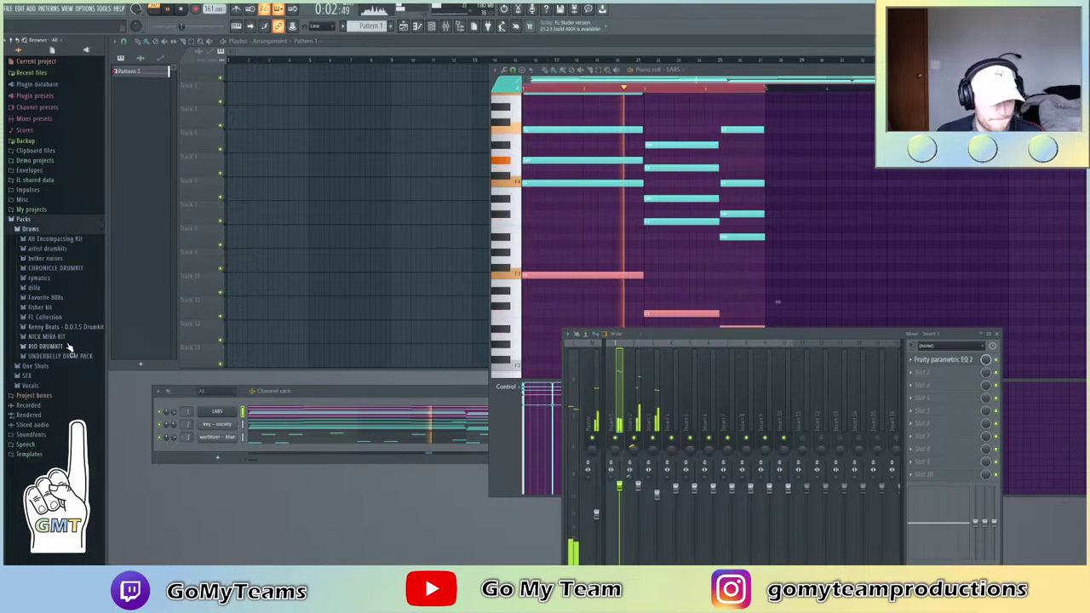
click(46, 347)
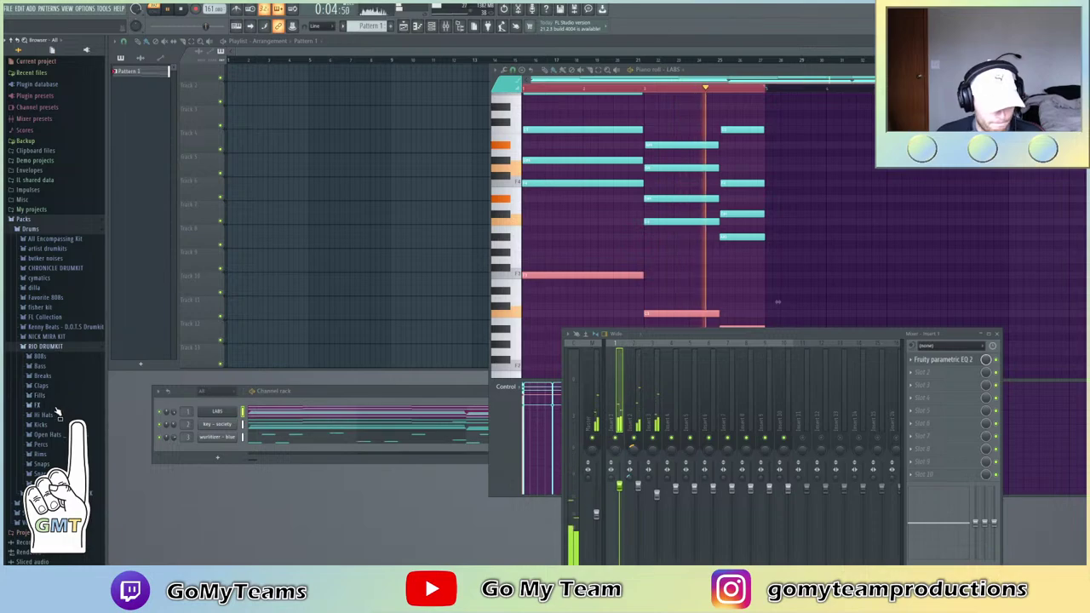
click(39, 424)
scroll(51, 400, down, 2)
click(63, 435)
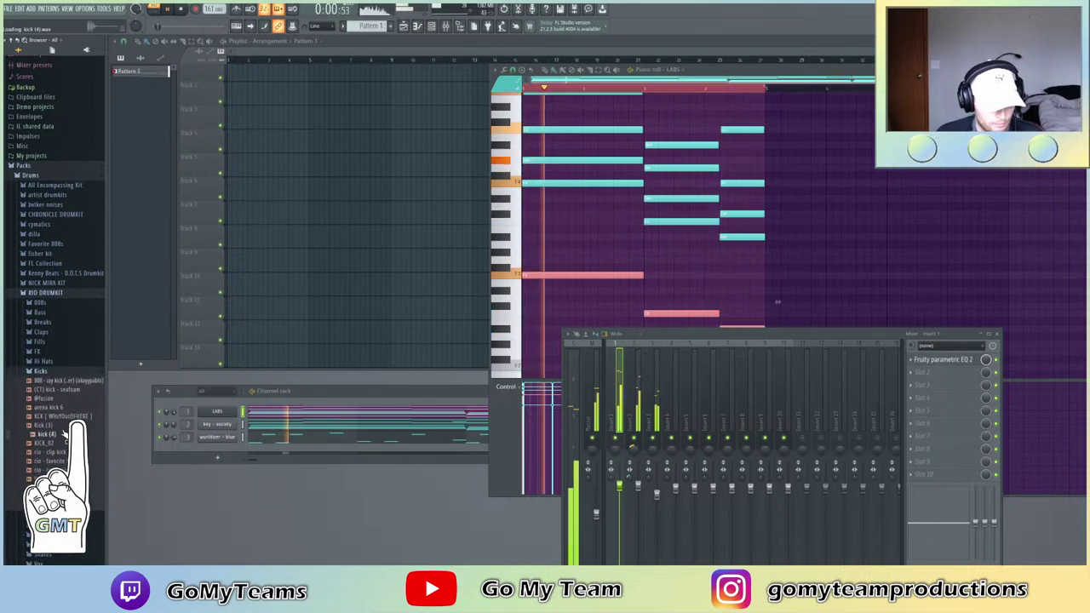
drag(44, 424, 219, 451)
Check the kick channel's envelope and sample settings
click(34, 60)
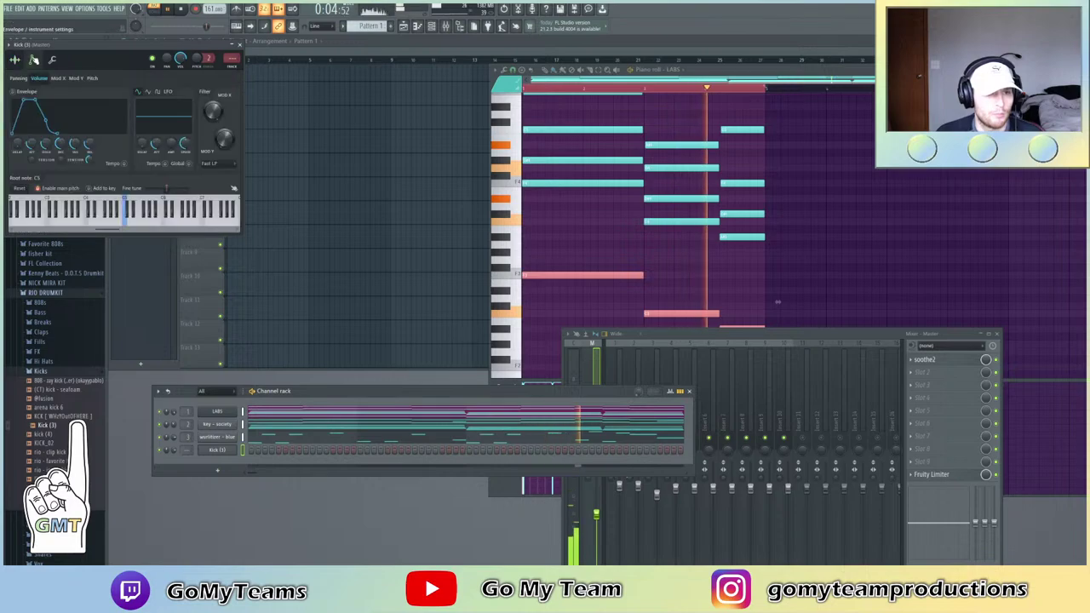
click(16, 60)
click(35, 59)
click(19, 59)
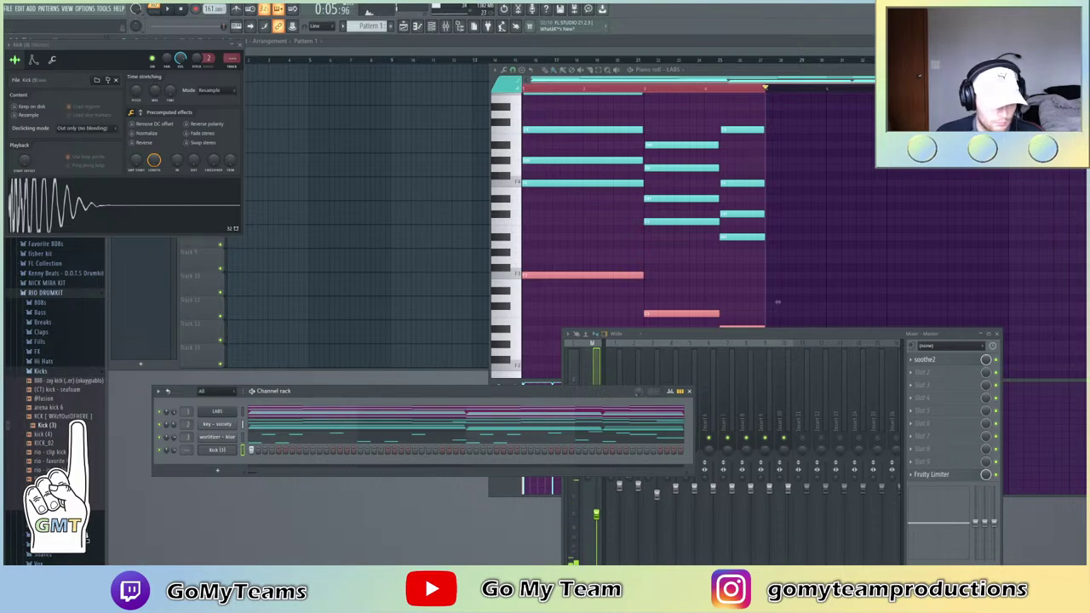
Audition snares in the RIO DRUMKIT Snares folder and add SNR_08 as a new channel
click(72, 554)
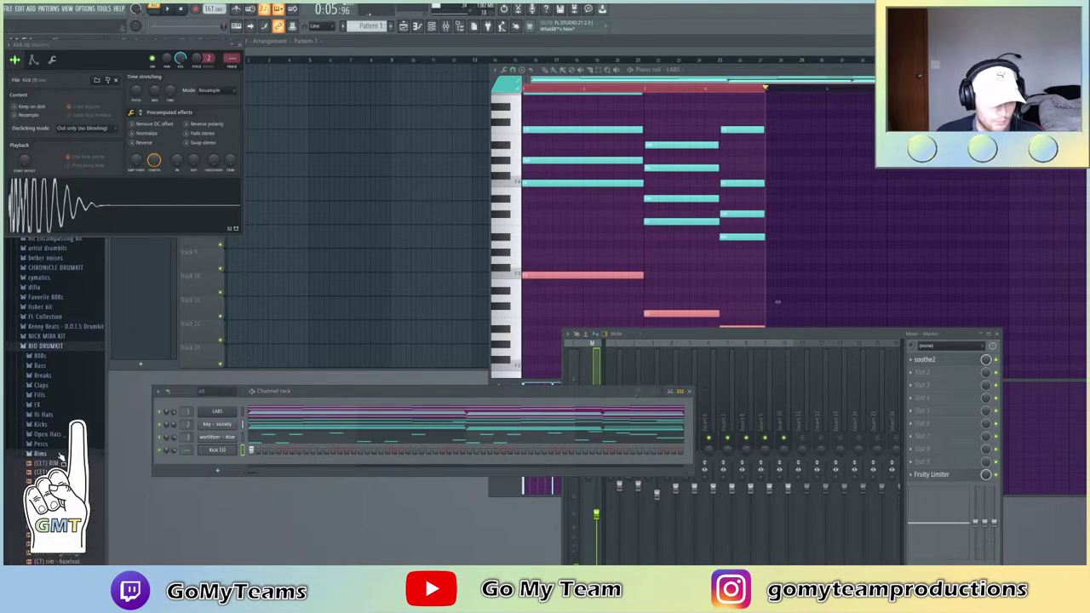
scroll(59, 437, down, 8)
click(63, 531)
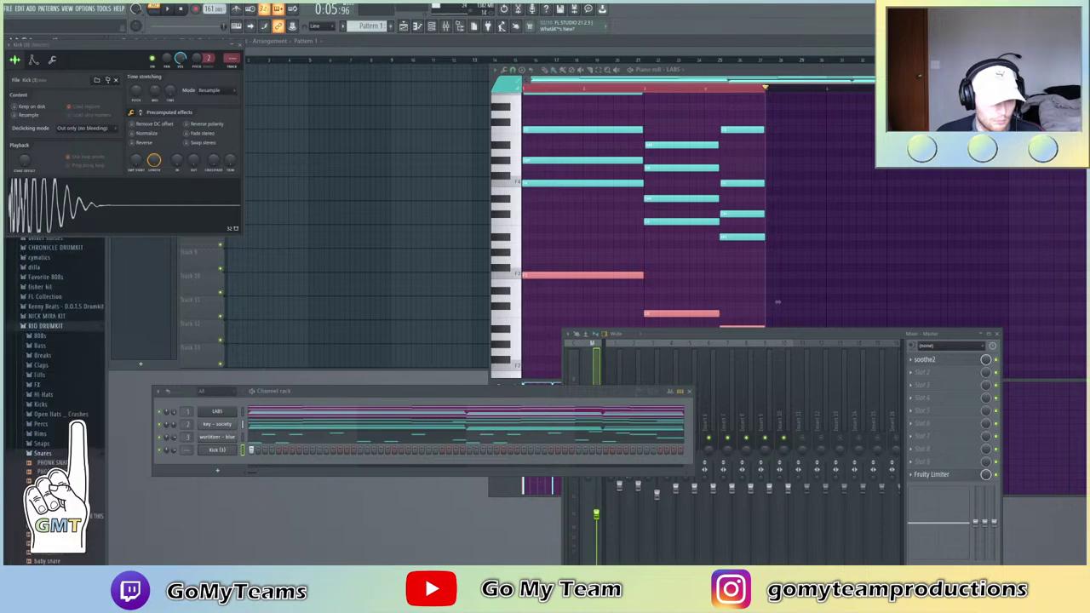
scroll(64, 474, down, 8)
scroll(85, 407, down, 1)
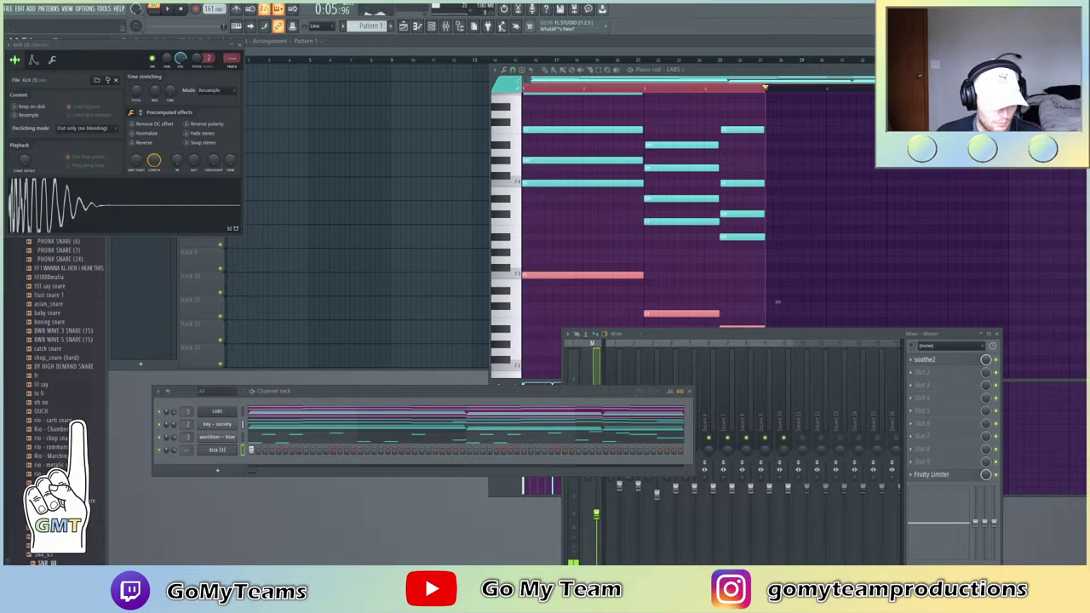
drag(221, 463, 223, 465)
Program a syncopated kick pattern with snares on steps 9, 25, 41 and 57 while looping playback
key(space)
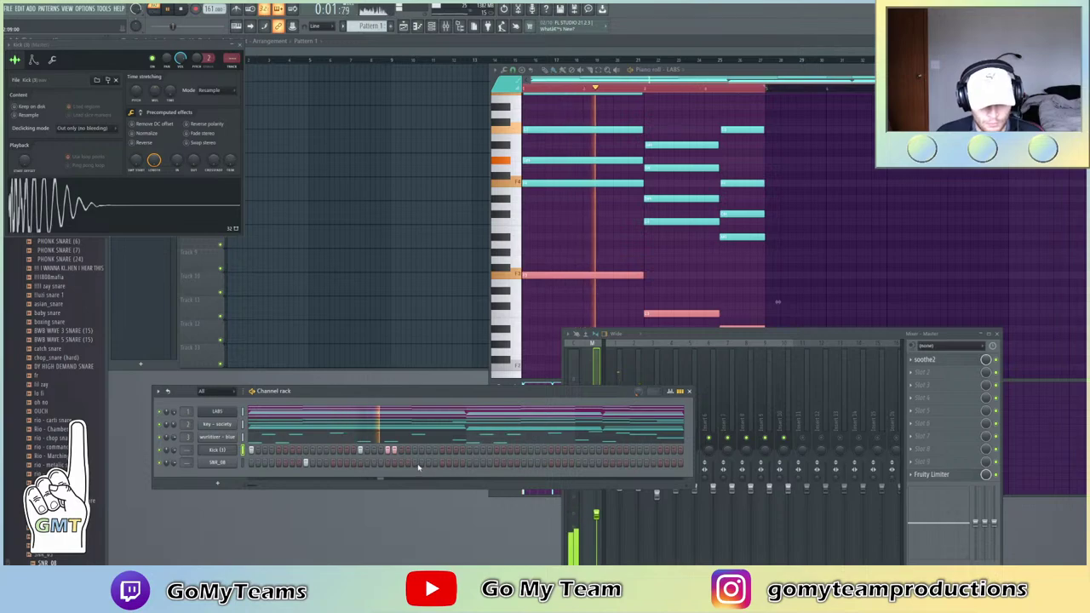
key(space)
key(space)
right_click(395, 451)
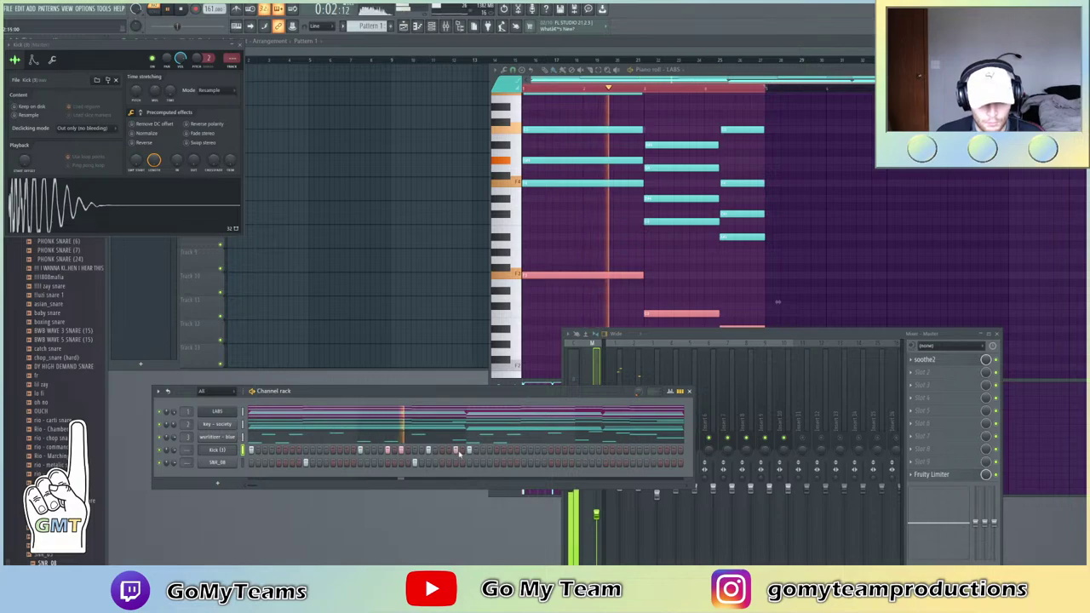
click(523, 463)
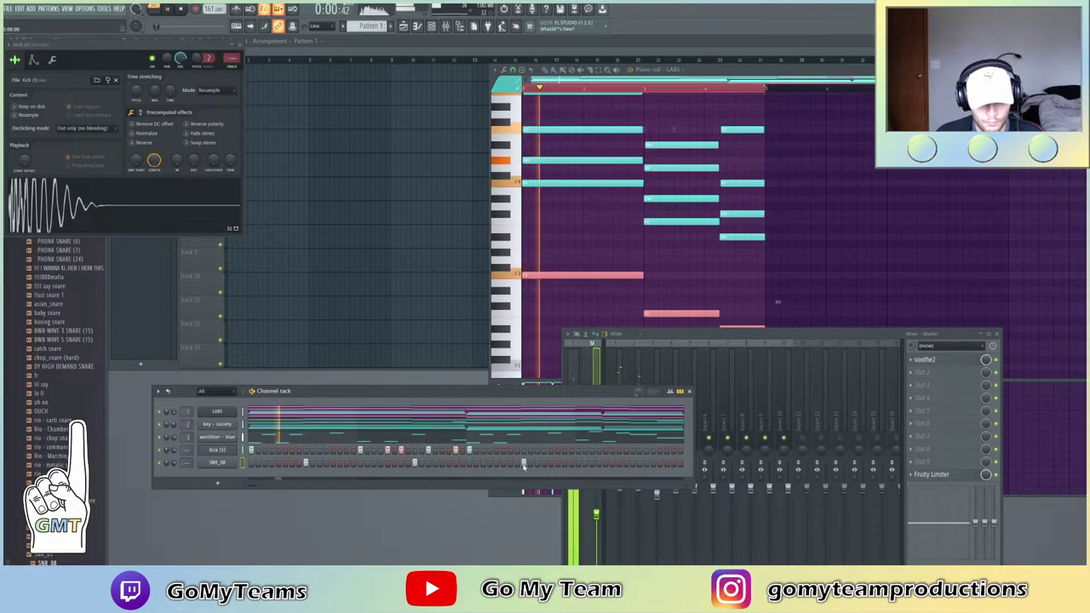
key(space)
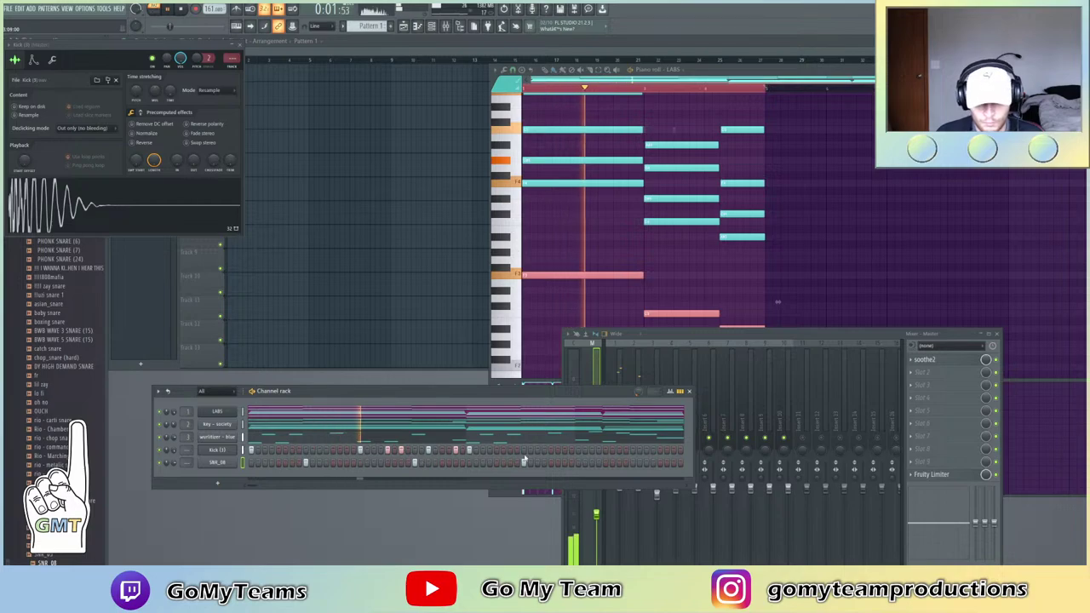
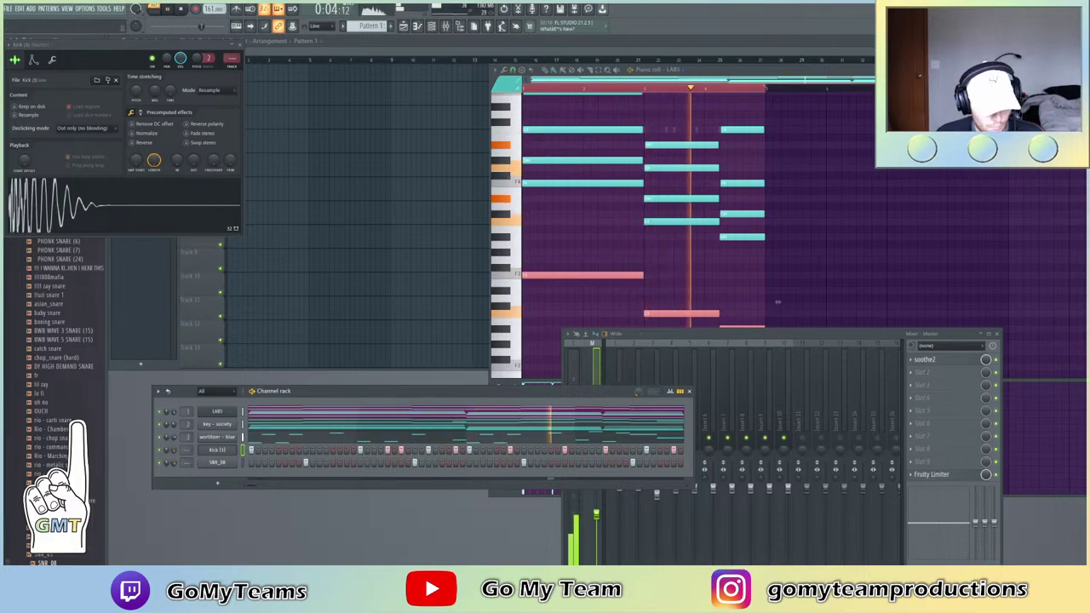
Raise the precomputed boost on the SNR_08 snare and Kick (3) samples, and close their channel settings
scroll(59, 460, down, 5)
click(218, 462)
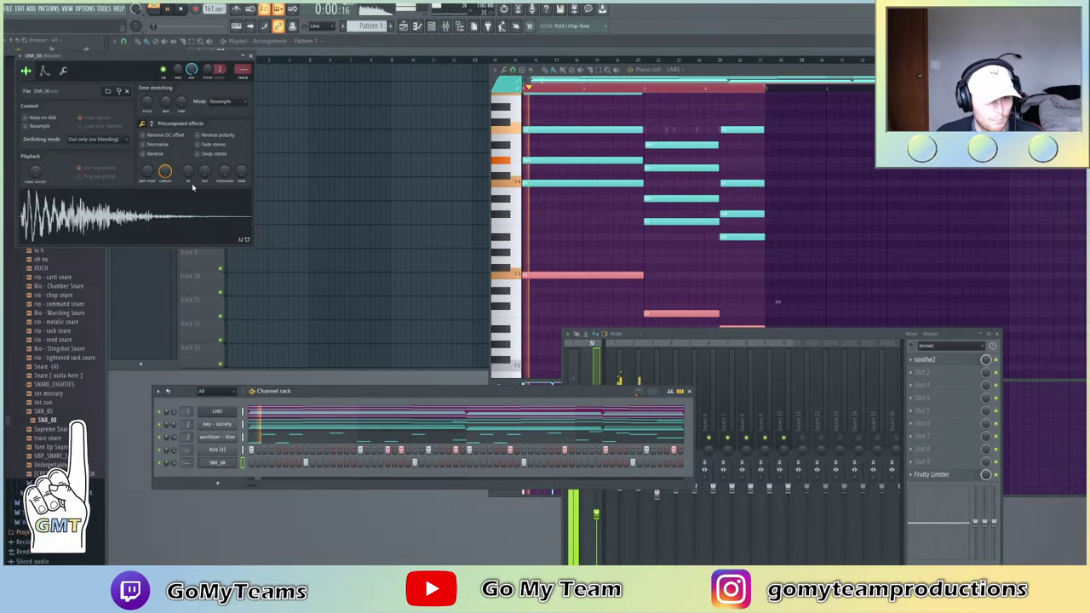
click(152, 124)
drag(148, 138, 148, 129)
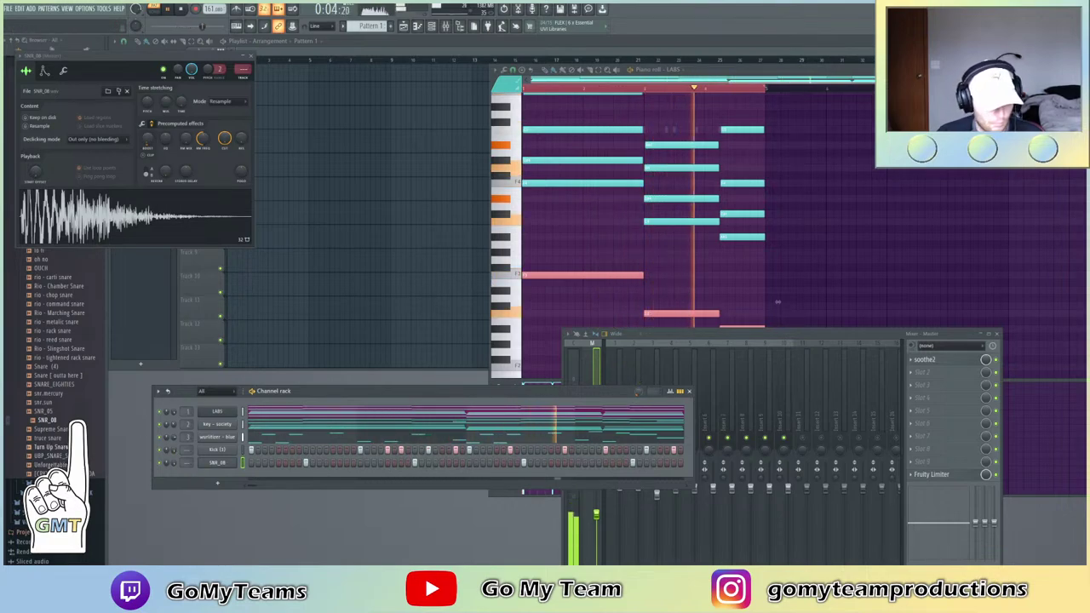
scroll(57, 456, up, 6)
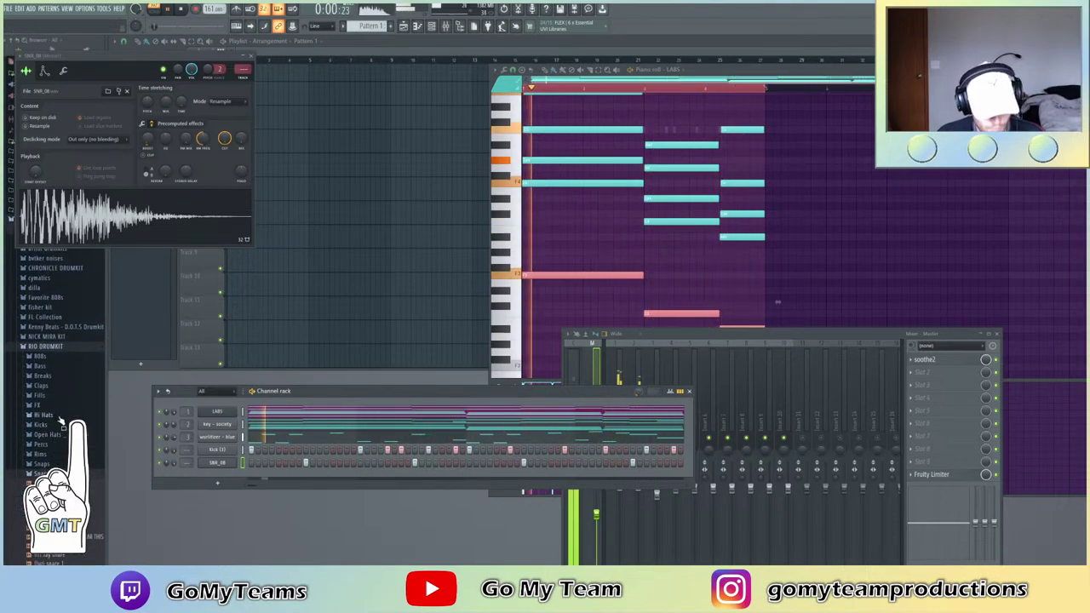
click(214, 449)
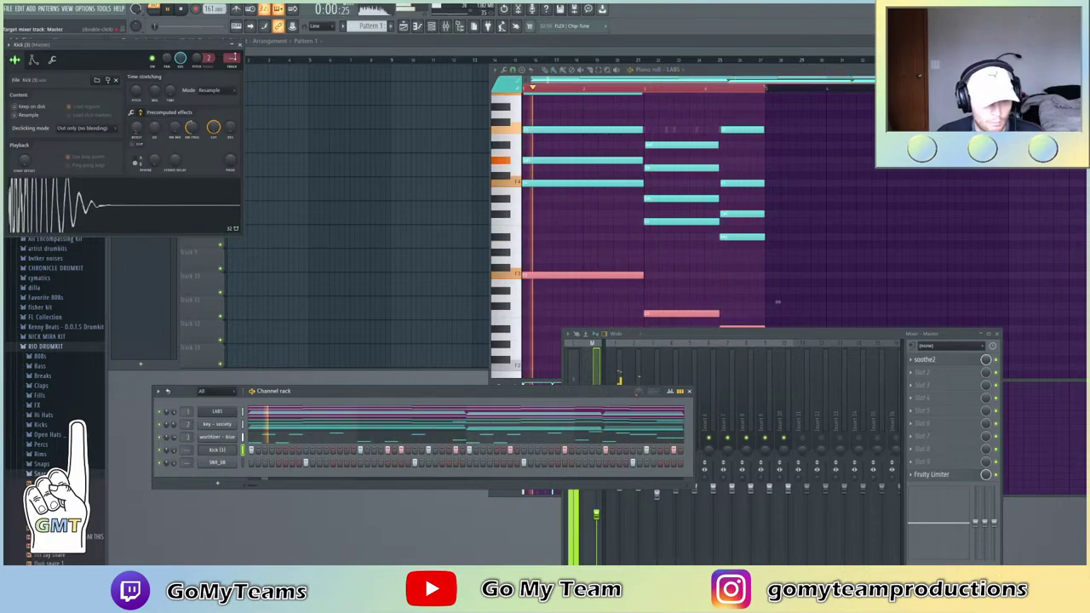
click(240, 44)
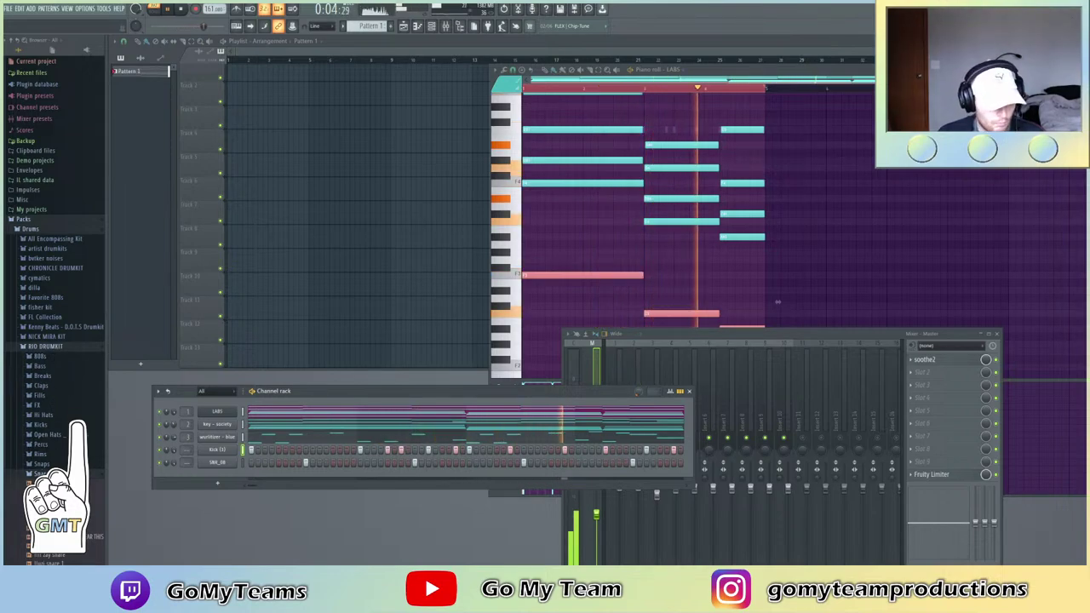
Audition samples in the RIO DRUMKIT Hi Hats folder and add rio - sharp hi hat as a new channel
click(53, 416)
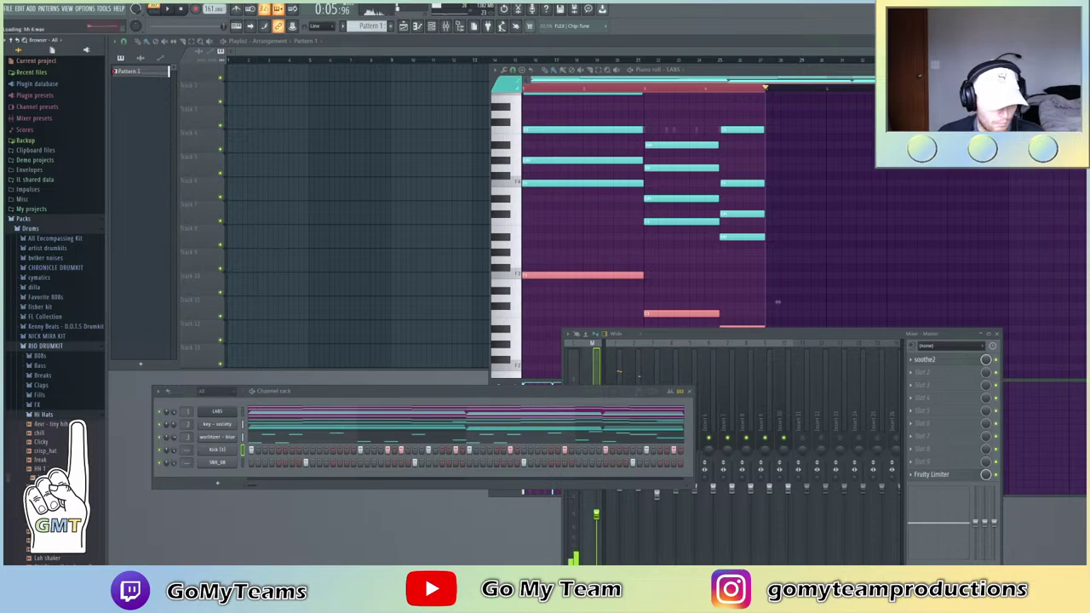
scroll(70, 406, down, 4)
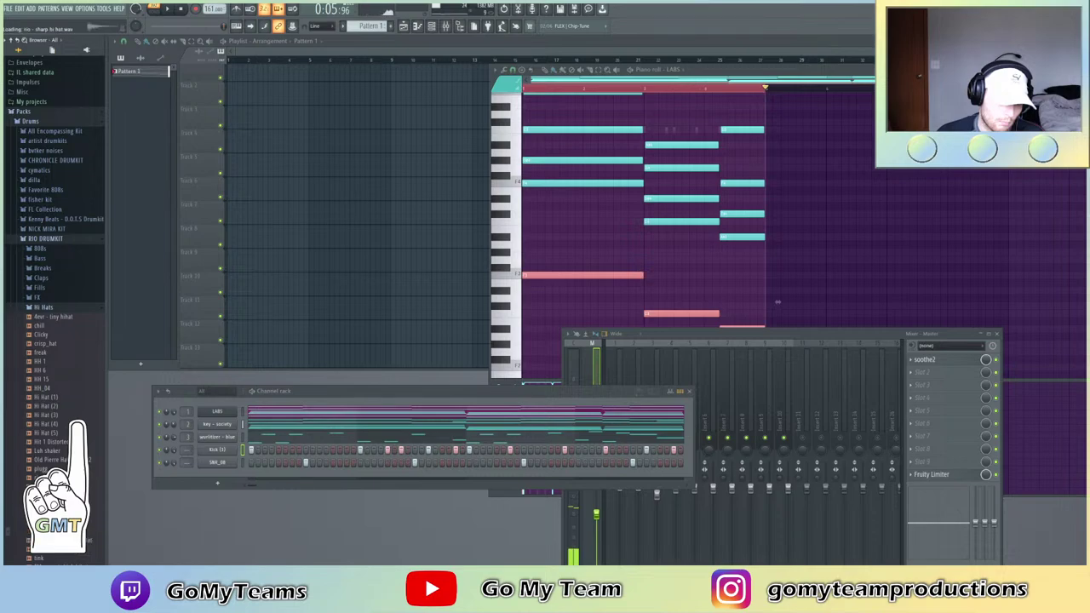
drag(225, 477, 226, 479)
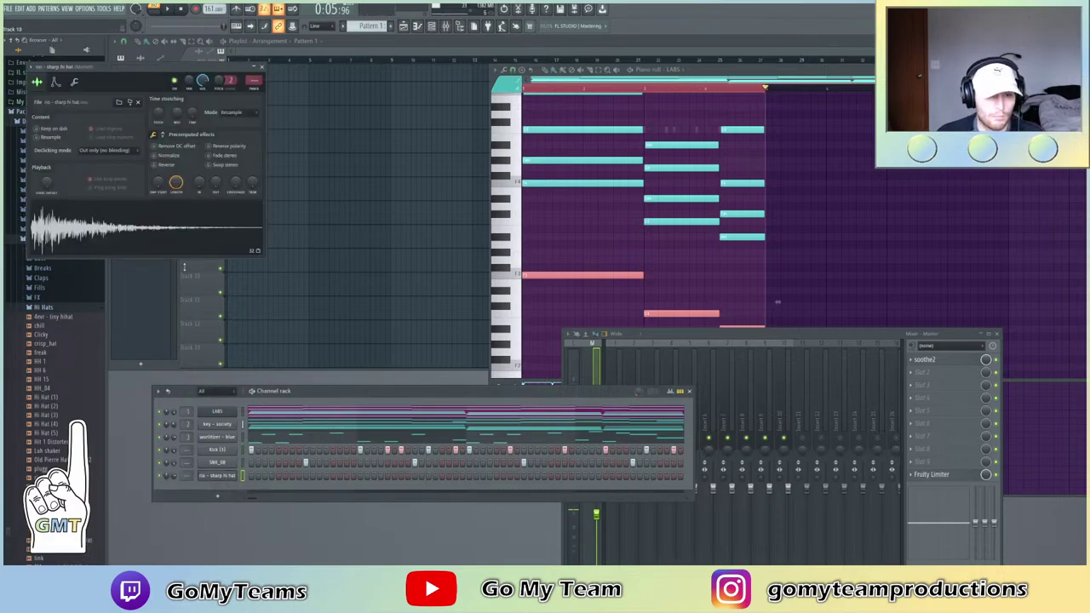
Fill the hi-hat channel with a hit every 2 steps, play the pattern and adjust the channel's panning
right_click(227, 478)
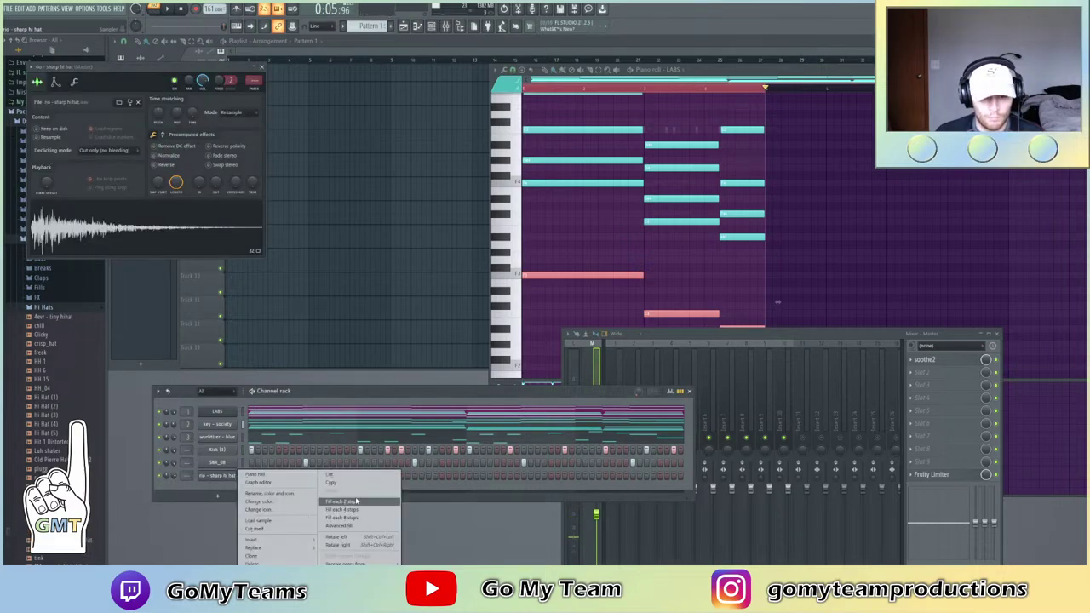
click(339, 502)
key(space)
drag(167, 477, 166, 465)
Open the hi-hat pattern in the piano roll, remove one bar 1 hit and add extra in-between hits
right_click(217, 475)
click(264, 471)
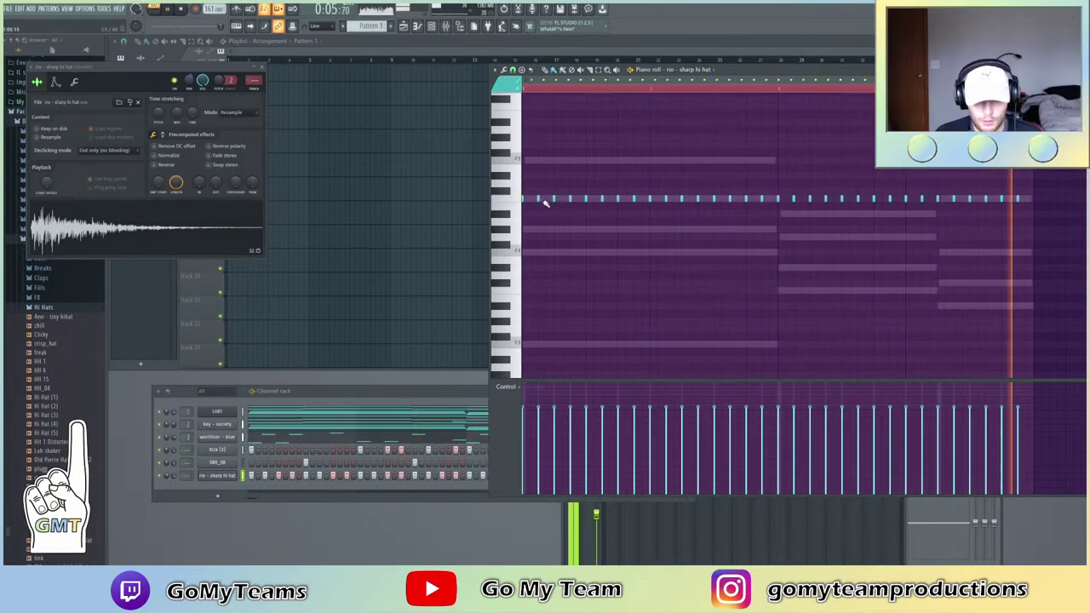
key(space)
key(space)
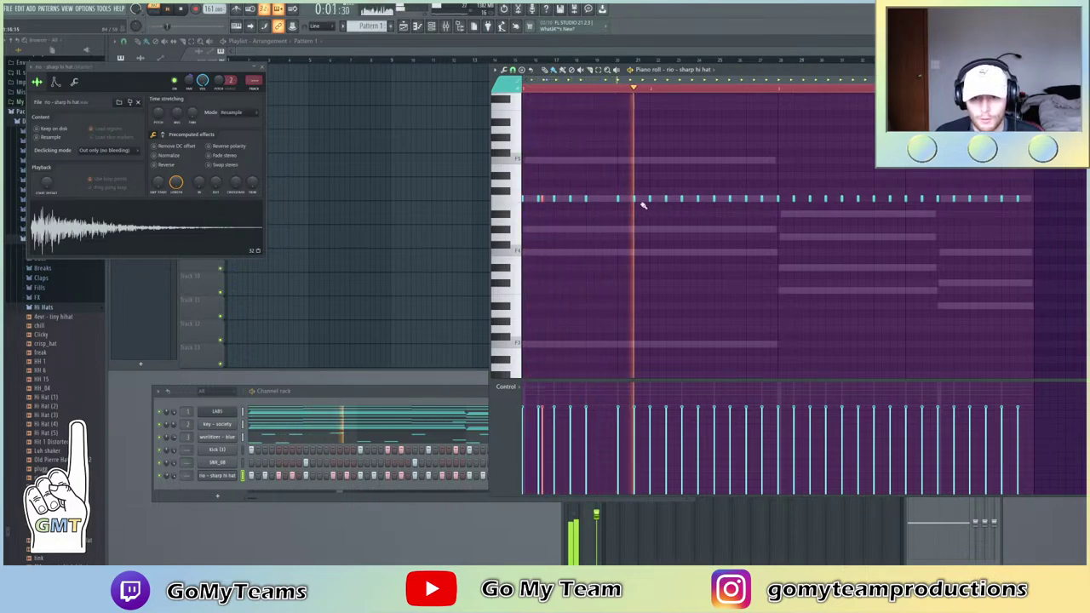
click(627, 199)
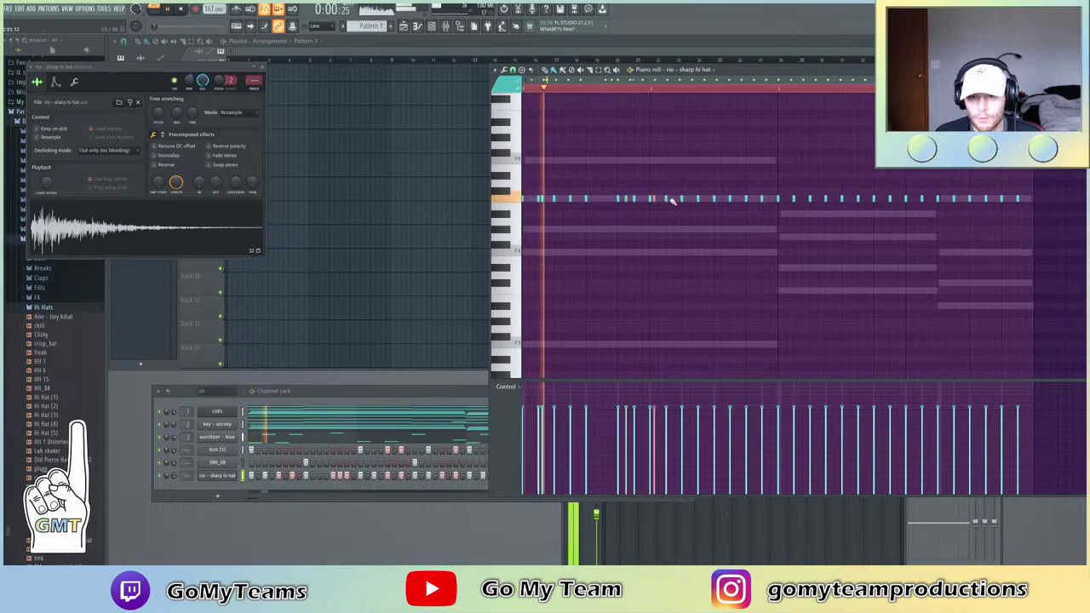
Add extra in-between hi-hat hits through bar 2, with two near its end, and play back the pattern
click(683, 198)
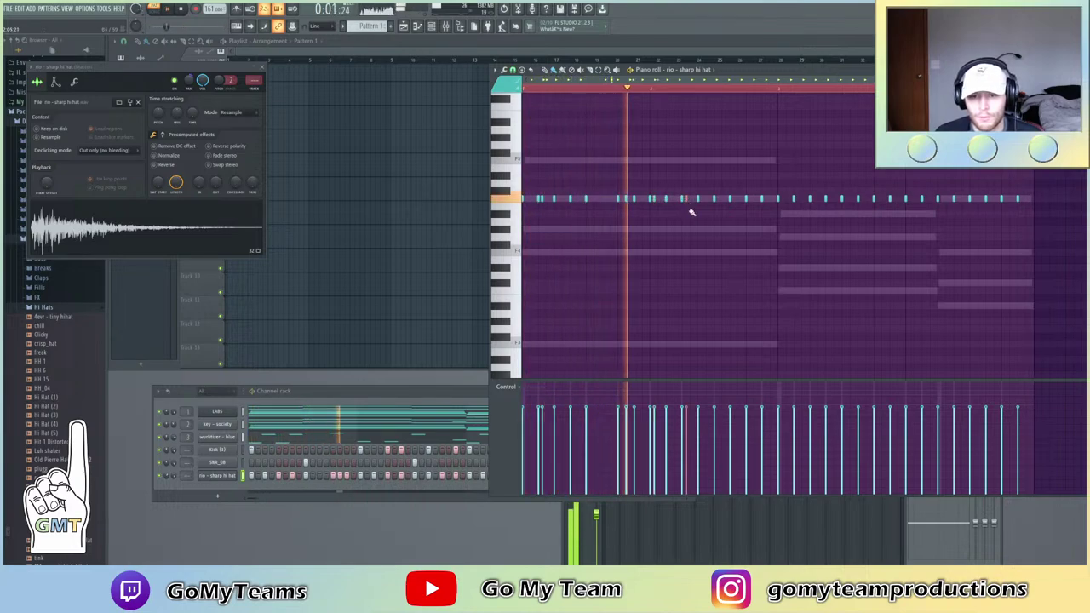
click(740, 199)
click(755, 199)
click(774, 201)
key(space)
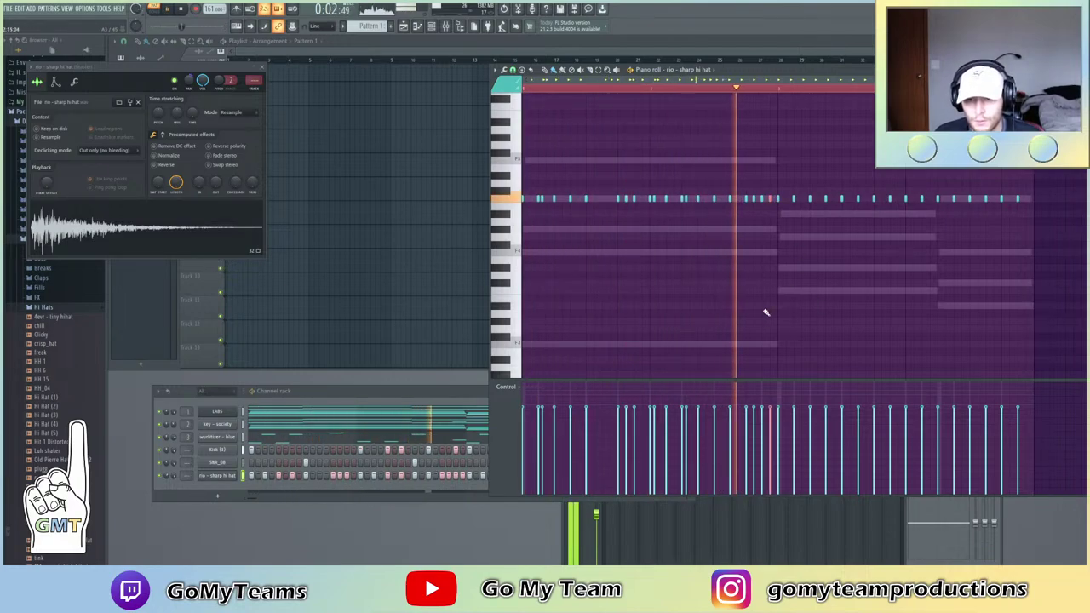
key(space)
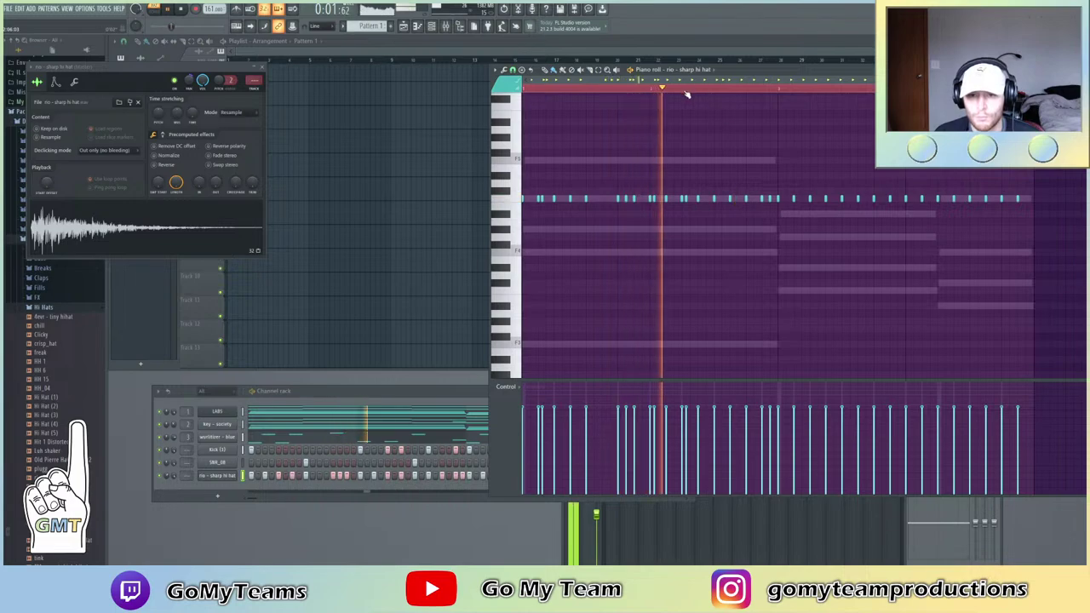
Select the hi-hat notes in the first two bars and extend them to legato lengths with the articulation tool
scroll(681, 85, down, 1)
scroll(676, 223, down, 1)
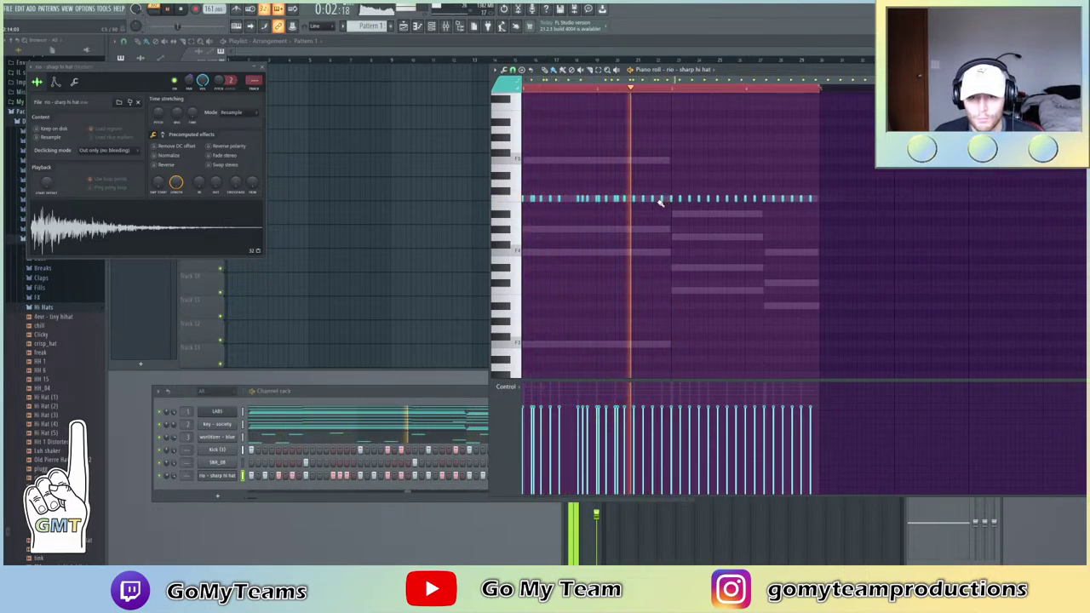
drag(672, 215, 521, 187)
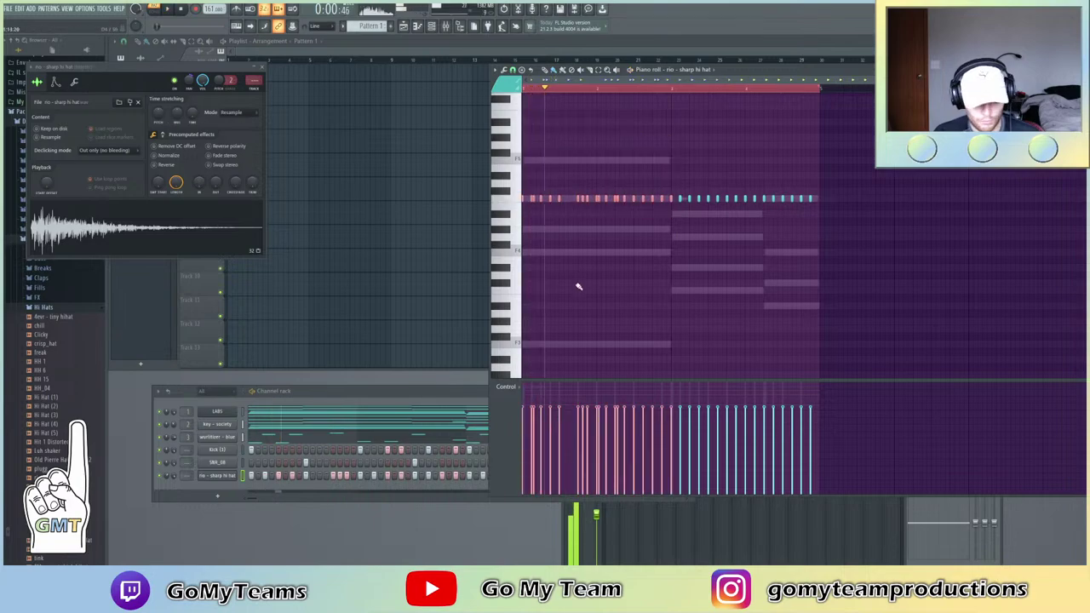
key(alt+l)
click(583, 346)
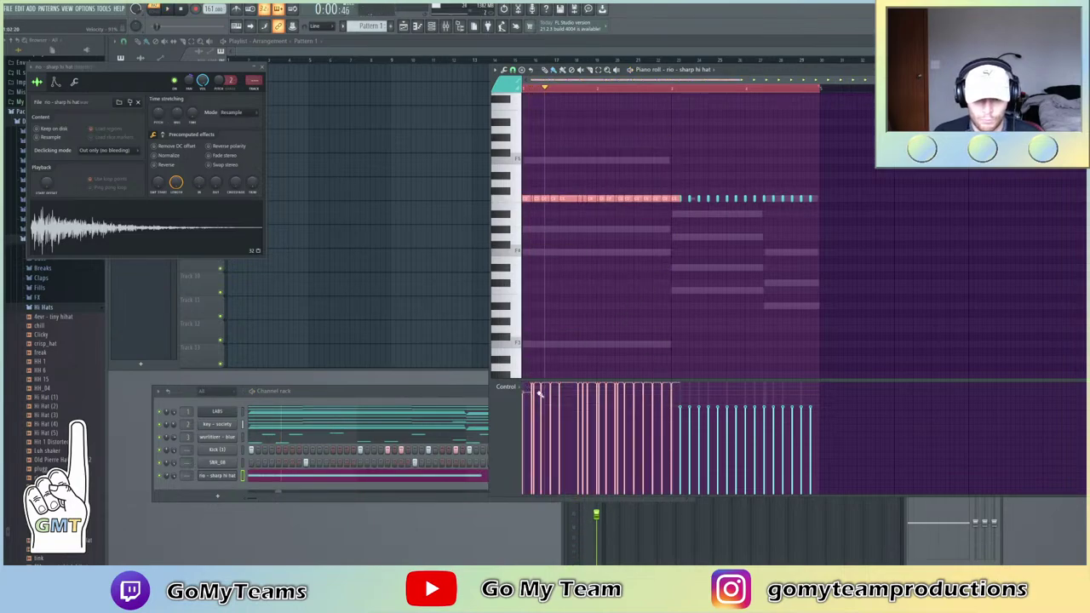
Lower the velocities of individual hi-hat hits across the first two bars and play back the pattern
scroll(581, 91, up, 2)
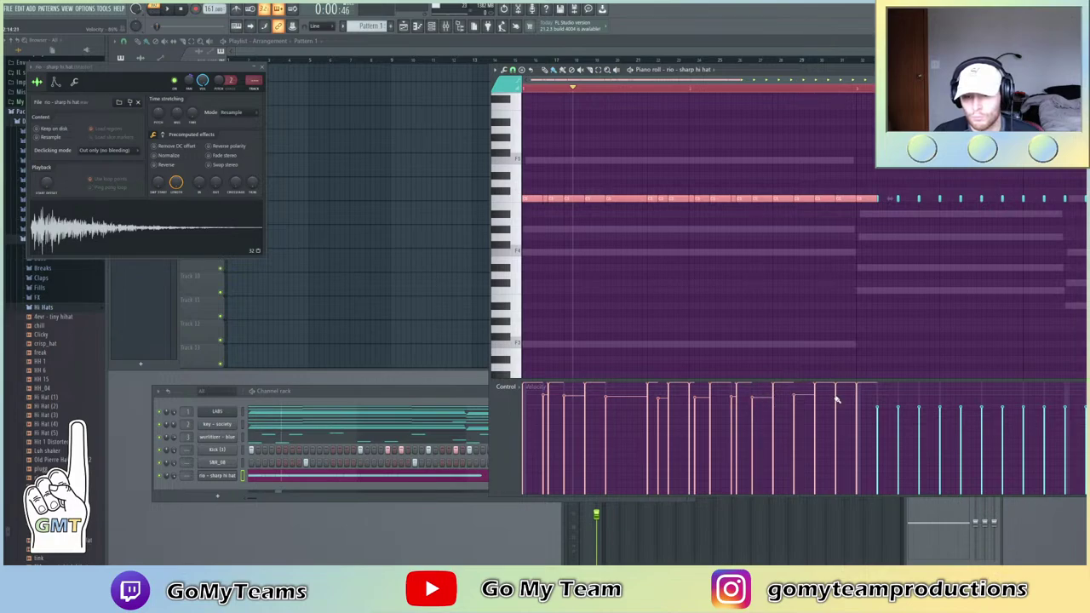
key(space)
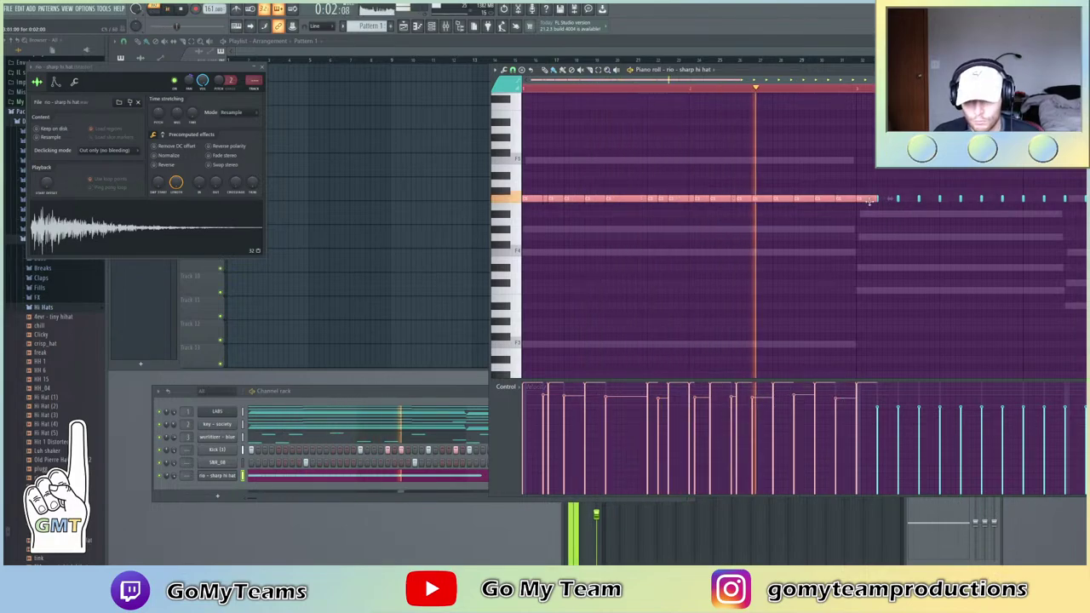
Remove the hi-hat hits after bar 2, duplicate the edited two bars into bars 3 and 4, and play the pattern
scroll(802, 91, down, 3)
drag(926, 231, 695, 181)
key(ctrl+a)
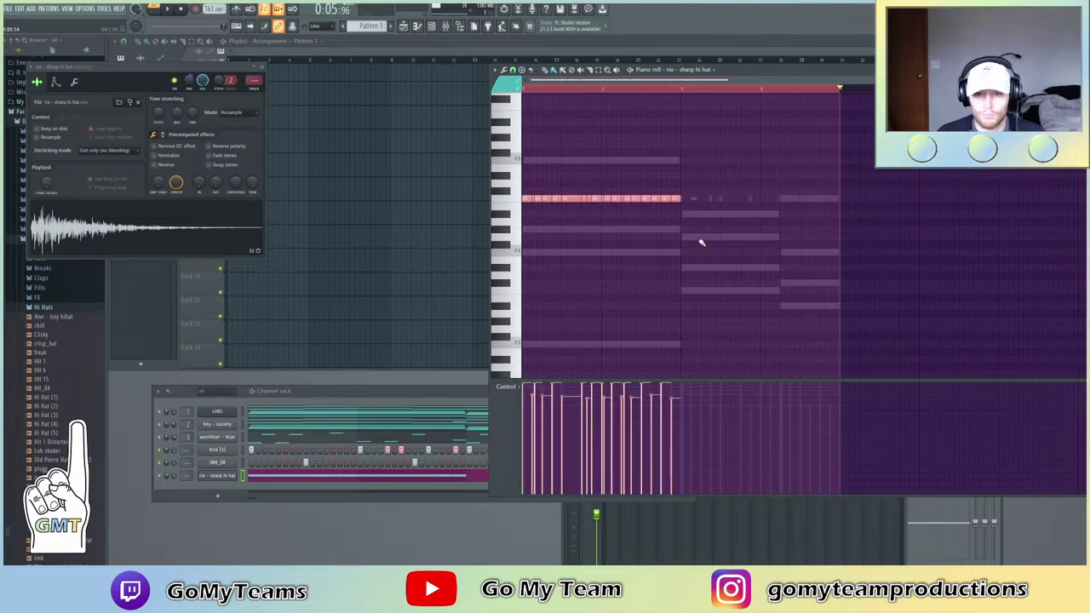
click(681, 90)
key(ctrl+a)
key(ctrl+b)
key(ctrl+a)
key(space)
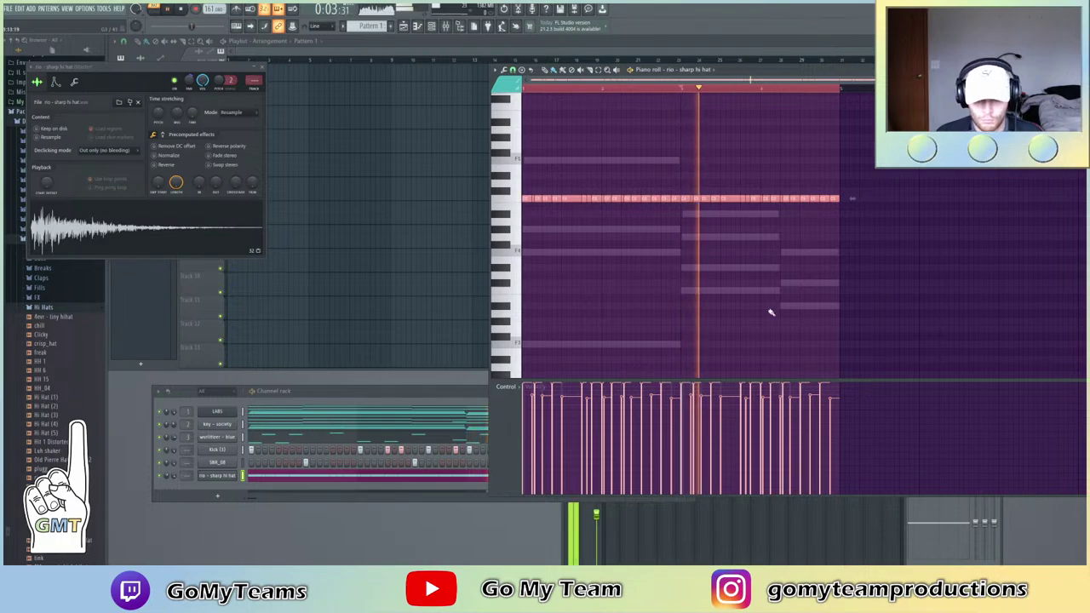
Undo a trial deletion of the hi-hat hits ending bar 4, and delete the last four hits of bar 2 instead
click(836, 201)
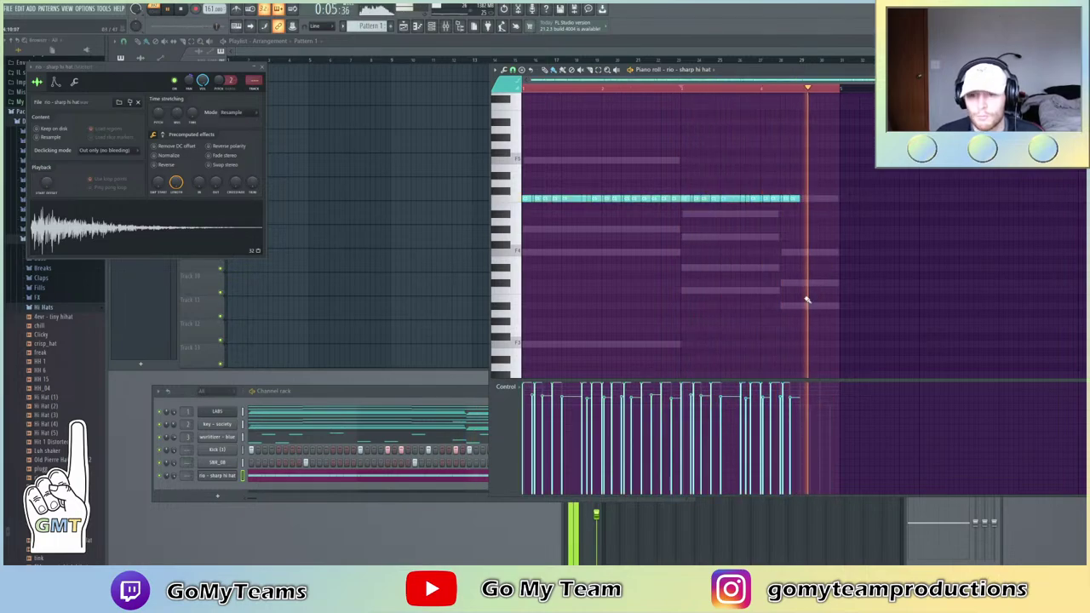
key(ctrl+z)
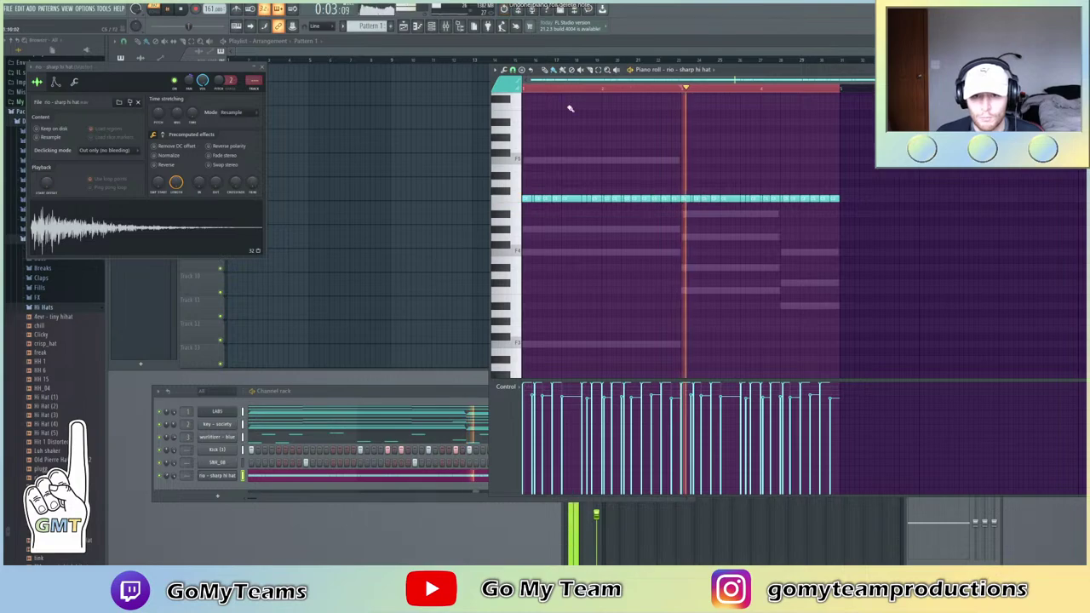
right_click(646, 199)
right_click(655, 200)
right_click(666, 201)
right_click(675, 200)
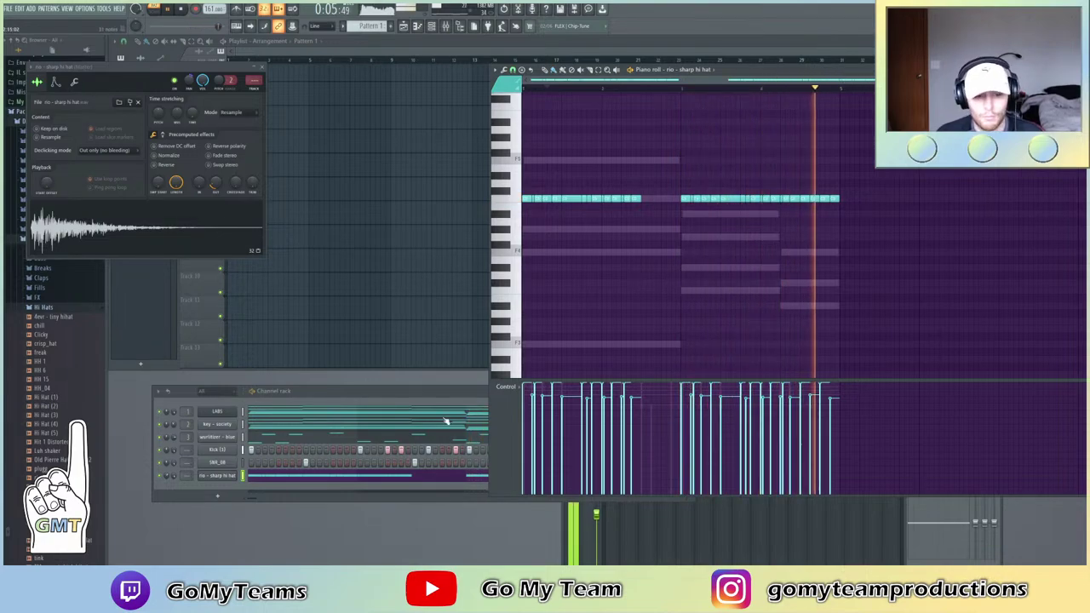
Add short lower-pitched hi-hat hits in the gap at the end of bar 2 and adjust their velocities
scroll(17, 438, down, 2)
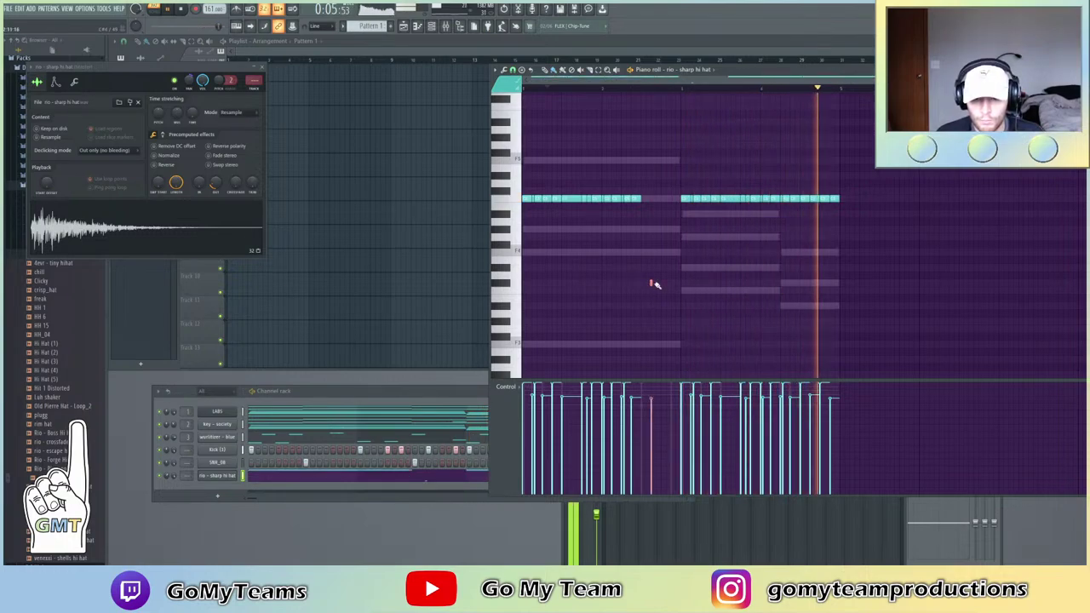
click(661, 284)
click(671, 284)
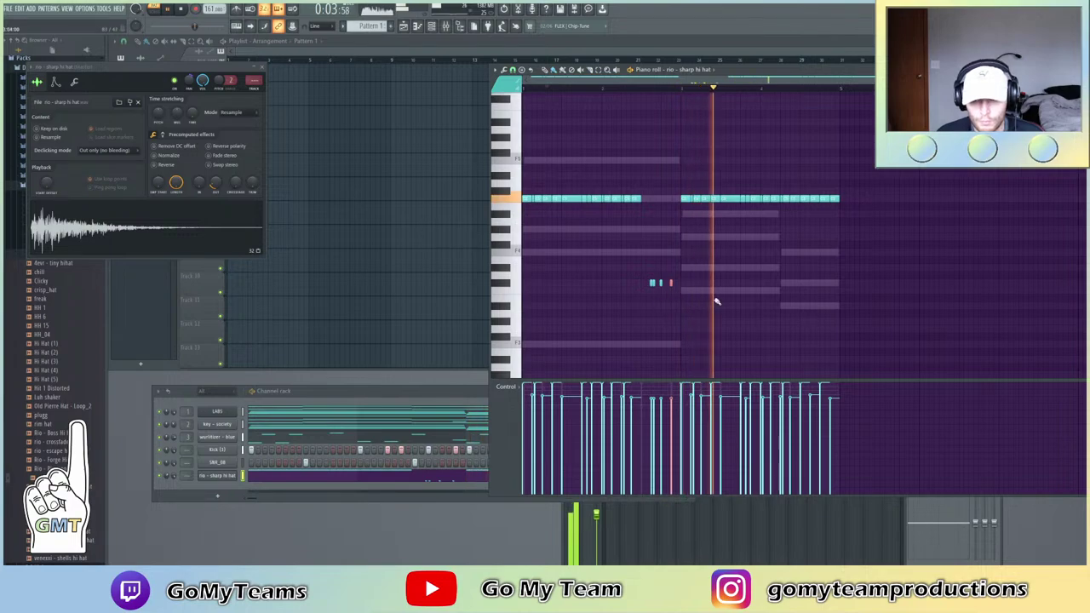
drag(718, 293, 610, 282)
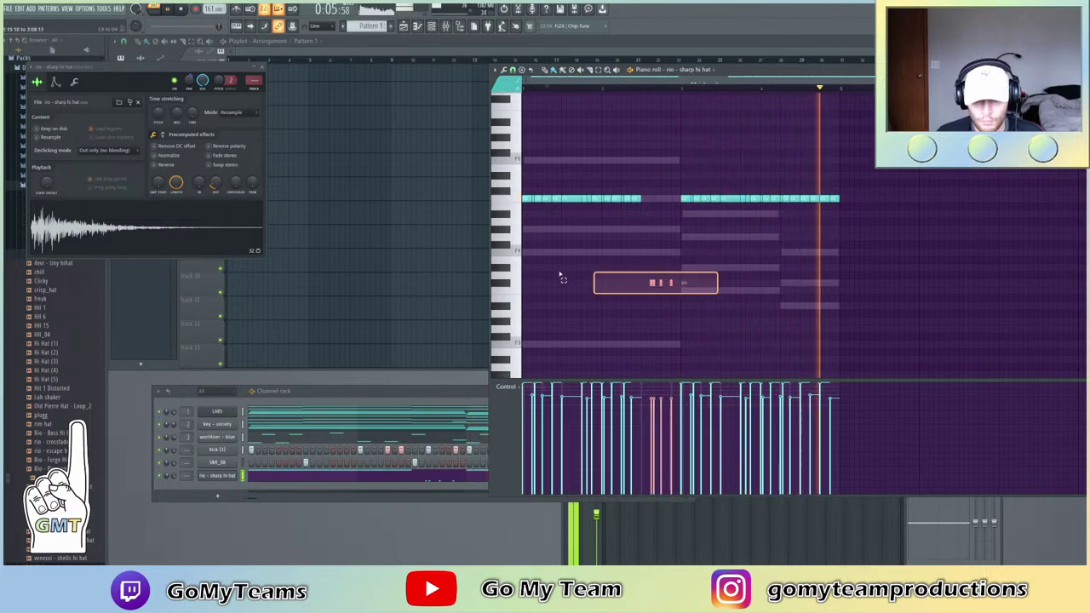
drag(650, 413, 650, 391)
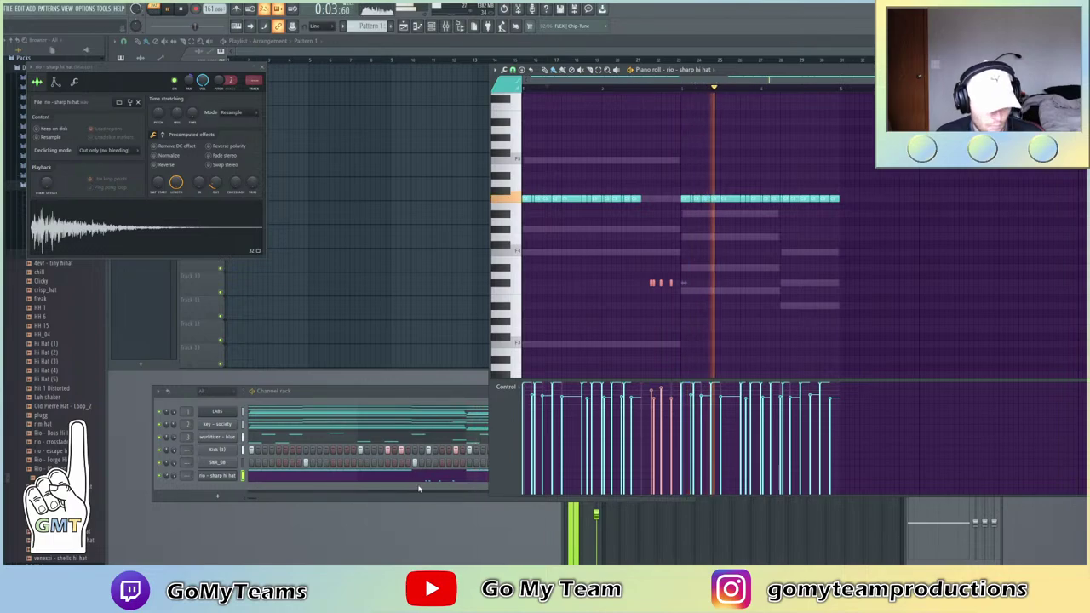
Pan the lower-pitched hi-hat hits to one side and all the other hi-hat hits slightly to the opposite side
click(510, 387)
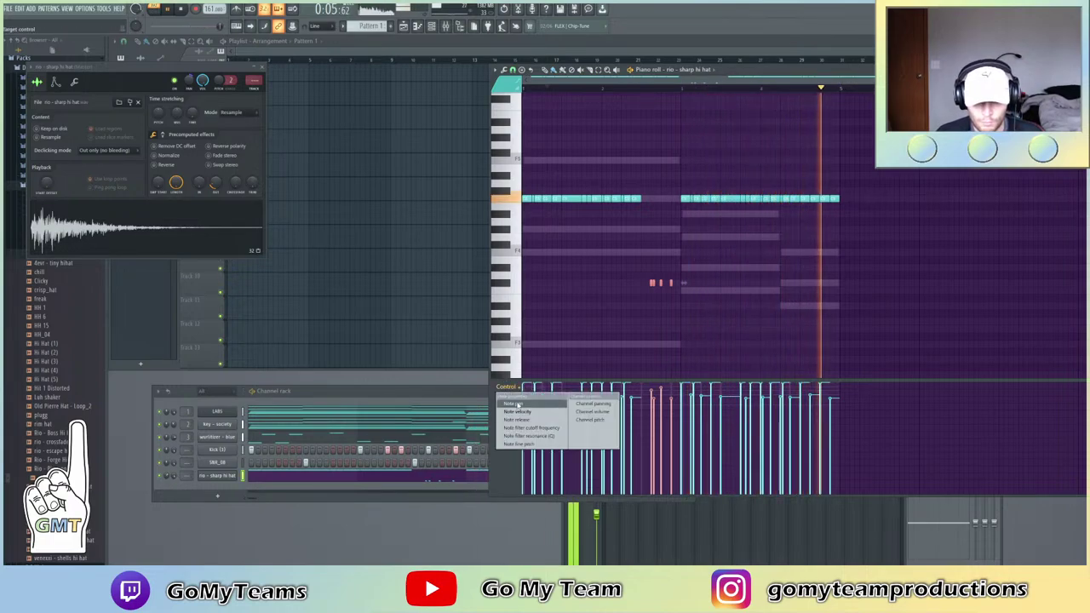
click(516, 405)
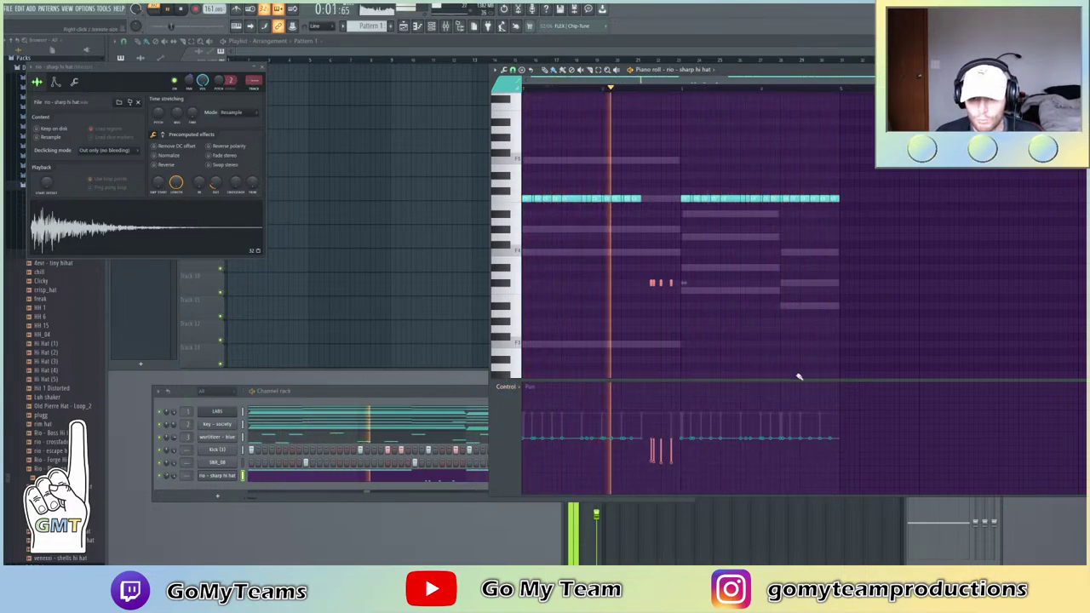
mouse_move(585, 427)
mouse_down()
mouse_move(803, 423)
mouse_move(684, 412)
mouse_move(519, 422)
mouse_move(830, 427)
mouse_up()
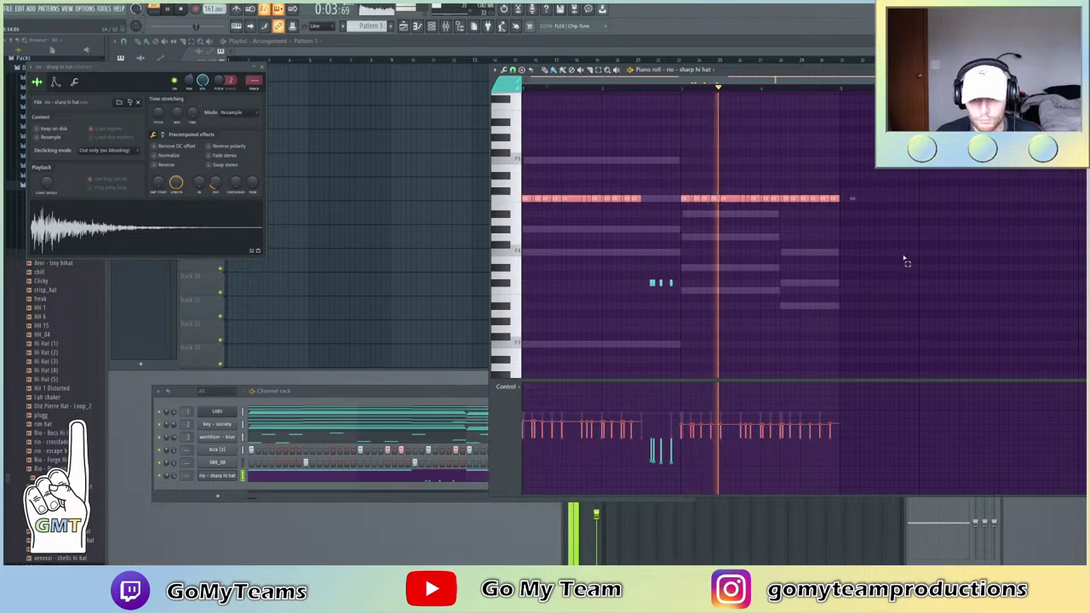
Apply slight random level variation, including fine pitch, to all hi-hat notes with the randomizer
key(ctrl+a)
key(alt+r)
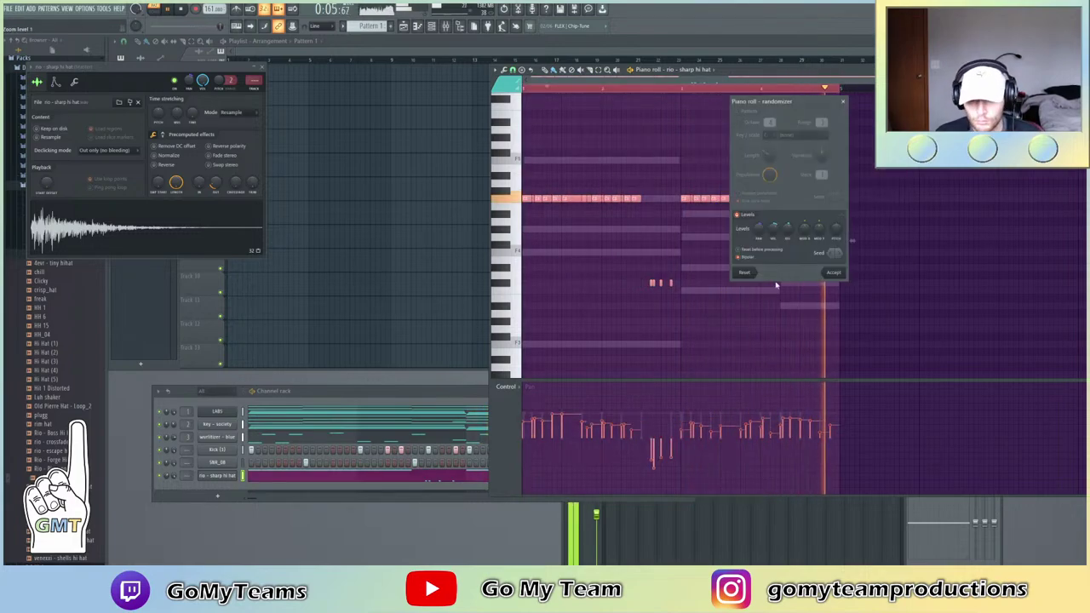
drag(772, 230, 772, 253)
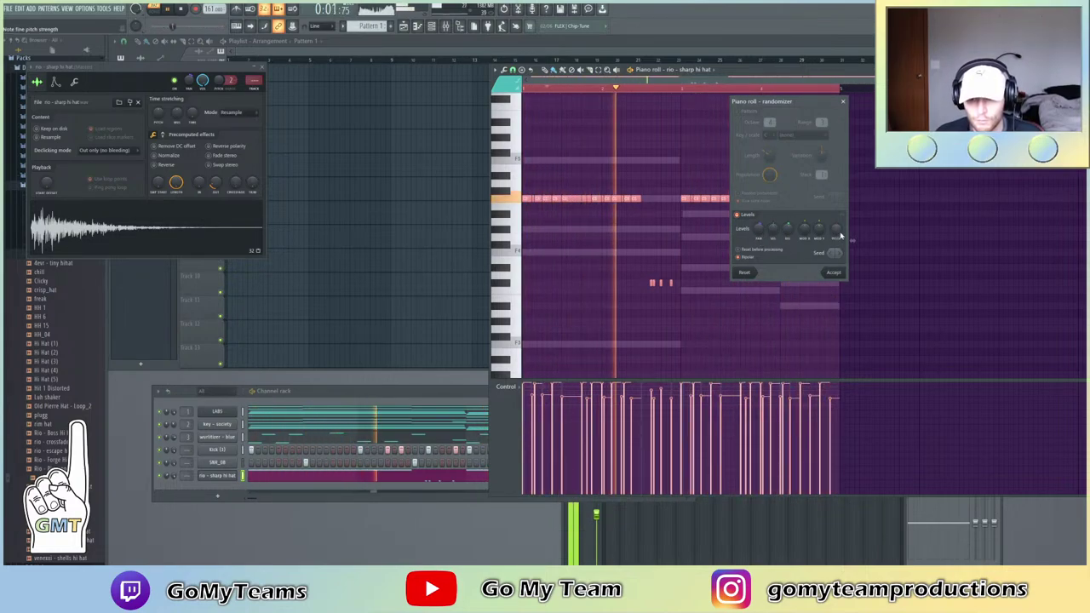
click(834, 273)
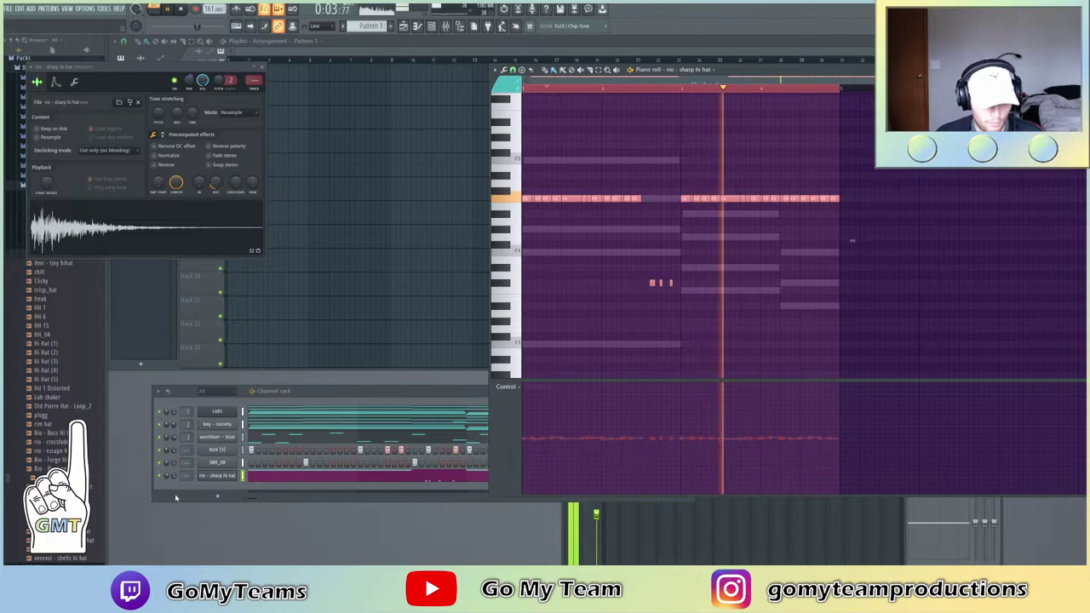
Open the wurlitzer - blue notes in the piano roll and give them slight random velocity variation with the randomizer
click(262, 66)
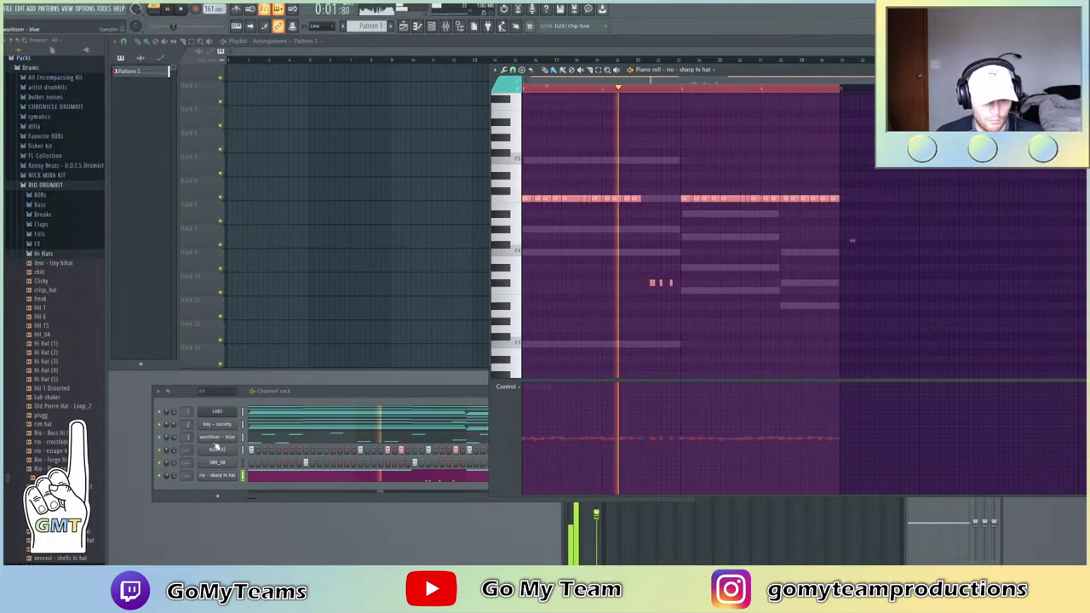
click(219, 440)
right_click(247, 437)
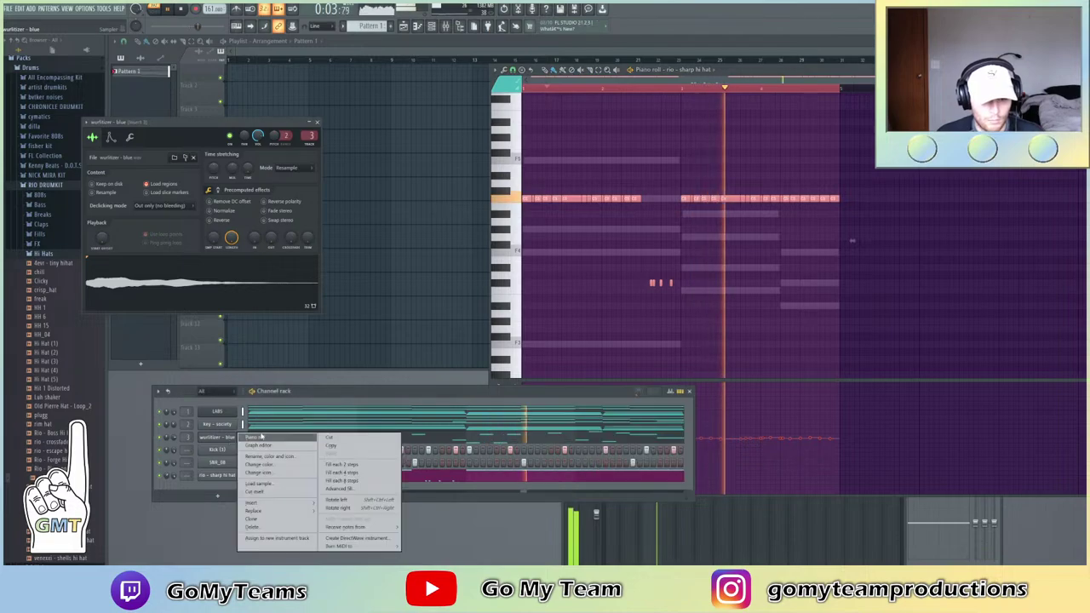
click(319, 452)
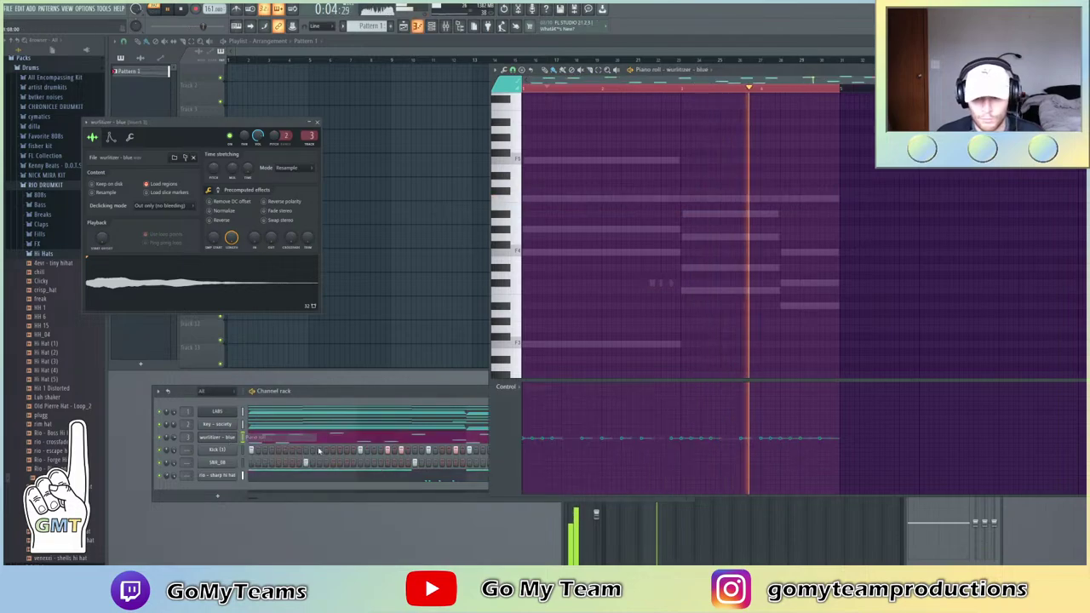
click(507, 388)
click(517, 413)
scroll(736, 269, up, 3)
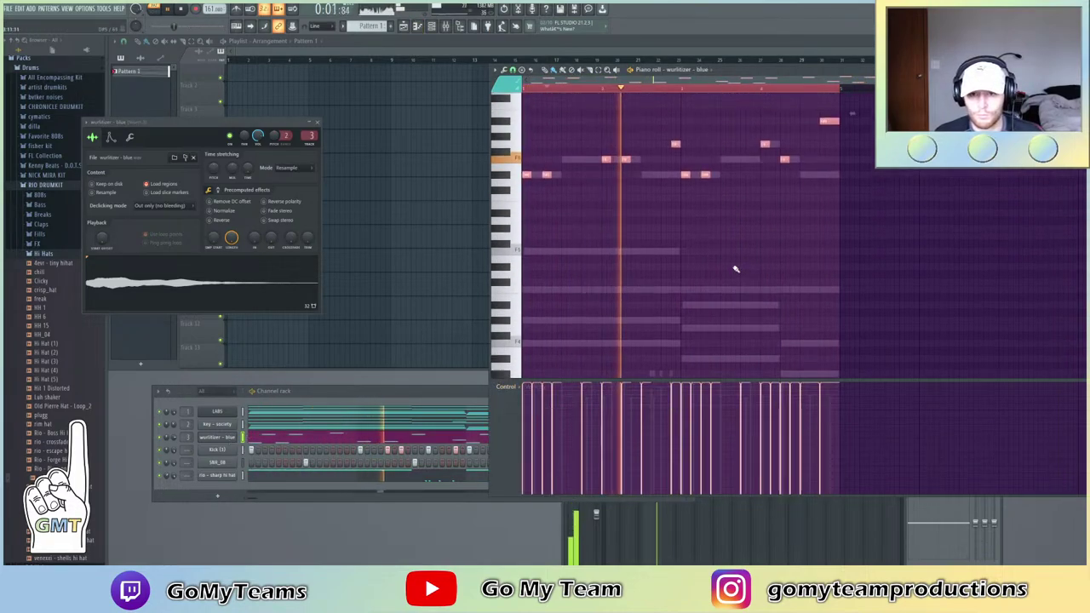
scroll(736, 269, up, 2)
key(alt+r)
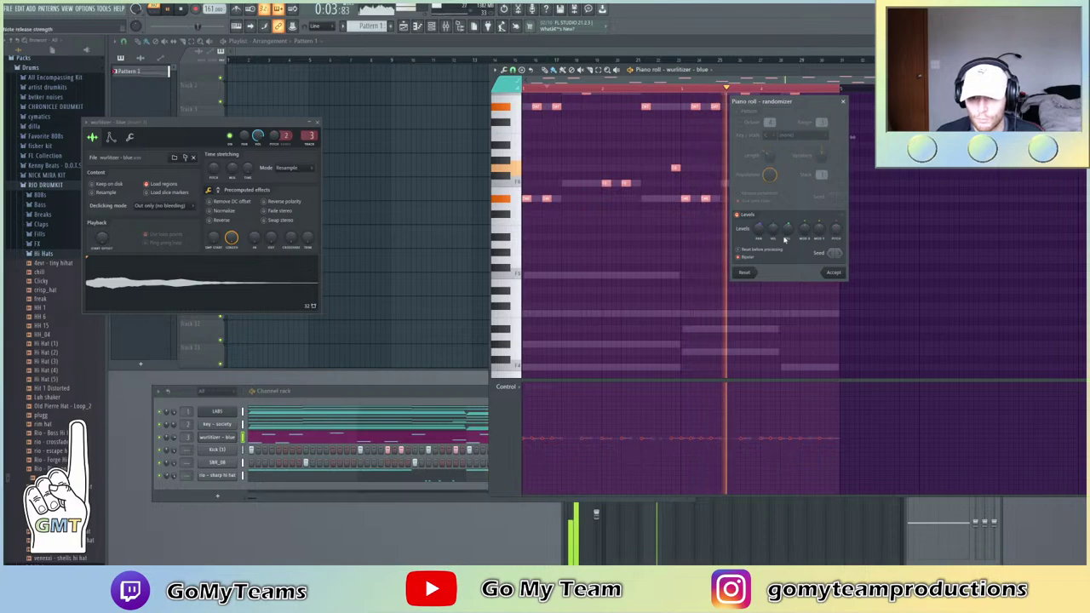
drag(773, 229, 773, 224)
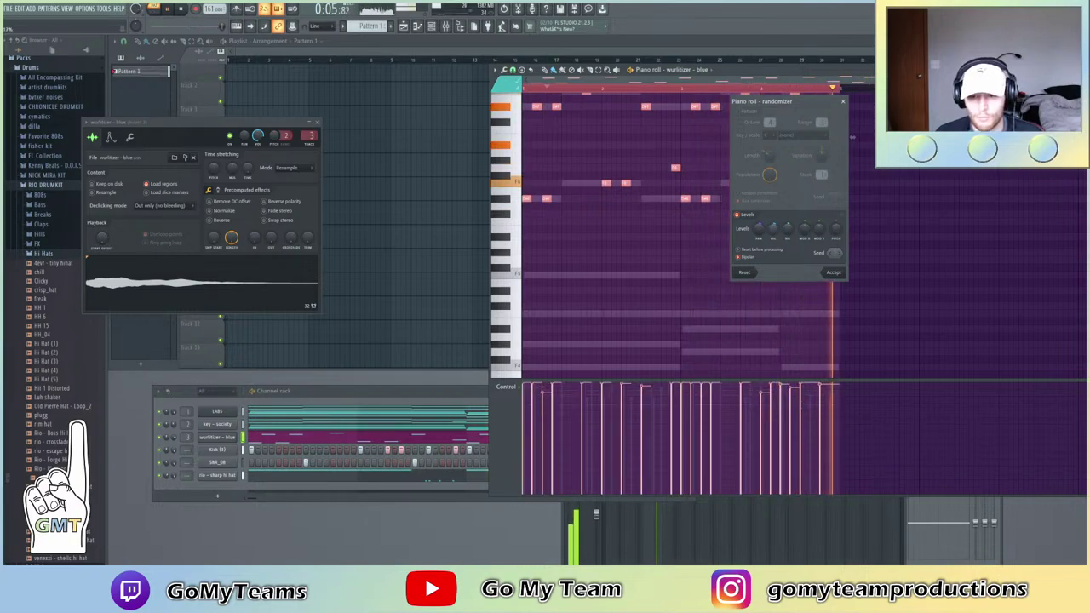
click(835, 272)
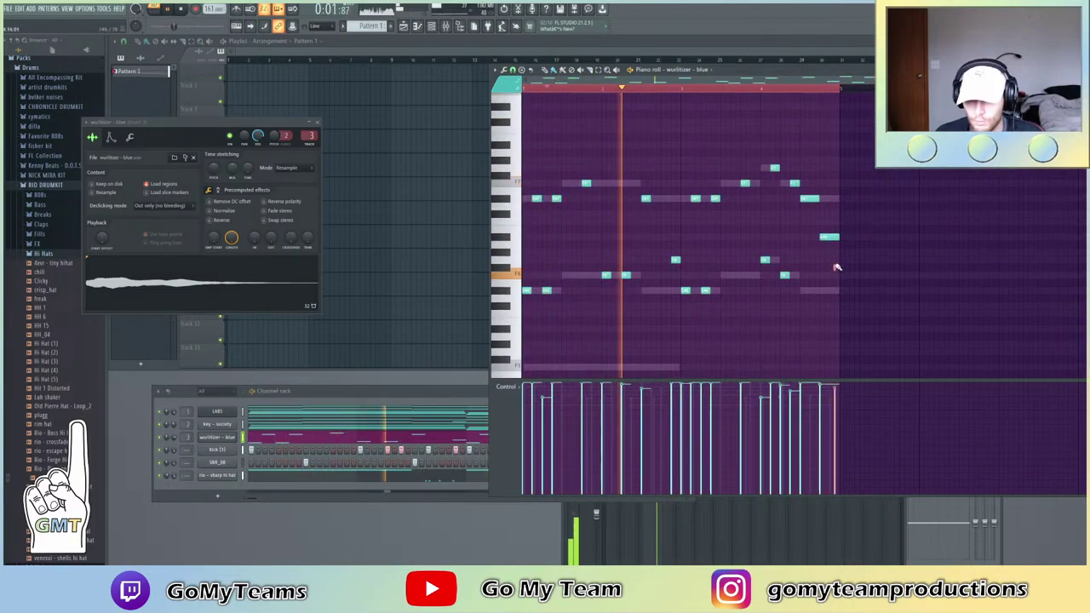
Turn the long high wurlitzer note near the end of bar 4 into two short hits and rework the lower note after it
drag(839, 237, 819, 251)
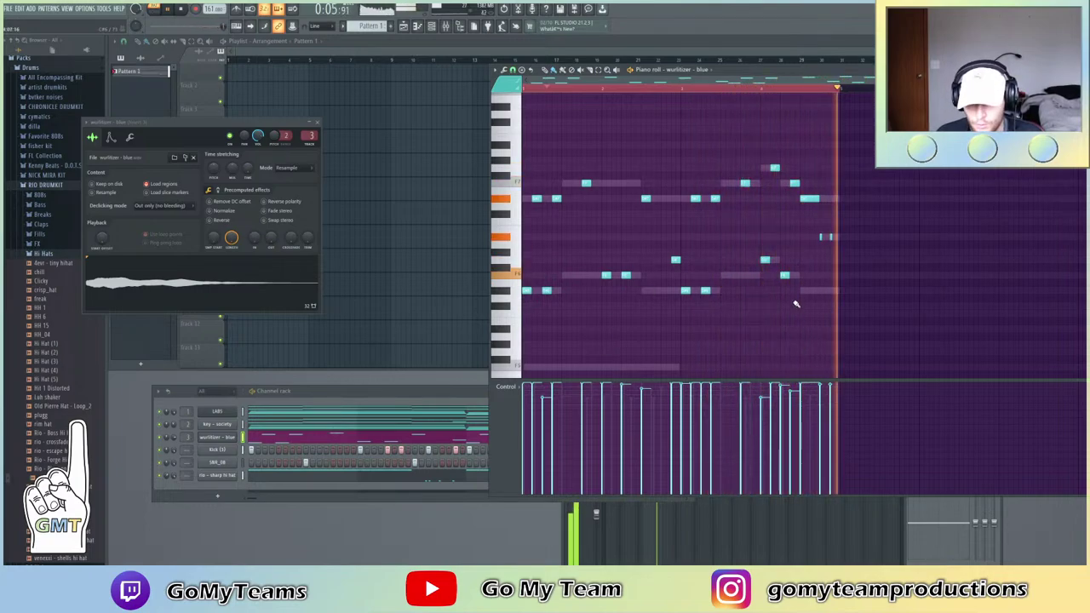
drag(818, 199, 802, 202)
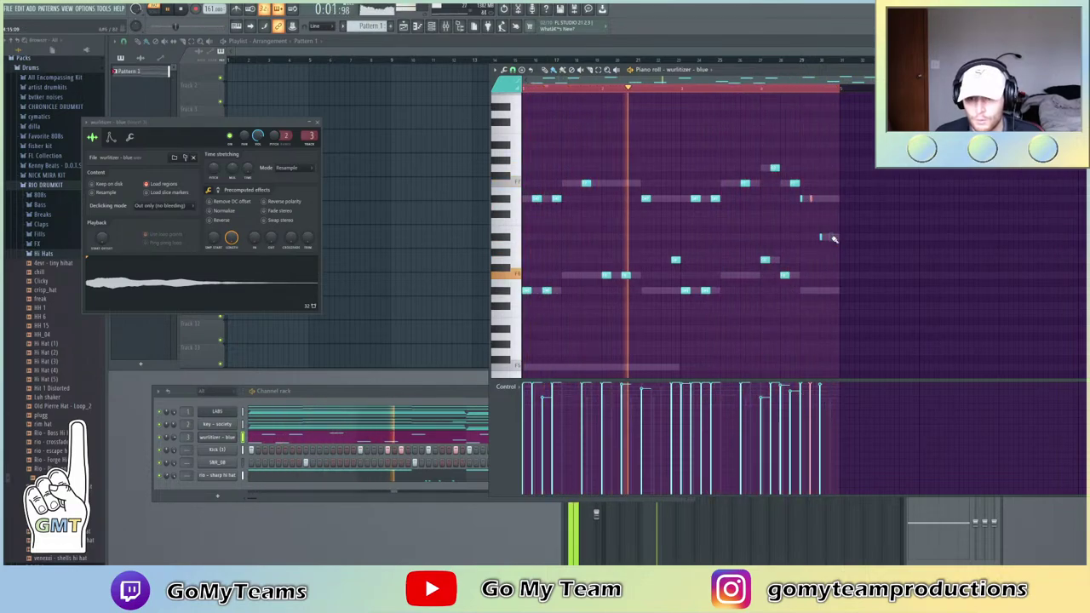
click(821, 237)
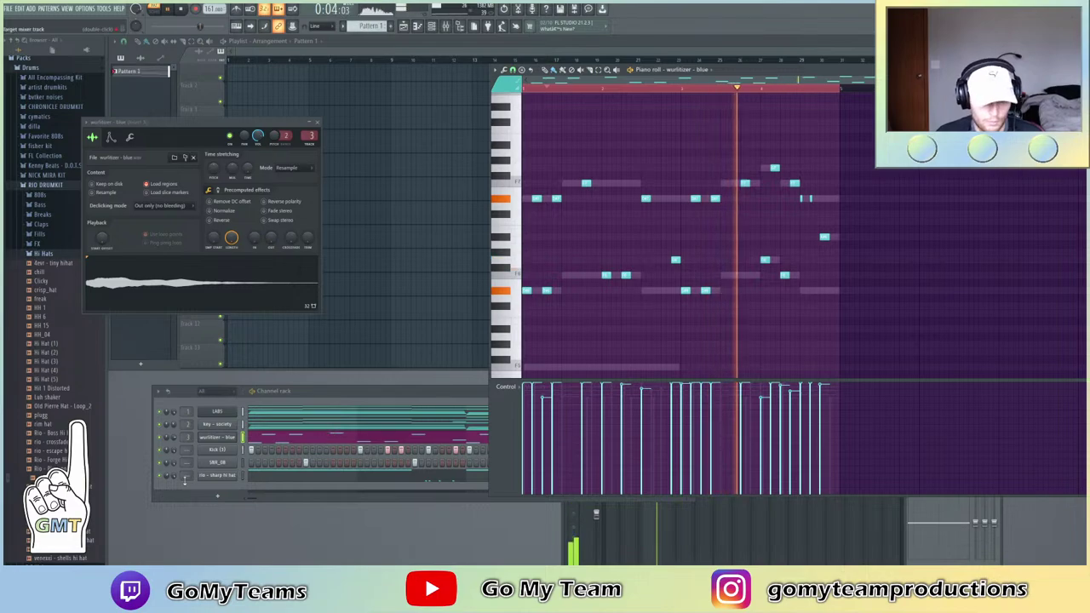
click(319, 123)
scroll(29, 460, down, 2)
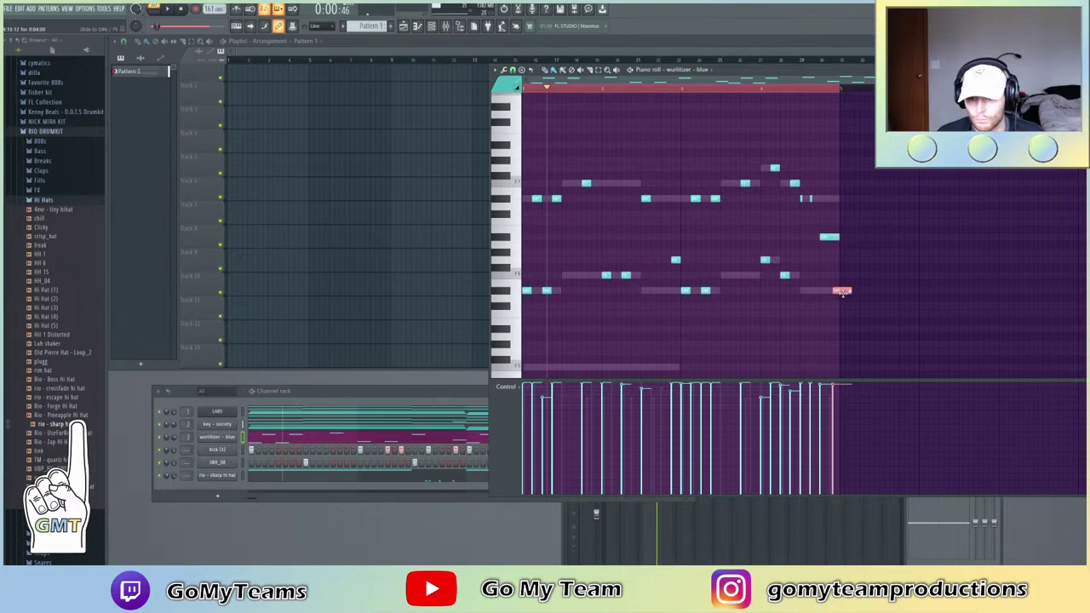
Add a short low wurlitzer note at the very end of bar 4, trying it an octave higher before moving it back down
drag(849, 291, 625, 302)
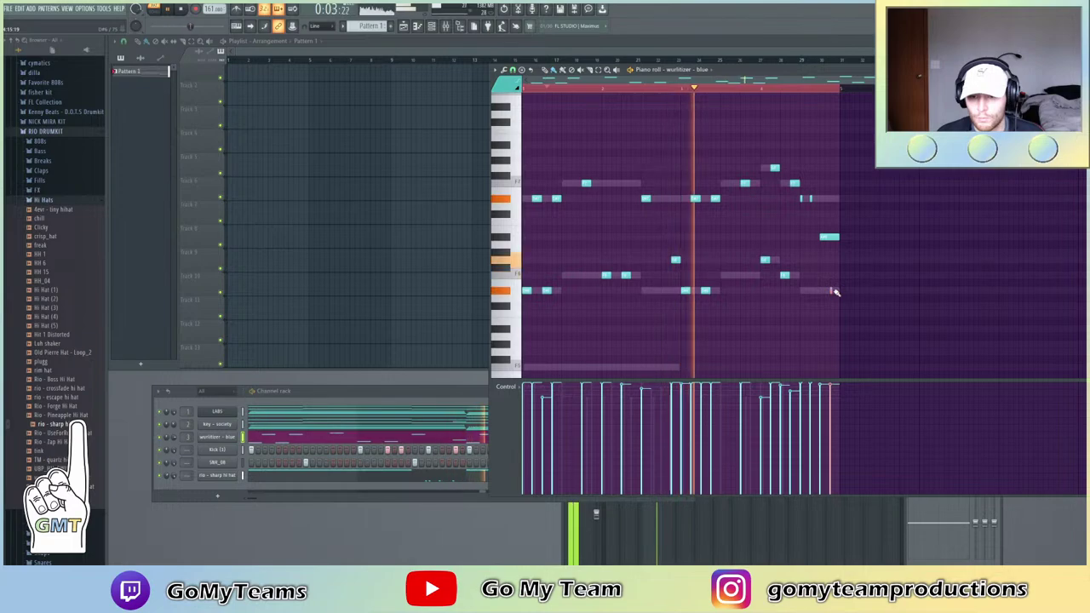
key(ctrl+Up)
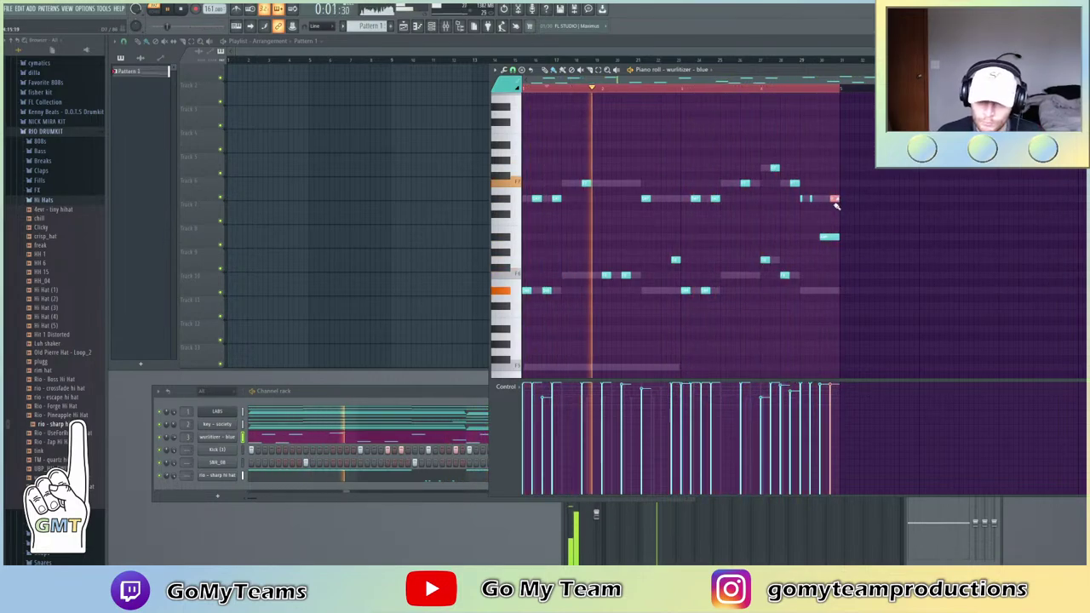
click(279, 433)
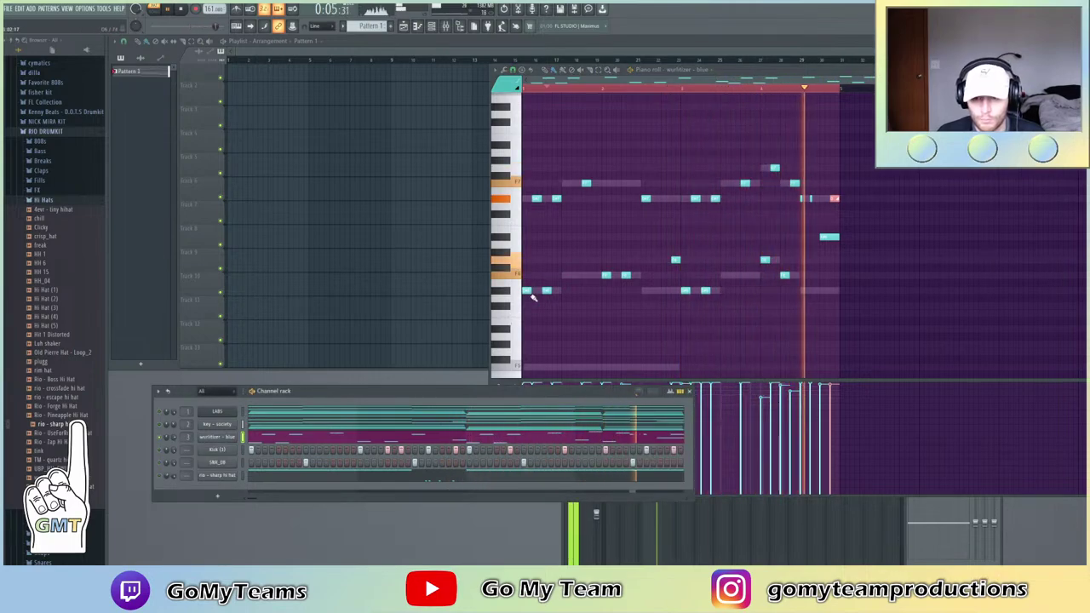
click(838, 198)
key(ctrl+Down)
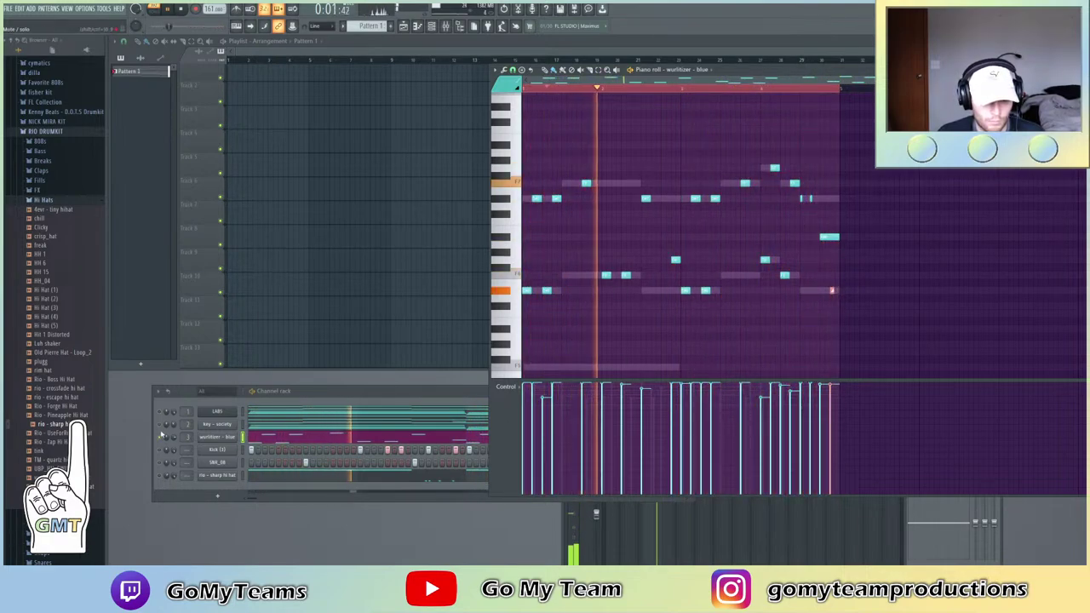
Add the Perc (Ski Mask The Slump God - Foot Fungus) sample from the artist drumkits' Percs-A folder as a new normalized channel
click(165, 428)
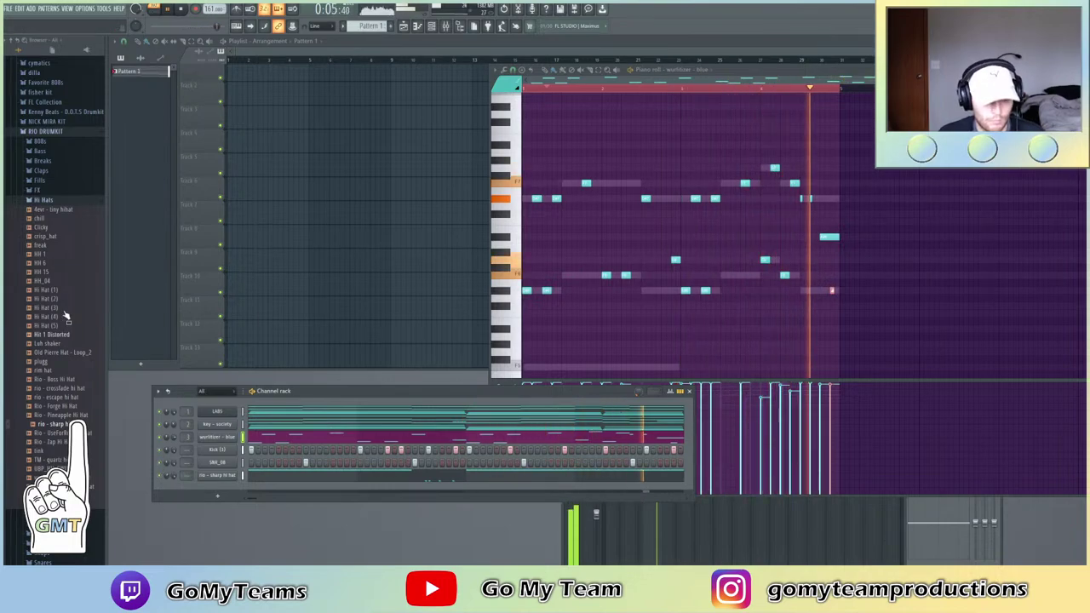
click(58, 201)
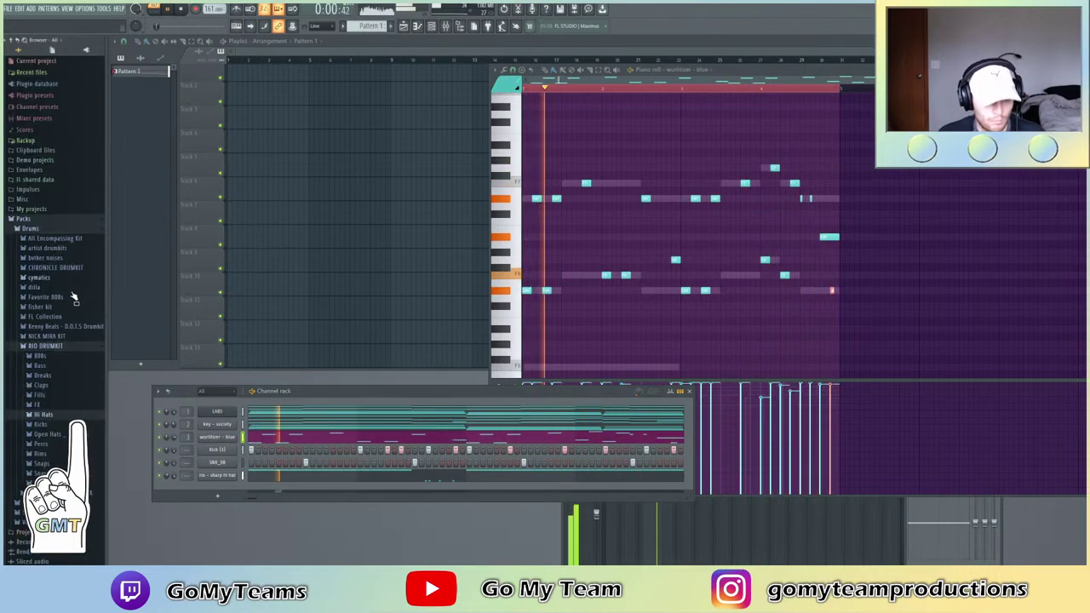
click(49, 247)
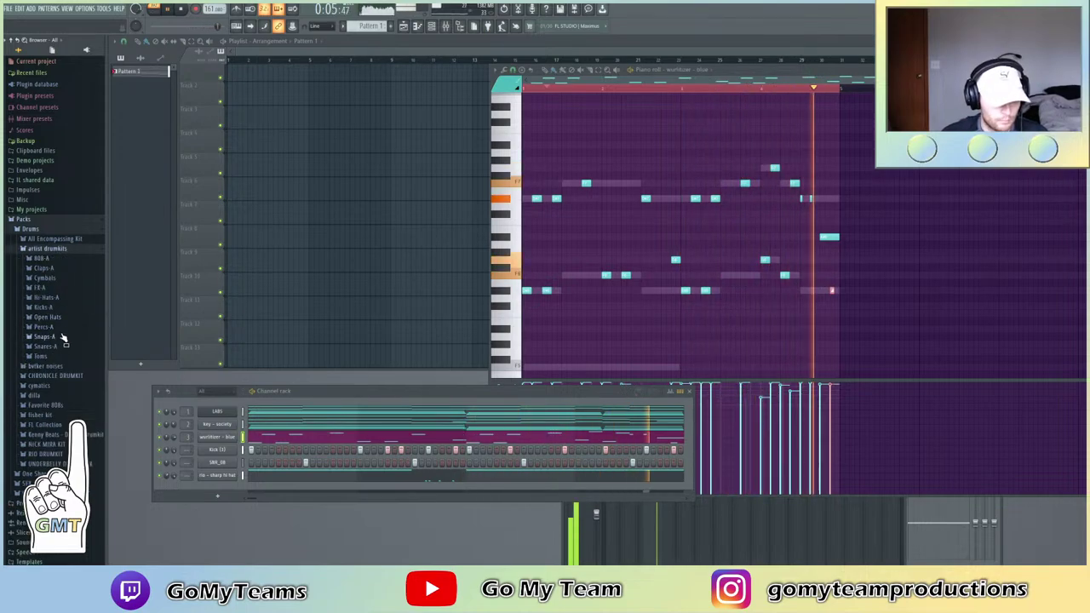
click(47, 327)
scroll(52, 470, down, 6)
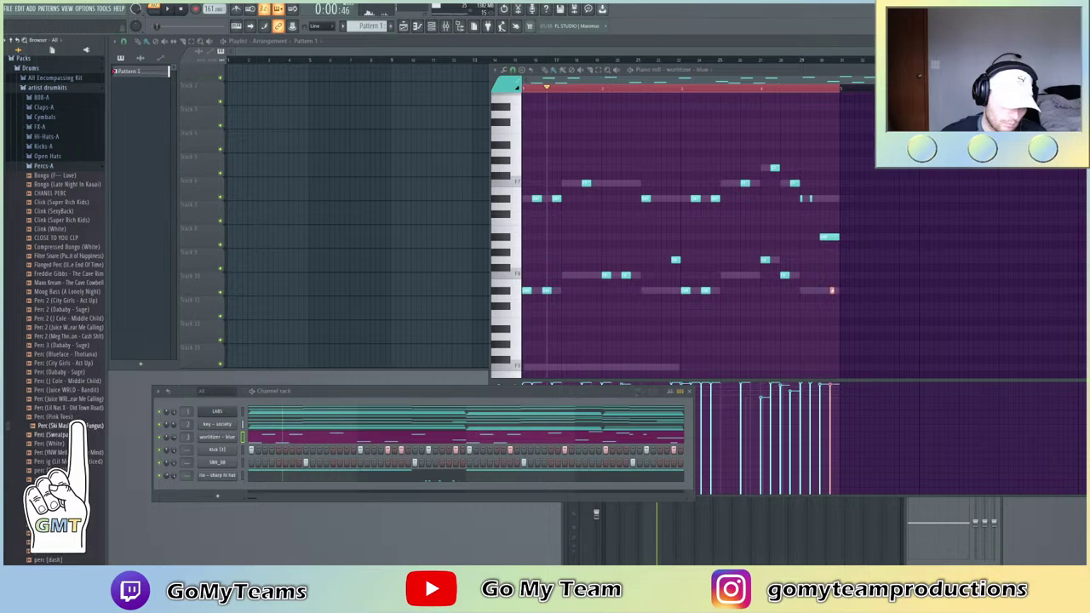
drag(207, 494, 208, 490)
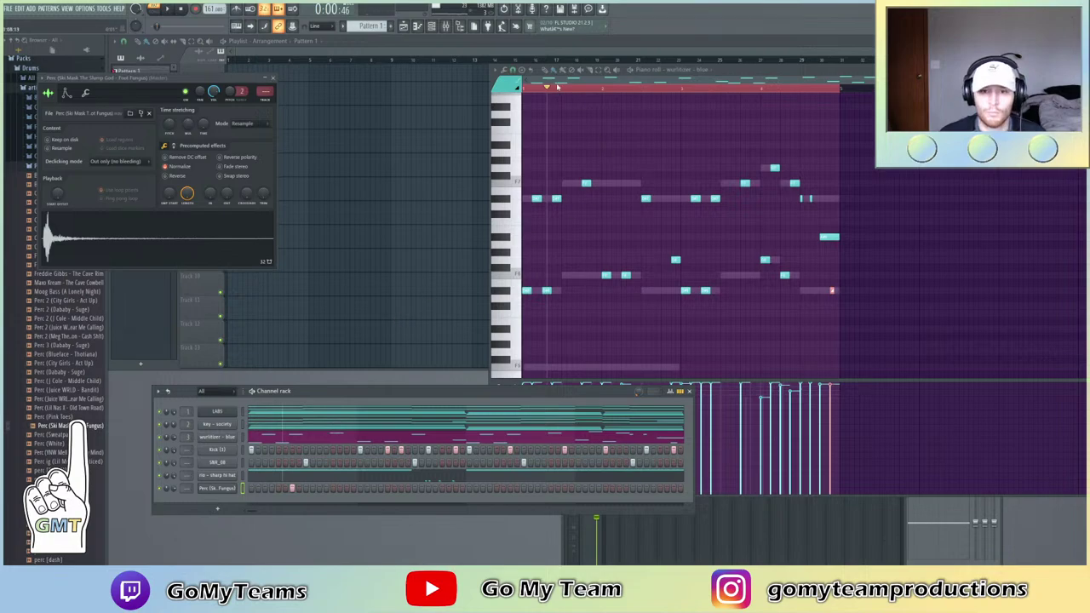
Place four perc hits across the first two bars in the step sequencer while playing the pattern from the start
drag(550, 88, 319, 93)
key(space)
key(space)
click(163, 503)
key(space)
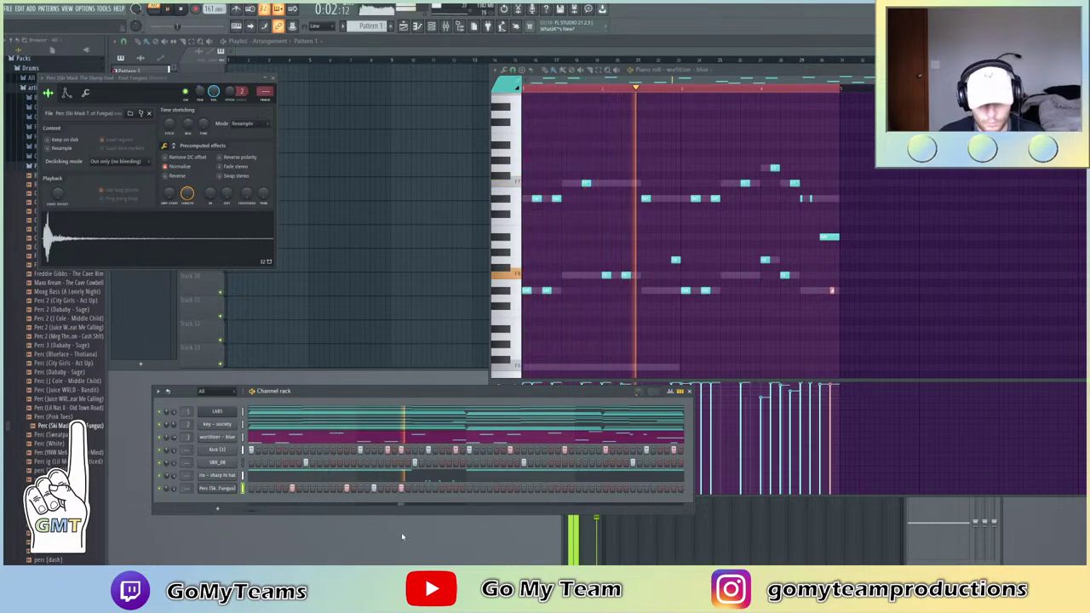
Open the perc channel in the piano roll and vary its velocities, with the third hit slightly softer than the others
right_click(220, 497)
click(264, 476)
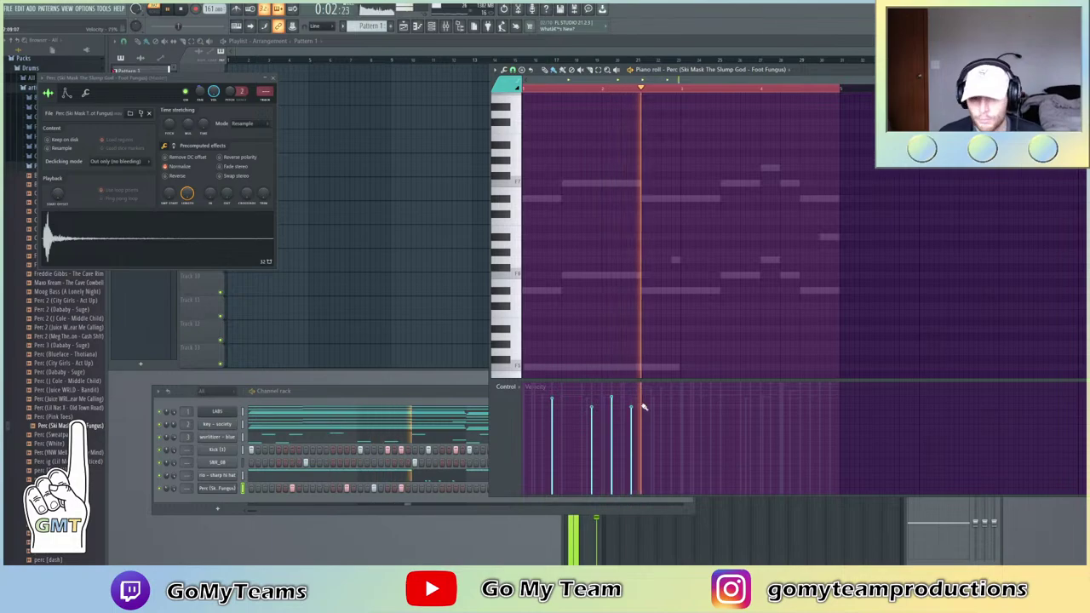
click(611, 412)
click(591, 396)
click(631, 397)
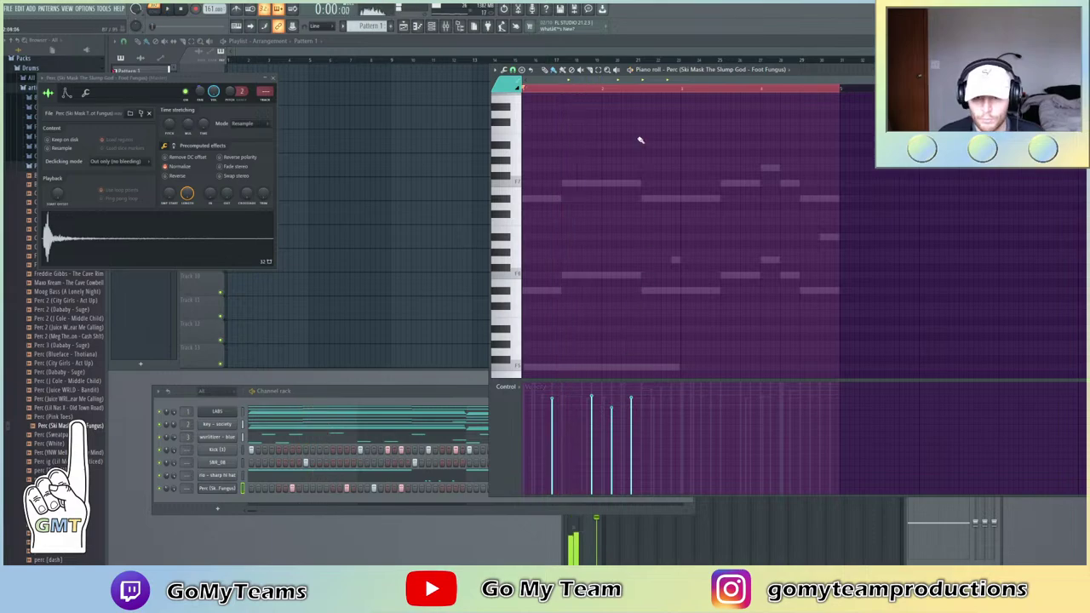
Add a slightly softer perc note between the last two hits in bar 2 and audition the result
scroll(630, 256, up, 3)
click(624, 267)
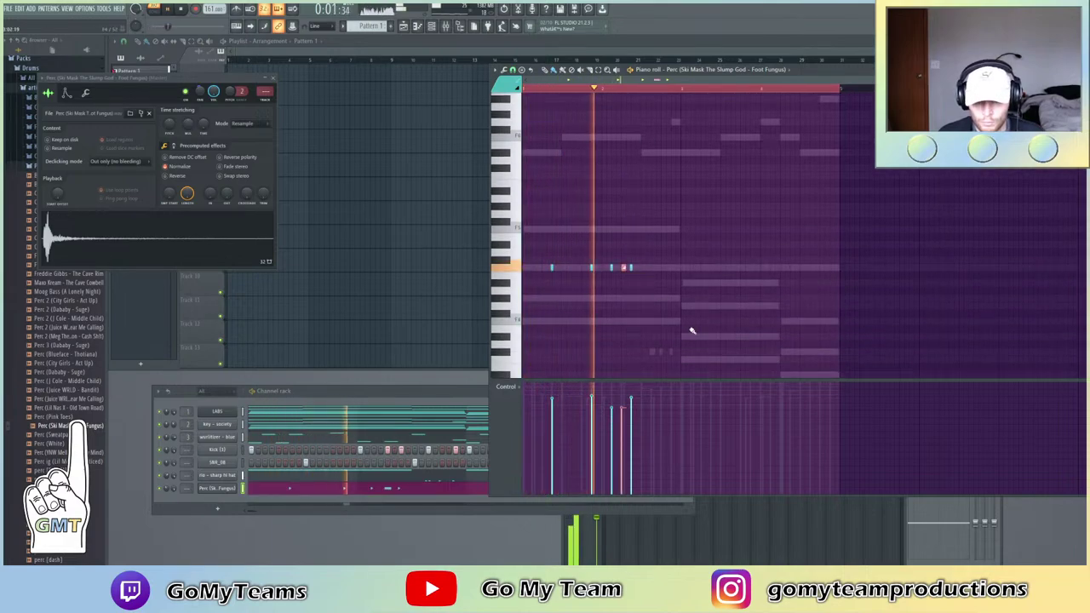
key(space)
click(623, 266)
key(space)
right_click(623, 268)
click(611, 269)
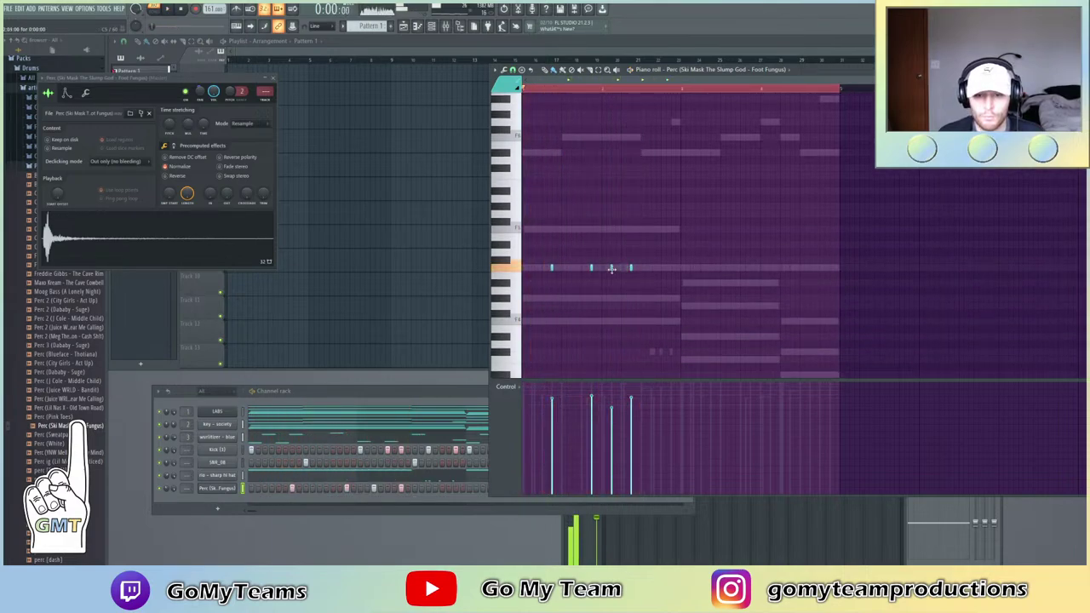
key(space)
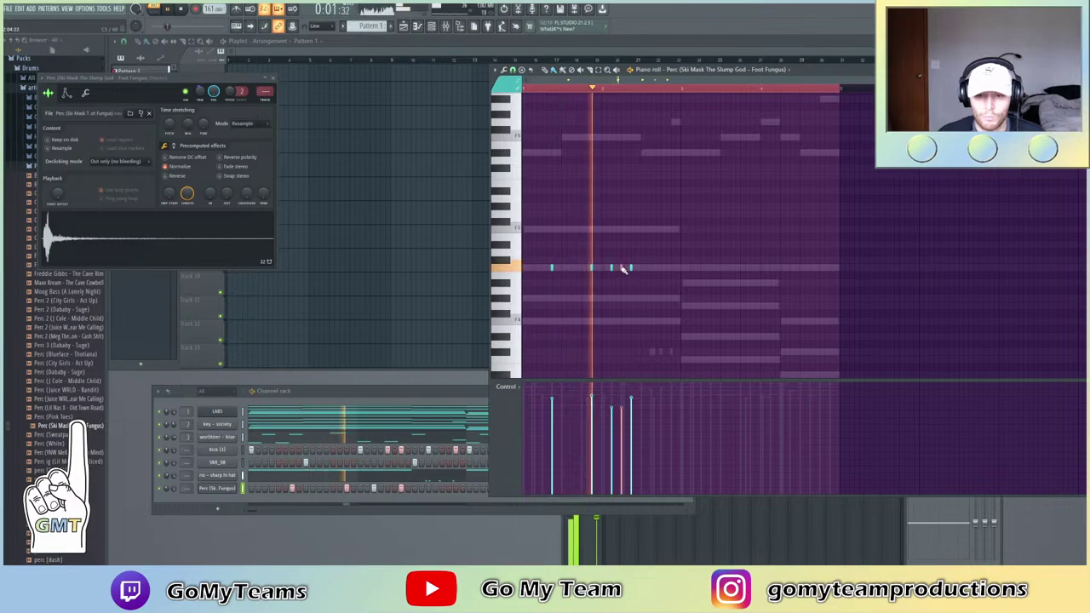
key(space)
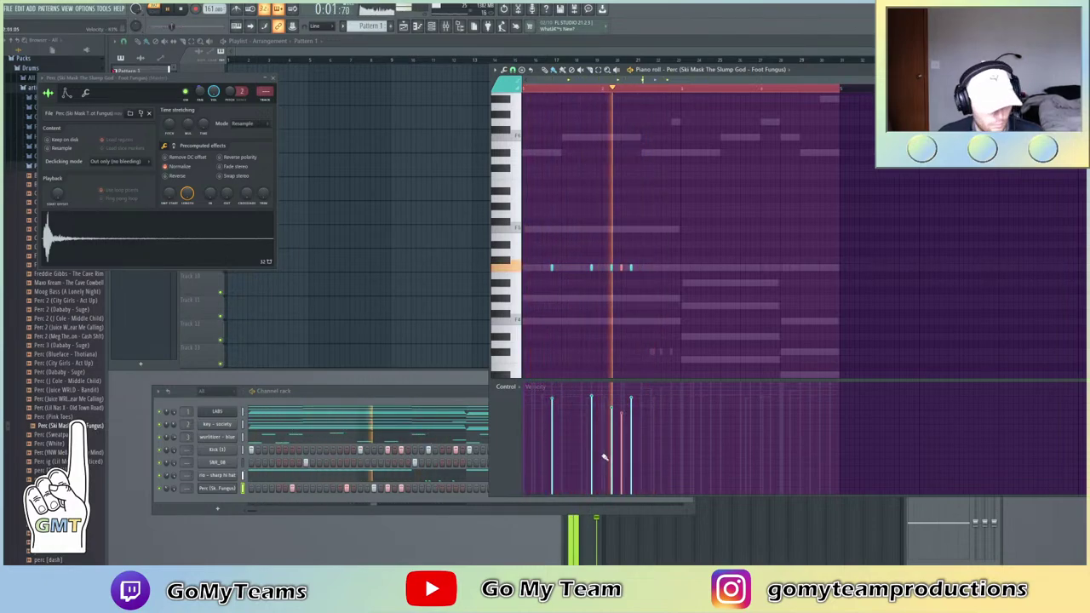
key(space)
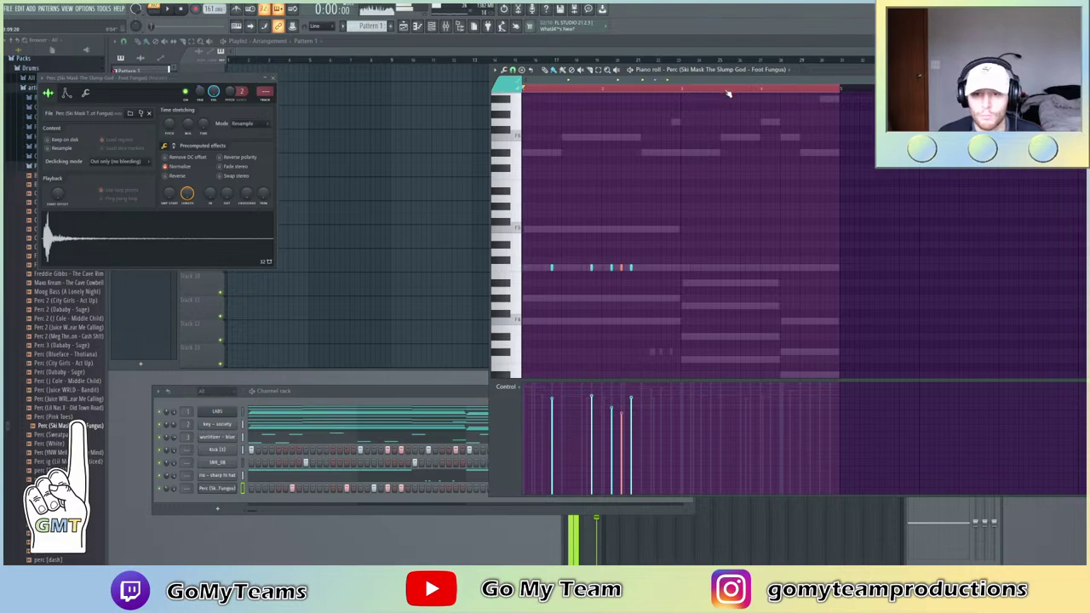
Repeat the perc pattern in bars 3 and 4, trying a different placement for one of the early bar 4 hits
key(ctrl+b)
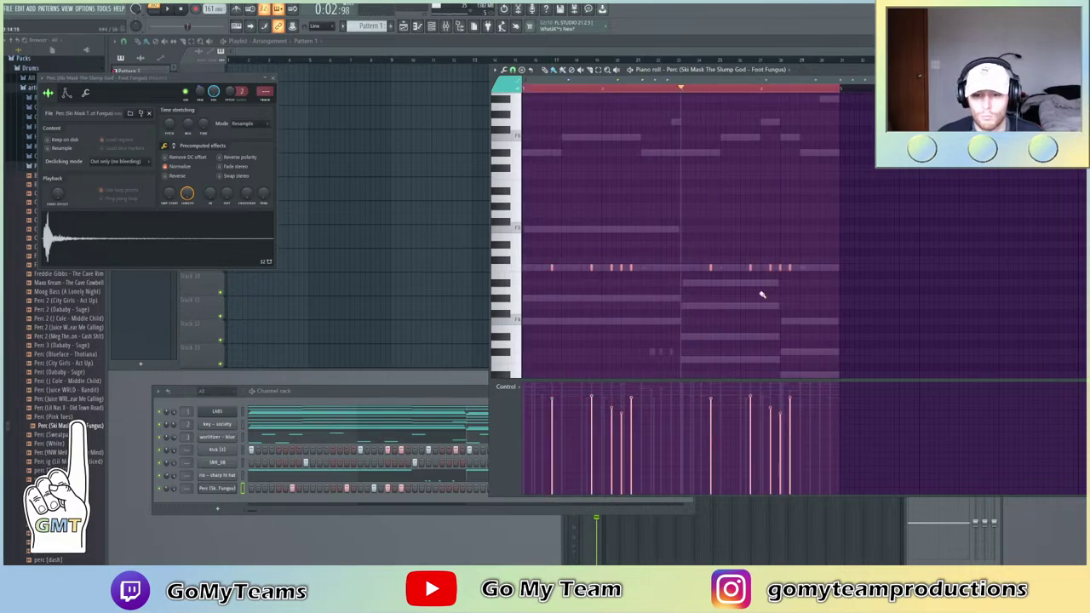
click(194, 511)
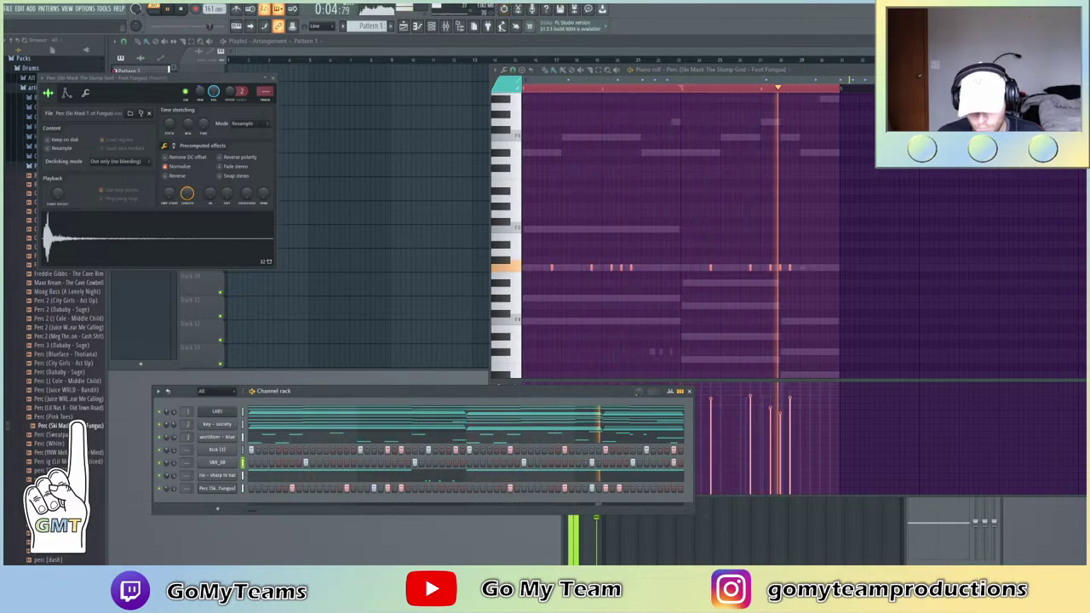
click(612, 488)
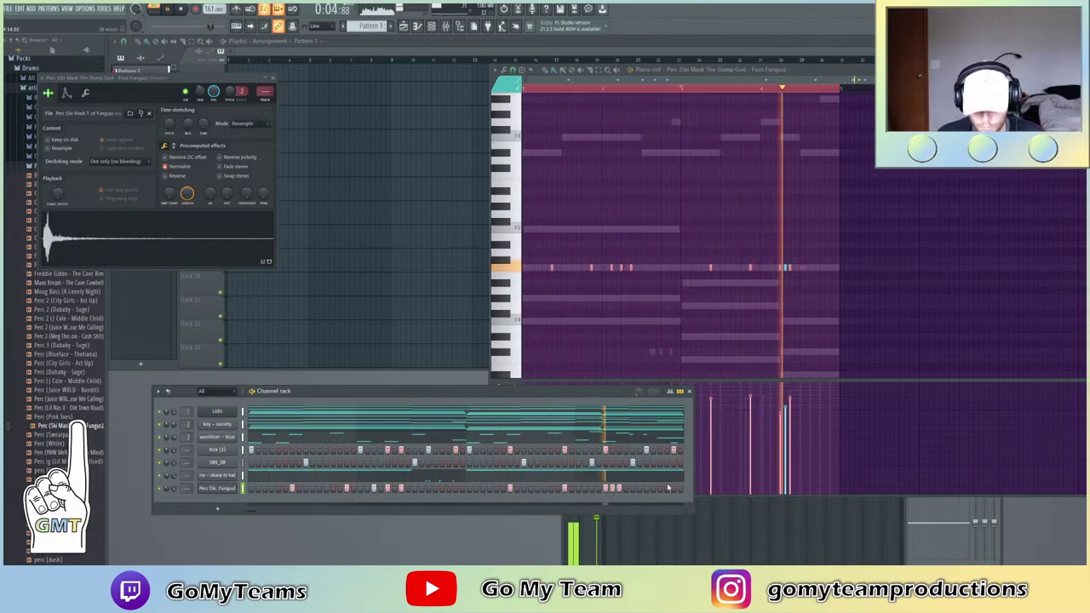
click(592, 488)
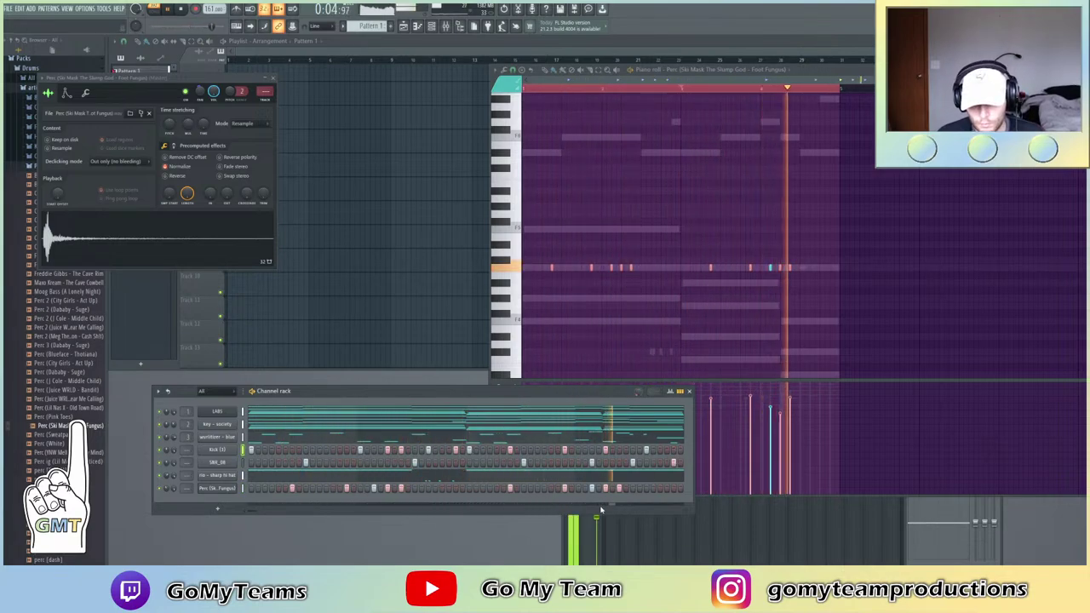
Open SNR_08 in the piano roll, place an extra snare hit near the end of bar 4 and make it slightly louder than the others
key(space)
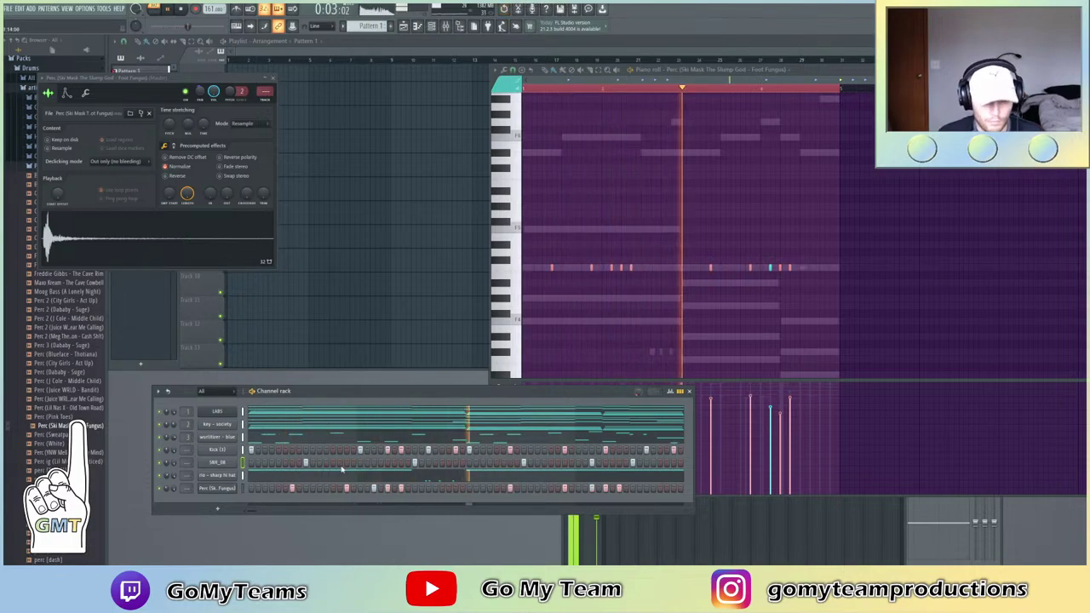
key(Escape)
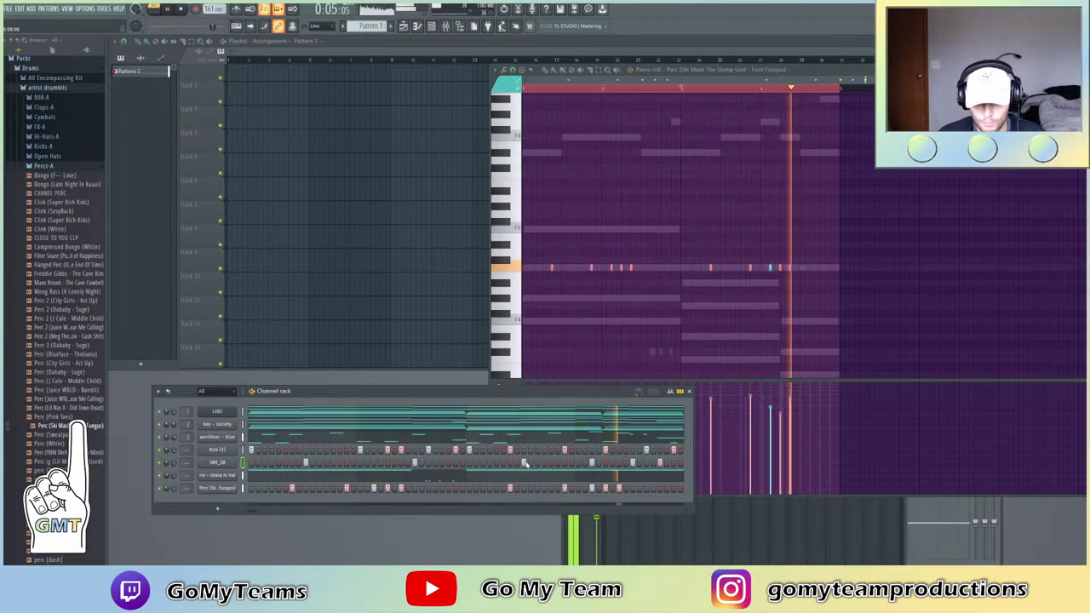
right_click(238, 461)
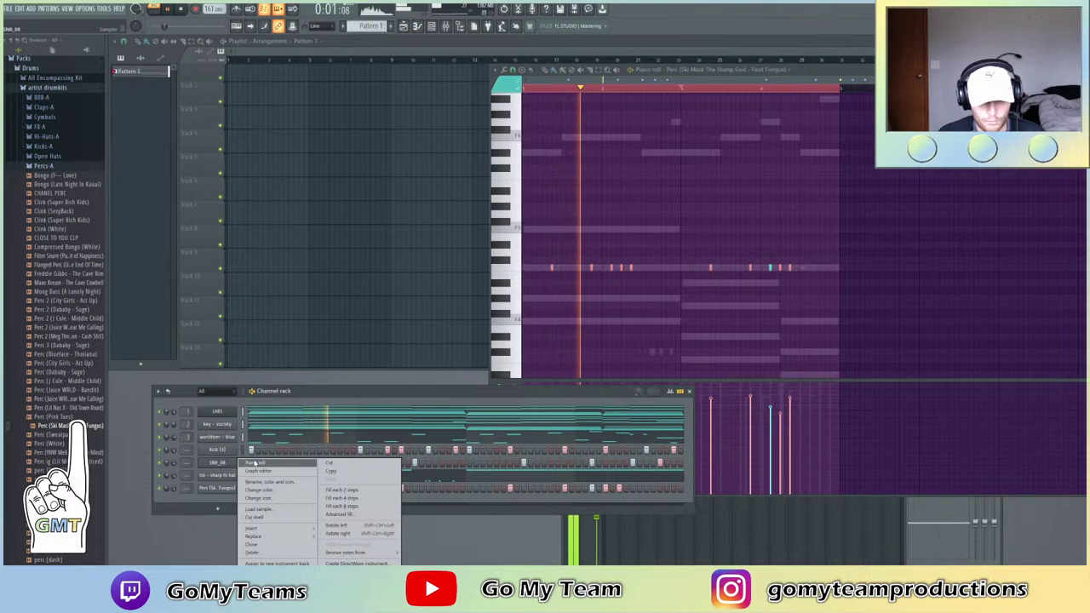
click(253, 463)
drag(819, 268, 830, 271)
click(832, 395)
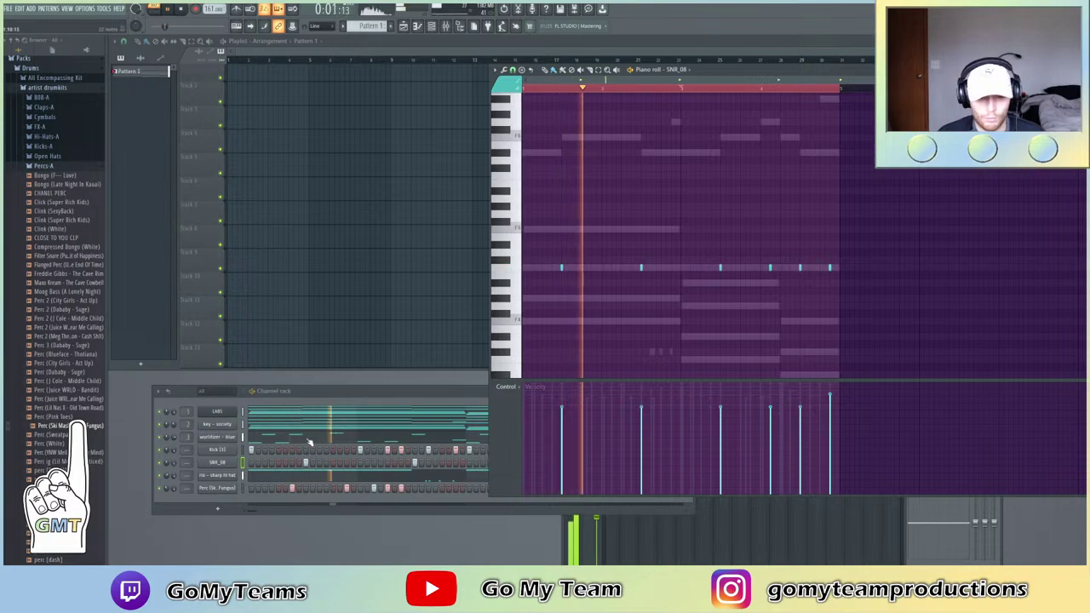
click(173, 510)
scroll(61, 455, down, 1)
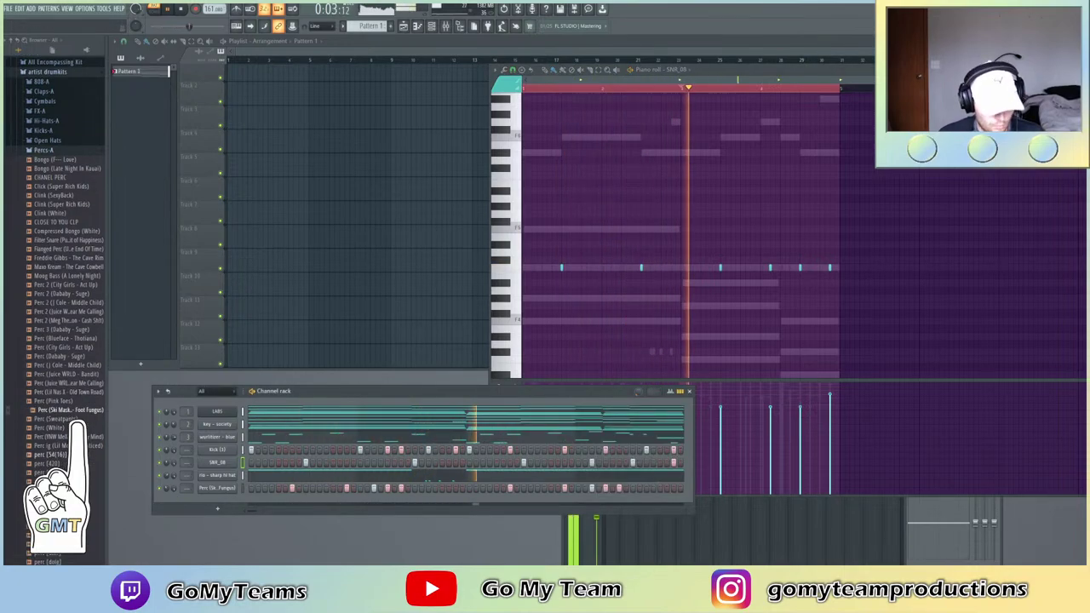
scroll(62, 383, down, 5)
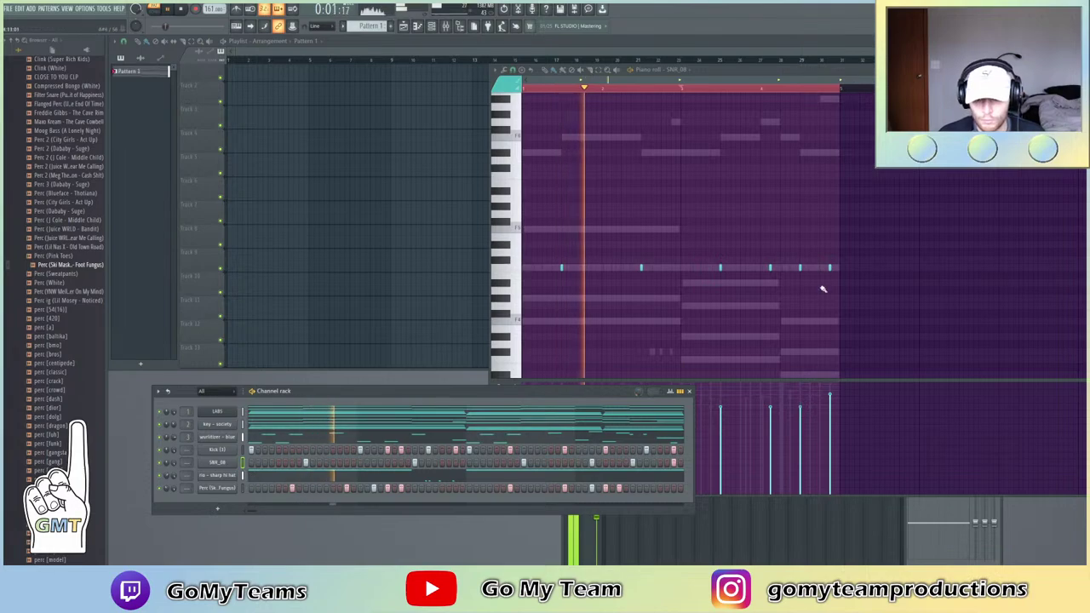
click(830, 398)
Add Open Hat (Juice WRLD - Bandit) from the artist drumkits' Open Hats folder as a new channel and normalize it
click(316, 392)
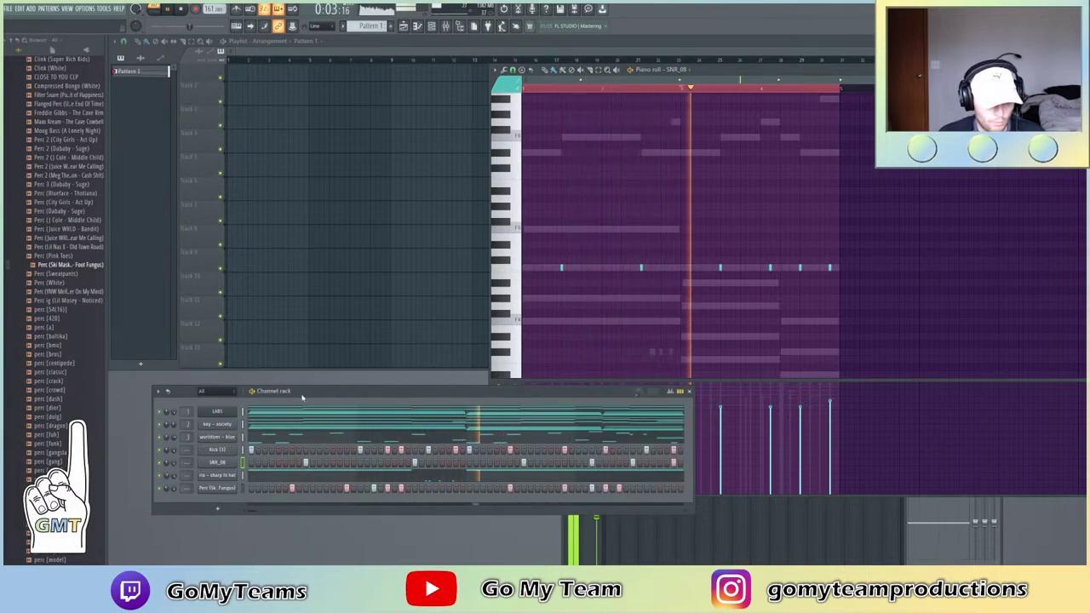
scroll(51, 460, down, 5)
click(51, 460)
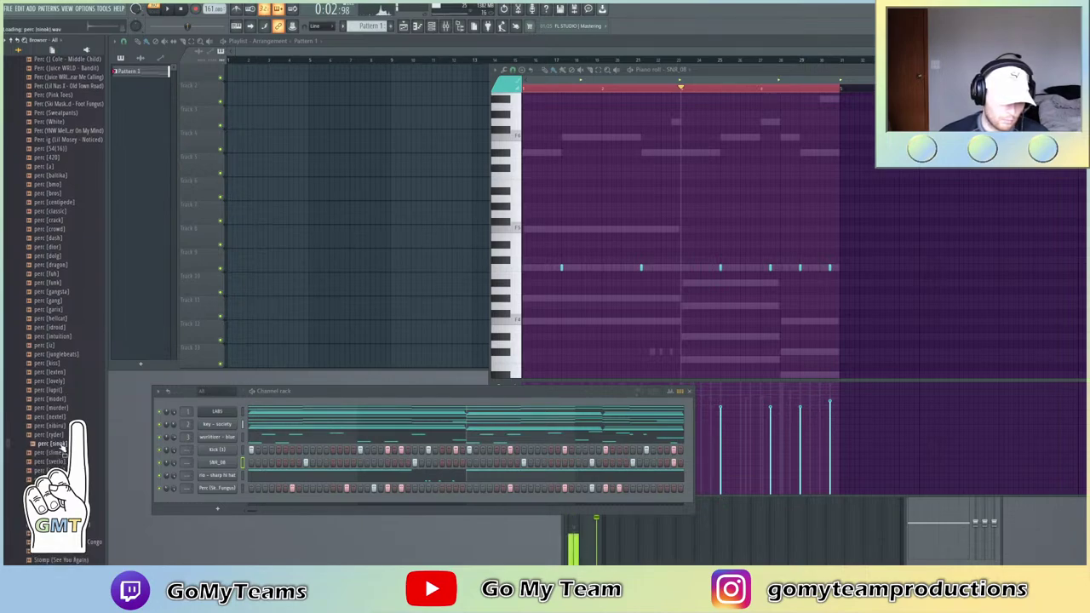
scroll(56, 298, up, 15)
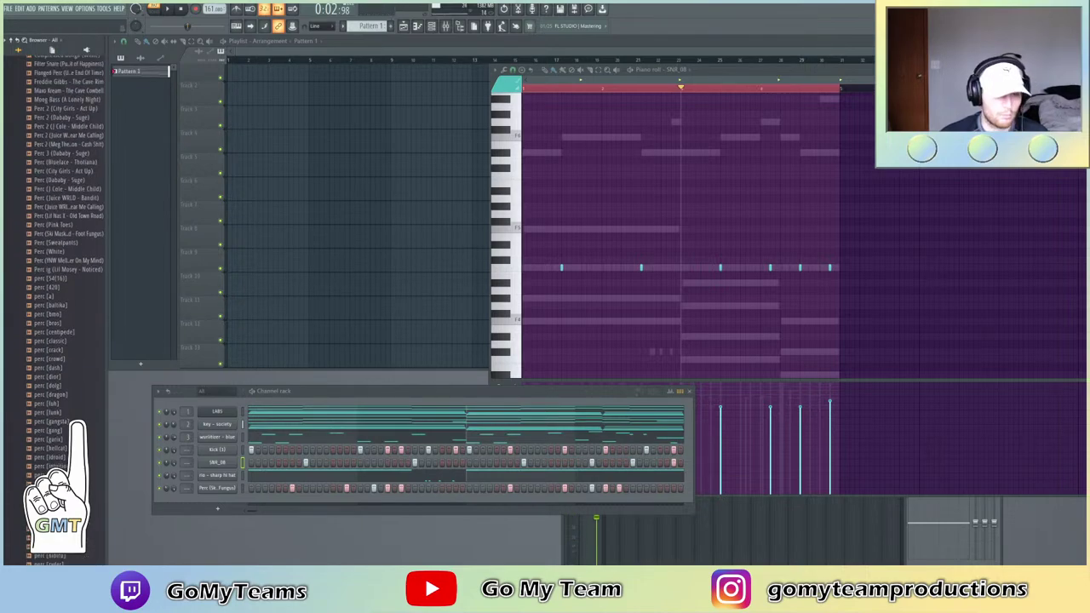
click(61, 317)
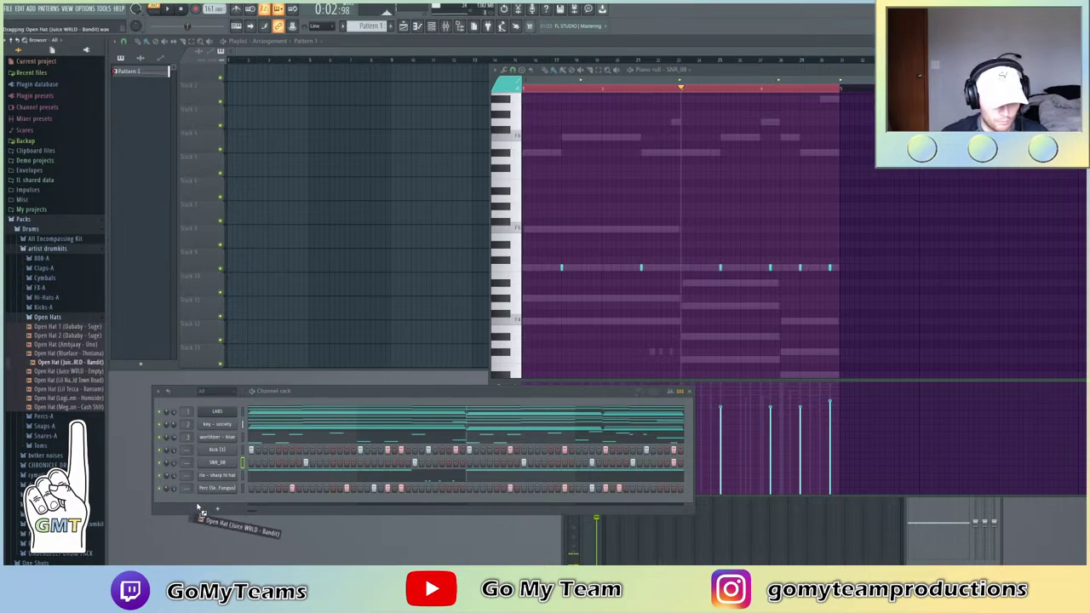
drag(198, 509, 204, 505)
click(218, 503)
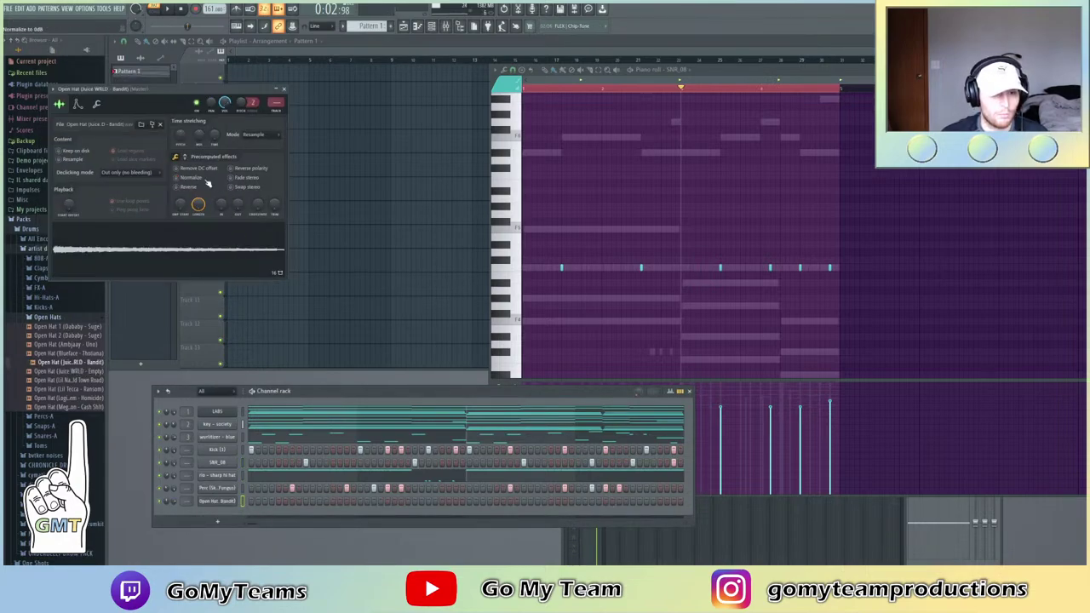
click(185, 177)
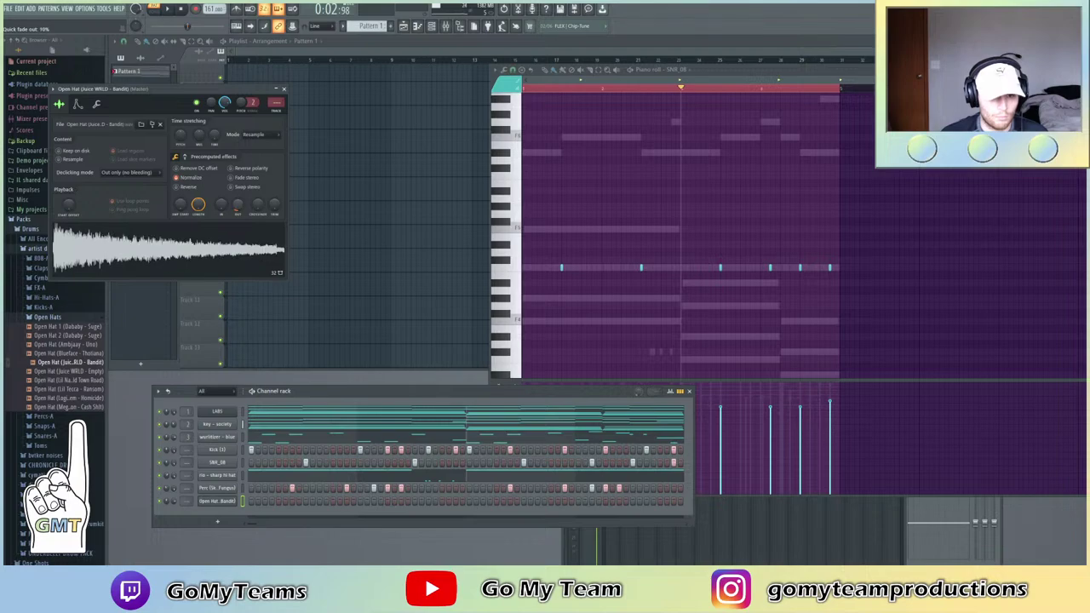
Place open hat hits on the first step of bars 1 and 3 and play the pattern from the start
click(566, 90)
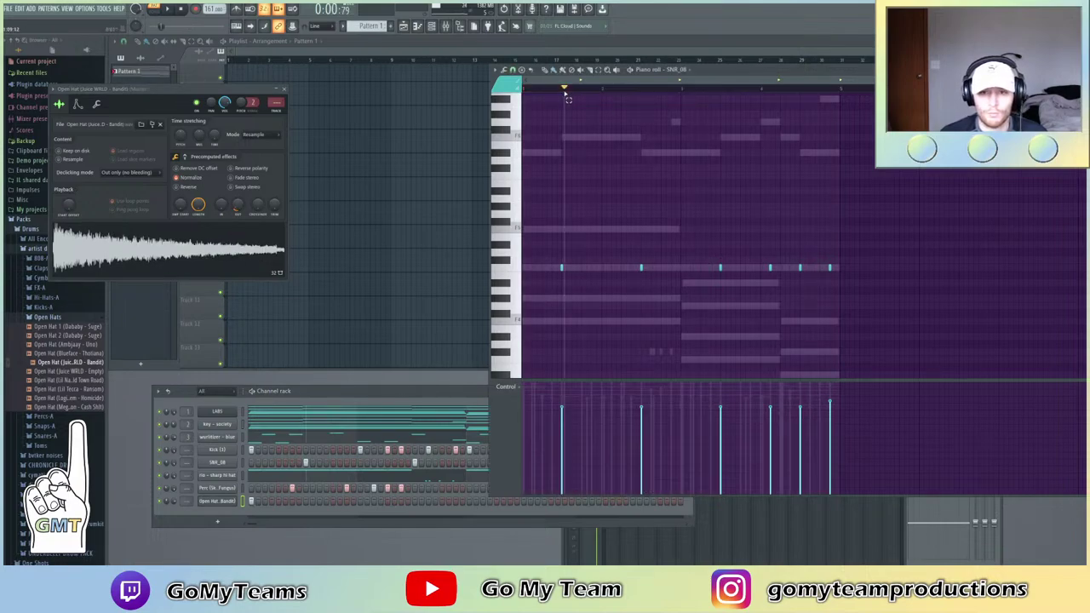
key(space)
click(477, 509)
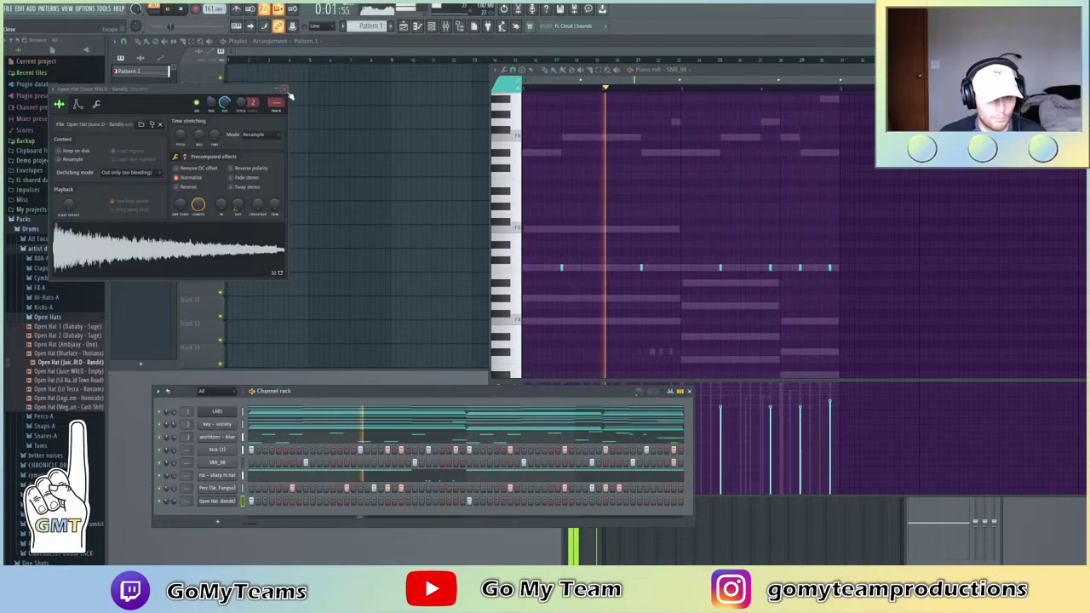
Select all channels and route them to consecutive mixer tracks starting from Insert 1
click(217, 437)
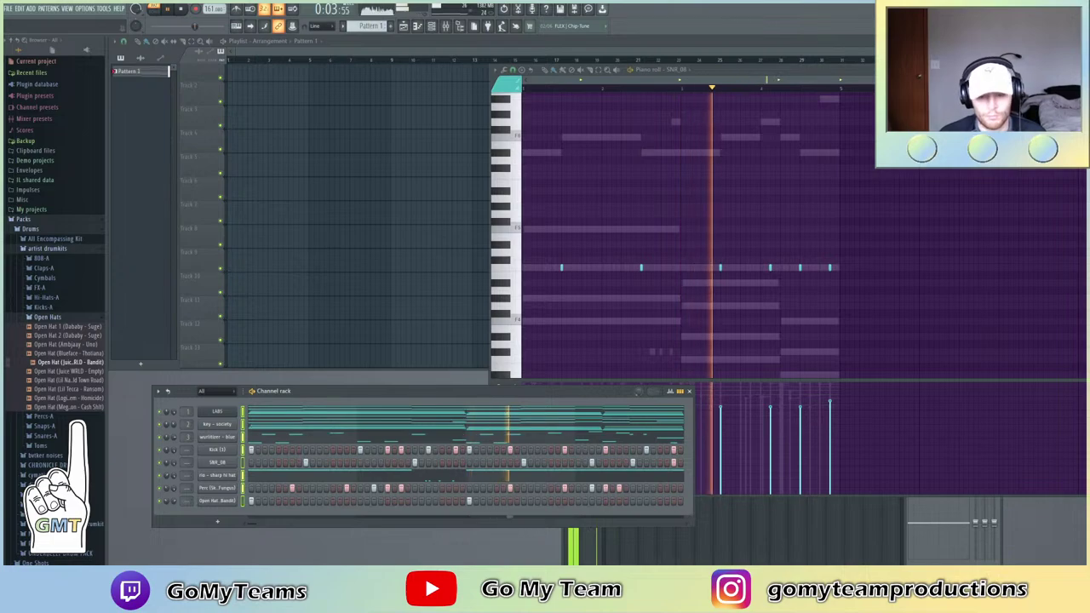
key(F9)
key(space)
right_click(616, 420)
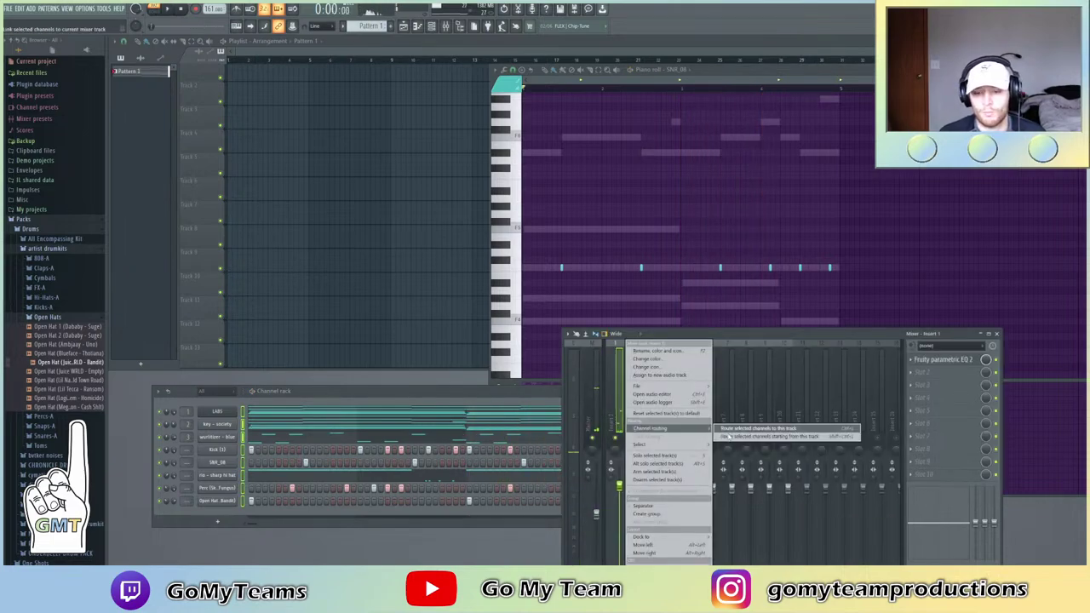
click(772, 437)
key(space)
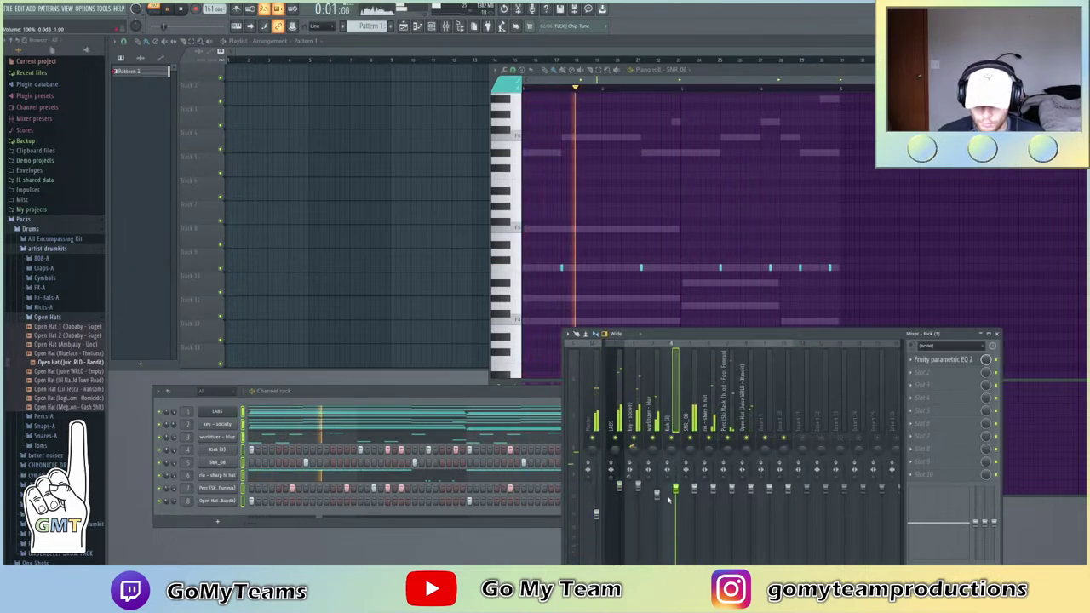
Raise the wurlitzer - blue mixer track's volume to 100% (0.0 dB) during playback
click(656, 498)
mouse_move(657, 496)
mouse_down()
mouse_move(638, 482)
mouse_move(660, 492)
mouse_up()
click(654, 493)
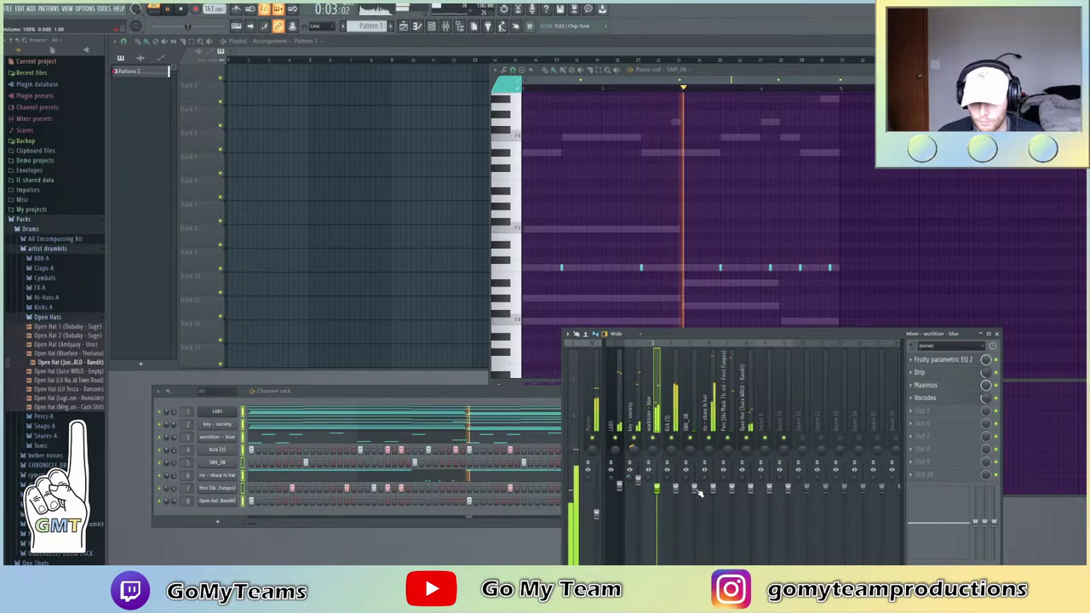
Raise the open hat's mixer track volume above 0 dB during playback and stop the pattern
drag(709, 449, 708, 453)
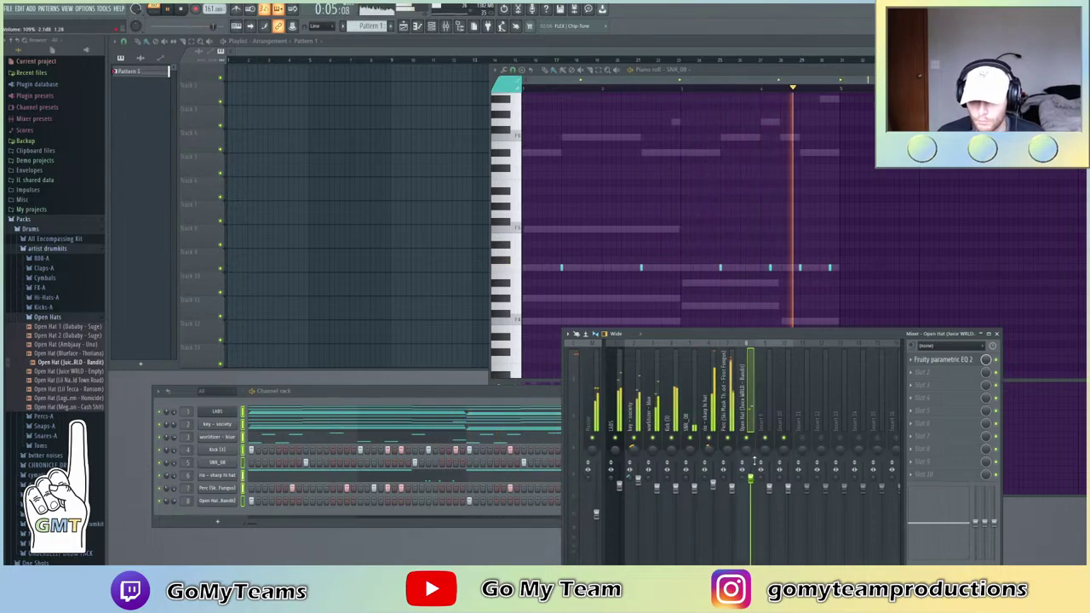
click(751, 486)
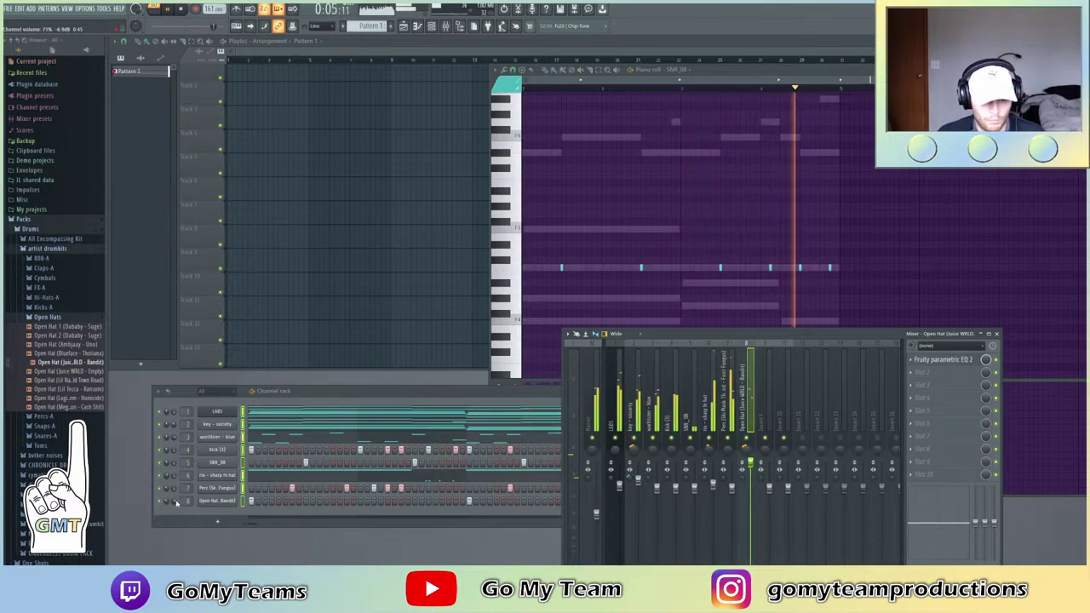
click(357, 509)
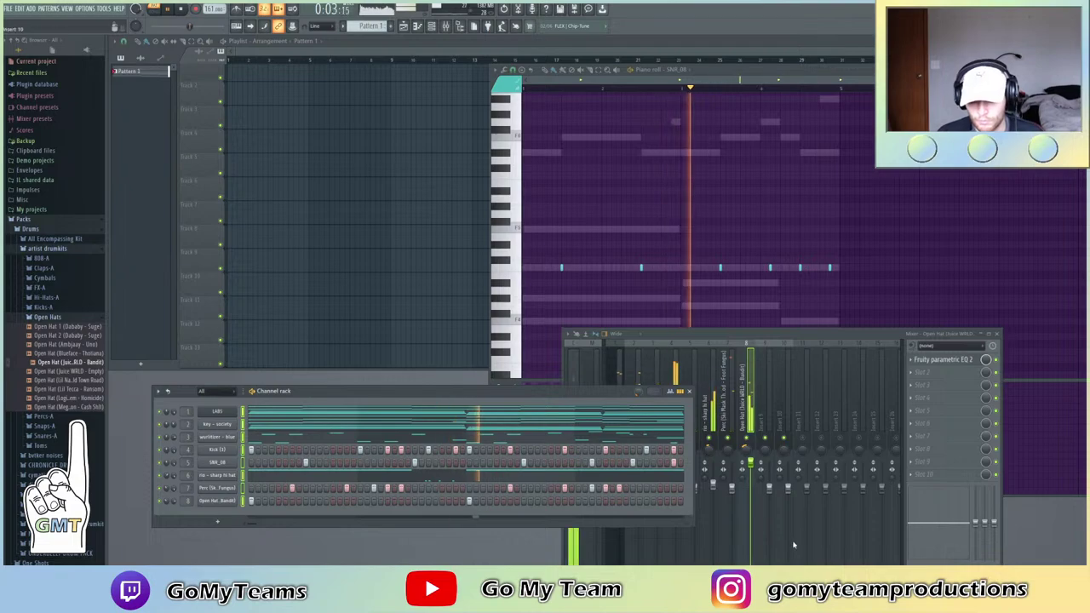
key(space)
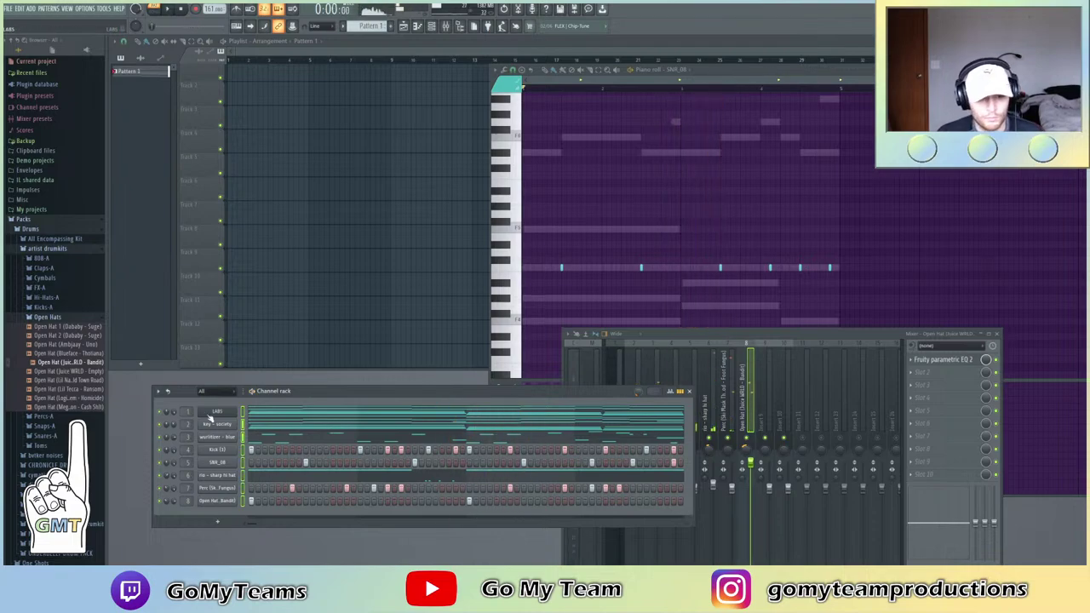
Clone Pattern 1 and split the copy by channel into separate patterns
right_click(150, 74)
click(203, 196)
right_click(131, 85)
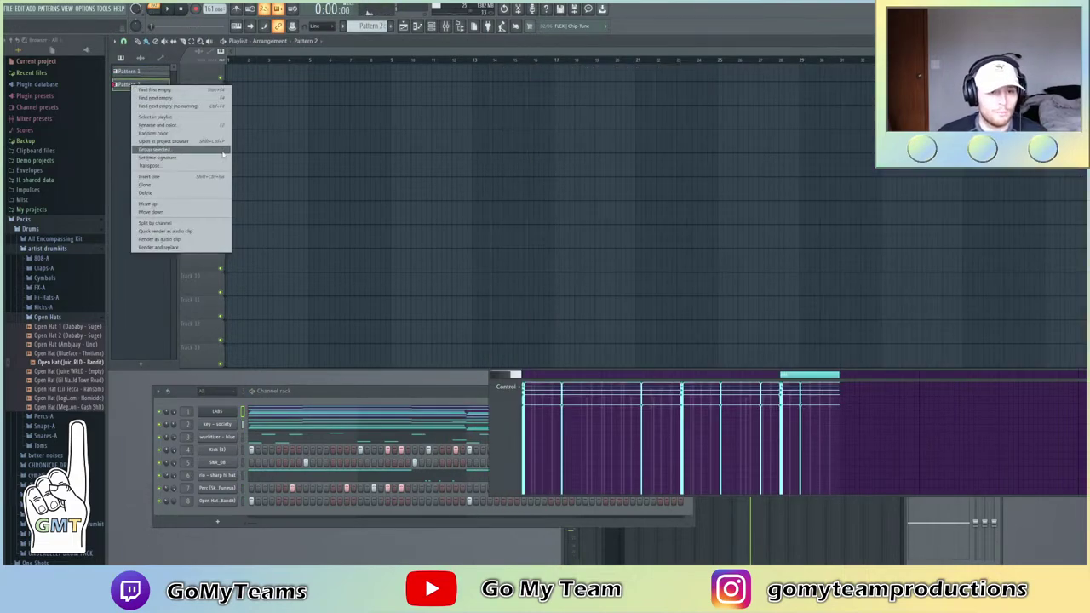
click(167, 224)
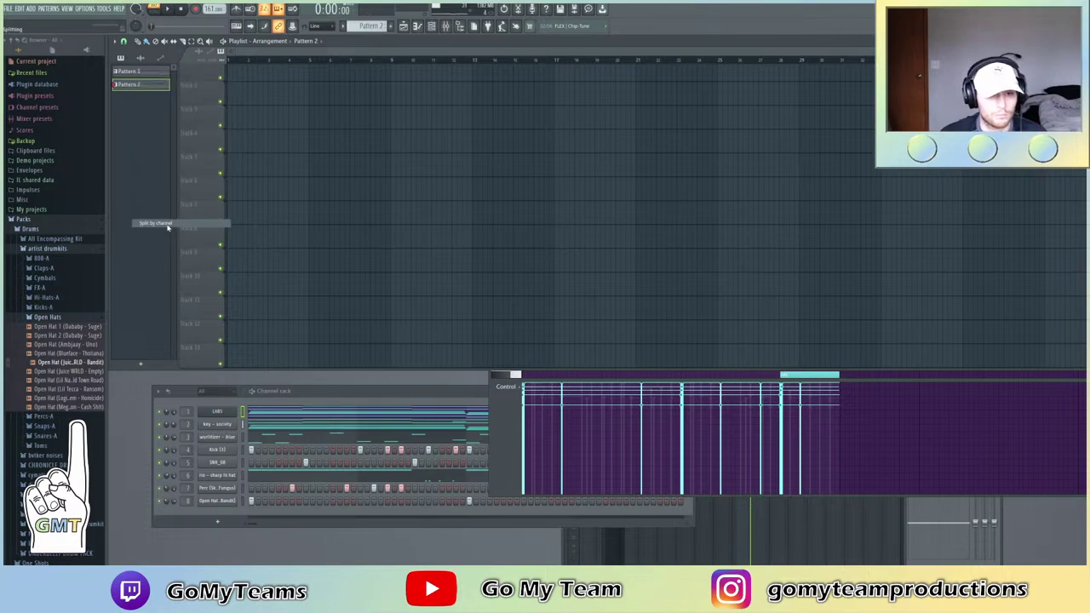
Select all the split channel patterns, from LABS to the open hat, and give them random colors
shift+click(145, 178)
right_click(137, 118)
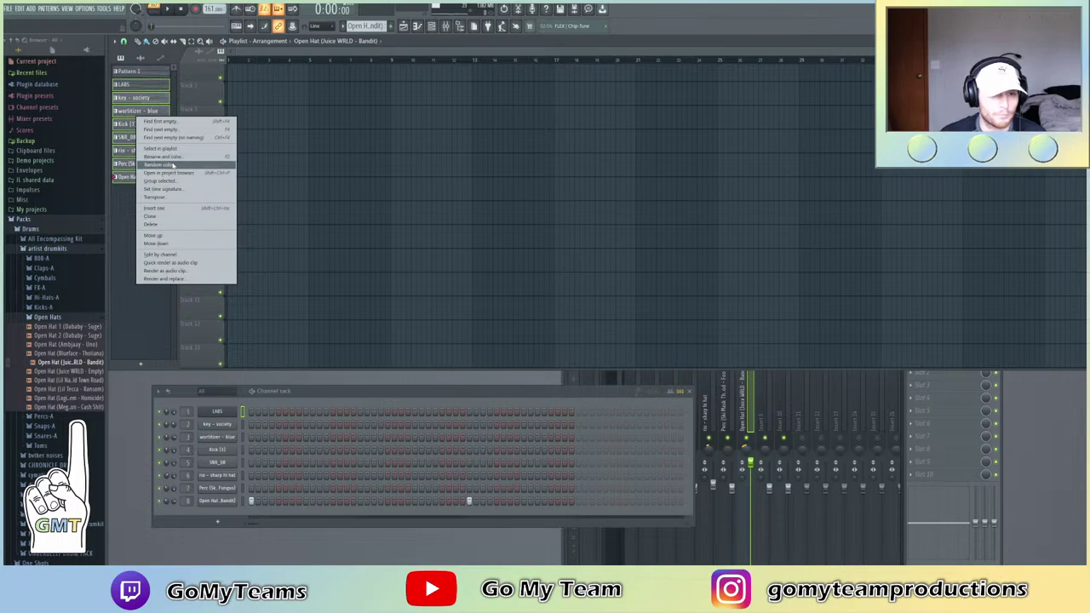
click(173, 164)
Place the eight split patterns on their own playlist tracks from bar 1 and duplicate the four-bar block eight times
mouse_move(197, 86)
mouse_down()
mouse_move(238, 93)
mouse_move(203, 82)
mouse_up()
drag(342, 300, 234, 76)
key(ctrl+b)
key(ctrl+b)
key(ctrl+b)
key(ctrl+b)
key(ctrl+b)
key(ctrl+b)
key(ctrl+b)
key(ctrl+b)
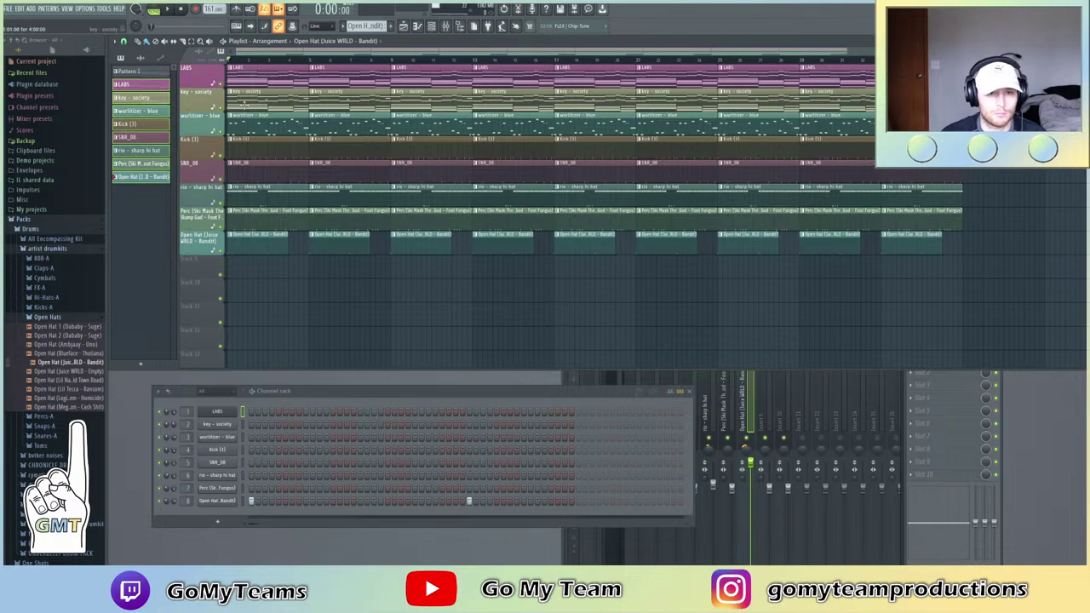
Delete every clip except LABS from bars 1–8 and play the arrangement
drag(244, 104, 272, 240)
drag(332, 102, 366, 251)
key(space)
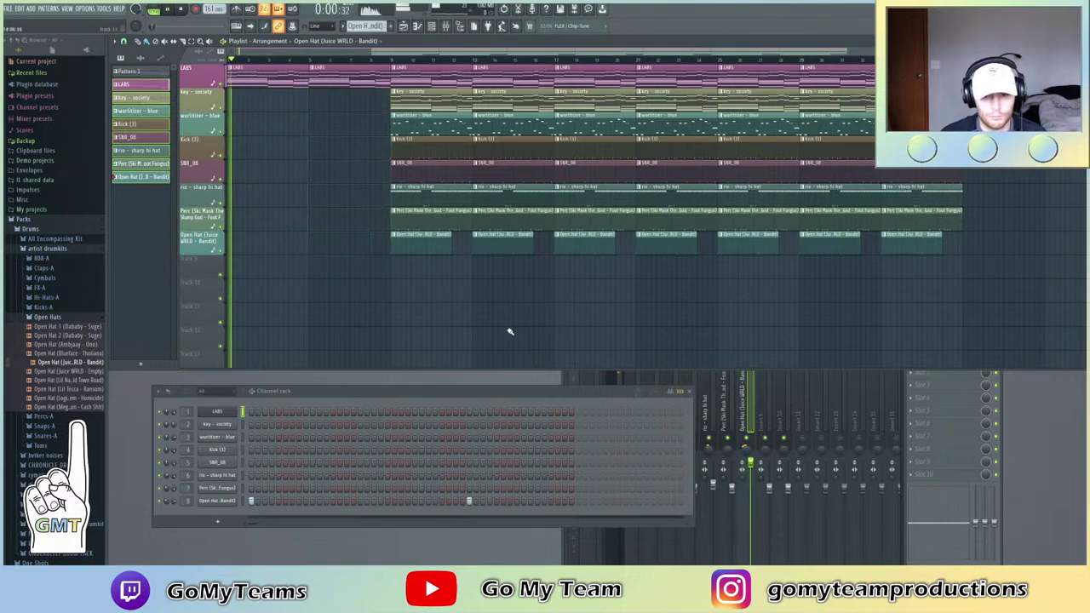
Remove the wurlitzer and drum clips from bars 9–16, and delete the whole block starting at bar 33
click(599, 544)
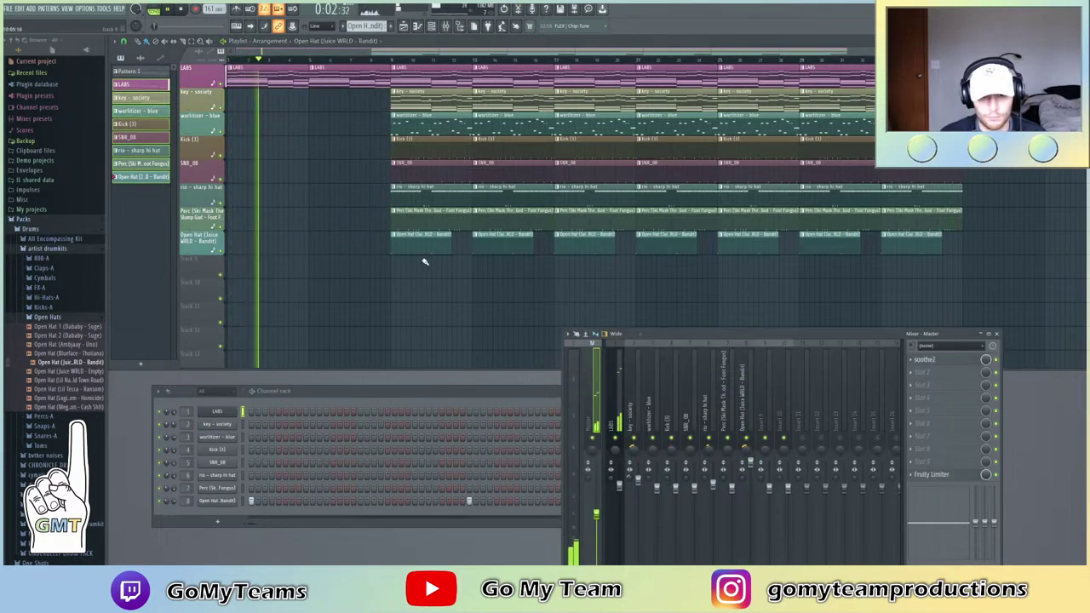
drag(423, 130, 549, 127)
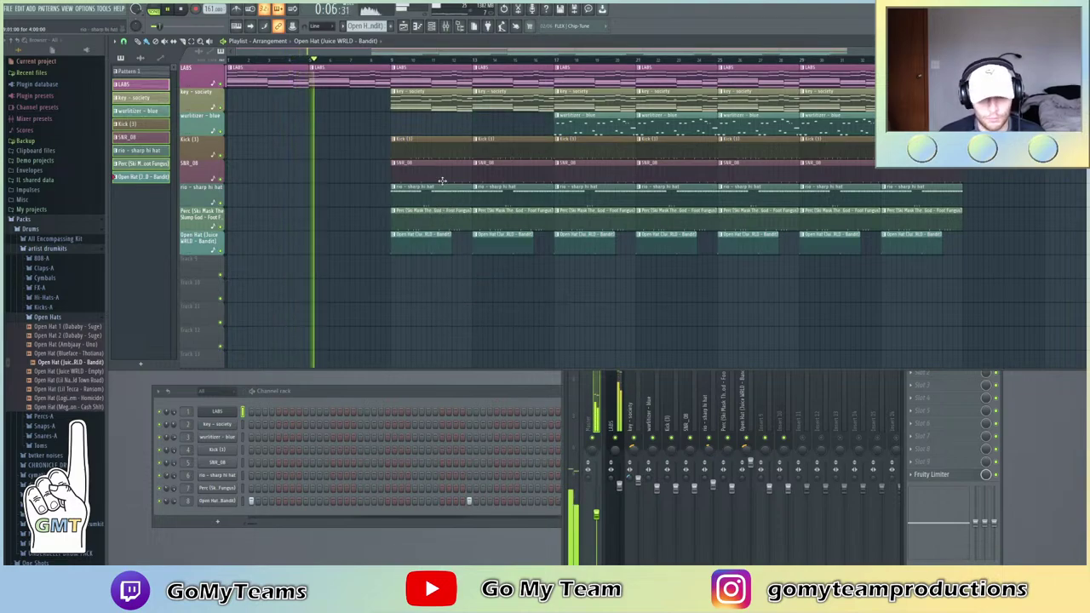
drag(421, 141, 426, 247)
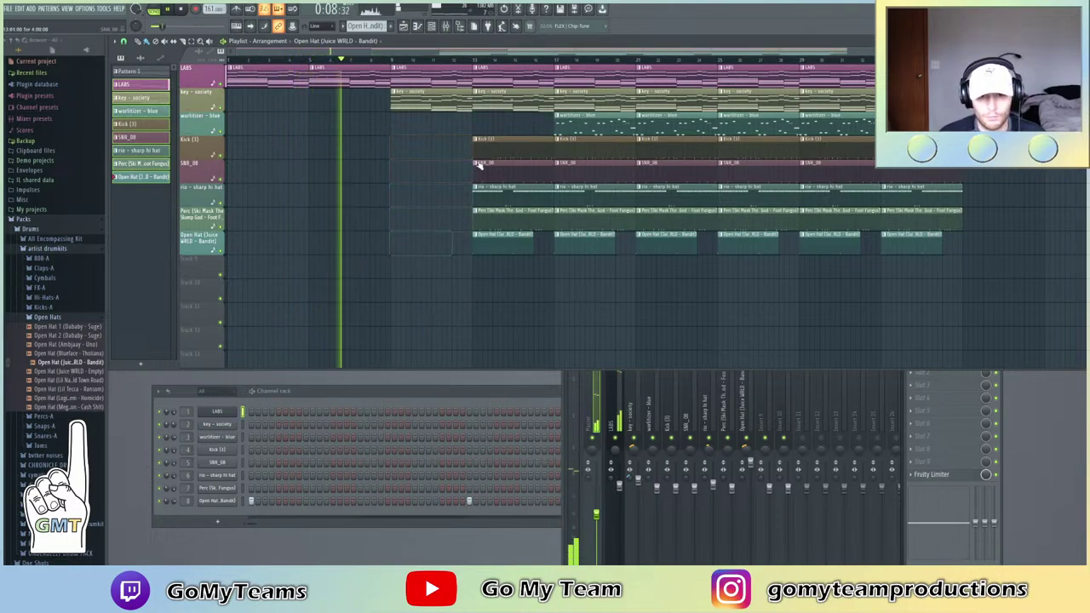
drag(481, 147, 485, 263)
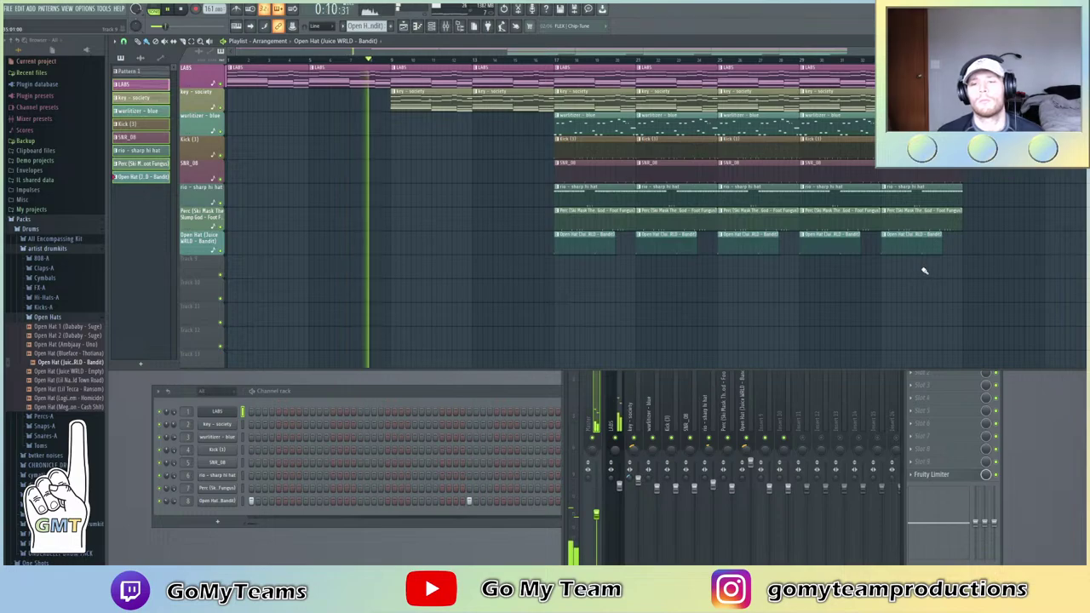
drag(925, 271, 919, 137)
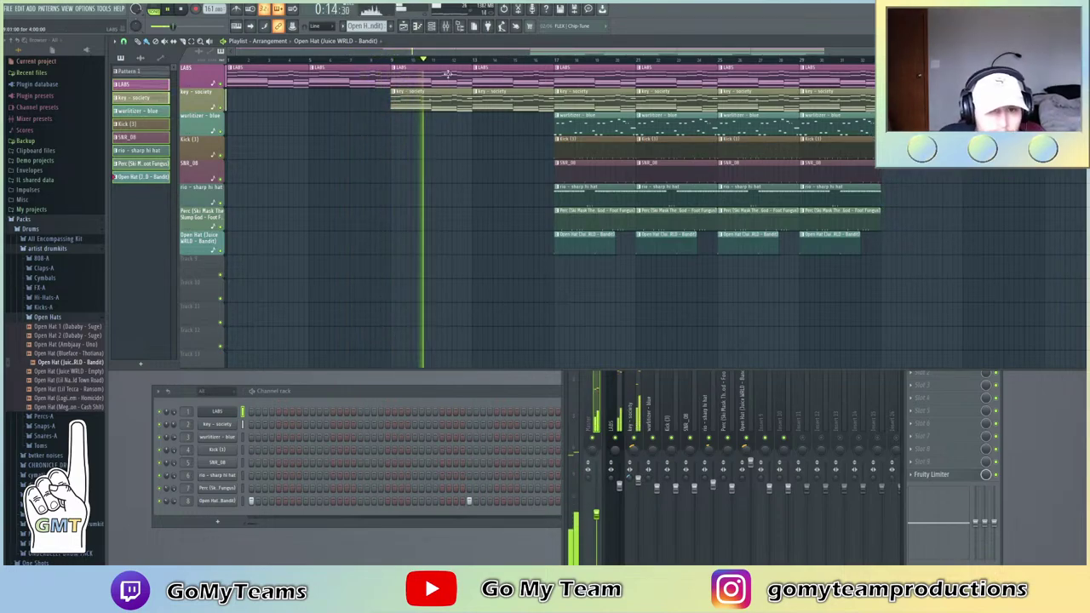
Trim the clips starting at bar 21 by one beat to leave a gap before bar 25
scroll(450, 73, down, 2)
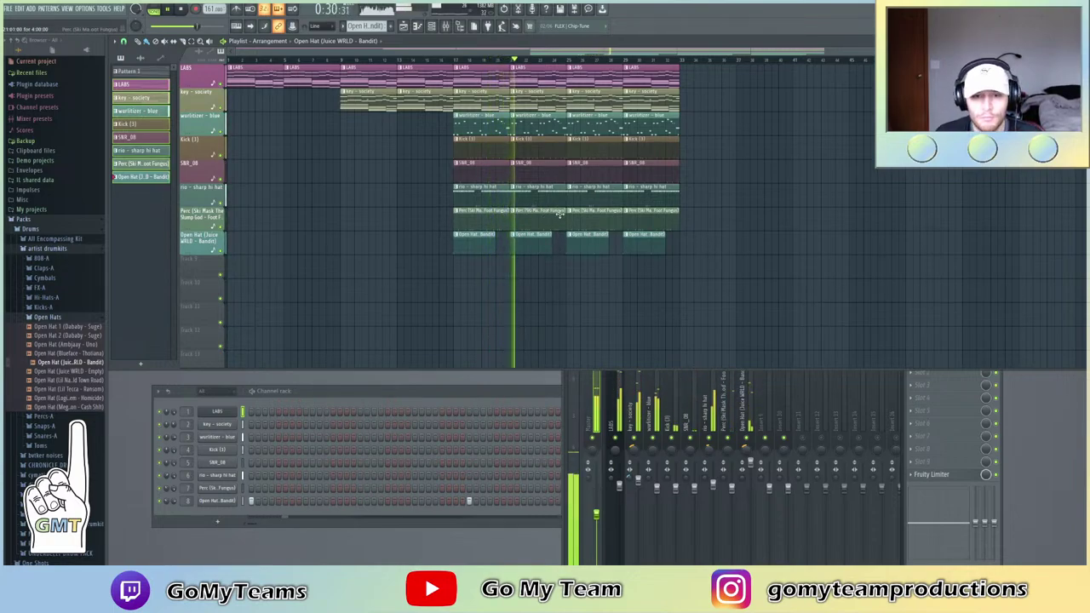
scroll(487, 61, up, 2)
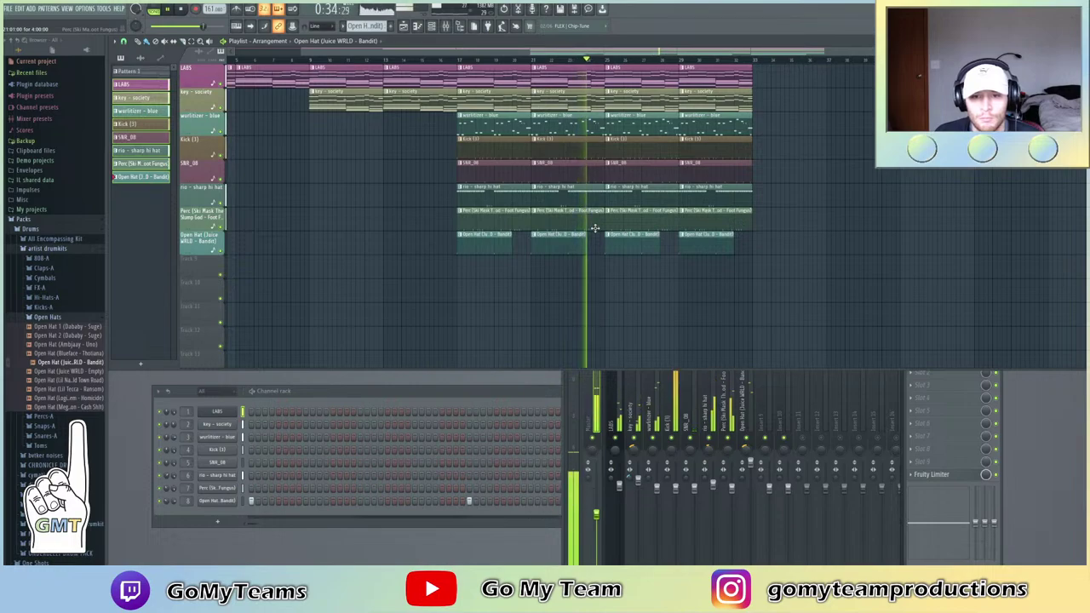
drag(595, 228, 588, 118)
key(space)
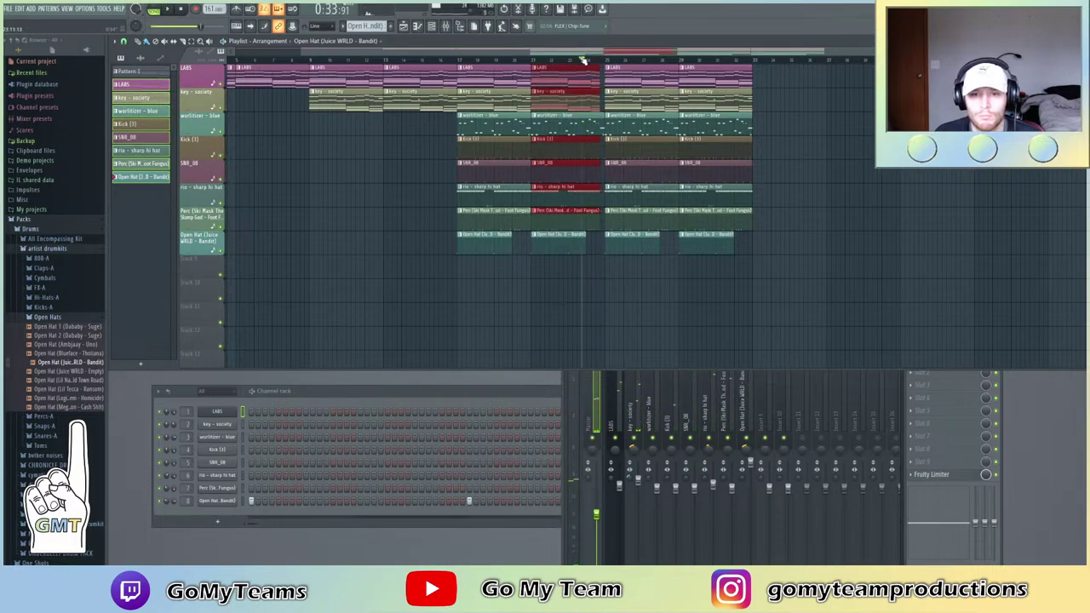
double_click(583, 60)
Play through the transition into bar 25 and undo the last clip edit
key(space)
scroll(584, 59, up, 2)
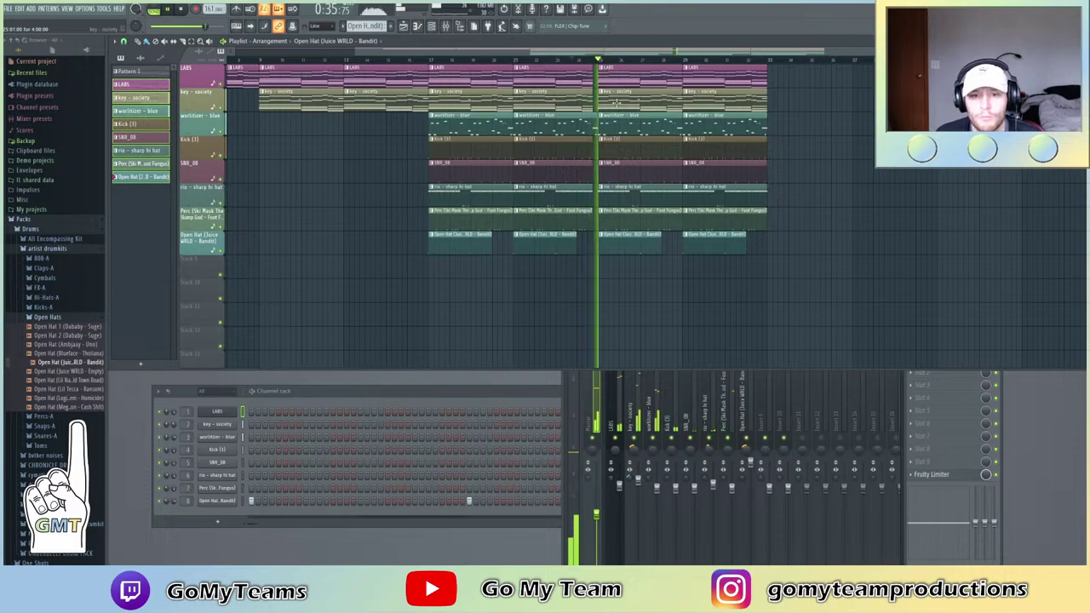
click(448, 61)
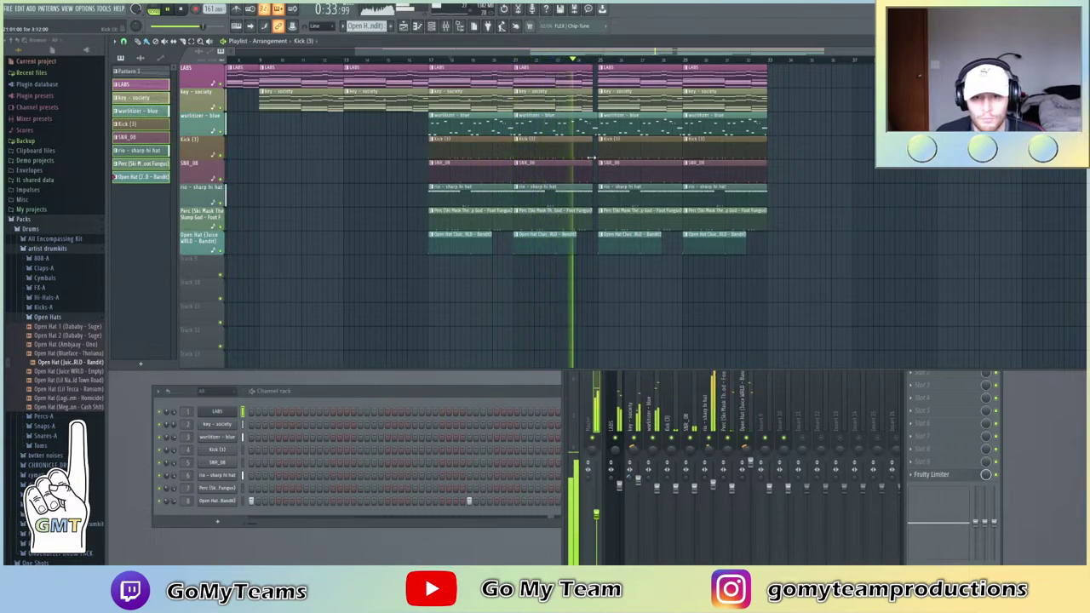
key(ctrl+z)
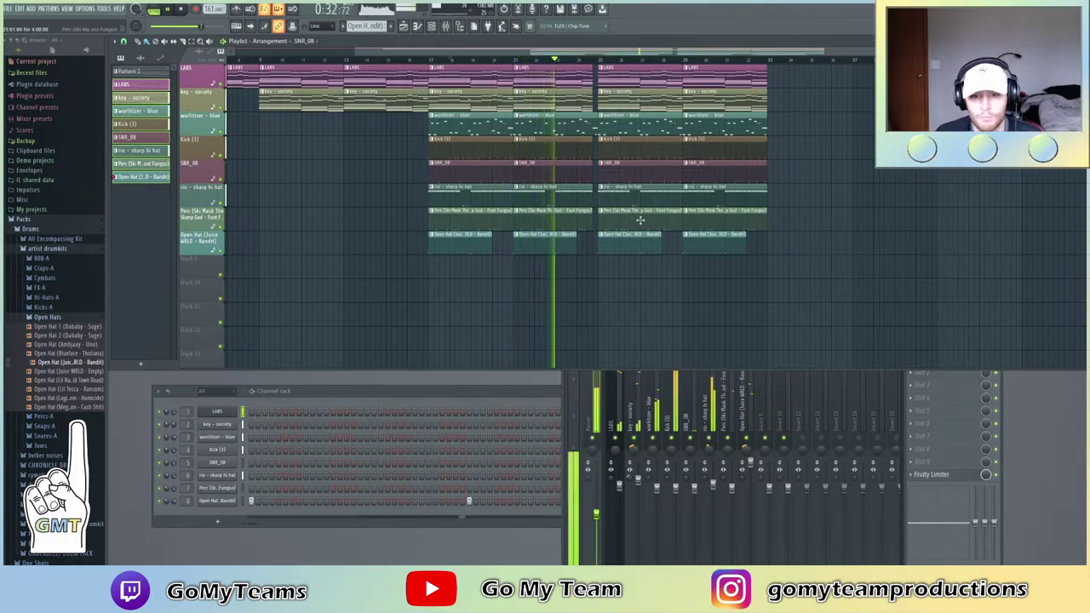
Try to shorten the key – society and wurlitzer – blue clips in the block starting at bar 25
scroll(724, 213, down, 2)
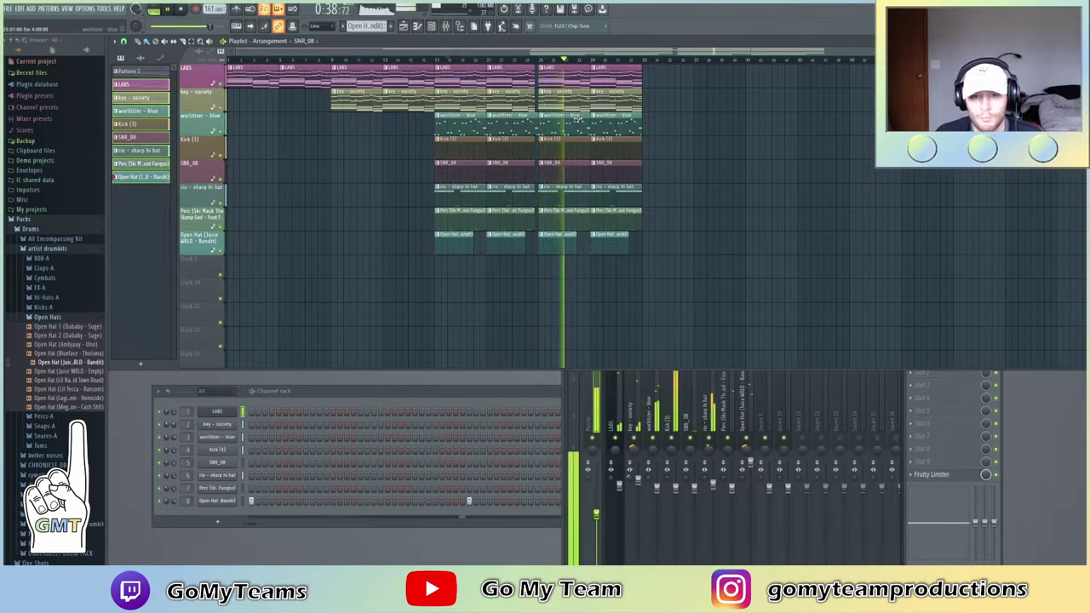
drag(576, 117, 581, 112)
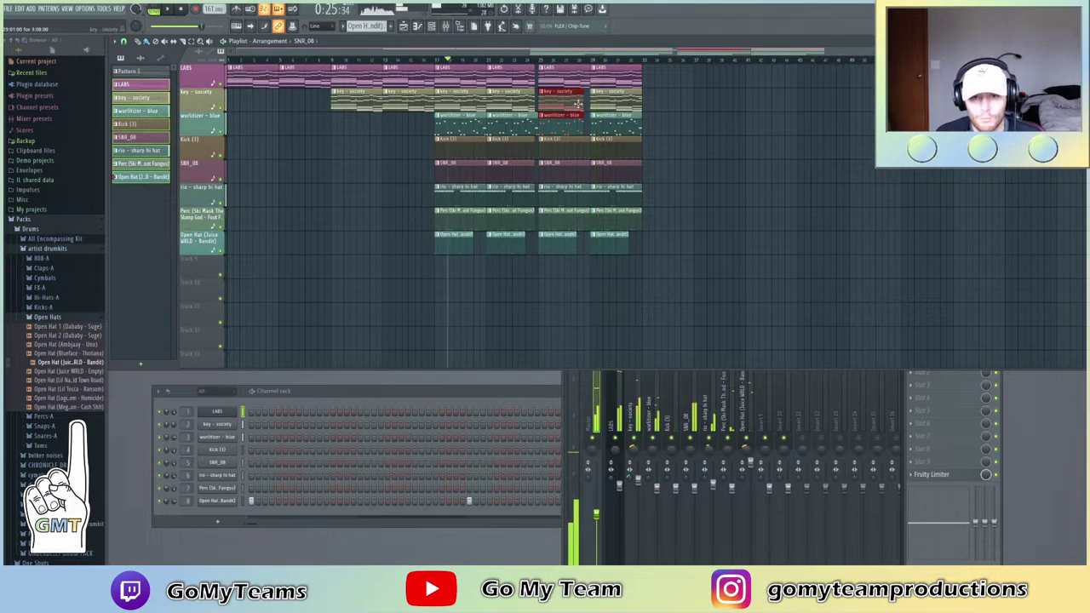
click(711, 143)
right_click(710, 143)
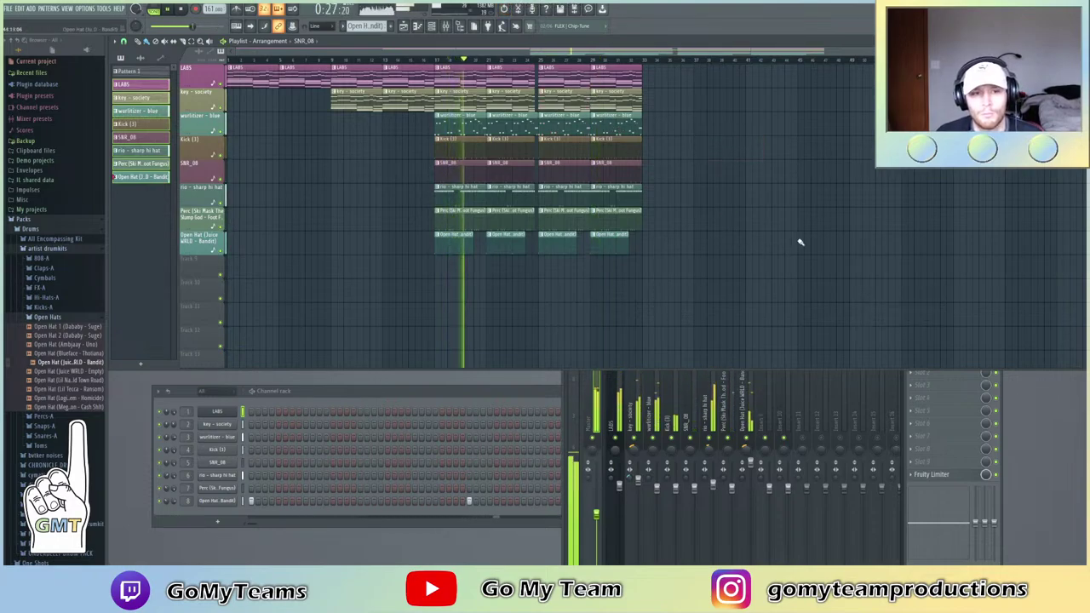
Extend the key – society clips across bars 33–48 and add LABS clips on bars 41–48
drag(668, 102, 567, 104)
key(ctrl+b)
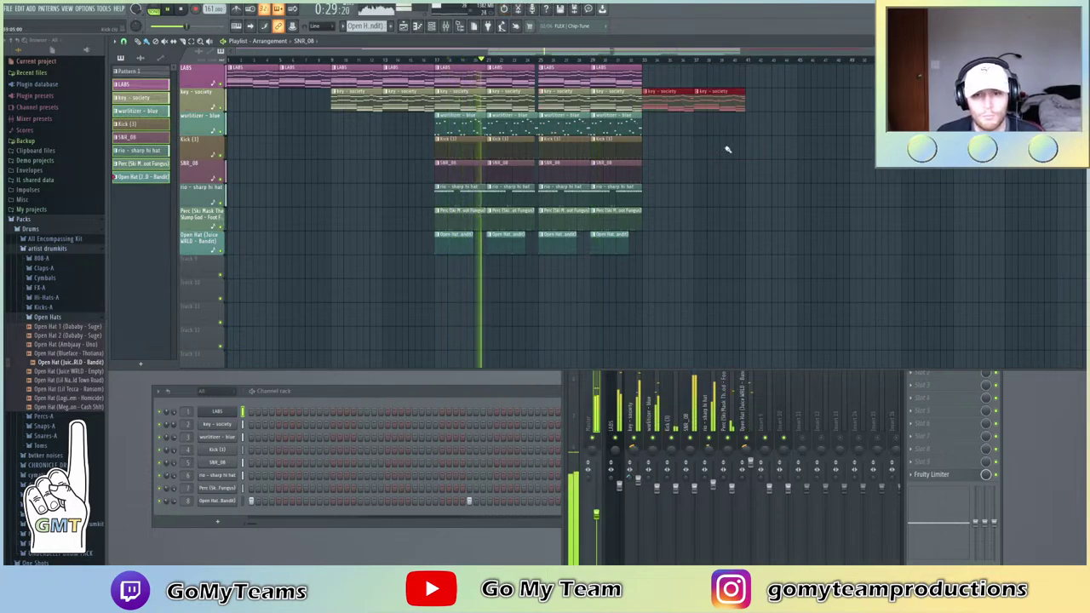
key(ctrl+b)
drag(669, 76, 759, 80)
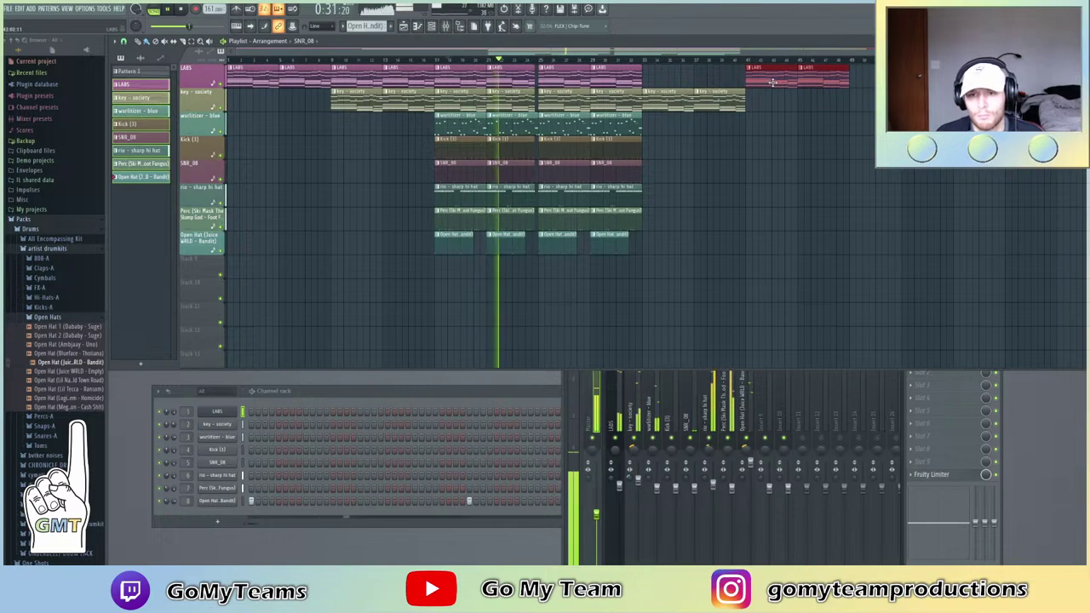
drag(769, 125, 697, 120)
Copy the full section of all tracks from bars 17–32 to bars 49–64
drag(630, 281, 436, 61)
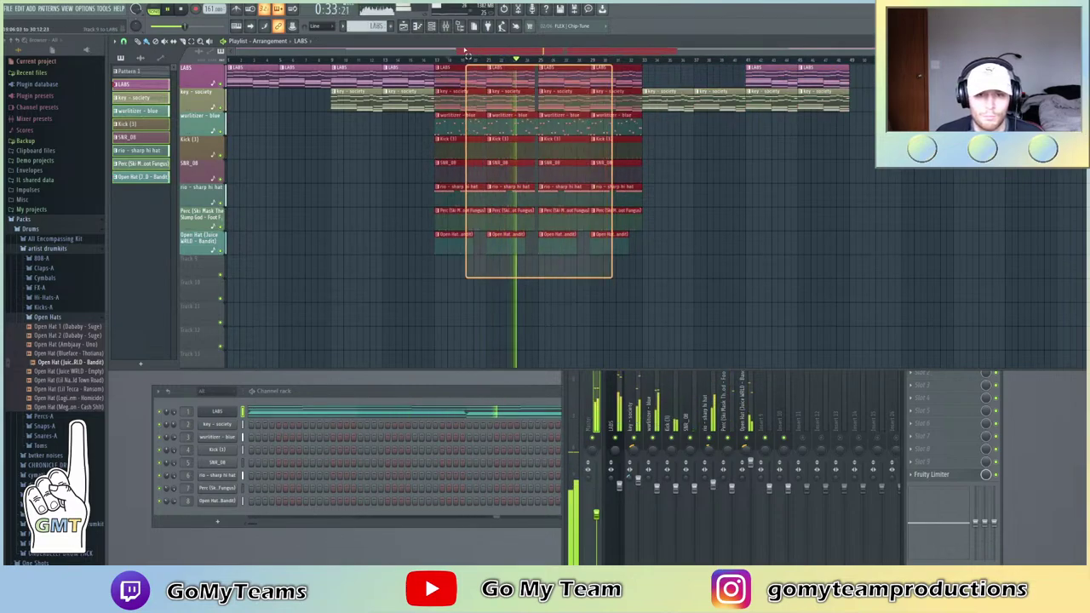
key(ctrl+b)
drag(717, 98, 925, 98)
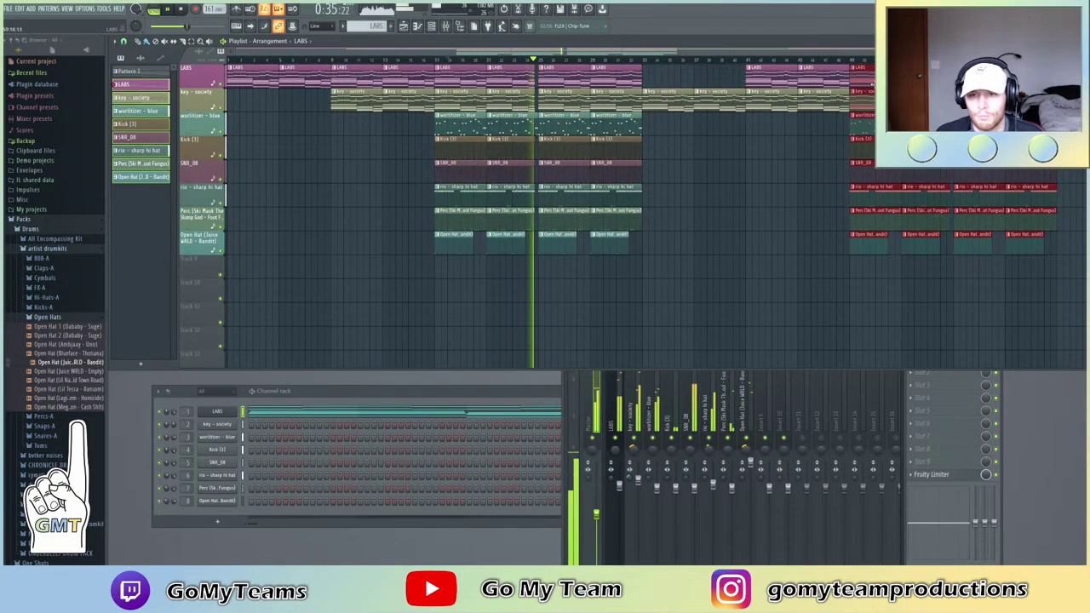
scroll(786, 53, down, 5)
click(707, 216)
key(ctrl+z)
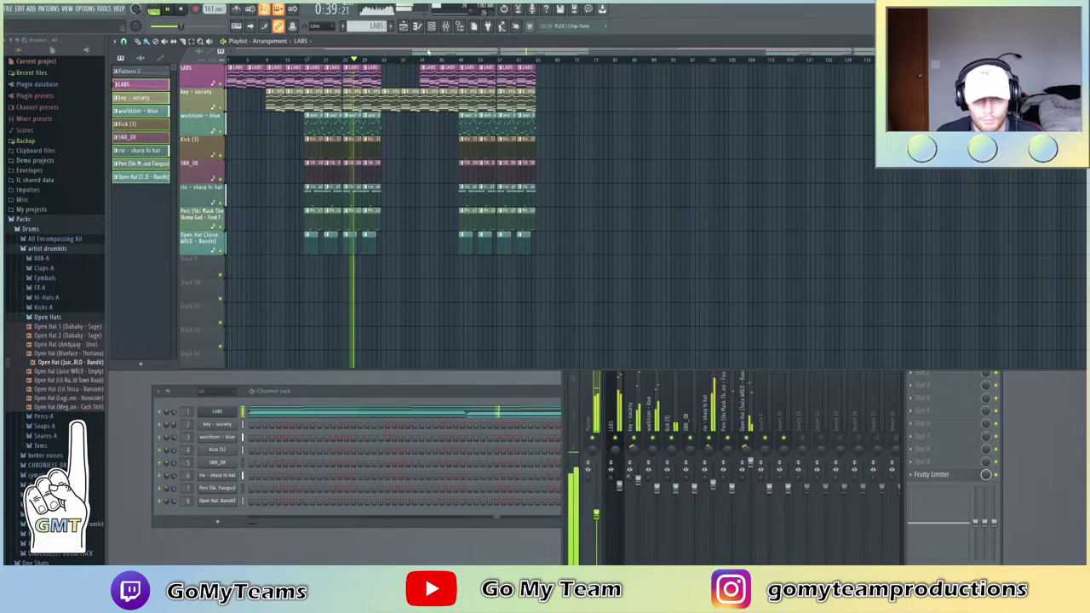
Duplicate the final LABS clips past bar 64 as an outro
scroll(427, 53, up, 1)
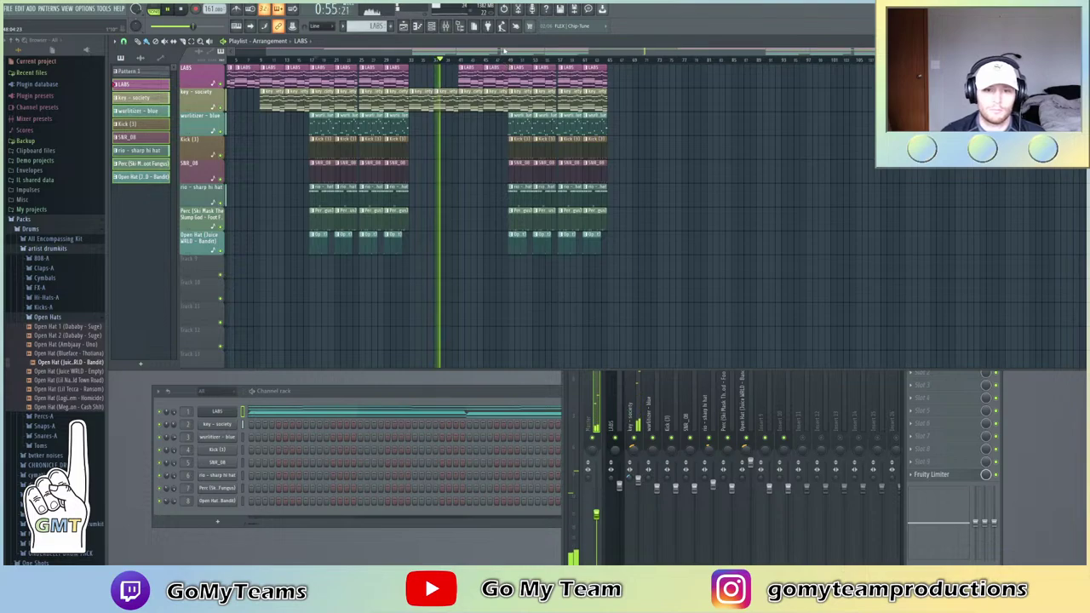
scroll(503, 51, up, 3)
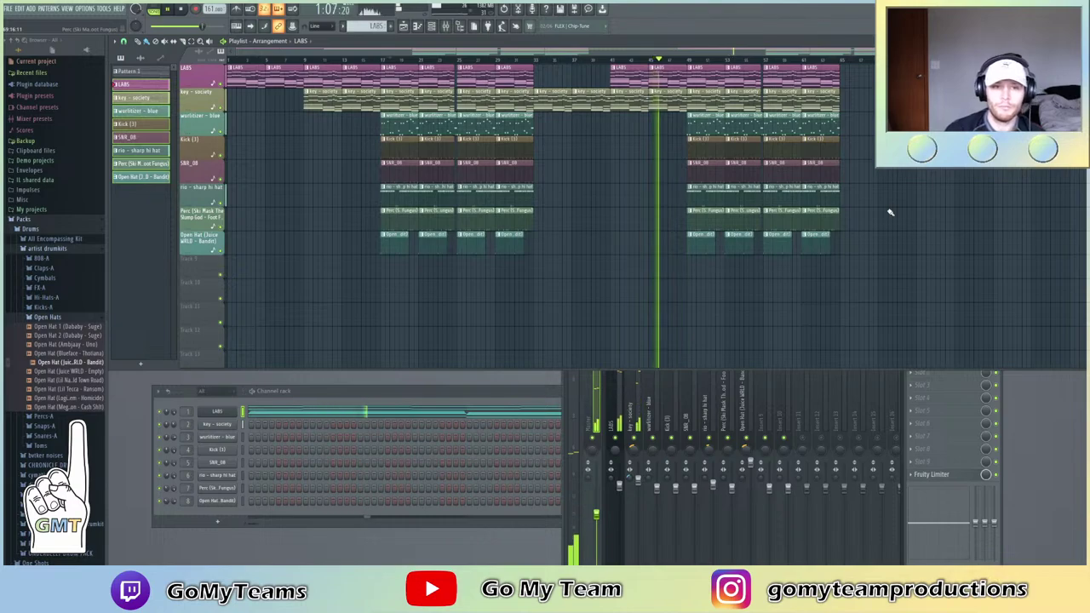
drag(849, 81, 792, 74)
key(ctrl+b)
click(934, 262)
right_click(939, 266)
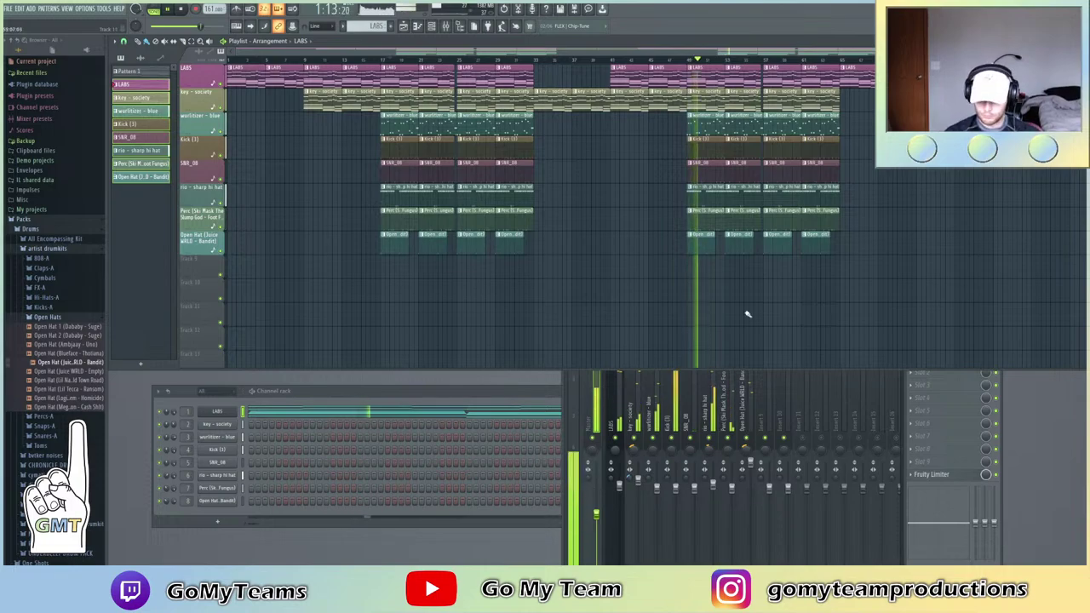
Slice the clips at bar 19 and trim the first part to leave about a half-bar gap before bar 19
click(653, 410)
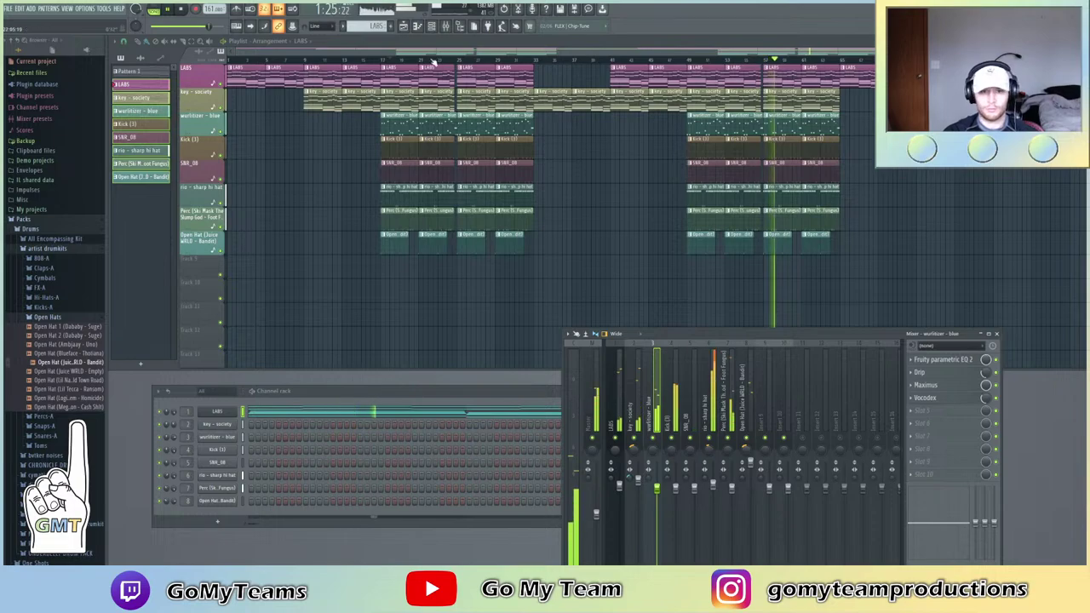
drag(416, 51, 481, 65)
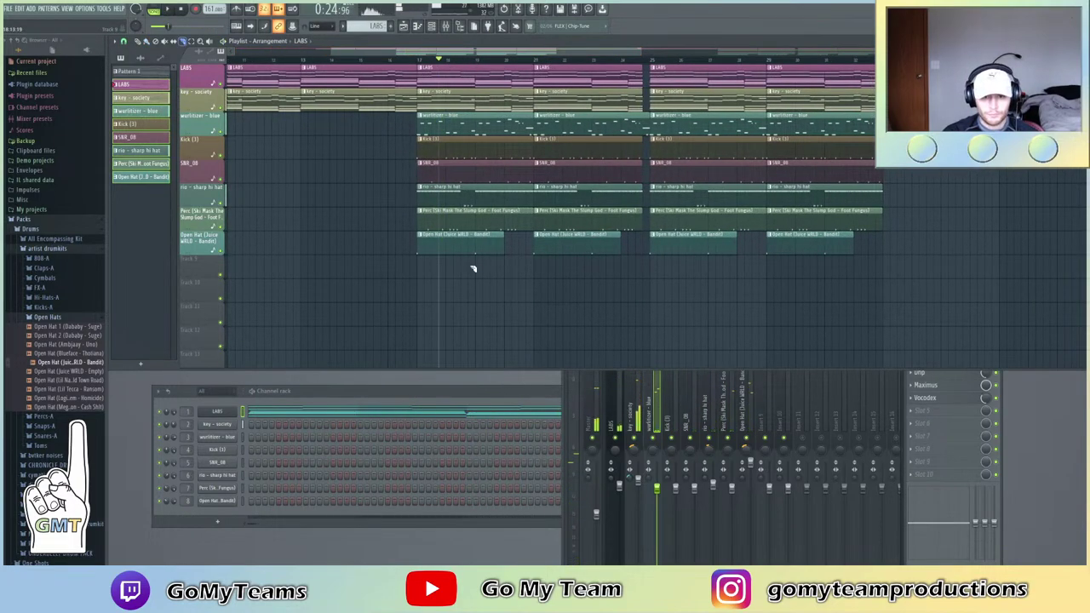
drag(452, 300, 466, 79)
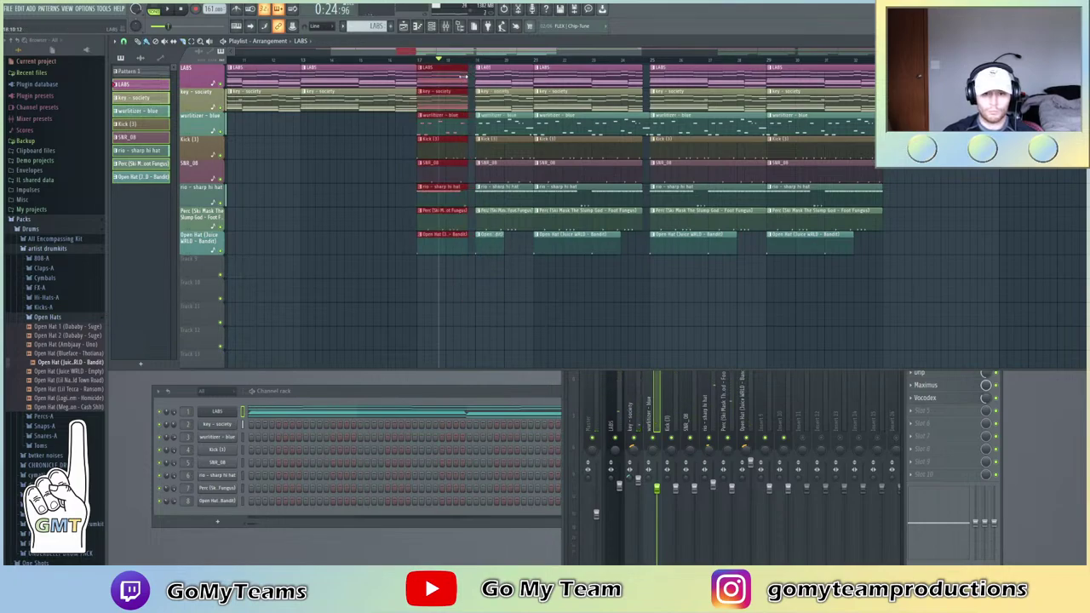
click(466, 147)
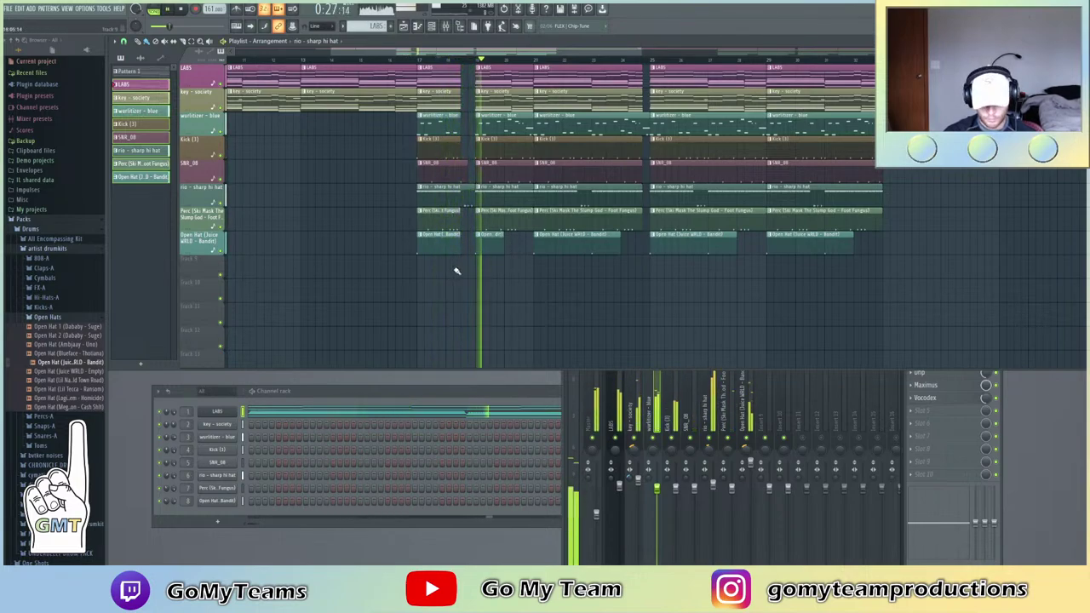
Audition the break before bar 19 and remove the perc and open hat clips from the short section on bars 17–18
click(391, 63)
scroll(400, 62, down, 2)
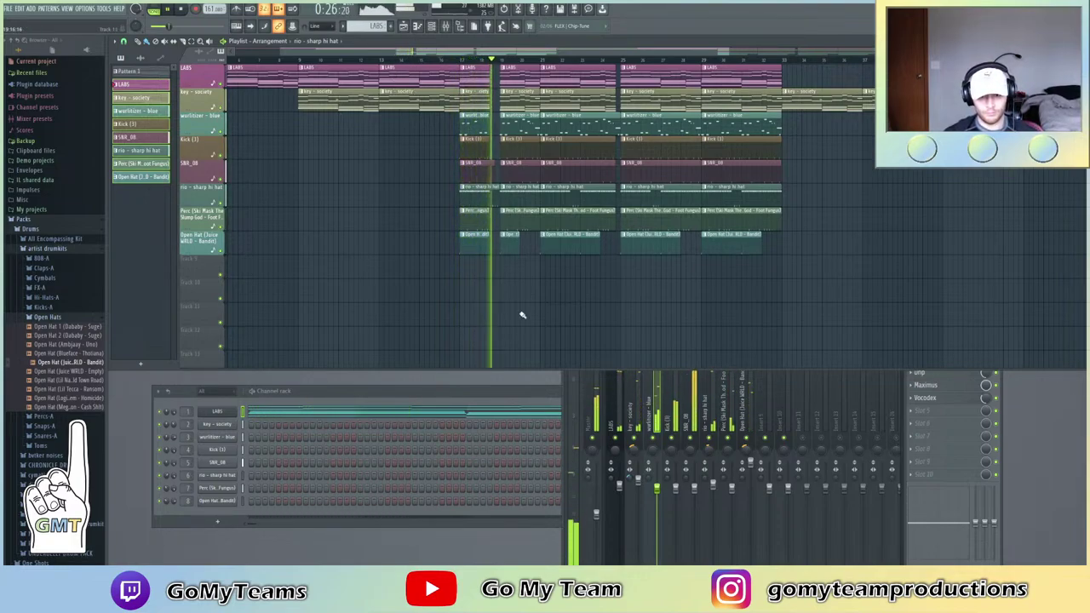
click(424, 61)
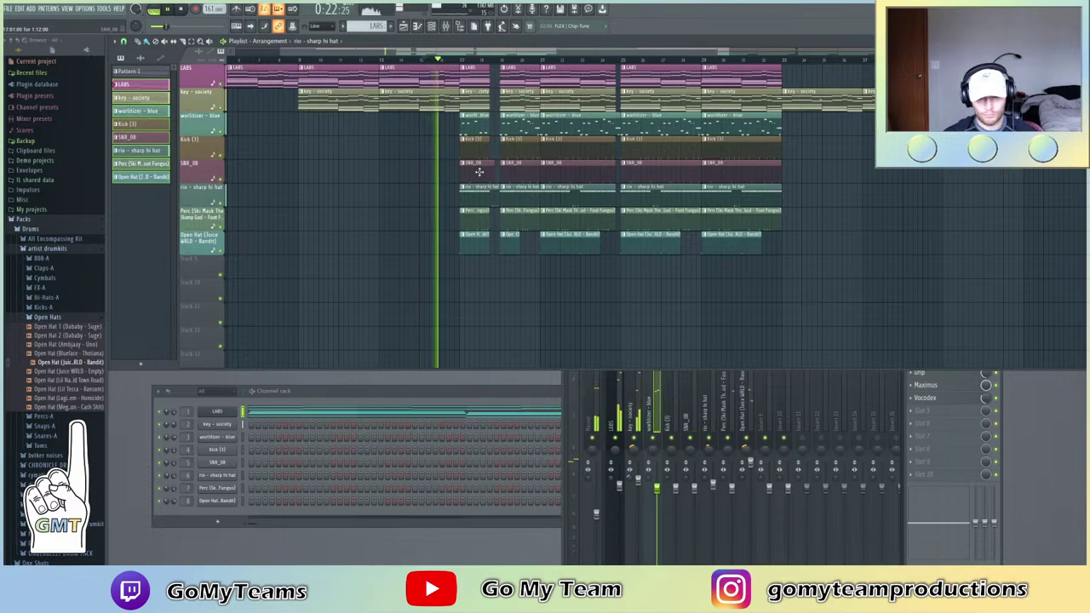
key(space)
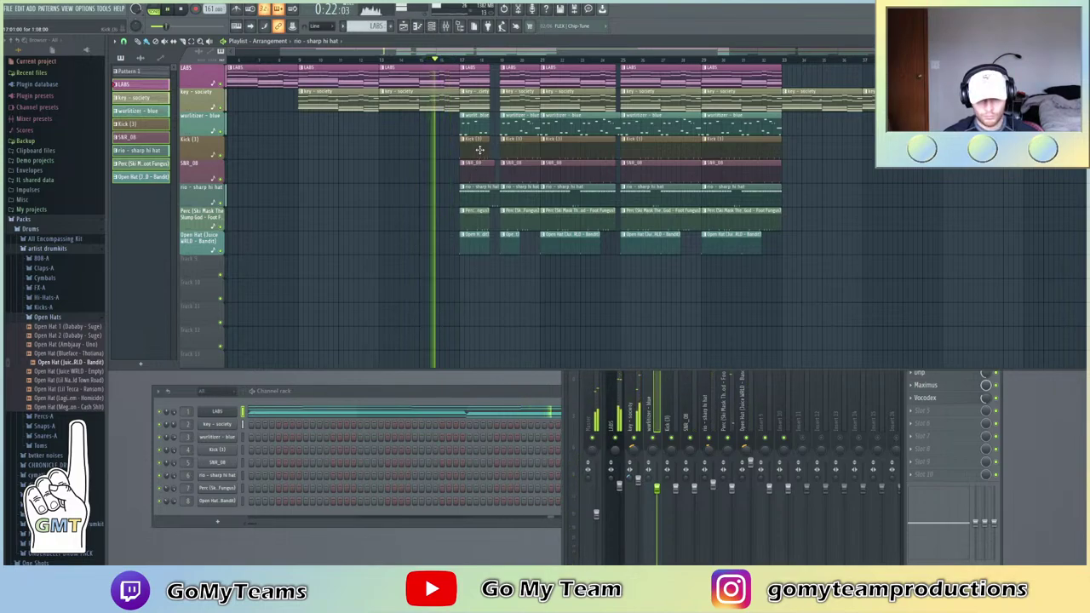
right_click(477, 243)
right_click(478, 221)
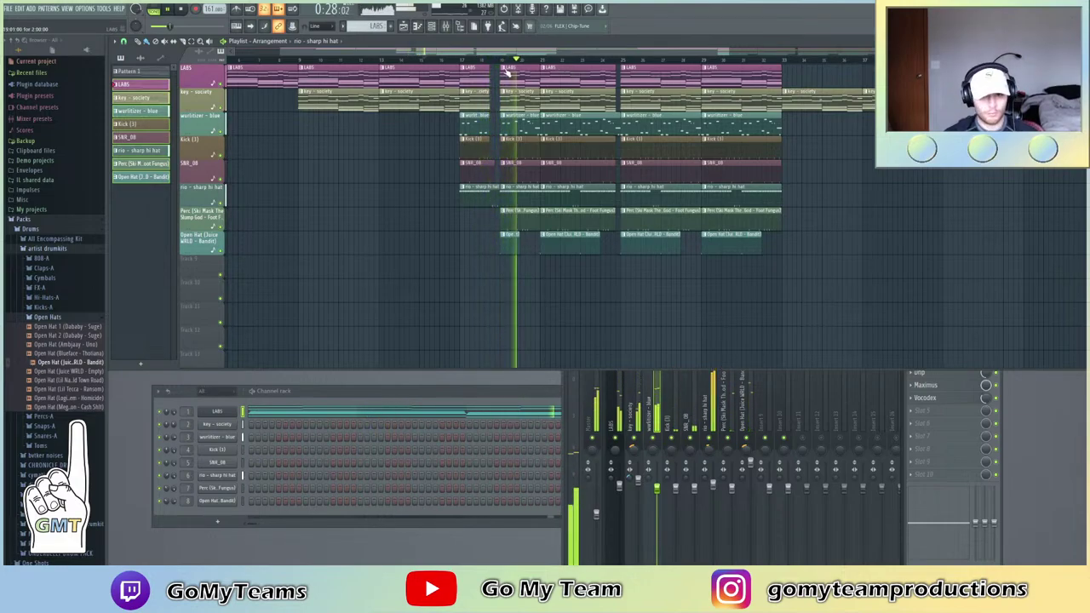
Clear the original clips on bars 49–52 at the start of the second full section, keeping the LABS and key clips before bar 49
scroll(590, 82, down, 3)
scroll(647, 258, up, 2)
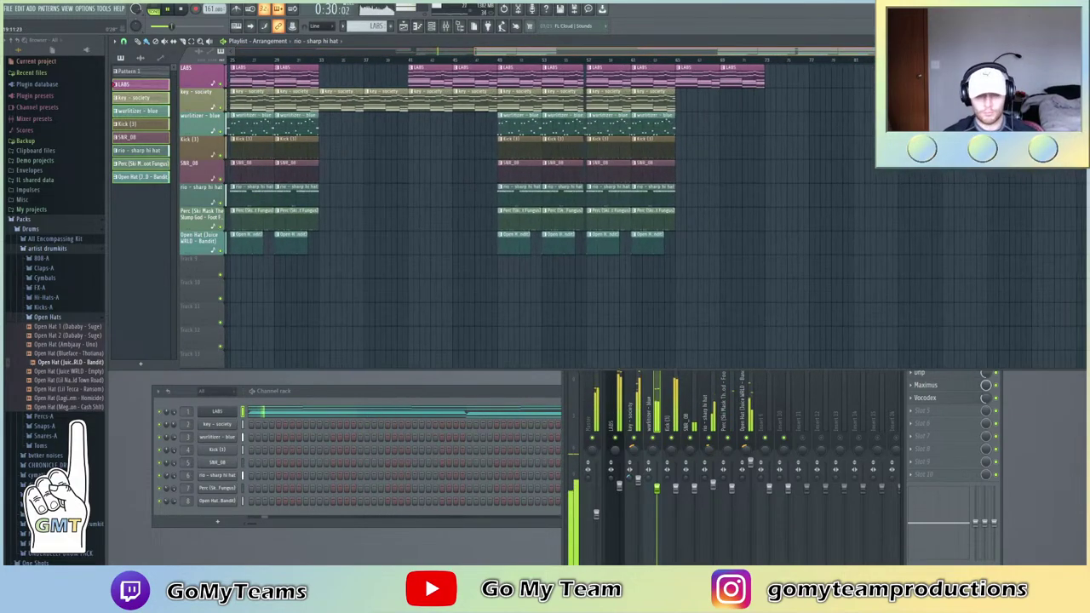
right_click(646, 246)
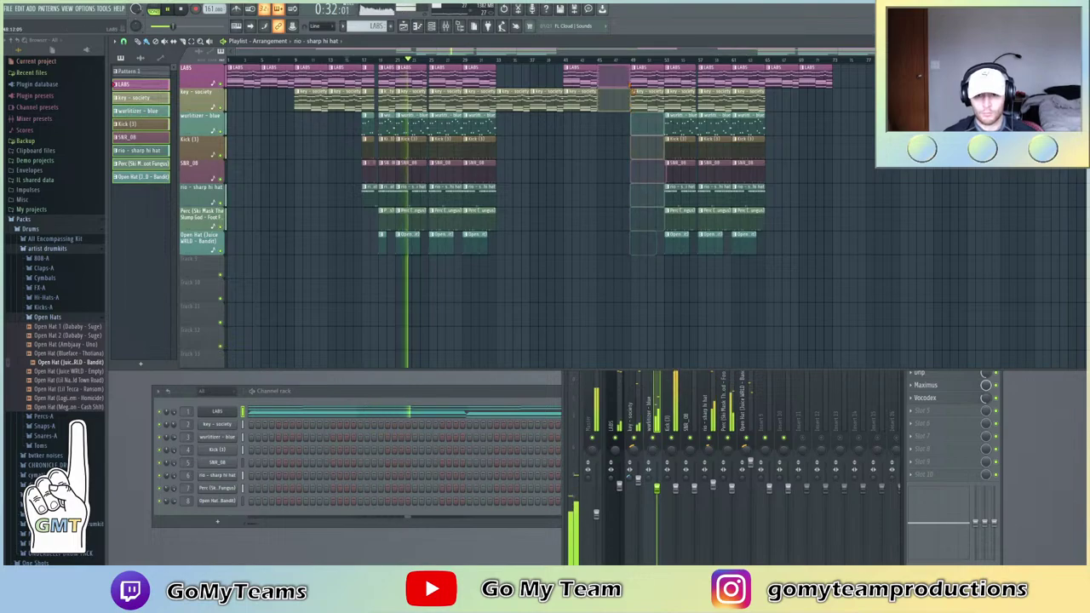
key(ctrl+z)
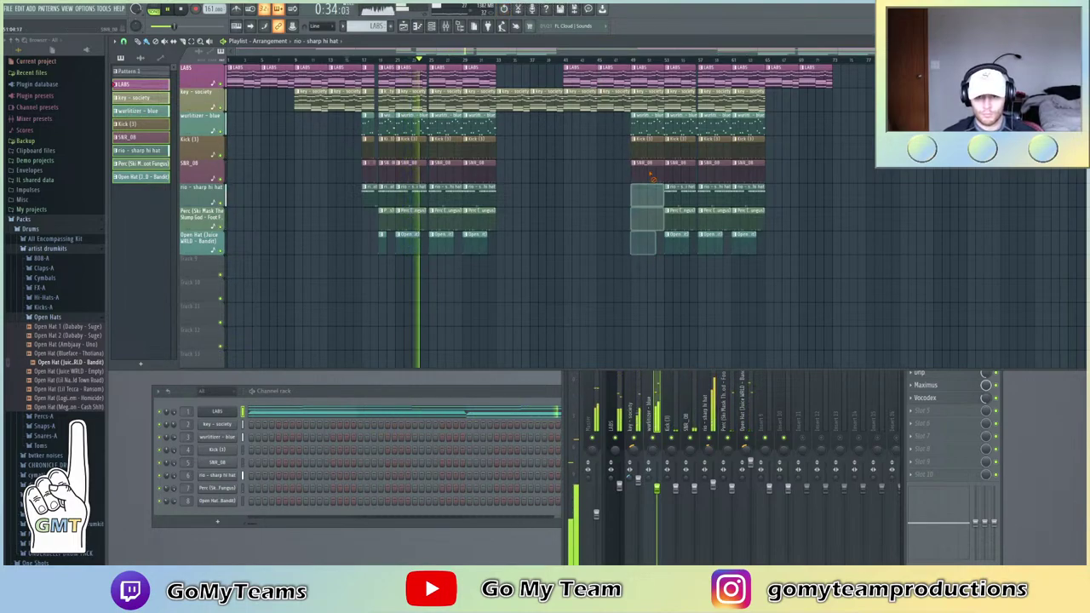
right_click(654, 257)
Copy the clips of all tracks from bars 17–20, including the break before bar 19, to bar 49
drag(382, 228, 546, 121)
scroll(655, 65, up, 3)
scroll(703, 64, up, 4)
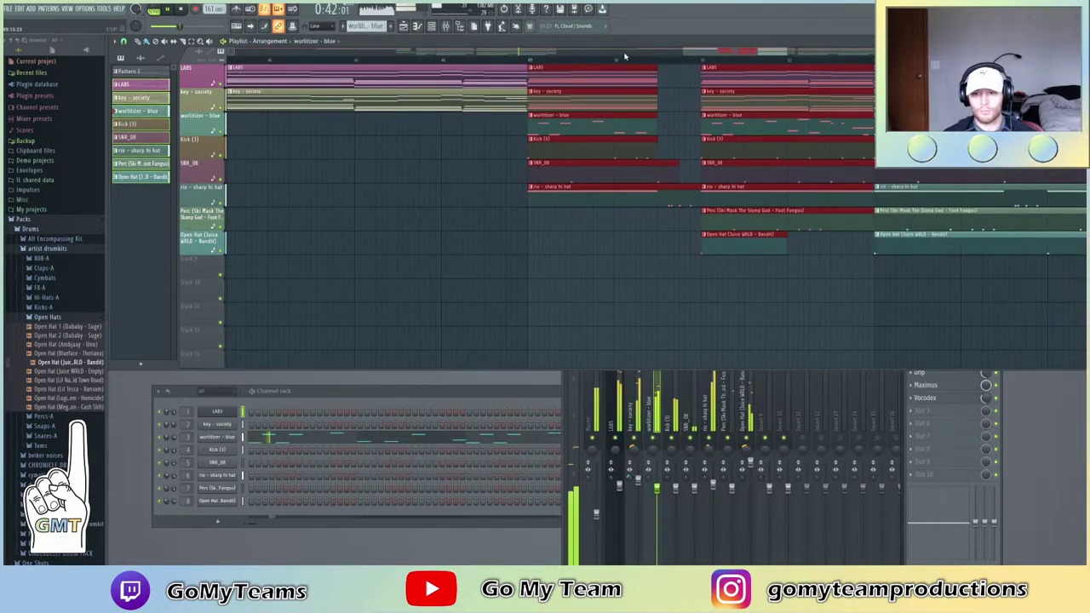
click(879, 347)
right_click(881, 349)
click(856, 171)
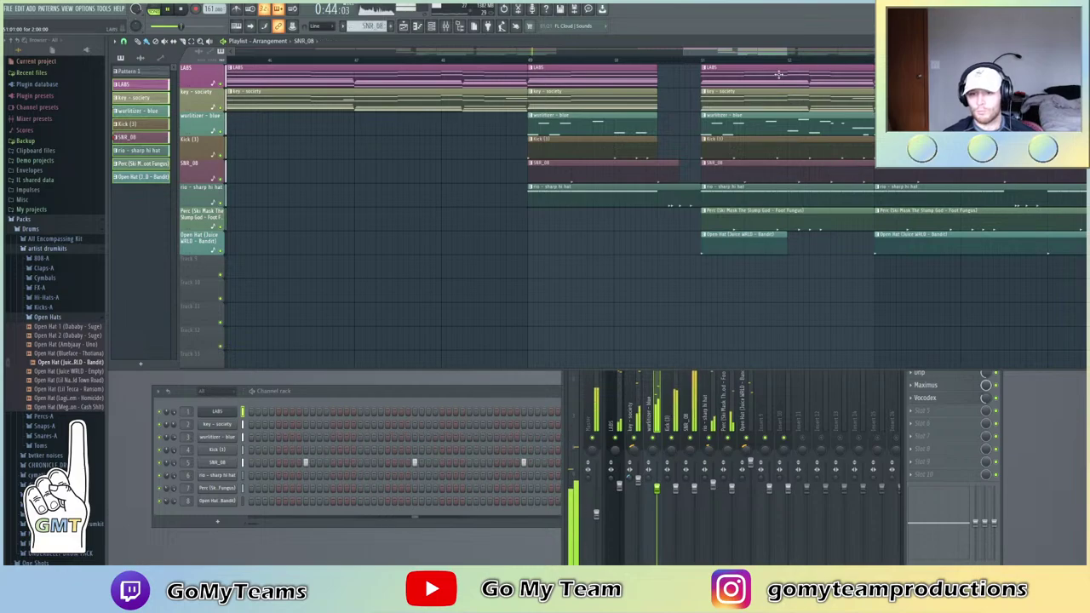
Shorten the end of the wurlitzer – blue clip in the gap just before bar 57
scroll(774, 59, down, 4)
scroll(758, 59, up, 5)
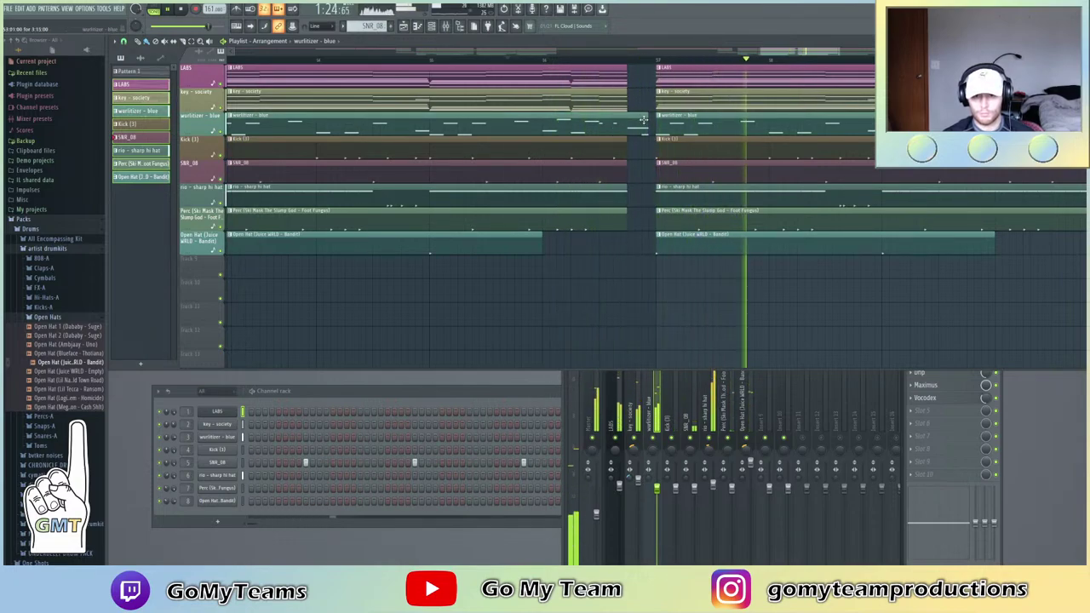
drag(647, 125, 643, 126)
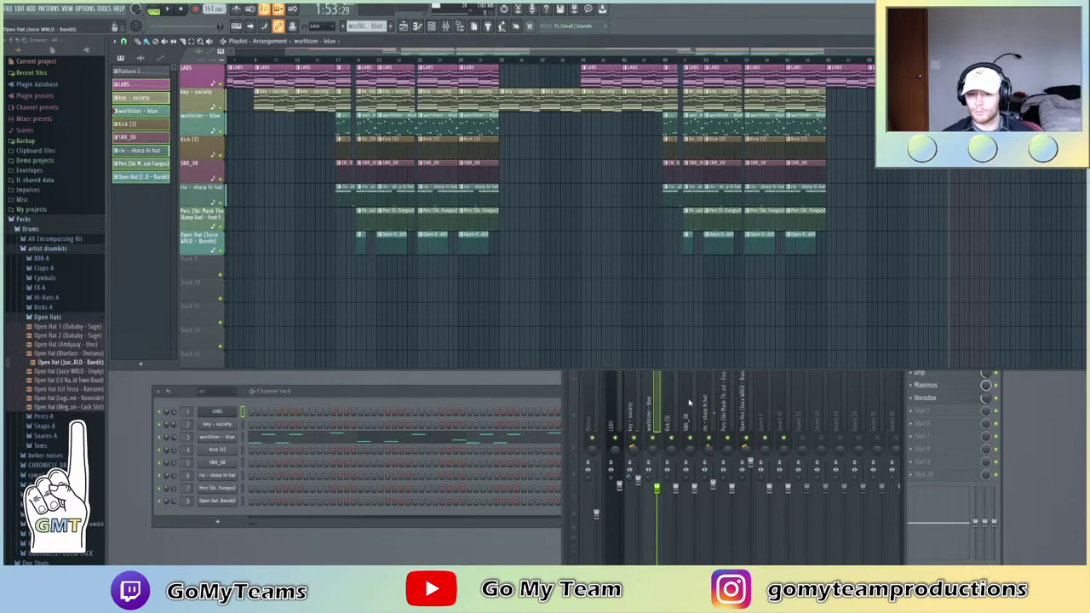
Render the Master mixer track to an audio file
click(594, 426)
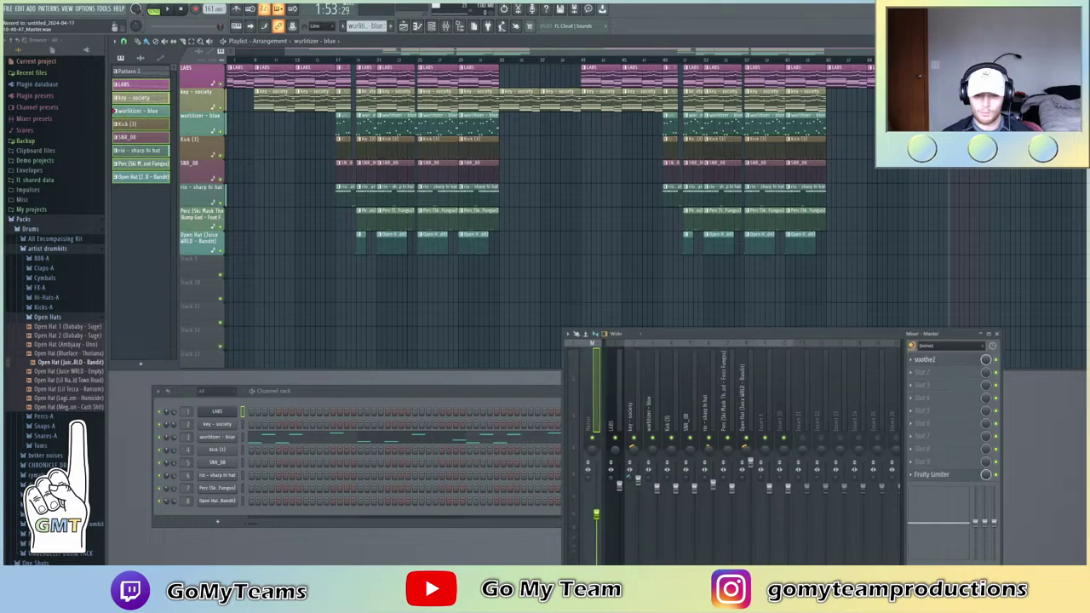
key(alt+r)
click(613, 377)
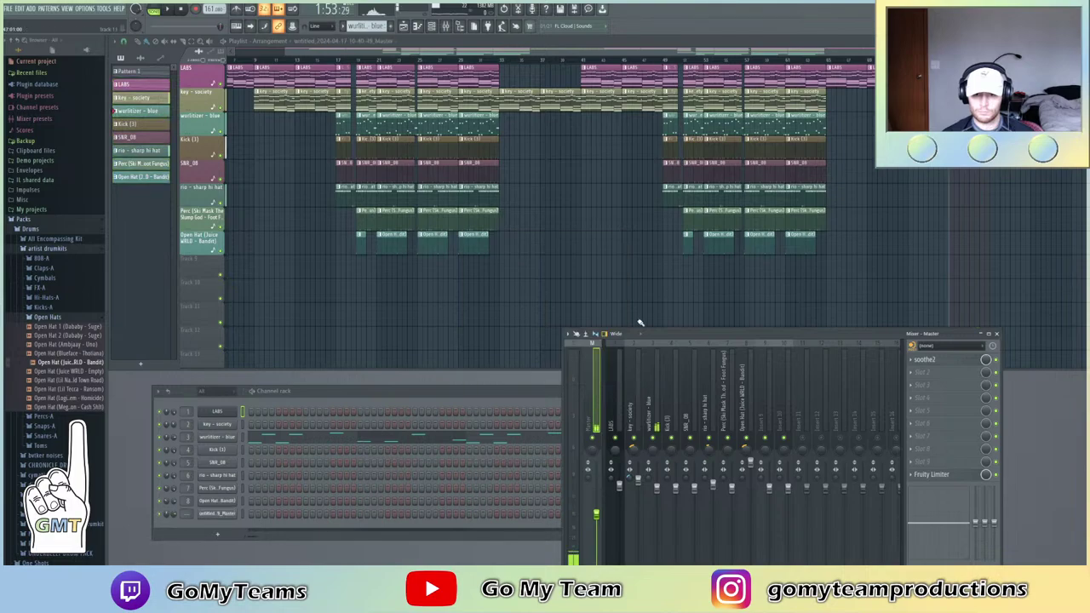
Place the rendered Master audio clip on Track 10 at bar 25 and reverse it in its sampler settings
right_click(967, 124)
drag(466, 320, 425, 284)
double_click(424, 284)
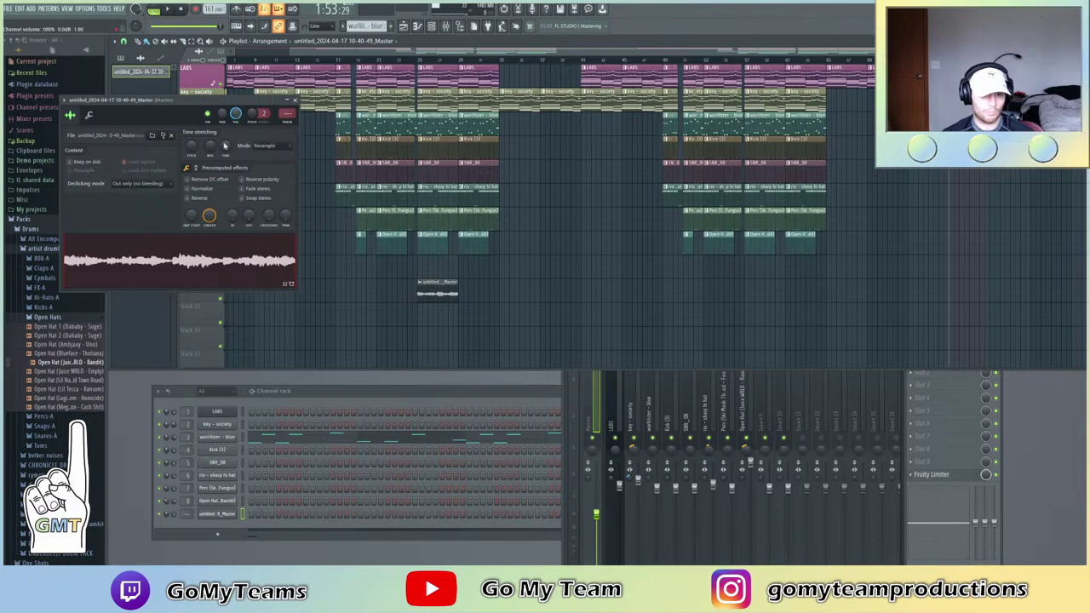
click(188, 196)
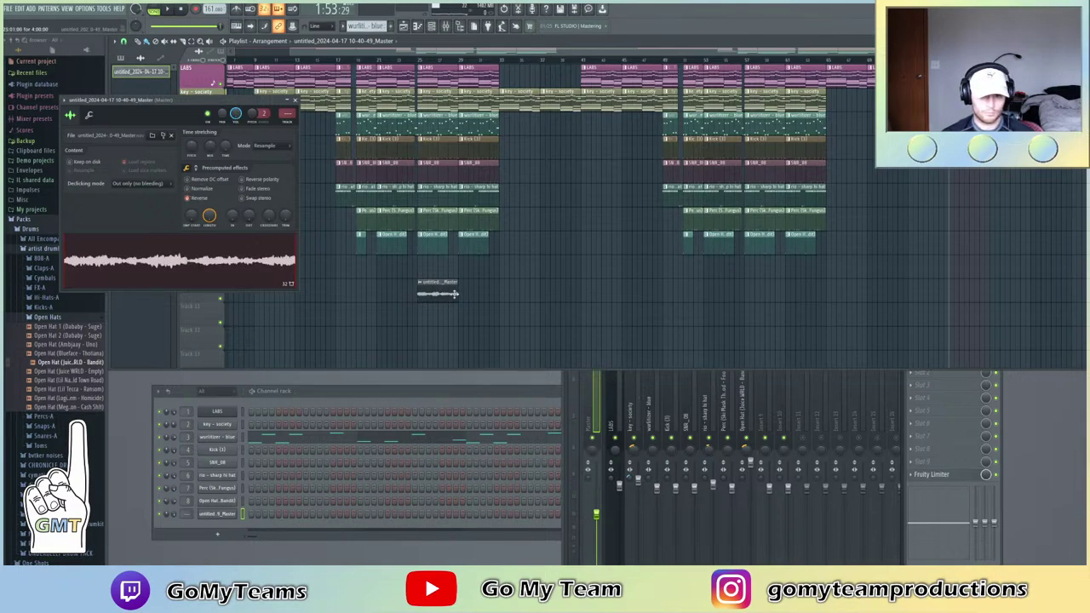
Remove the wurlitzer clips on bars 25–32, audition the reversed audio in that section, and close its sampler settings
click(413, 58)
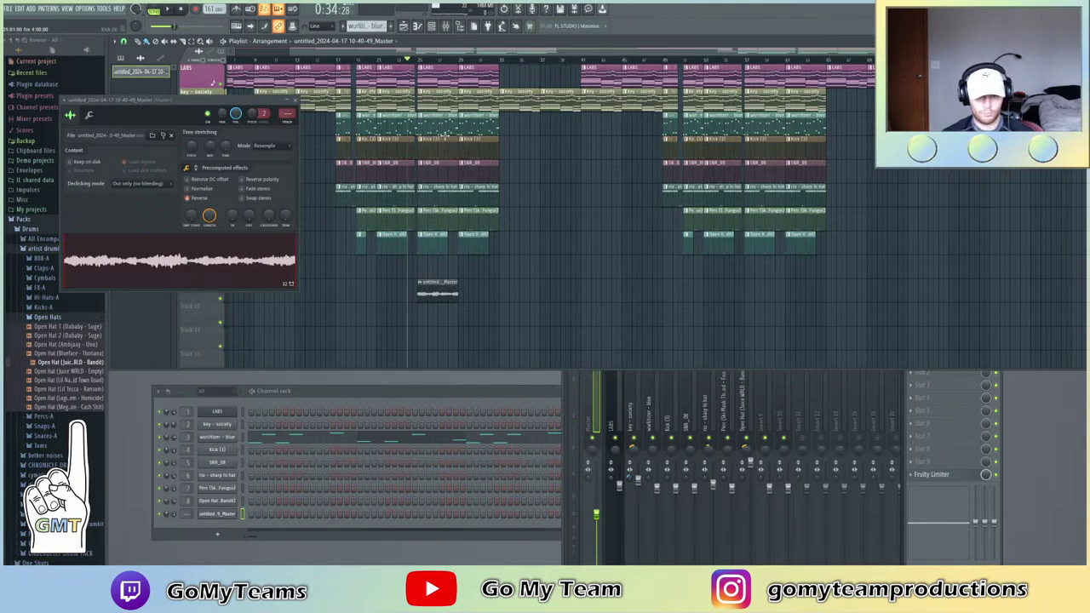
key(space)
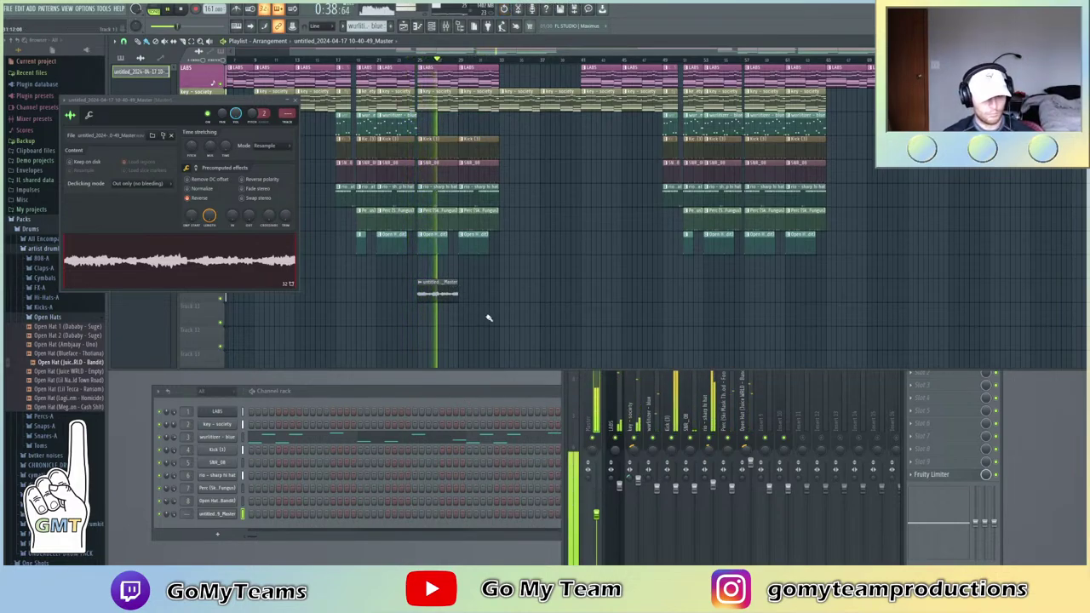
key(space)
click(295, 101)
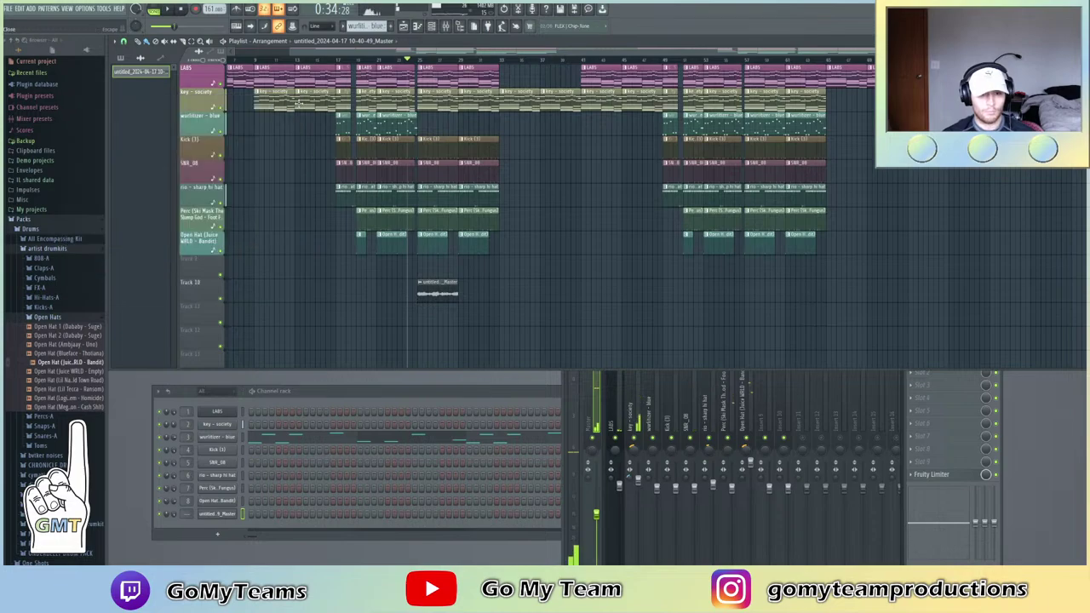
scroll(390, 59, up, 5)
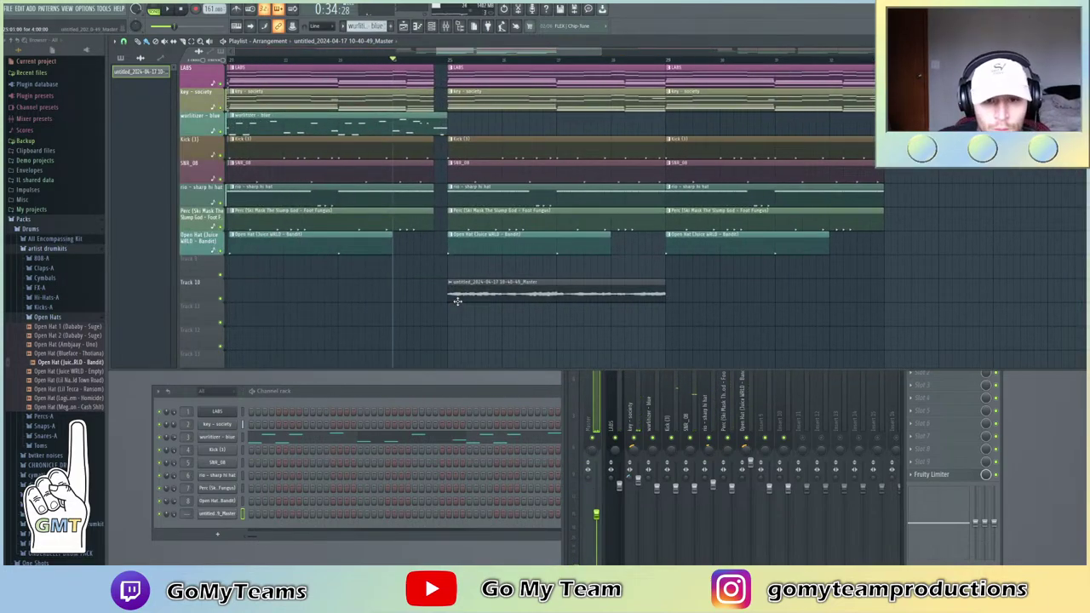
Move the audio slices from the end of Track 10 one by one onto Track 11, placing them end to end in reverse order
scroll(364, 61, down, 2)
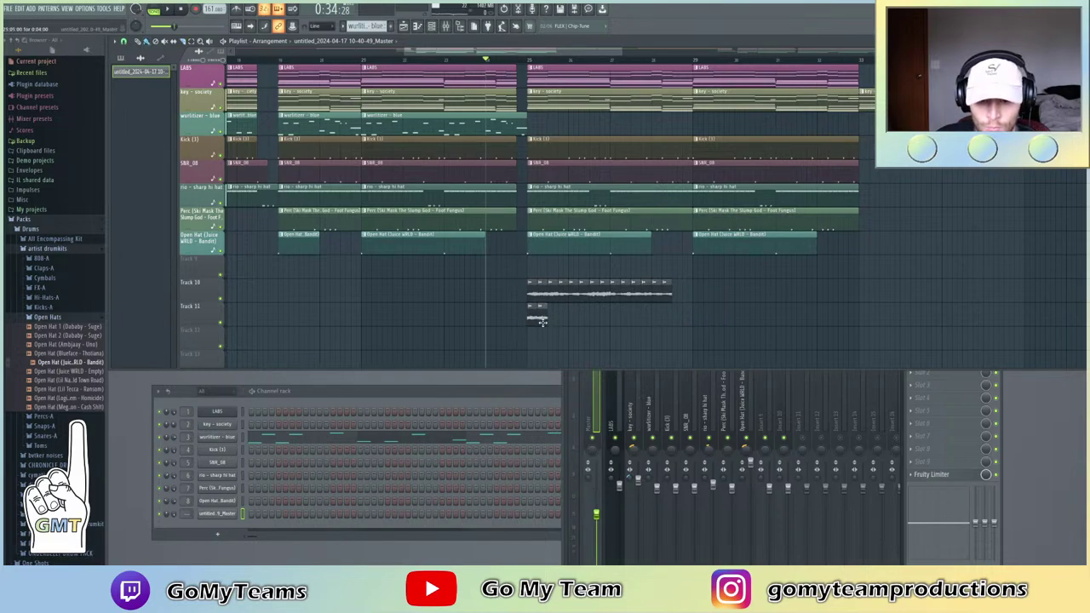
drag(664, 288, 564, 318)
drag(647, 292, 619, 295)
drag(587, 320, 597, 293)
drag(608, 318, 586, 293)
drag(619, 319, 640, 326)
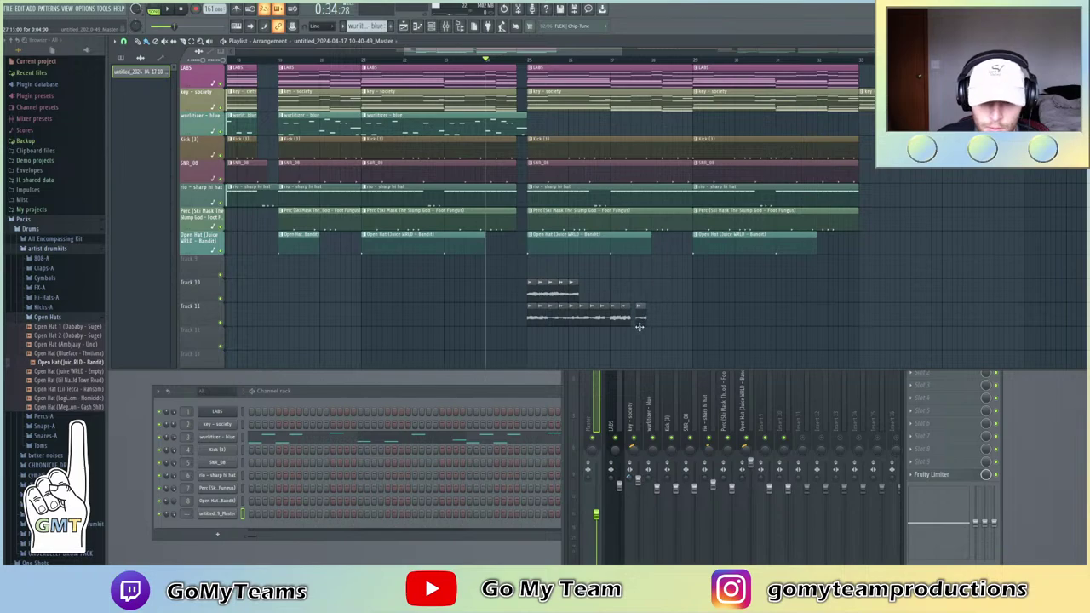
drag(572, 292, 564, 293)
drag(640, 319, 659, 325)
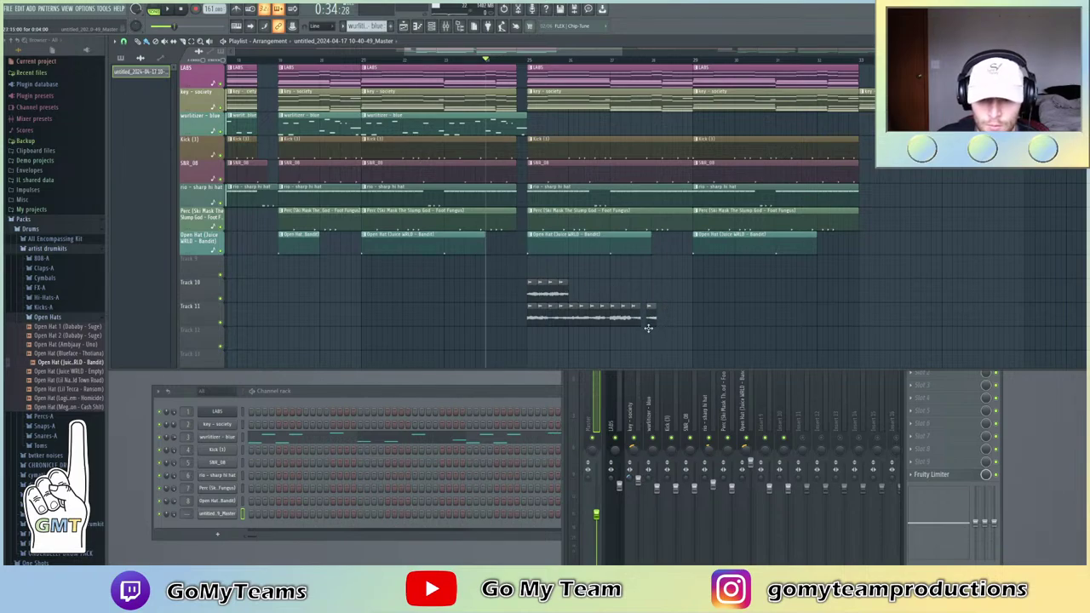
drag(563, 293, 558, 293)
drag(651, 318, 667, 324)
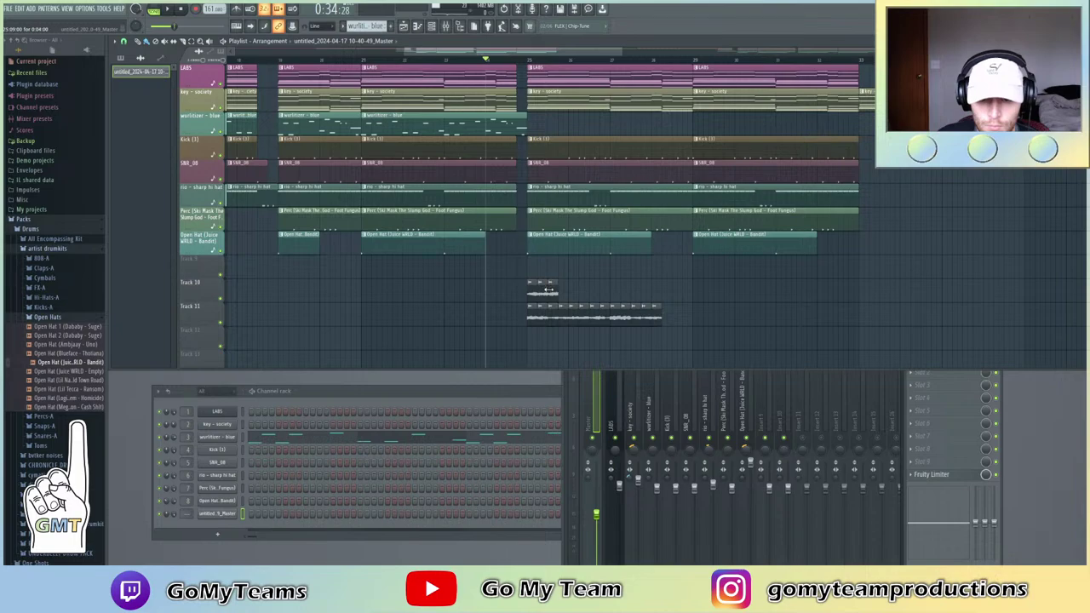
drag(561, 292, 548, 293)
drag(659, 318, 663, 318)
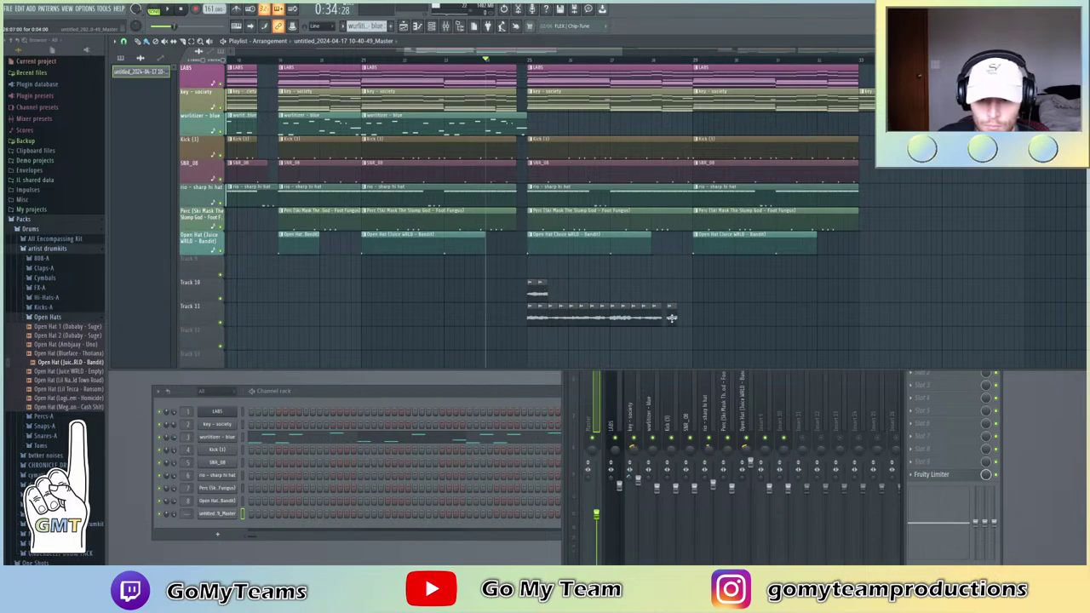
drag(545, 291, 536, 292)
drag(671, 319, 679, 318)
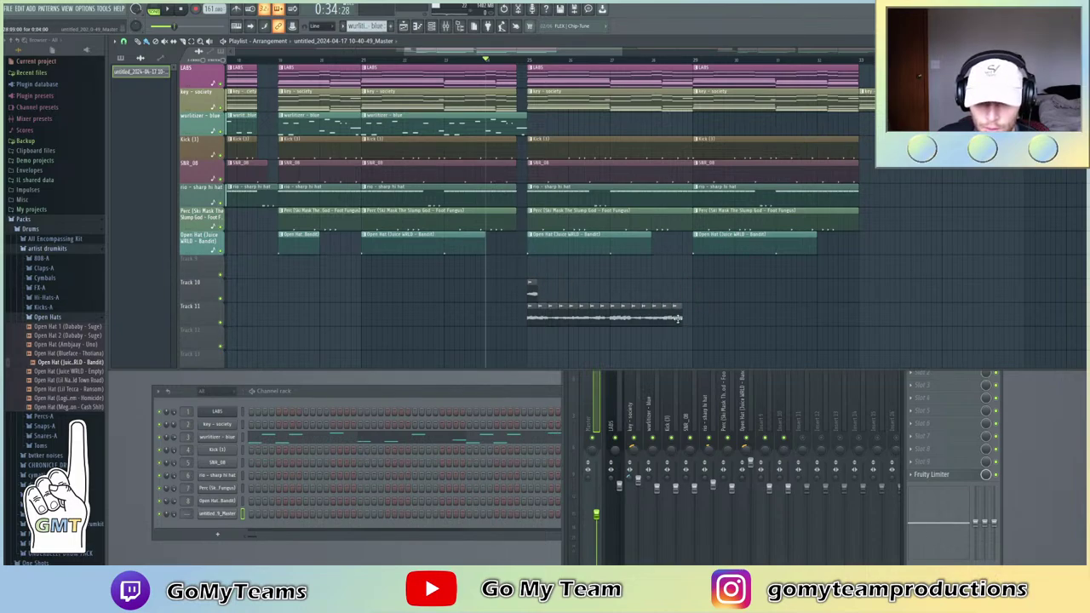
right_click(532, 292)
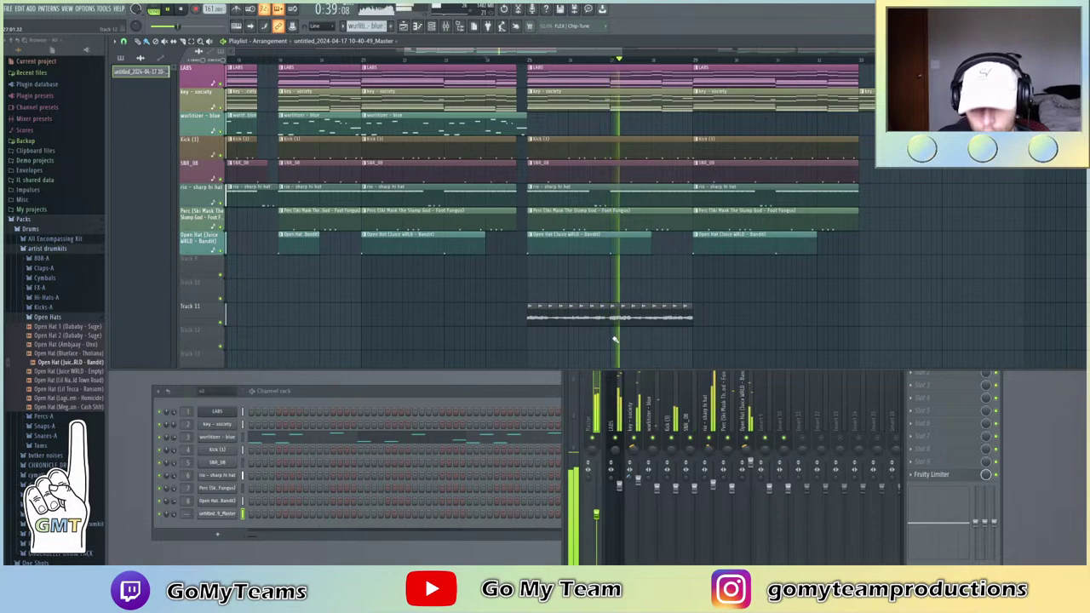
Duplicate the reversed audio slices on Track 11 once, and the wurlitzer - blue clip twice, to fill the section's remaining bars
drag(734, 341, 484, 299)
key(ctrl+b)
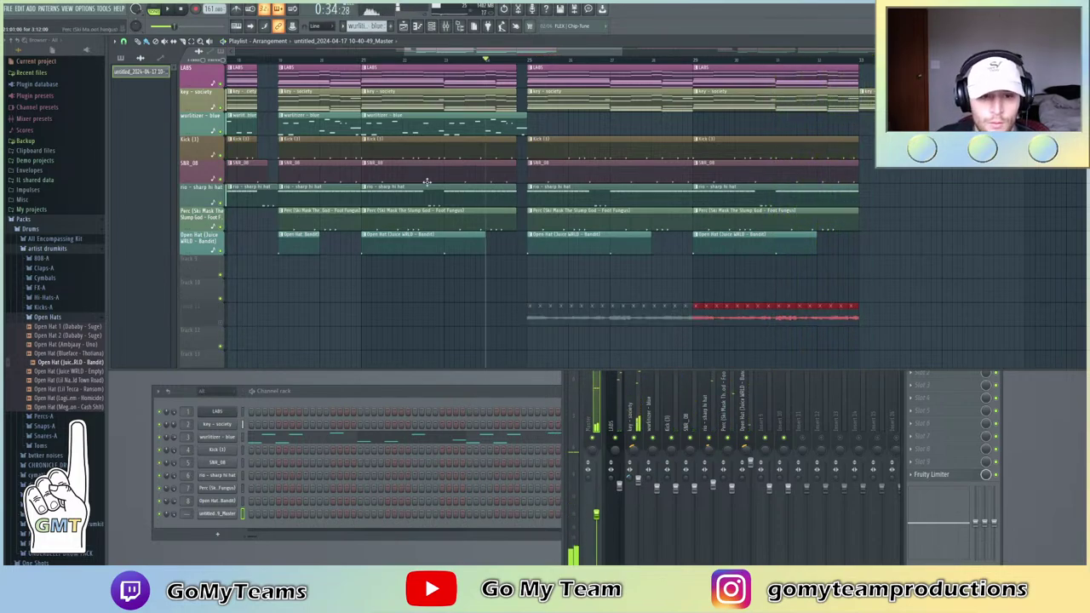
drag(563, 128, 464, 125)
key(ctrl+b)
key(ctrl+b)
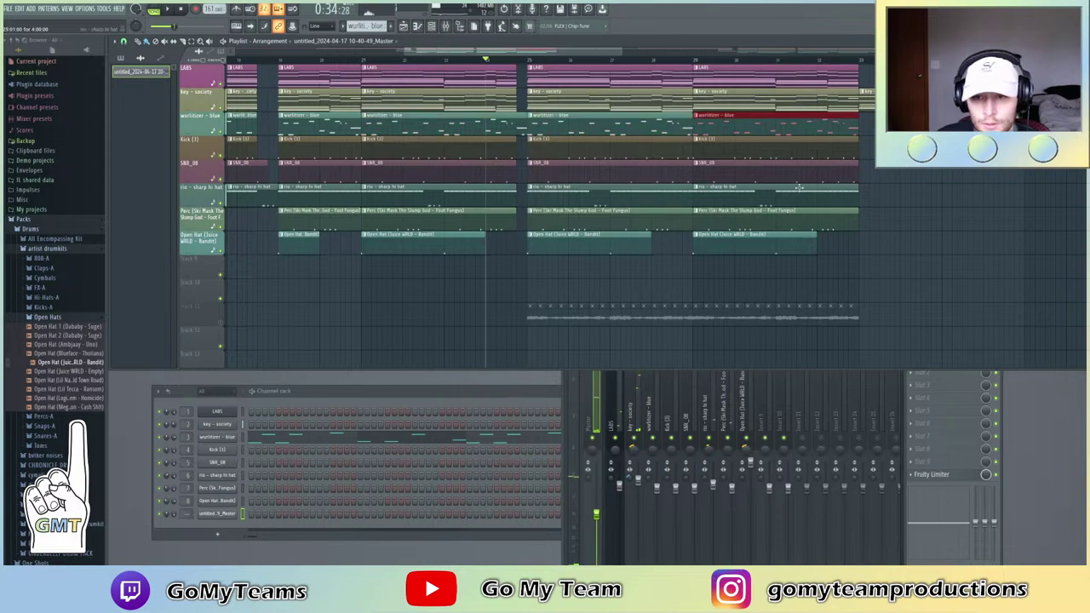
Play back the extended section, and select the Perc (Ski Mask The Slump God - Foot Fungus) pattern from the project's patterns
key(space)
scroll(688, 63, down, 7)
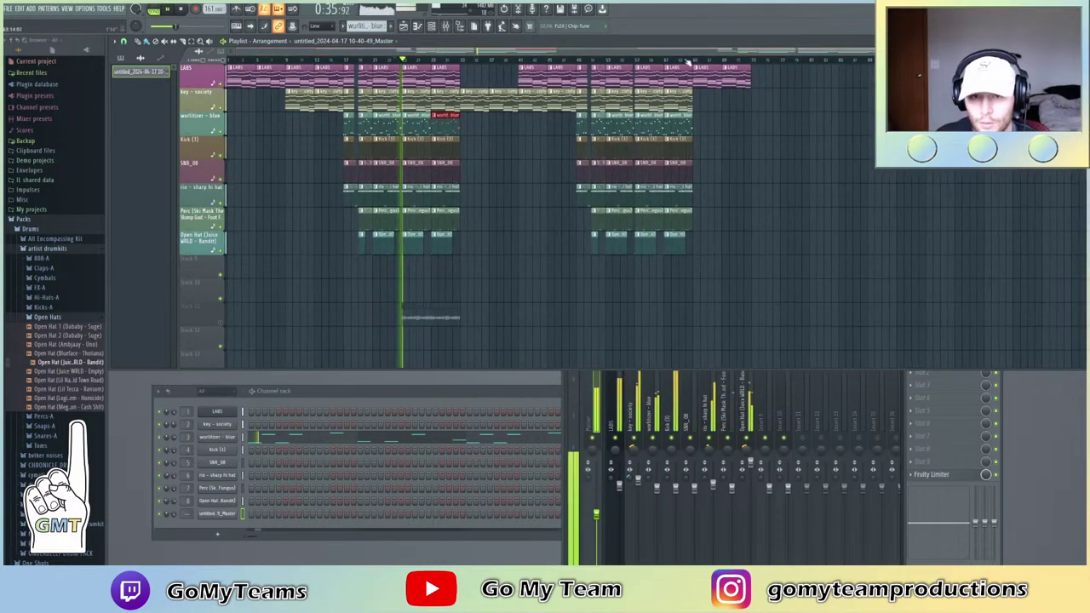
key(space)
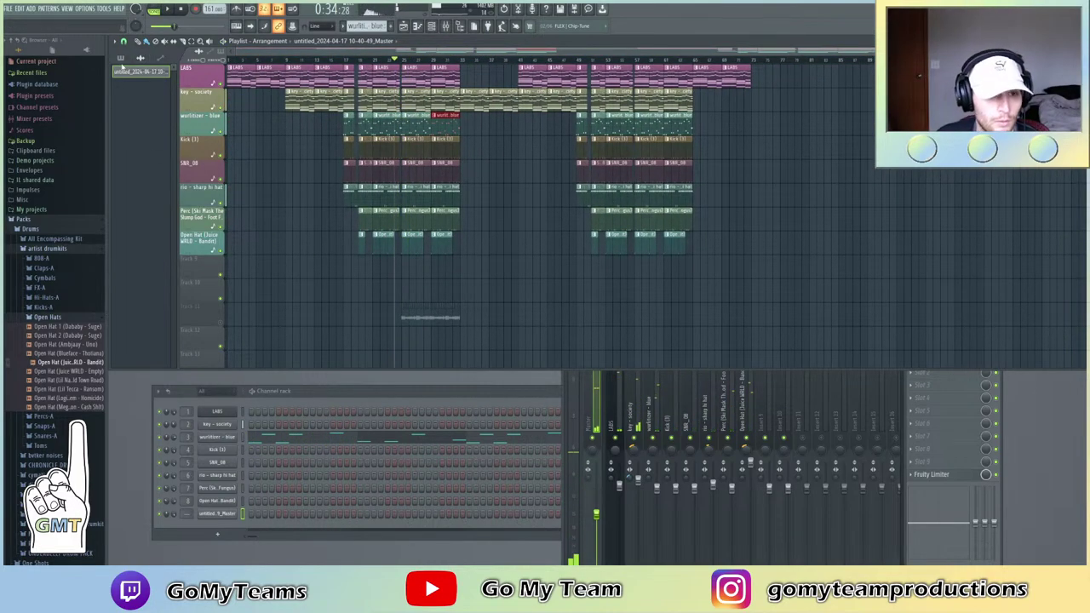
mouse_move(123, 68)
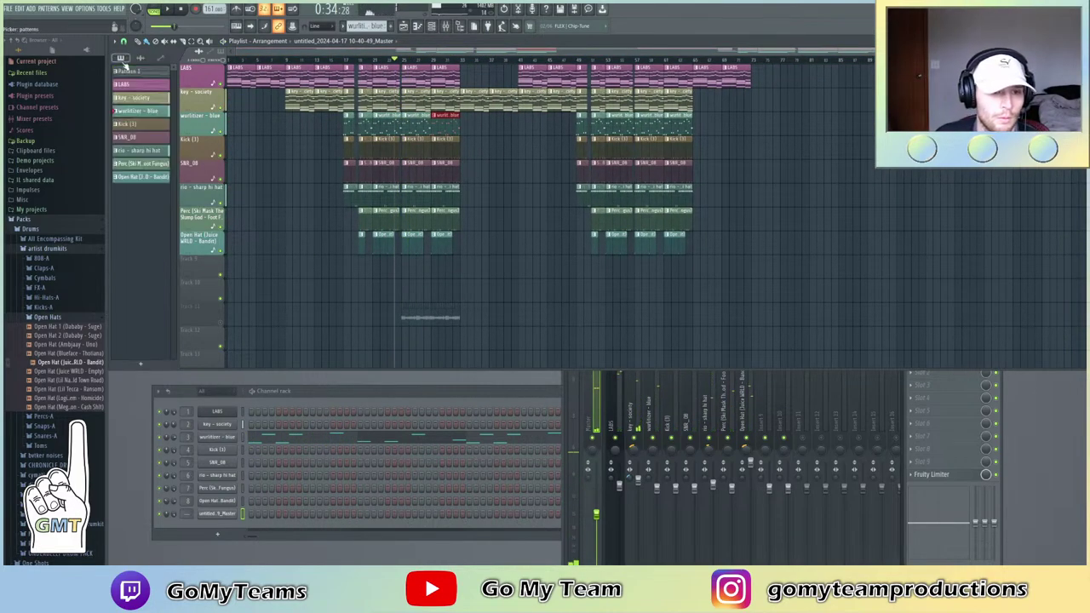
click(146, 163)
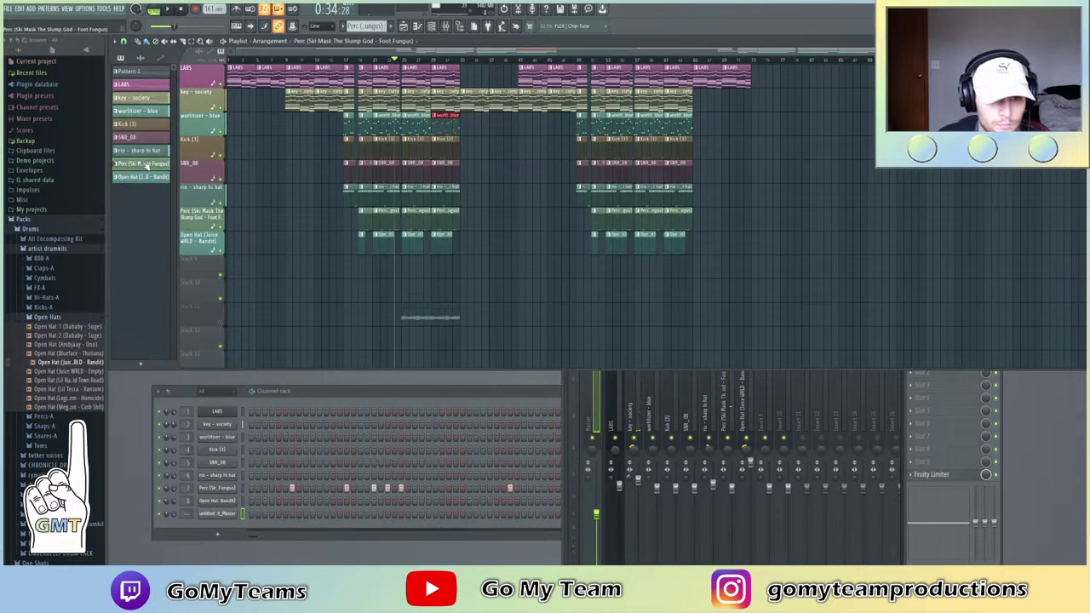
key(space)
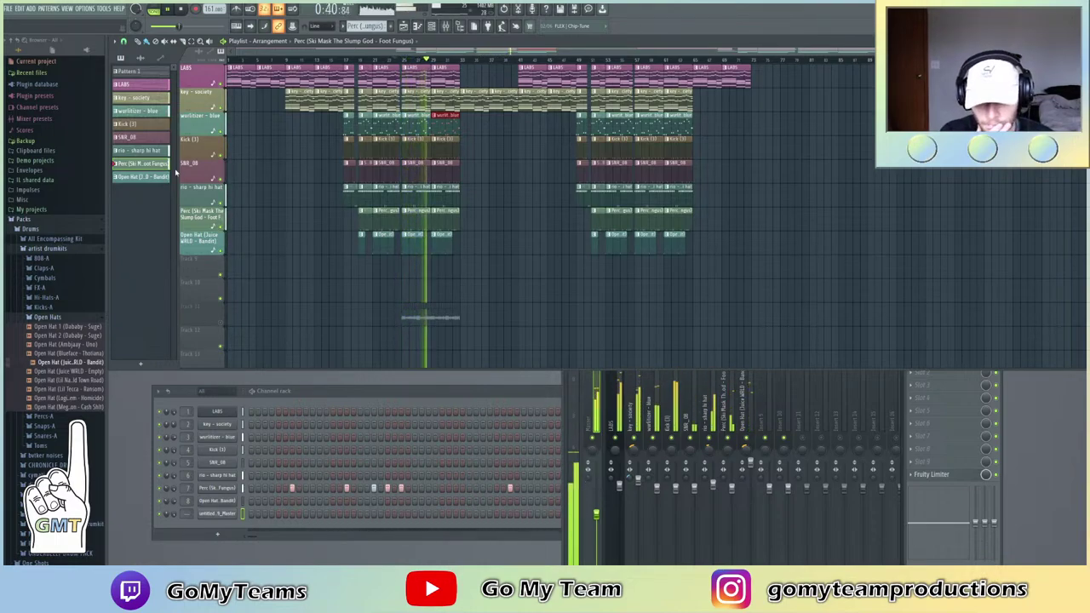
Open the wurlitzer - blue pattern in the piano roll to check which notes it uses
key(ctrl+s)
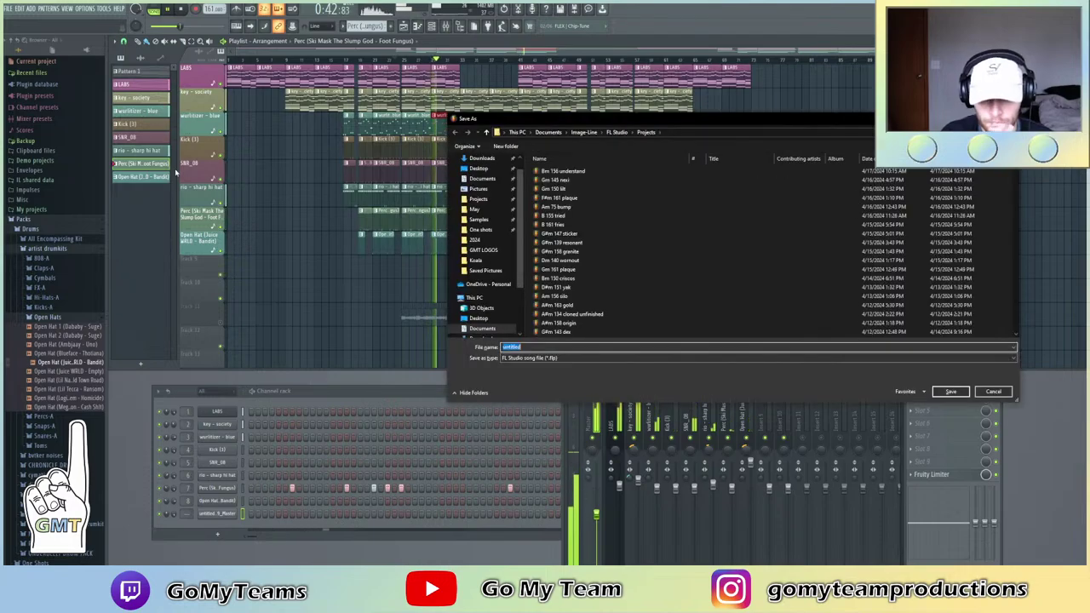
key(Escape)
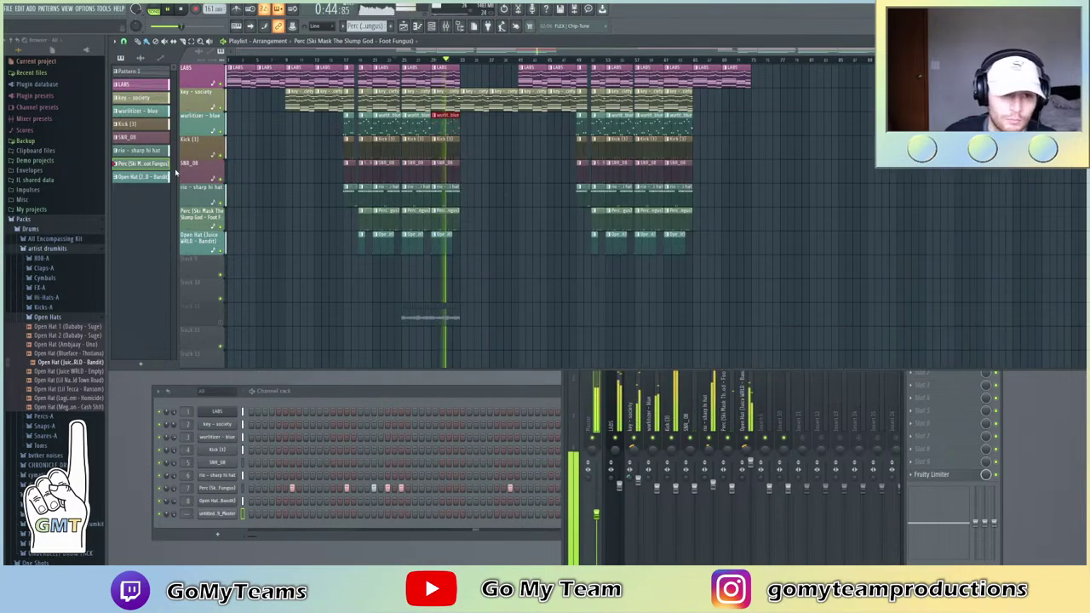
key(F7)
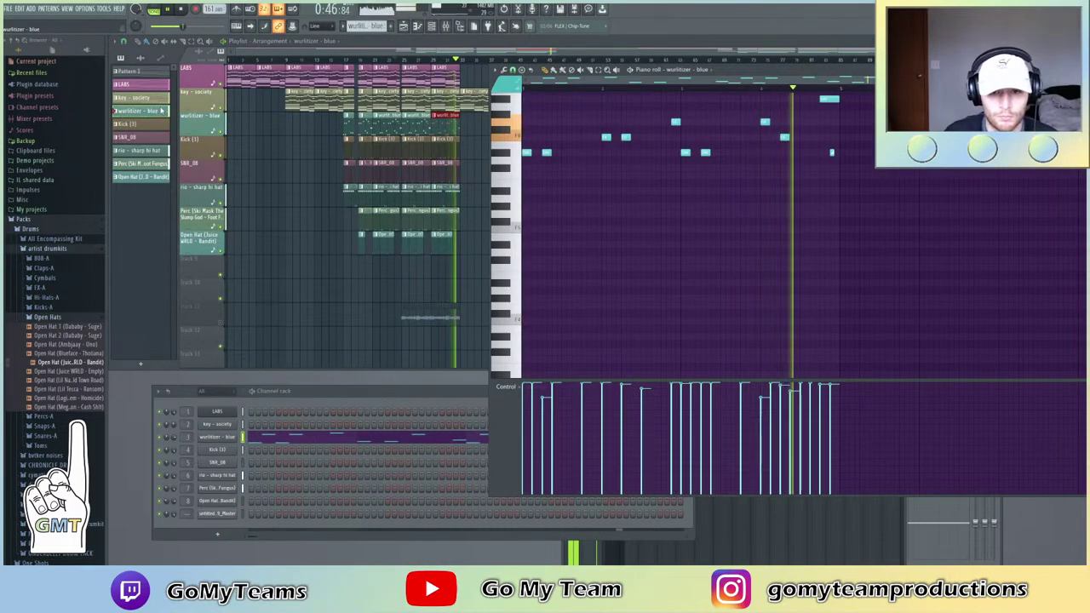
Save the project in the Projects folder as "Fm 161 desperate"
key(ctrl+s)
key(ctrl+f)
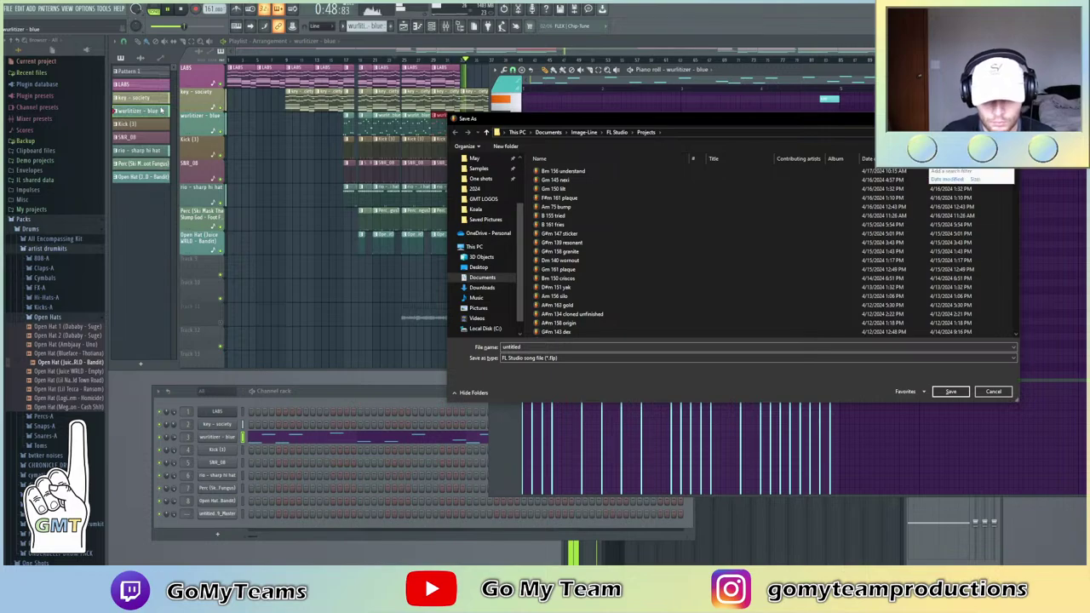
click(559, 348)
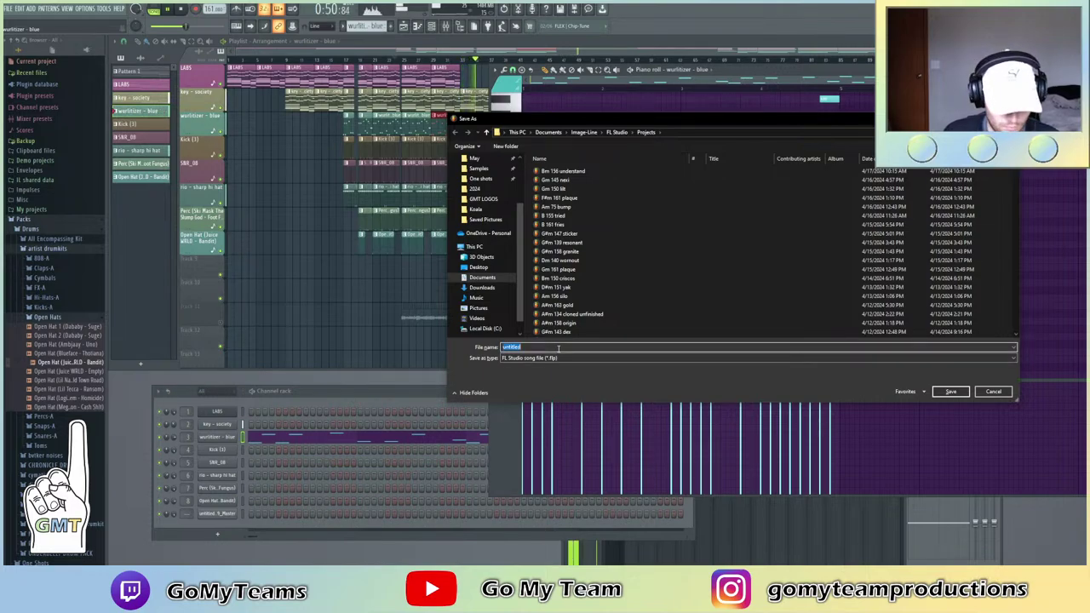
text(Fm 1)
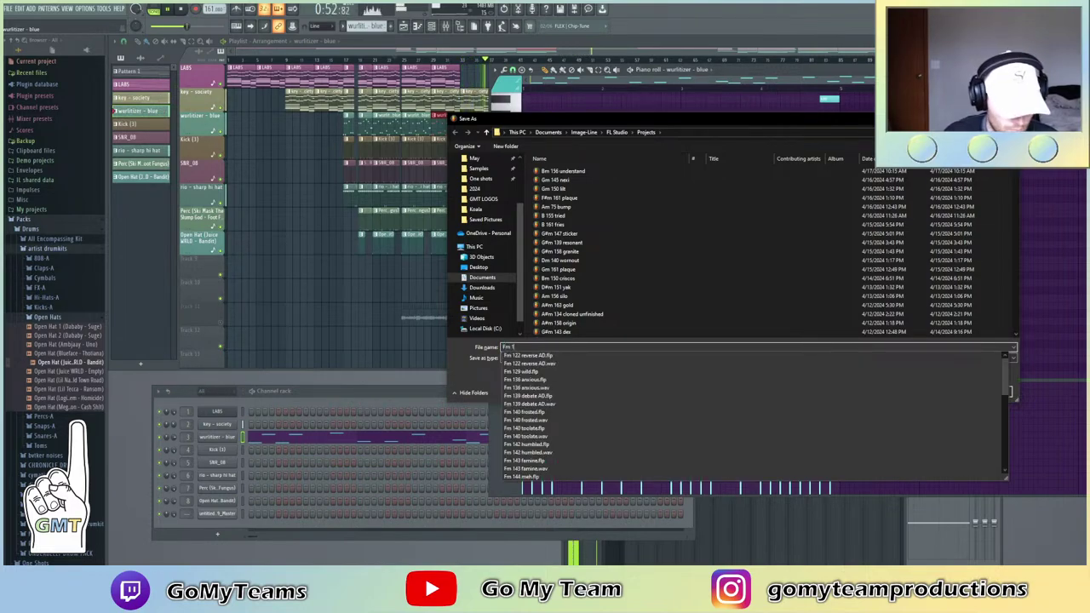
text(61)
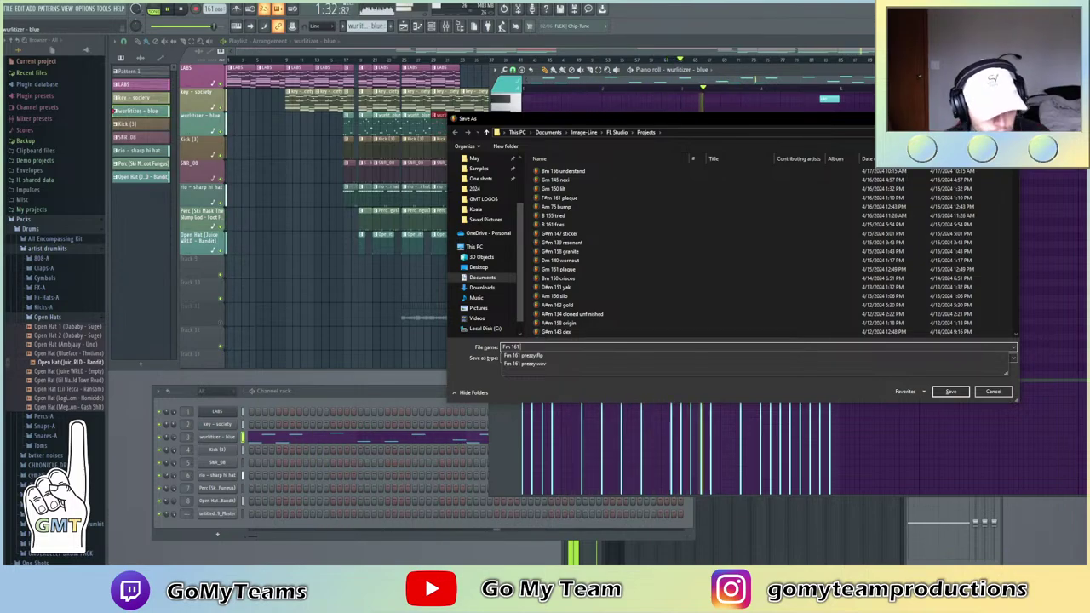
text(desperate)
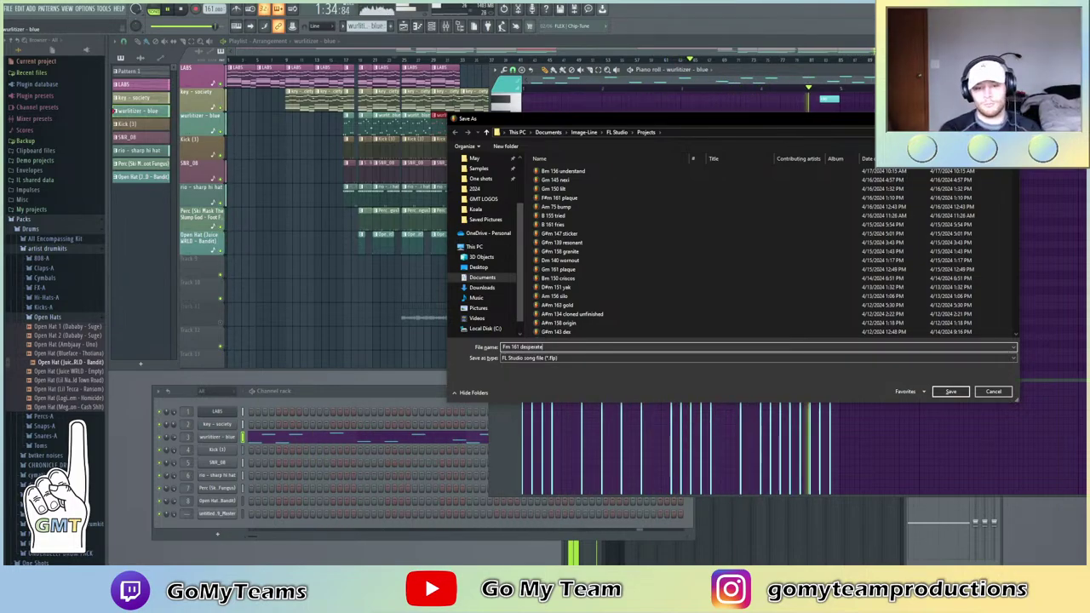
key(Return)
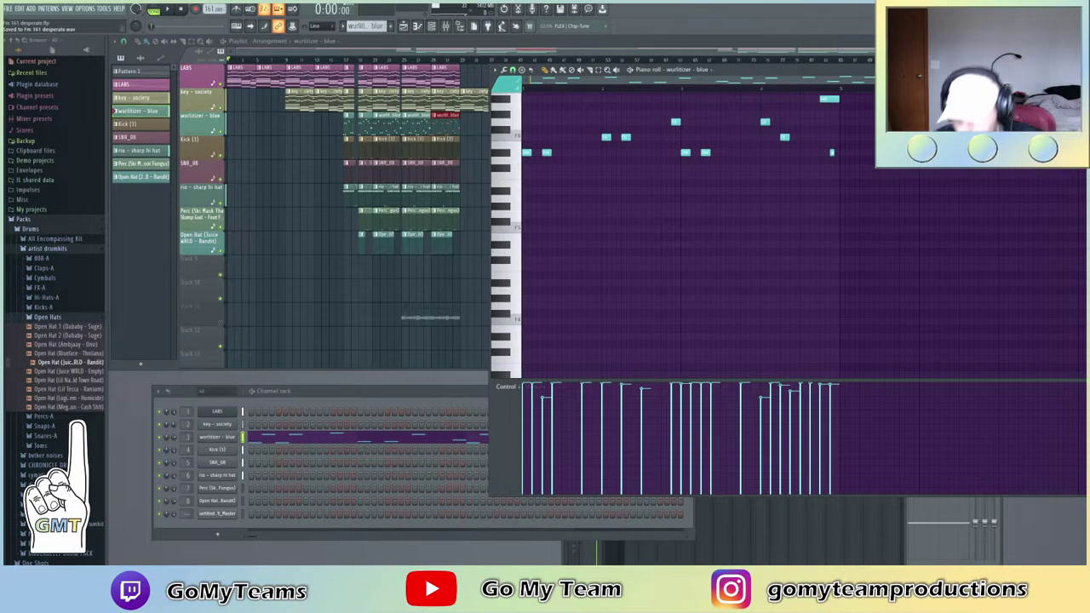
Start a new project and add Serum as a new instrument channel
click(10, 8)
click(52, 34)
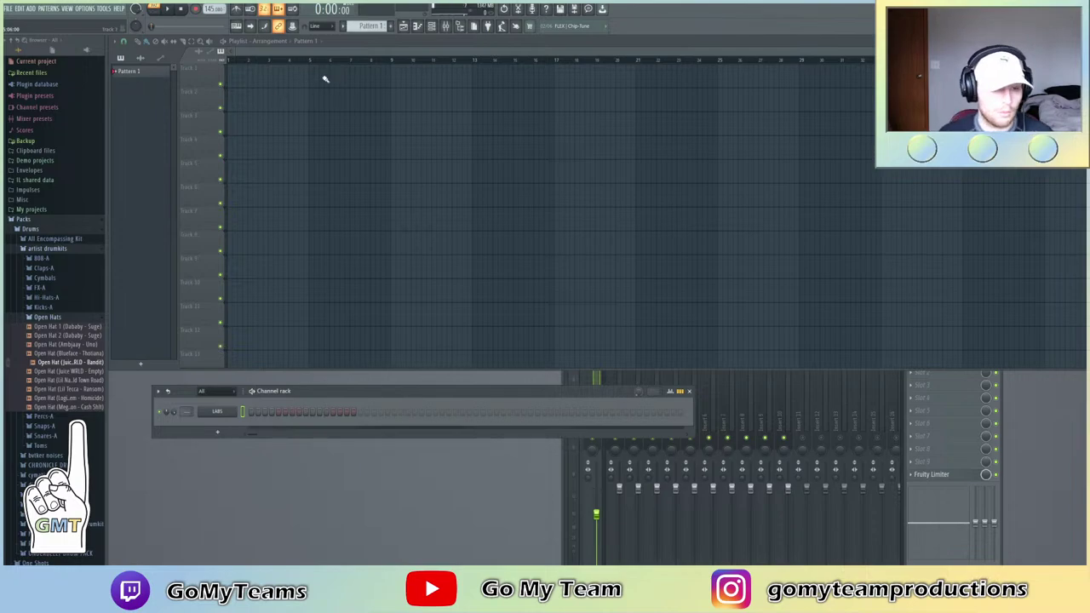
click(217, 431)
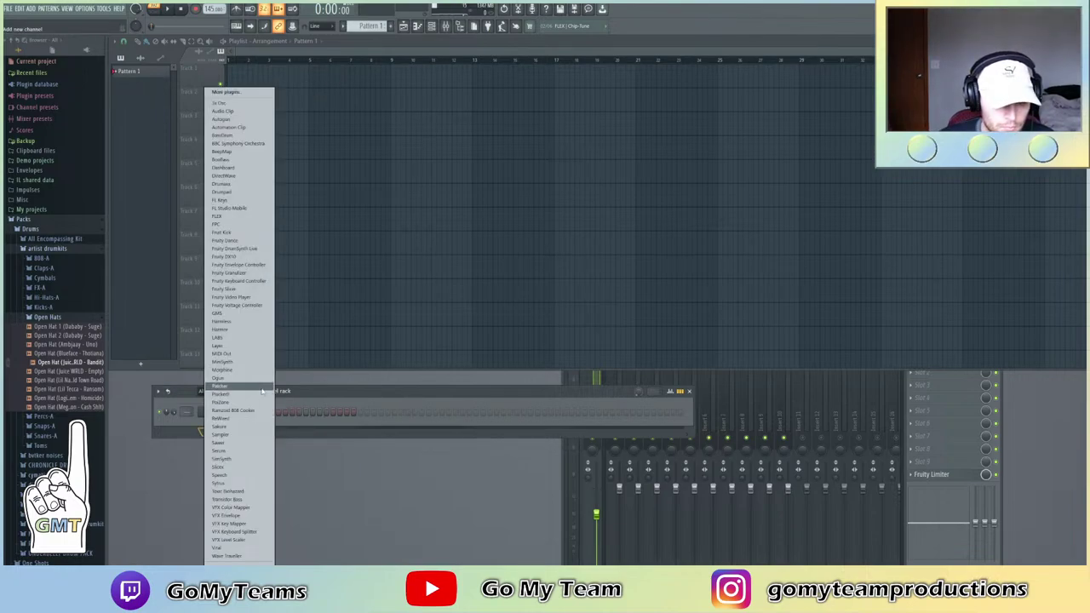
click(252, 452)
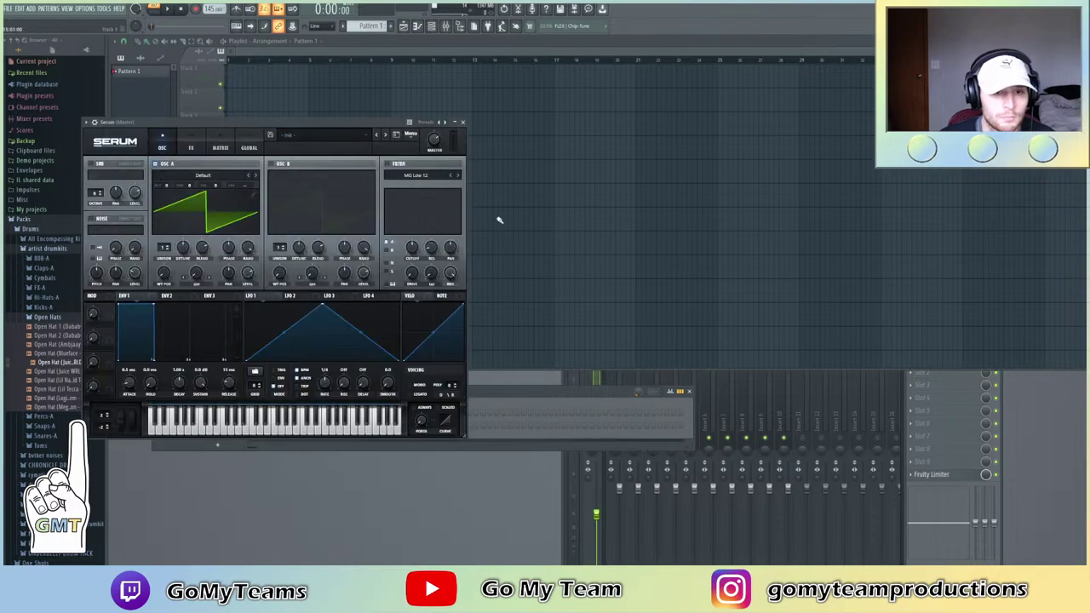
Filter Serum's presets to the Seq category, sort them by rating, and load SEQ - Yellow Teeth
click(328, 139)
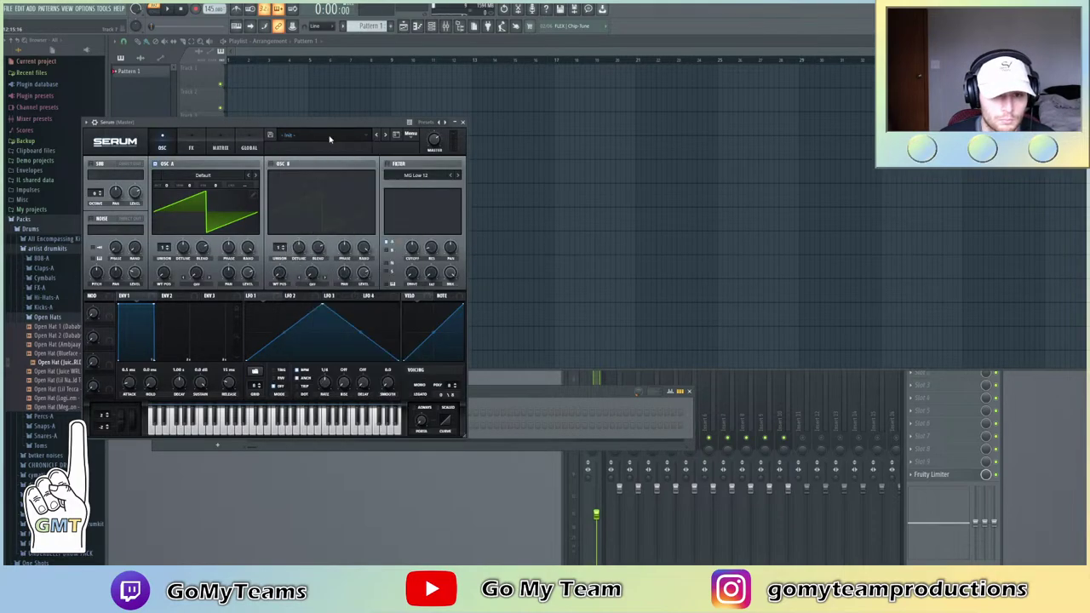
click(396, 135)
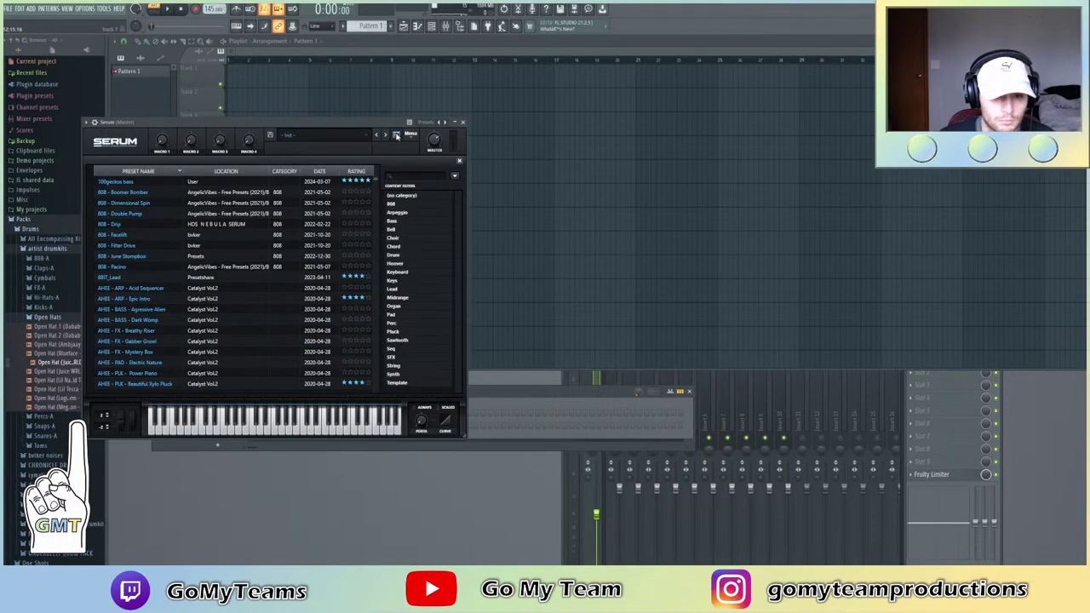
click(415, 342)
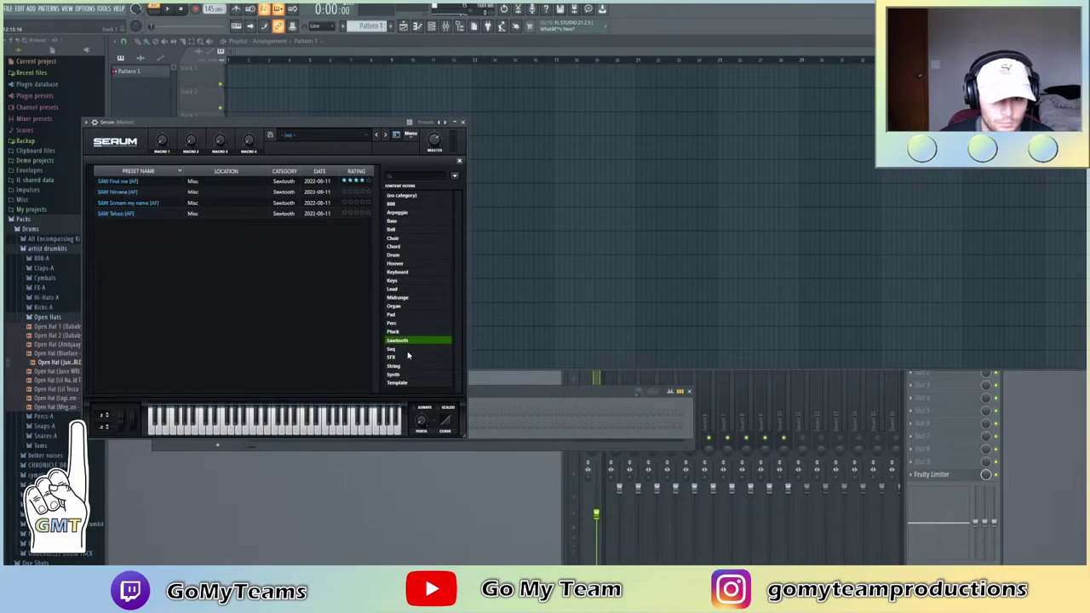
click(400, 350)
click(355, 171)
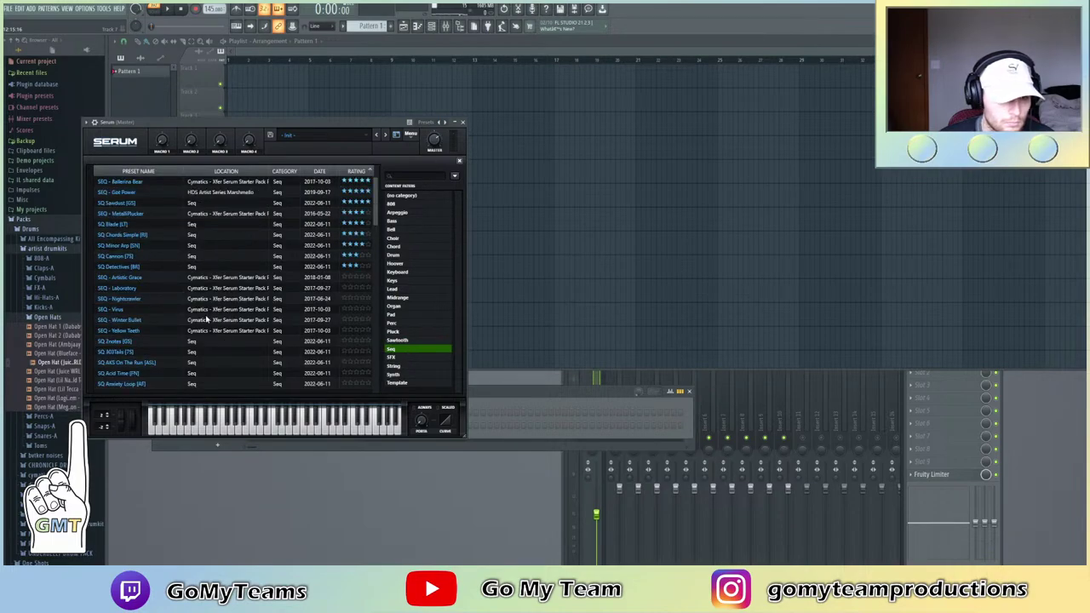
scroll(206, 313, down, 2)
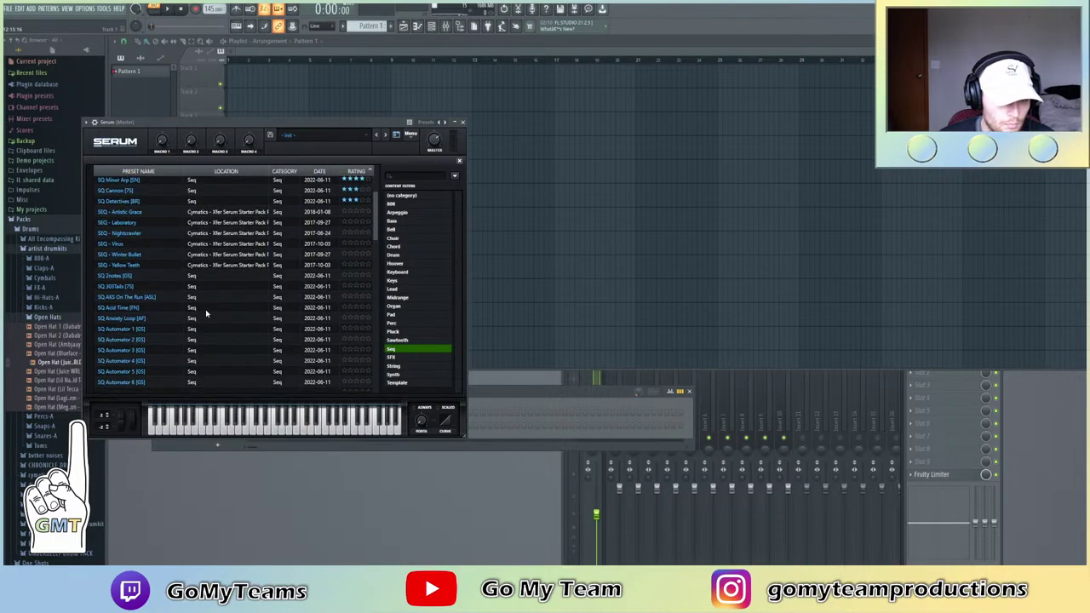
click(160, 266)
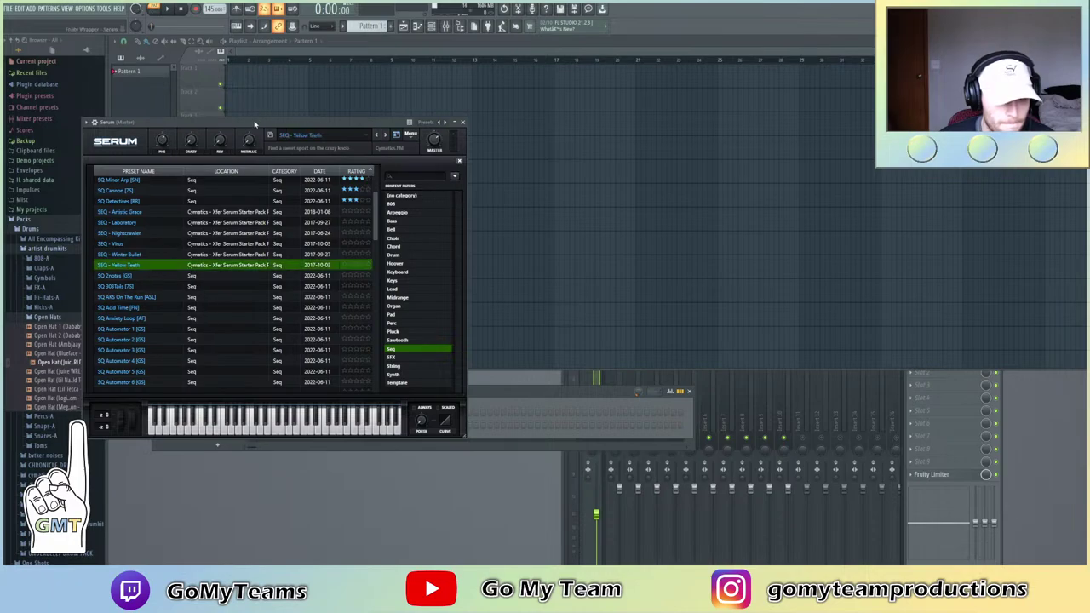
Open the Serum channel's piano roll and move the Serum window beside it
right_click(230, 424)
click(264, 426)
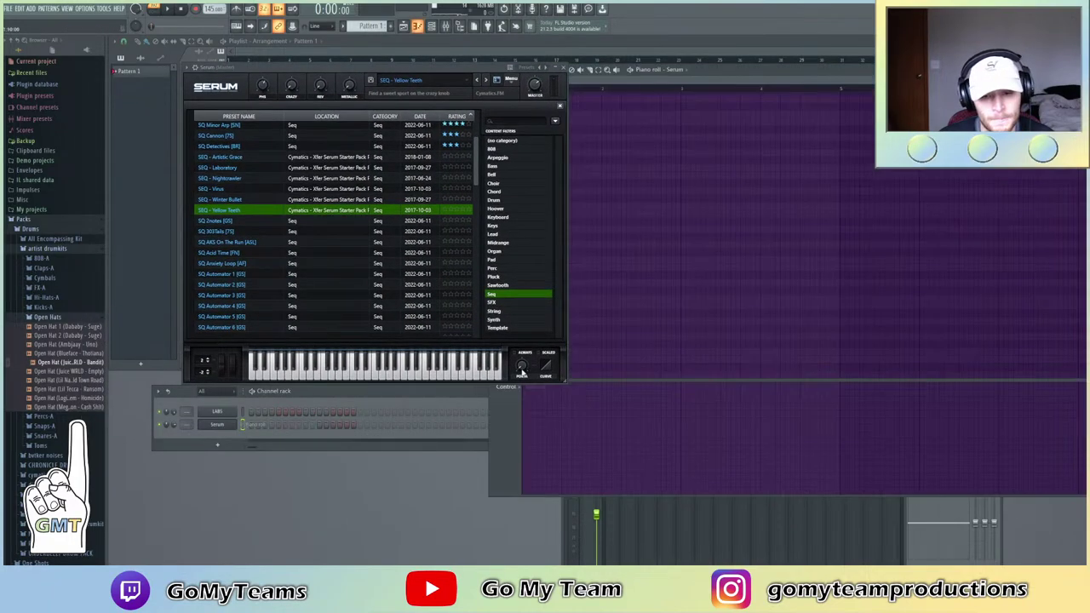
drag(419, 73, 281, 73)
Audition SEQ - Yellow Teeth on several piano roll keys, and switch to the SEQ - Virus preset
click(504, 187)
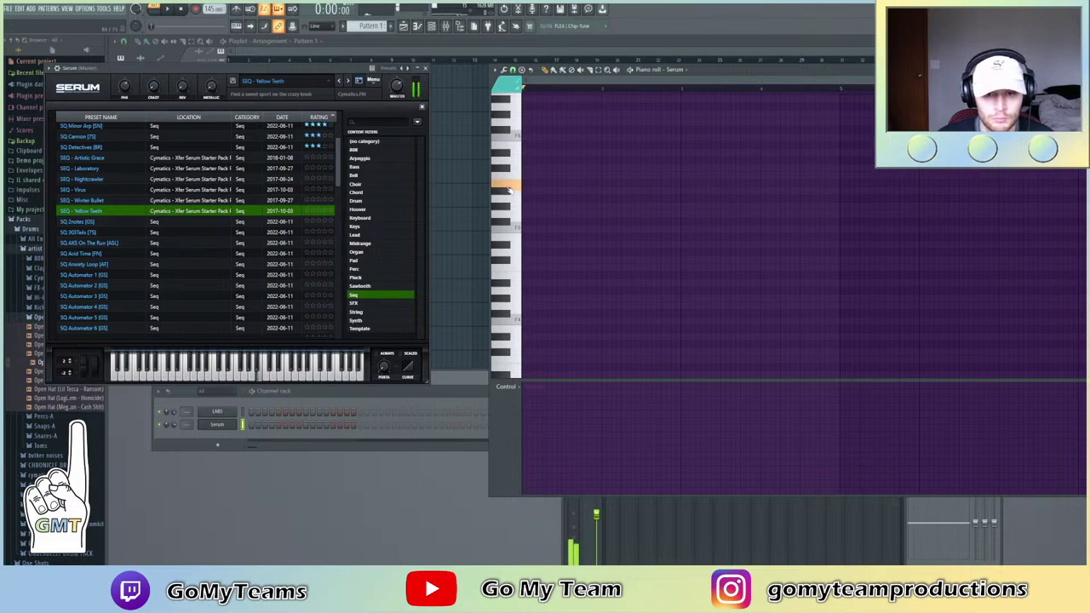
scroll(511, 222, up, 1)
click(503, 192)
click(503, 314)
key(Up)
key(Up)
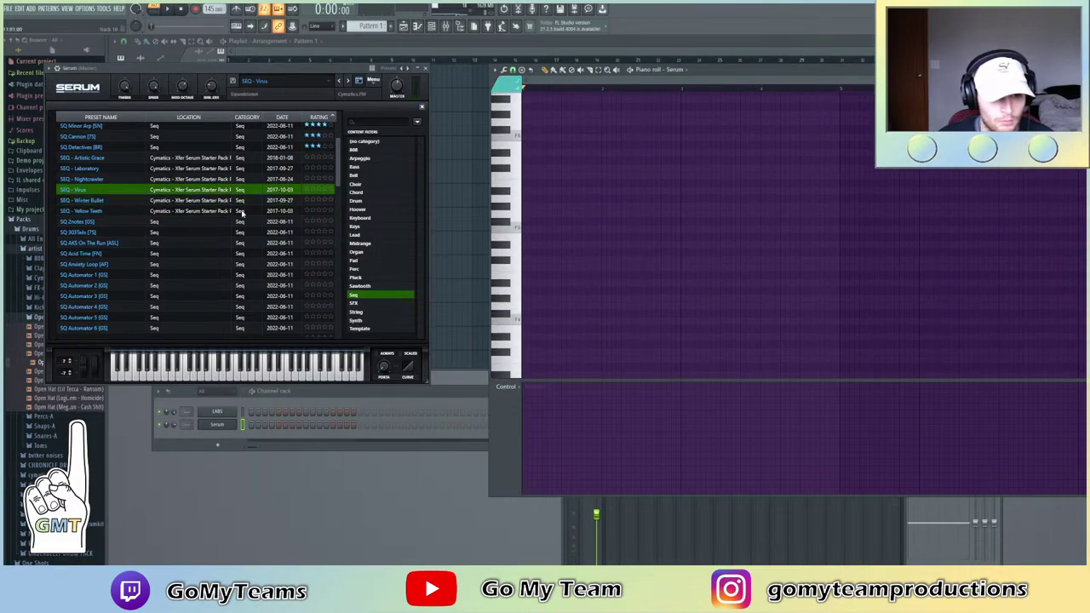
Load the presets SEQ - Nightcrawler and SQ Bendy Hi Jack [IM], auditioning each on the piano roll keys
click(115, 178)
click(504, 215)
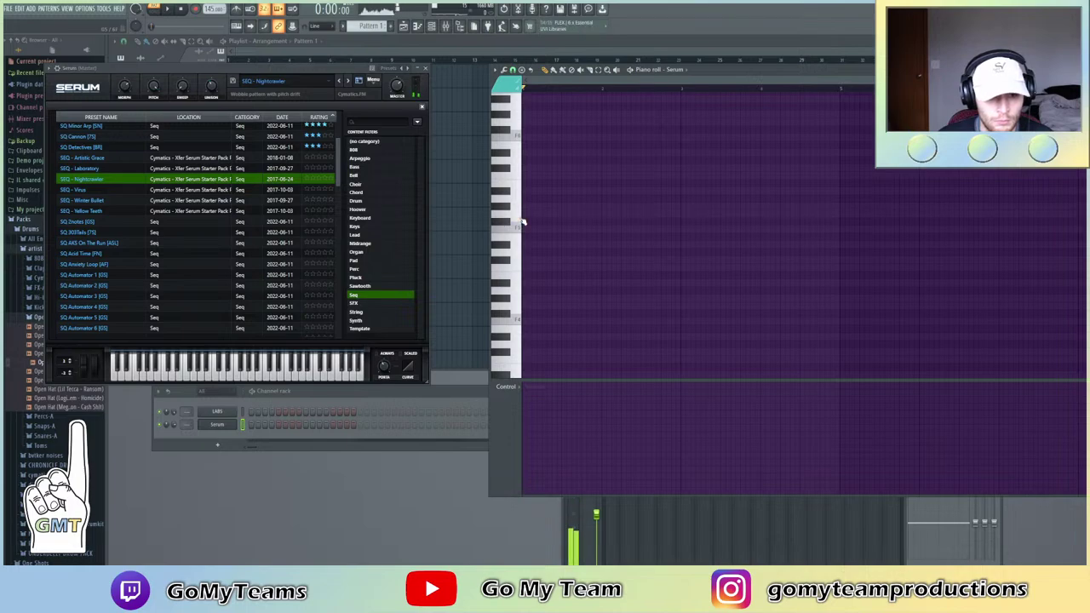
scroll(133, 270, down, 2)
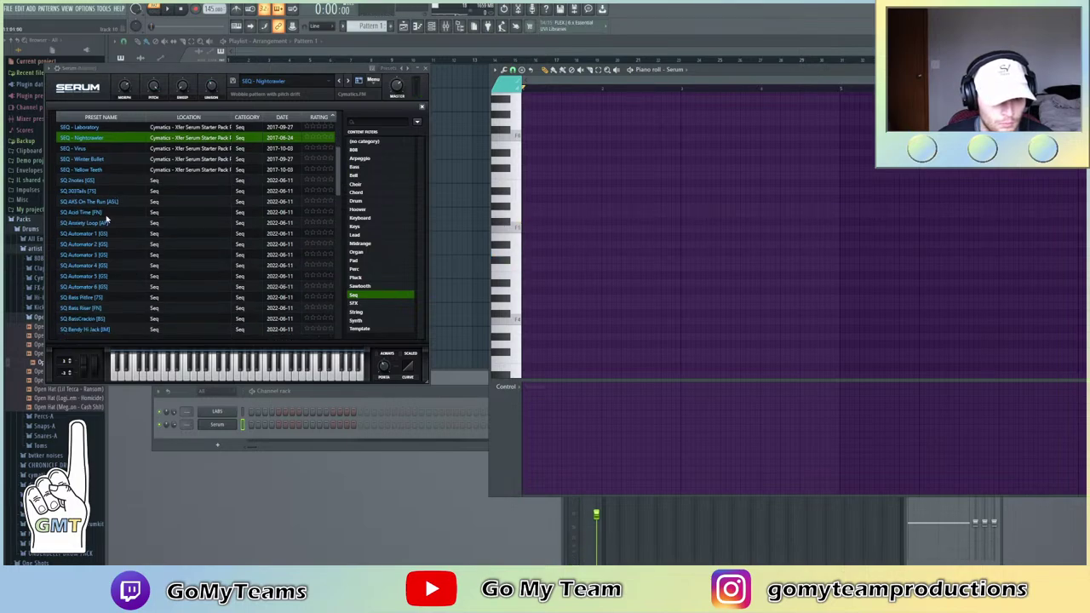
scroll(118, 239, down, 2)
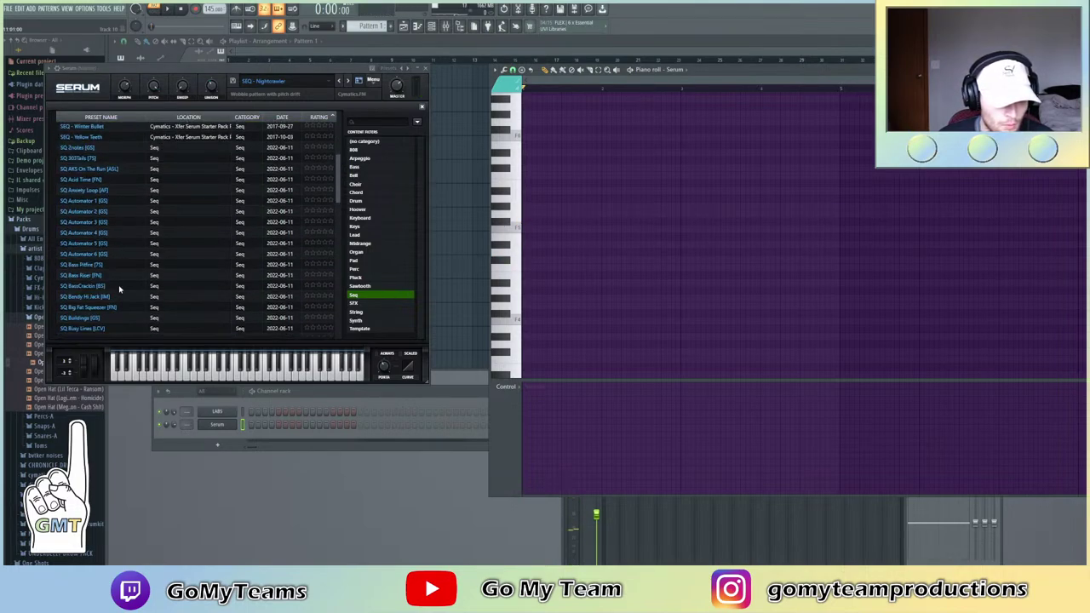
click(119, 295)
click(511, 253)
click(508, 277)
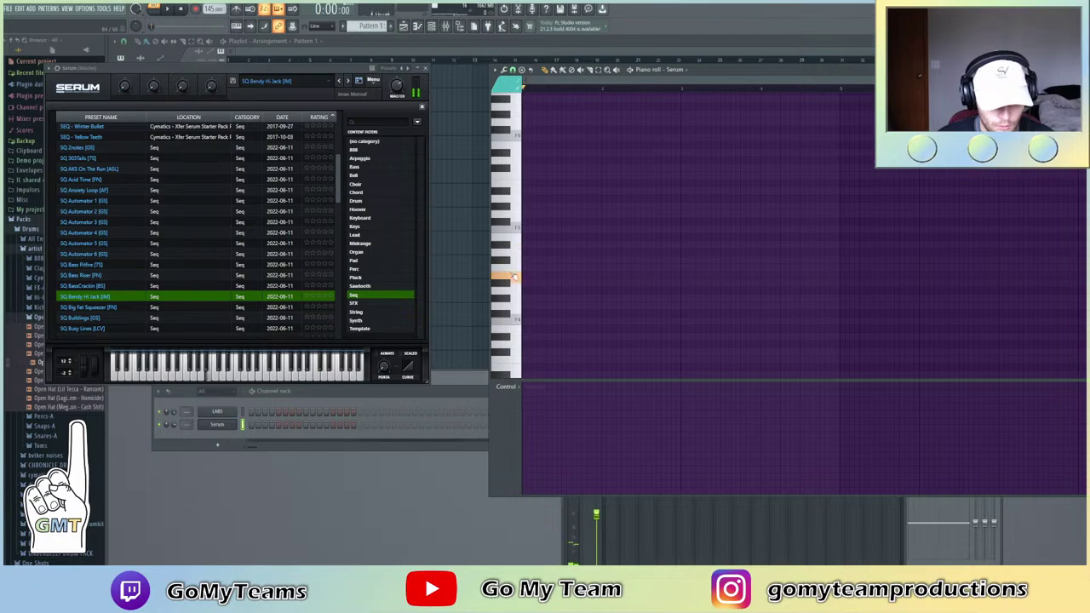
click(514, 254)
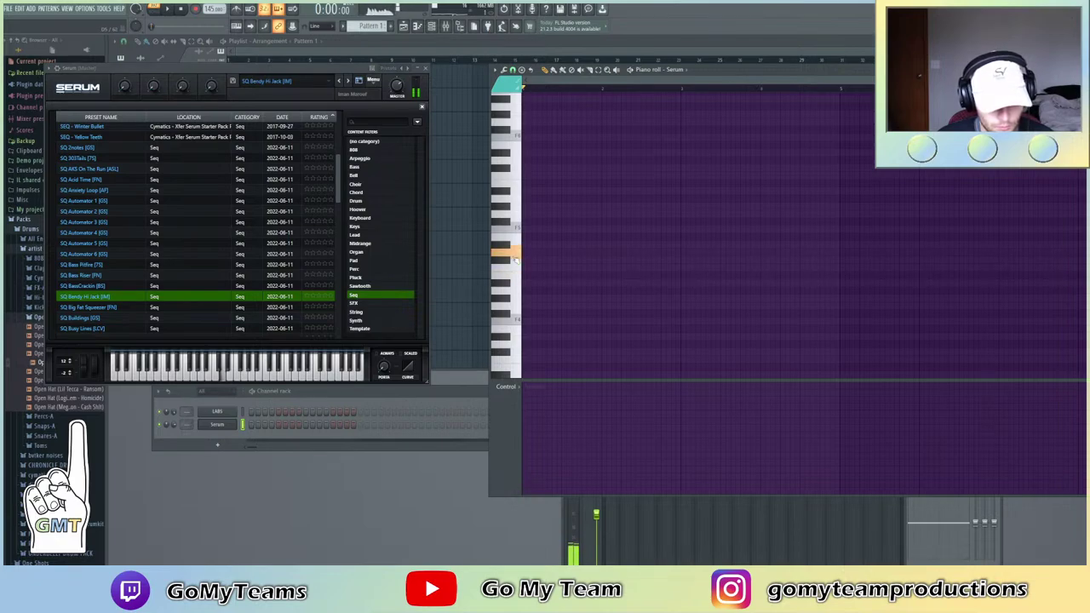
click(515, 256)
click(515, 256)
click(516, 266)
click(516, 268)
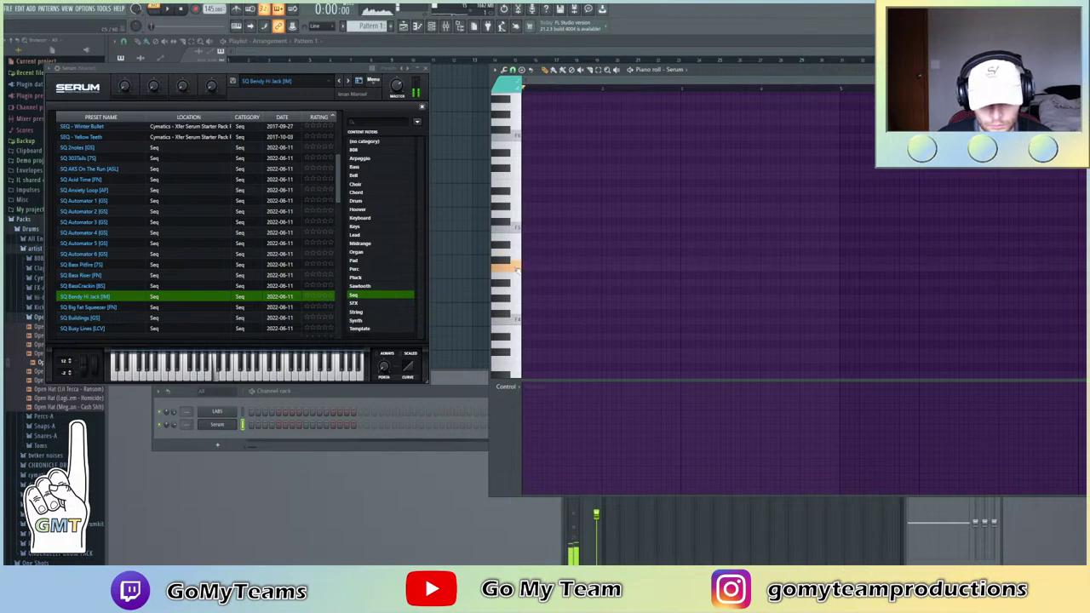
click(516, 228)
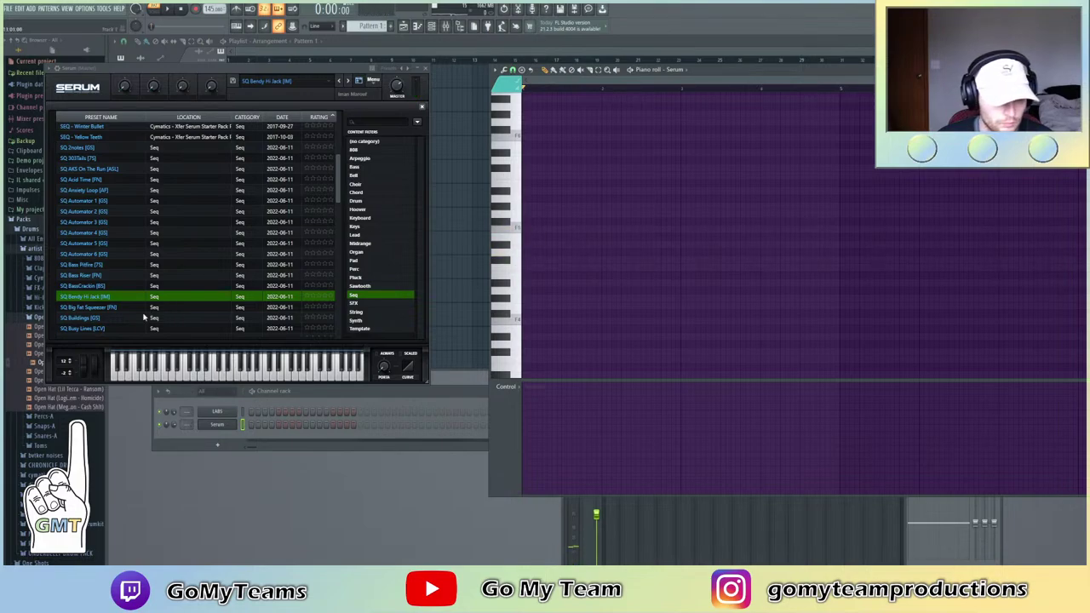
Load the SQ Buildings [GS] preset and audition it on a few piano roll keys
scroll(144, 317, down, 2)
click(110, 276)
click(509, 246)
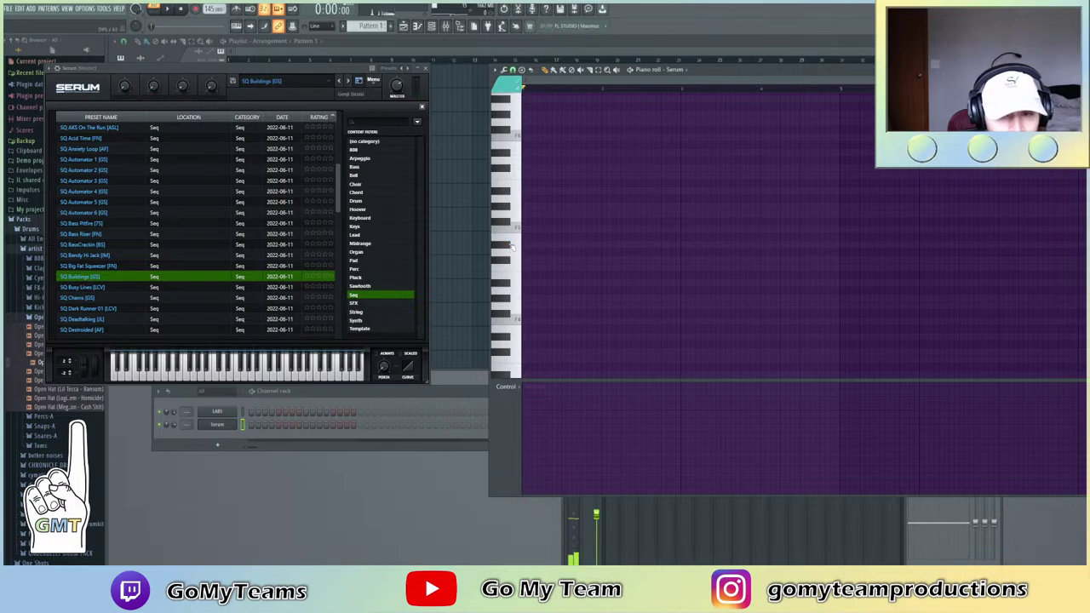
click(515, 278)
click(516, 253)
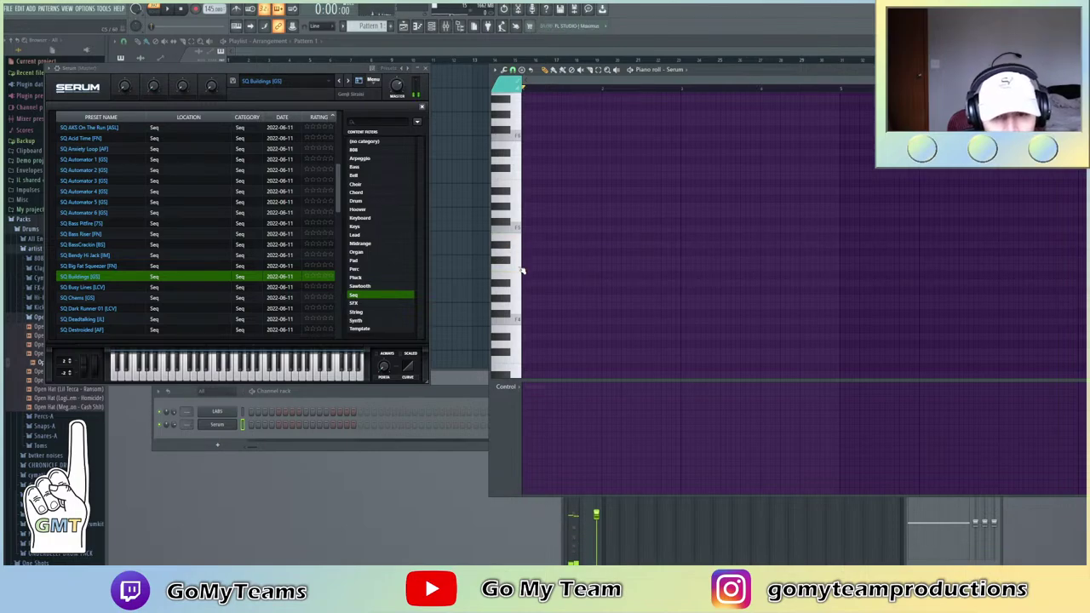
Place a short C#5 note at the start of the pattern, set the tempo to 170 BPM, and preview it
click(529, 260)
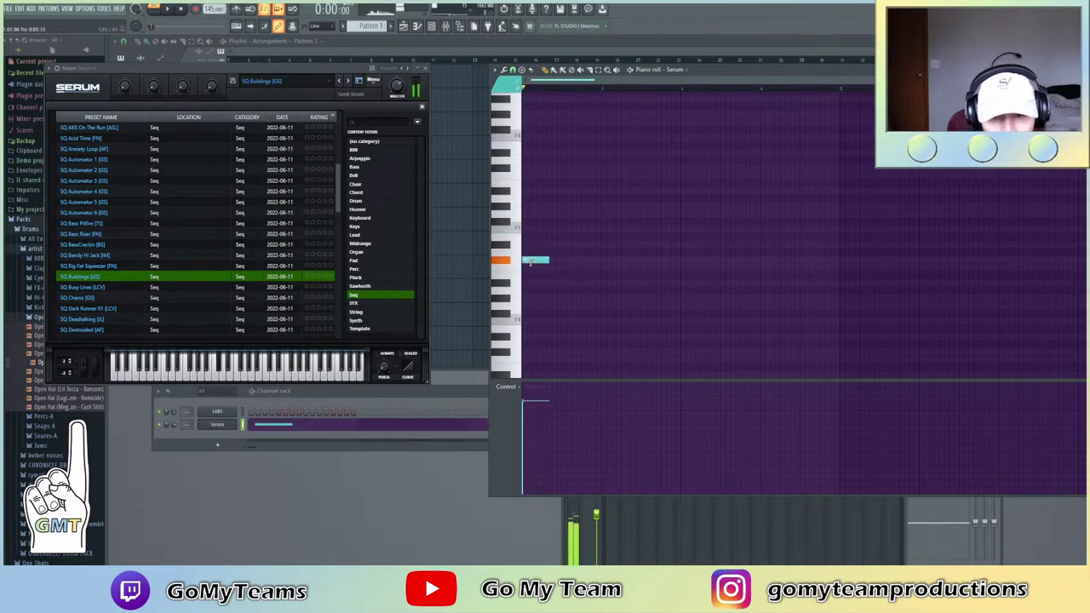
scroll(209, 10, up, 1)
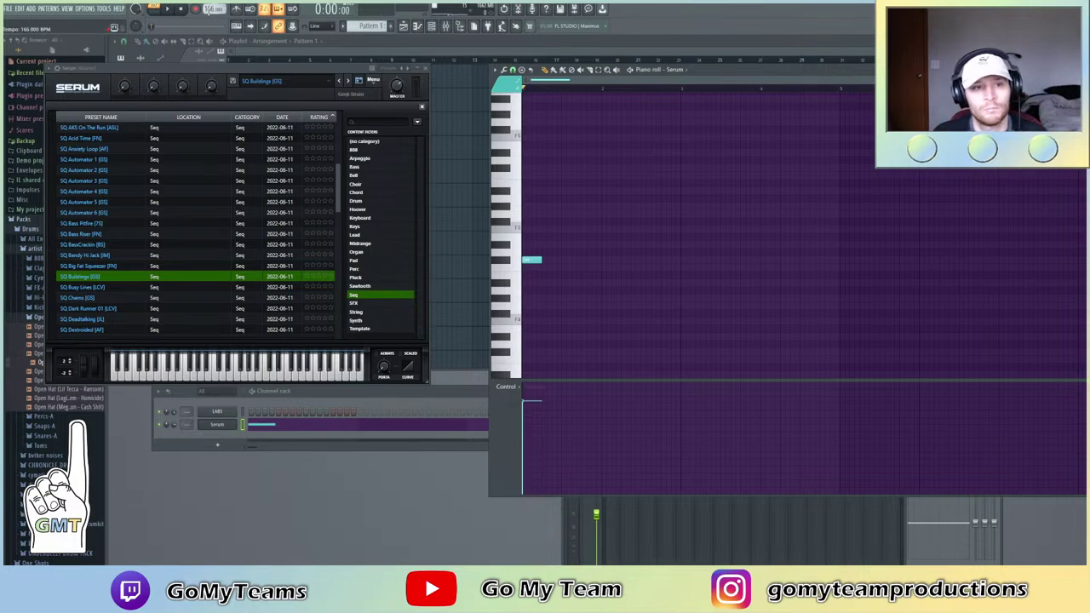
scroll(209, 11, up, 4)
key(space)
key(space)
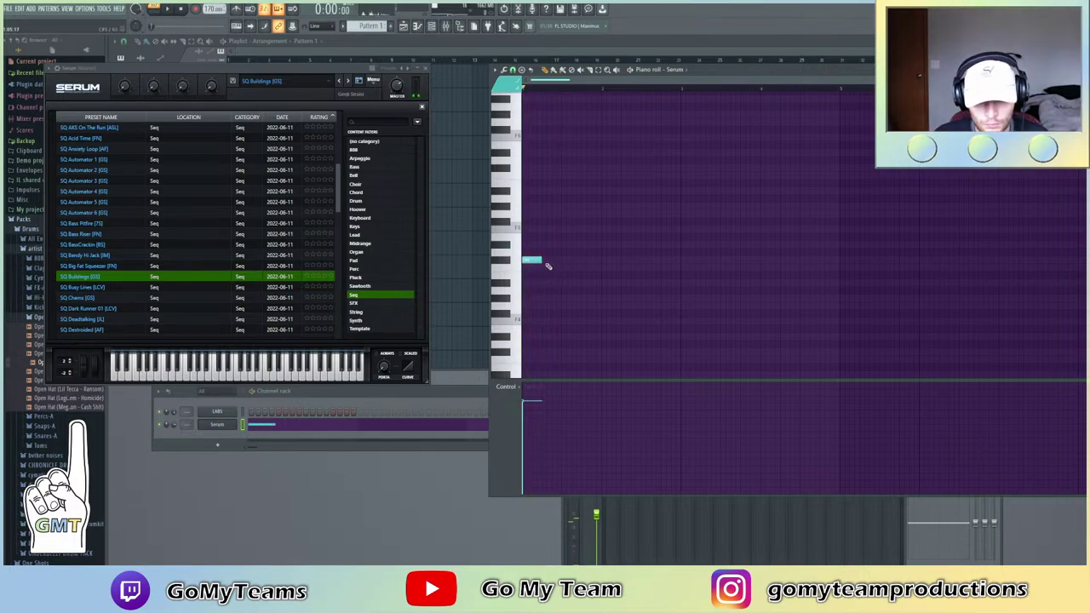
Start playback and complete the one-bar motif with C5, F5, D#5 and a closing C#5 note
click(535, 268)
key(space)
click(566, 229)
click(576, 244)
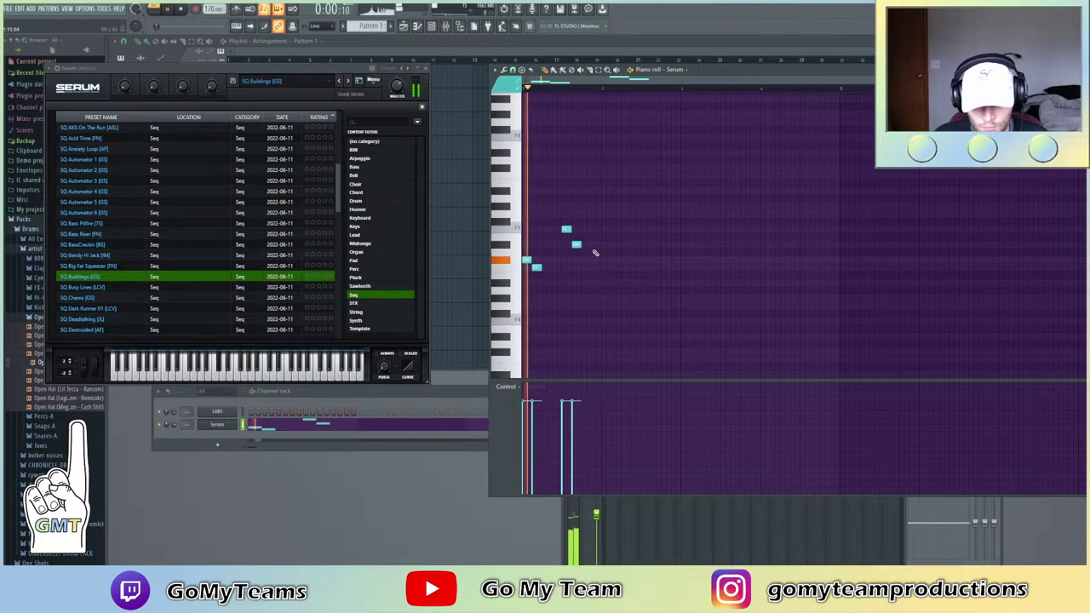
click(597, 259)
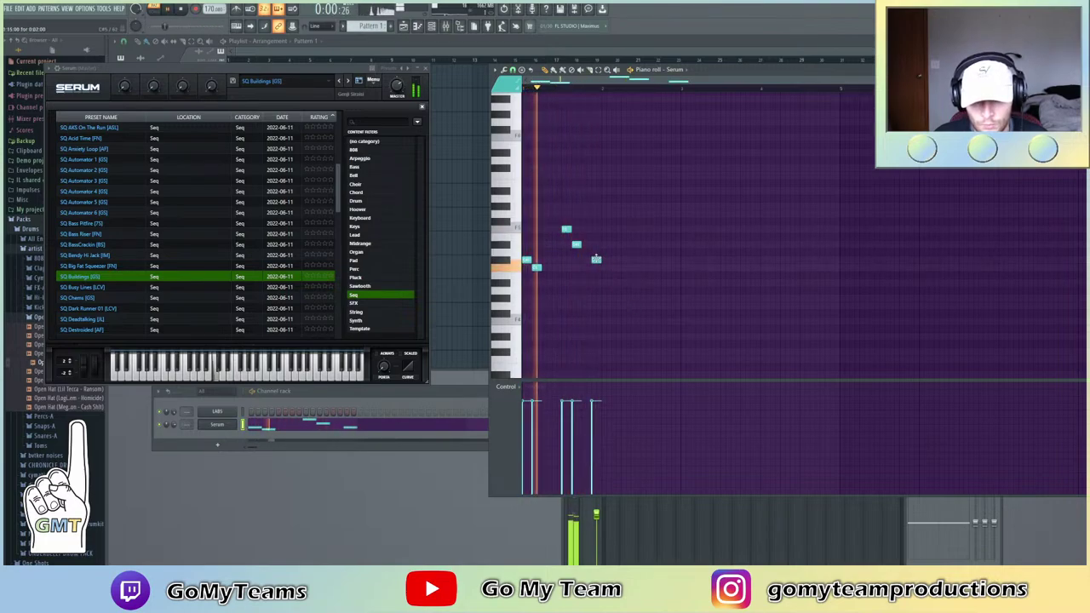
Duplicate the one-bar motif three times to fill four bars, and remove the stray low note in bar 3
key(ctrl+b)
key(ctrl+b)
key(ctrl+b)
click(740, 306)
right_click(741, 307)
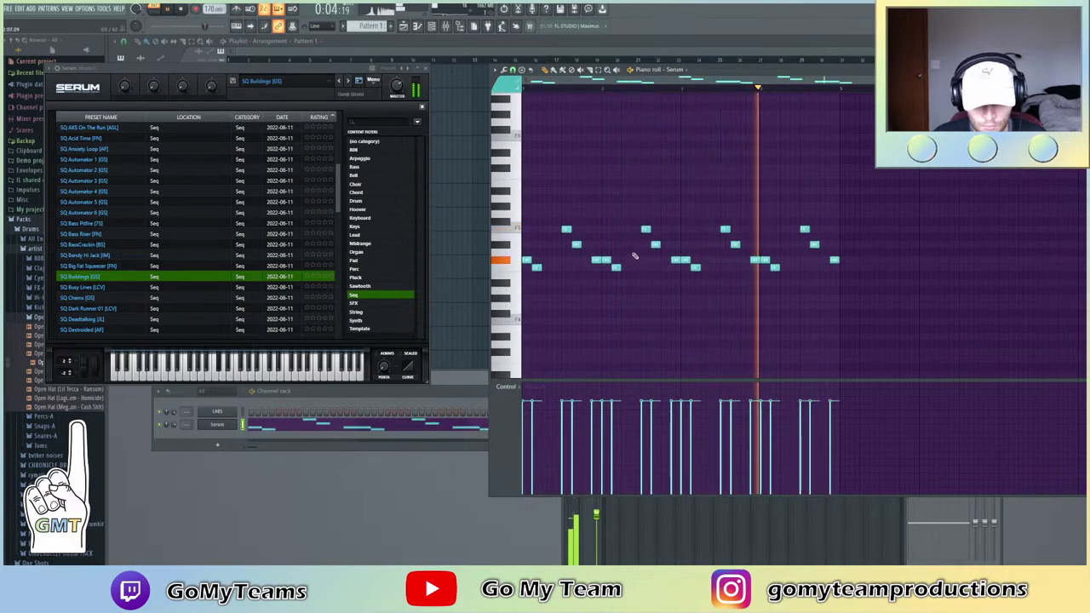
Add an F5 note early in bars 3 and 4 and a C5 near the end of bar 4, deleting the trial G#4
click(705, 228)
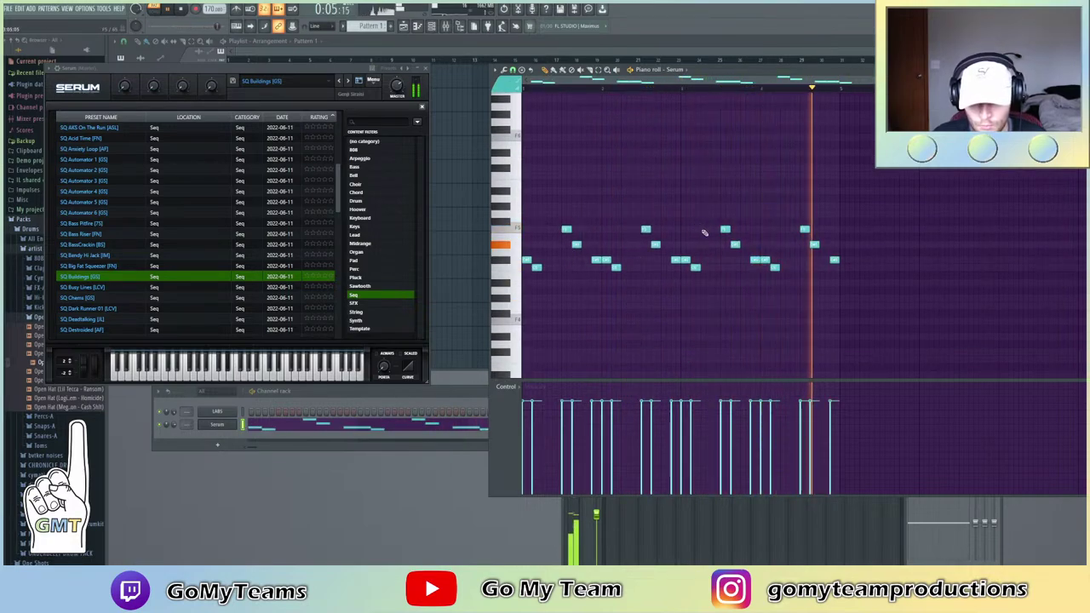
click(784, 229)
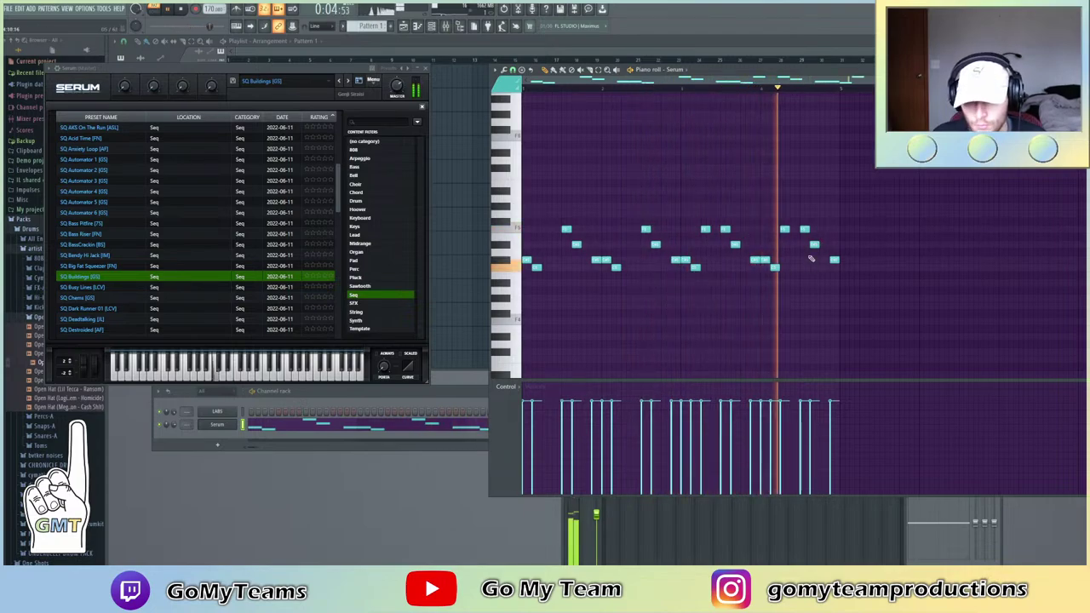
click(824, 267)
click(809, 299)
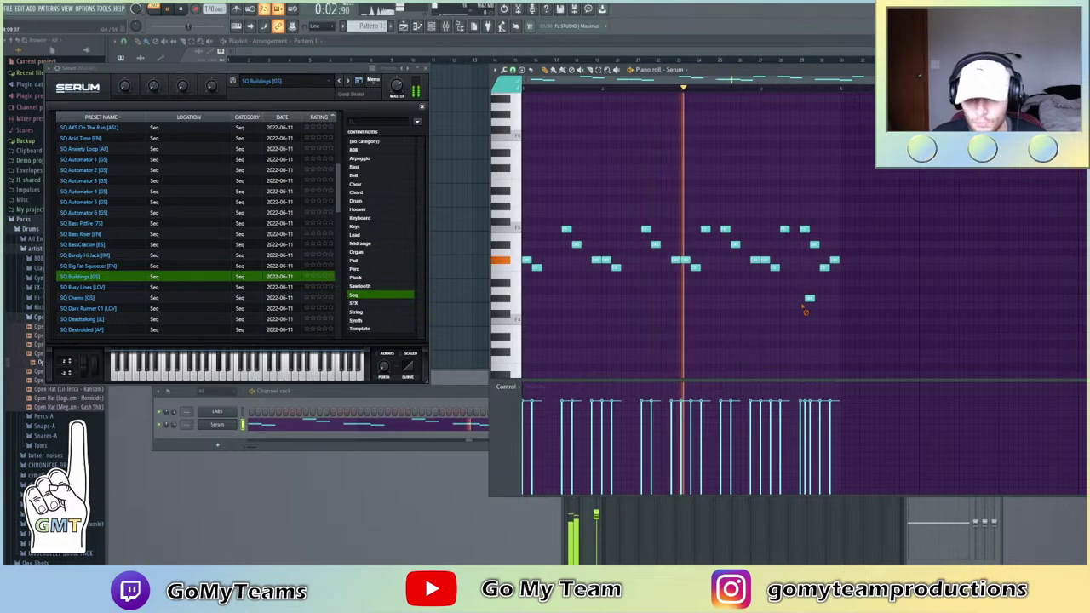
right_click(808, 300)
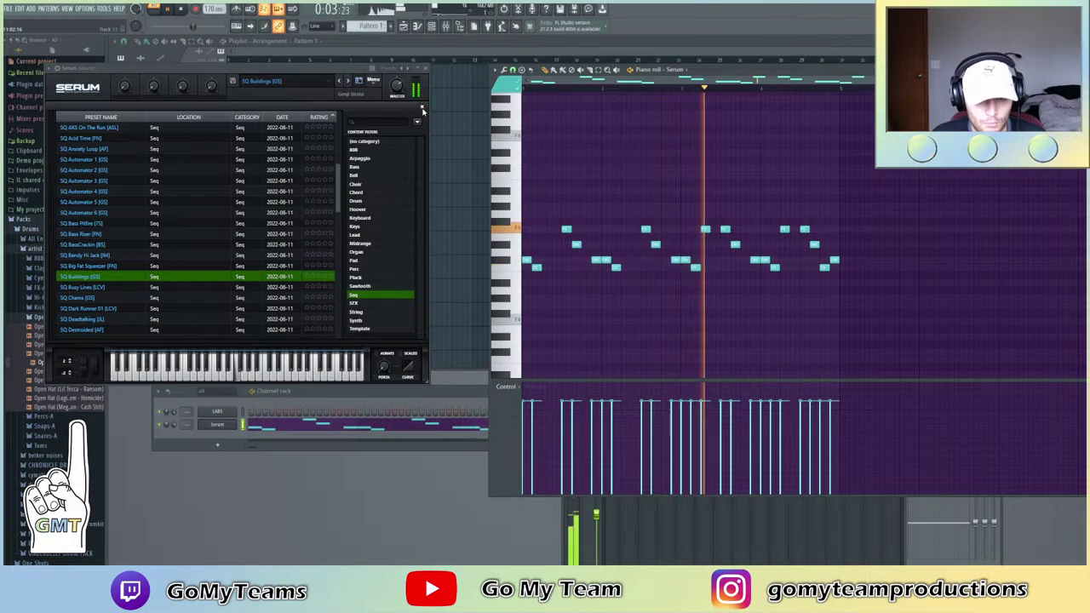
Close the preset browser, enable Serum's sub oscillator with the Saw shape, and try oscillator B before switching it off
click(422, 109)
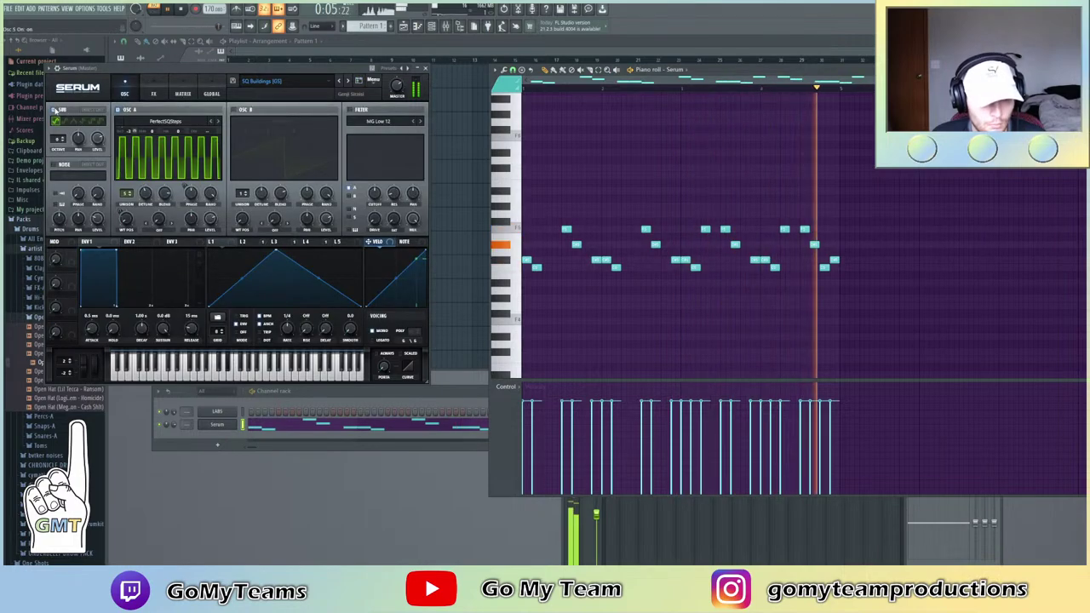
click(79, 121)
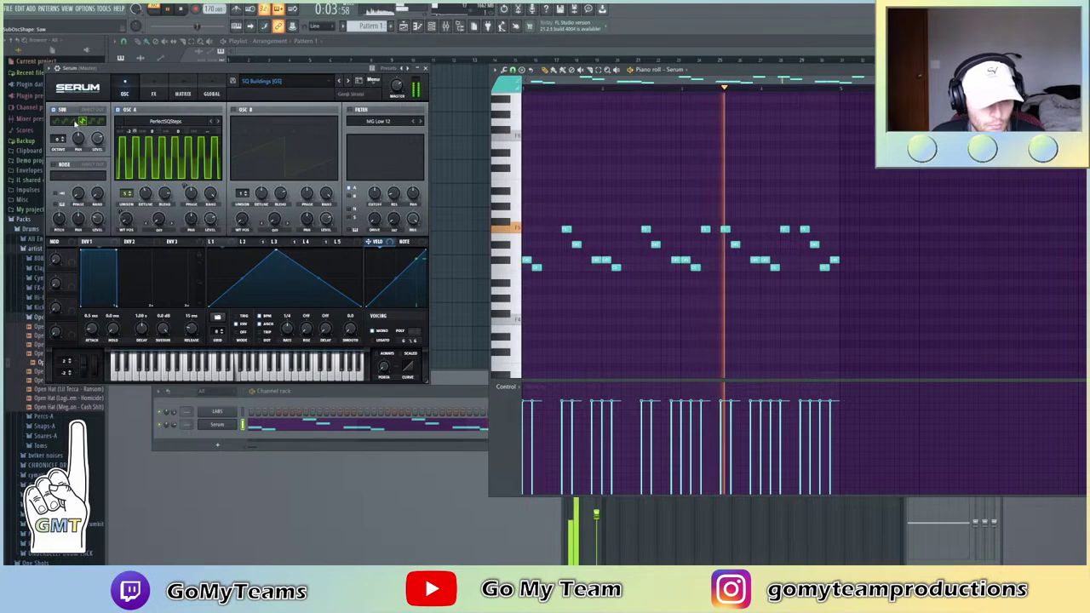
click(233, 110)
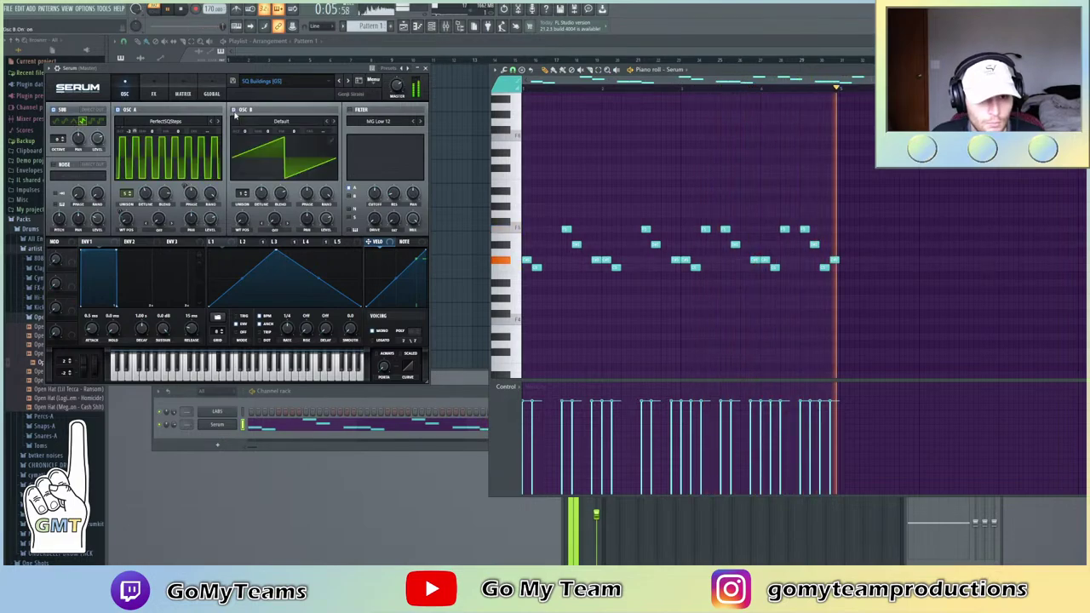
click(234, 110)
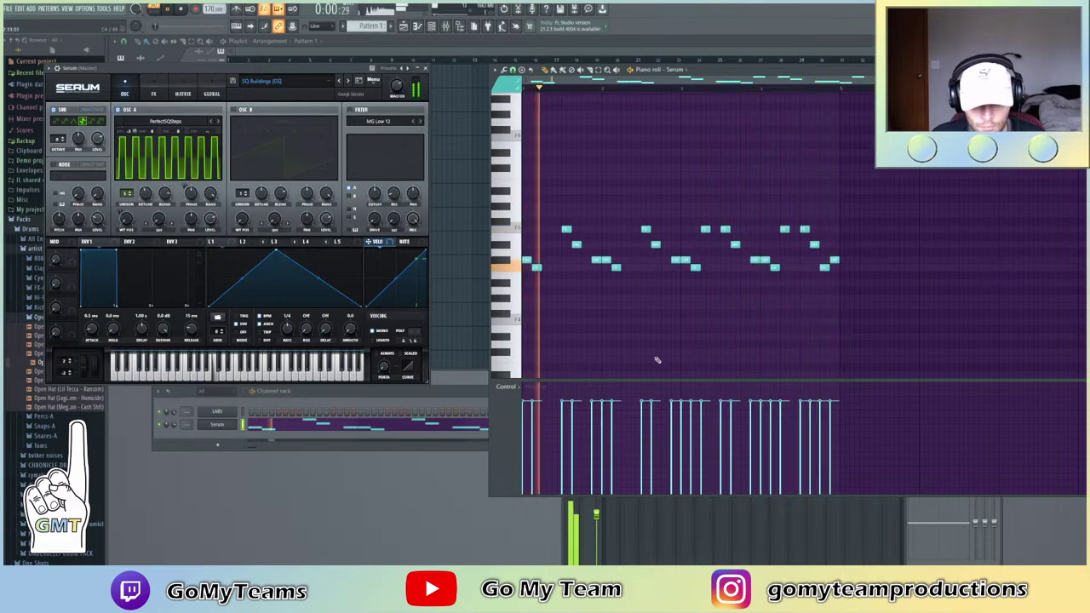
Add a low G#4 note in bar 1 and G#4 and G4 notes in bar 2, removing the trial G4 in bar 4
click(555, 298)
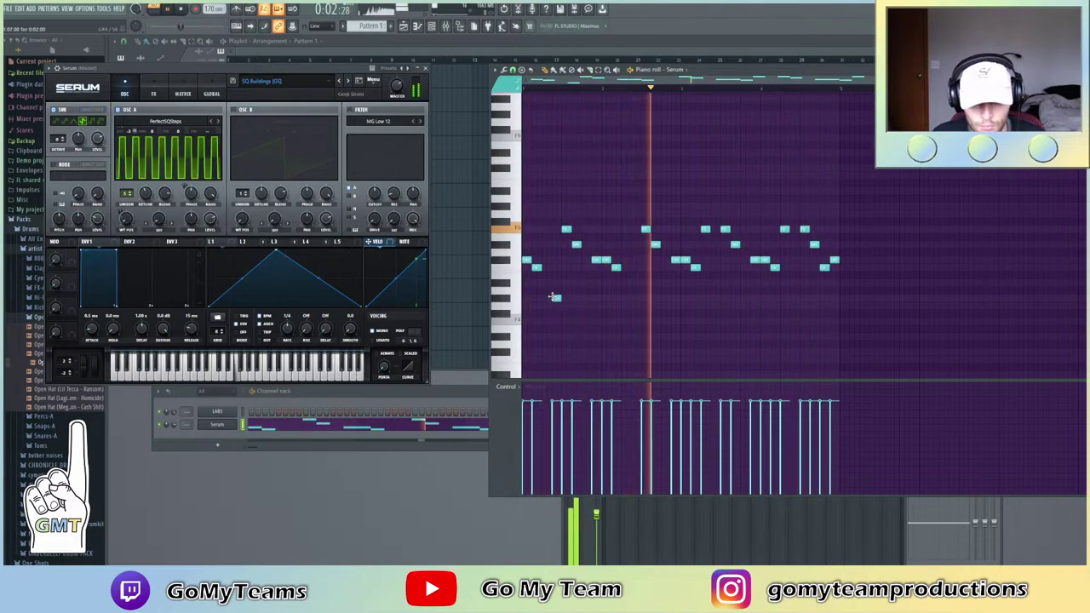
click(626, 298)
click(636, 305)
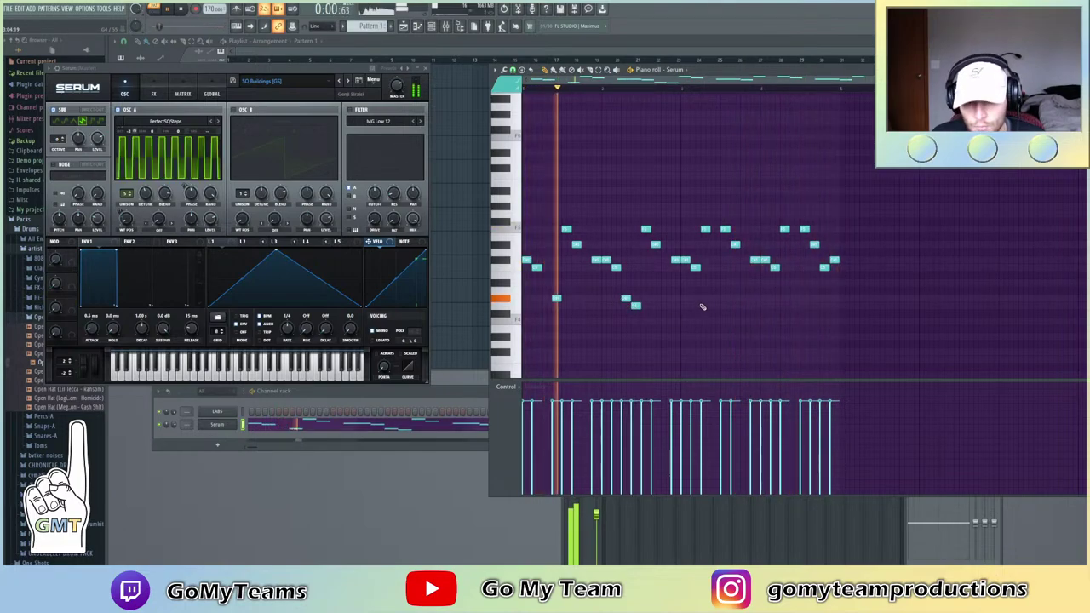
click(795, 304)
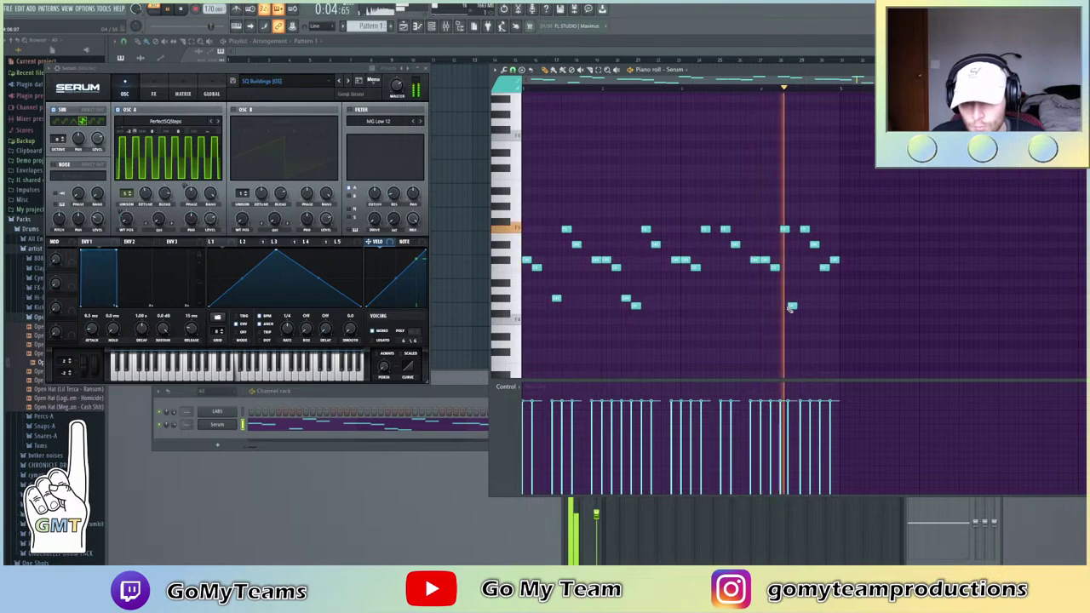
right_click(795, 304)
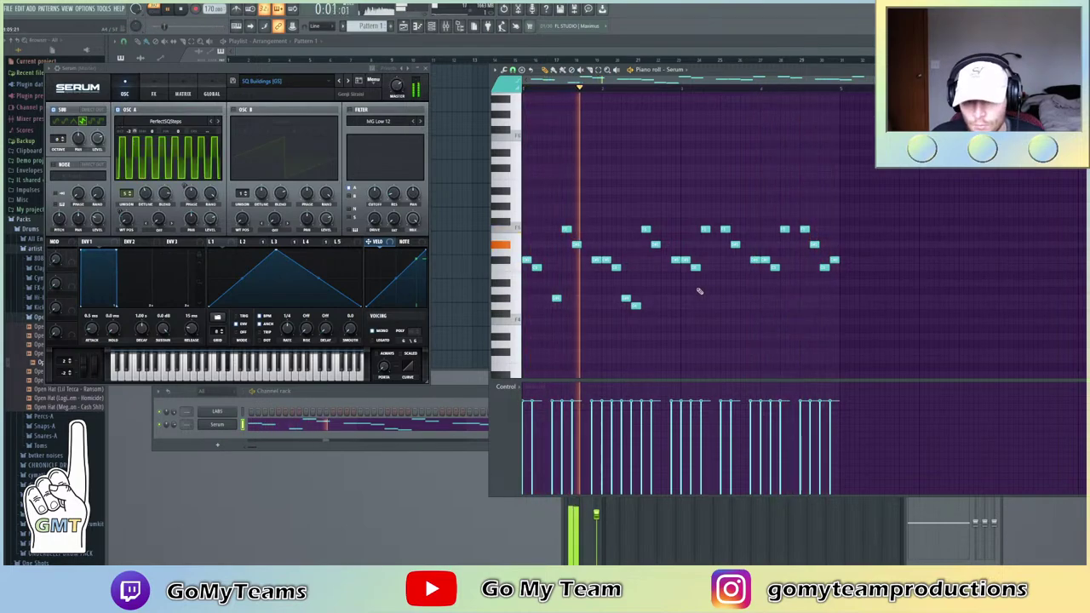
Try duplicating the three low notes from bars 1 and 2 into bars 3 and 4, and delete the copies
drag(670, 315, 522, 295)
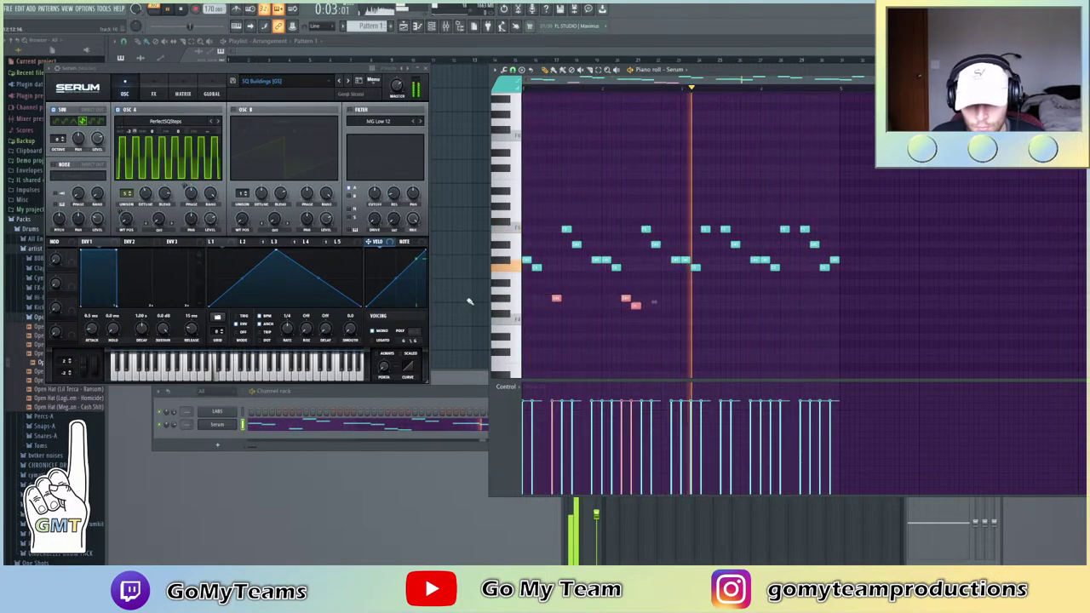
key(ctrl+b)
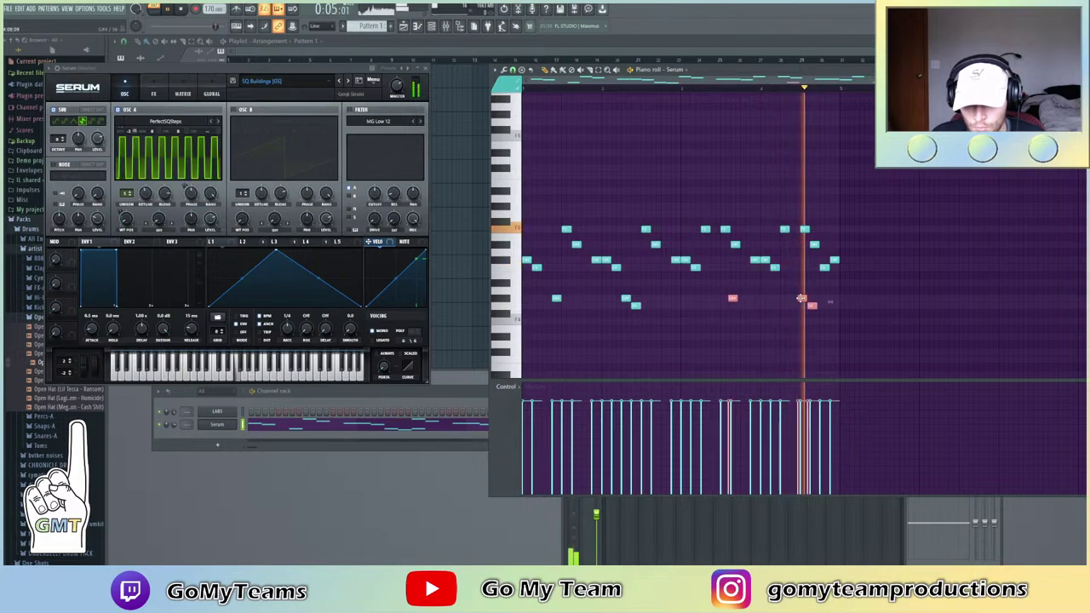
drag(715, 298, 784, 298)
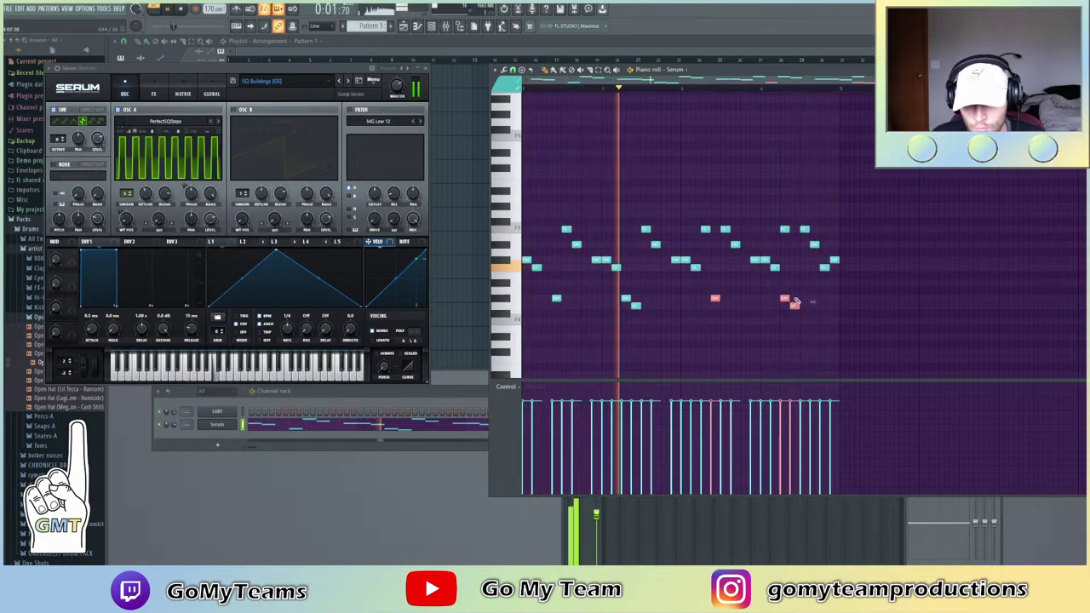
right_click(715, 298)
right_click(784, 298)
right_click(794, 306)
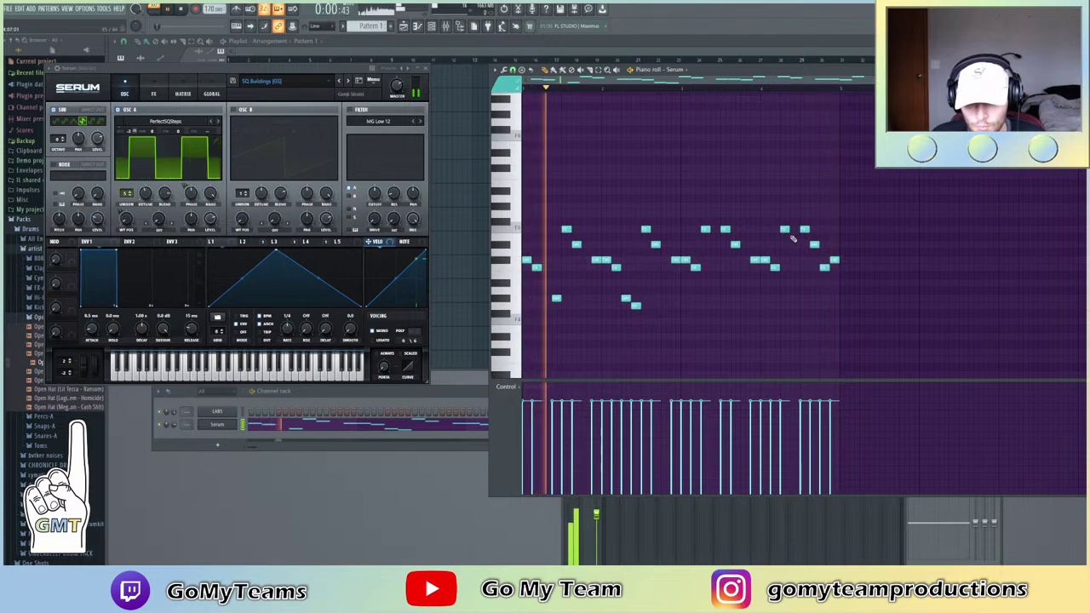
Lower the early F5 notes in bars 3 and 4 to G#4, and add a D#5 note right after the one in bar 4
drag(705, 229, 705, 304)
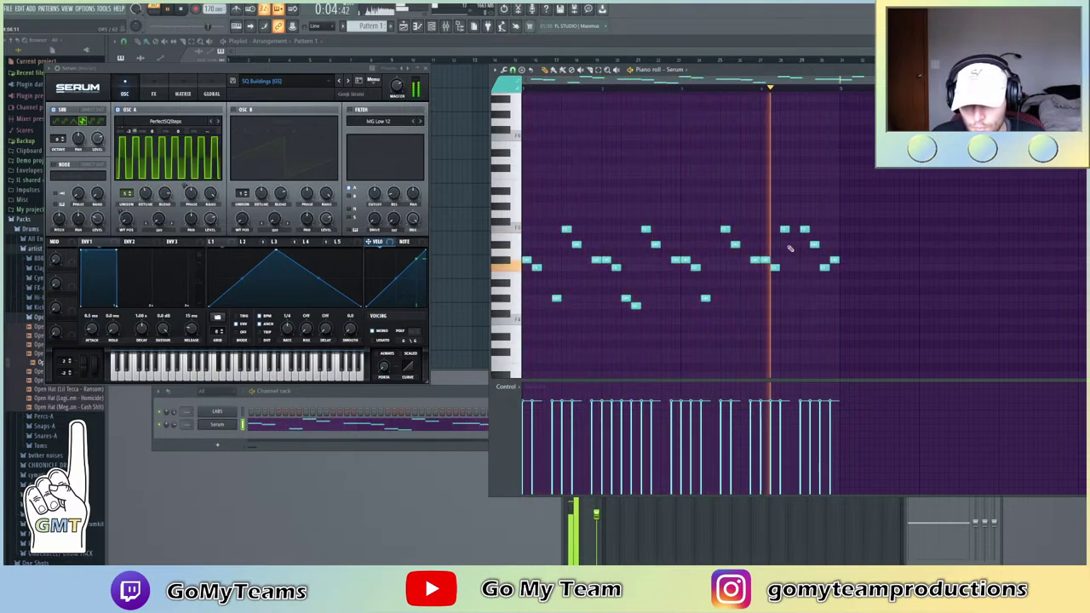
drag(788, 237, 781, 304)
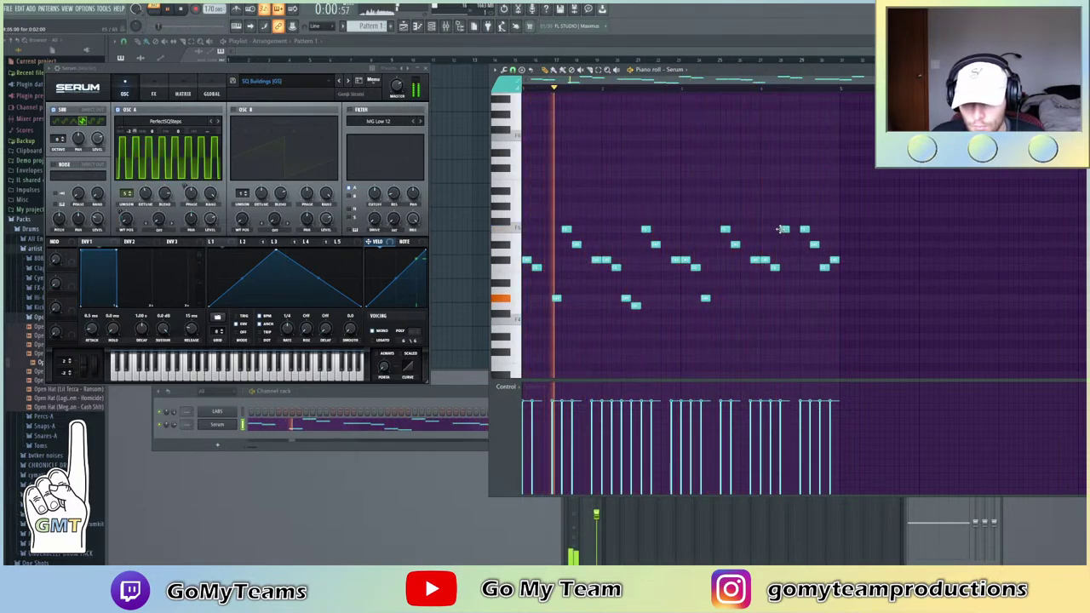
click(792, 284)
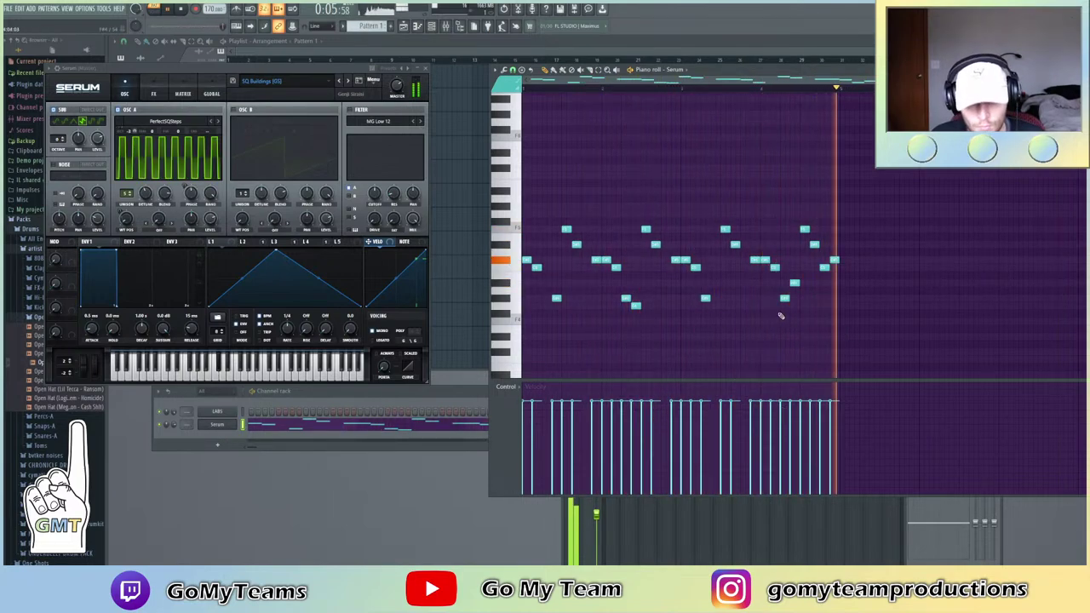
drag(794, 284, 792, 245)
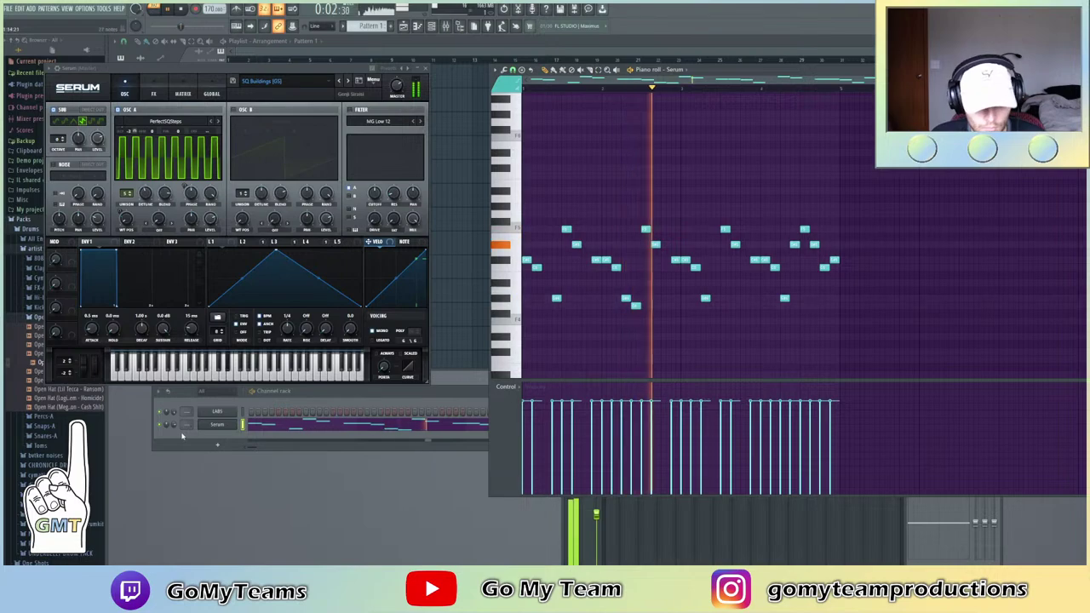
Close the first Serum's window, add a second Serum instance to the channel rack, and open its preset browser
click(217, 424)
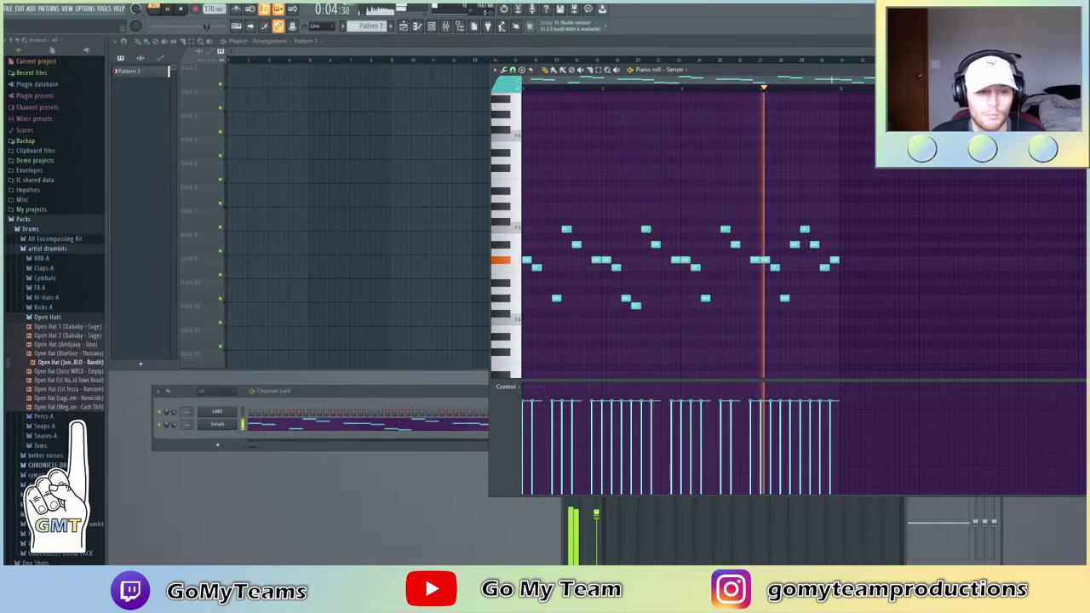
click(217, 444)
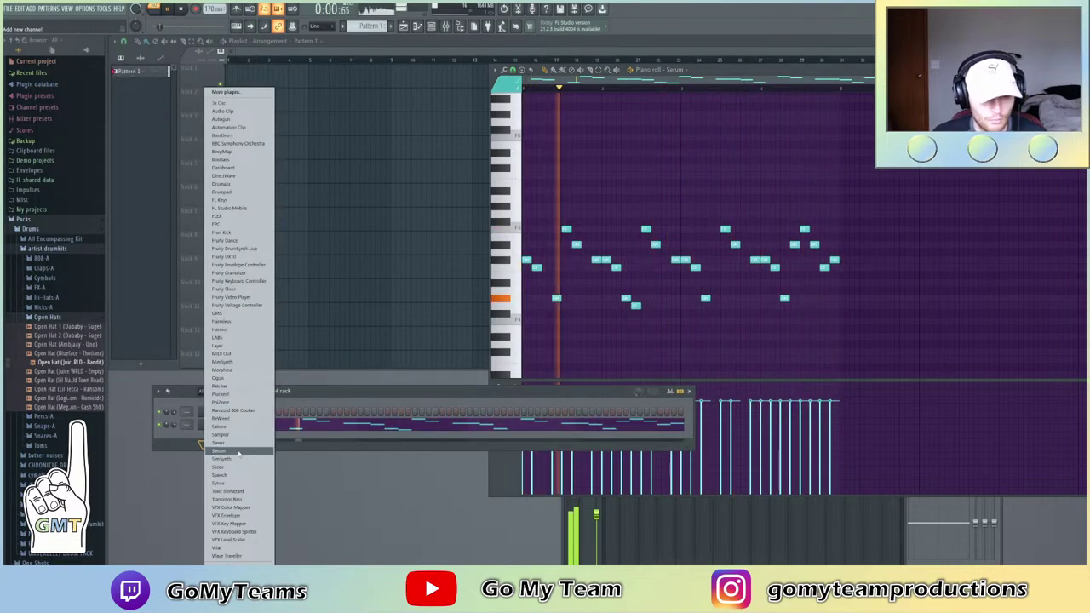
click(239, 451)
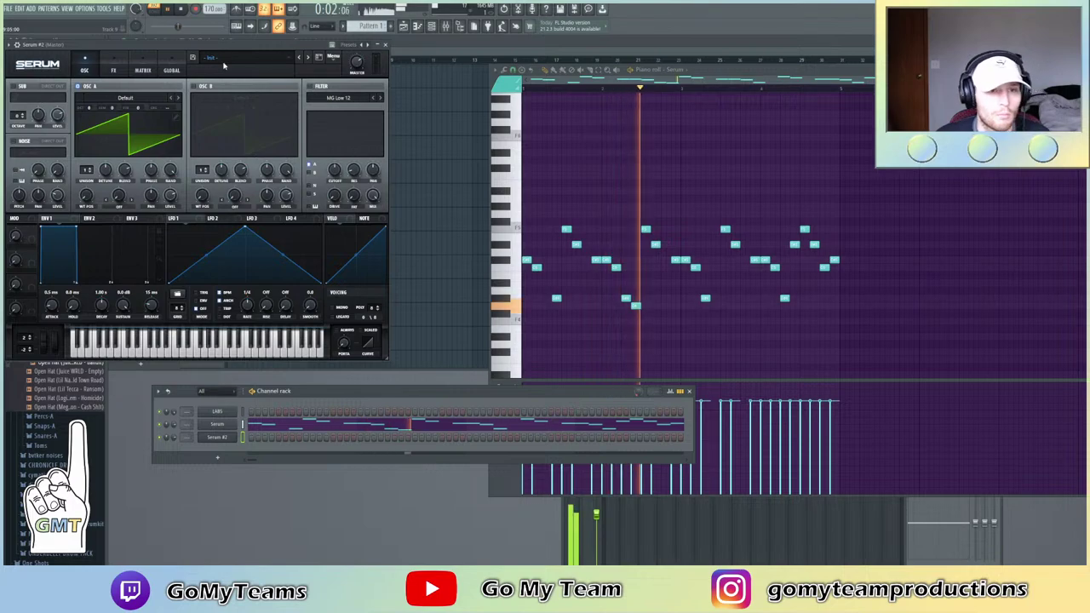
click(224, 63)
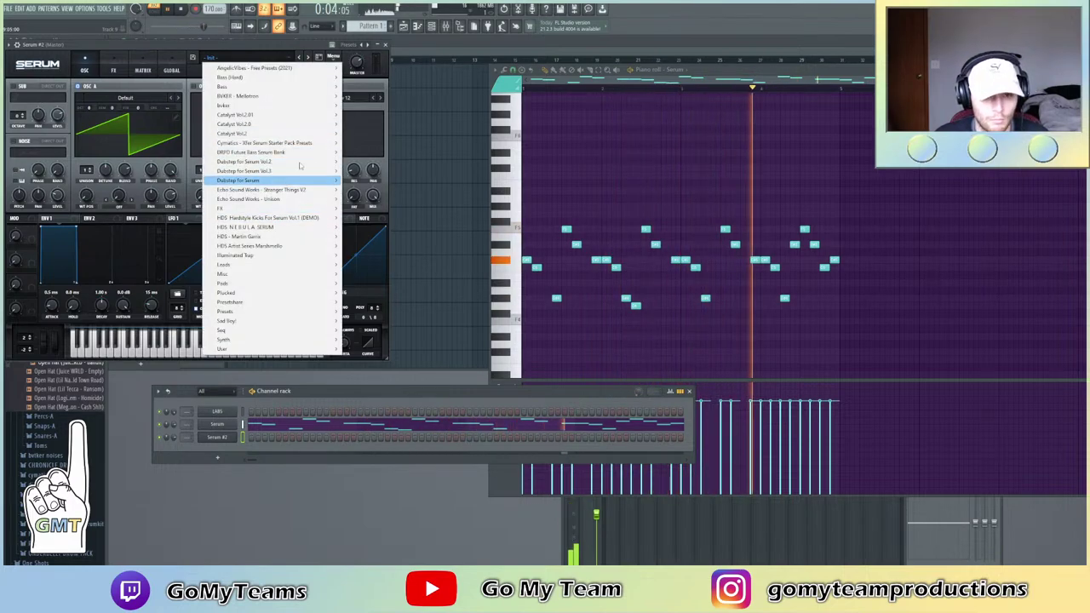
click(320, 57)
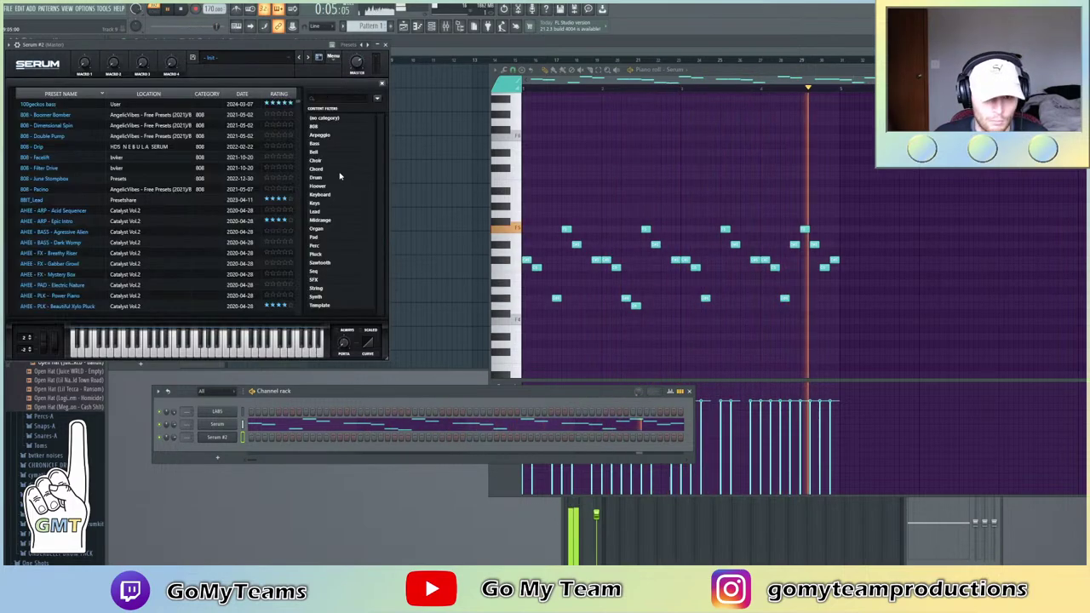
Filter the new Serum's presets to Pluck, sort them by rating from highest down, and load PLUCK - RainDrop
click(332, 255)
click(278, 93)
scroll(147, 230, up, 1)
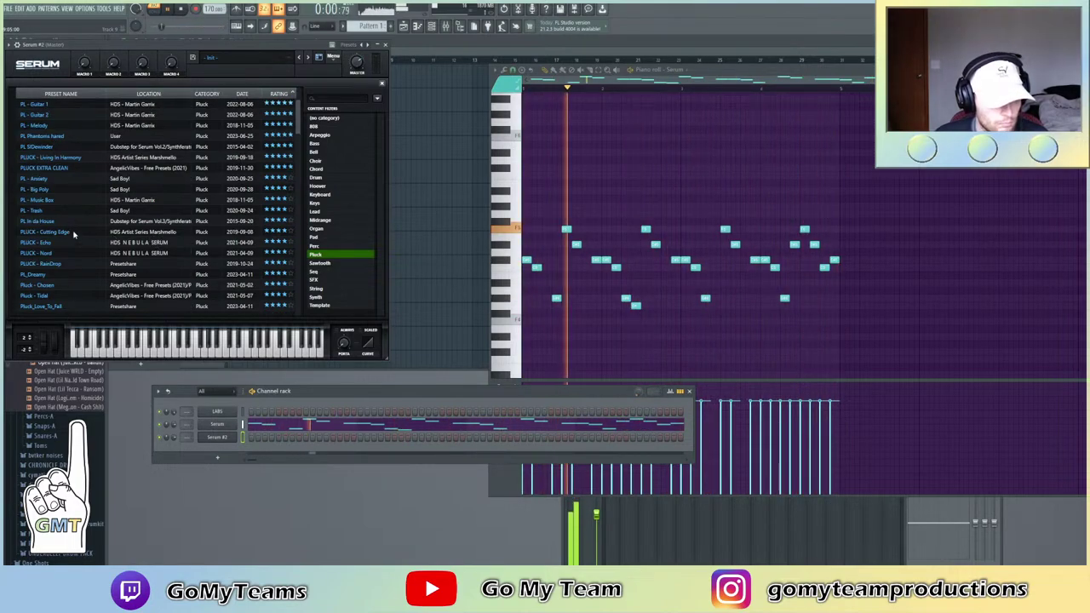
click(74, 263)
Copy all melody notes from the first Serum's piano roll into the Serum #2 piano roll
right_click(223, 436)
click(253, 440)
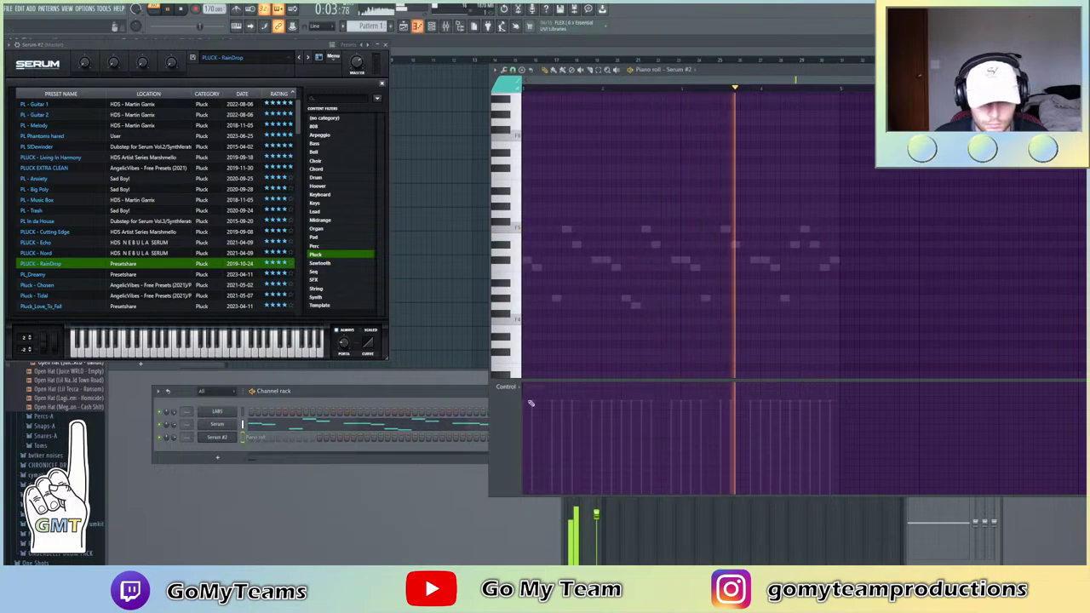
right_click(242, 424)
click(254, 426)
right_click(242, 435)
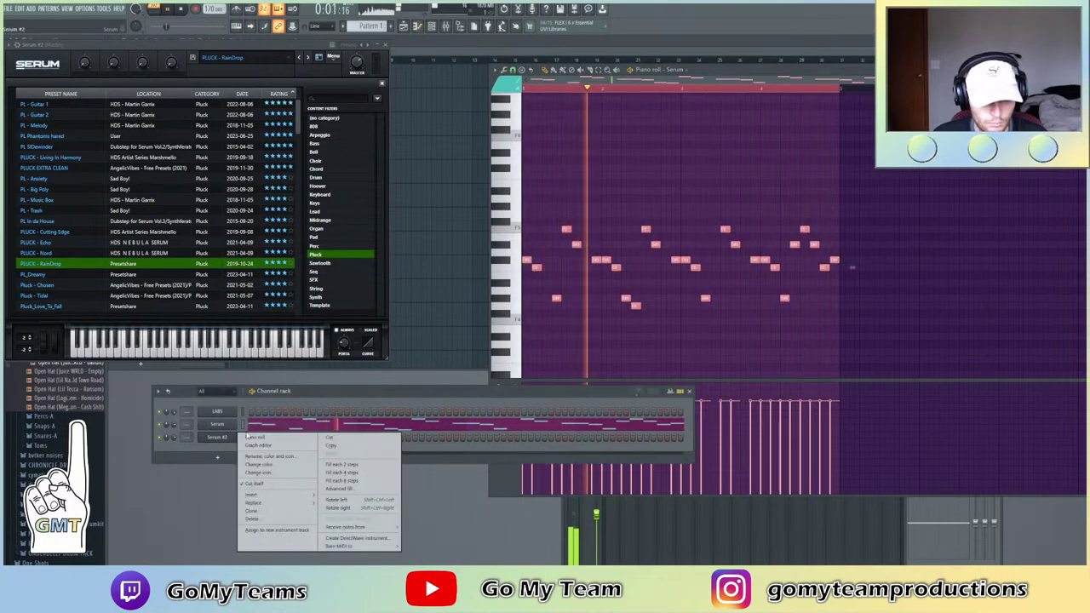
click(253, 437)
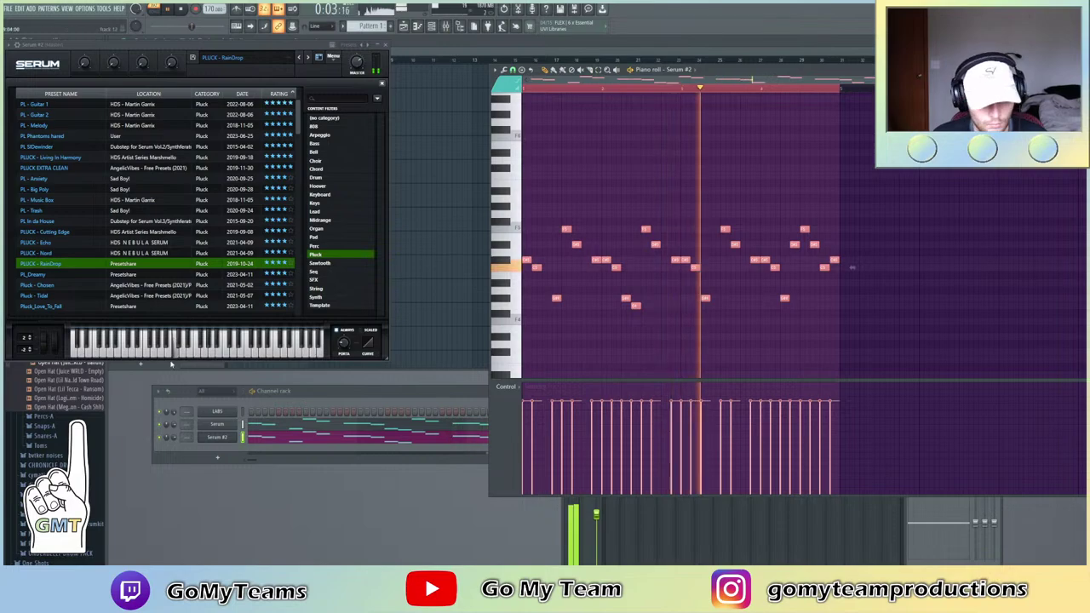
Raise all Serum #2 notes by one octave, and close the plugin's preset browser and window
click(159, 424)
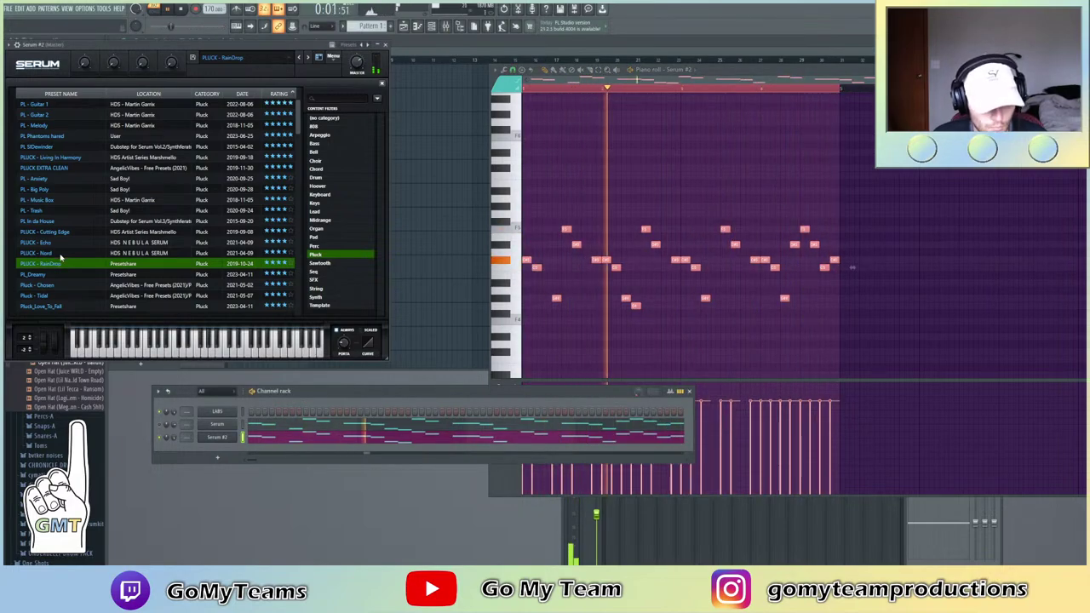
drag(879, 358, 507, 121)
key(ctrl+Up)
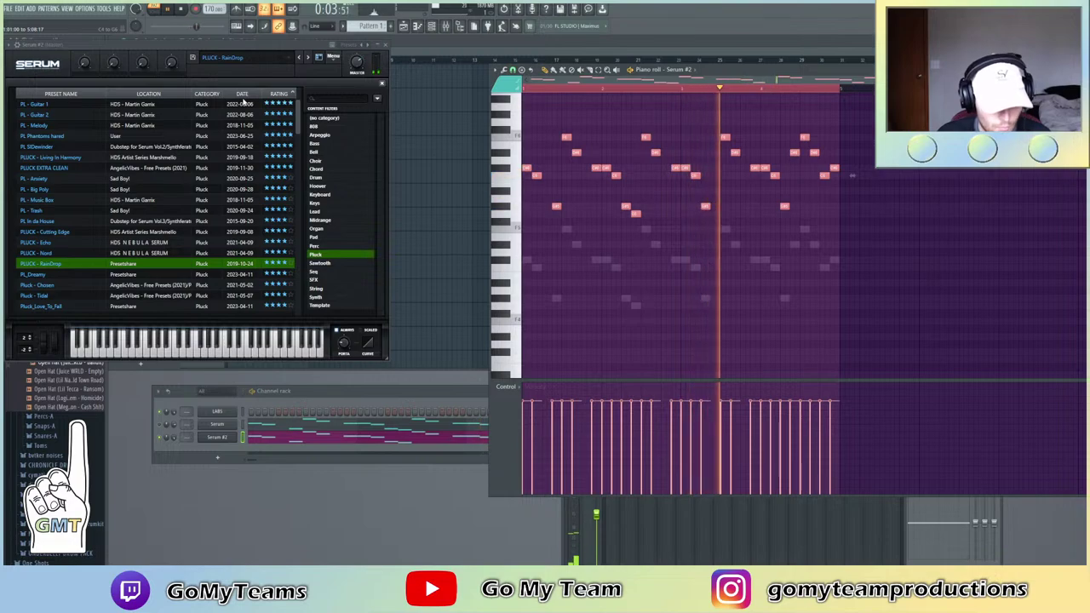
click(179, 423)
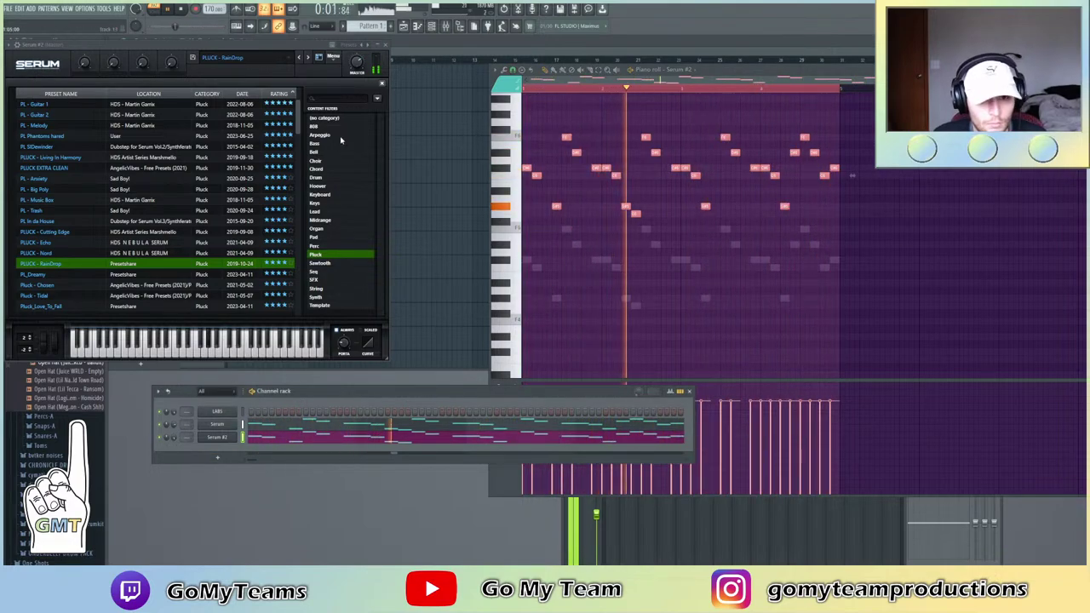
click(382, 84)
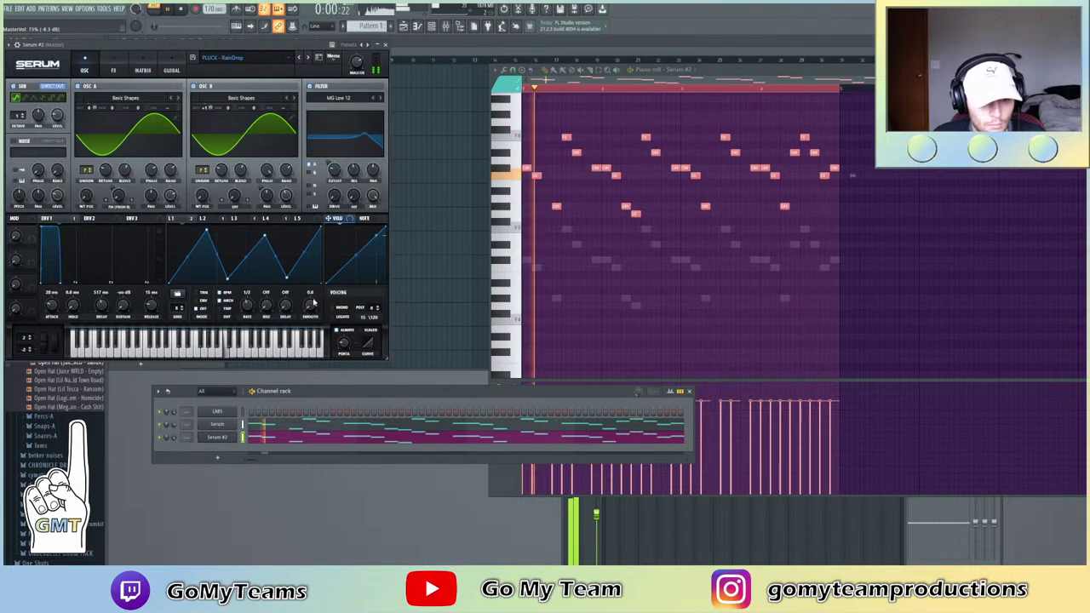
click(386, 45)
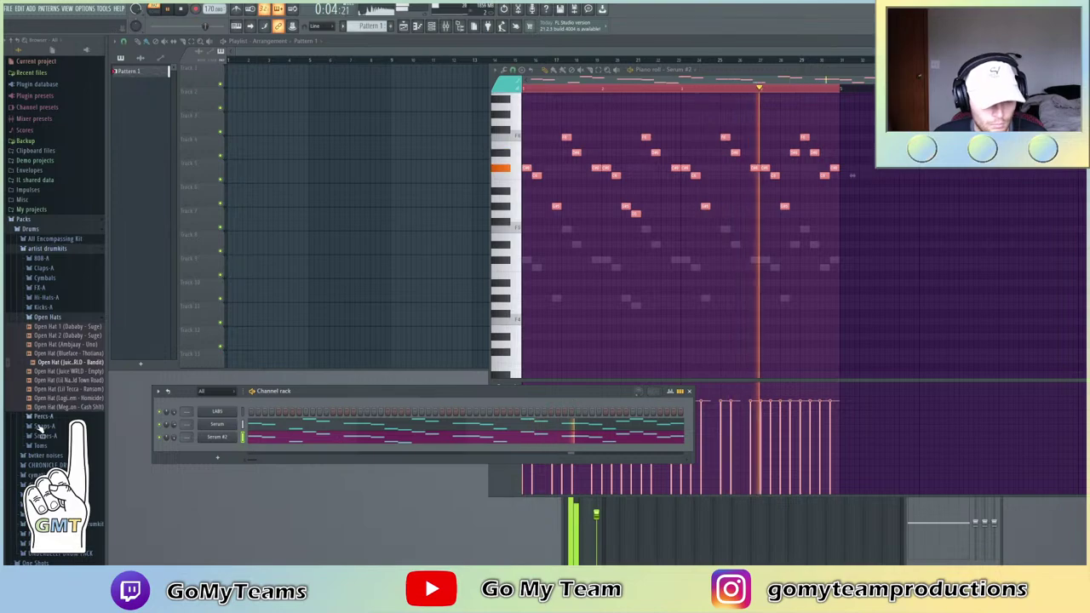
Add Ramzoid 808 Cooker as a new channel and load the bonking sound from its clean category
click(217, 457)
click(230, 453)
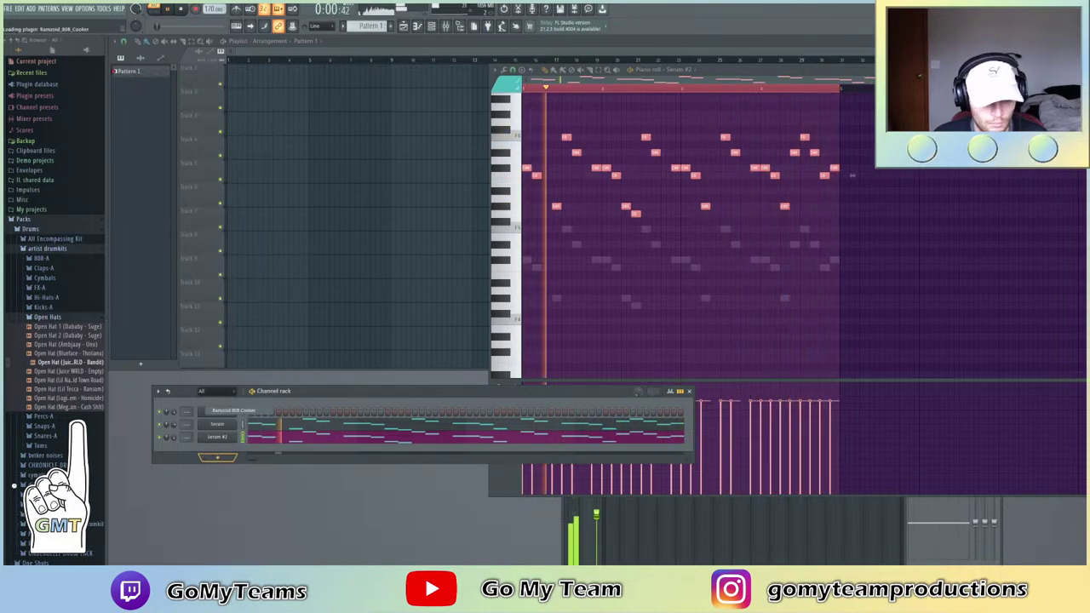
scroll(72, 249, down, 5)
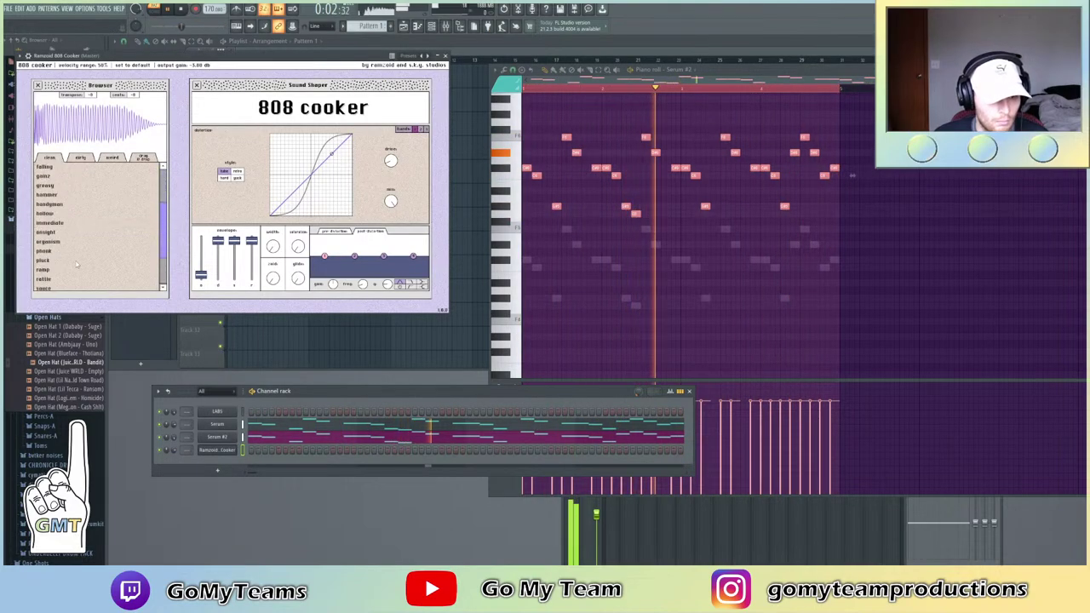
click(80, 158)
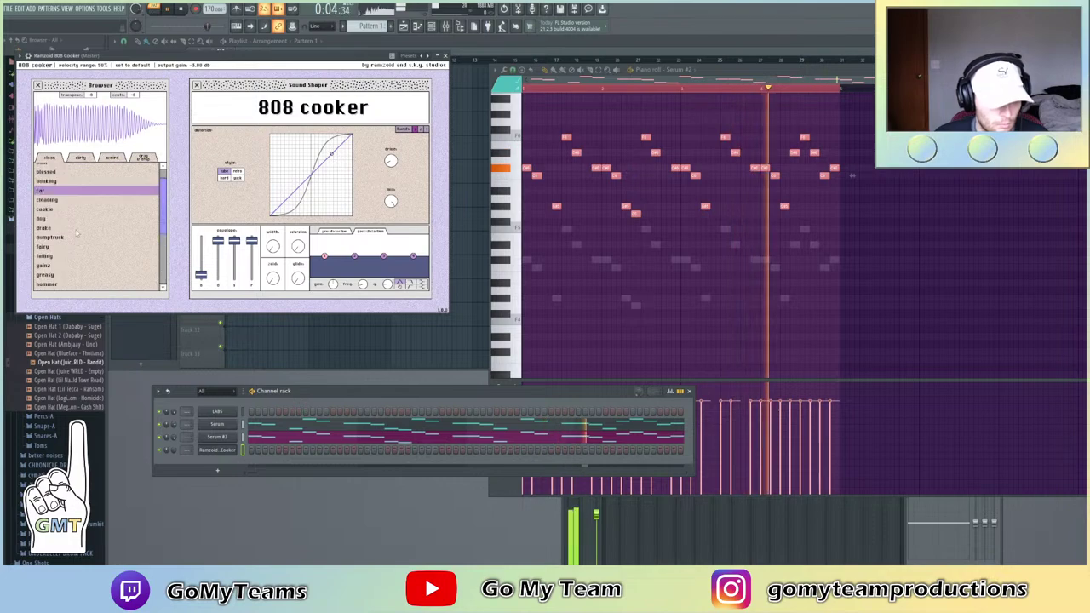
click(61, 158)
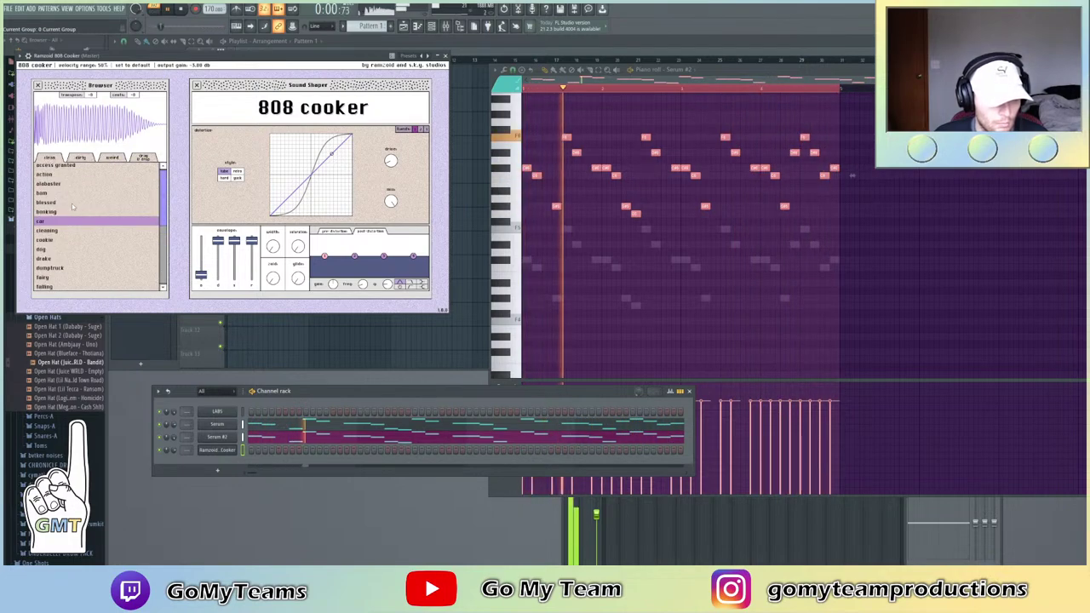
click(60, 211)
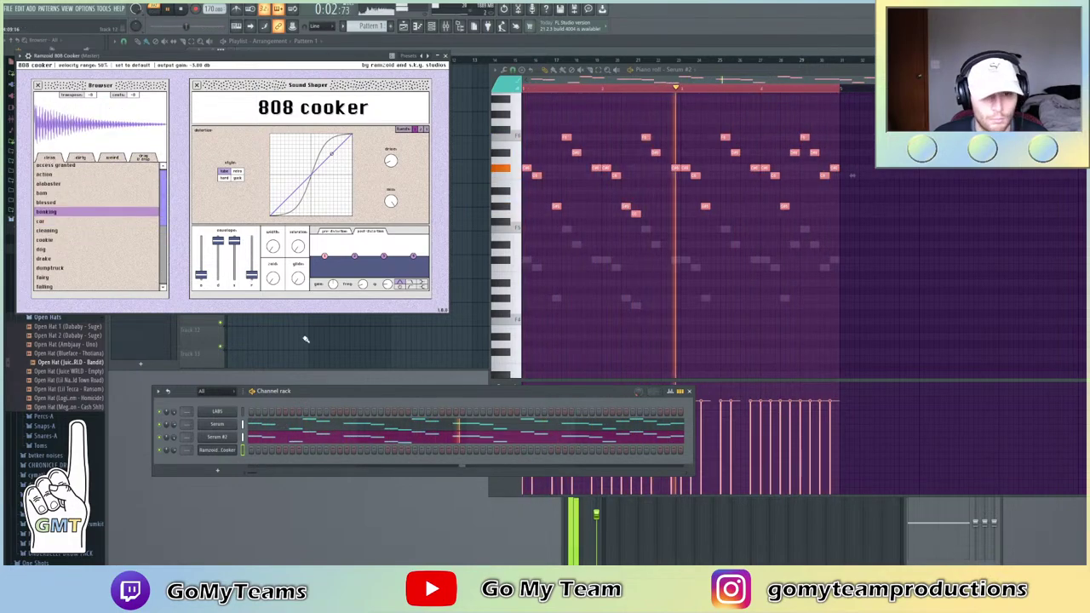
Fill four bars of the 808 Cooker's piano roll with short F4 notes, one on every beat
right_click(235, 452)
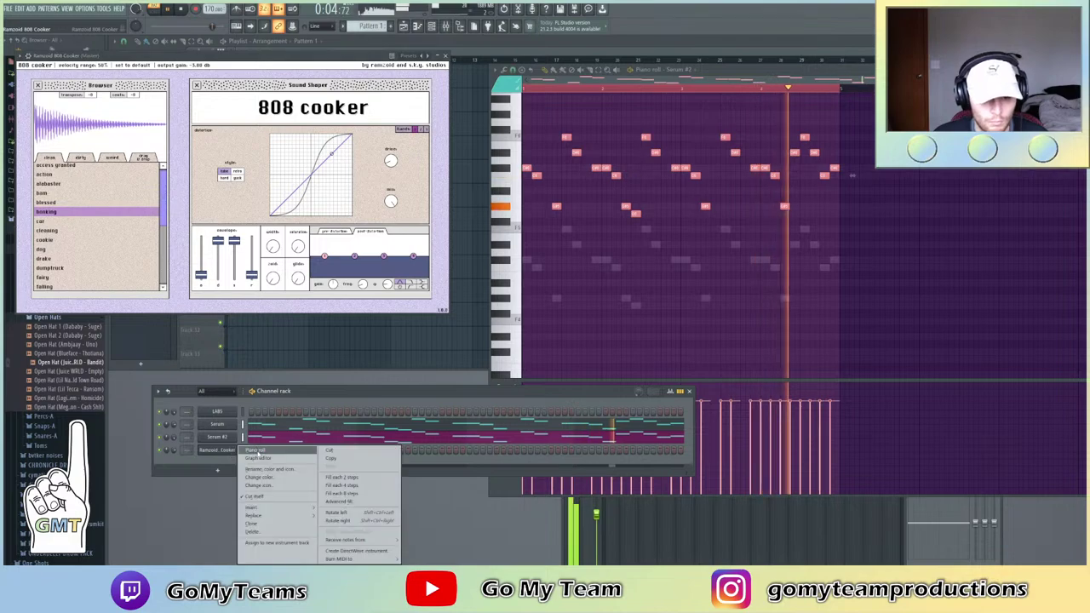
click(248, 449)
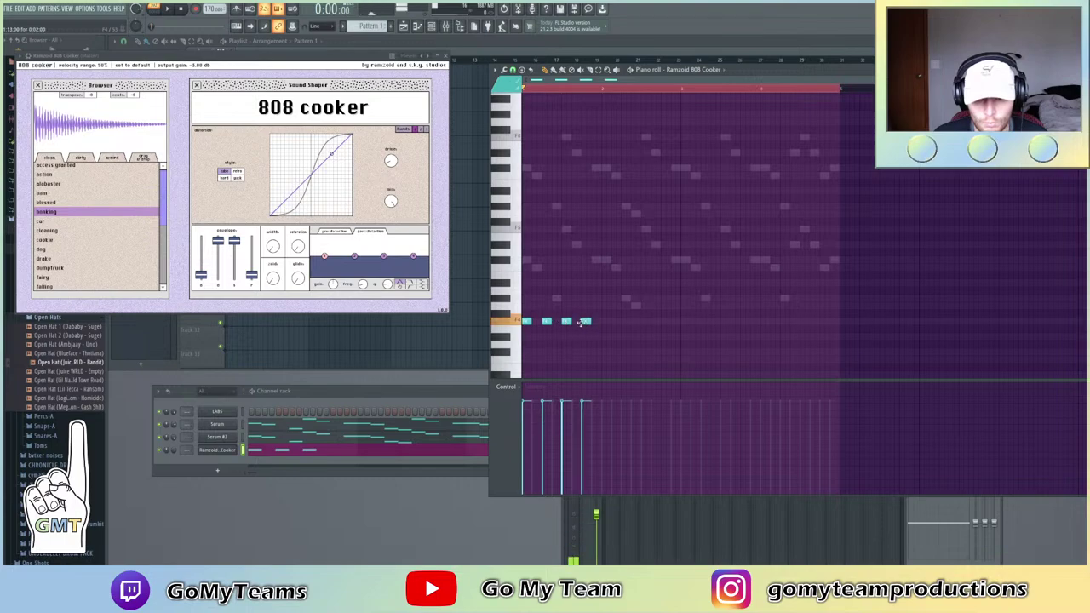
key(ctrl+b)
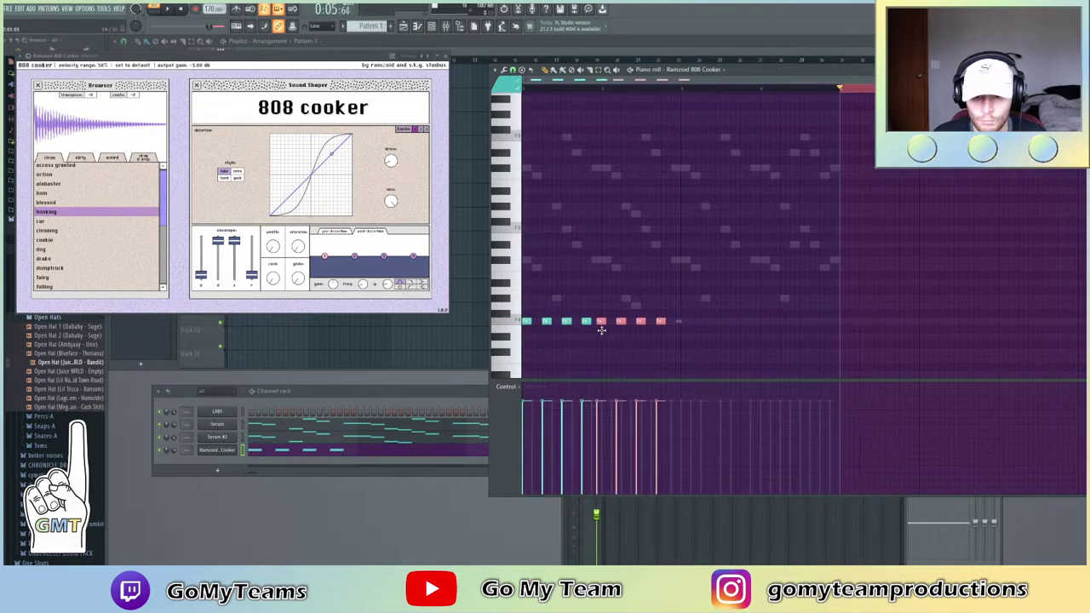
key(ctrl+a)
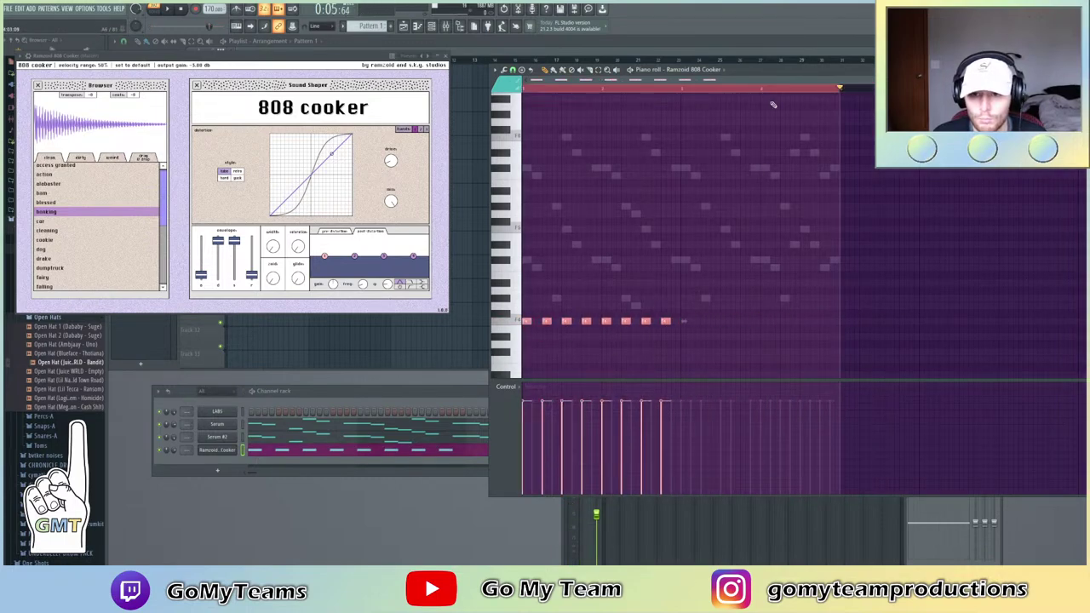
key(ctrl+b)
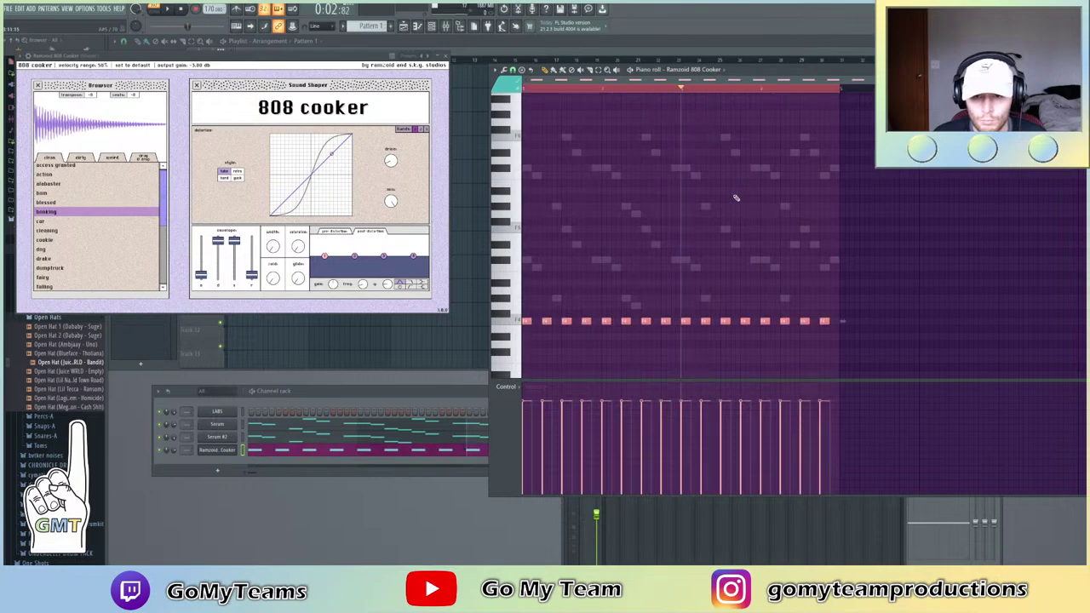
Lengthen the 808 notes with the articulator until each meets the next, and extend the last one to the end of bar 4
key(space)
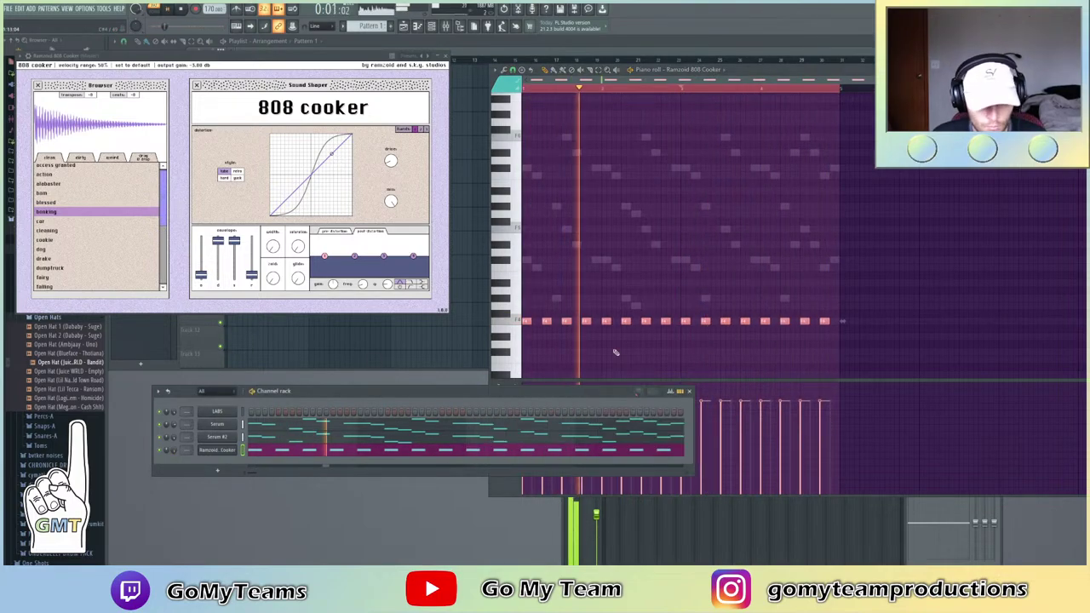
key(alt+r)
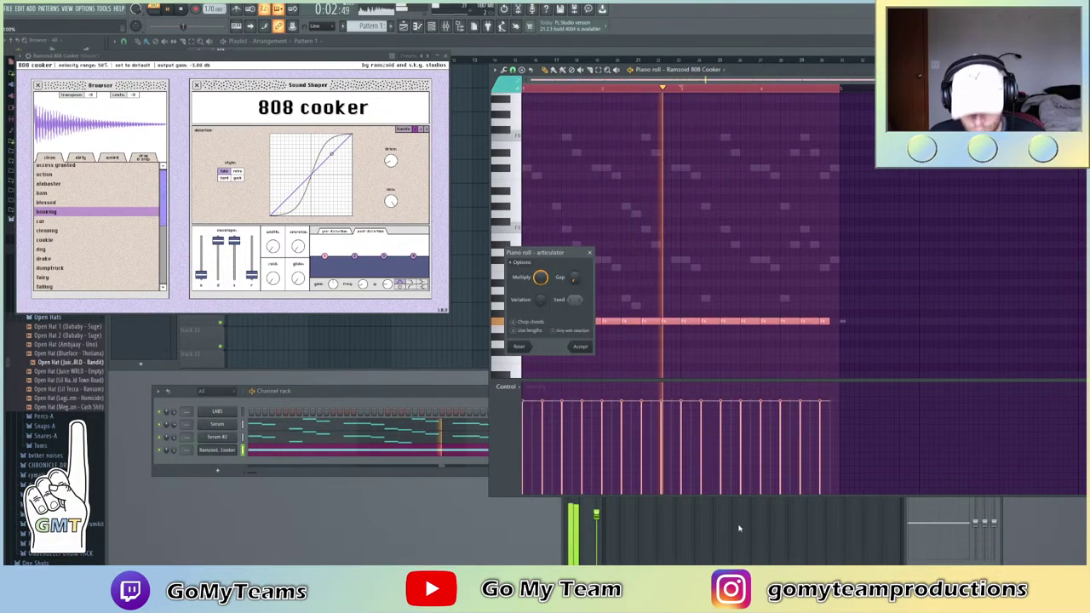
click(583, 346)
click(690, 353)
drag(831, 321, 839, 322)
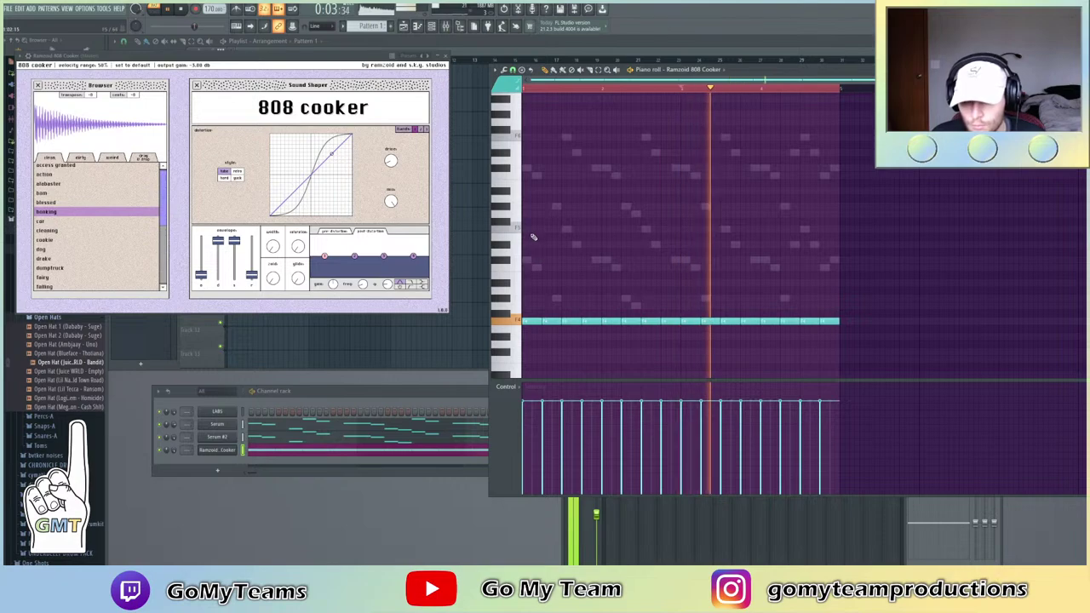
Clear the time selection, try raising the four 808 notes in bar 2 to A#4 during playback, and return them to F4
key(space)
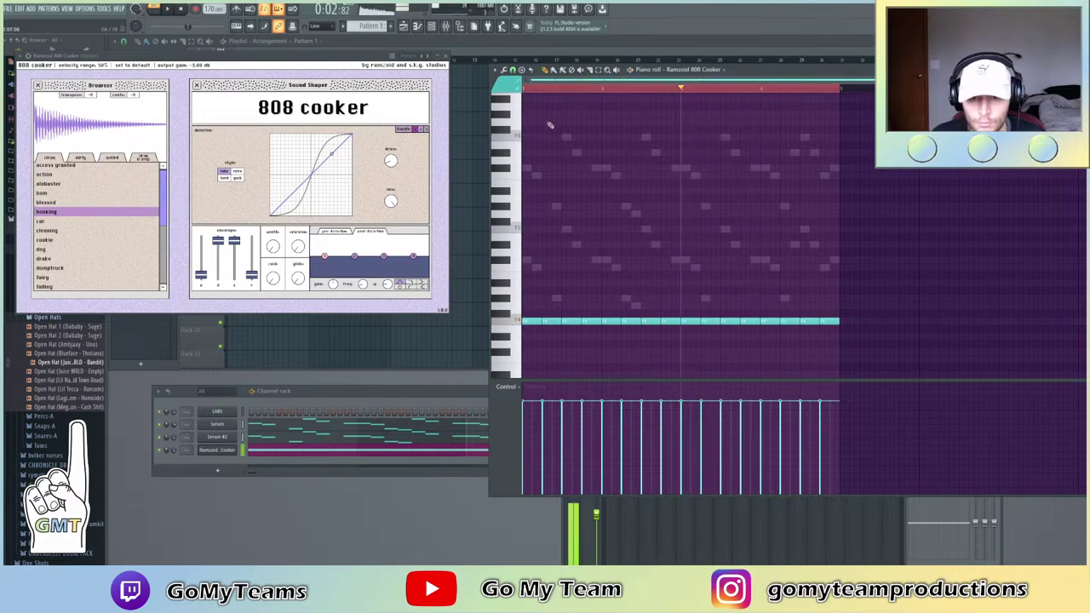
click(551, 94)
key(space)
click(660, 324)
drag(651, 326, 599, 302)
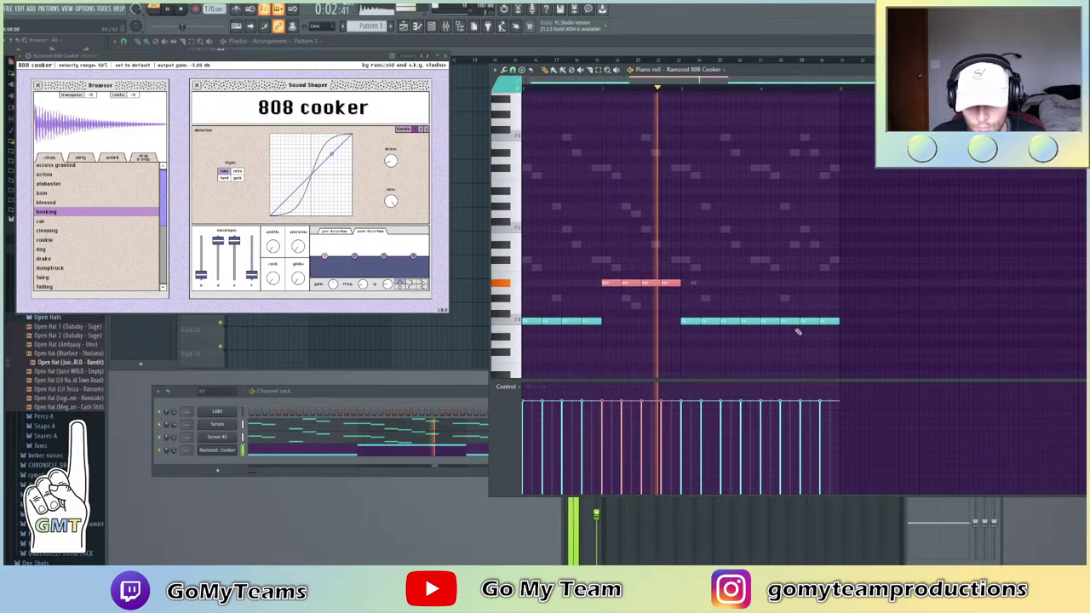
key(space)
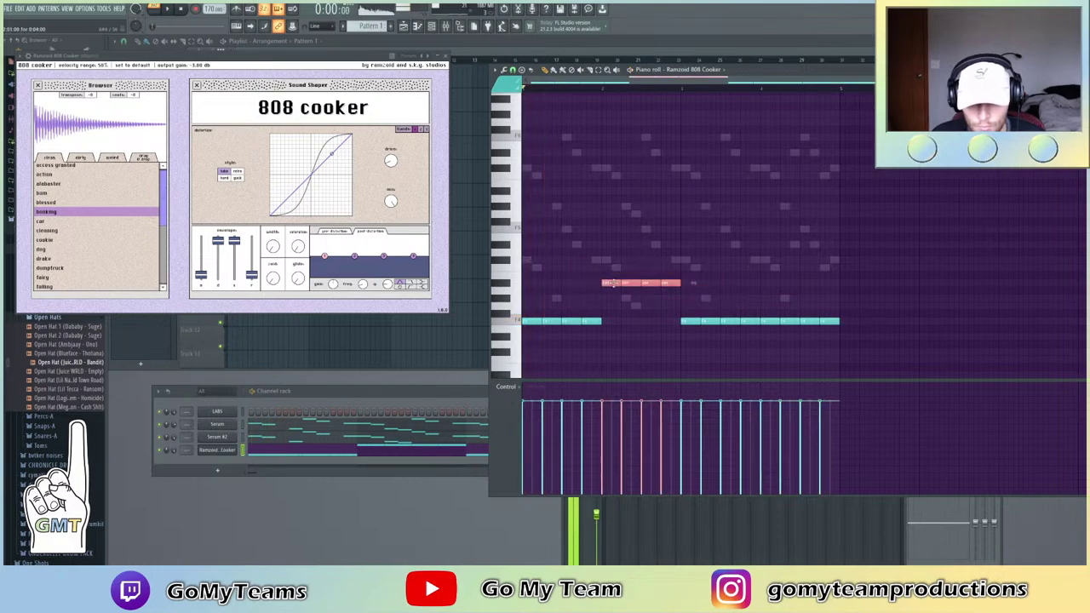
drag(615, 283, 615, 316)
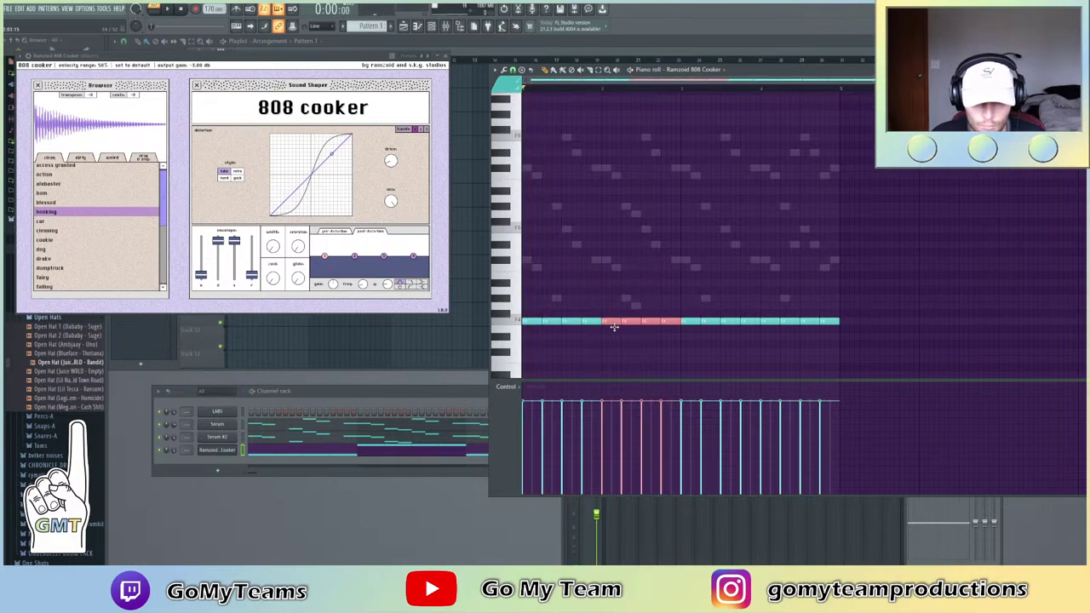
Try all 808 notes one octave higher during playback, and move them back down to F4
key(ctrl+a)
key(ctrl+Up)
key(space)
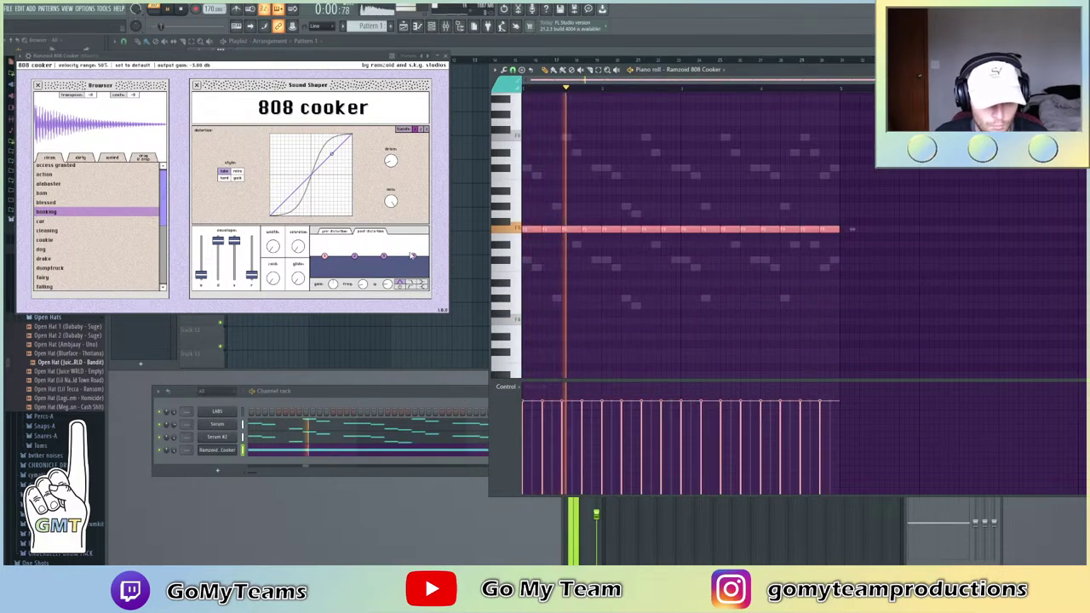
key(ctrl+Down)
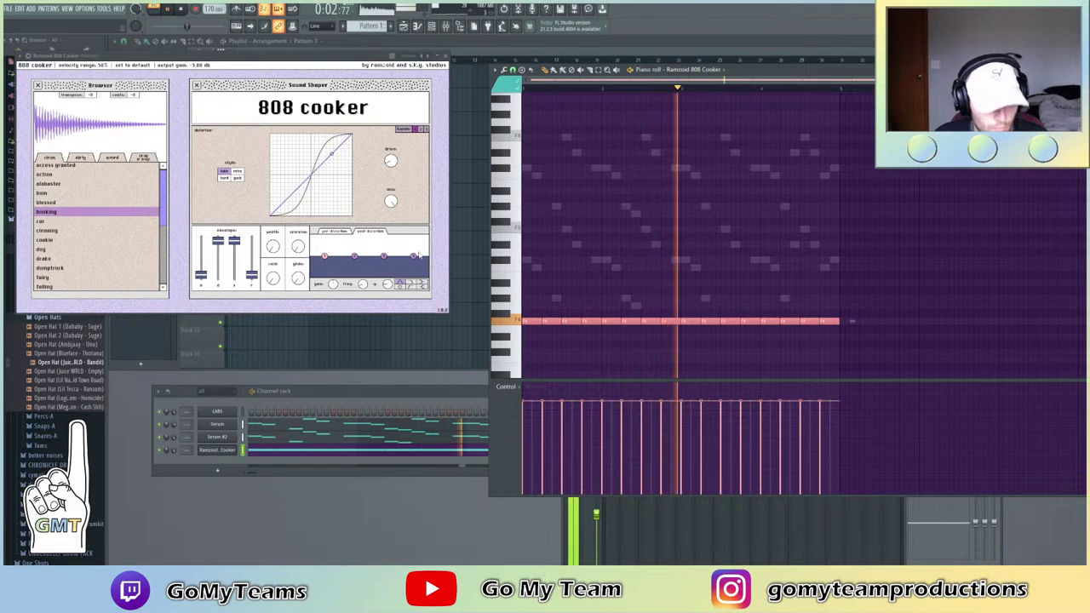
Set the 808 distortion style to hard, split the distortion into two bands, and try the retro style on the high band
click(224, 177)
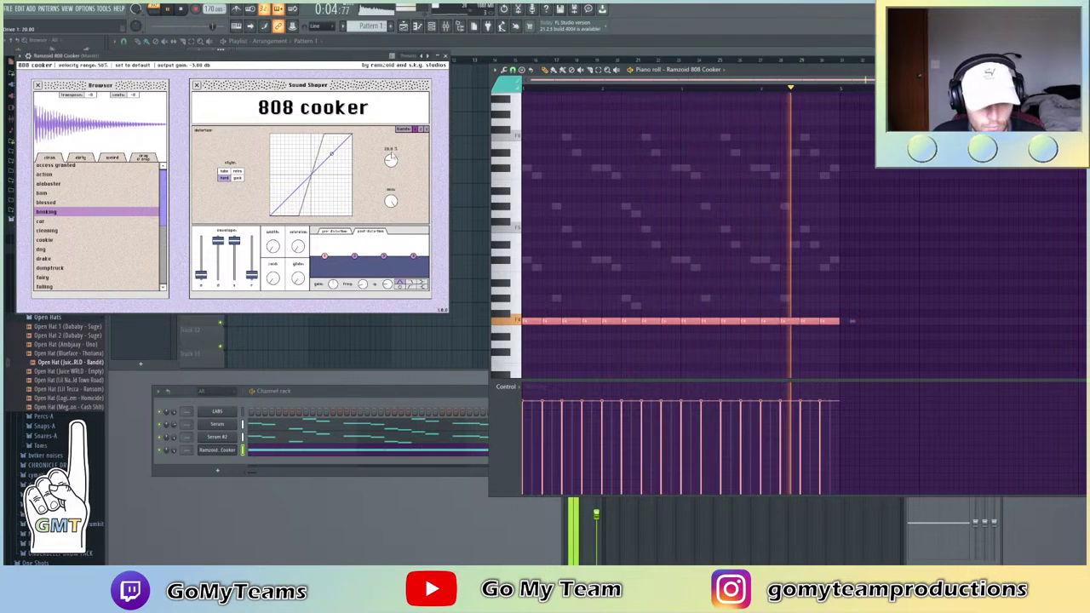
click(418, 129)
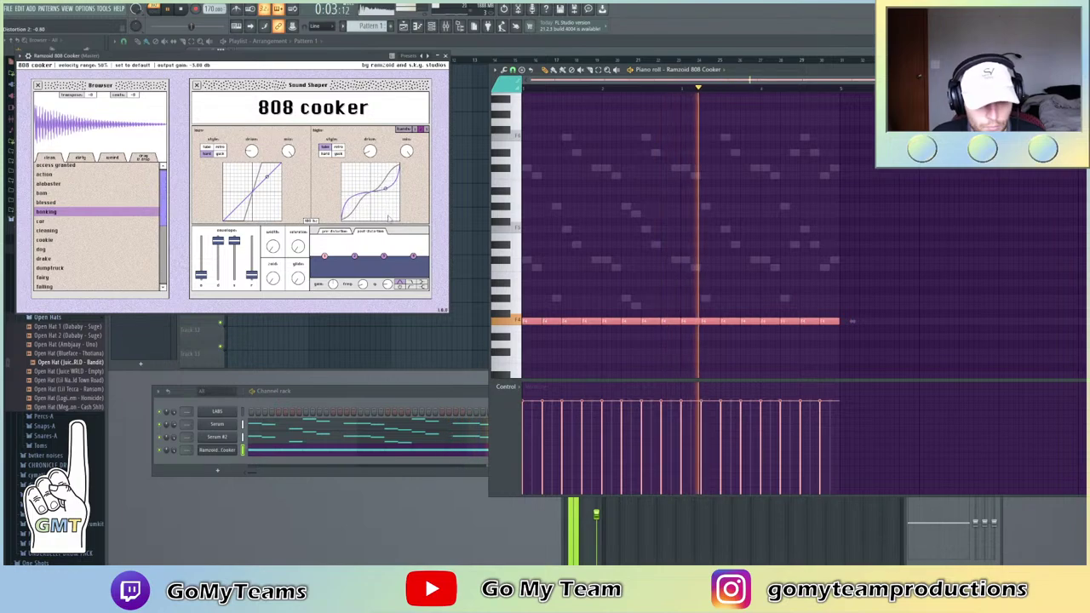
click(338, 149)
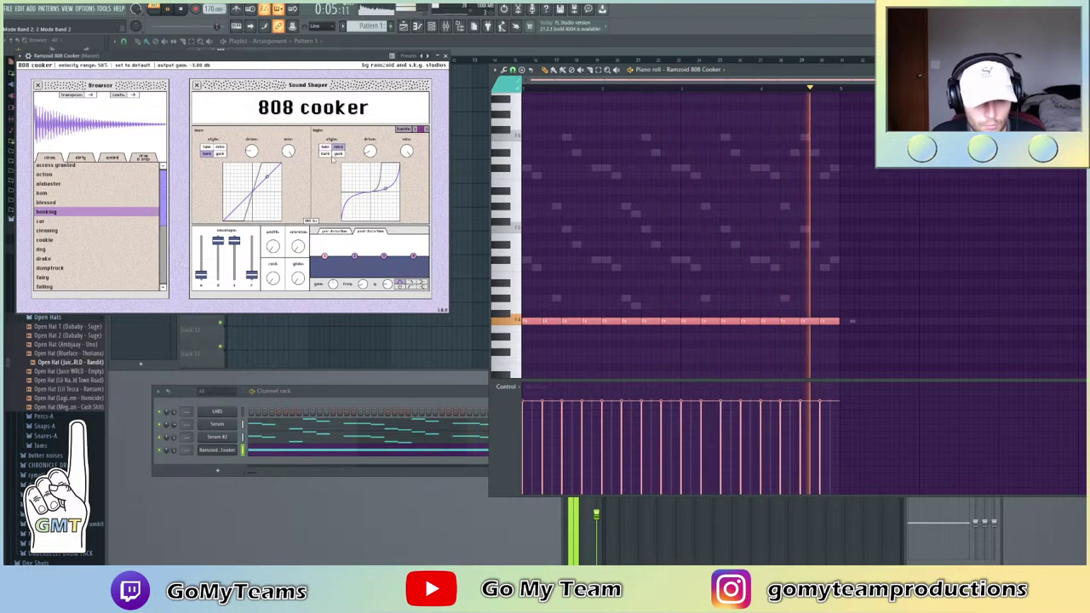
Switch the high band to the style below retro, reshape its distortion curve, and lower its mix to 44
drag(386, 188, 388, 208)
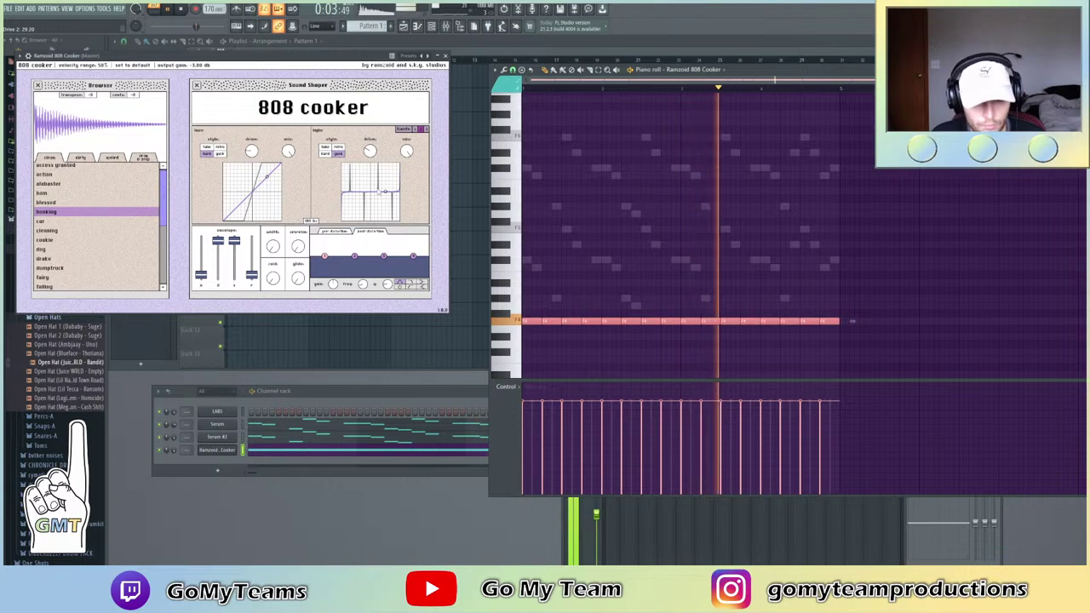
drag(385, 192, 384, 185)
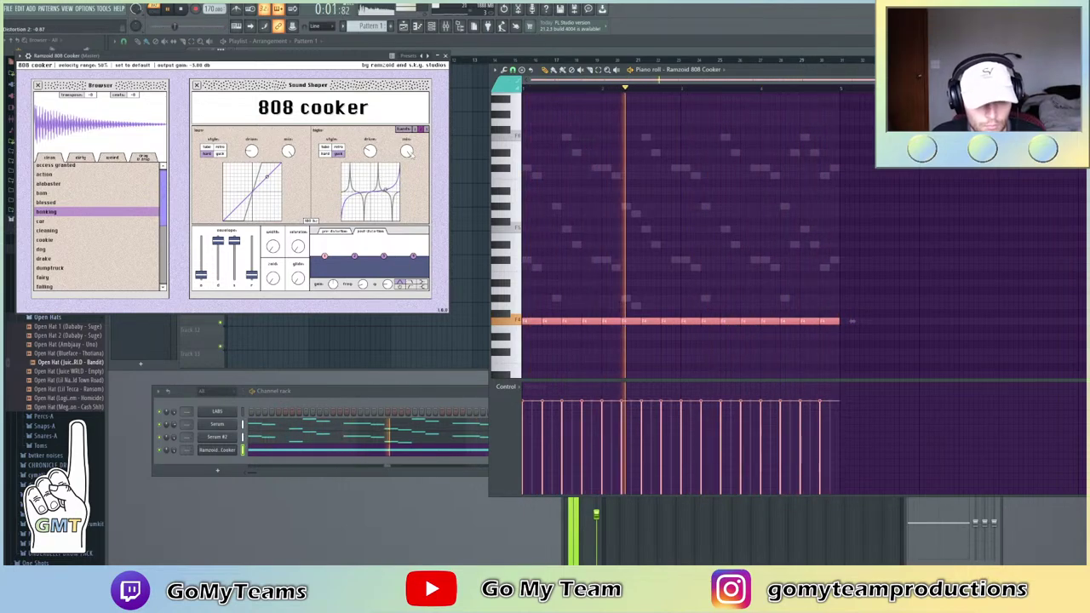
drag(406, 159, 404, 193)
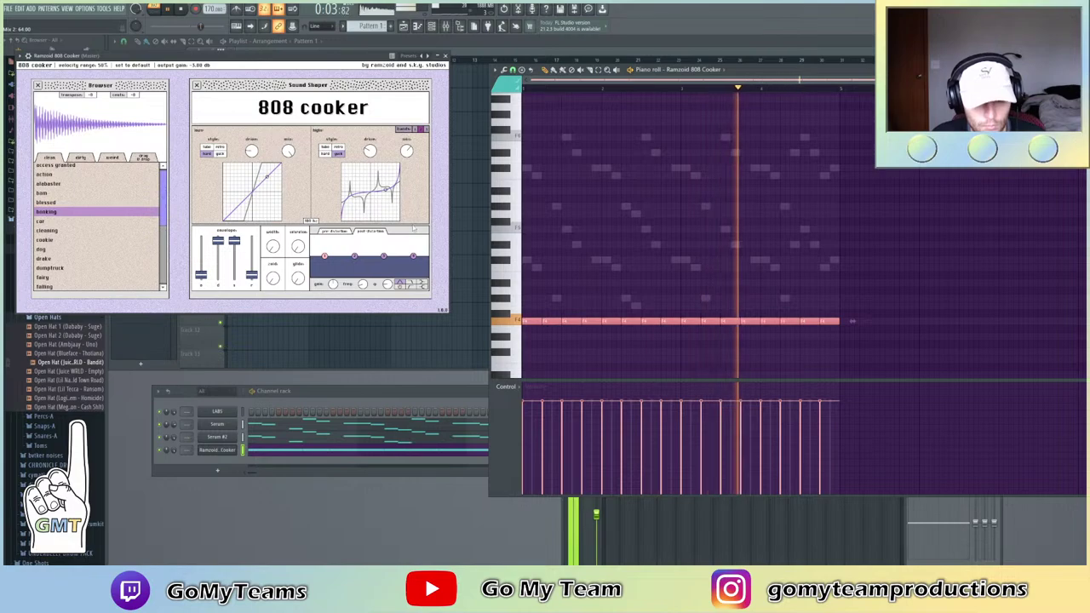
Solo the 808 channel during playback, compare single-band with two-band distortion, return to two bands, and close the plugin window
right_click(160, 450)
click(172, 455)
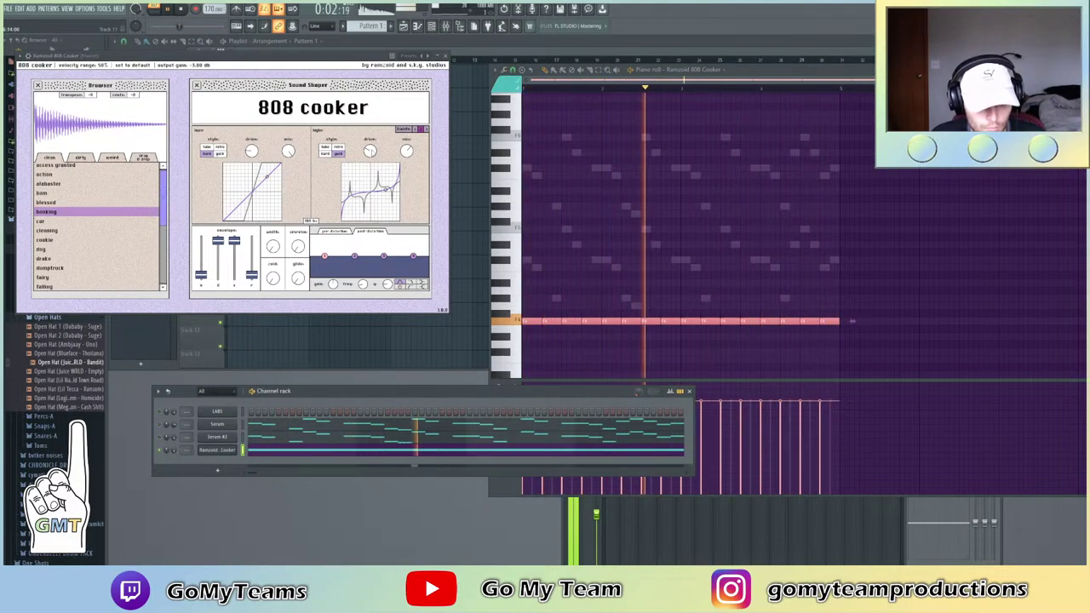
click(416, 129)
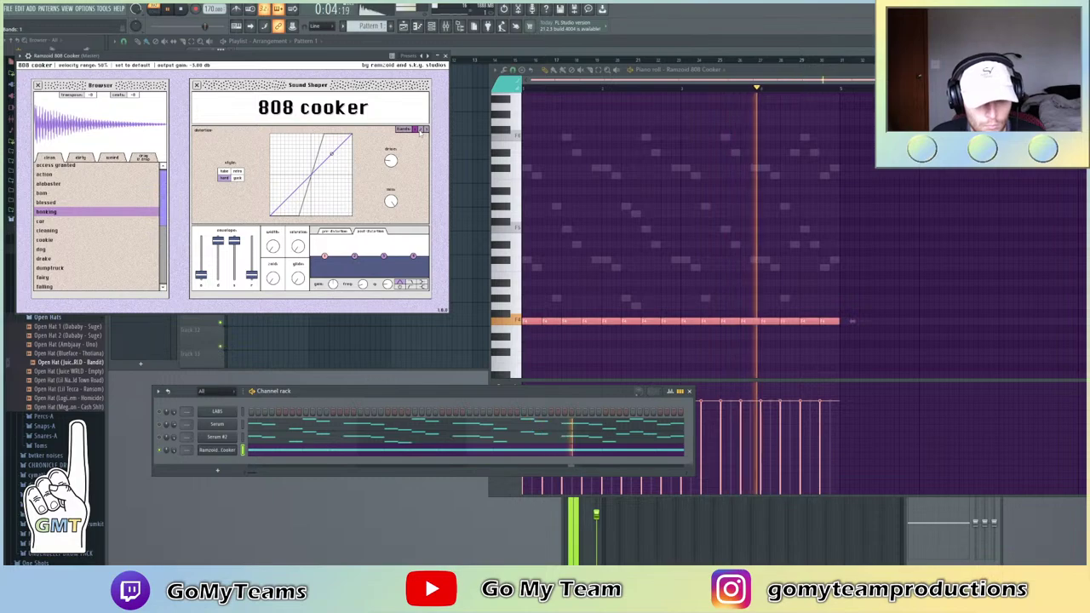
click(419, 130)
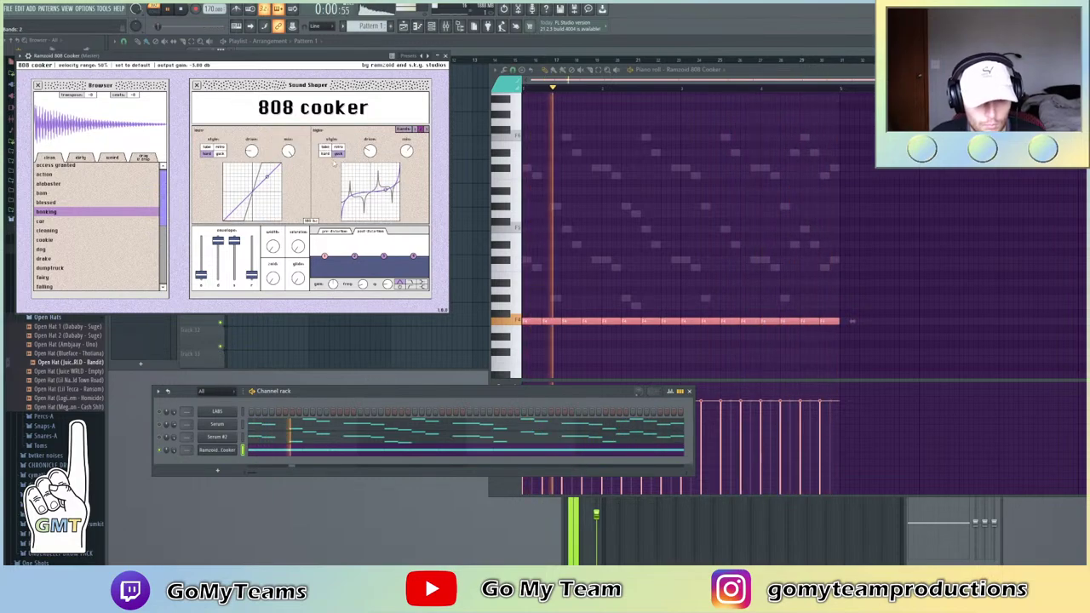
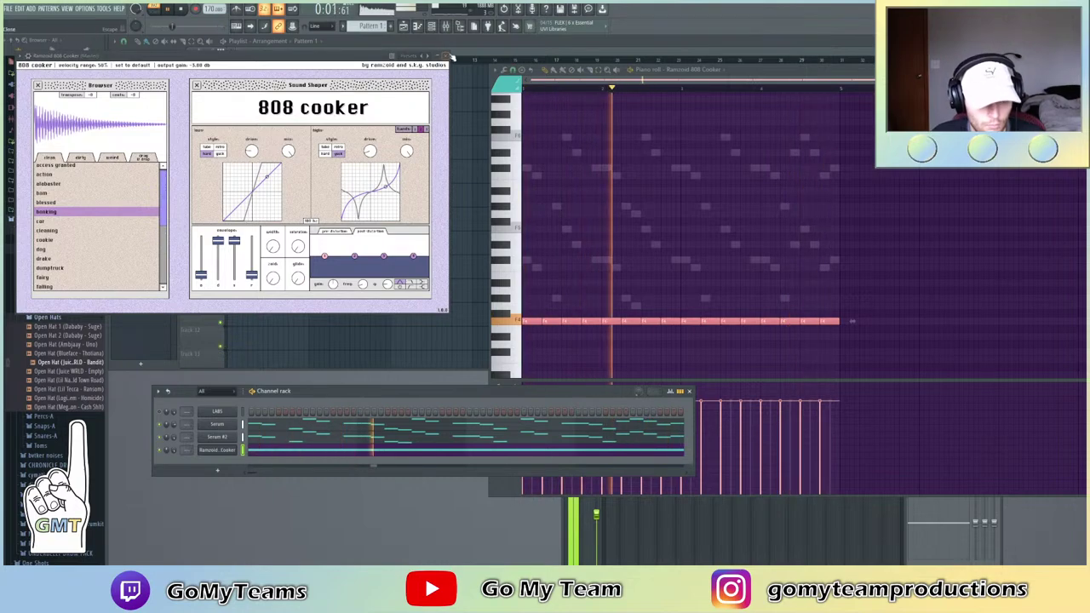
click(447, 57)
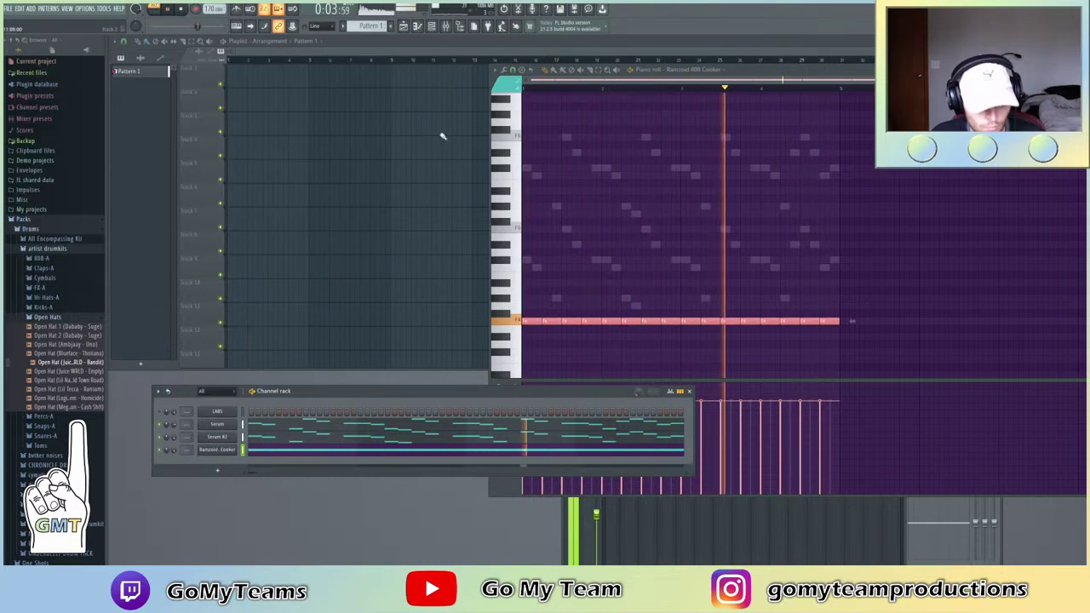
Set the 808 channel's cut and cut-by groups to 4, and collapse the Open Hats sample folder
click(214, 451)
click(215, 452)
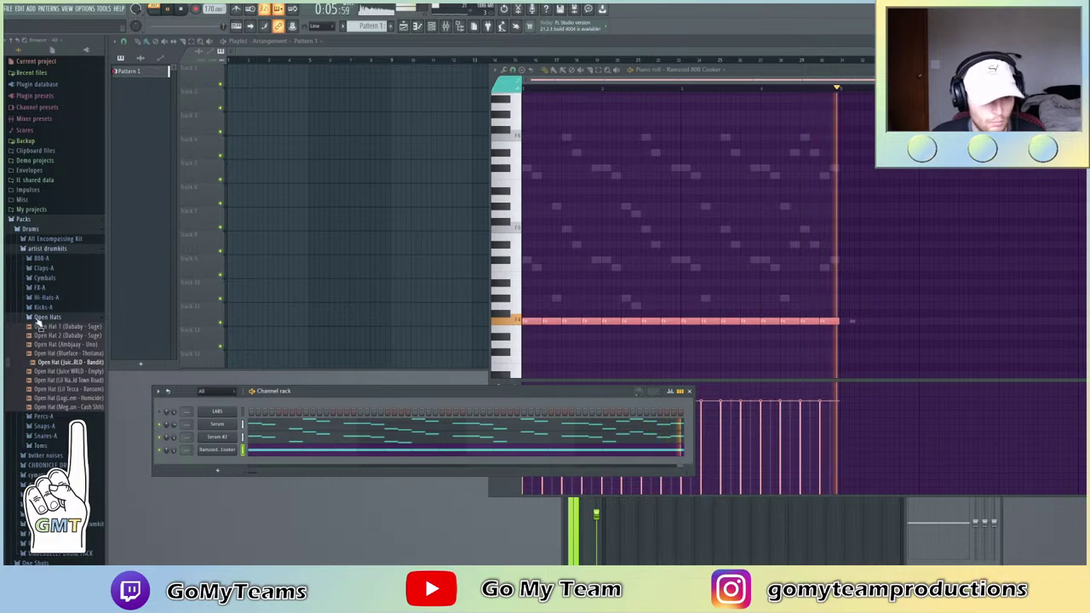
click(51, 317)
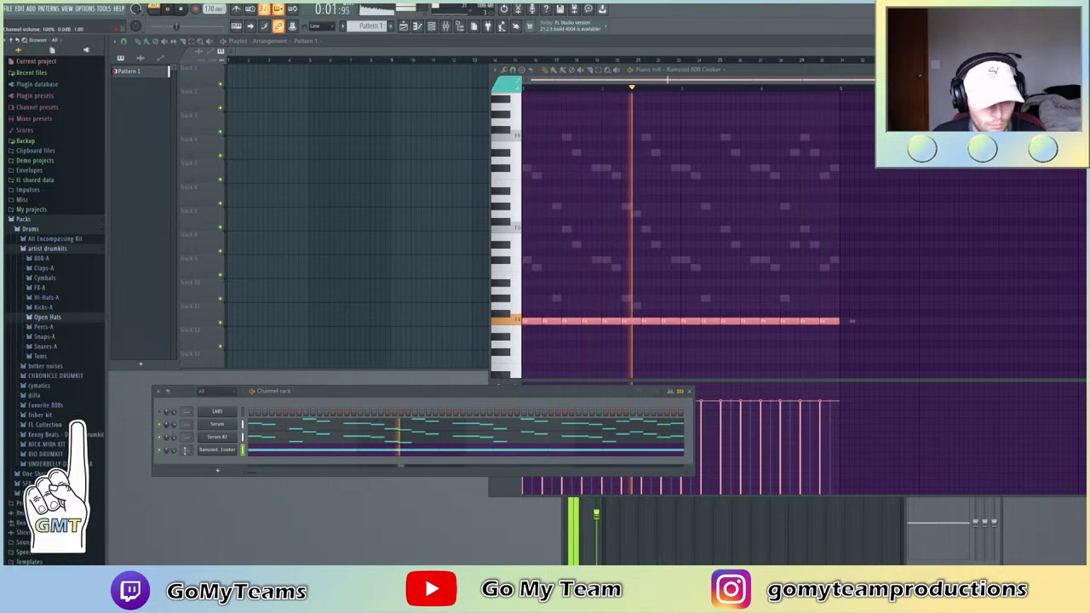
click(217, 449)
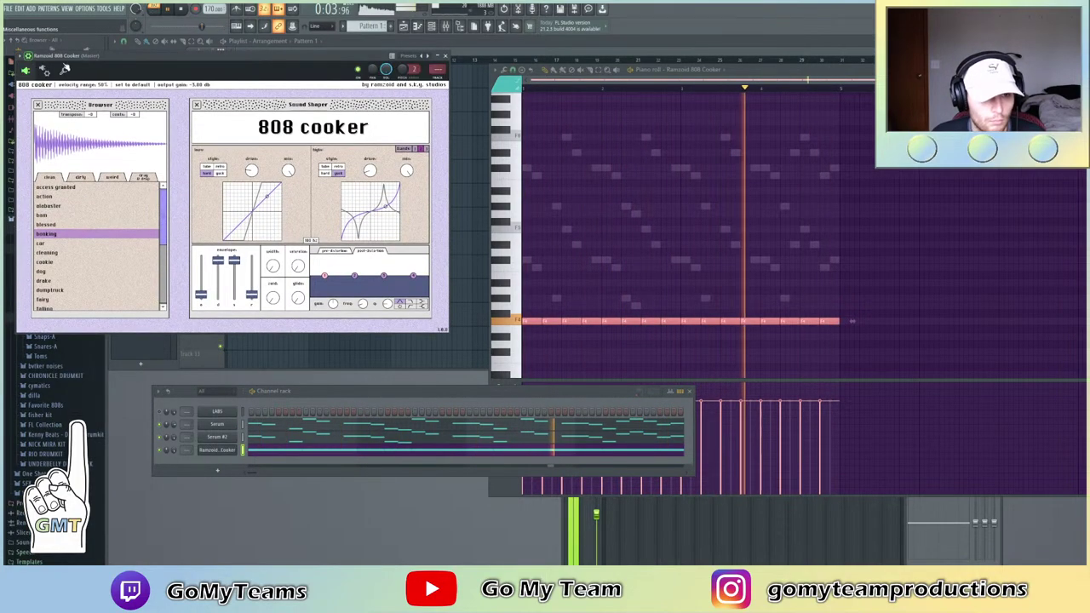
click(63, 70)
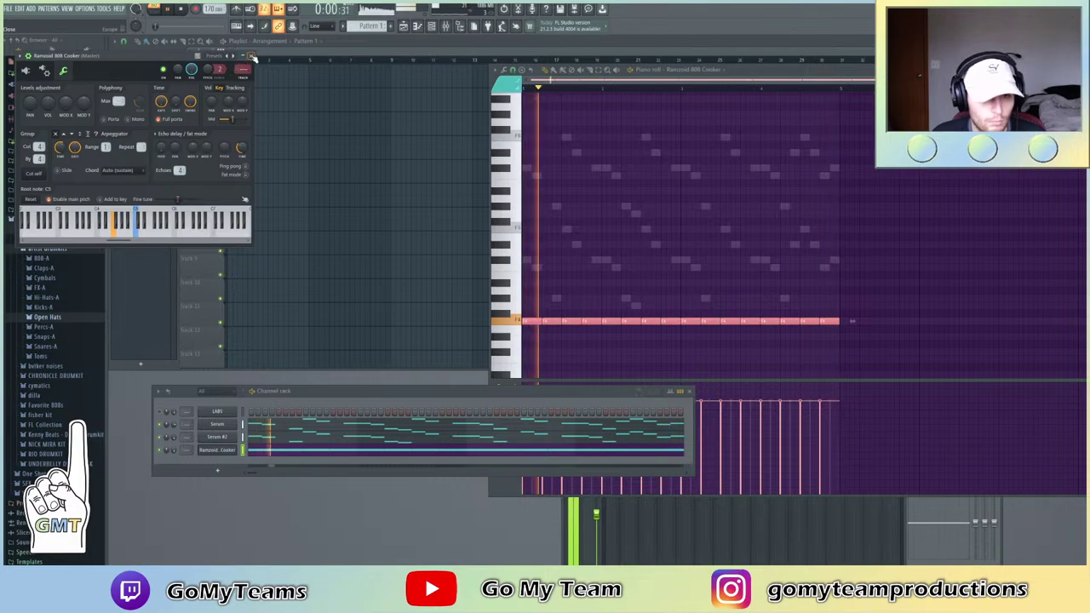
click(252, 56)
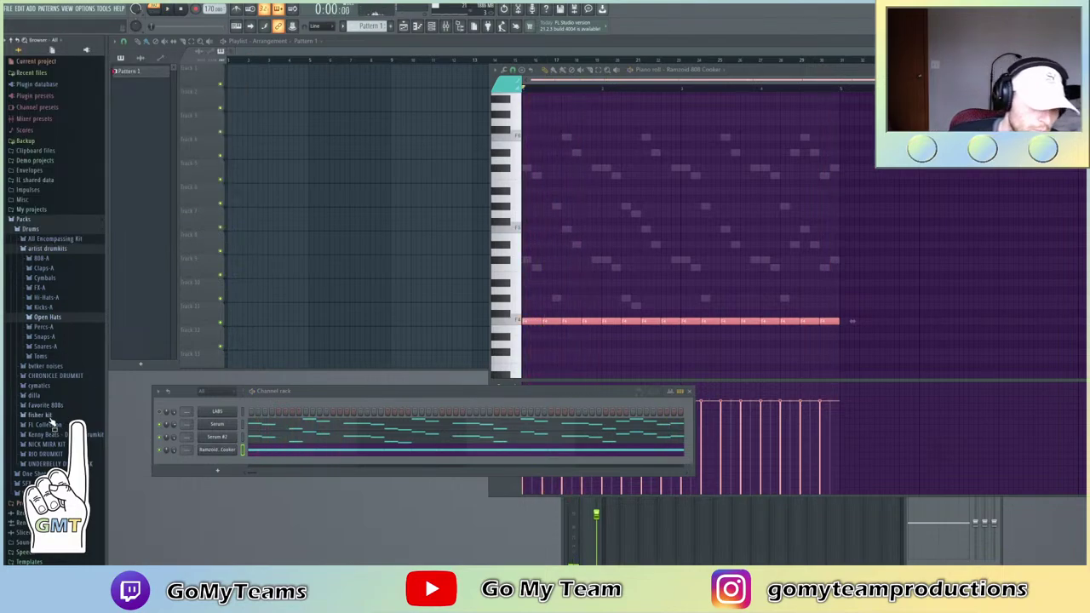
Audition kicks in the fisher kit and Kicks-A folders, and load kick [cherez] as a new channel in cut group 4
click(43, 414)
click(40, 346)
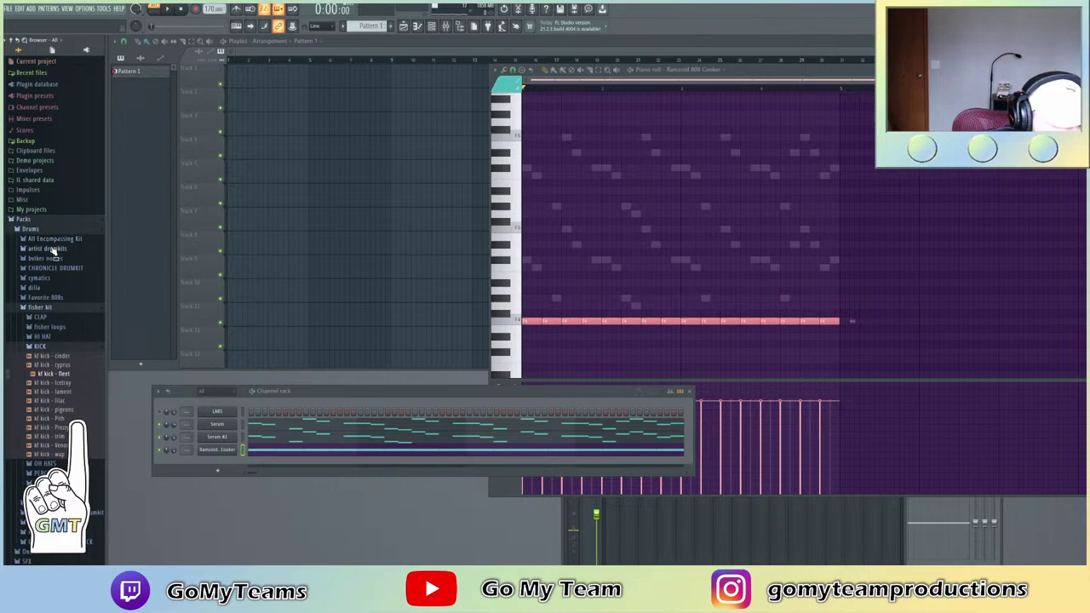
click(53, 249)
click(44, 307)
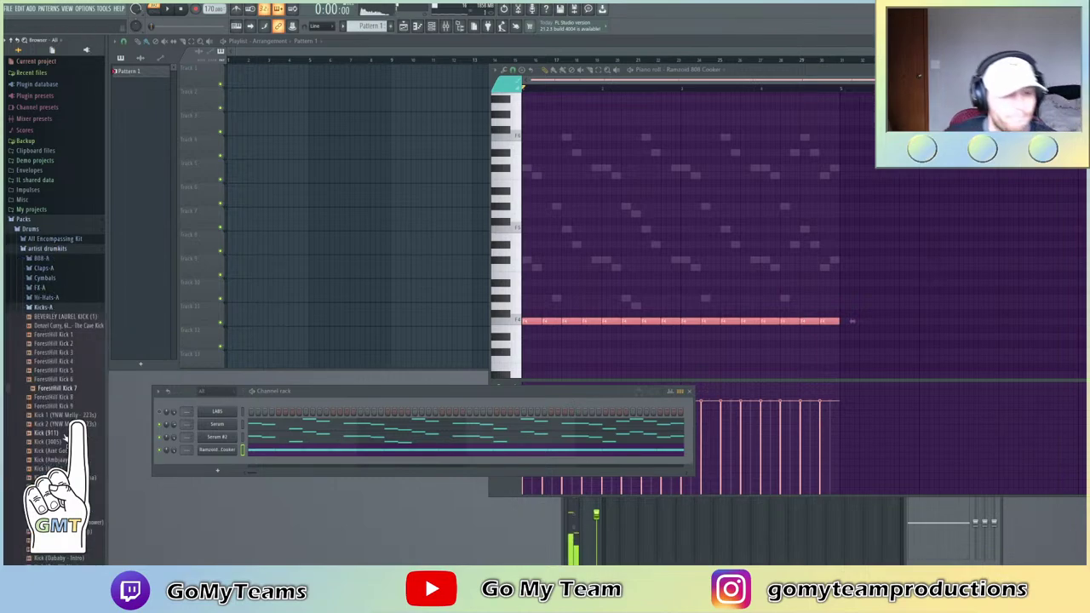
scroll(64, 442, down, 10)
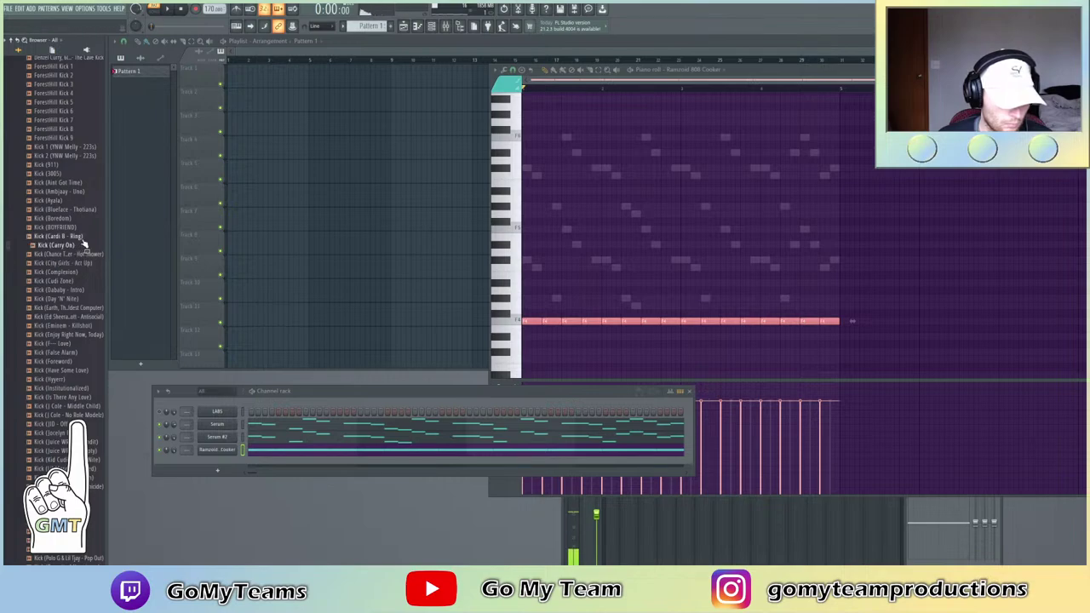
scroll(88, 361, down, 12)
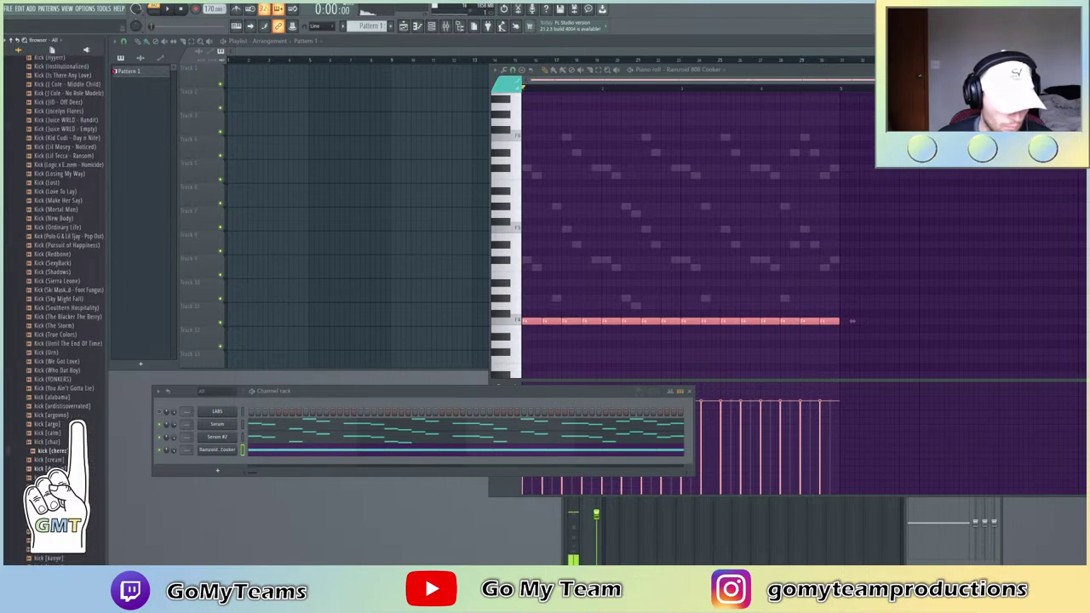
drag(253, 466, 256, 476)
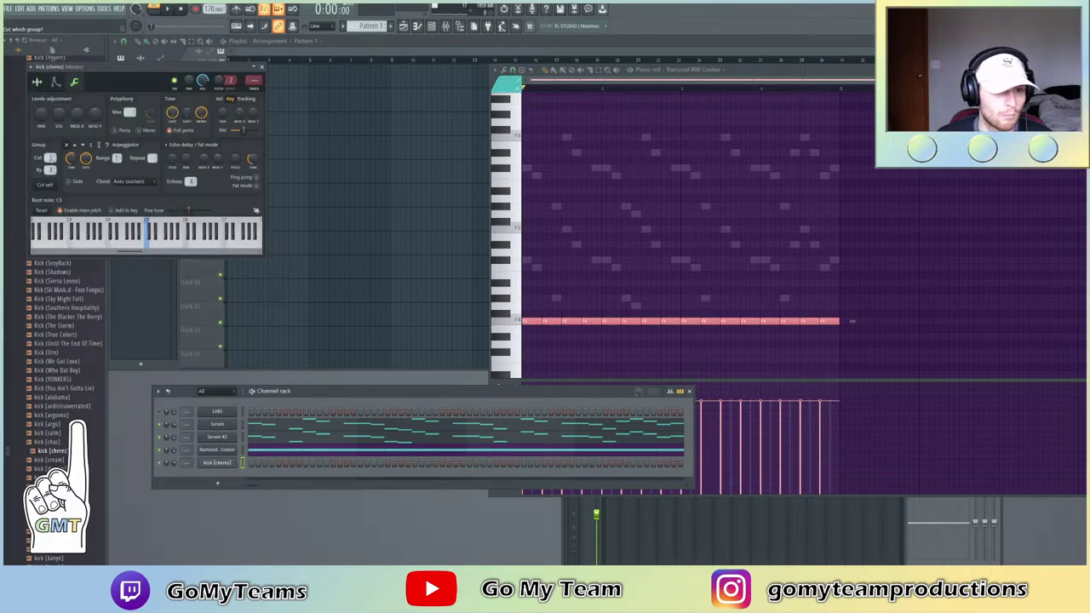
Fill the kick channel with a hit on every fourth step and play the pattern
right_click(227, 464)
right_click(219, 467)
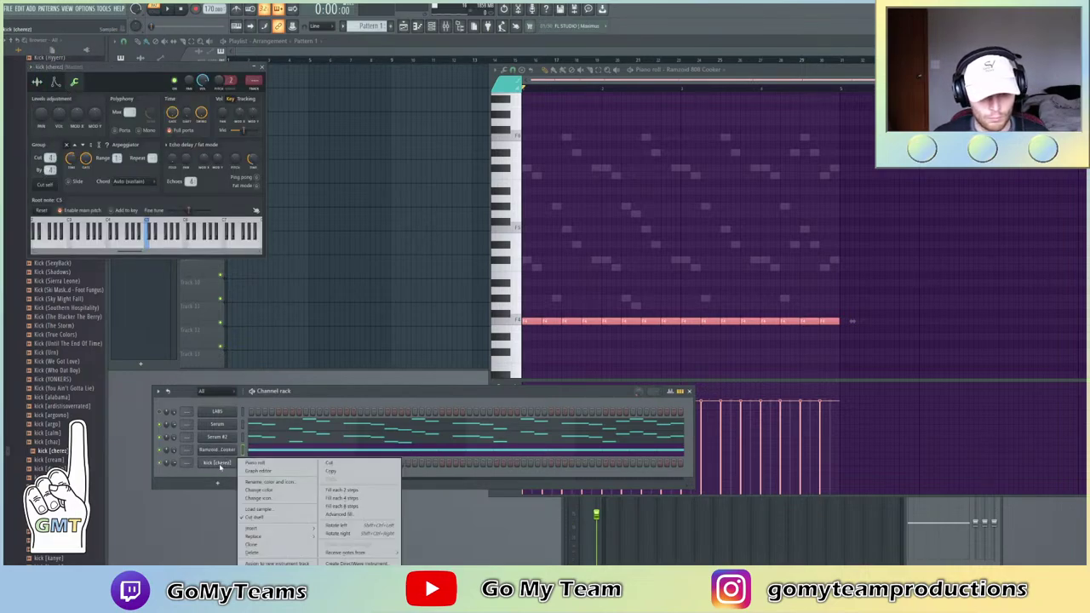
click(355, 506)
key(space)
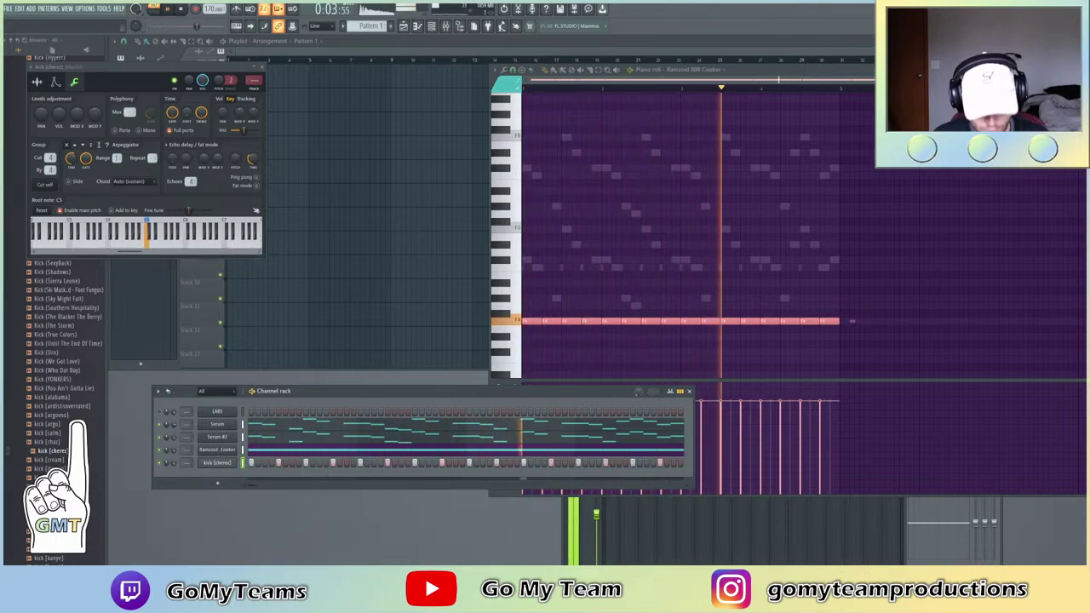
Delete the LABS channel, open the mixer during playback, and close the kick's channel settings
right_click(205, 415)
click(264, 489)
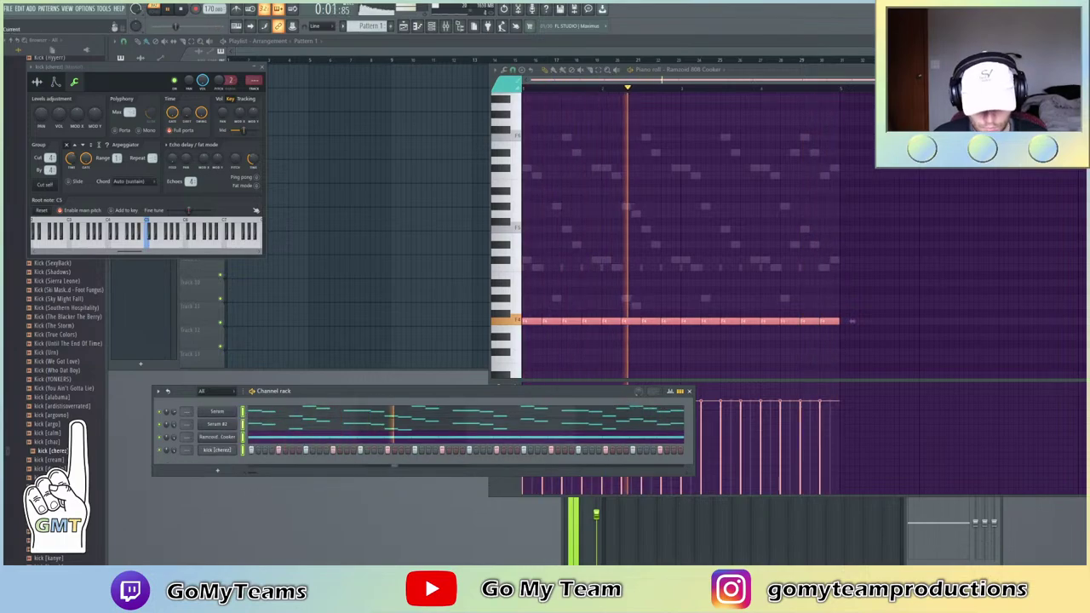
key(F9)
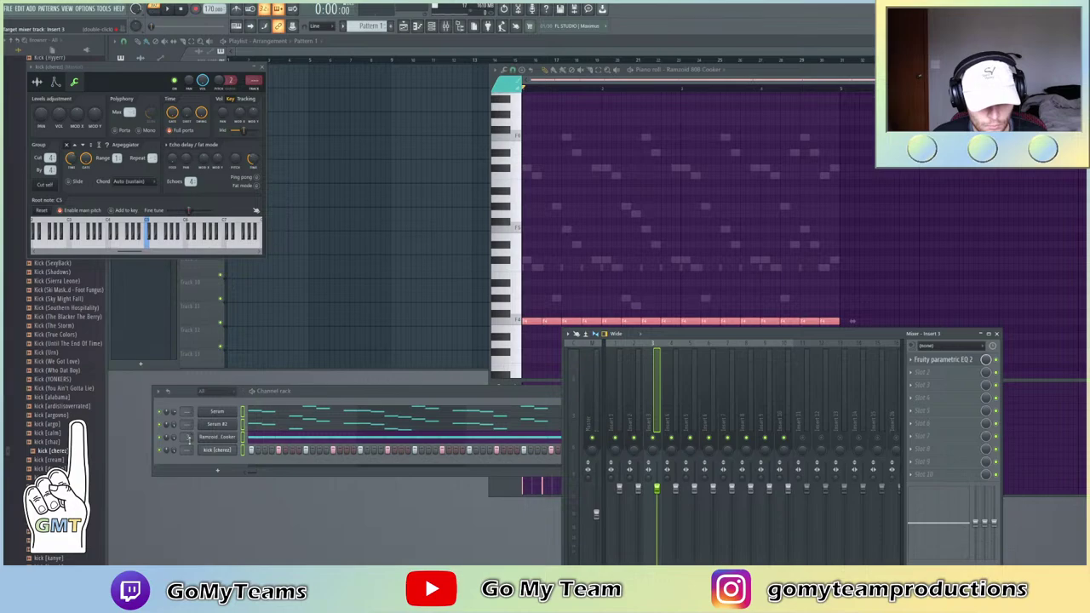
key(space)
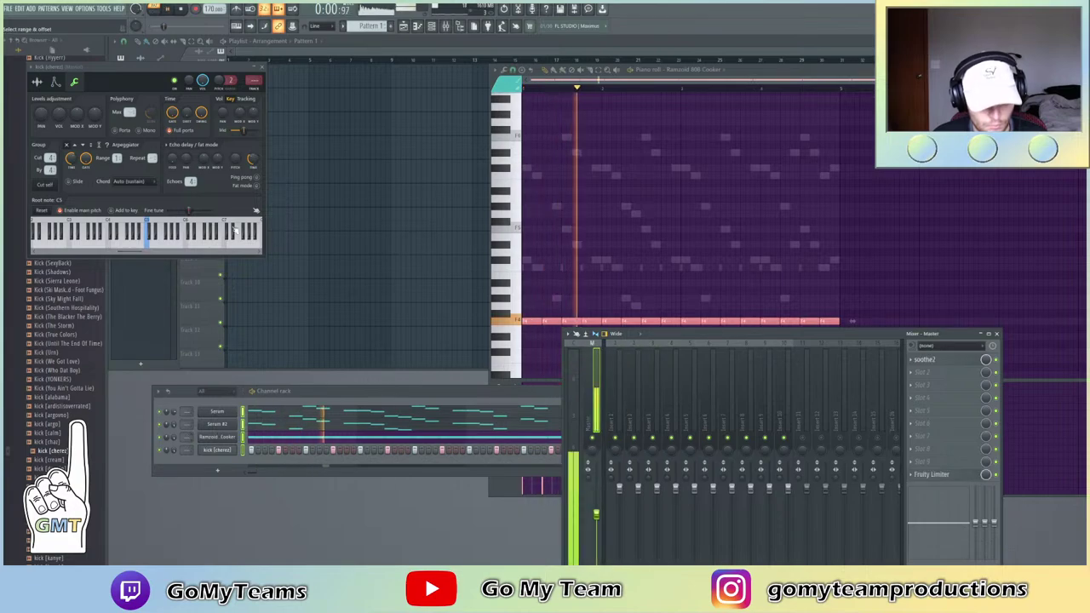
click(261, 66)
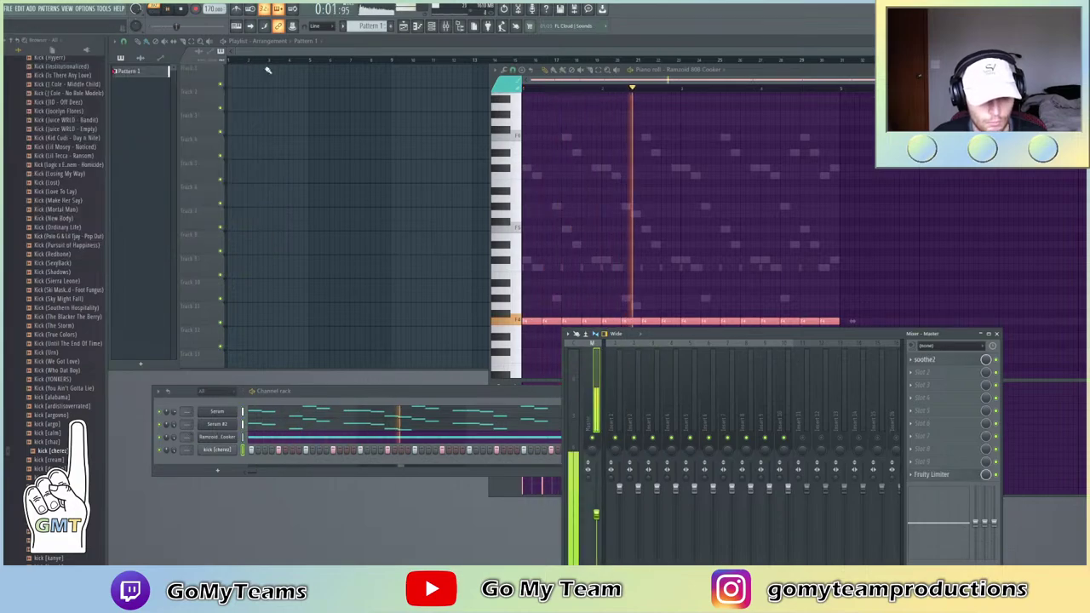
Clone the Serum #2 channel and open the clone's empty piano roll
right_click(224, 427)
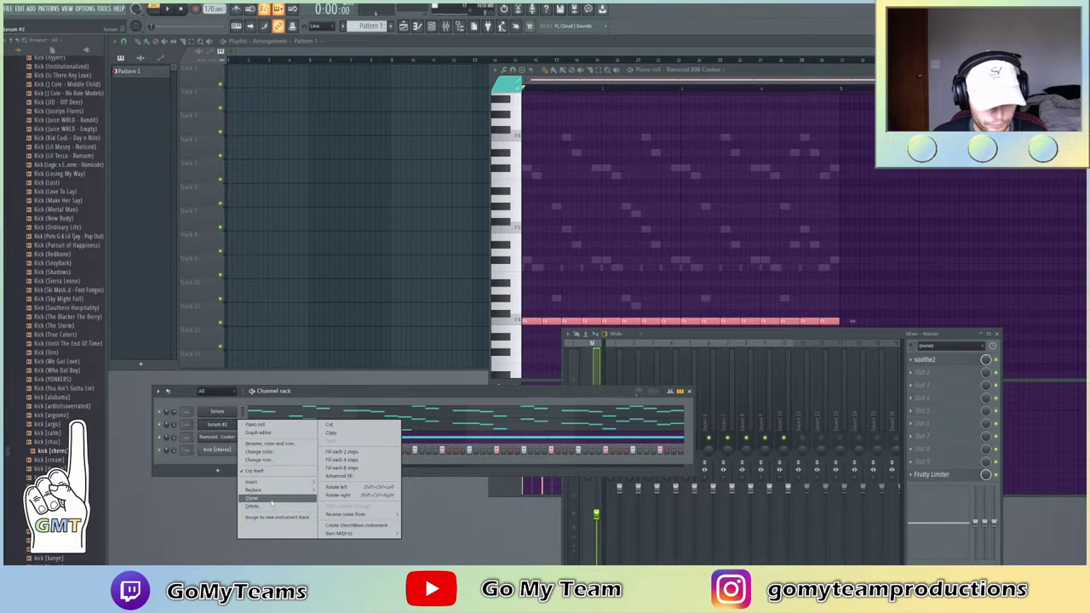
click(271, 500)
right_click(237, 436)
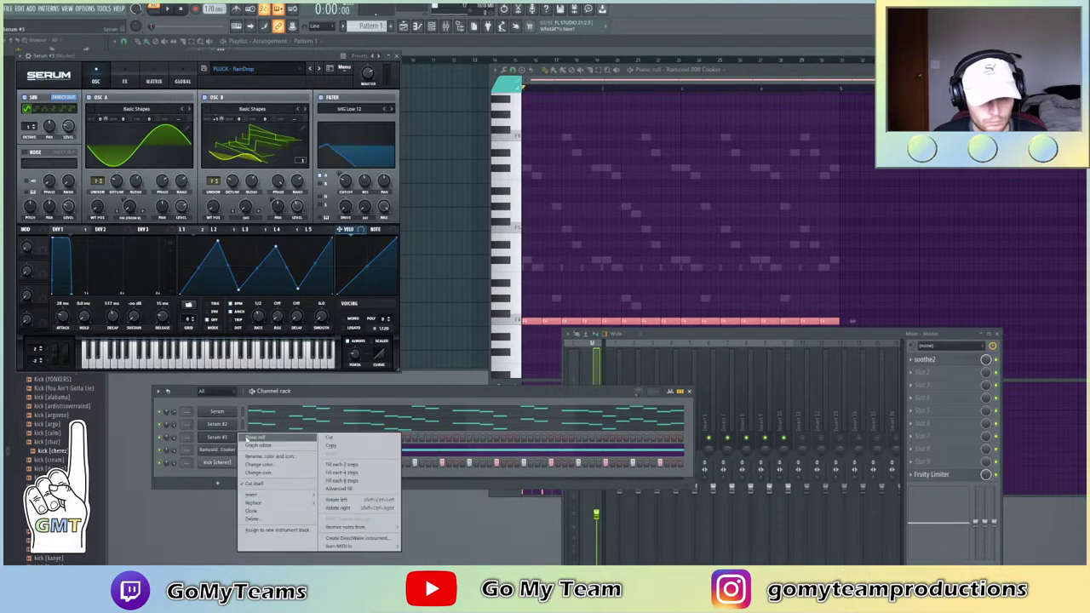
click(254, 440)
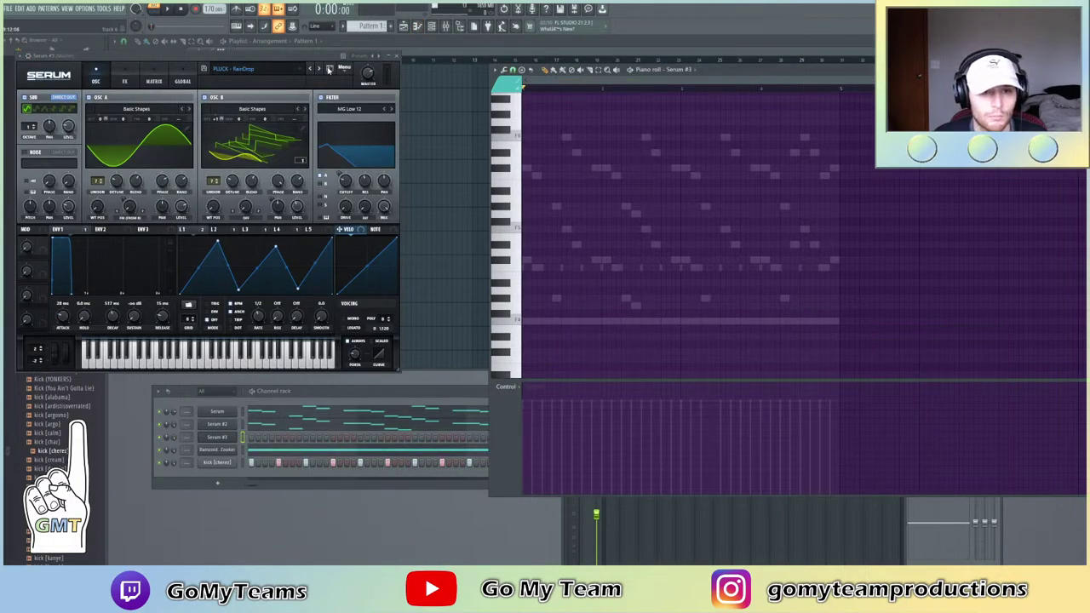
Filter the cloned Serum's preset browser to the Lead category and sort the presets by highest rating
click(329, 69)
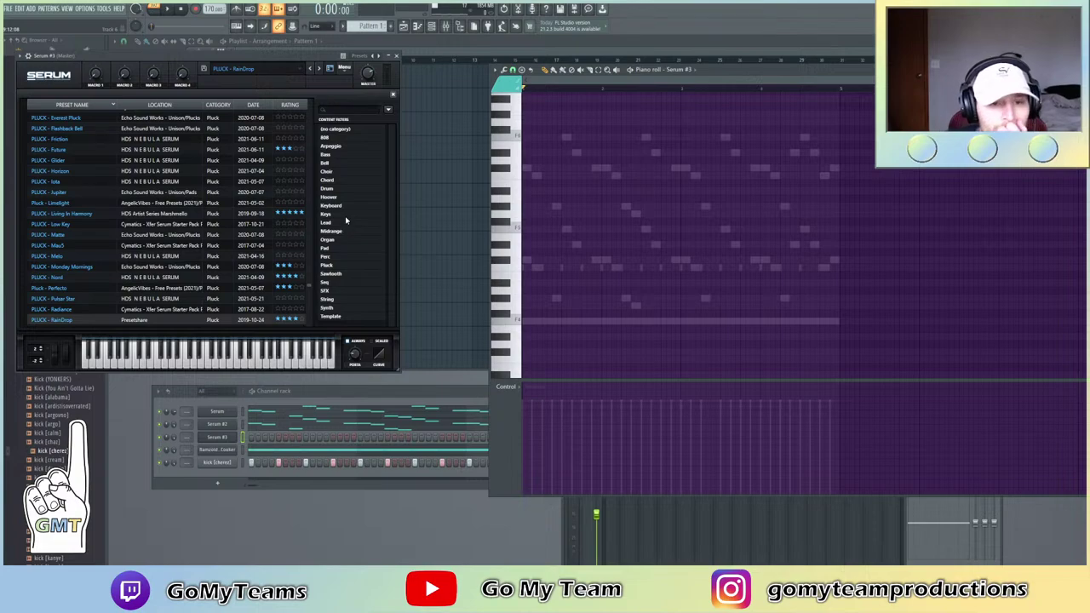
click(344, 223)
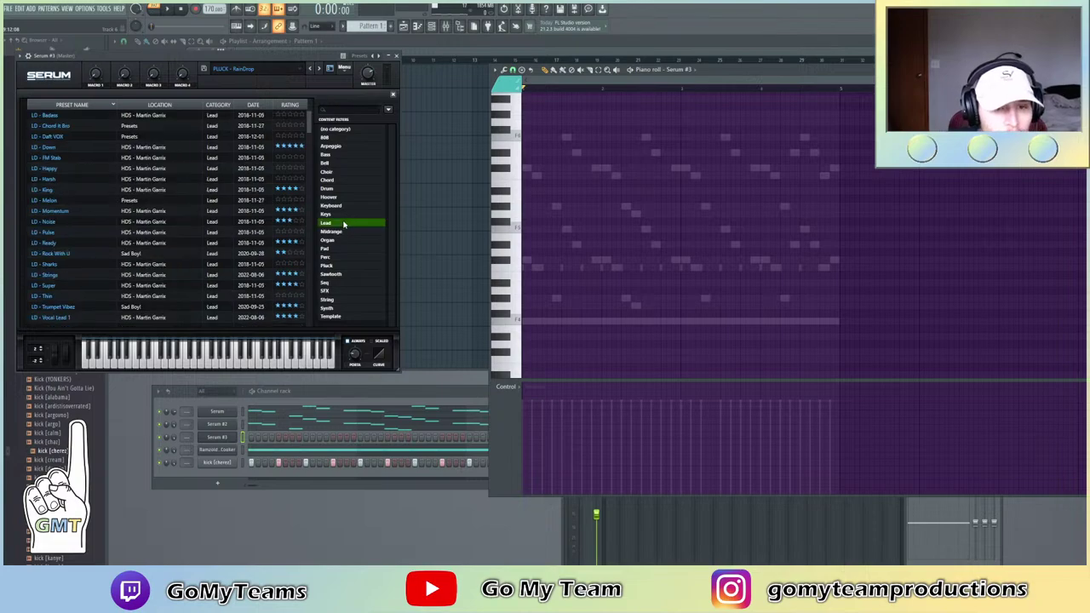
click(286, 104)
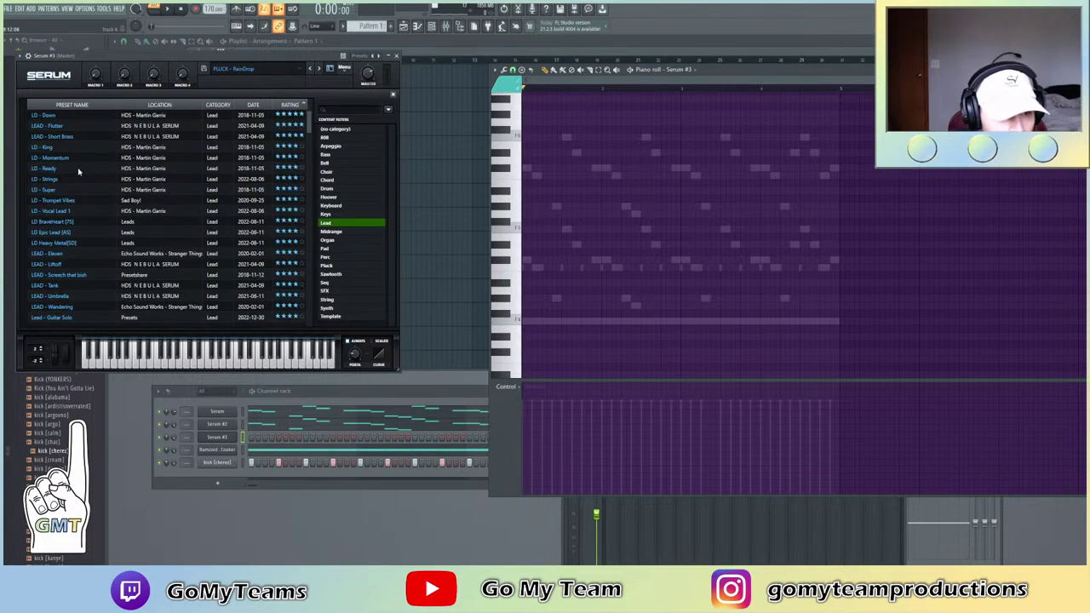
Audition LD - Momentum, LD - Ready, LD Heavy Metal and LEAD - Liftoff with a test note, and load LEAD - Eleven on Serum #3
click(592, 230)
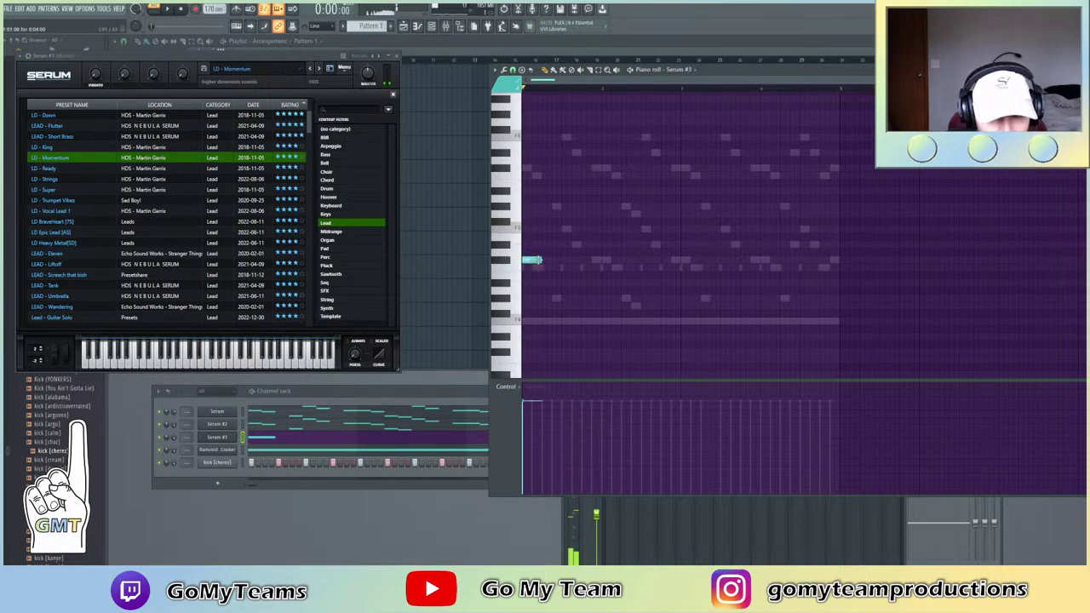
key(Down)
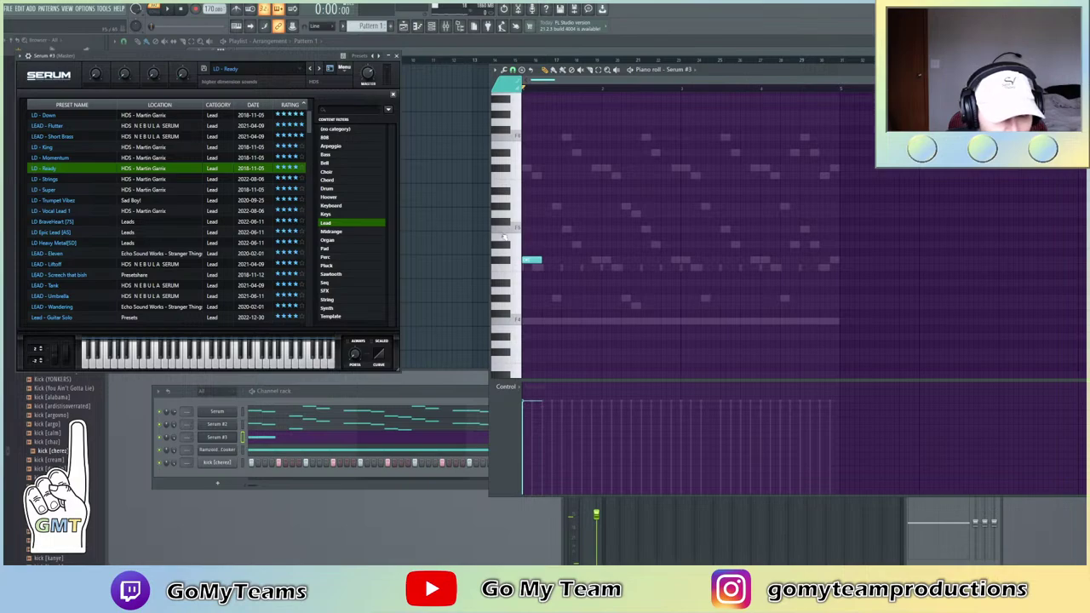
click(77, 243)
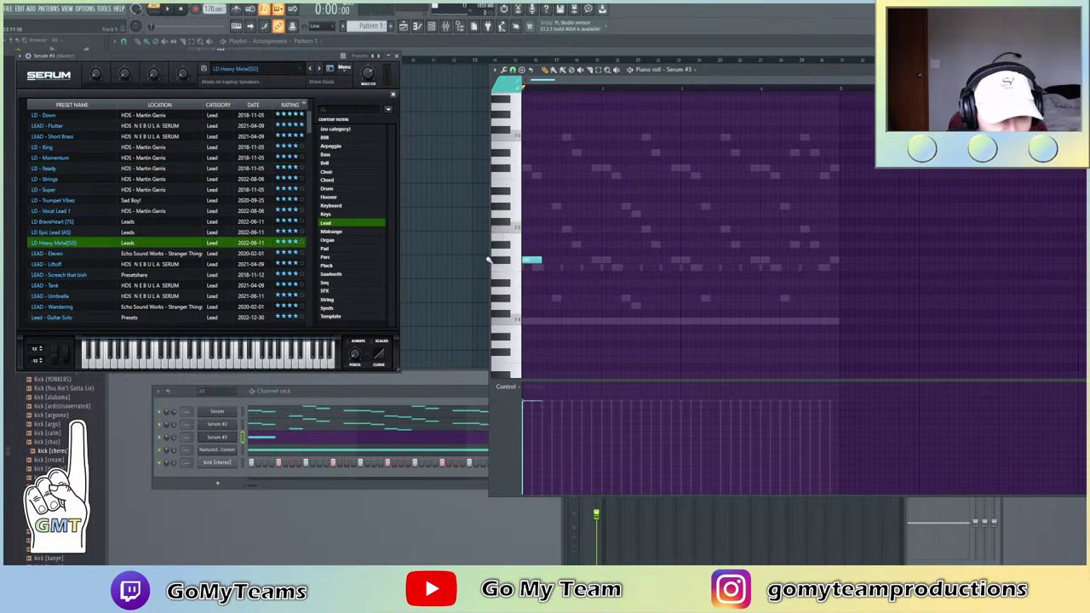
click(100, 266)
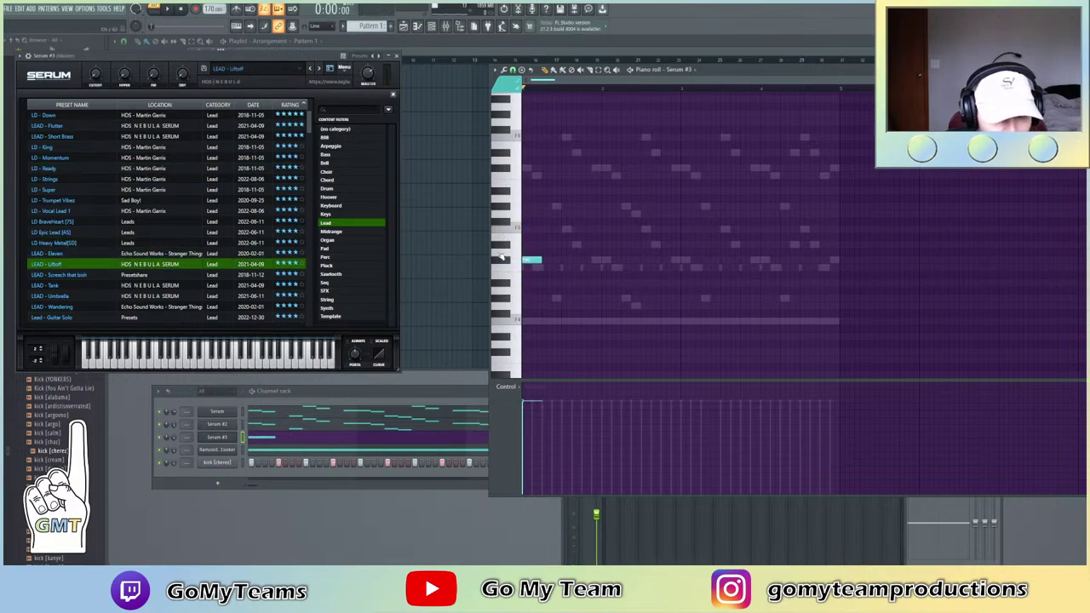
click(52, 254)
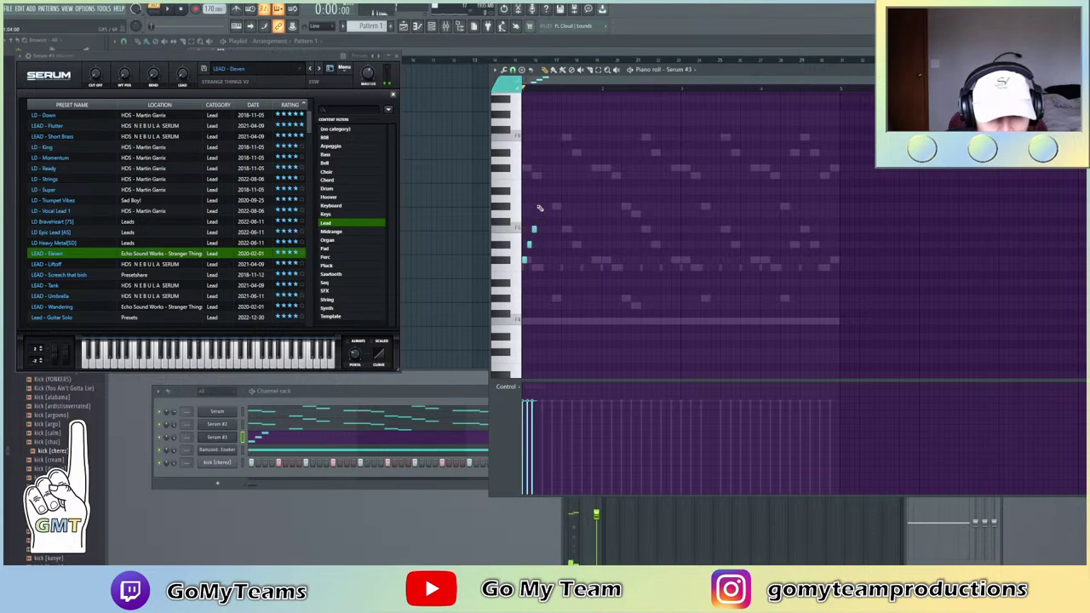
Fill bar 1 of Serum #3 with a repeated rising four-note arpeggio, and play it with the 808 and kick channels muted
key(ctrl+a)
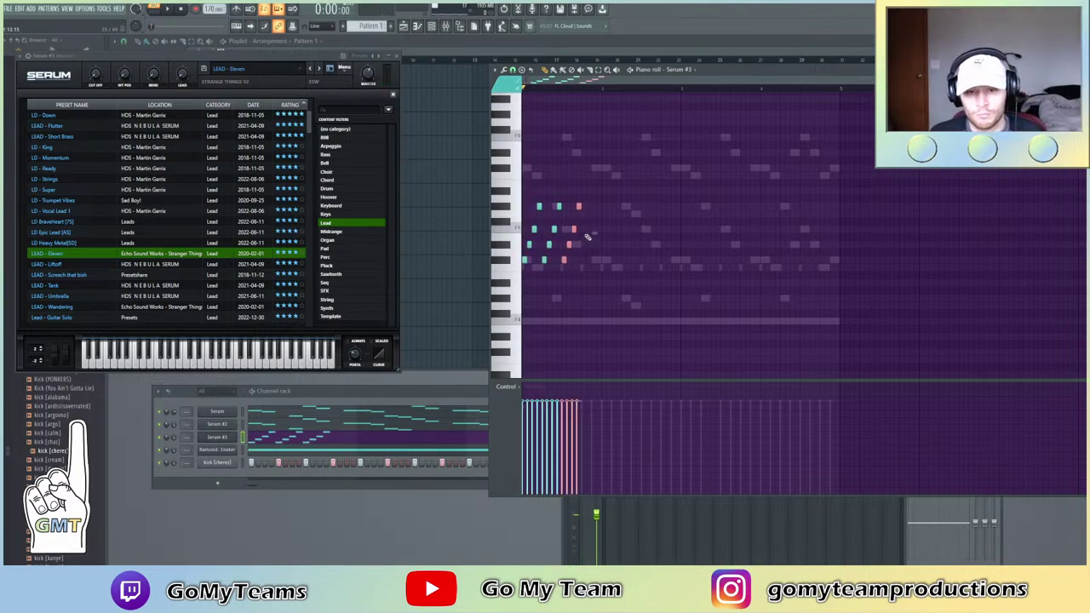
key(space)
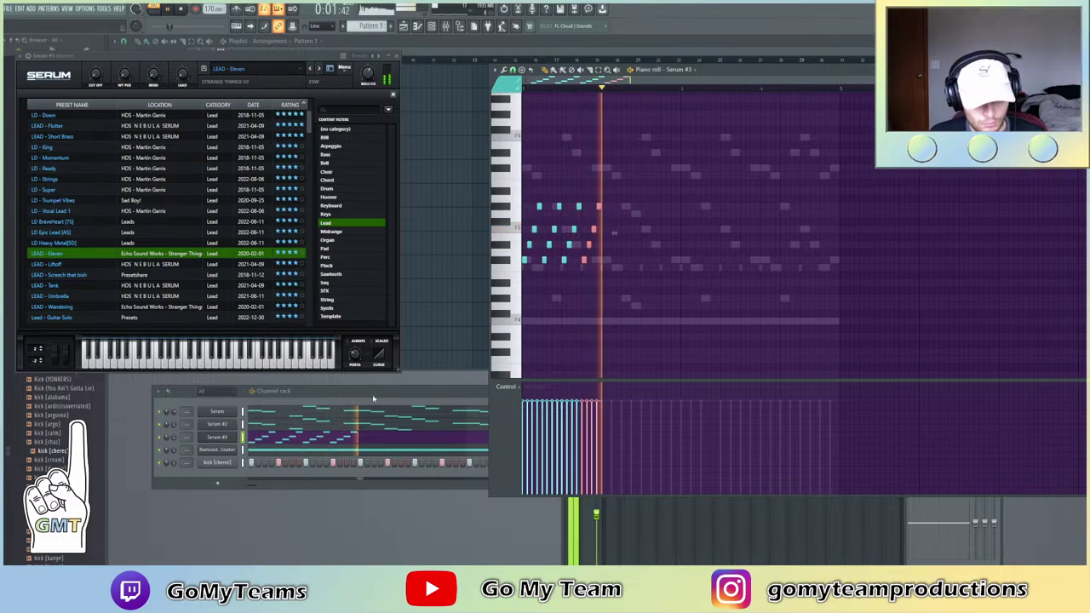
right_click(160, 449)
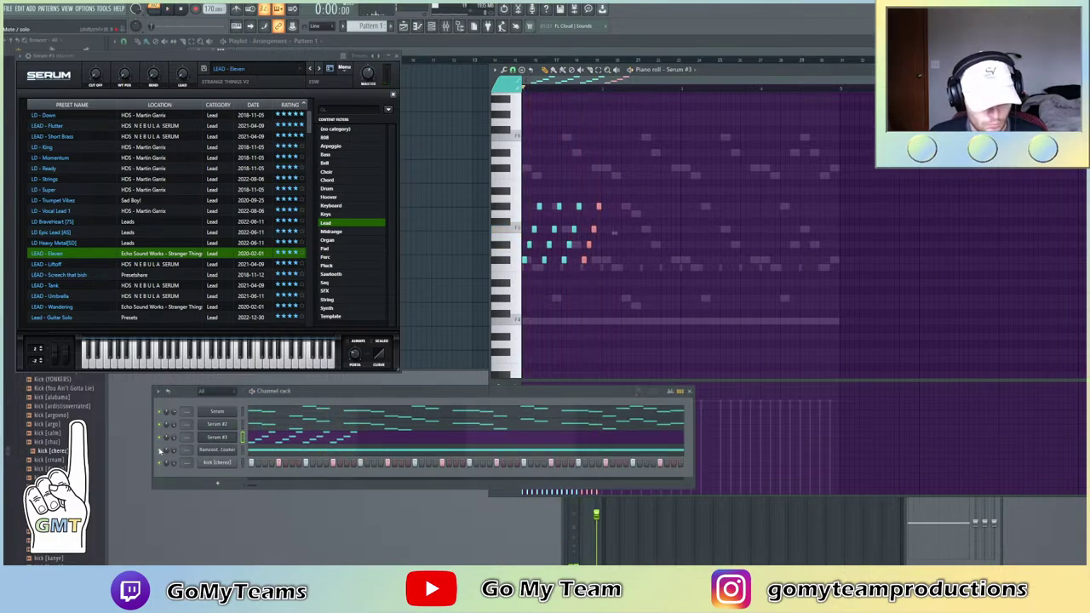
right_click(160, 437)
click(172, 442)
key(space)
key(space)
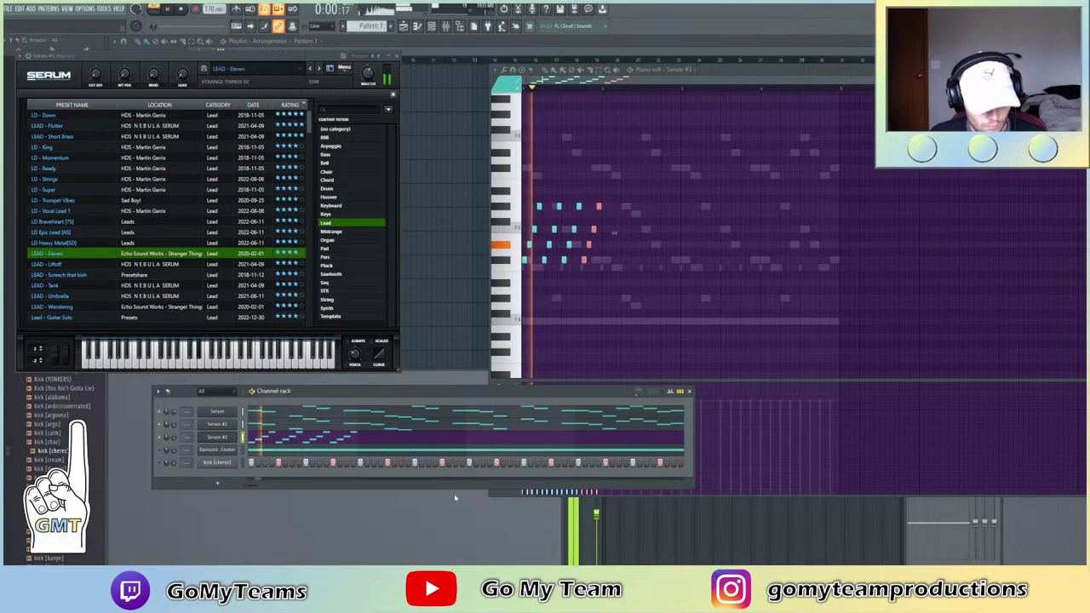
key(space)
Duplicate the arpeggio into bar 2 one octave higher, and duplicate both bars to fill the four-bar pattern
ctrl+click(624, 271)
key(ctrl+b)
key(space)
key(ctrl+Up)
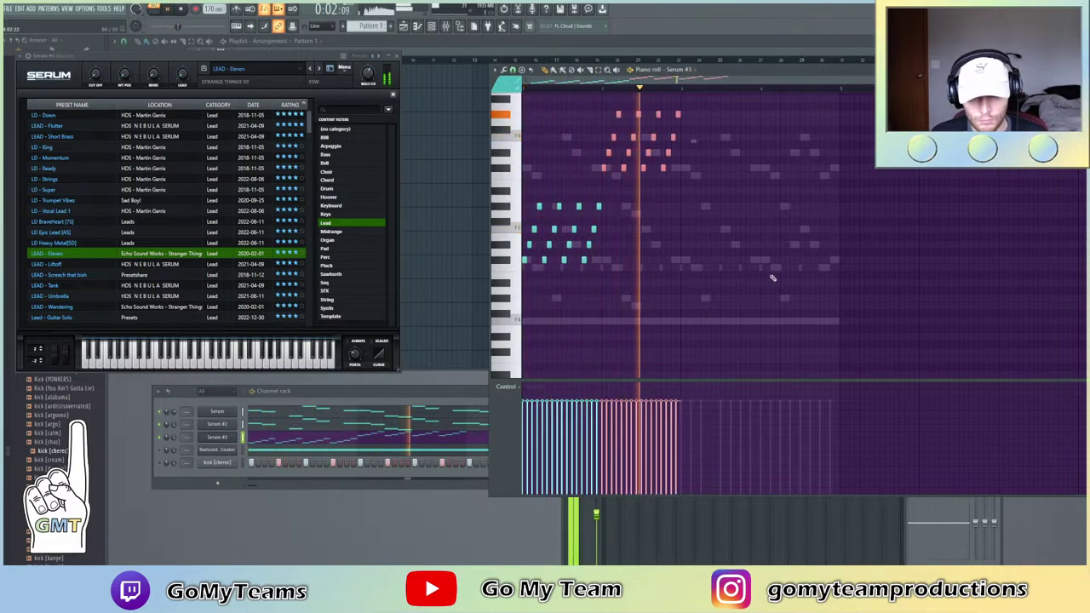
key(ctrl+a)
key(ctrl+b)
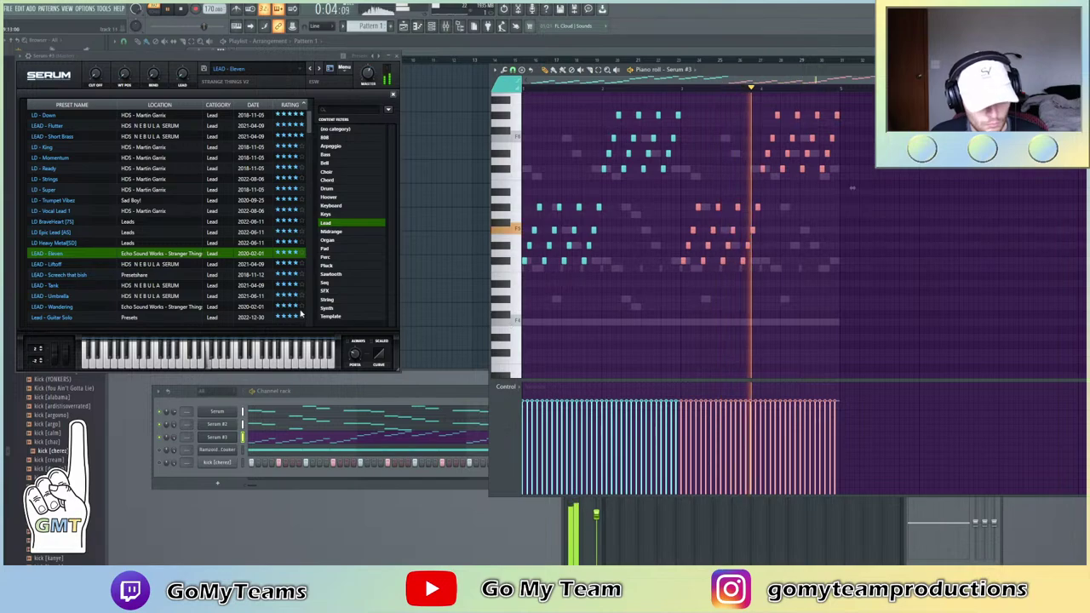
Compare several lead presets during playback, load LEAD - Wandering on Serum #3, and unmute the 808 and kick channels
click(85, 243)
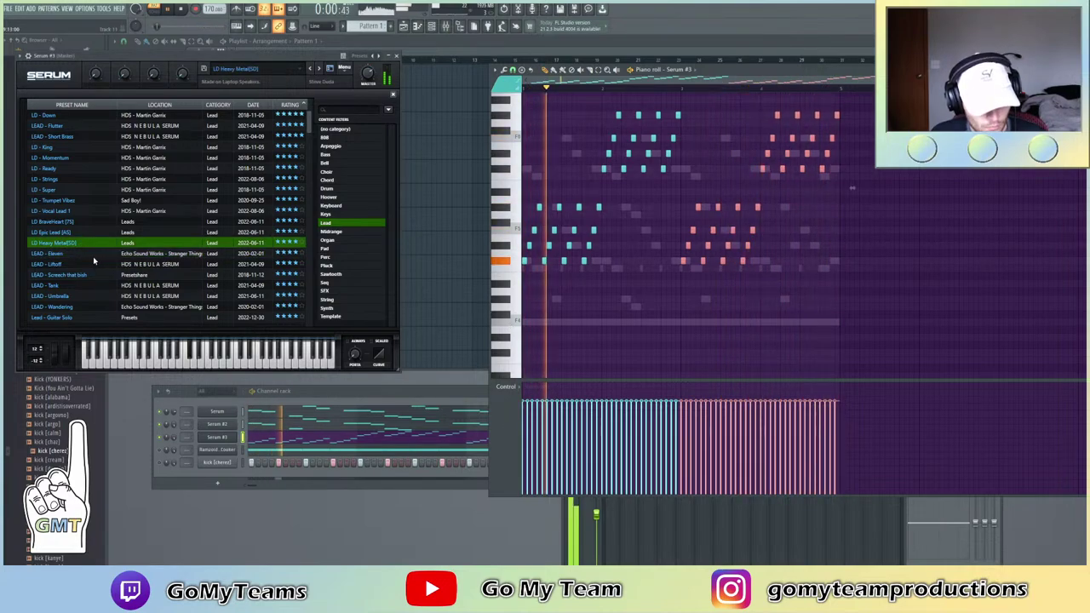
click(89, 264)
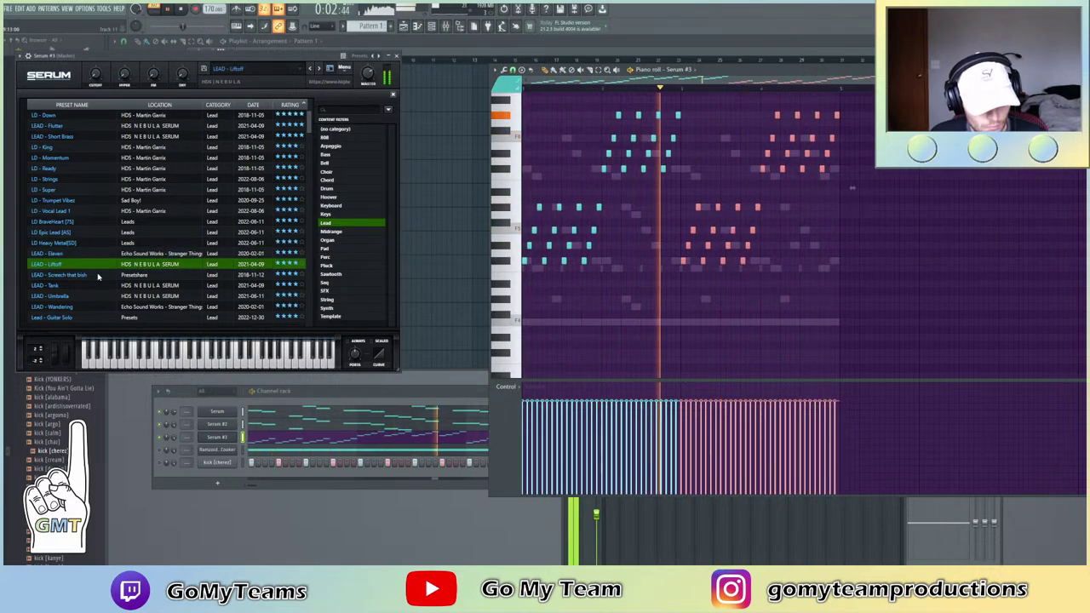
click(97, 275)
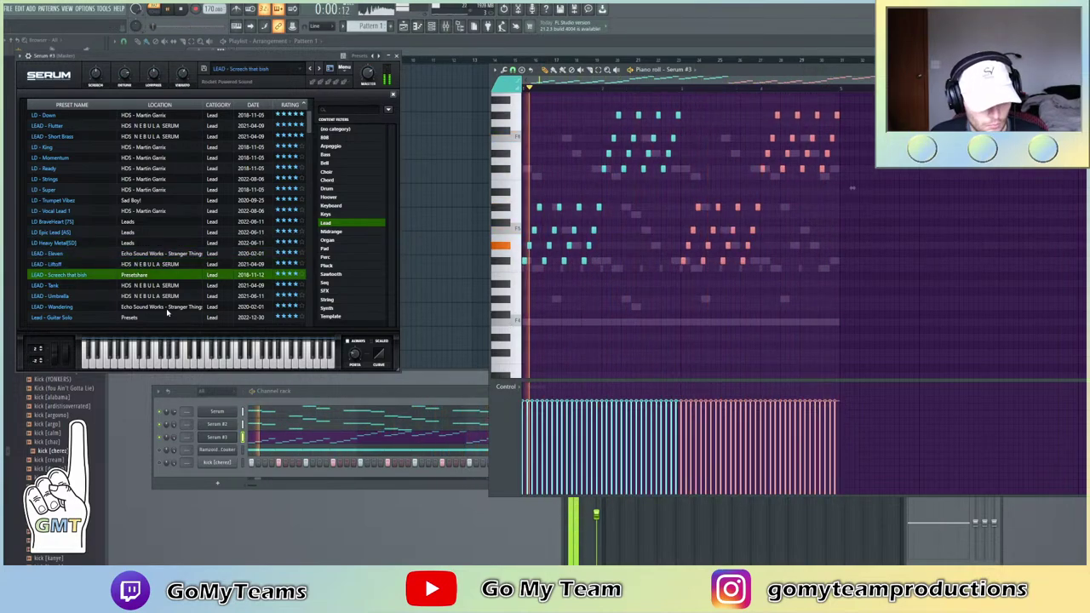
click(82, 307)
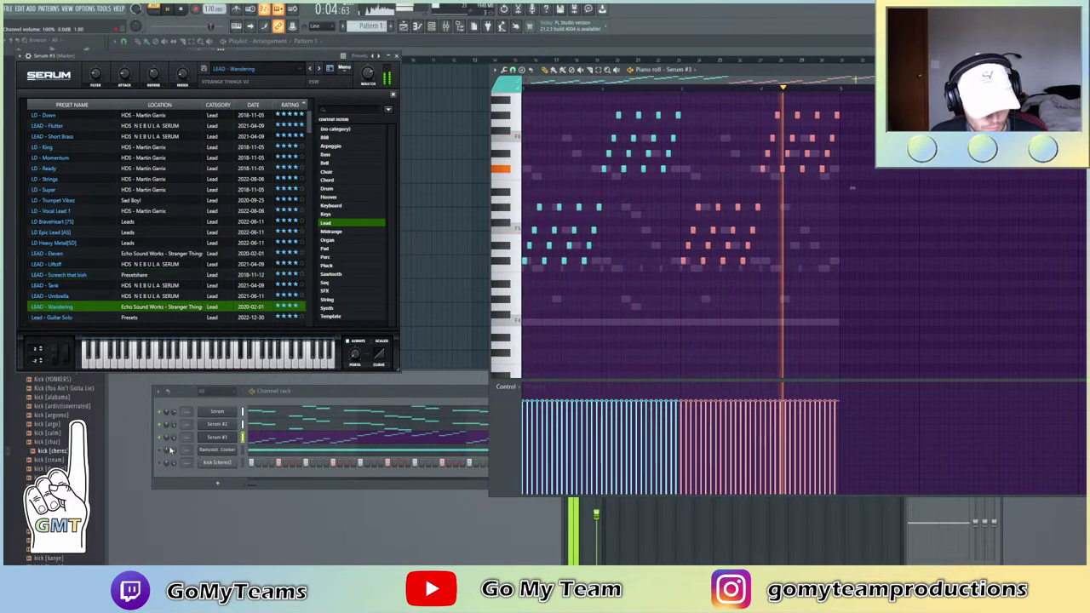
click(169, 448)
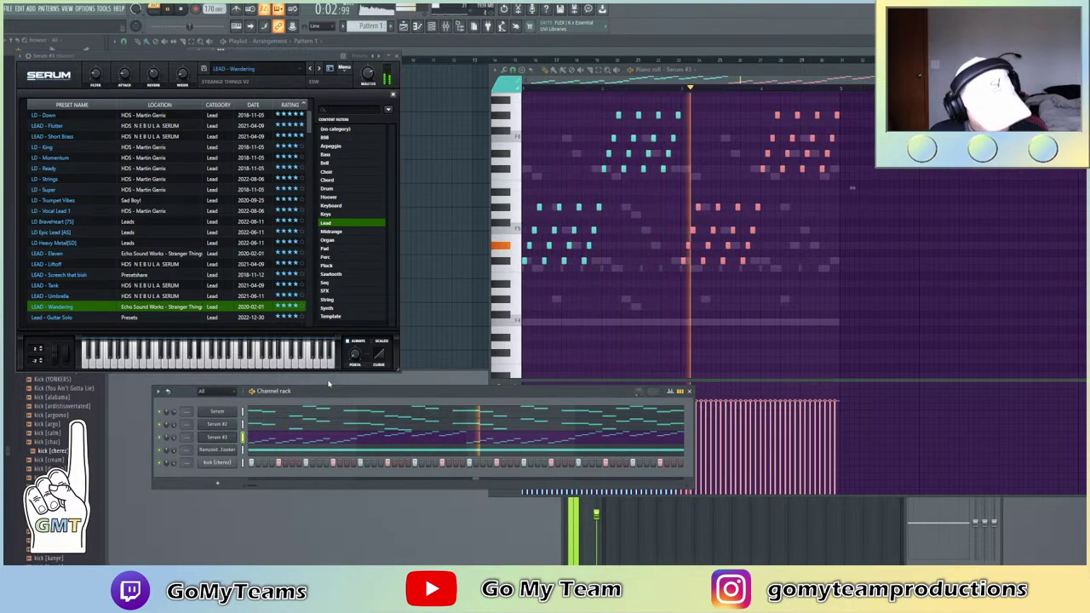
Select all of Serum #3's notes and lightly randomize their velocities with the piano roll randomizer
drag(873, 294, 138, 34)
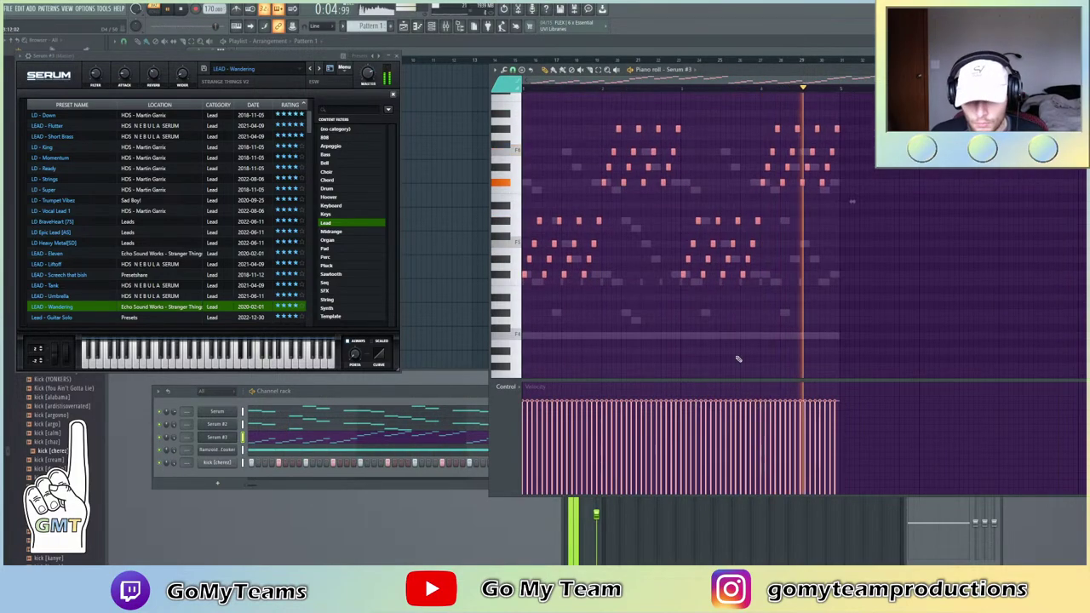
key(alt+r)
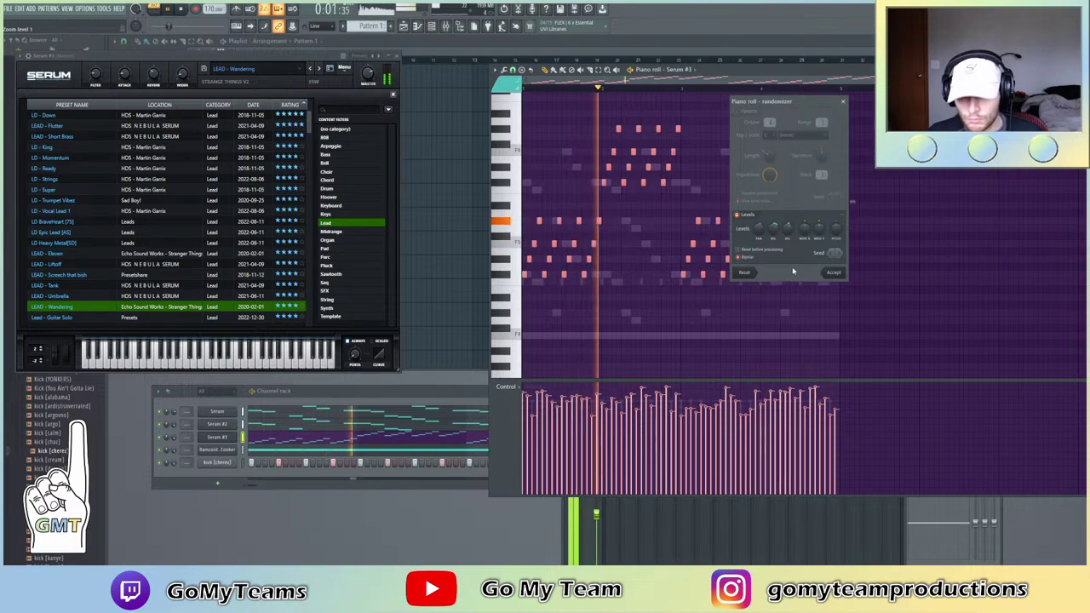
mouse_move(756, 235)
mouse_down()
mouse_move(757, 205)
mouse_move(773, 247)
mouse_up()
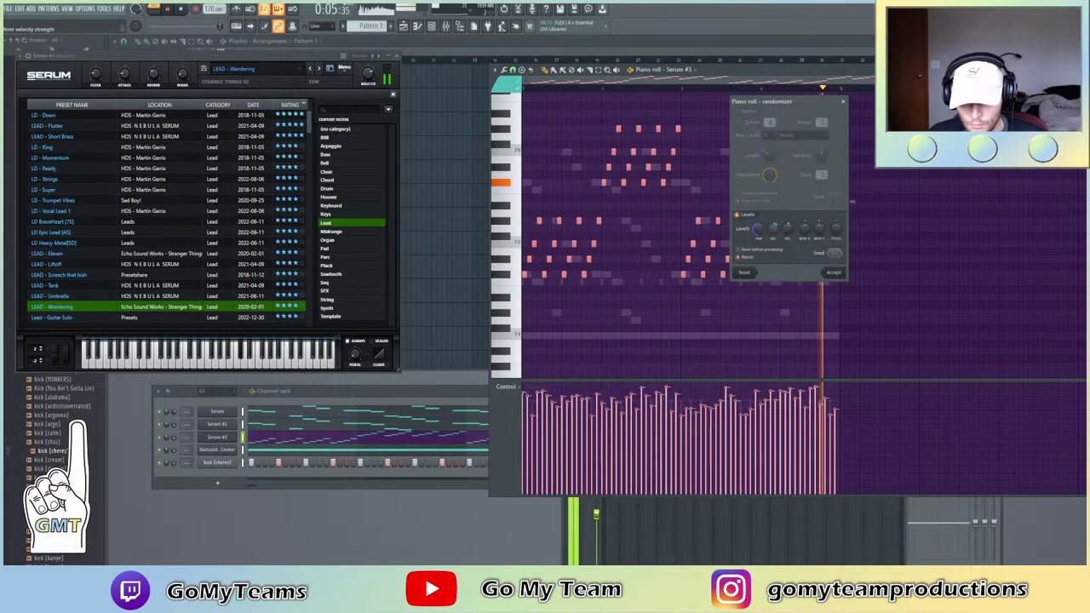
click(833, 273)
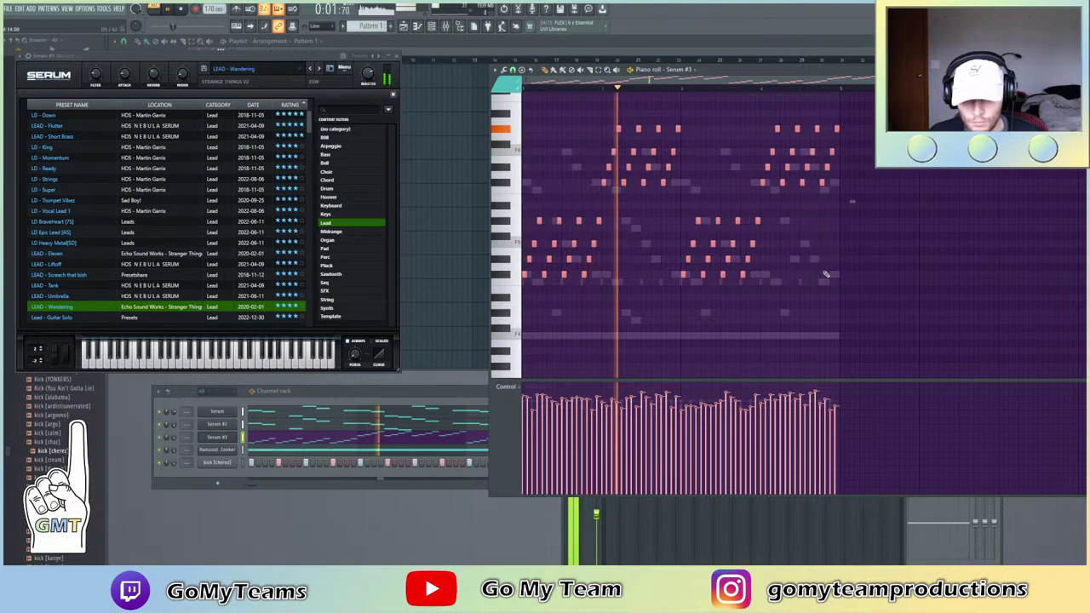
Stop playback and clone the Serum #3 channel
key(space)
right_click(231, 437)
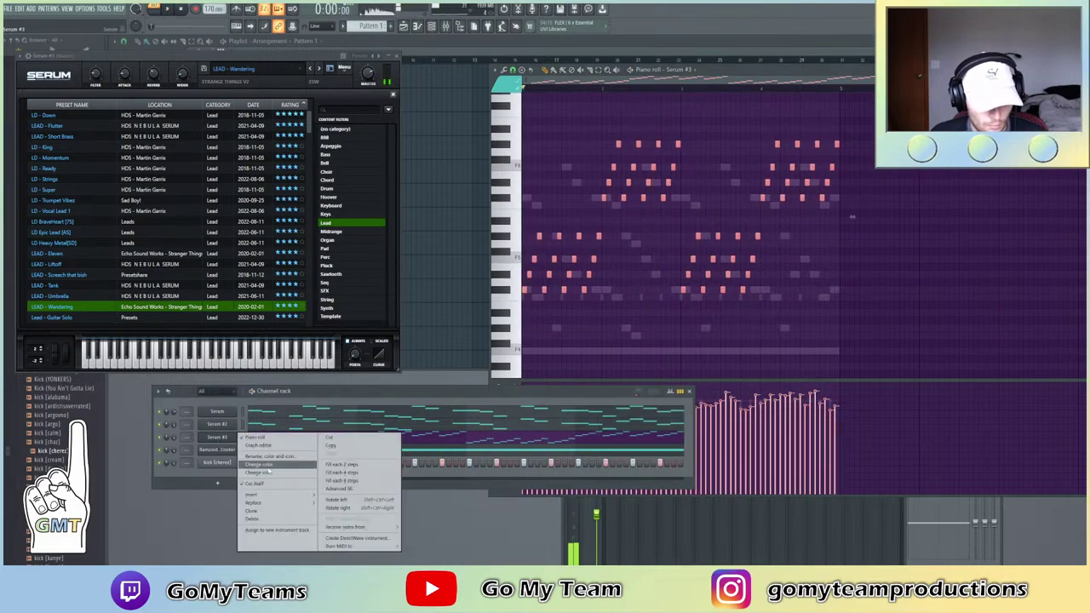
click(252, 511)
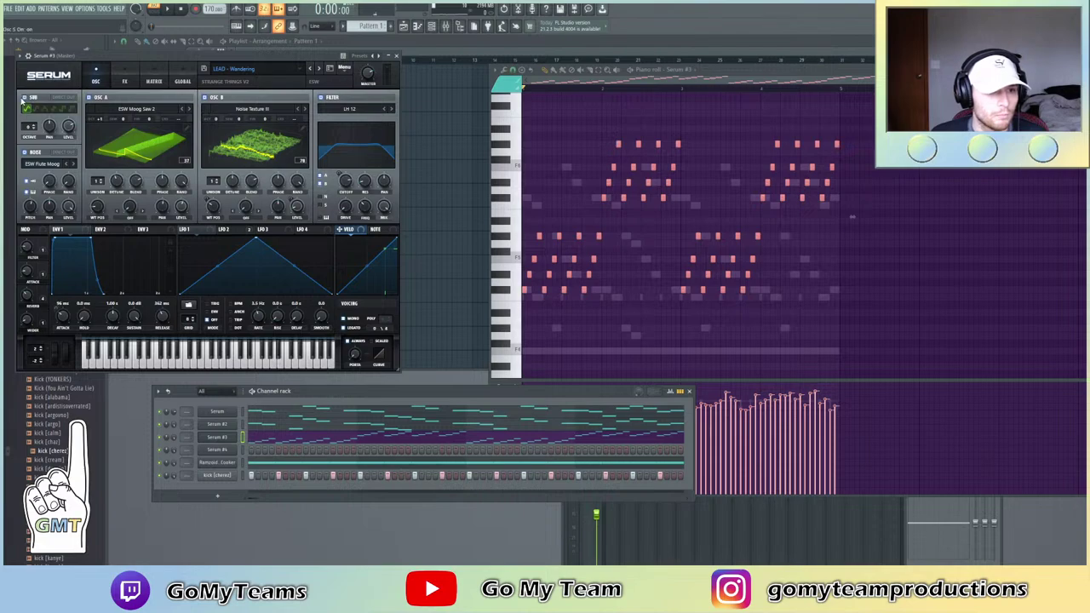
Try out Serum #3's sub oscillator shapes and the Distortion effect while the pattern plays
key(space)
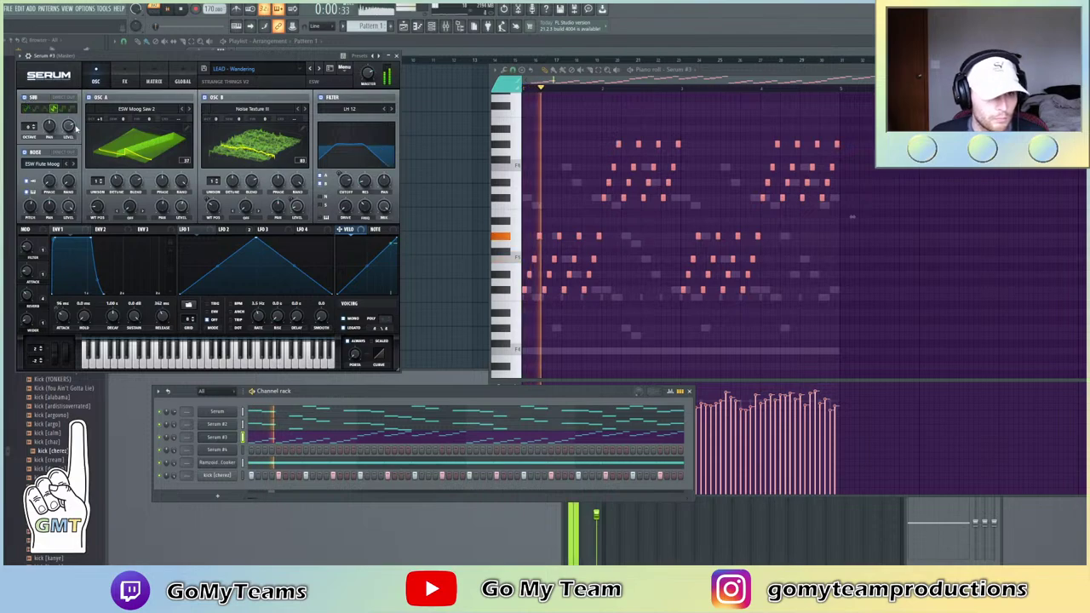
click(24, 99)
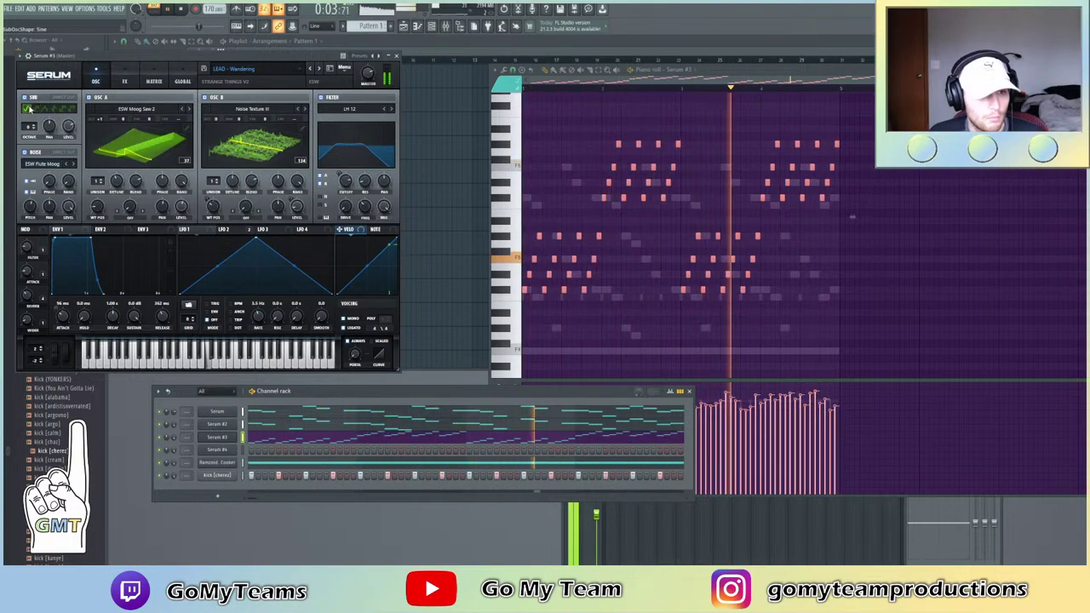
click(124, 81)
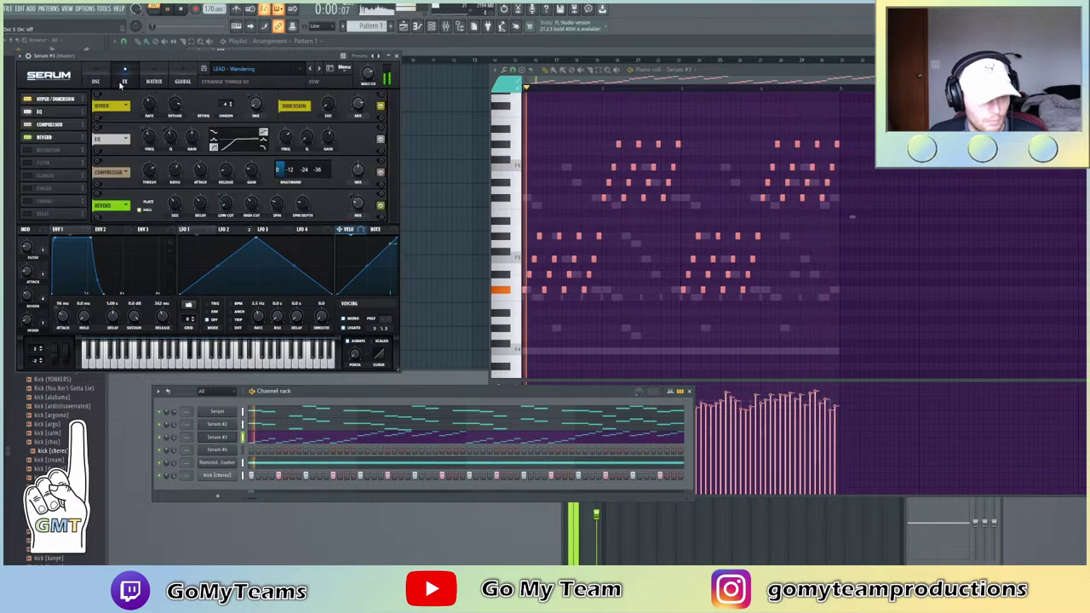
click(31, 149)
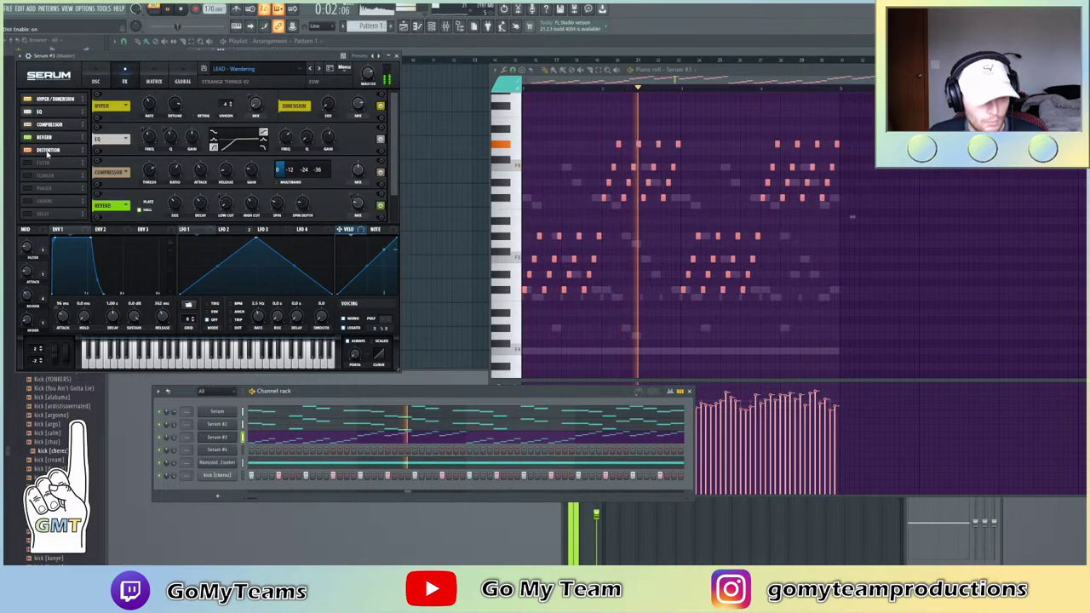
scroll(137, 181, down, 2)
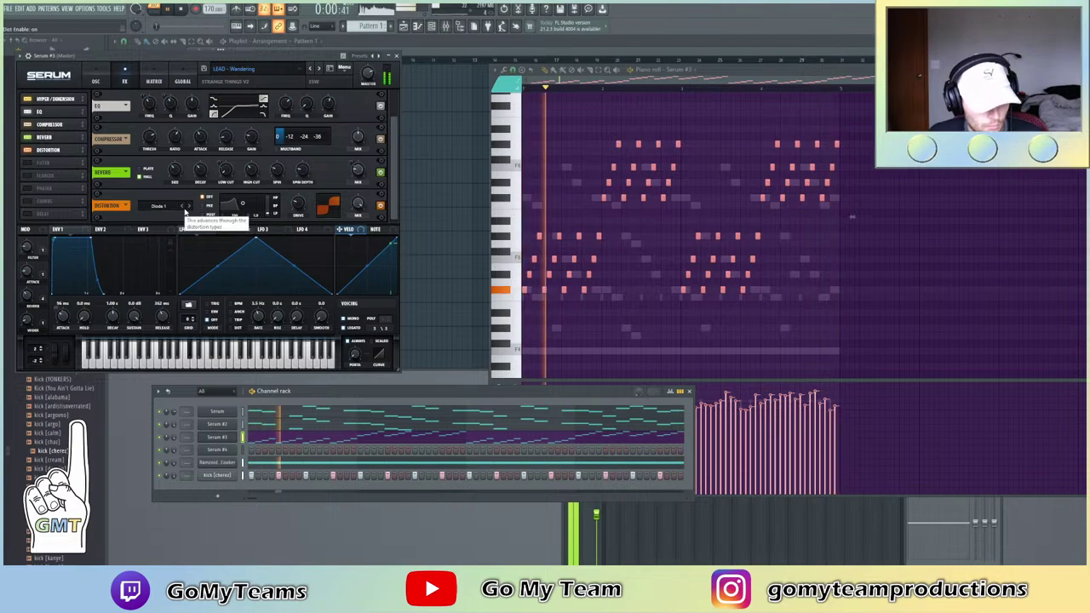
click(29, 151)
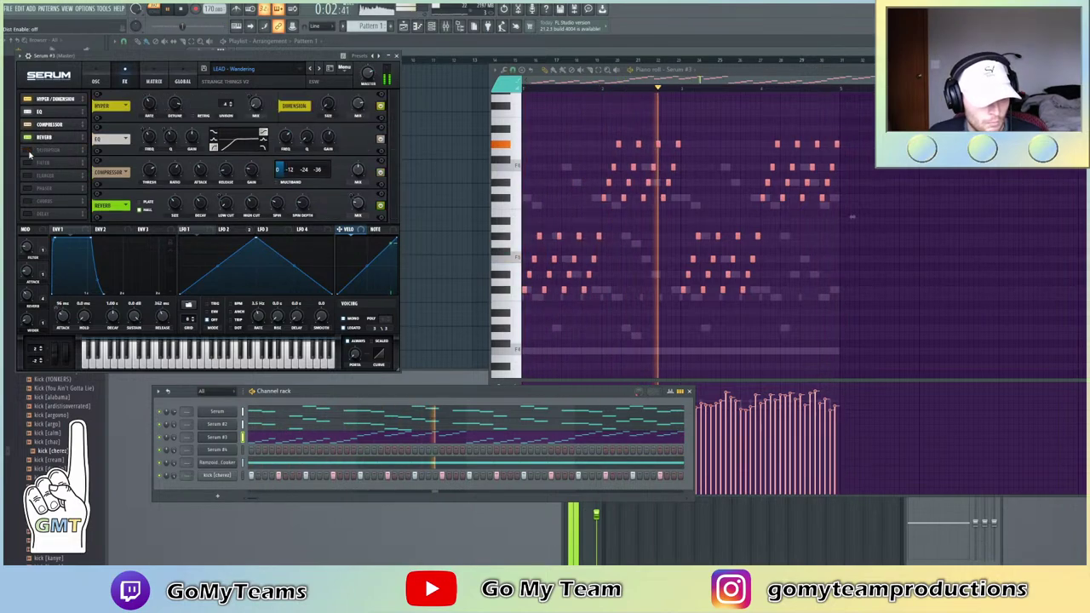
Enable Serum #3's sub oscillator with the fourth wave shape and adjust its level
click(95, 76)
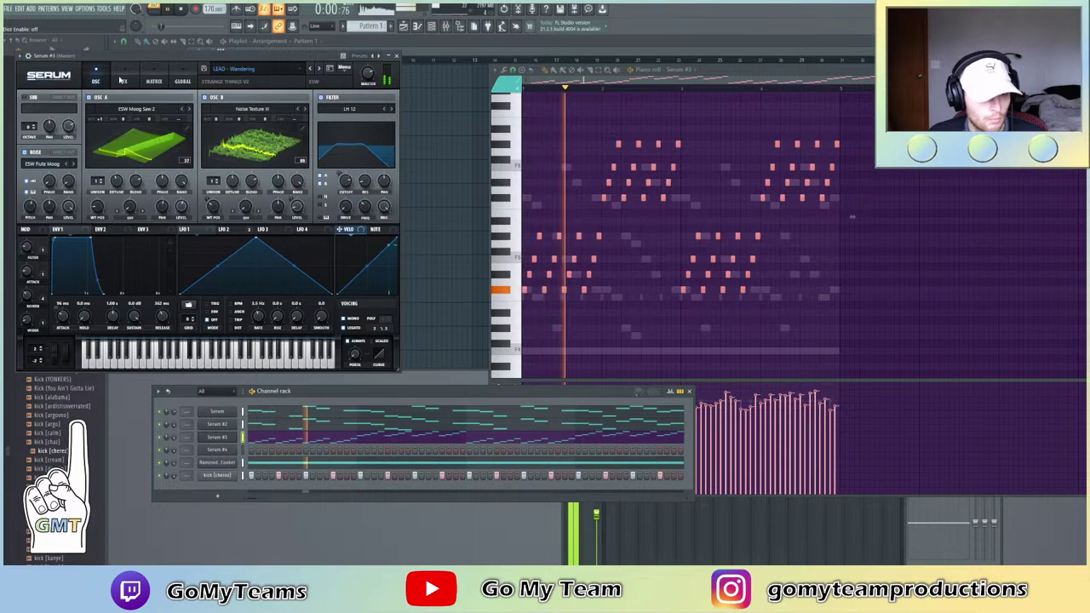
click(25, 97)
click(52, 109)
drag(68, 128, 72, 167)
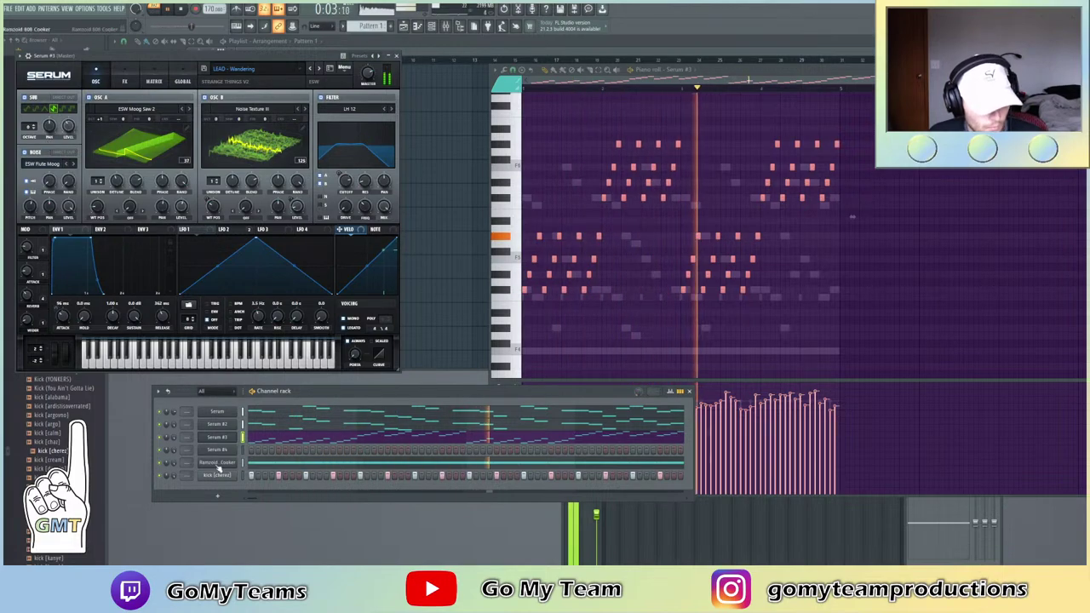
Copy all of Serum #3's arpeggio notes and paste them into Serum #4's piano roll
click(644, 308)
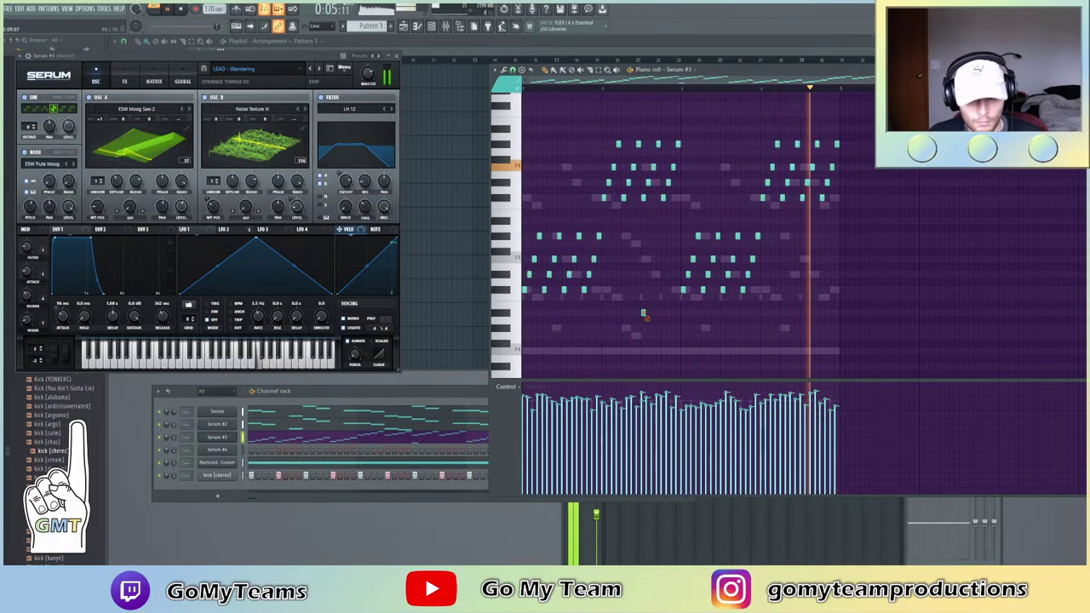
scroll(681, 281, down, 2)
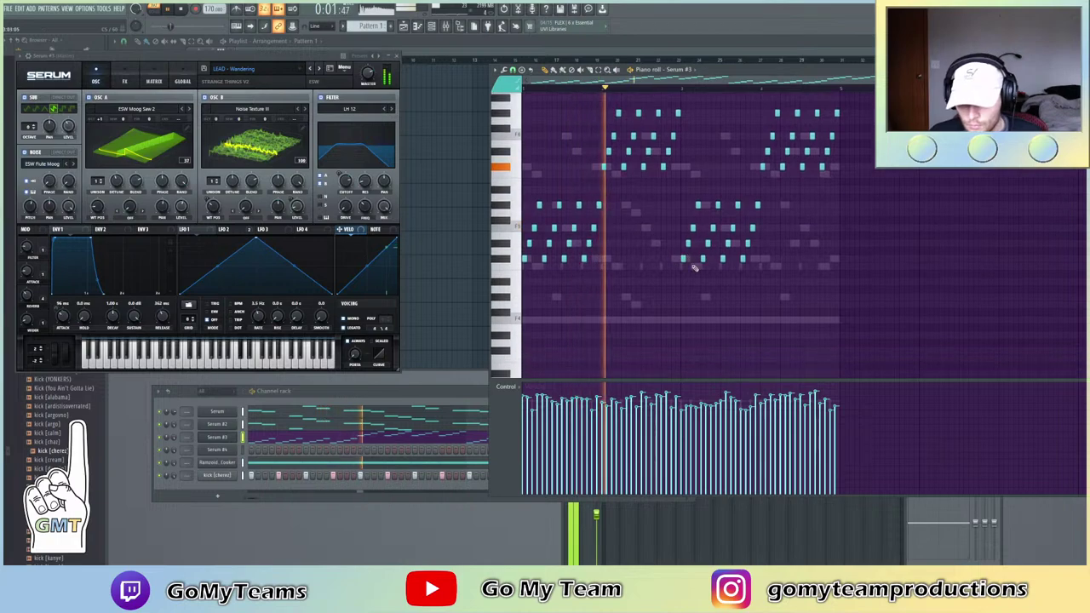
key(ctrl+a)
key(space)
click(224, 451)
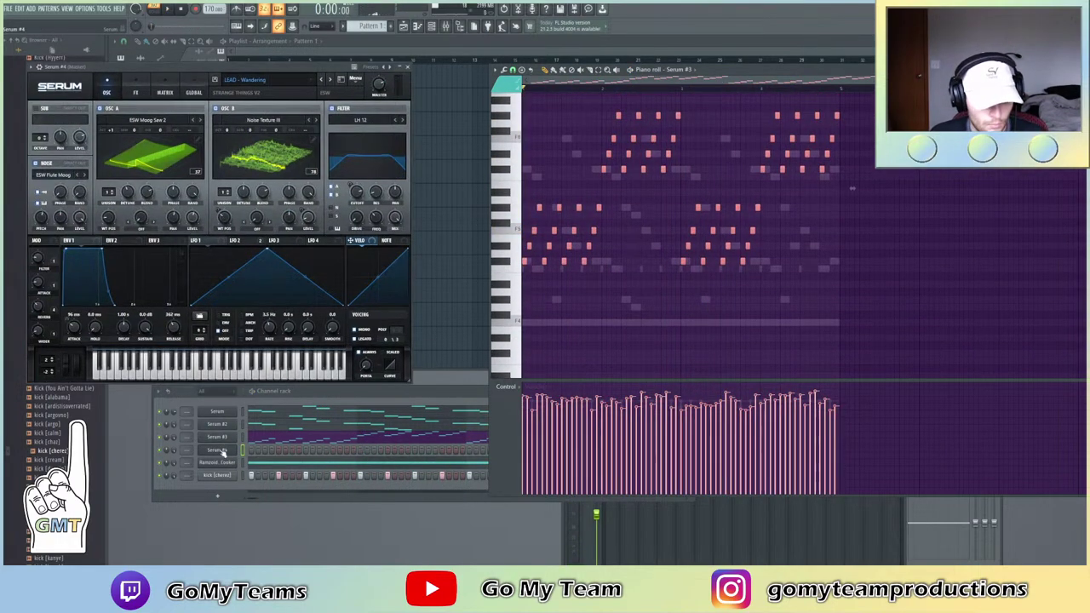
right_click(225, 453)
click(246, 452)
key(ctrl+v)
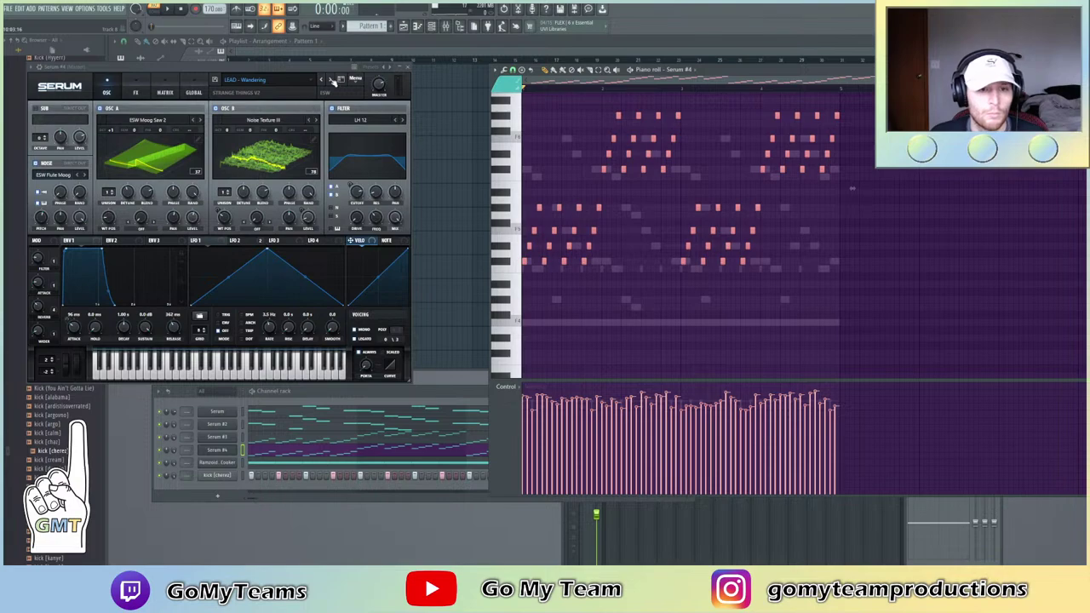
Audition lead presets for Serum #4 while the pattern plays and load LEAD - Screech that bish
click(340, 81)
key(space)
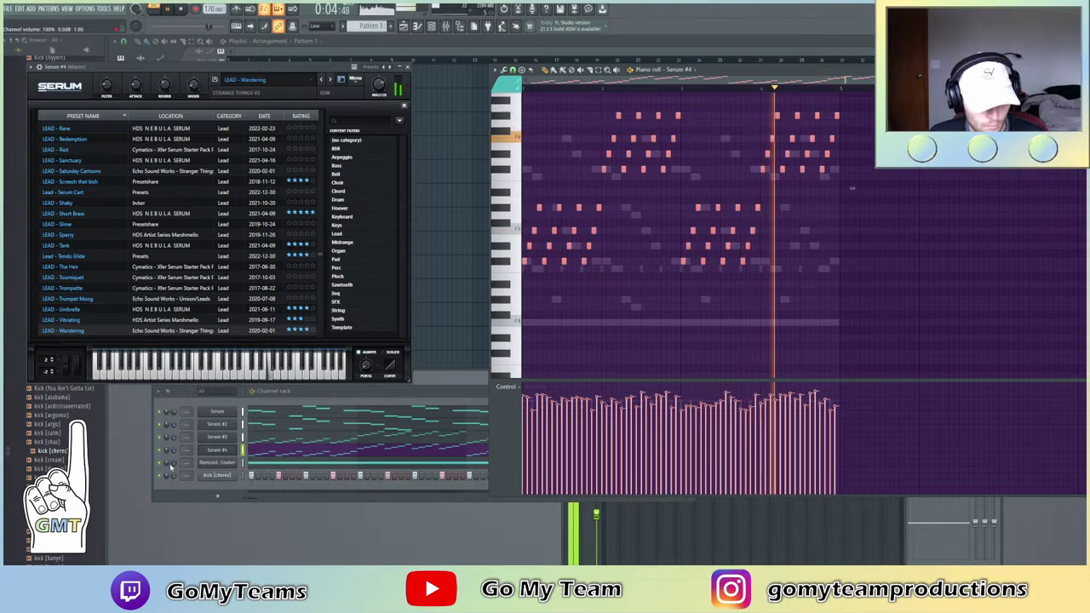
click(174, 426)
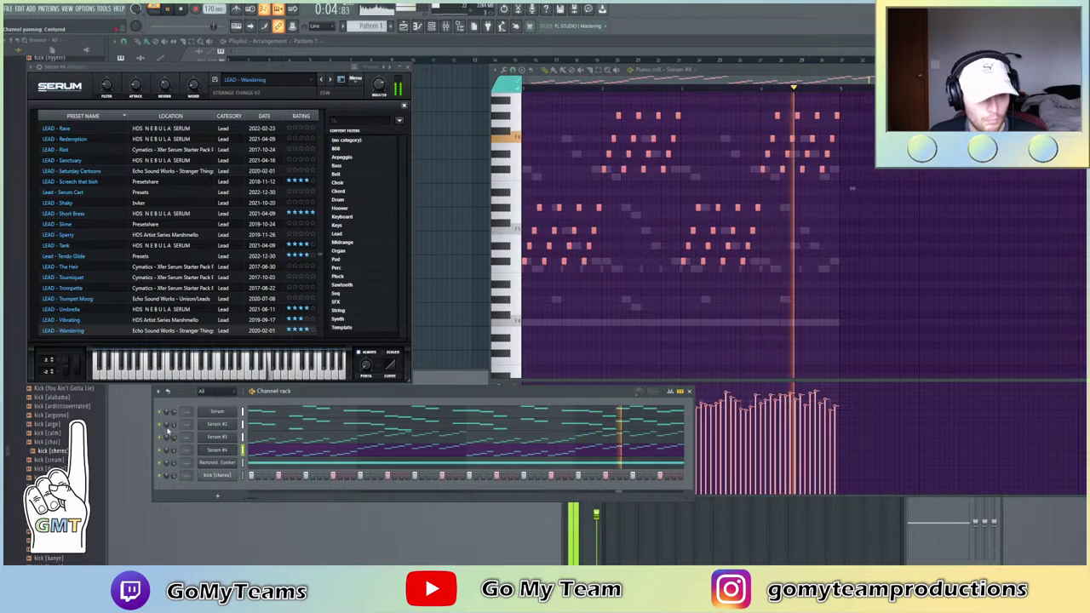
click(109, 171)
click(112, 192)
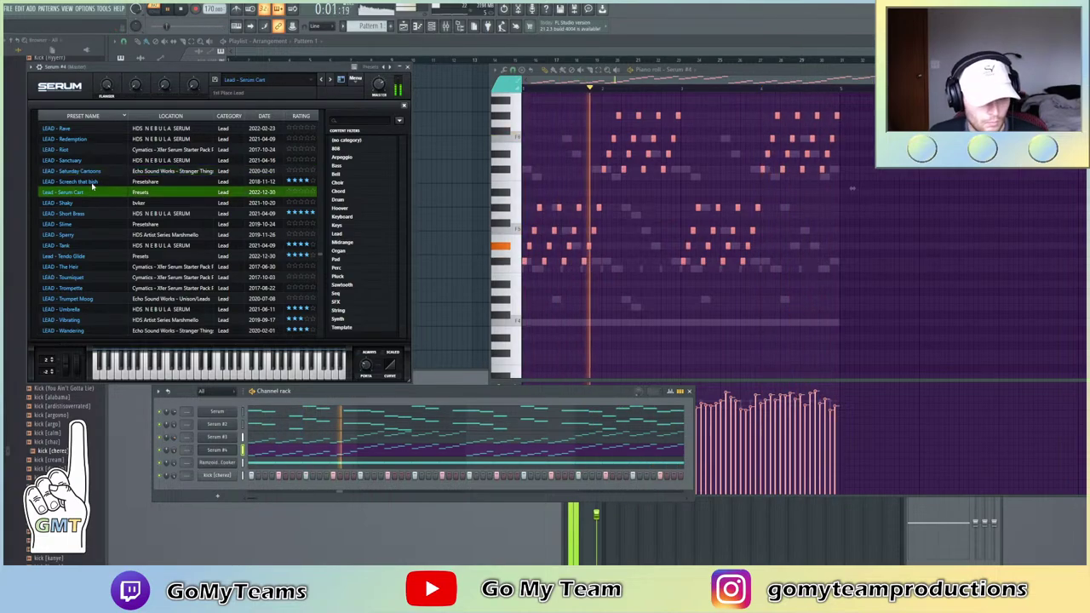
click(99, 183)
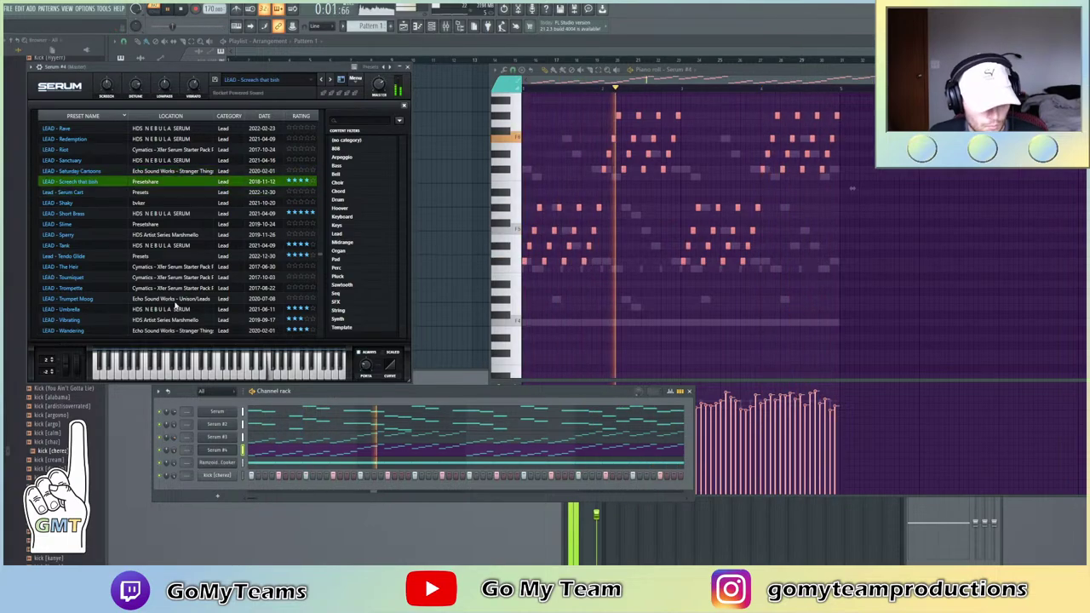
click(214, 451)
click(213, 451)
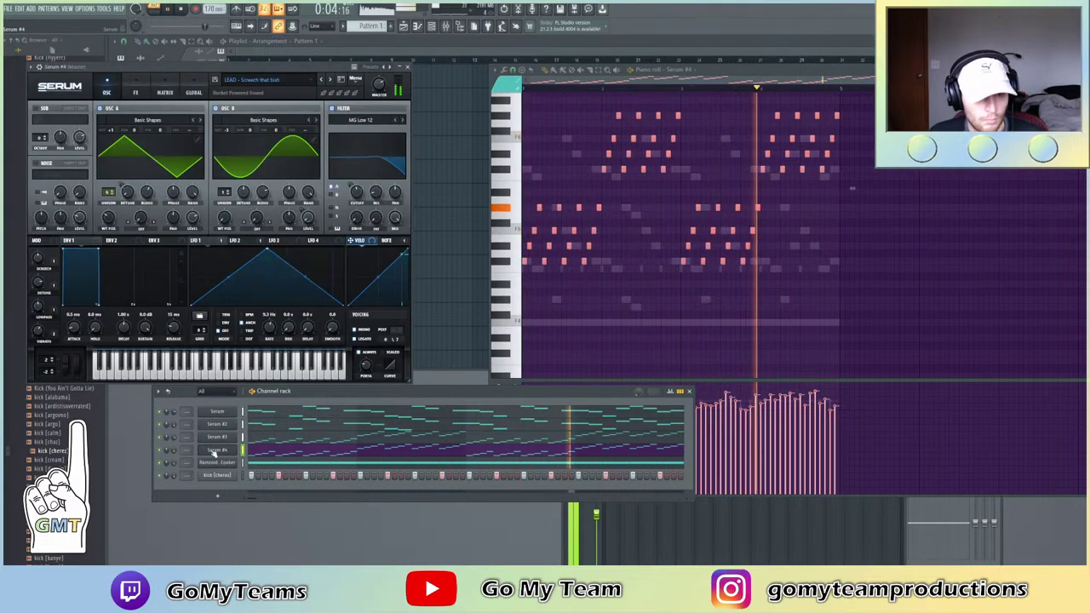
Enable Serum #4's sub oscillator with the Pulse shape, adjust its level and close the plugin window
click(35, 108)
click(68, 121)
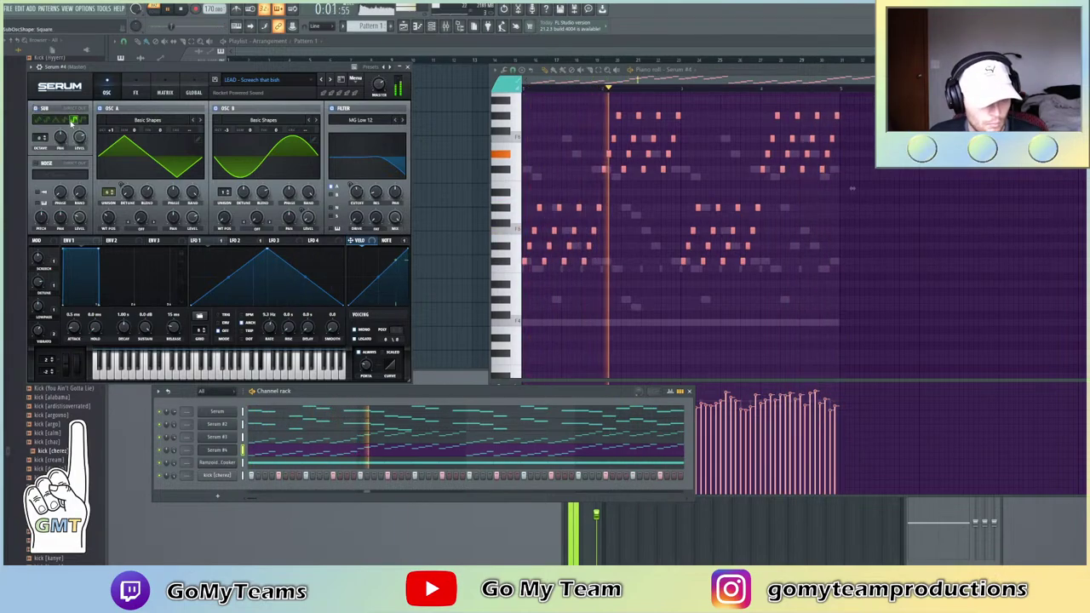
click(82, 120)
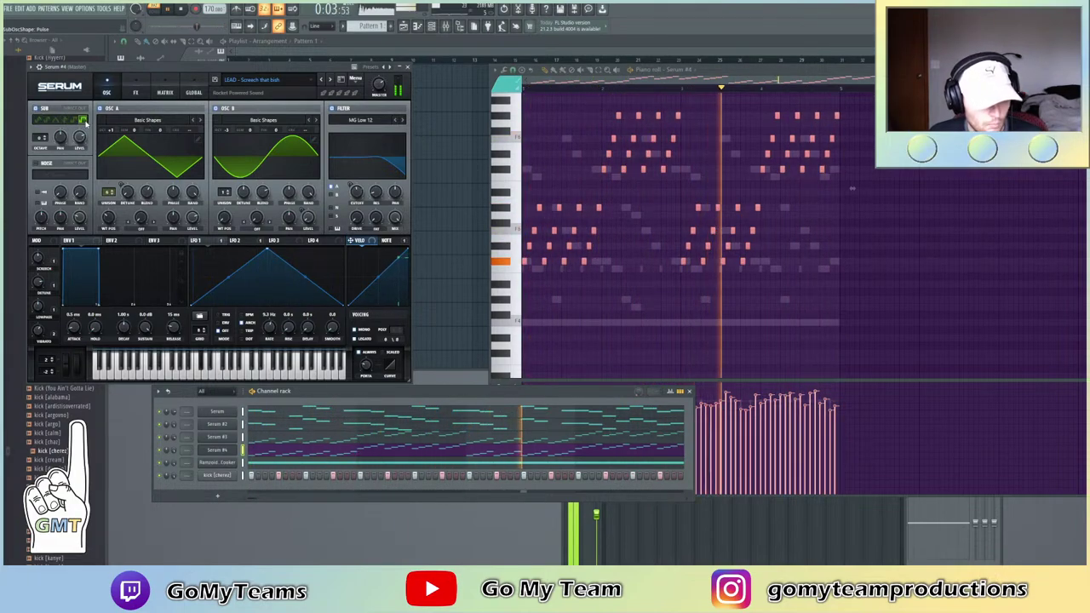
drag(79, 136, 85, 175)
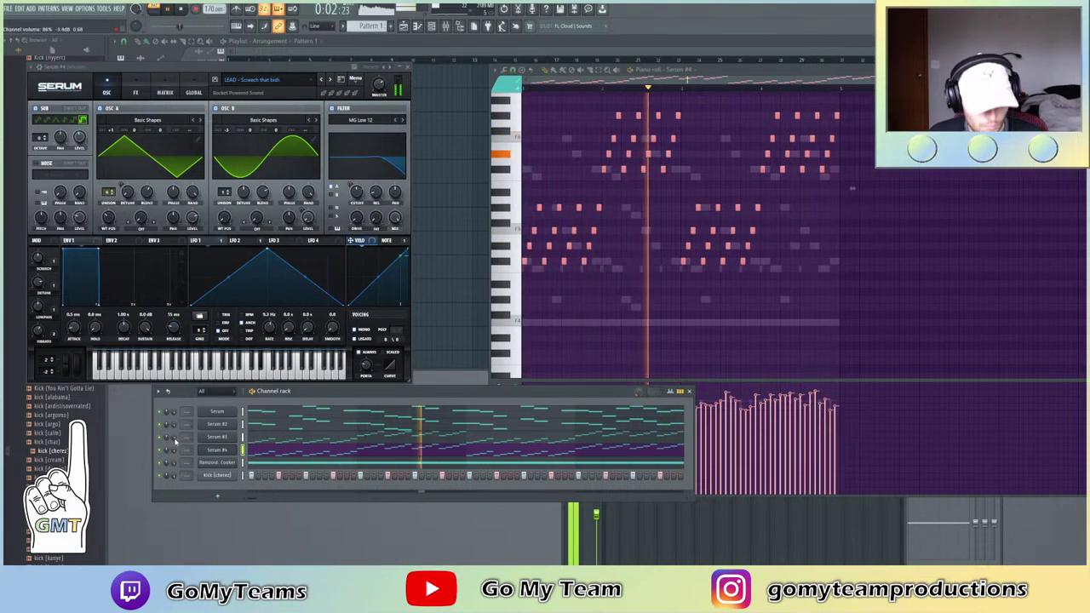
click(409, 67)
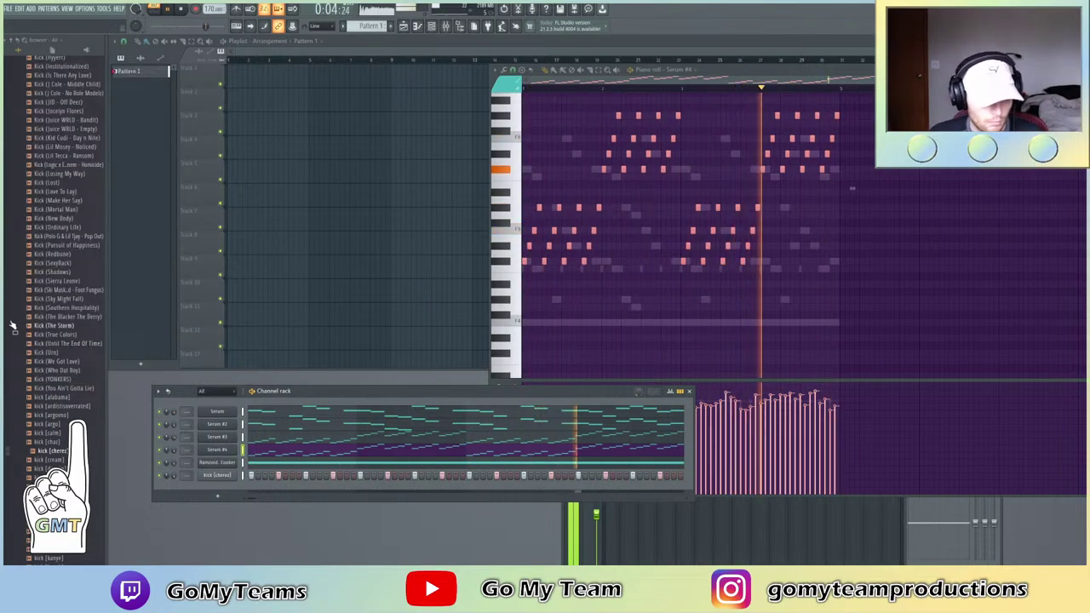
Stop playback and load Snare (Enjoy Right Now, Today) from the Snares-A folder into a new channel
scroll(51, 358, up, 10)
key(space)
click(70, 308)
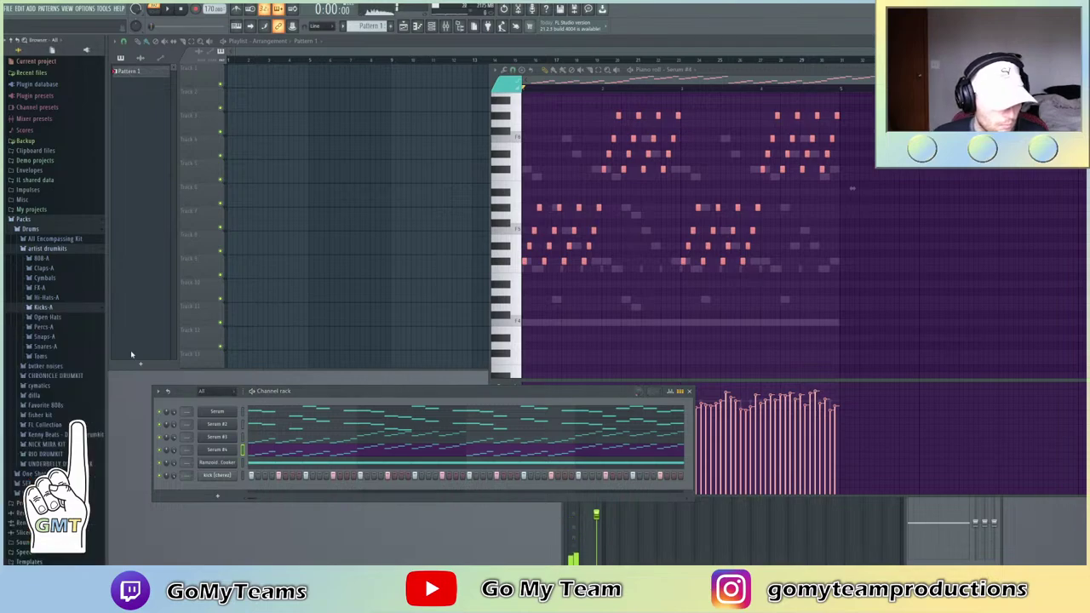
click(63, 347)
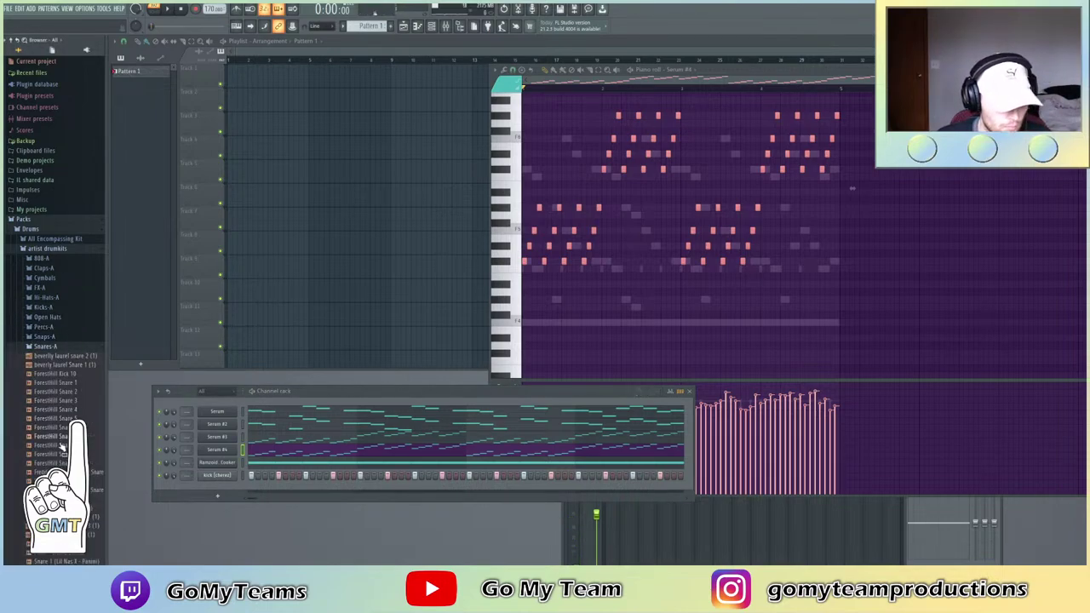
scroll(56, 298, down, 10)
click(70, 257)
drag(260, 451, 213, 499)
Normalize the Enjoy Right Now, Today snare sample and raise its boost slightly
click(192, 188)
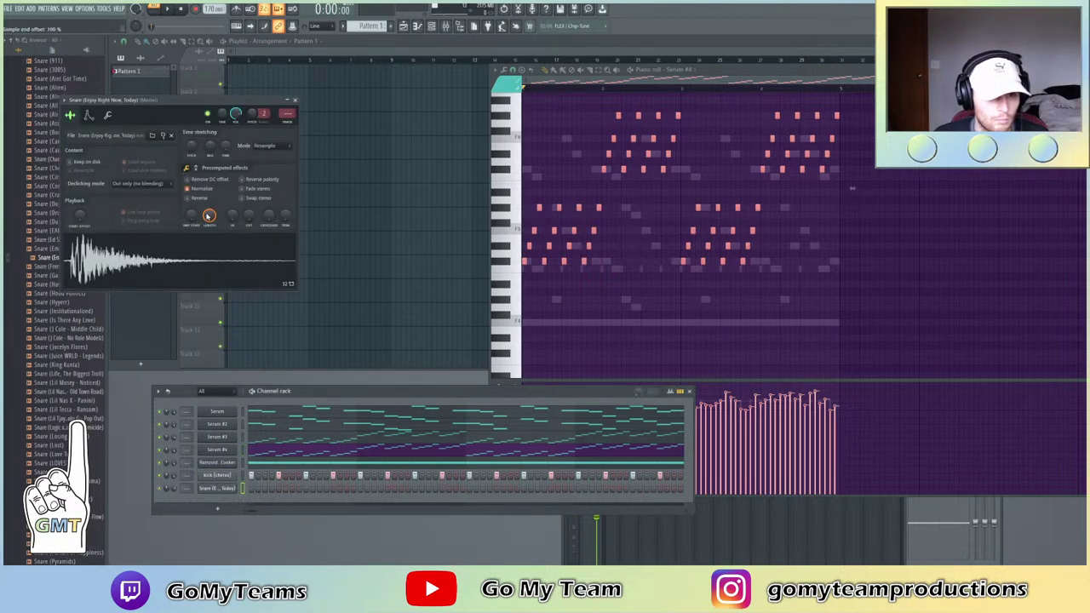
scroll(192, 194, down, 2)
drag(191, 183, 192, 180)
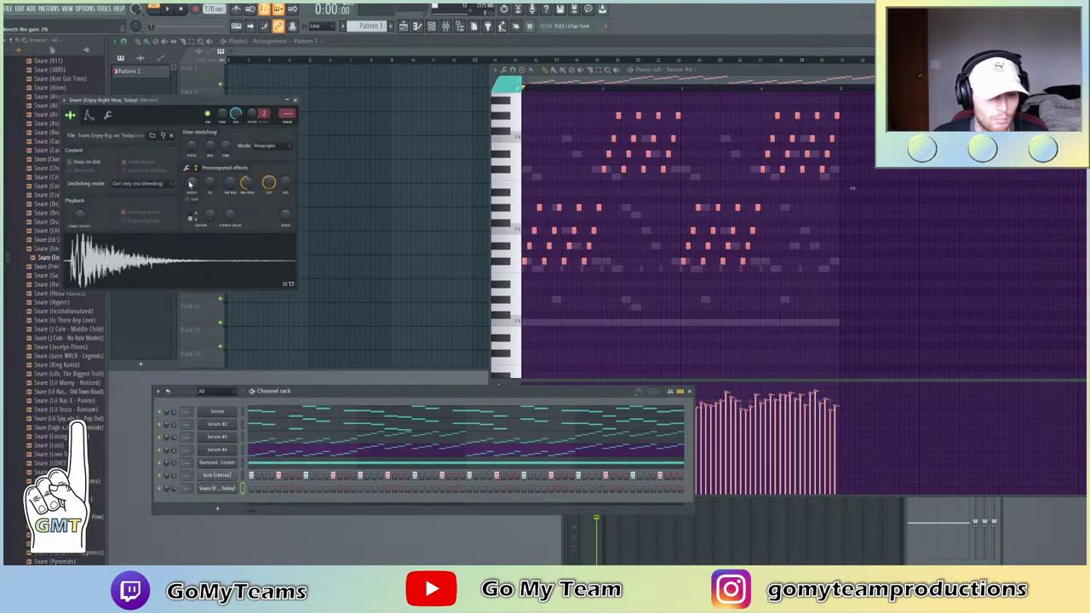
Place full-velocity snare hits on steps 5 and 13 of the first bar and duplicate that bar across all four bars
right_click(232, 490)
click(259, 479)
drag(832, 309, 586, 265)
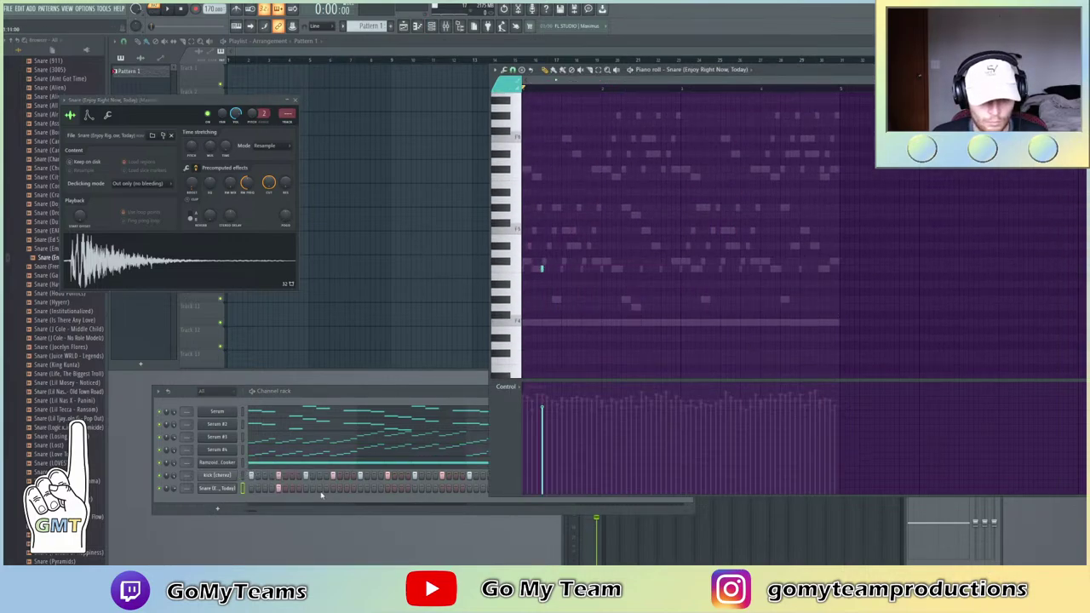
click(334, 489)
drag(604, 89, 524, 88)
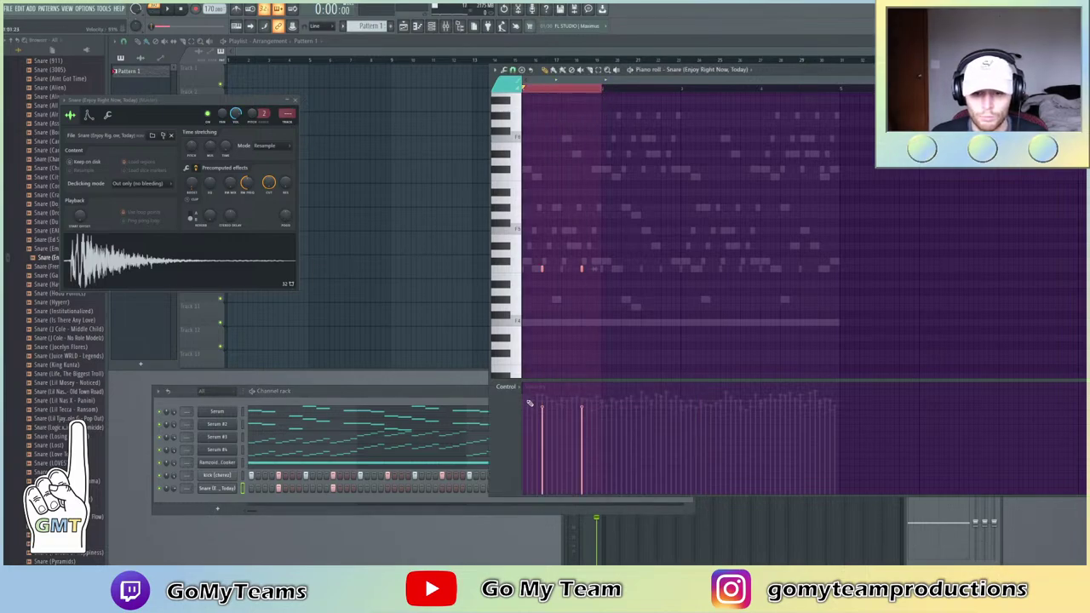
key(ctrl+b)
key(ctrl+b)
key(ctrl+b)
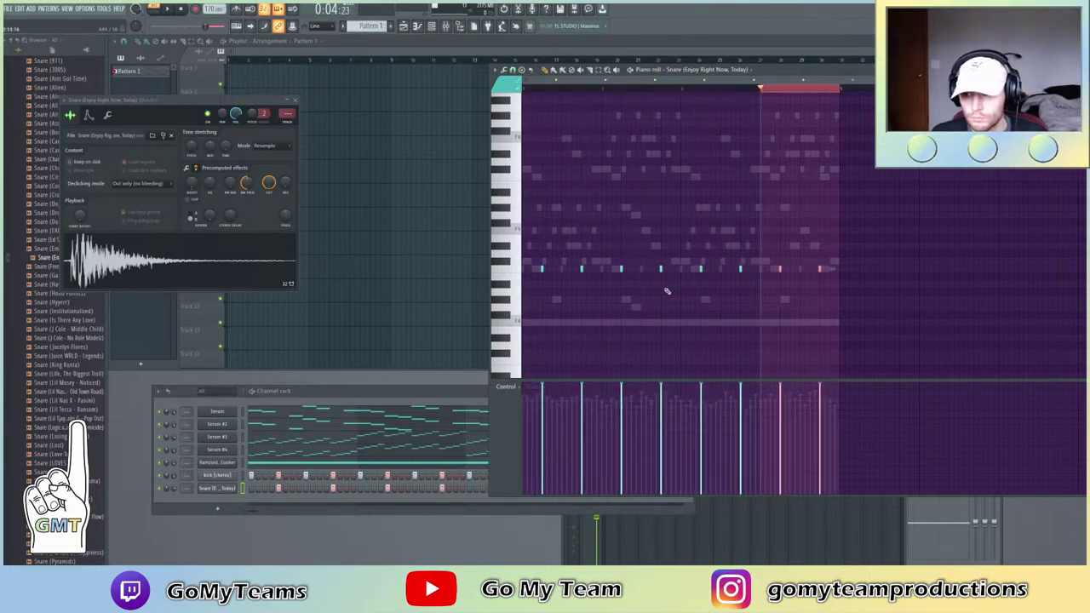
Play the pattern and adjust the snare channel's volume, closing its sampler window
key(space)
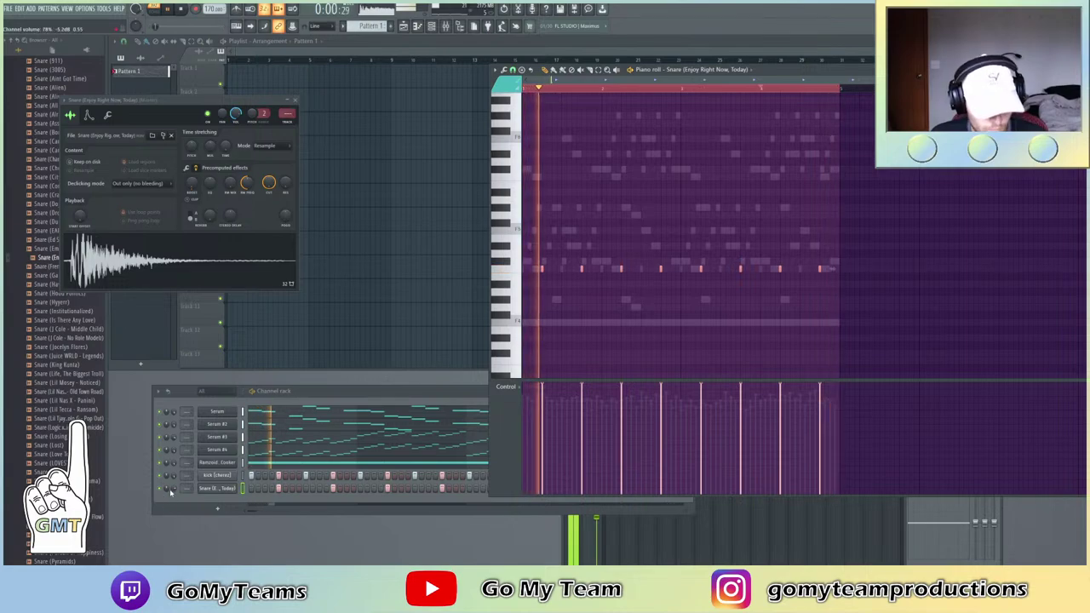
click(168, 491)
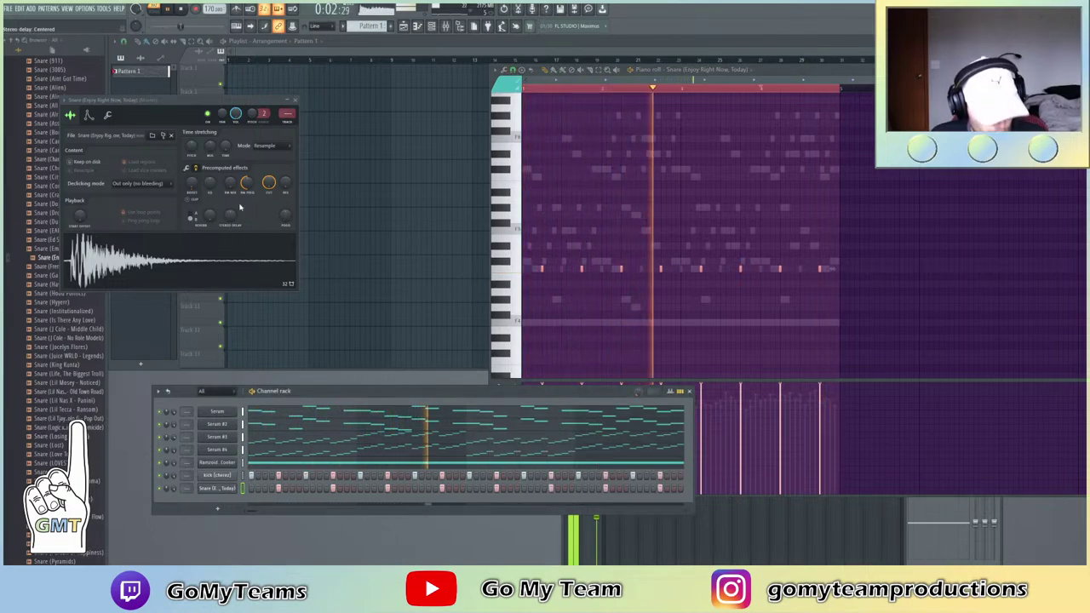
click(204, 227)
Layer Snare (You Ain't Gotta Lie) on a new channel using the first snare's copied notes and adjust its volume
scroll(68, 256, down, 10)
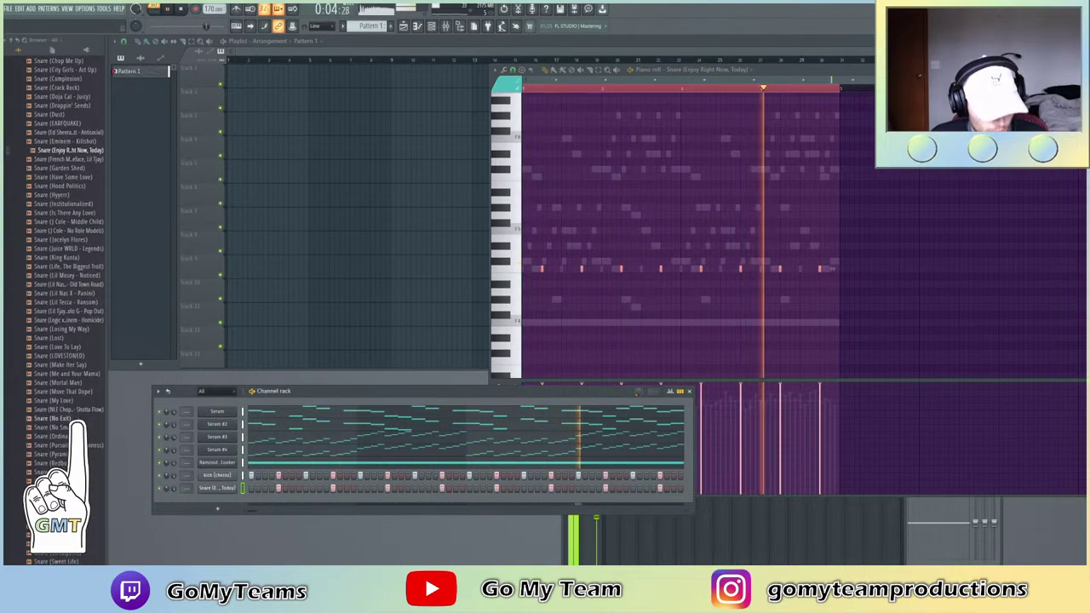
scroll(71, 557, down, 2)
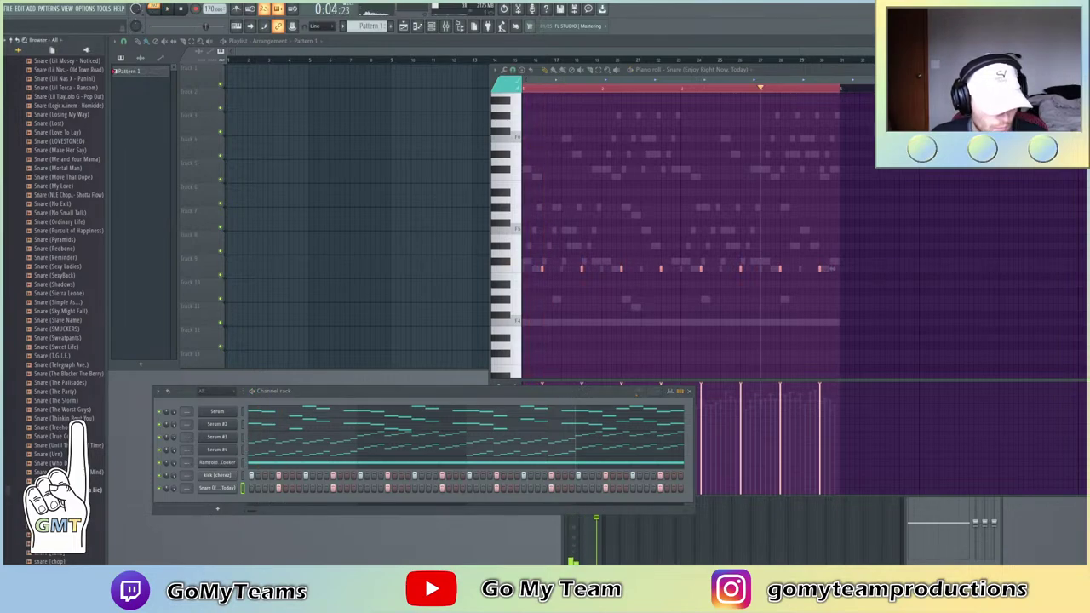
drag(188, 511, 212, 510)
drag(908, 288, 363, 224)
right_click(232, 502)
click(263, 476)
key(ctrl+v)
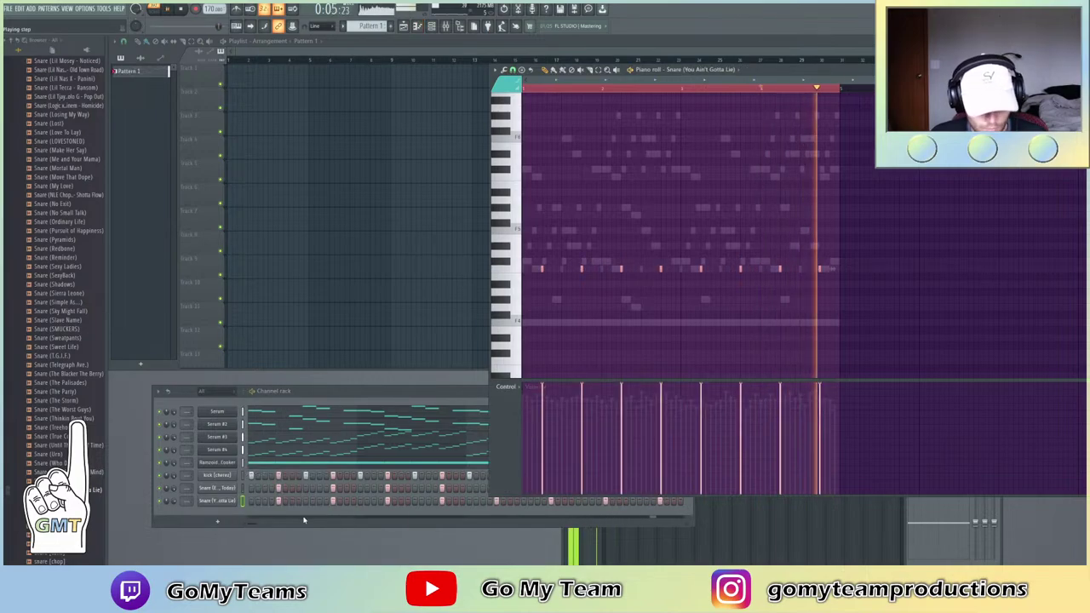
drag(174, 502, 175, 487)
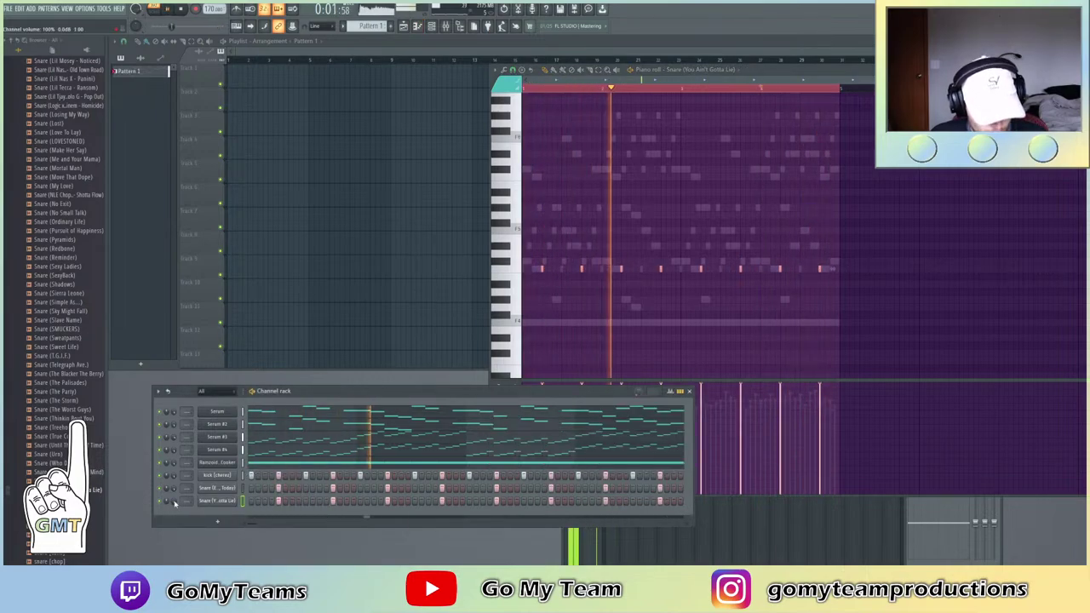
Audition closed hats in the Hi-Hats-A folder and load Closed Hat (Who Dat Boy) into a new channel
scroll(71, 407, up, 10)
scroll(72, 406, up, 15)
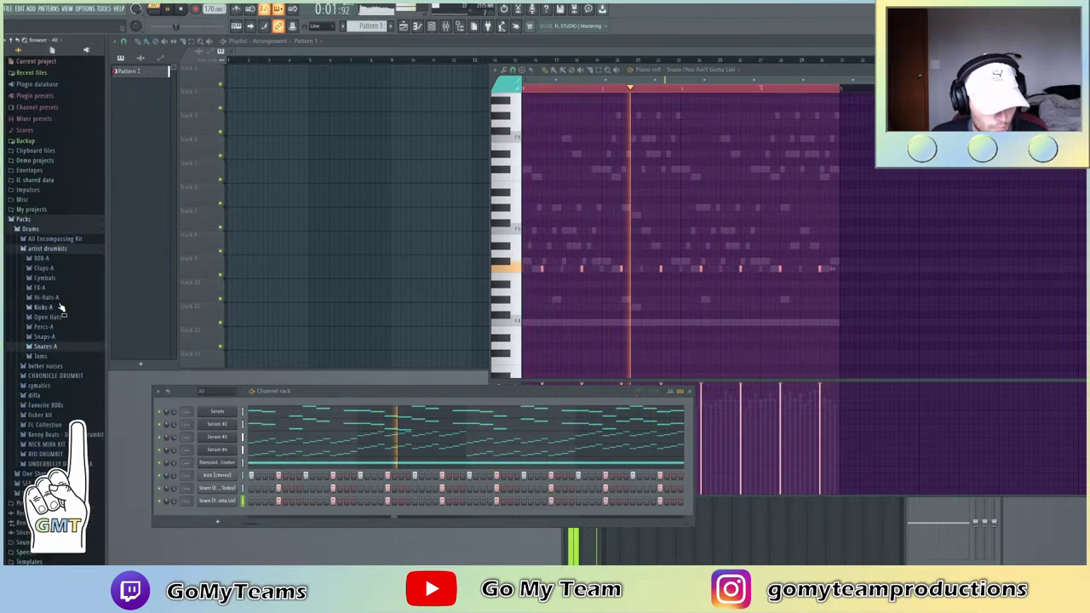
key(space)
click(49, 297)
click(94, 379)
click(68, 324)
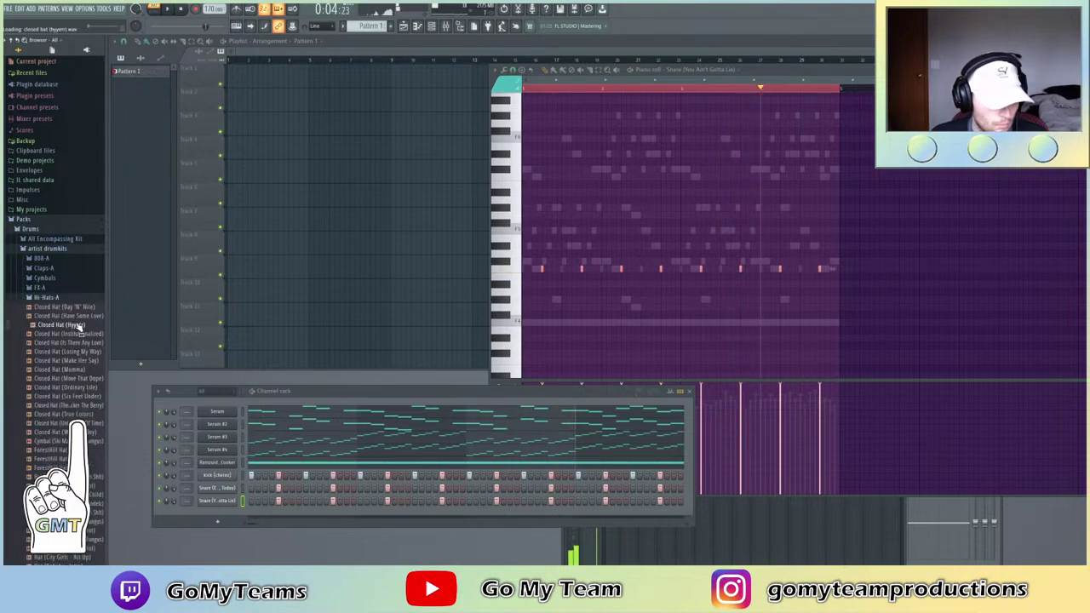
click(75, 334)
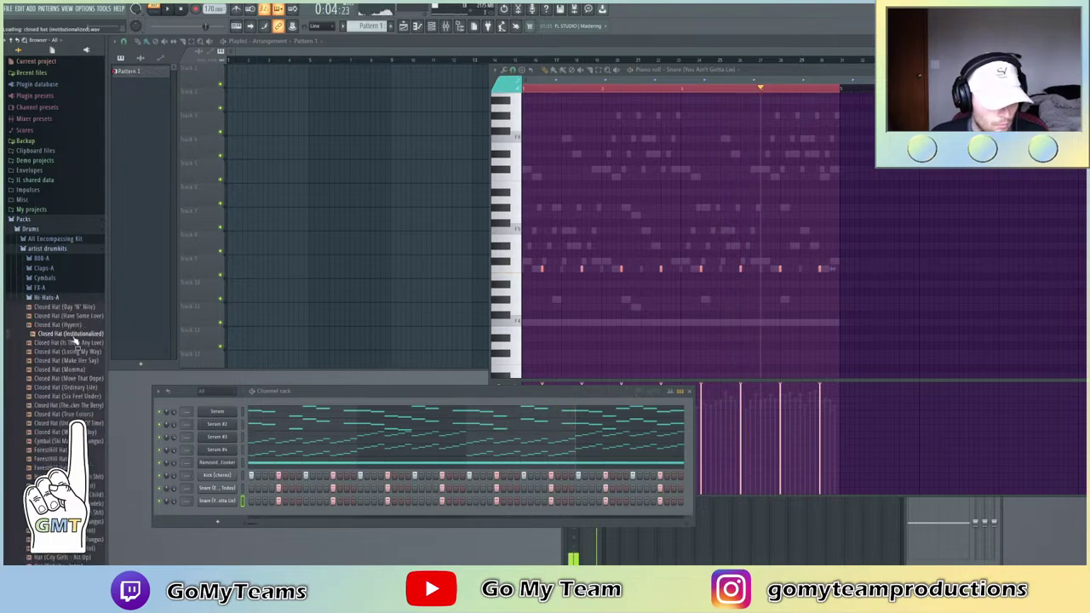
click(73, 432)
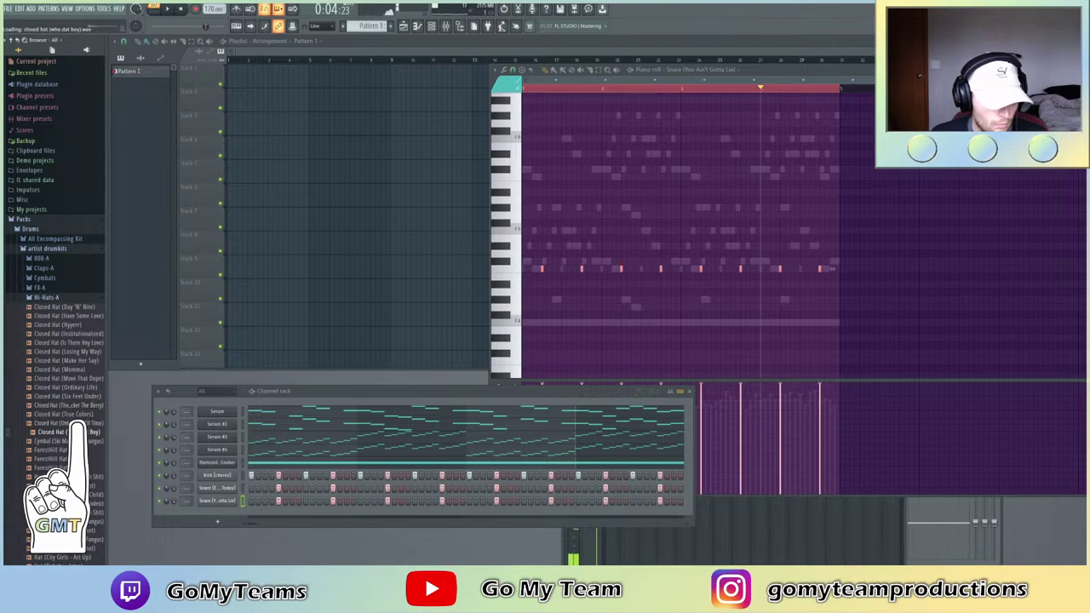
click(70, 432)
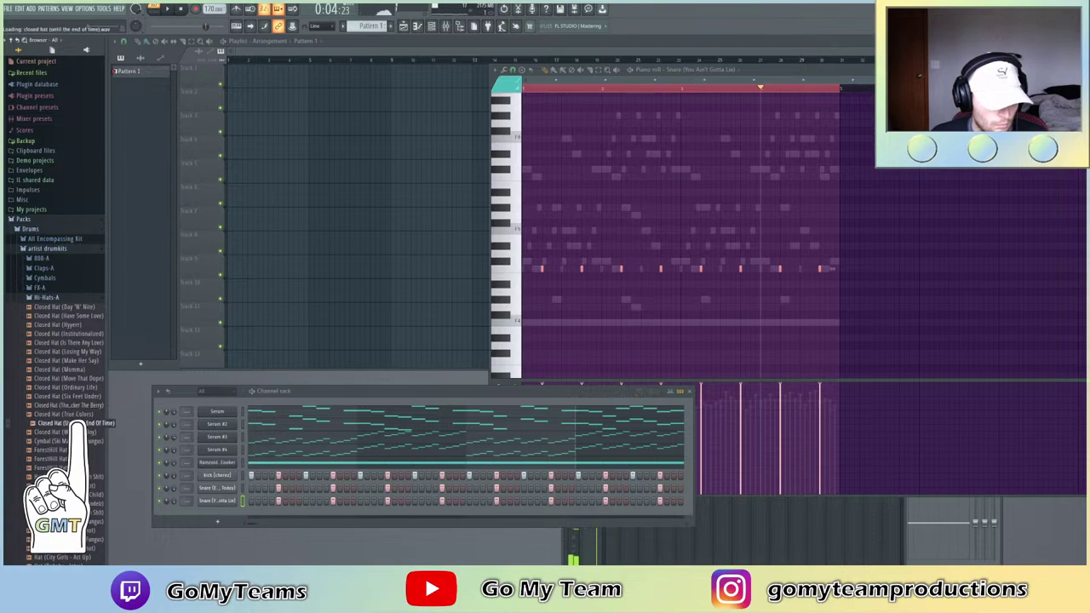
click(73, 424)
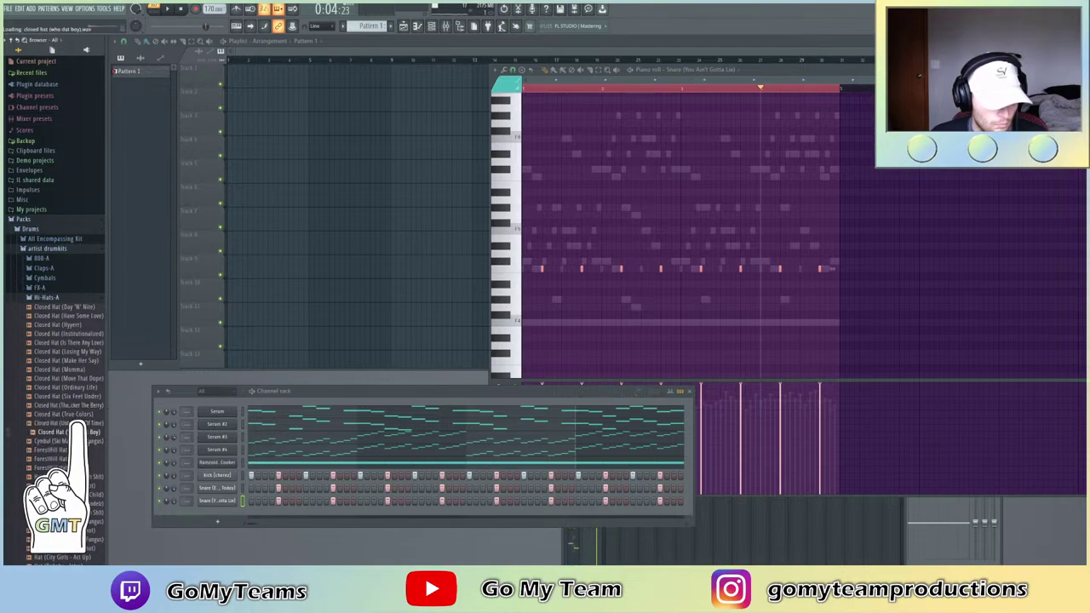
drag(219, 521, 220, 523)
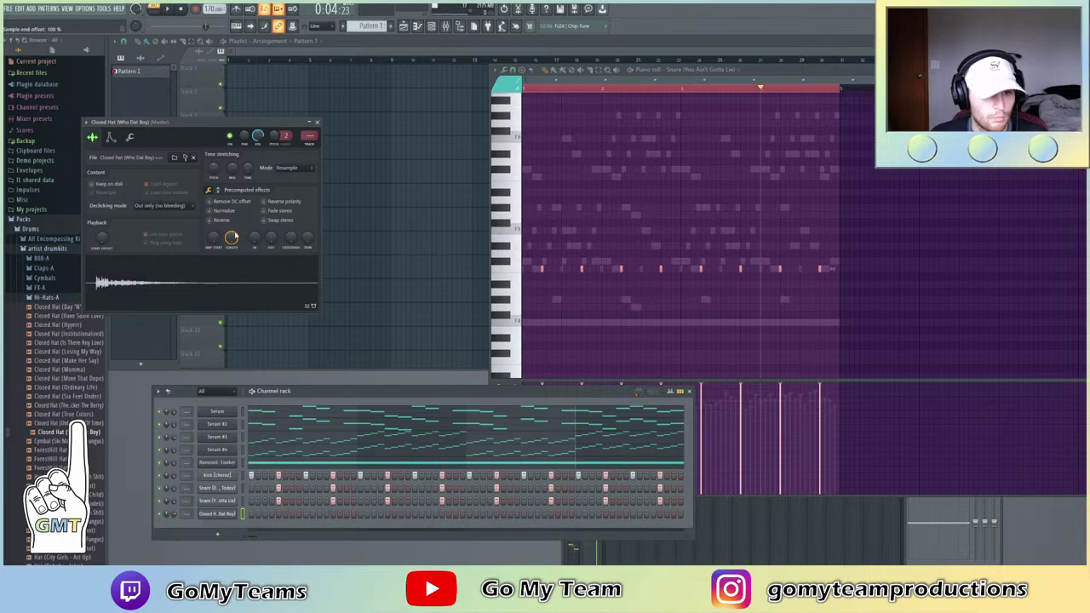
Normalize the closed hat sample and fill its channel with a hit on every second step, playing the result
click(219, 210)
right_click(217, 515)
click(333, 504)
key(space)
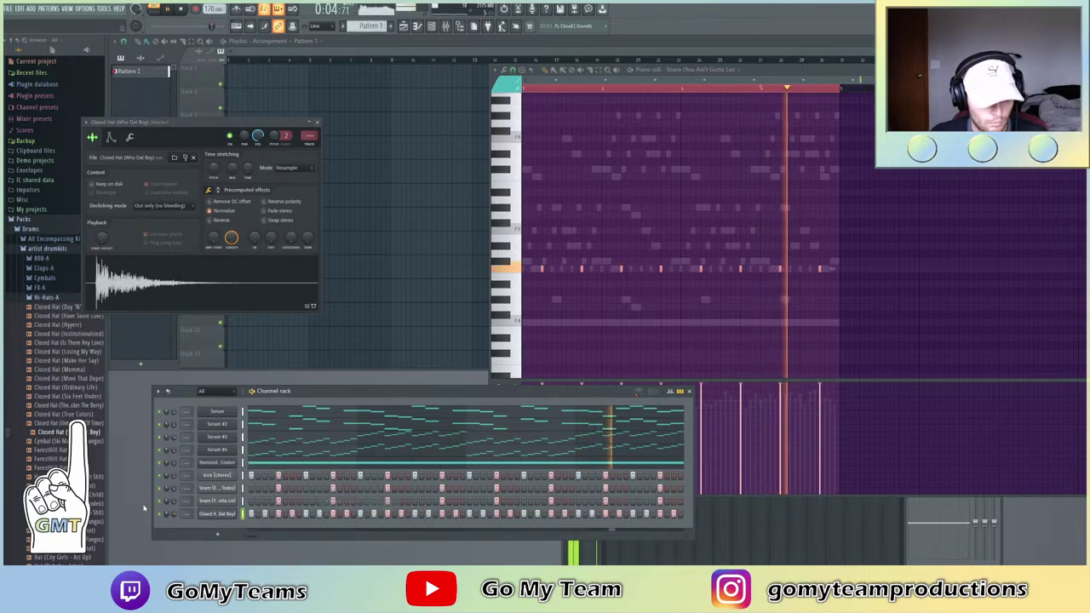
Open the closed hat's notes in the piano roll and raise the early notes' velocities, keeping alternate first-bar hits slightly lower
right_click(225, 515)
click(259, 476)
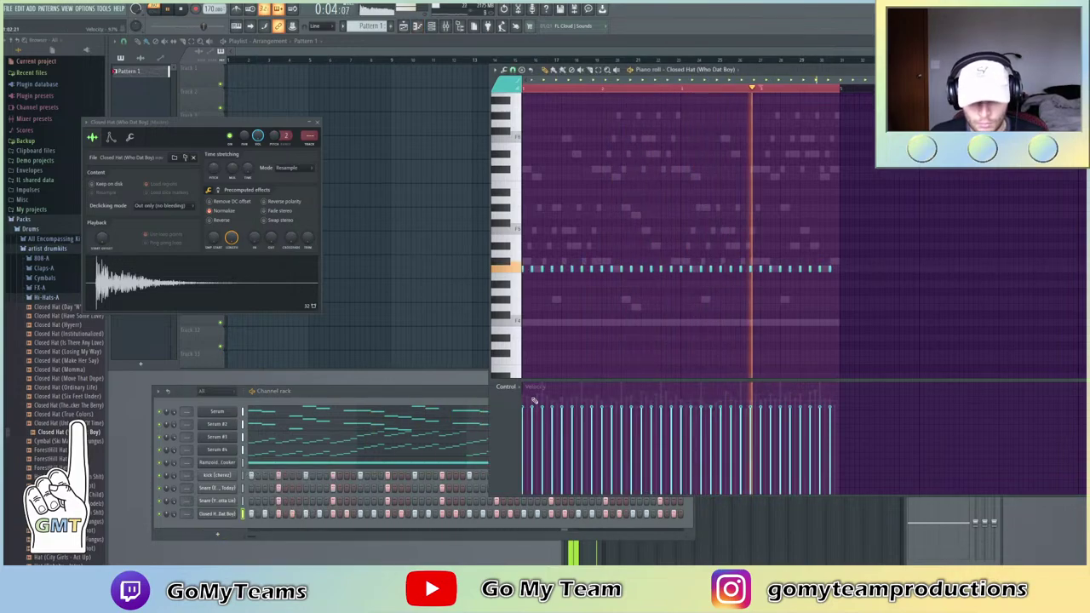
key(space)
drag(532, 384, 650, 357)
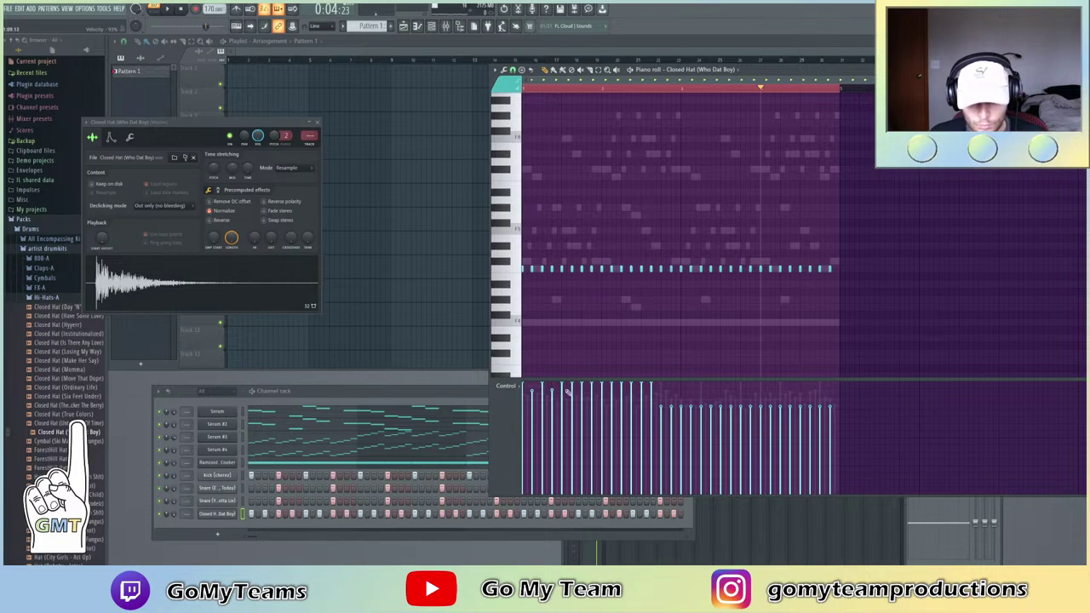
Lengthen the first bar's closed hat notes with the articulator and delete the hat notes in the remaining bars
drag(597, 288, 519, 259)
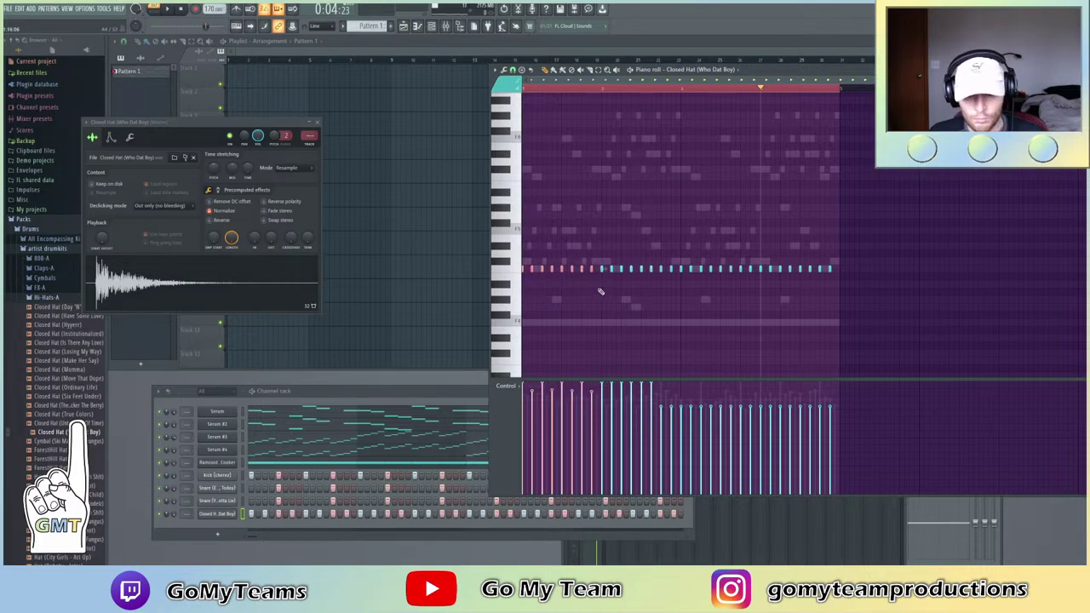
key(alt+a)
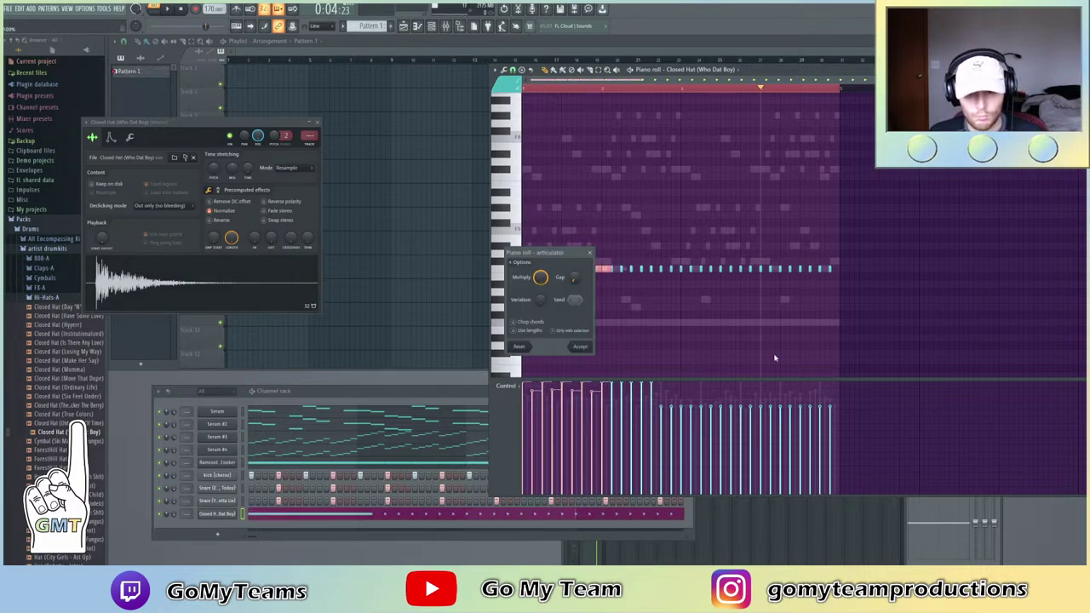
click(579, 346)
drag(608, 270, 891, 281)
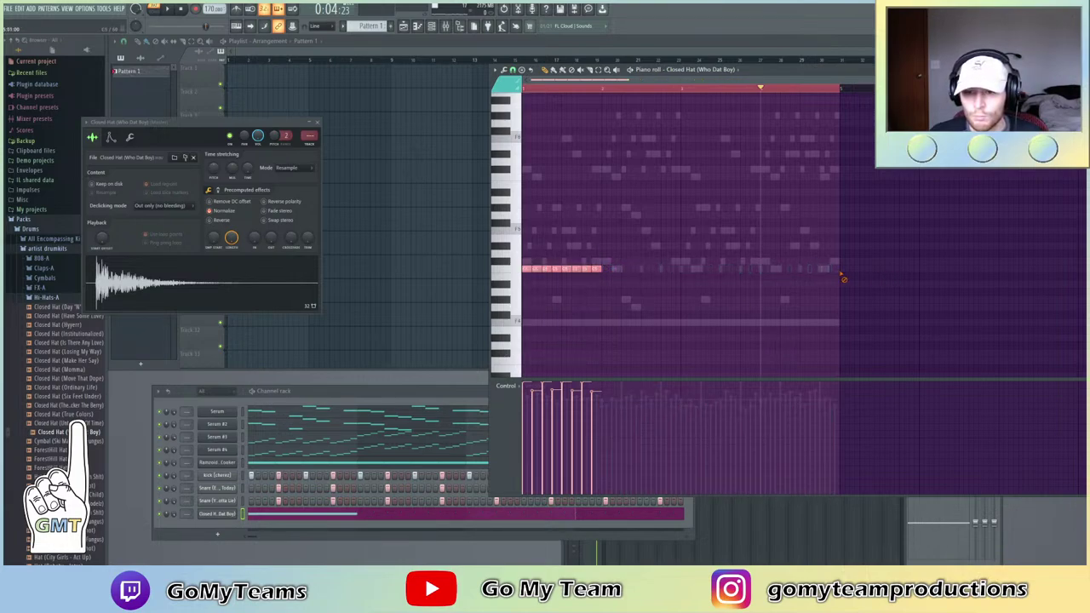
Duplicate the first bar's closed hat notes three times to fill all four bars, and play the pattern
drag(722, 96, 624, 104)
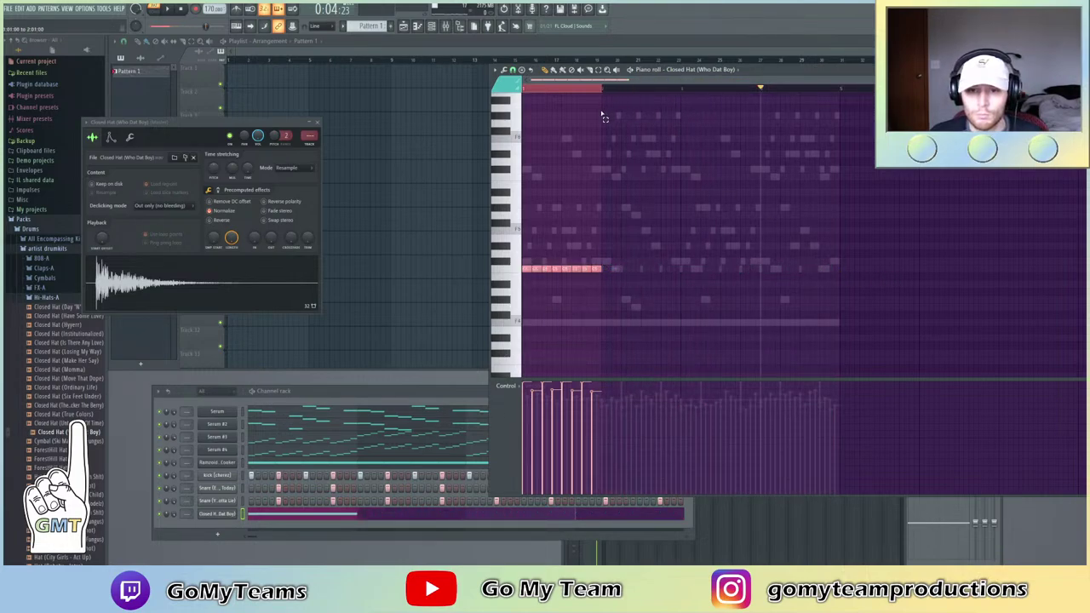
key(ctrl+b)
key(ctrl+b)
key(ctrl+b)
key(ctrl+a)
key(space)
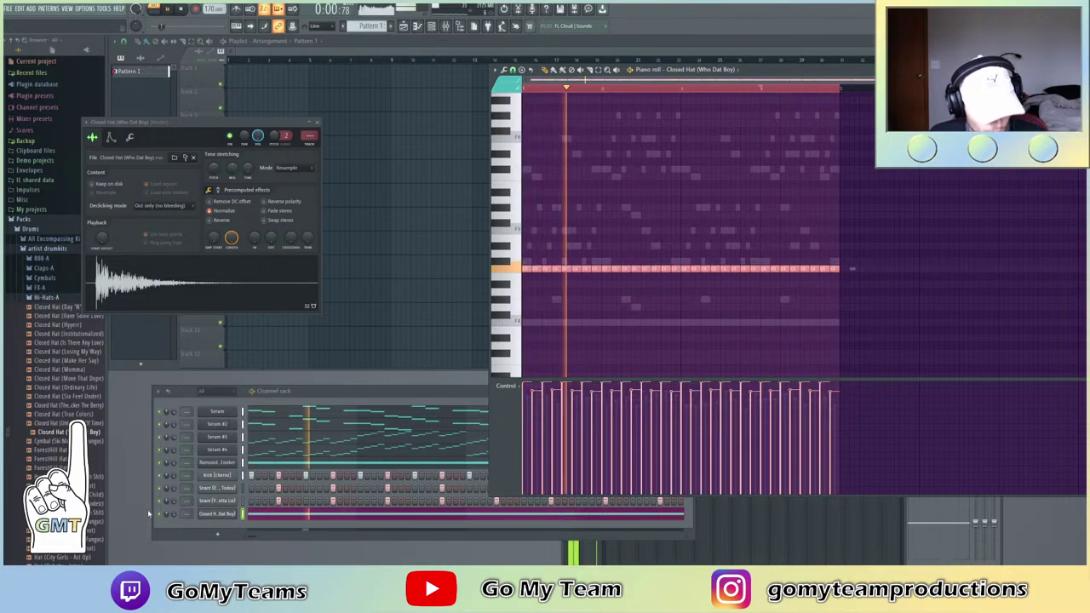
Load Cut Out from the All Encompassing Kit's Perc_Electronic Shaker folder into a new channel and raise its start offset to skip the leading silence
click(52, 301)
key(space)
click(53, 240)
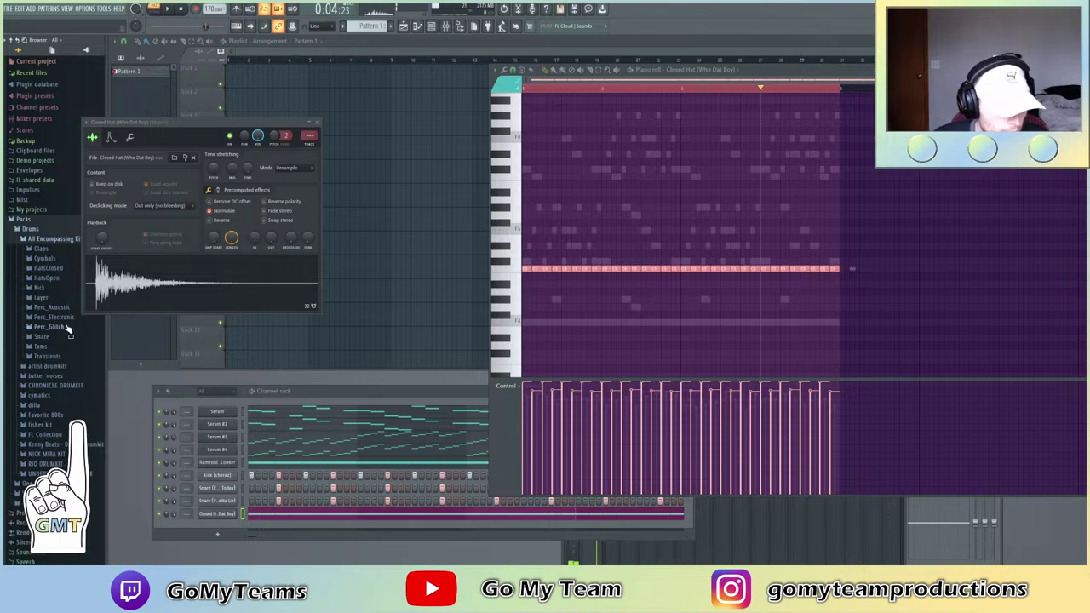
click(56, 317)
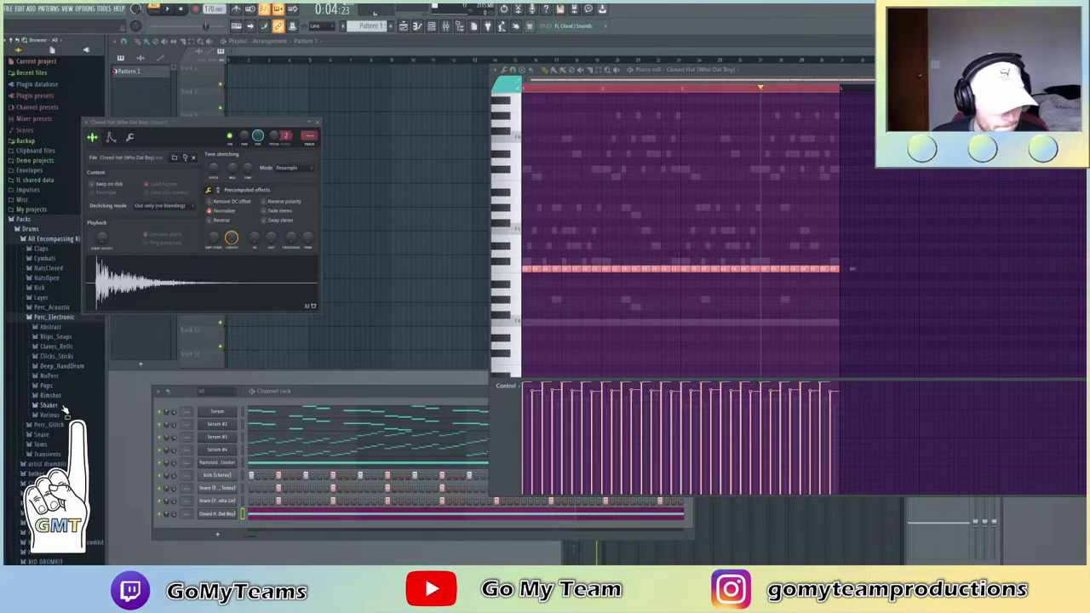
click(51, 405)
scroll(51, 451, down, 2)
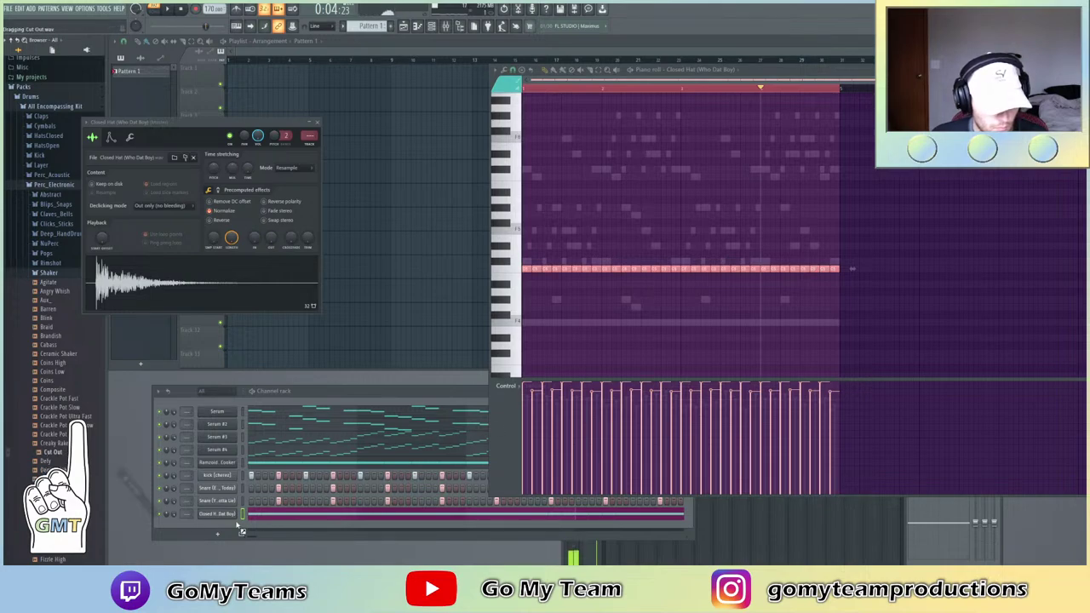
drag(220, 532, 224, 528)
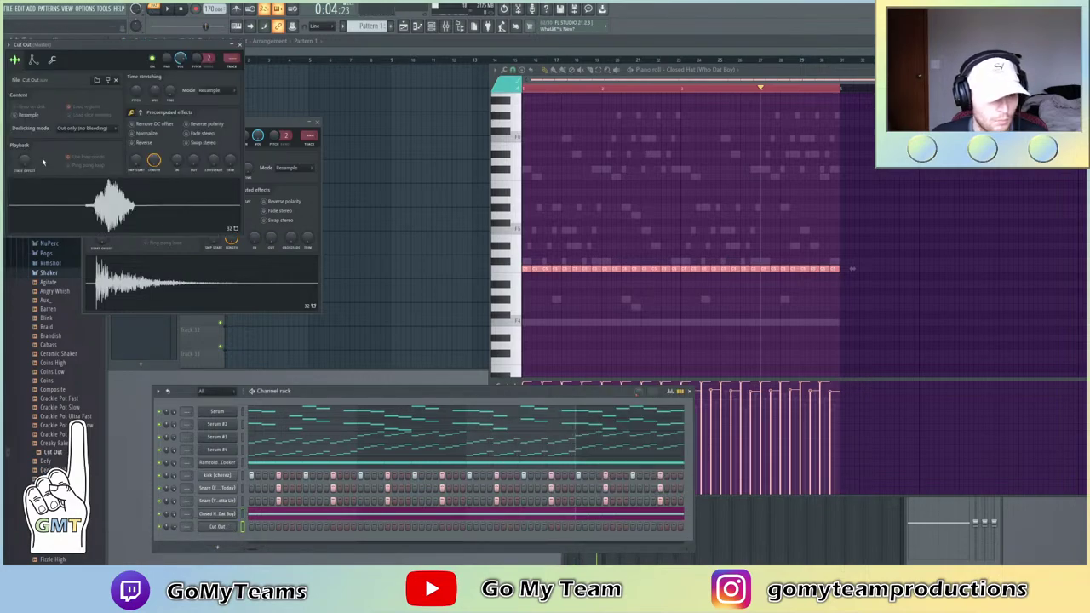
drag(24, 159, 24, 145)
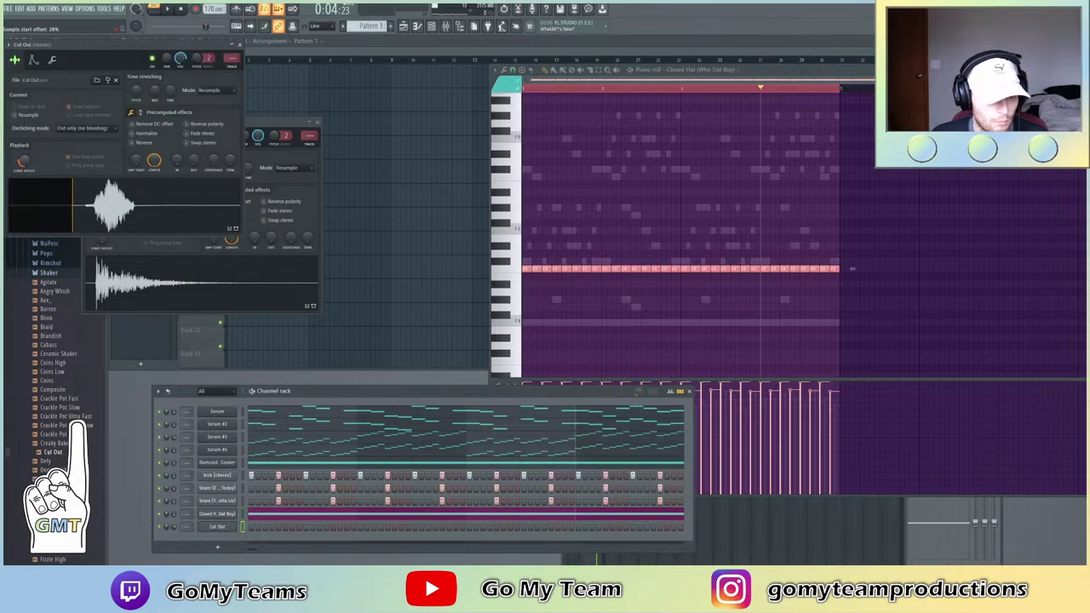
Open the Cut Out shaker in the piano roll, place four offbeat notes in the first bar, and play the result
right_click(219, 528)
click(260, 475)
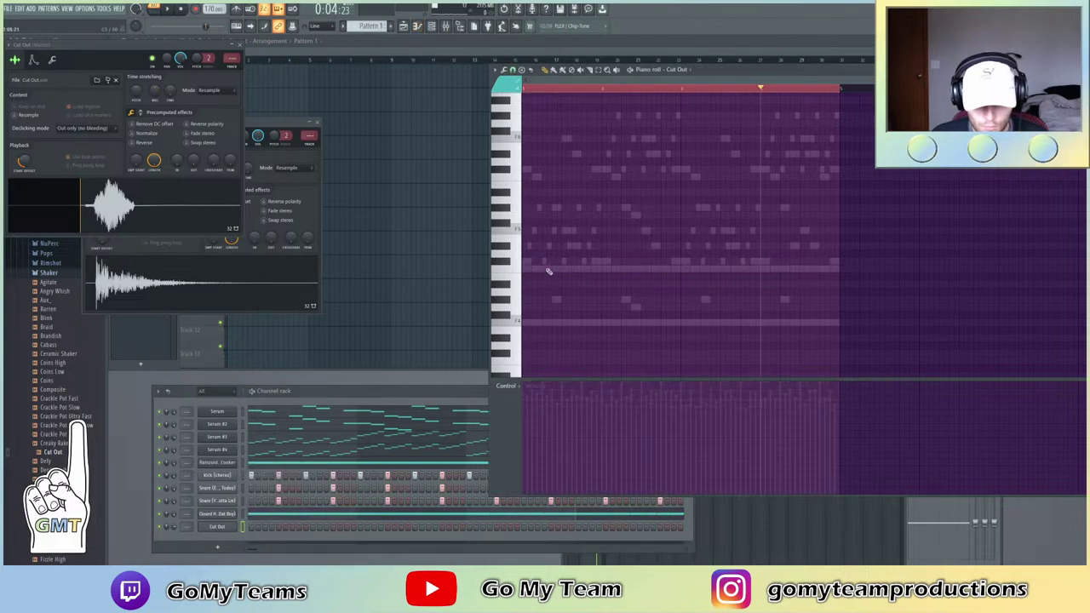
click(535, 269)
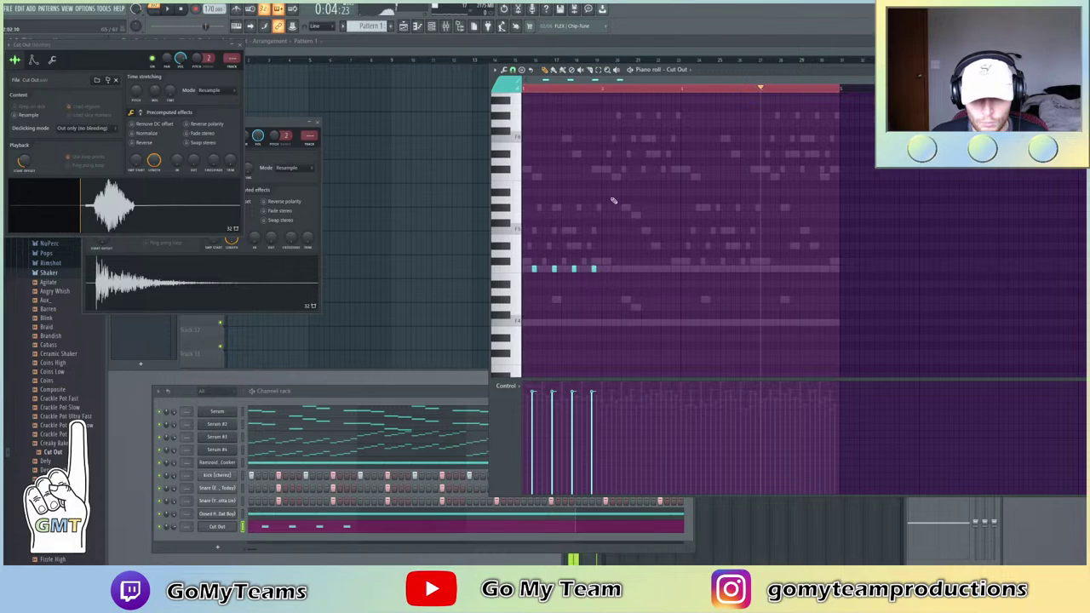
key(space)
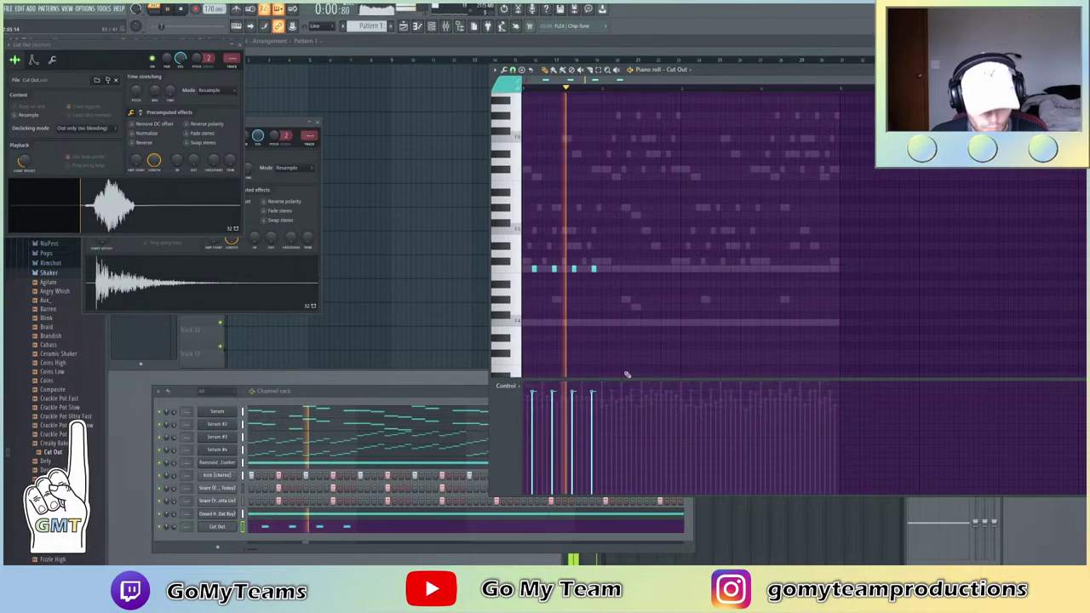
key(space)
Try nudging the four shaker notes slightly earlier off the grid, comparing the timing in playback
scroll(603, 87, up, 3)
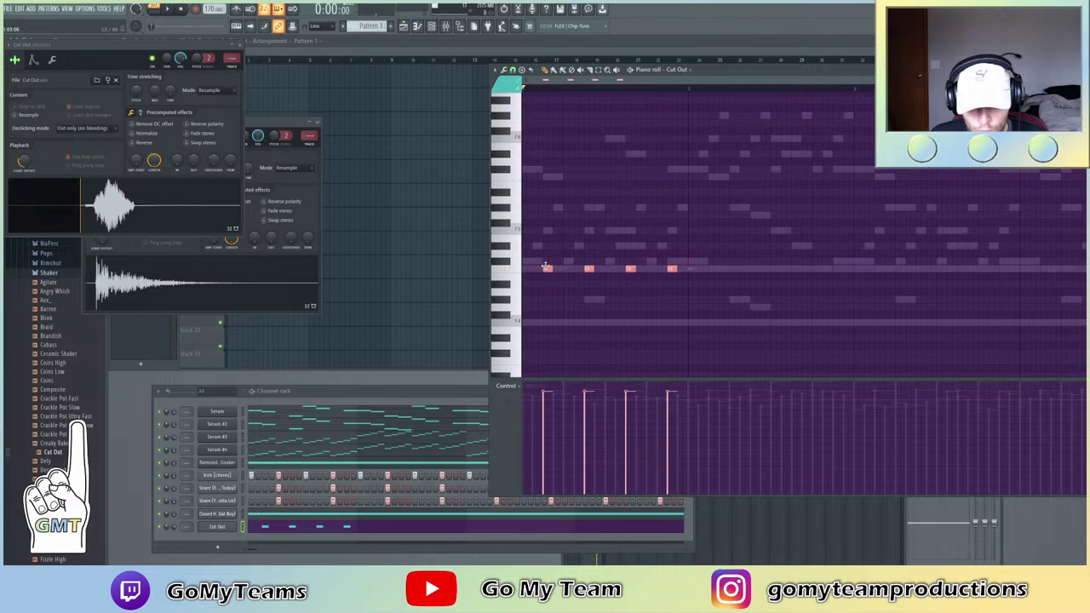
key(space)
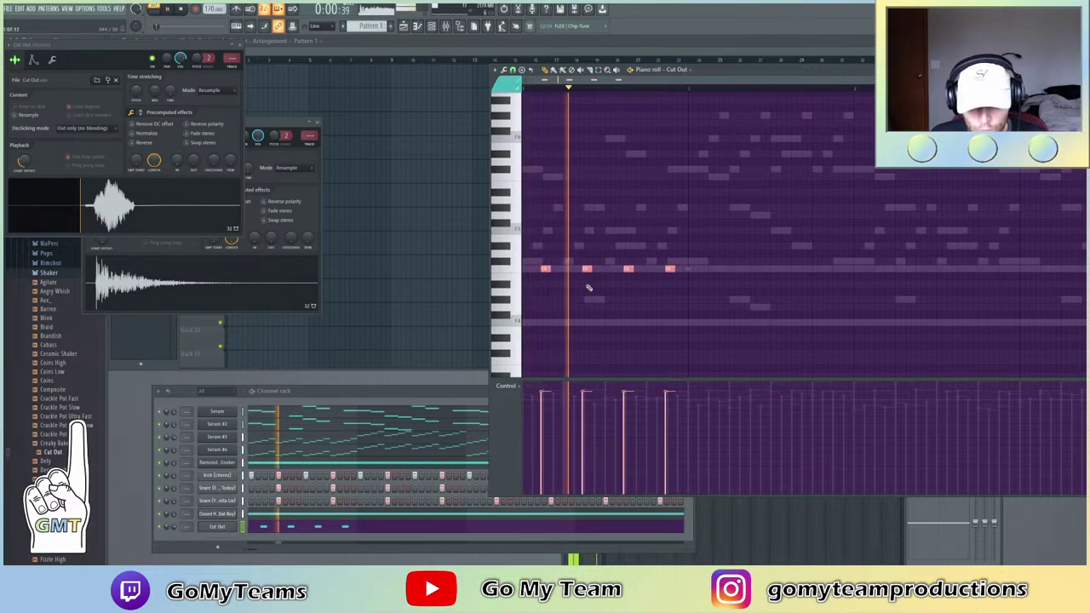
key(space)
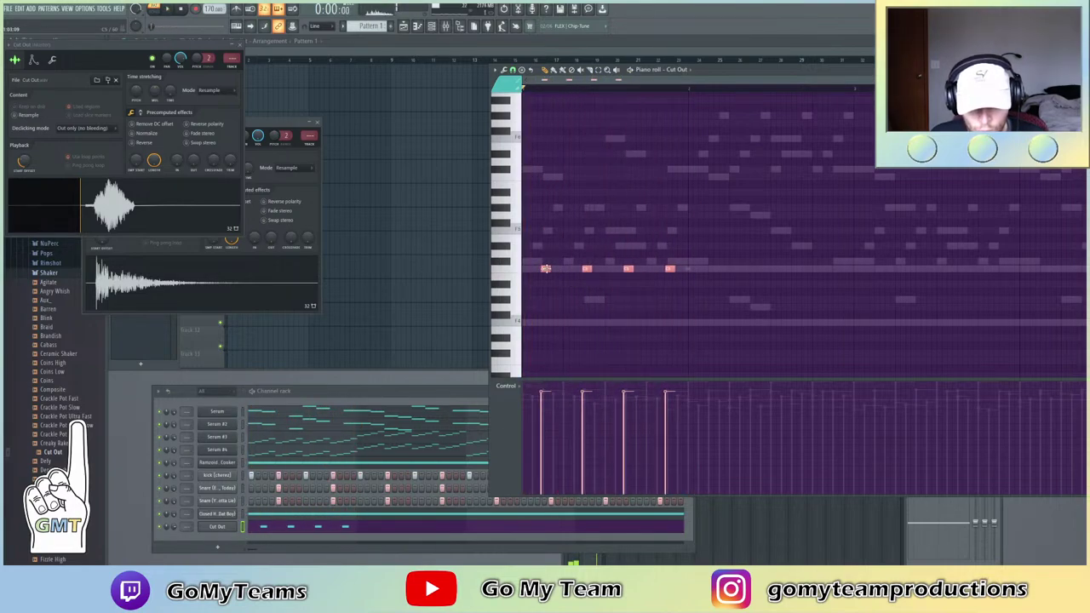
key(space)
key(space)
Duplicate the first bar's shaker notes across all four bars and make alternate hits slightly quieter
key(ctrl+a)
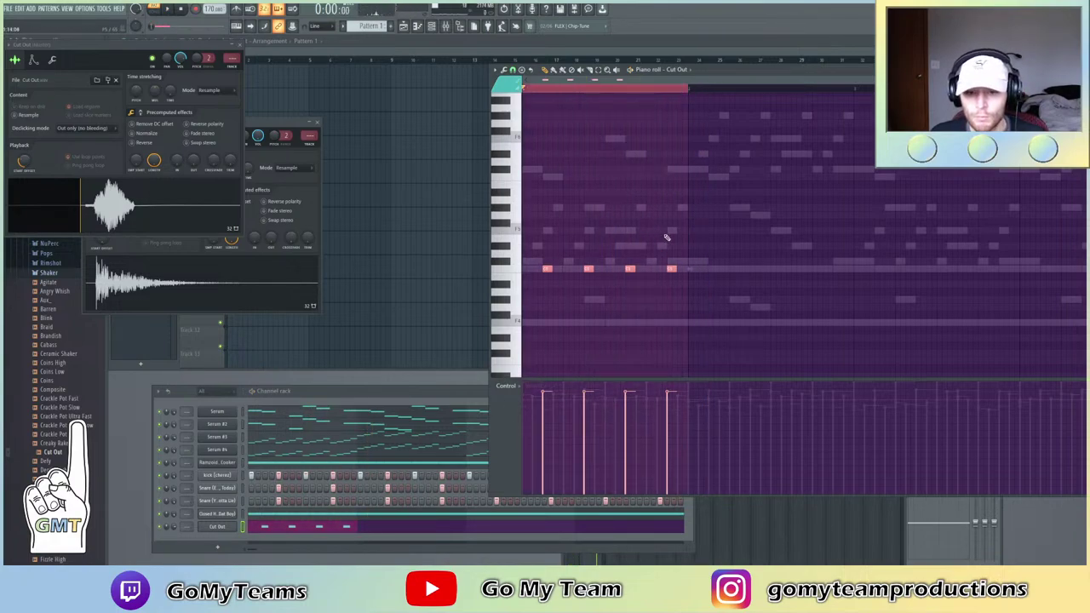
key(ctrl+b)
key(ctrl+b)
key(ctrl+b)
key(ctrl+a)
scroll(664, 80, down, 3)
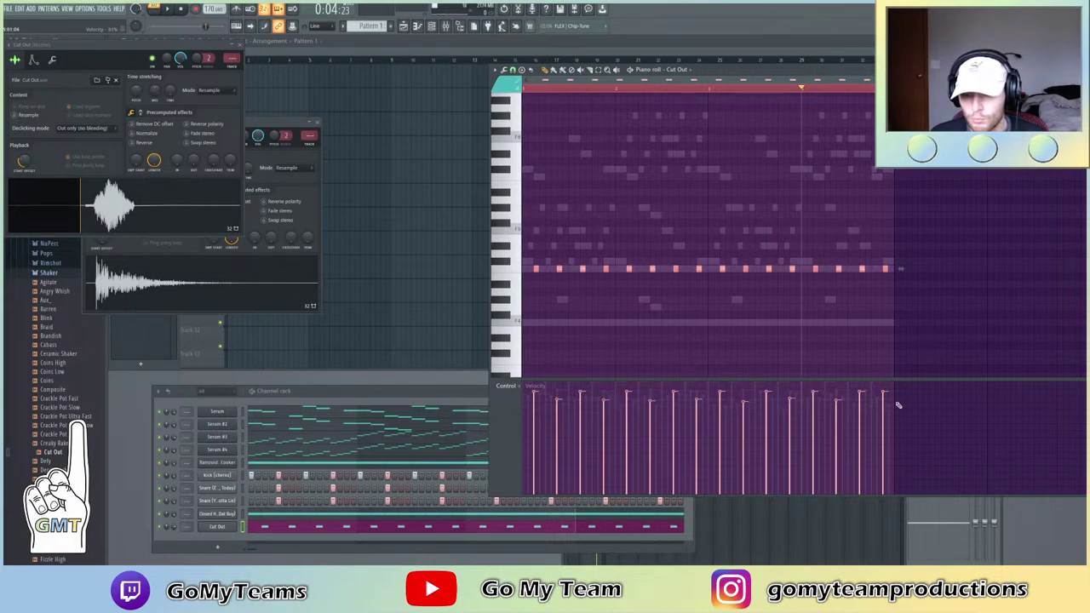
Adjust the Cut Out channel's panning during playback and close the shaker and closed hat sampler windows
key(space)
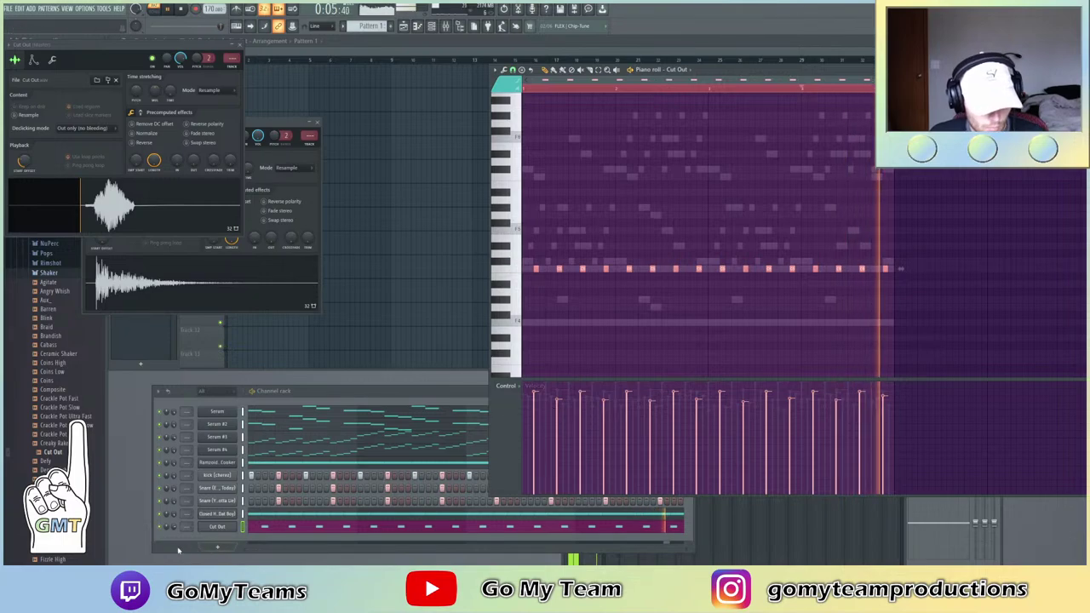
click(167, 534)
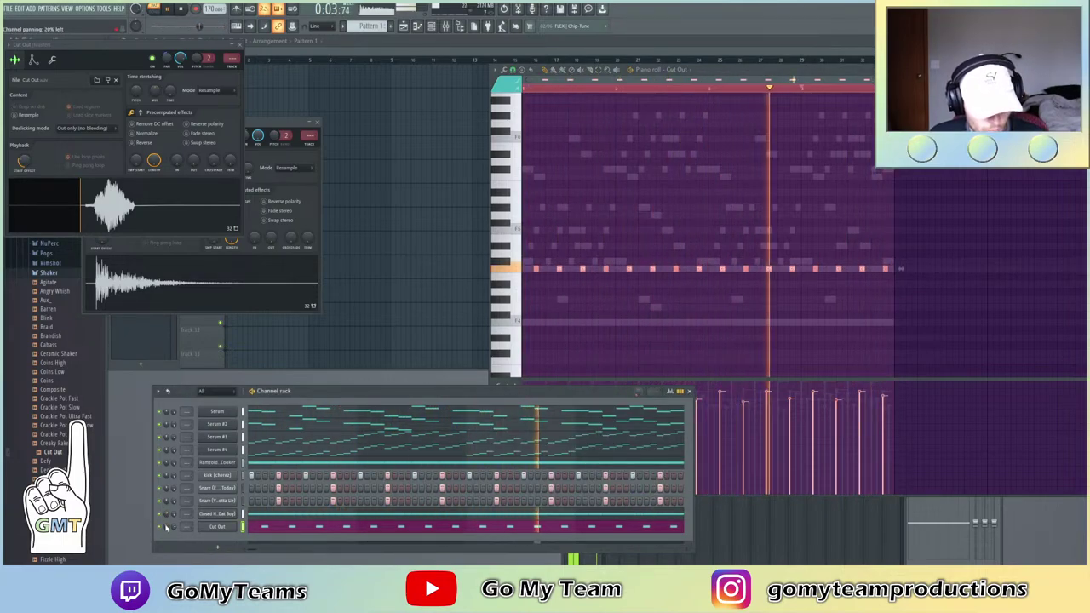
click(239, 45)
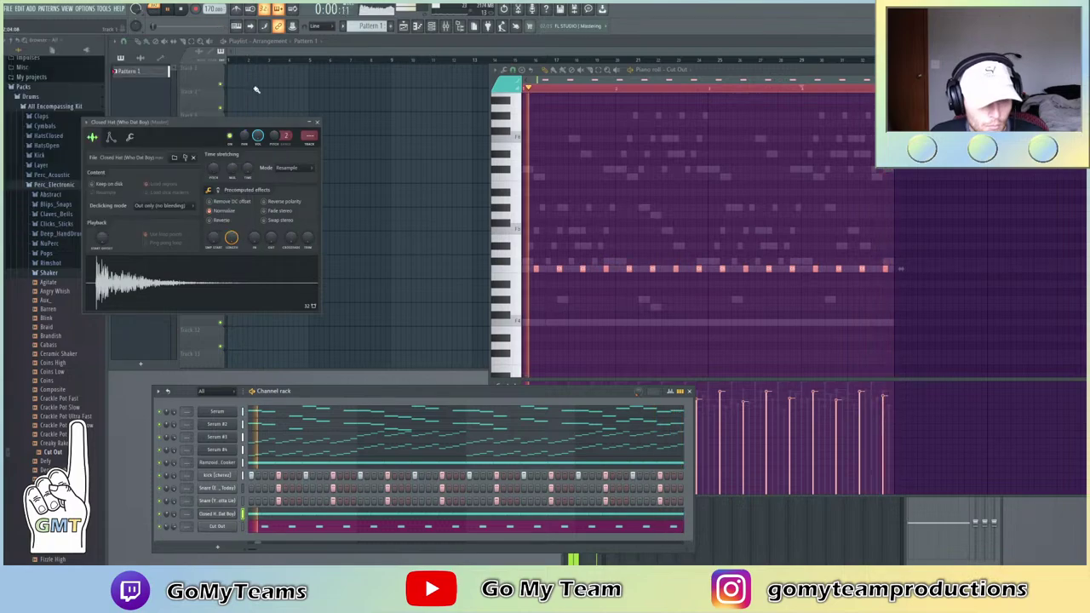
click(319, 122)
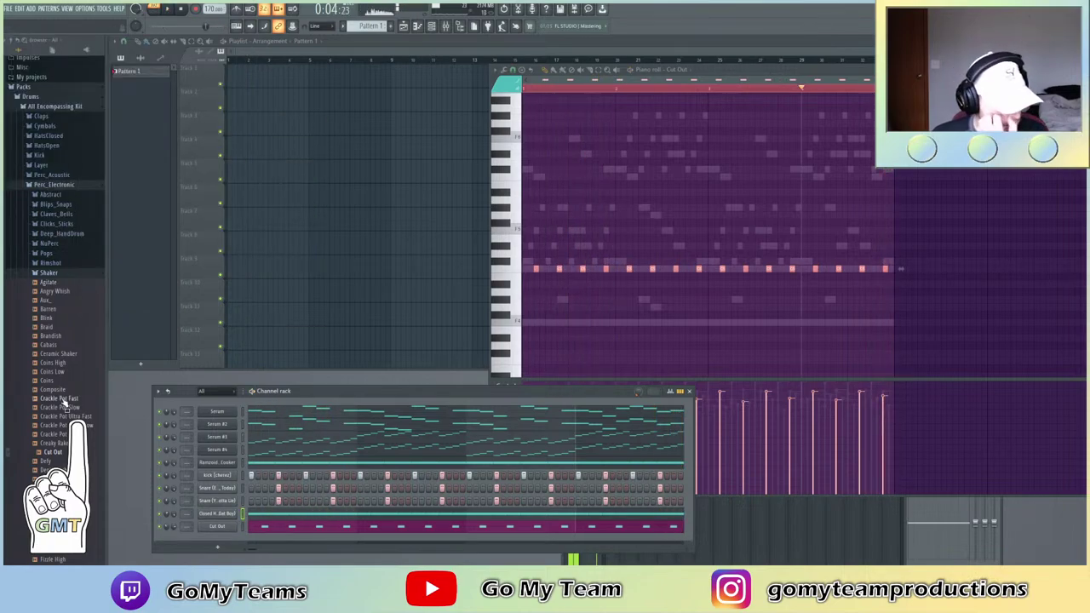
Load the NM - Enemi OH open hat from the NICK MIRA KIT's OH hats folder into a new channel
scroll(63, 400, up, 5)
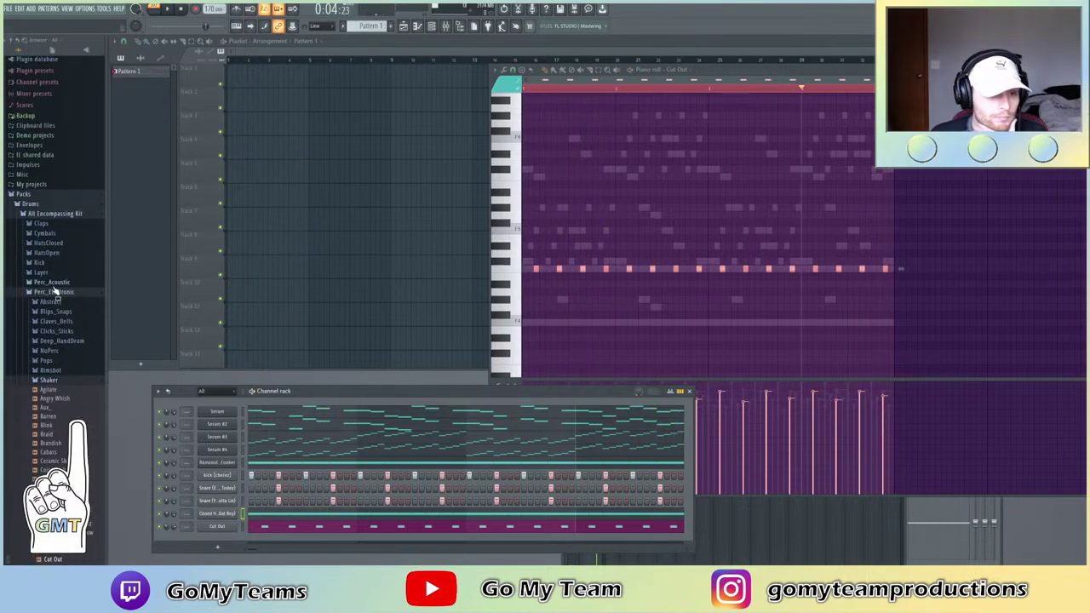
click(55, 292)
click(51, 453)
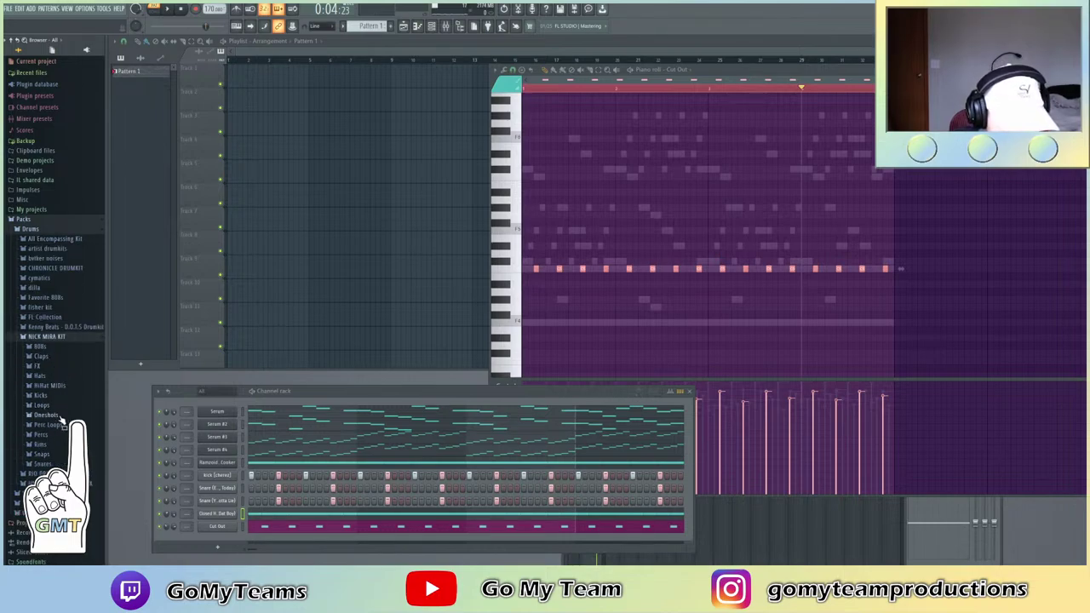
click(56, 376)
click(48, 404)
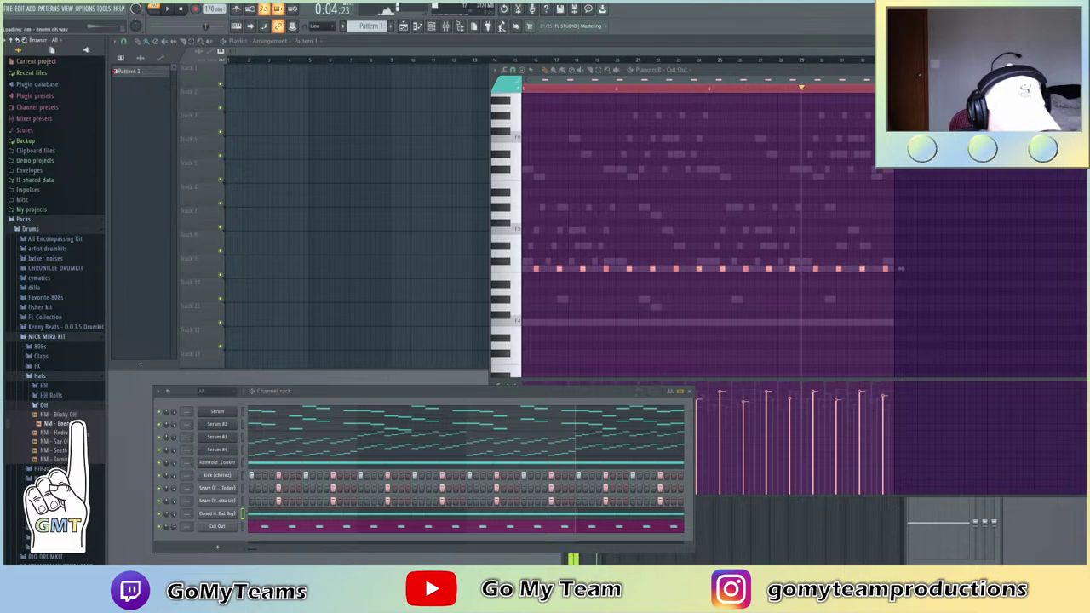
drag(220, 545, 220, 541)
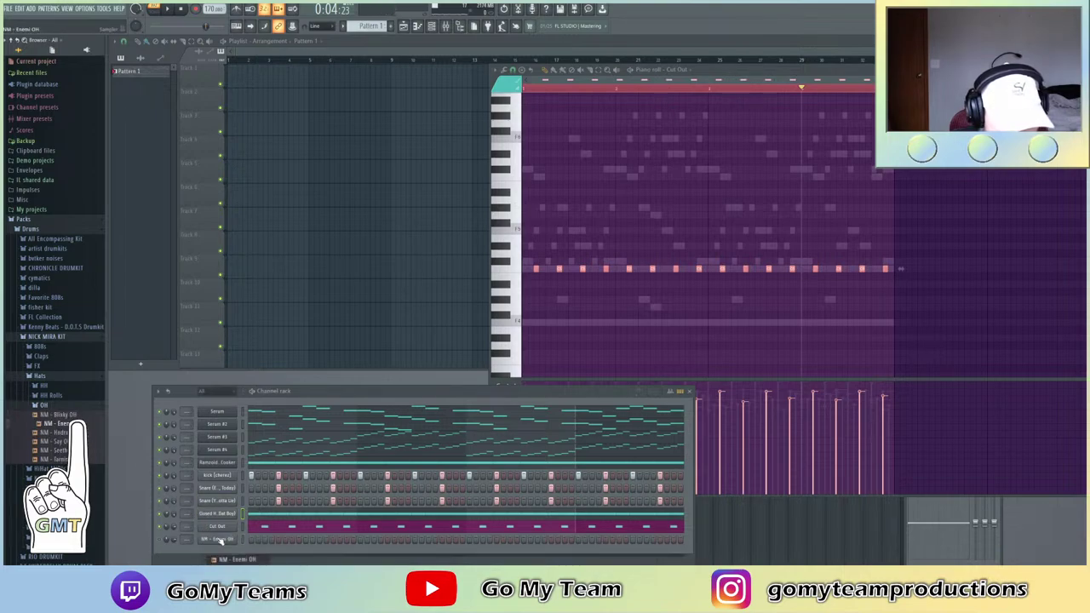
Fill the open hat channel with a hit on every fourth step, play the pattern, and open its sampler settings
right_click(222, 540)
click(347, 512)
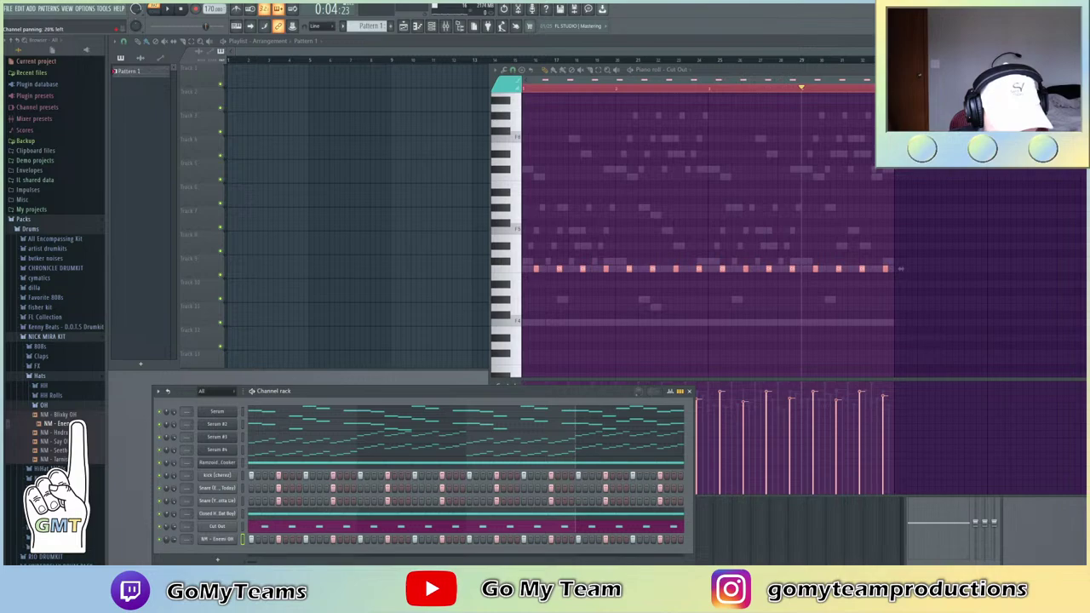
key(space)
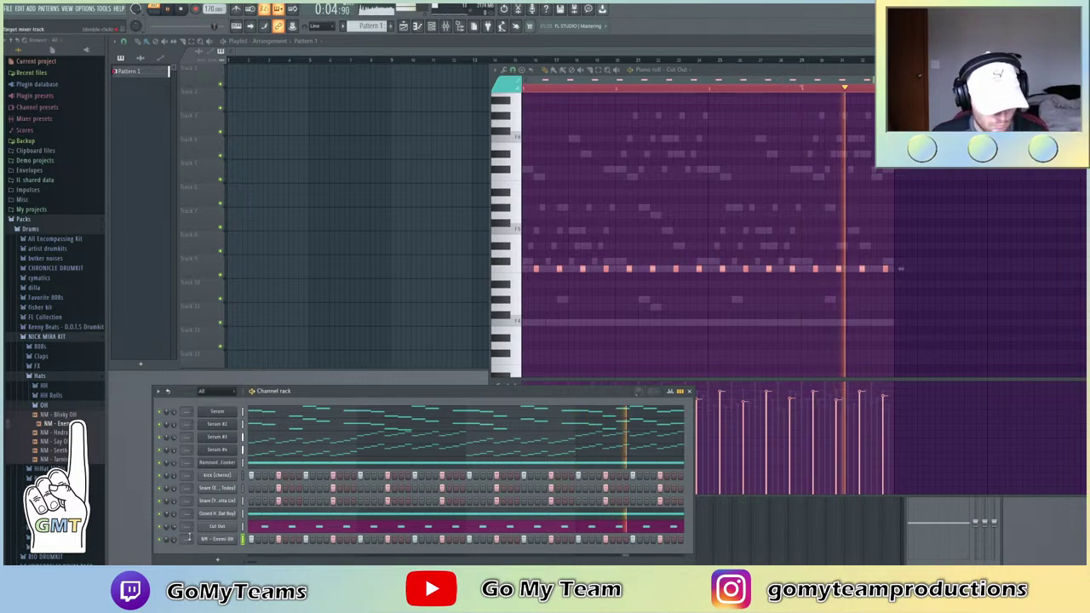
click(220, 541)
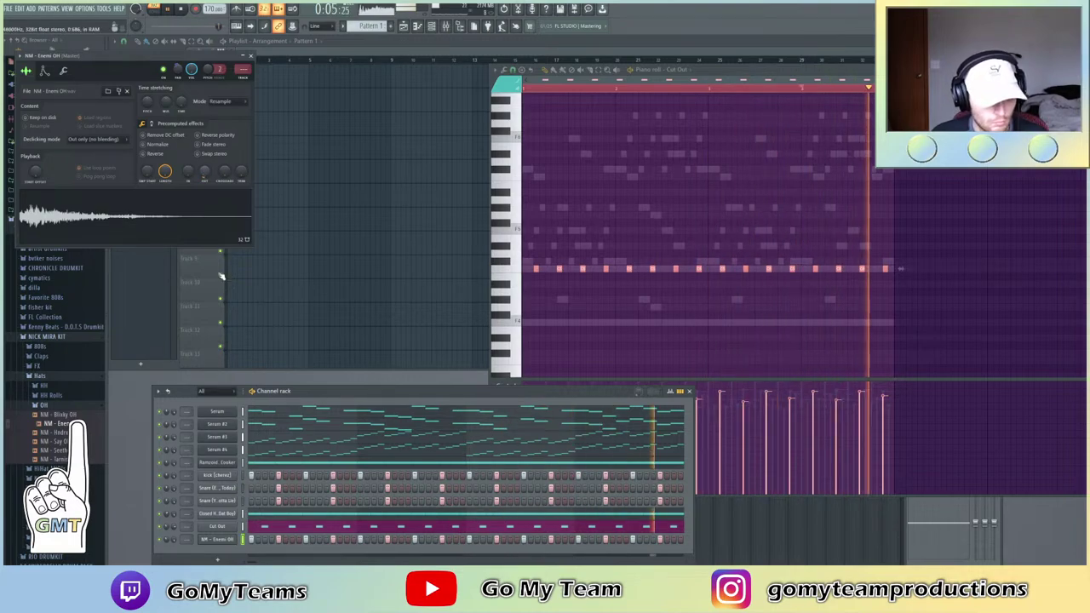
Open the open hat's notes in the piano roll and raise the early notes' velocities, keeping alternate first-bar hits slightly lower
right_click(223, 540)
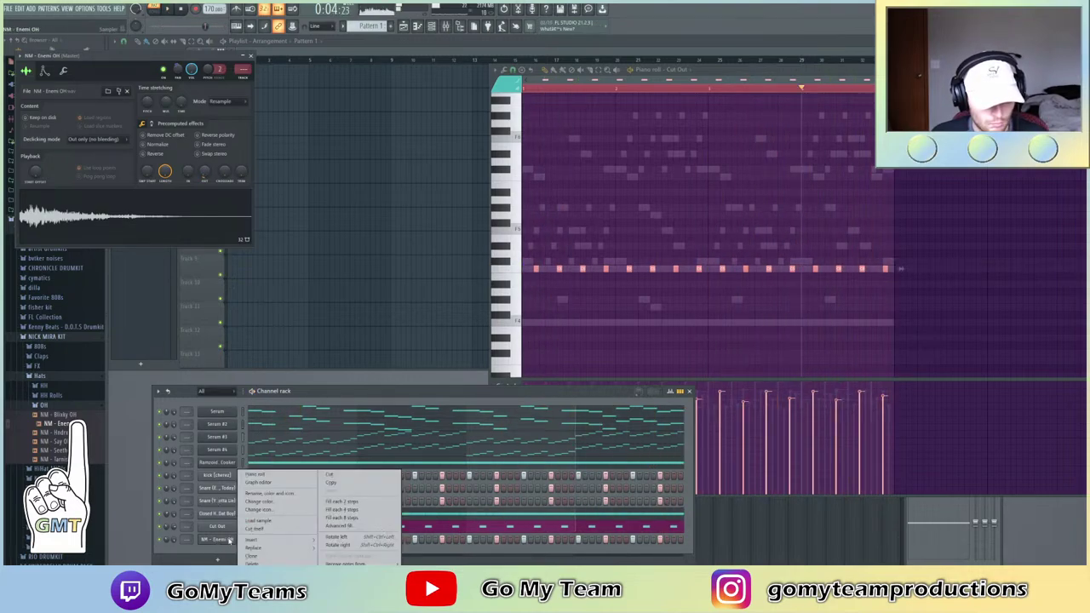
click(260, 474)
click(161, 460)
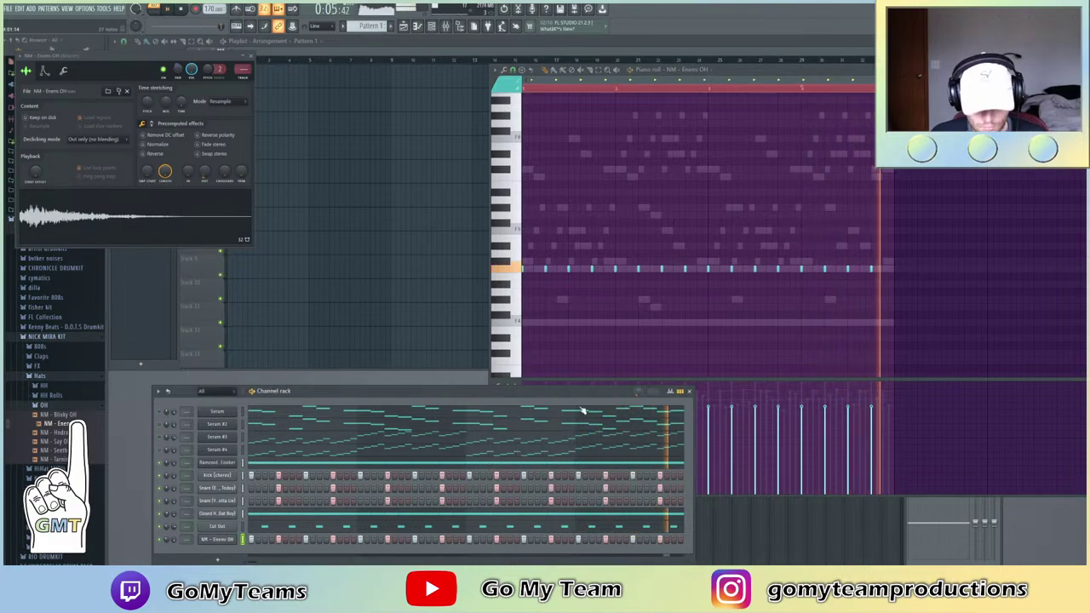
click(690, 392)
click(524, 391)
mouse_move(524, 392)
mouse_down()
mouse_move(526, 380)
mouse_move(571, 361)
mouse_up()
drag(616, 396, 621, 371)
click(547, 392)
click(593, 394)
key(space)
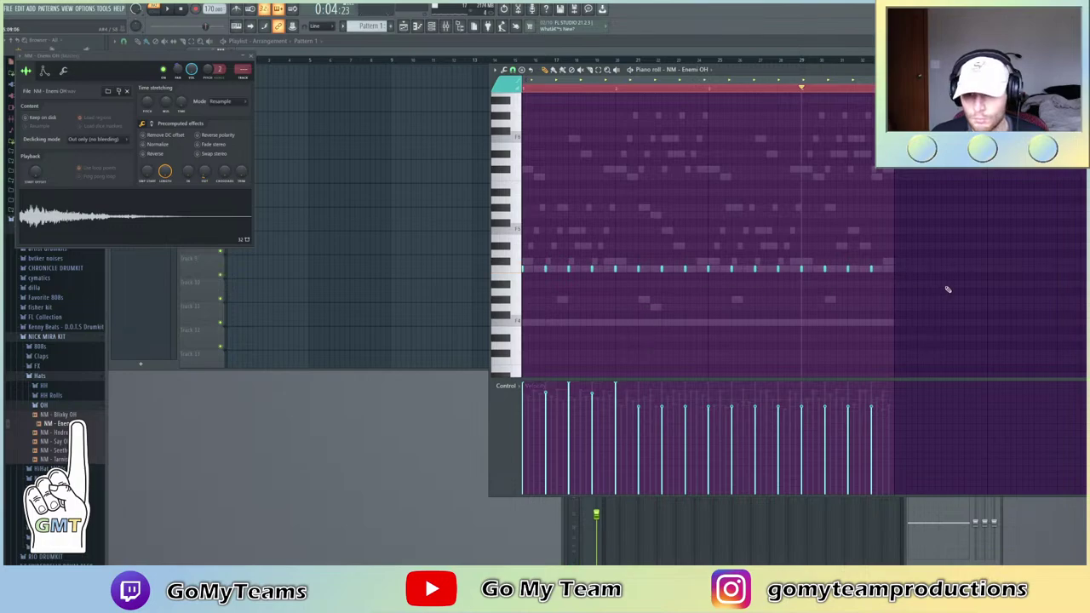
Lengthen the early open hat notes with the articulator and delete the open hat notes after the first bar
key(alt+l)
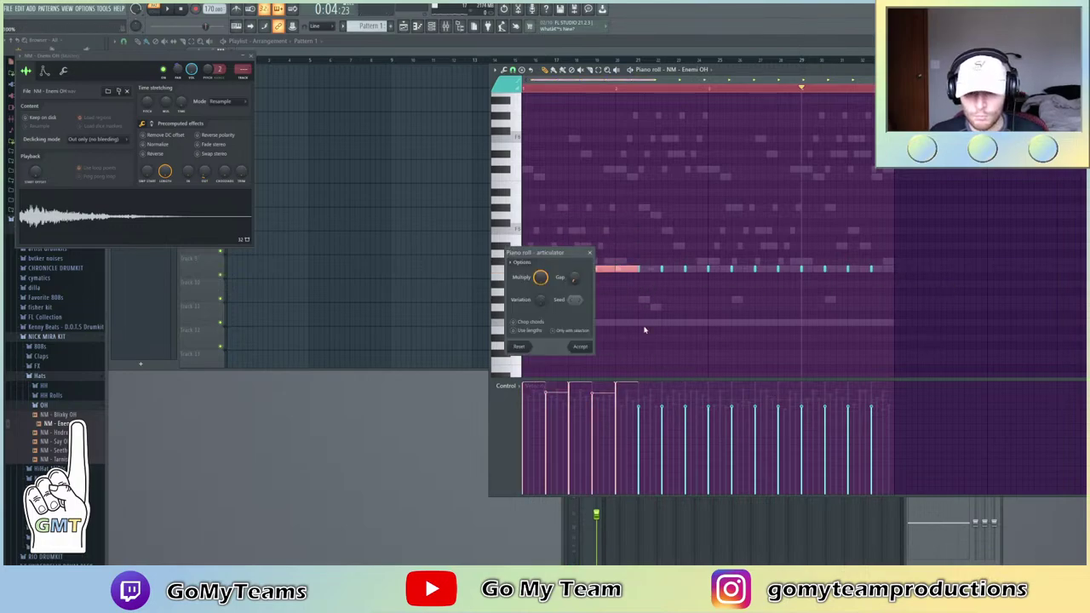
click(579, 348)
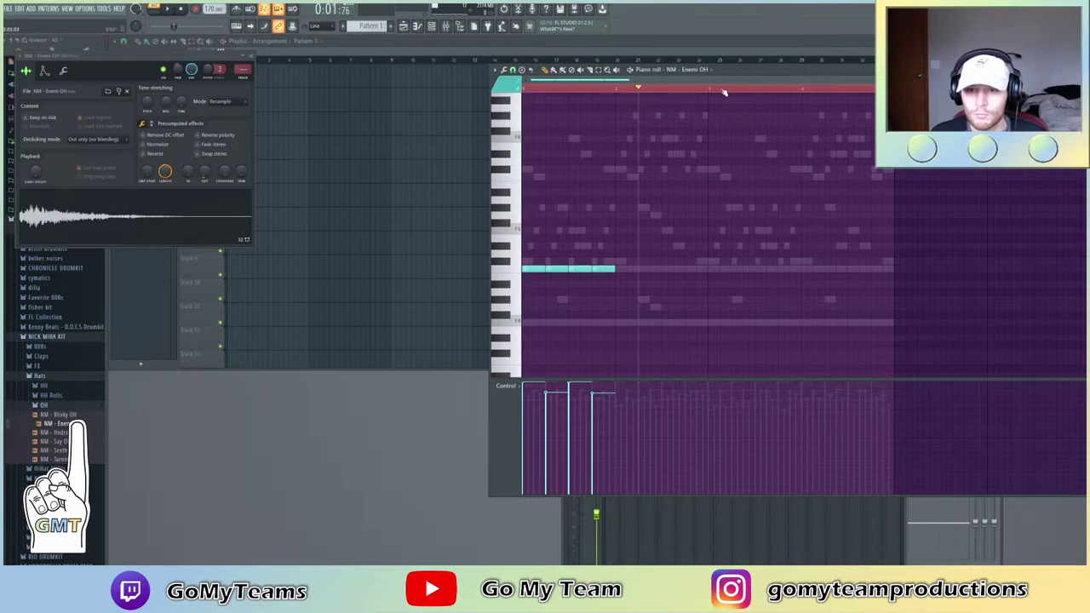
Duplicate the first bar's open hat notes three times to fill four bars, and play the pattern
drag(724, 91, 596, 107)
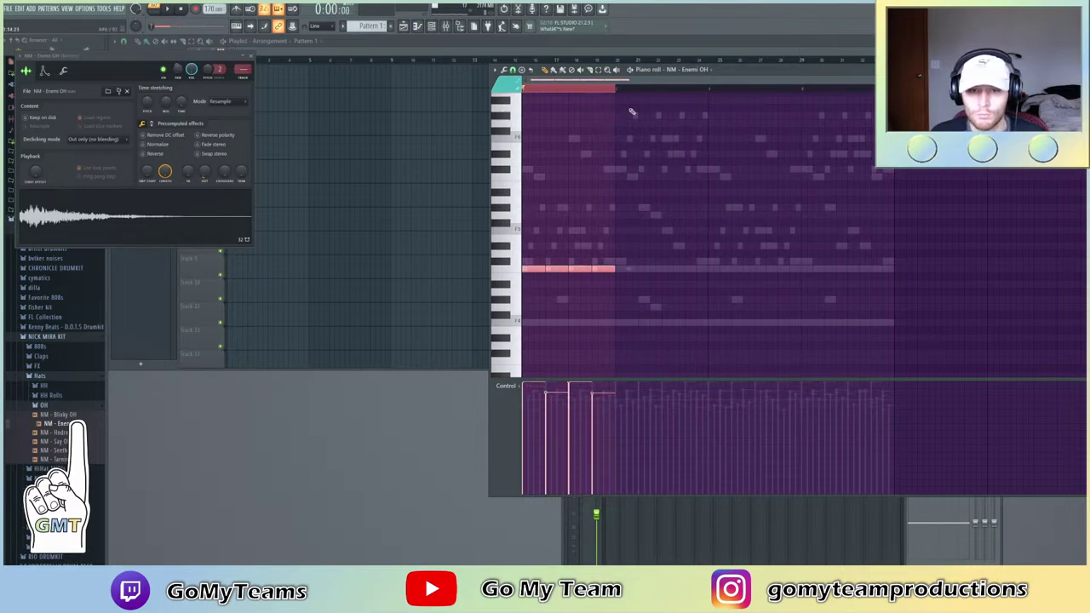
key(ctrl+b)
key(ctrl+b)
key(ctrl+b)
key(space)
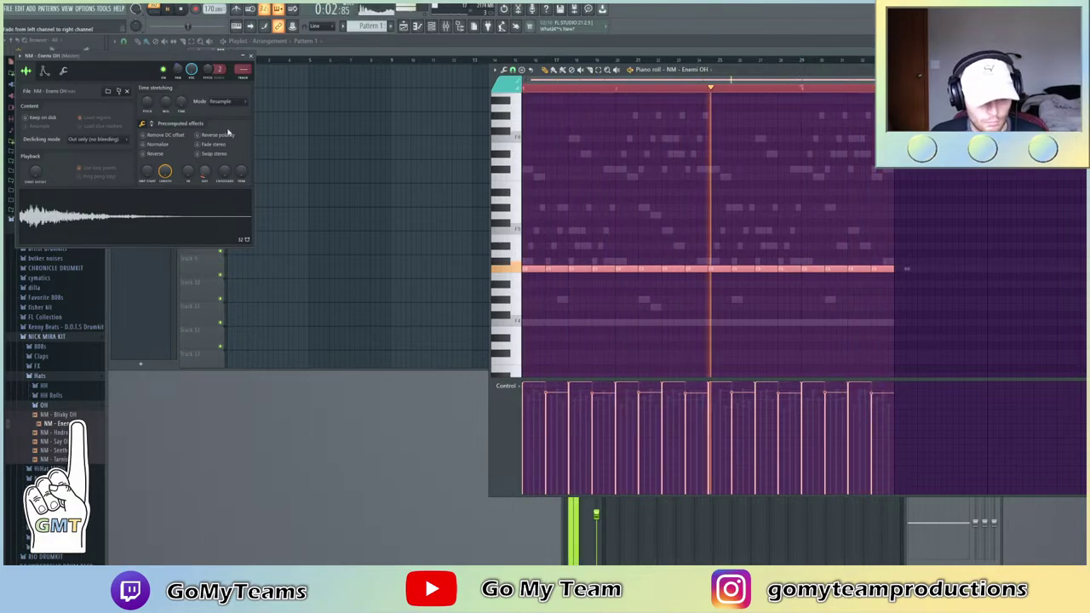
Close the open hat's sampler and bring up the mixer and channel rack during playback
click(250, 56)
click(588, 513)
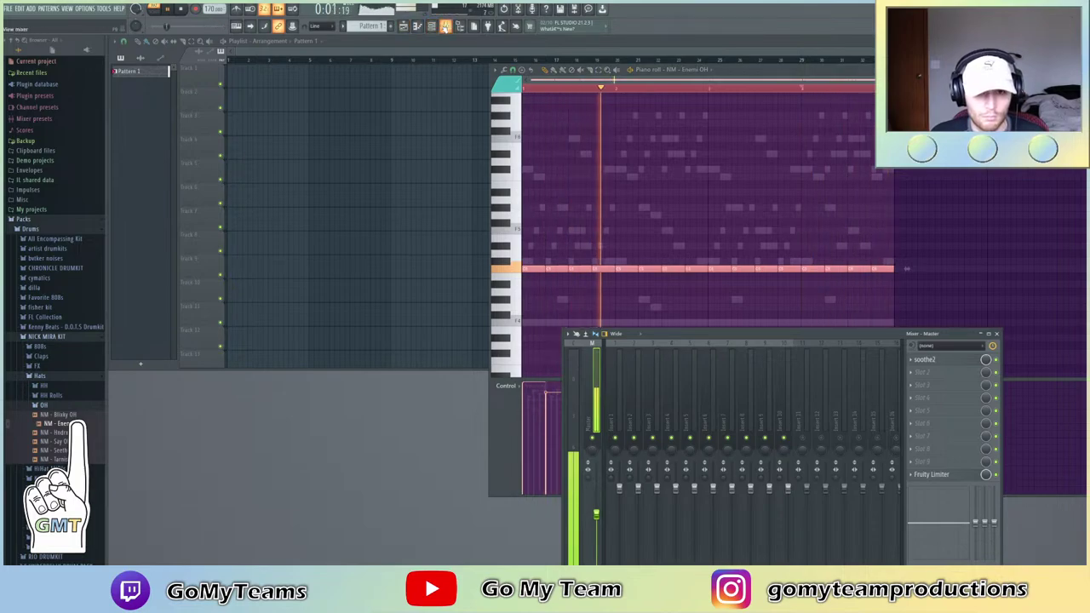
click(444, 25)
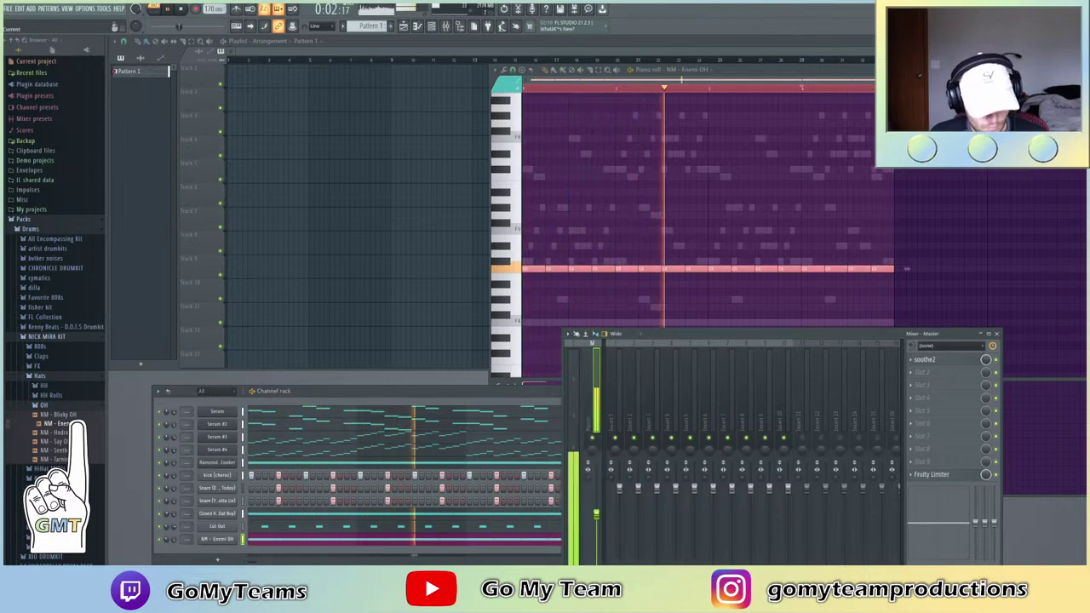
Select all channels in the channel rack and route them to consecutive mixer tracks starting at Insert 1
drag(312, 396, 269, 400)
click(619, 383)
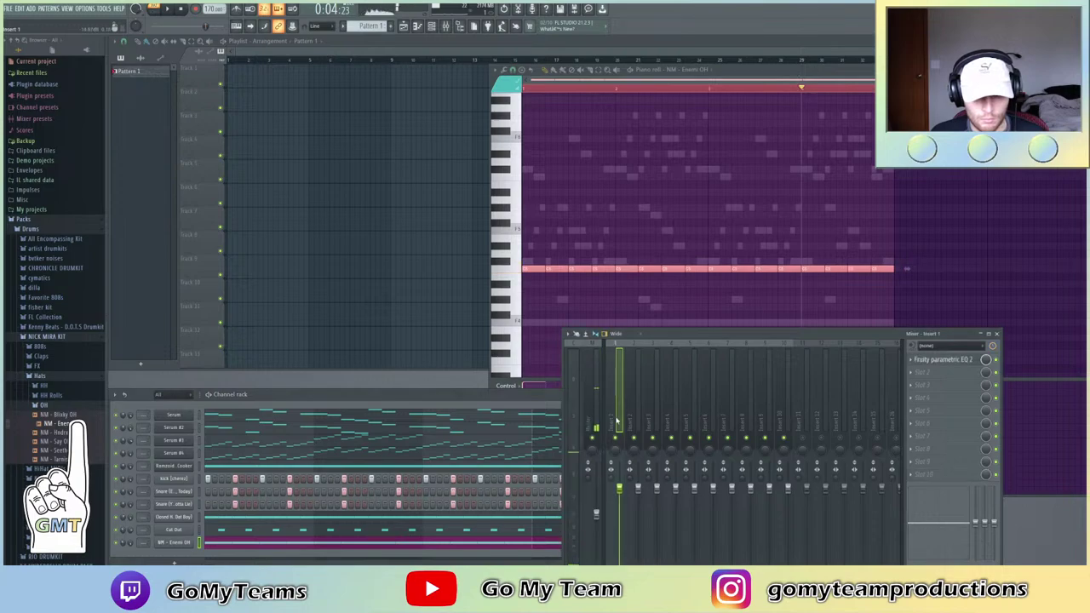
right_click(622, 383)
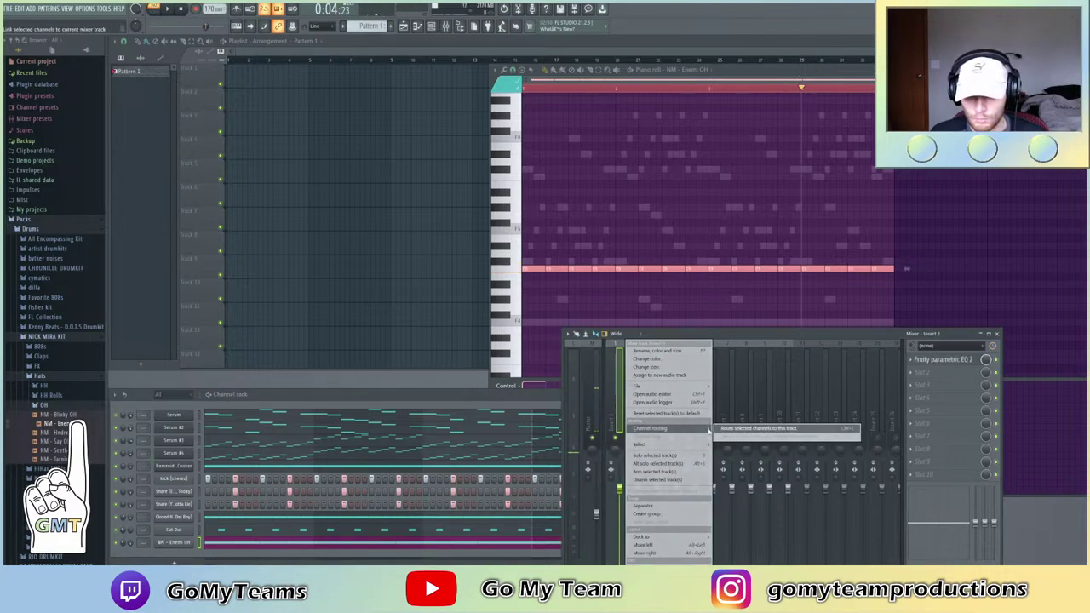
click(202, 415)
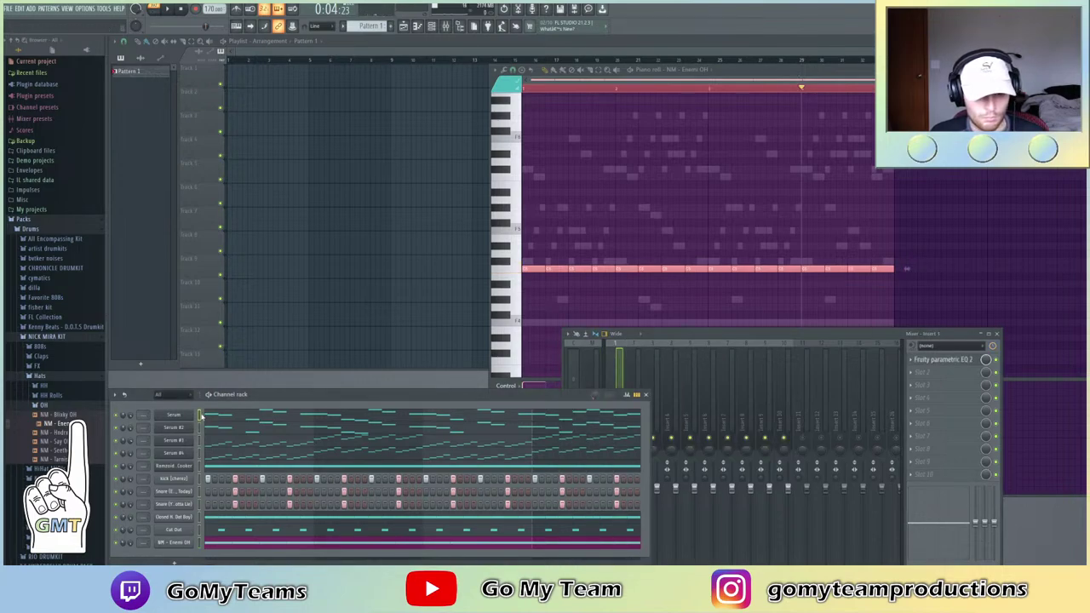
right_click(619, 382)
click(759, 437)
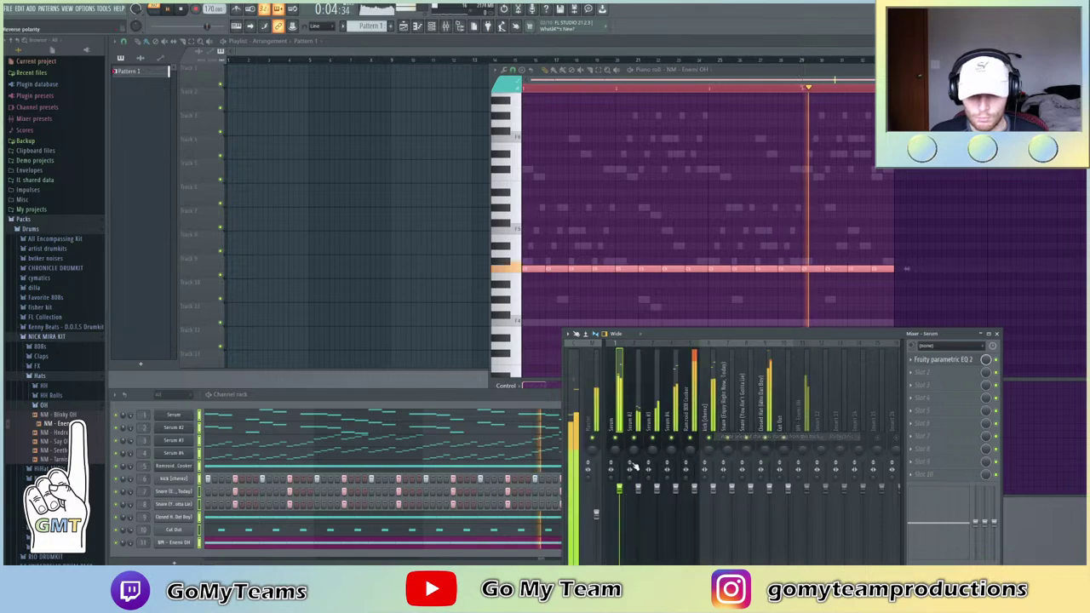
Lower Serum's mixer level and raise Serum #2's, then restrict soloed Serum #2 to its midrange with low and high cuts in Parametric EQ 2
drag(621, 490, 621, 504)
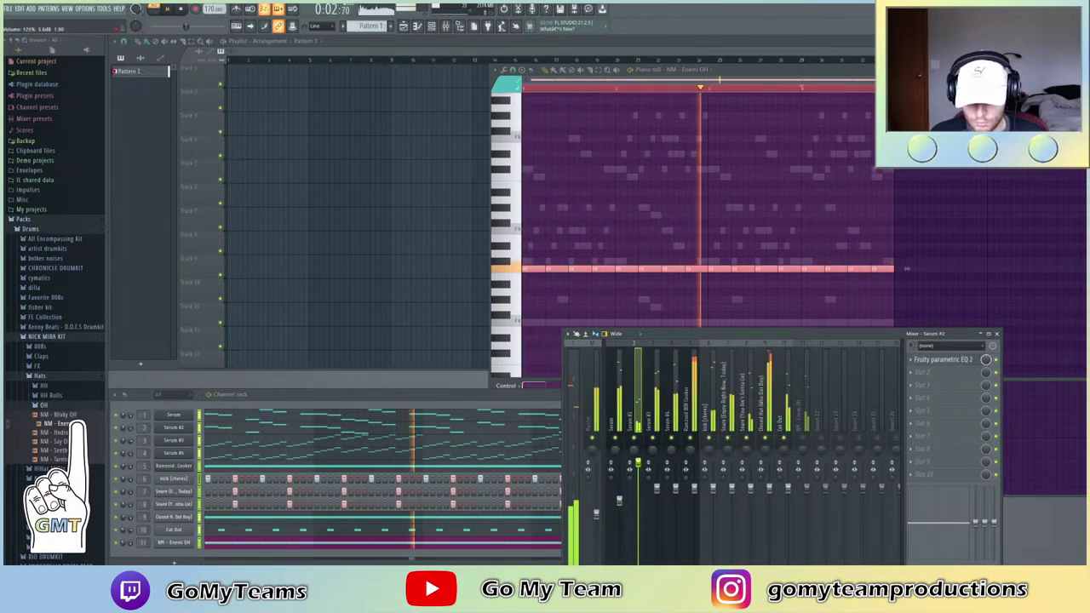
click(635, 449)
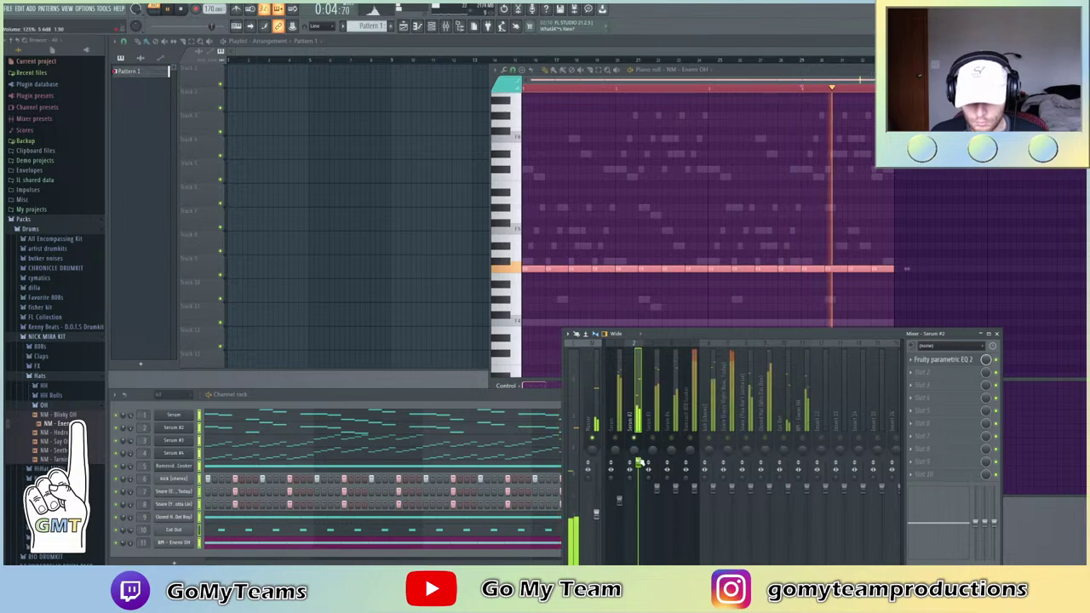
click(943, 360)
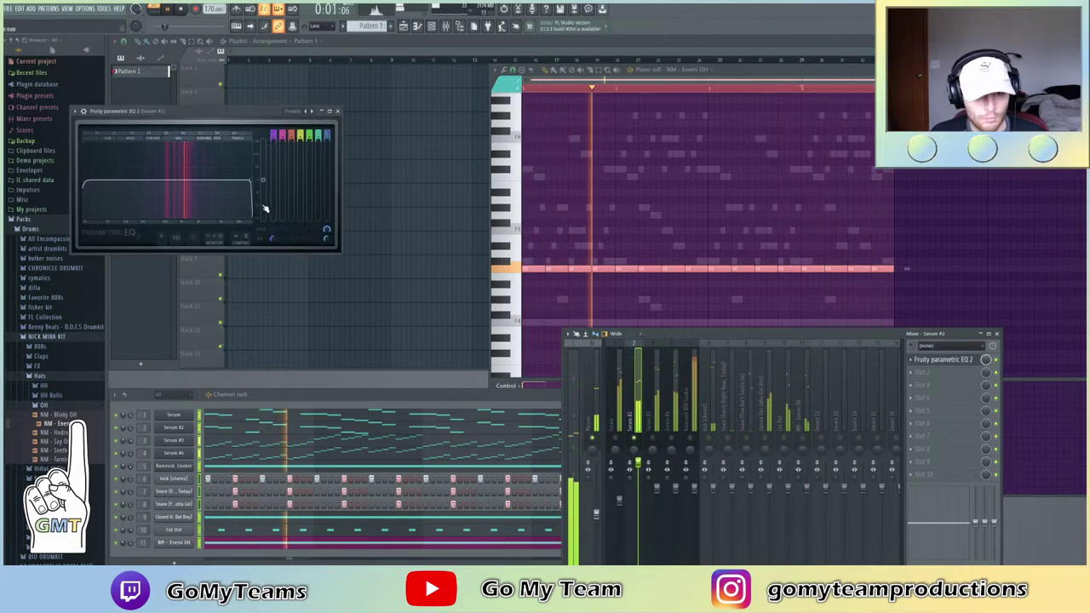
drag(90, 187, 159, 181)
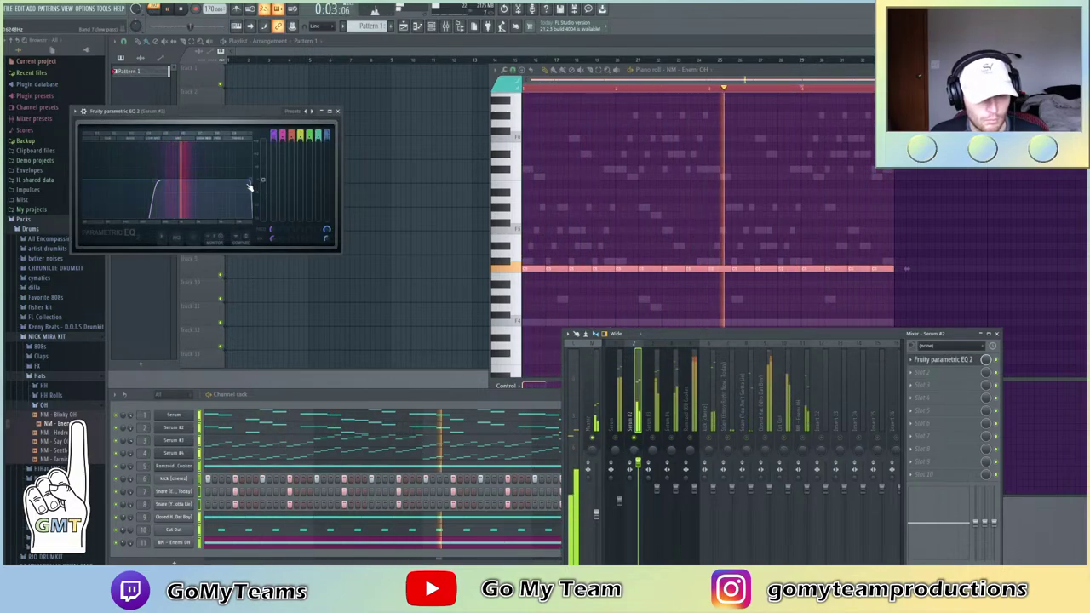
drag(250, 184, 196, 180)
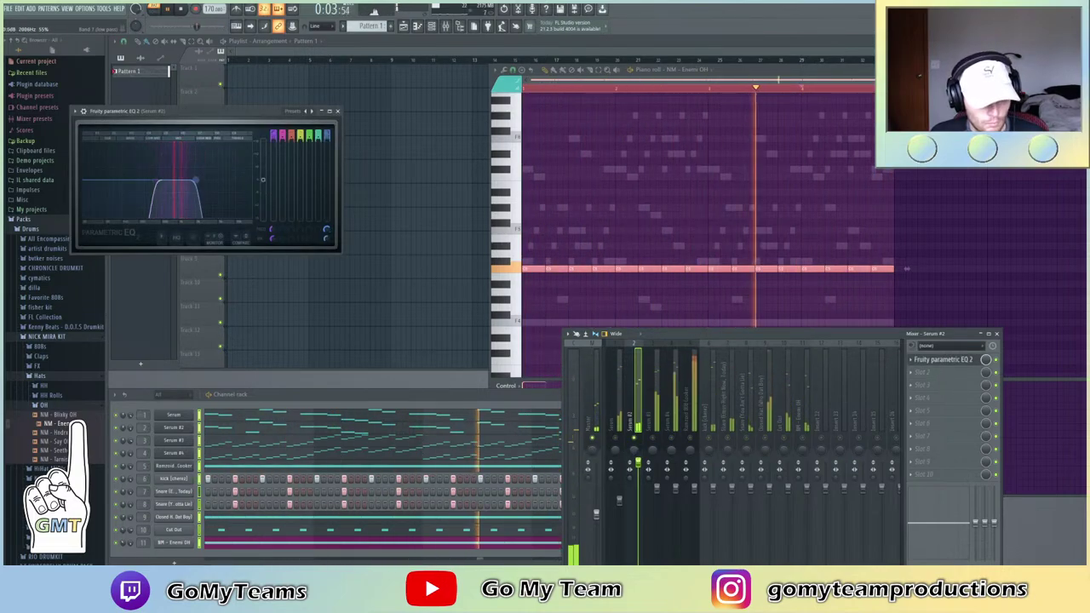
Bring the Serum and Serum #3 mixer tracks back in and cut their low frequencies with Parametric EQ 2
click(619, 441)
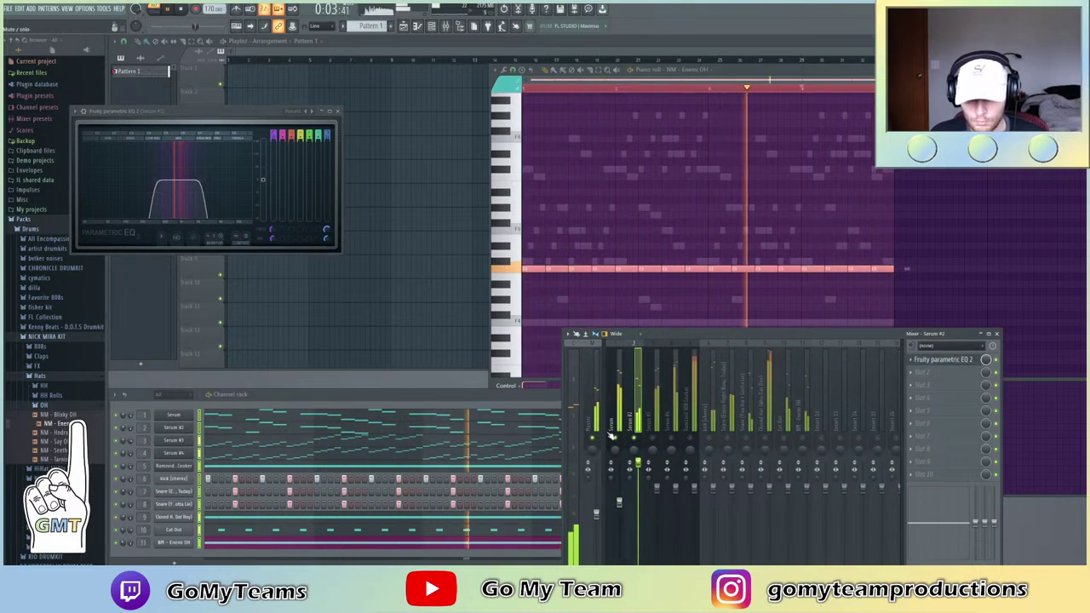
click(941, 360)
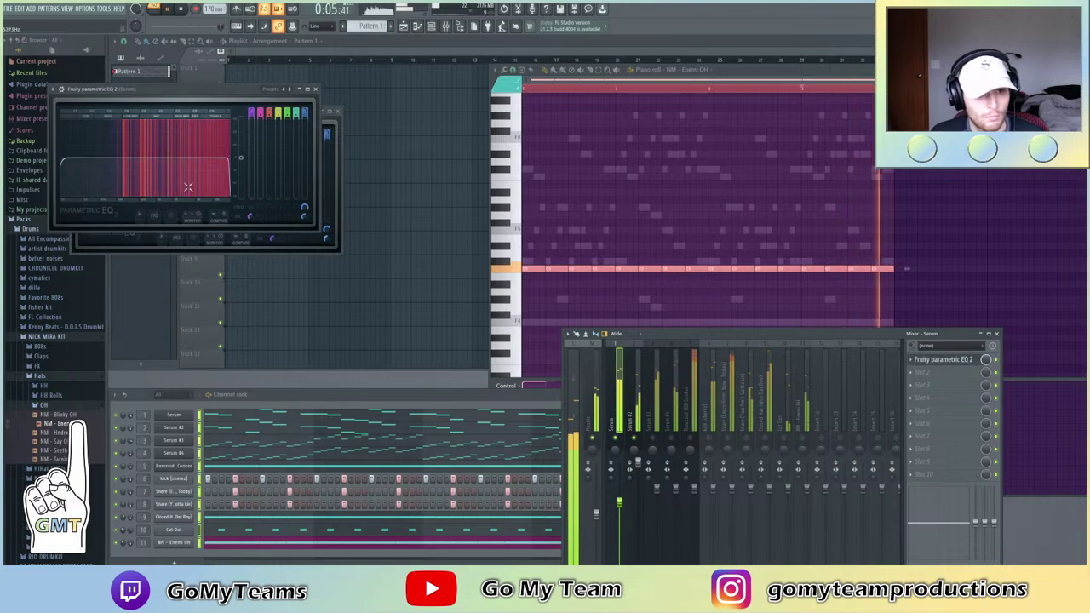
drag(63, 166, 117, 159)
mouse_move(229, 162)
mouse_down()
mouse_move(180, 158)
mouse_move(230, 158)
mouse_up()
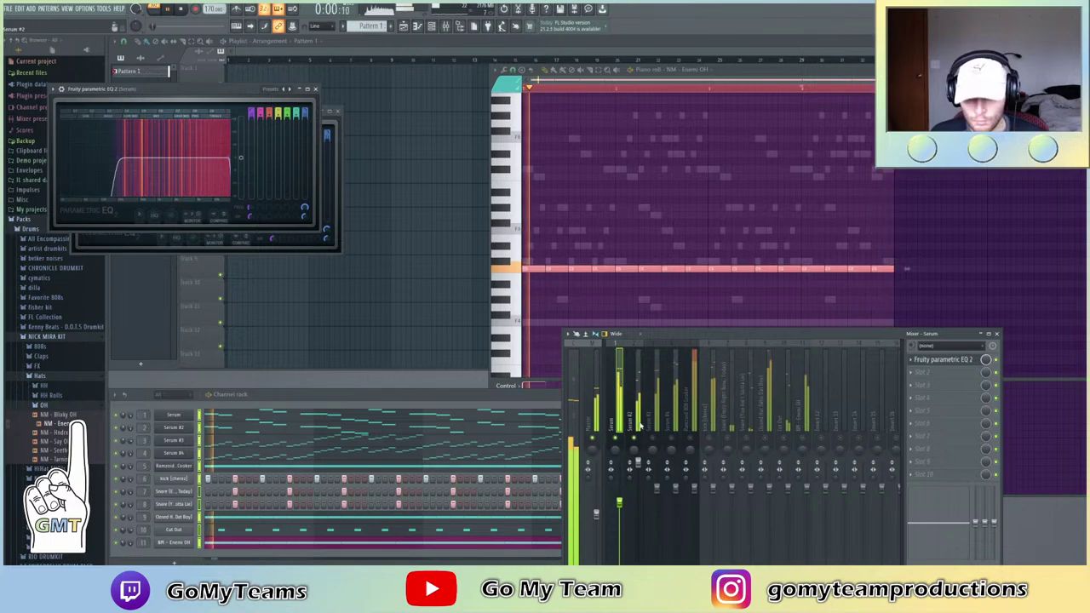
click(653, 482)
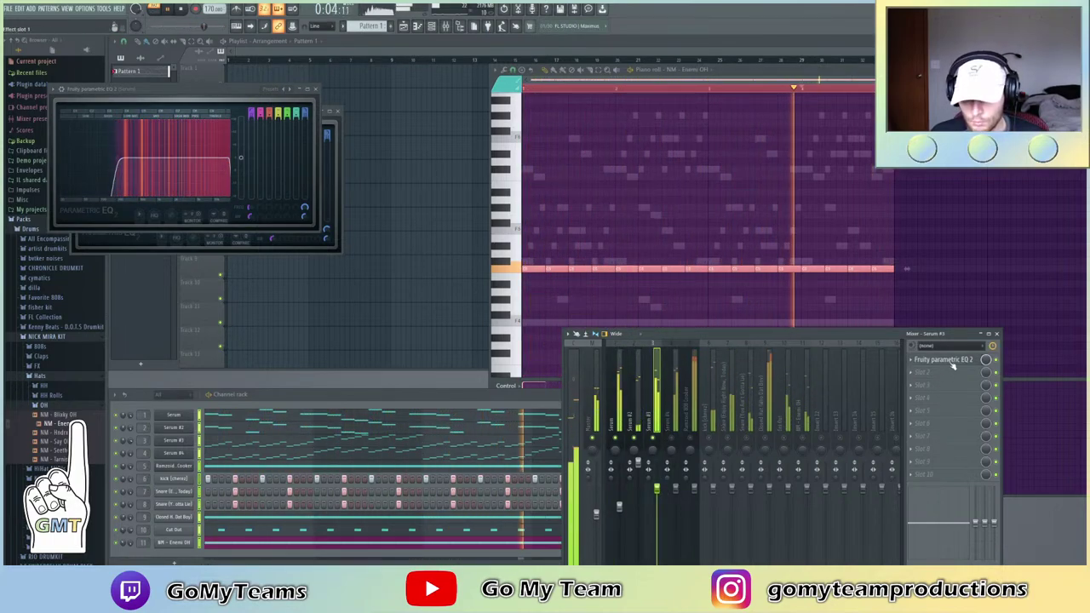
click(949, 361)
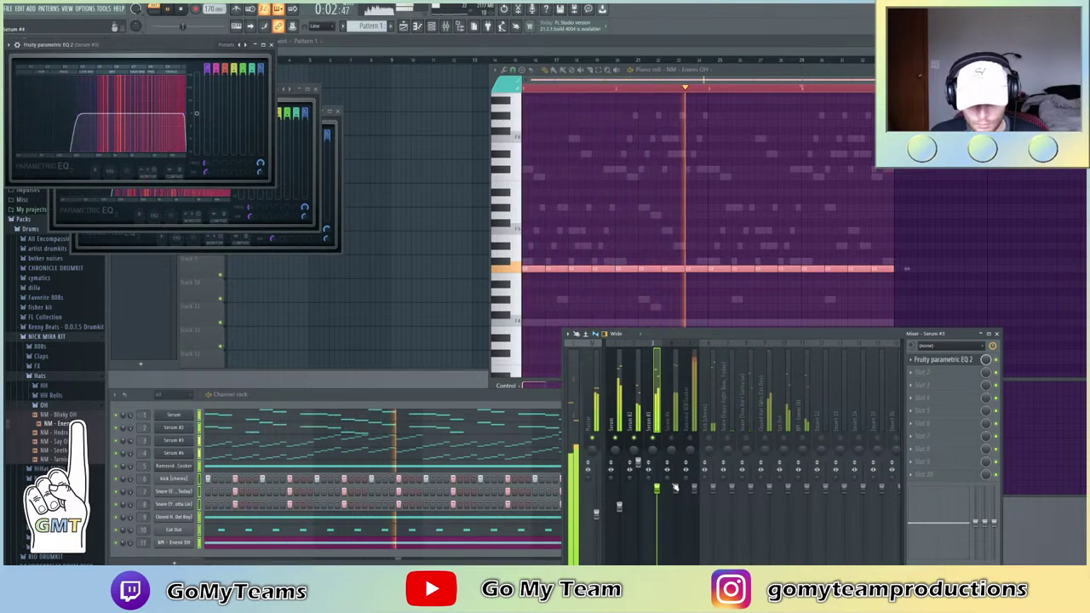
Bring back Serum #4, the 808 and the kick in the mixer, lowering Serum #4's level and raising the kick's
click(674, 411)
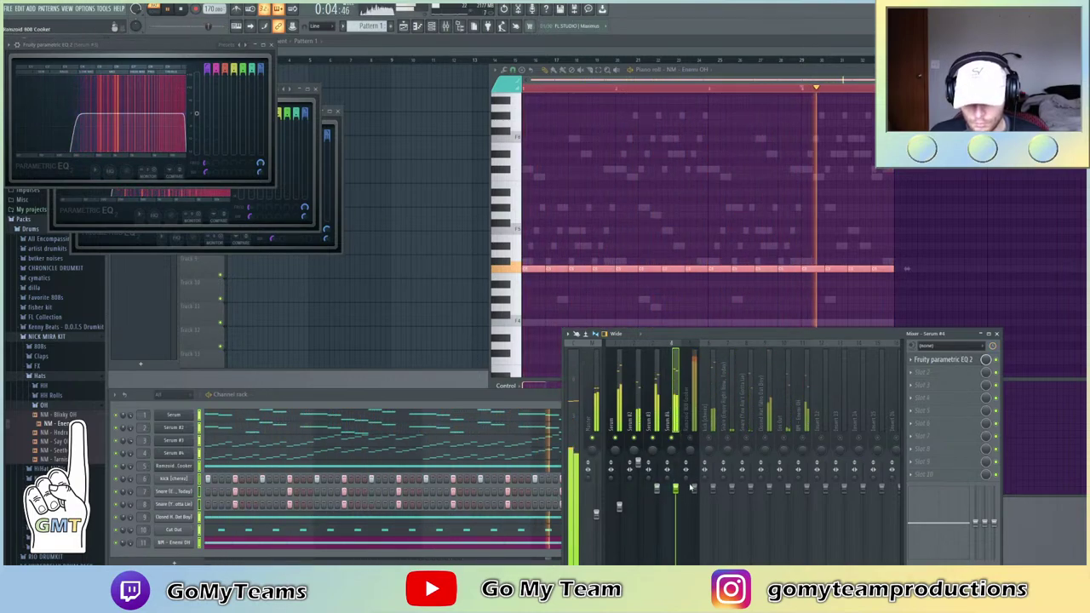
click(691, 437)
click(710, 438)
drag(713, 489, 713, 475)
Add Gross Beat to the second effect slot of the 808's mixer track and load its Repeater preset
click(695, 411)
click(923, 377)
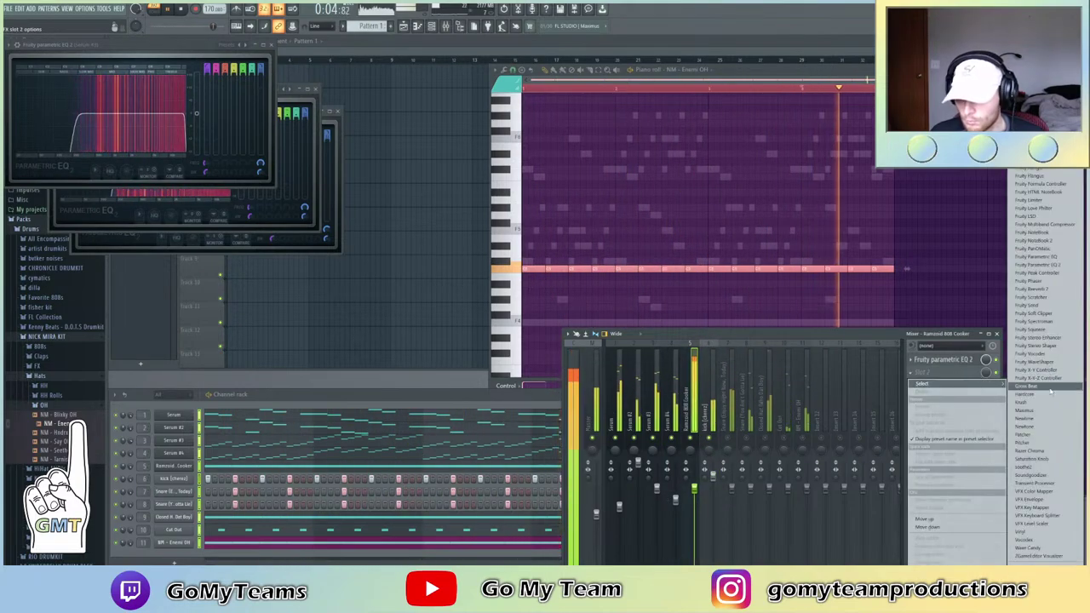
click(954, 409)
click(368, 103)
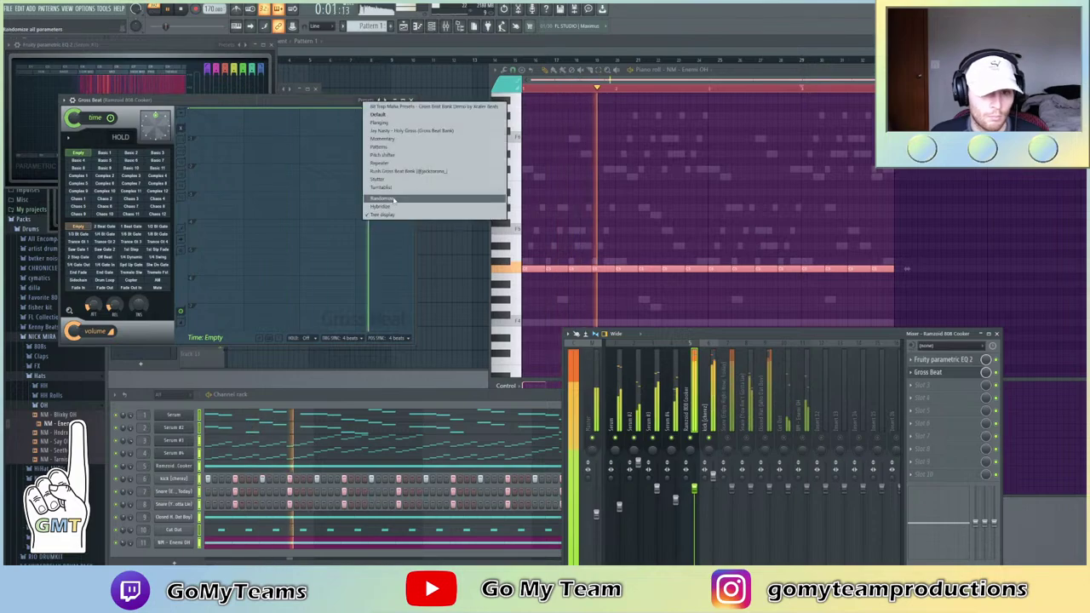
click(377, 166)
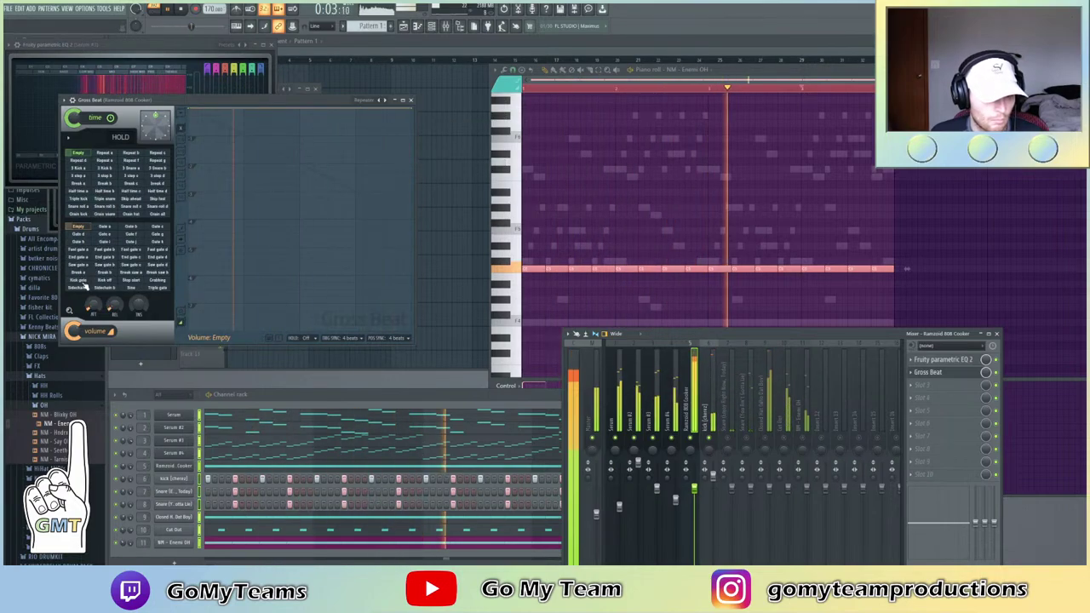
Compare the Sidechain a and Sidechain b volume patterns in the 808's Gross Beat and settle on Sidechain a
click(78, 287)
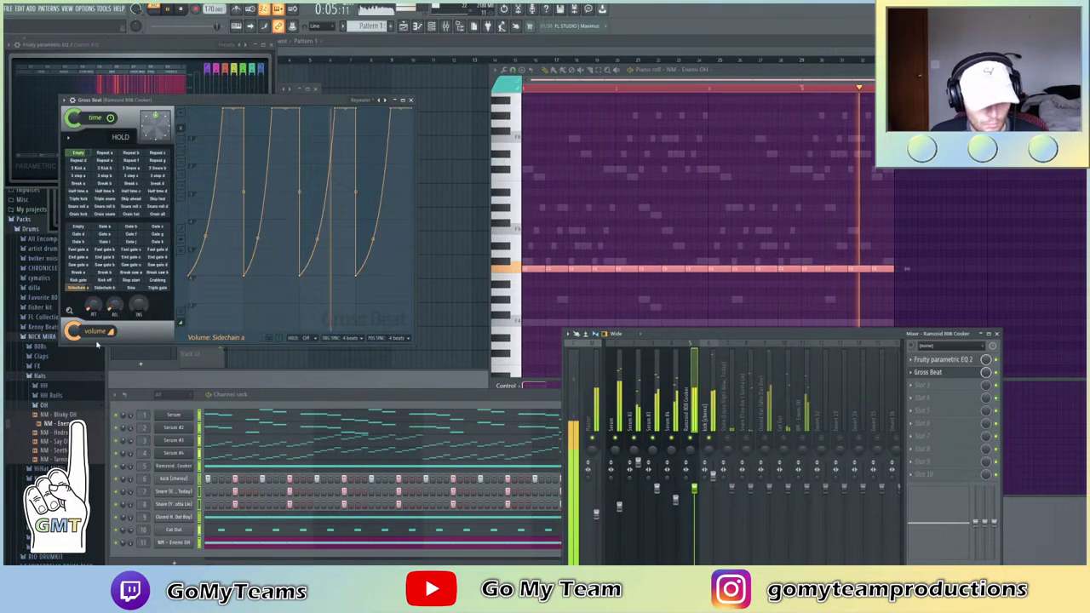
click(104, 287)
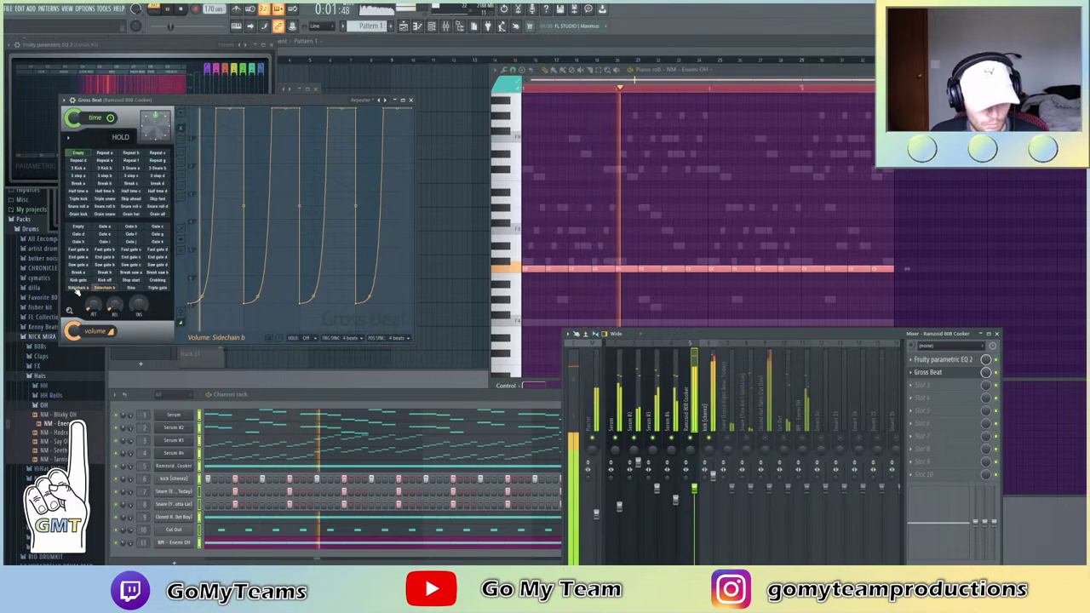
click(78, 287)
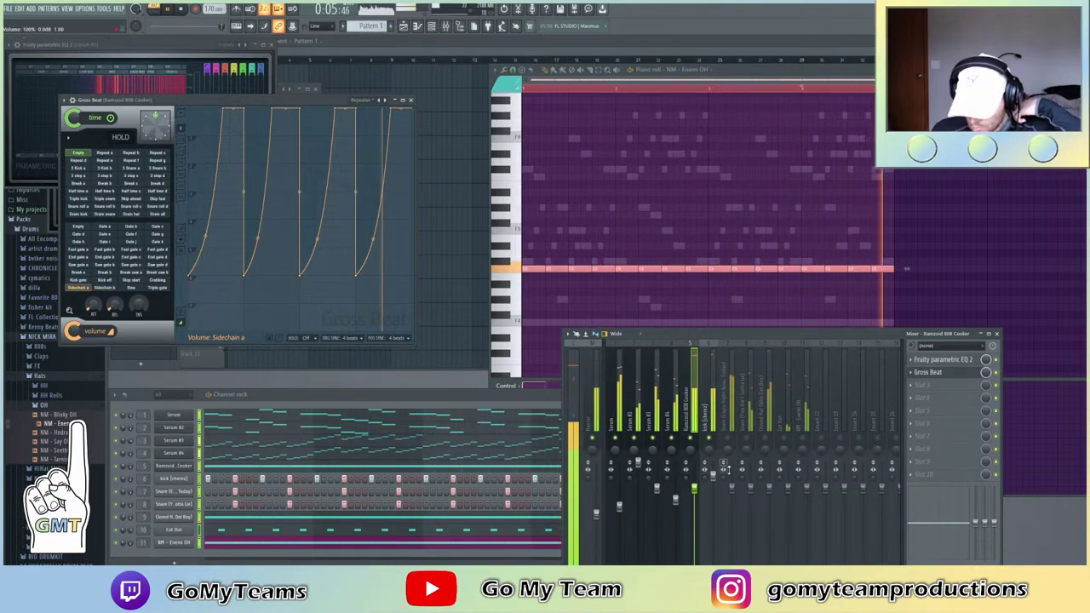
Unmute the snares and hats in the mixer and slightly raise the Enjoy Right Now, Today snare and Cut Out levels
click(745, 491)
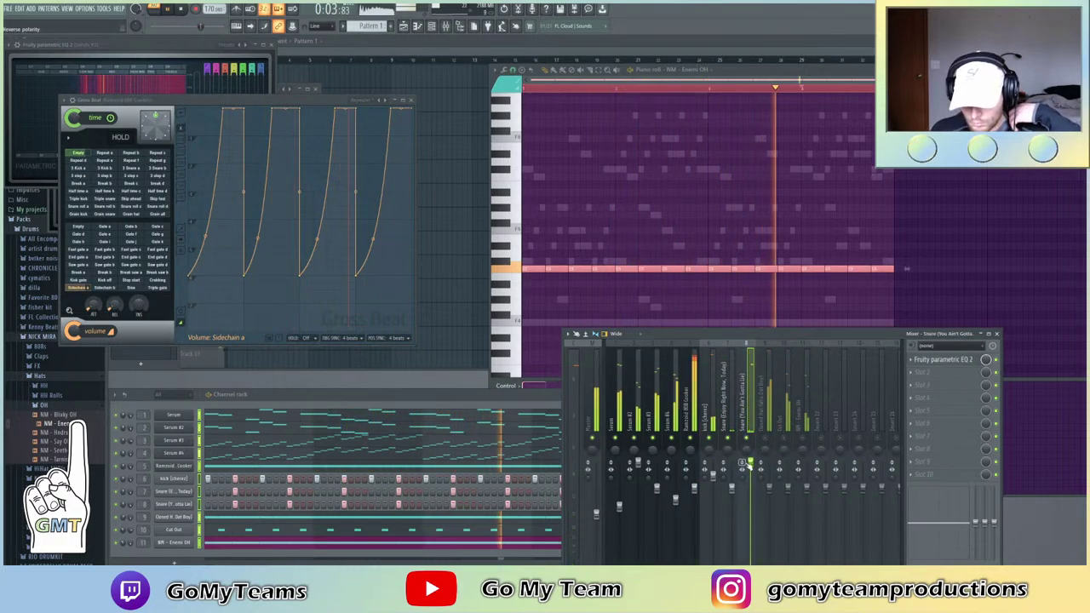
click(731, 490)
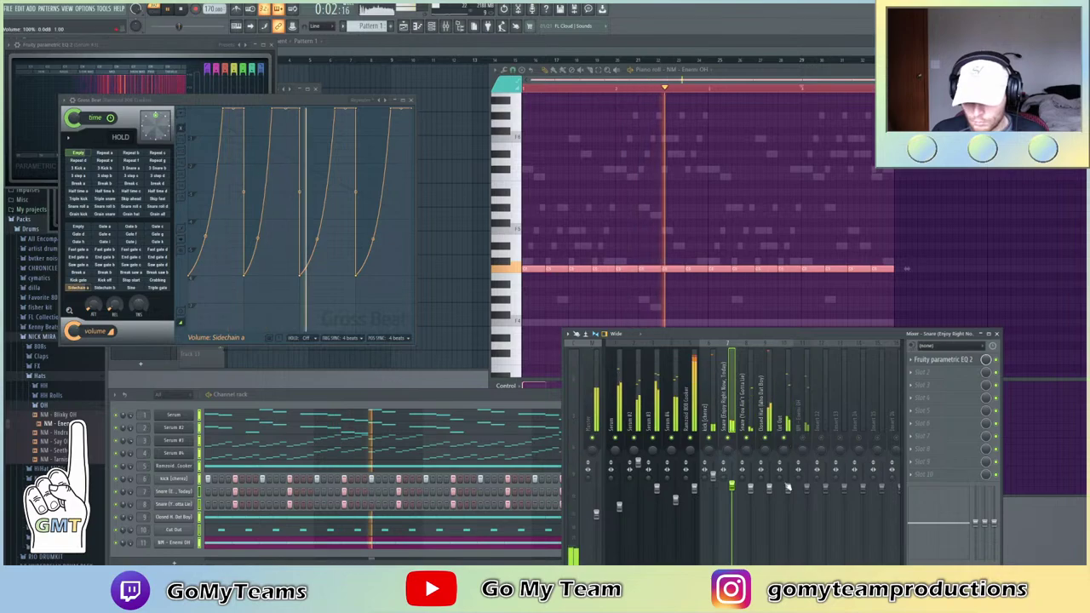
click(787, 446)
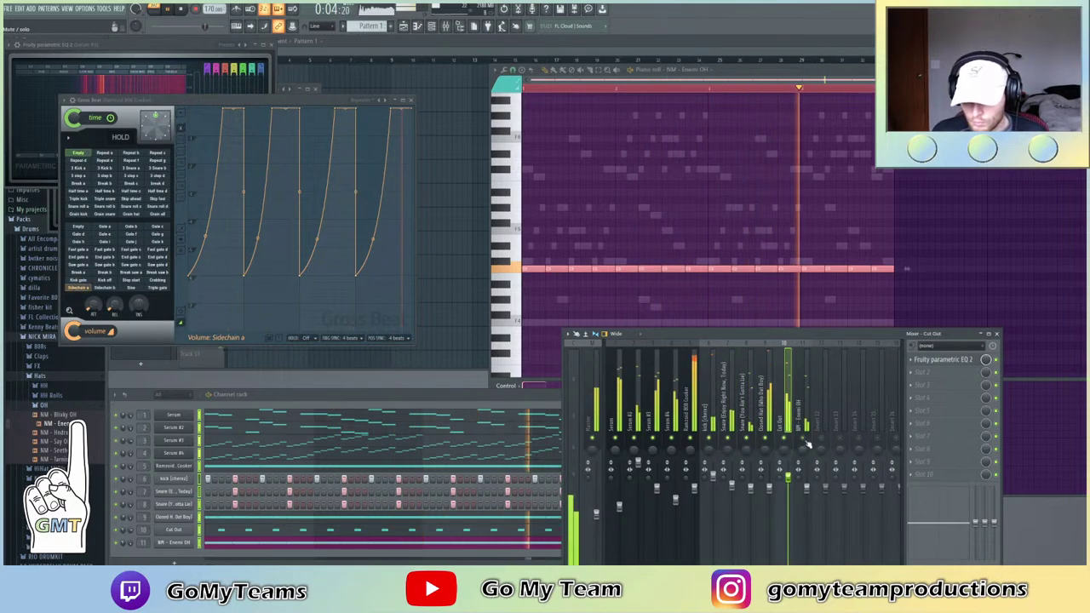
Close the Gross Beat window and all open Parametric EQ 2 windows
click(411, 100)
click(272, 45)
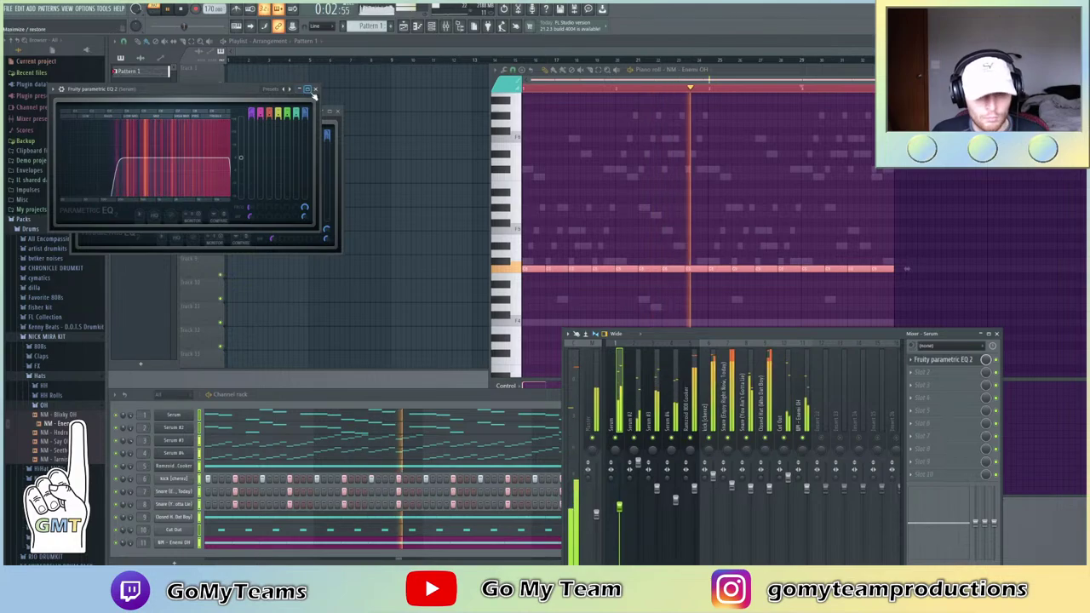
click(315, 89)
click(337, 110)
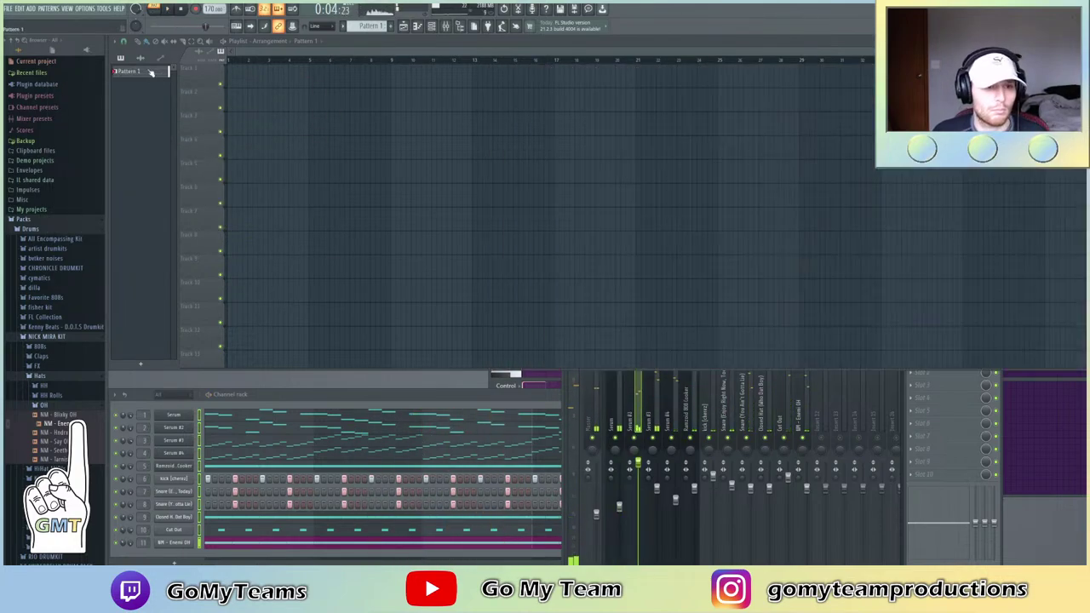
Split Pattern 1 into separate patterns by channel
click(150, 71)
key(ctrl+shift+c)
right_click(134, 84)
click(160, 220)
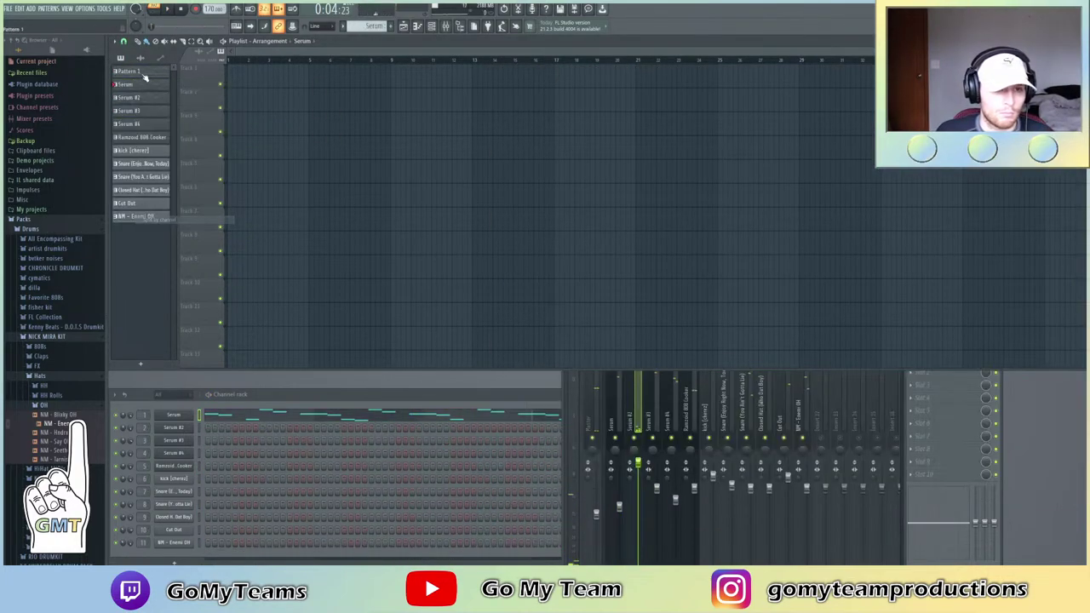
Select all the split channel patterns from Serum to NM - Enemi OH and give them varied colours
shift+click(136, 215)
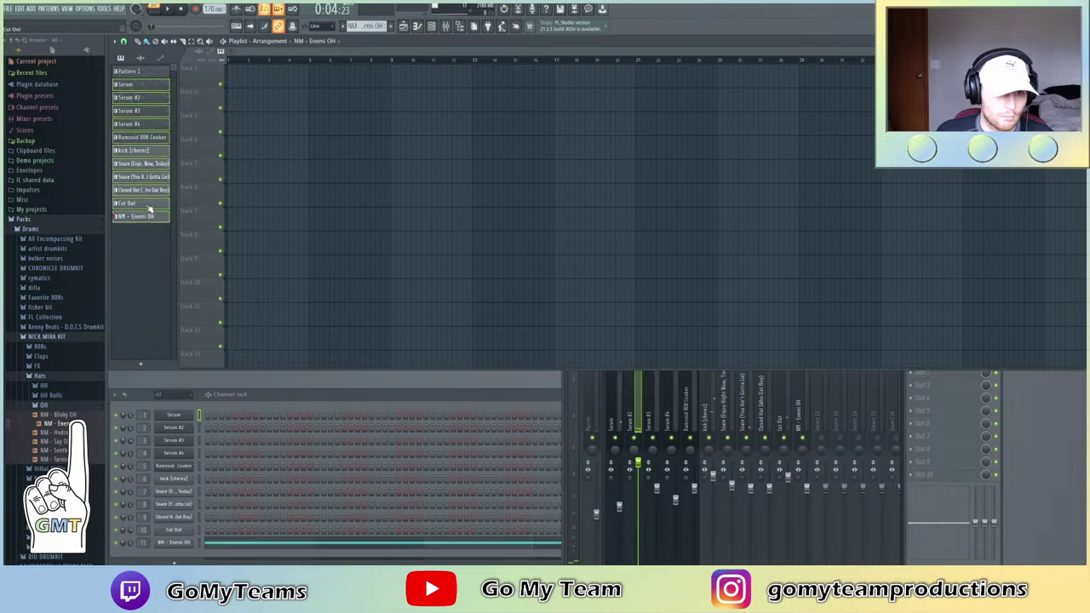
right_click(141, 137)
click(176, 185)
Place the eleven channel patterns on separate playlist tracks from bar 1 and duplicate the block eight times in a row
drag(142, 87, 238, 80)
key(ctrl+b)
key(ctrl+b)
key(ctrl+b)
key(ctrl+b)
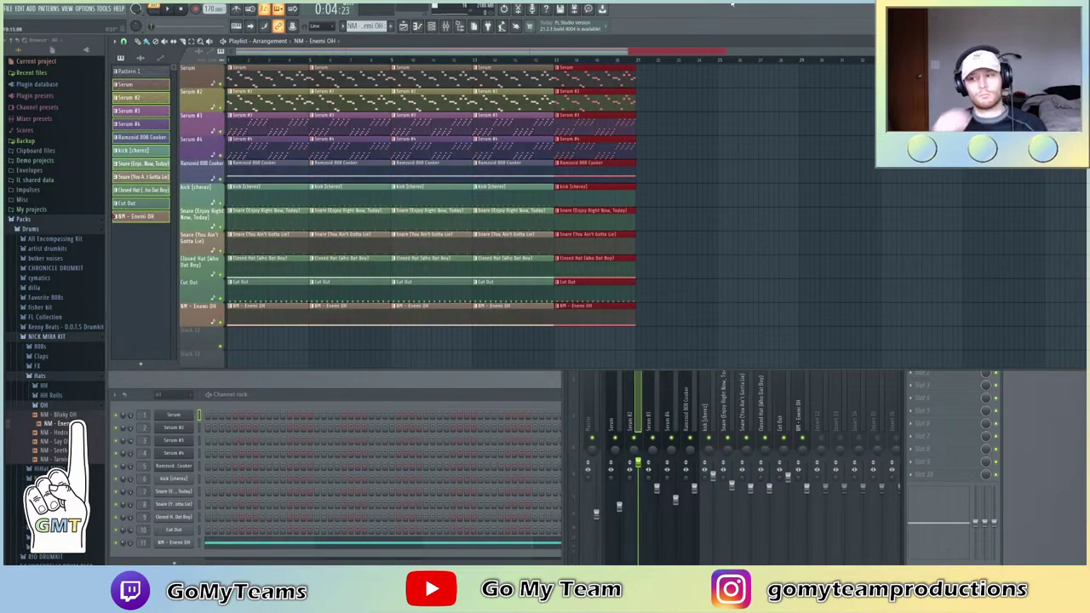
key(ctrl+b)
key(ctrl+b)
key(ctrl+b)
key(ctrl+b)
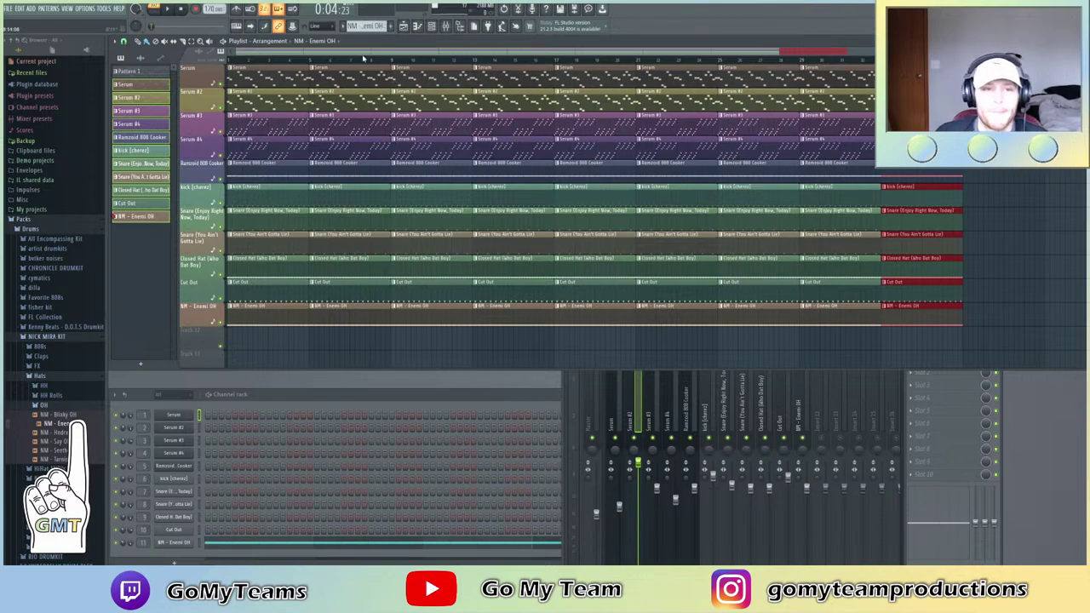
Clear the first eight bars of the playlist so that only the Serum and Serum #2 clips play there
drag(356, 64, 255, 119)
click(253, 61)
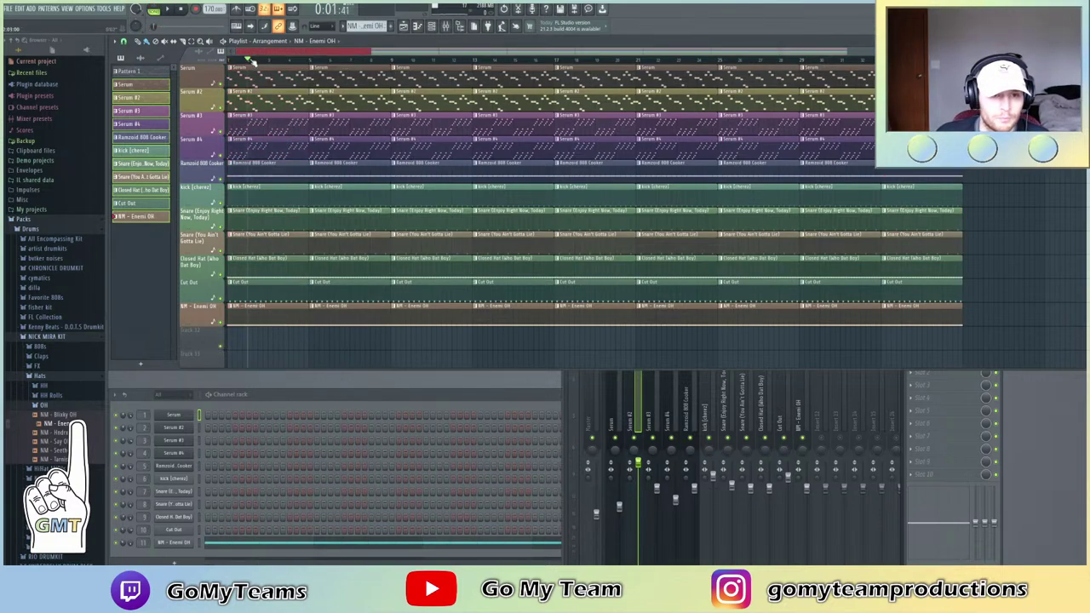
right_click(271, 103)
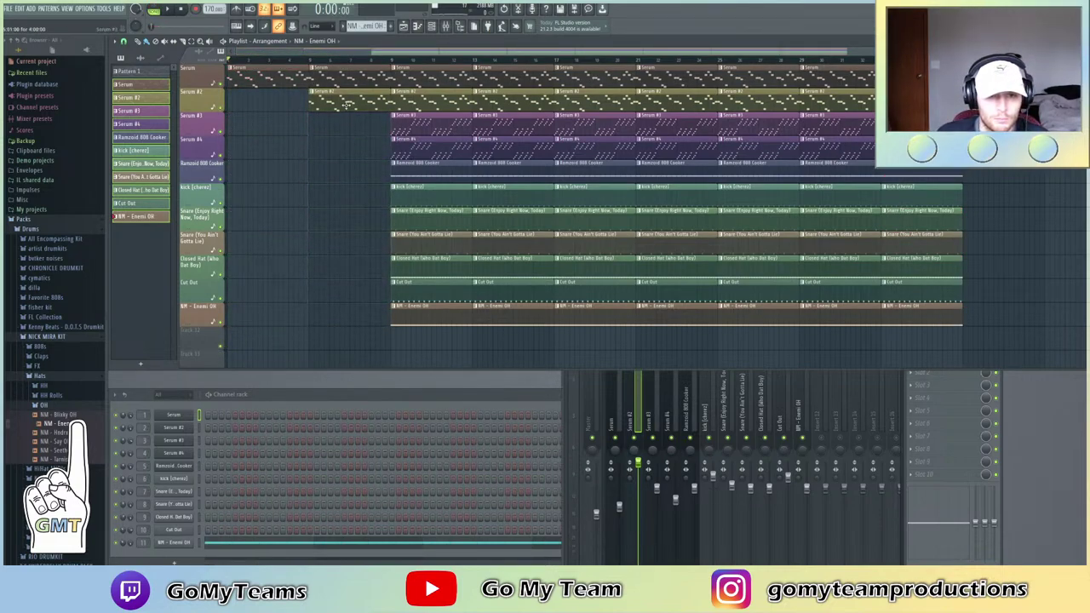
drag(344, 104, 248, 102)
Open the Serum mixer track's Parametric EQ 2 and create an automation clip for its band 7 frequency
click(610, 409)
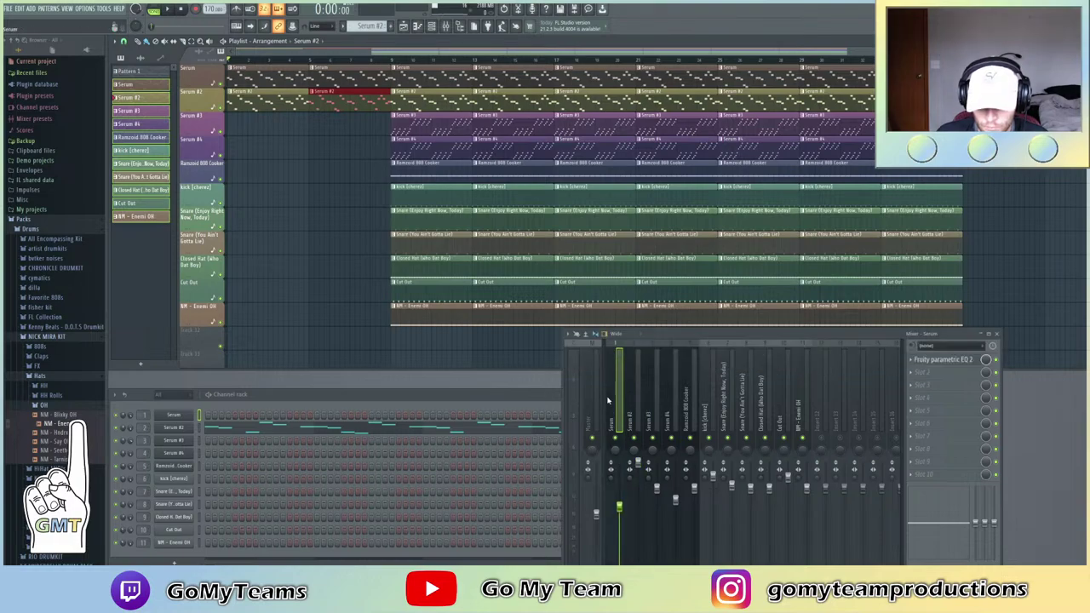
click(964, 361)
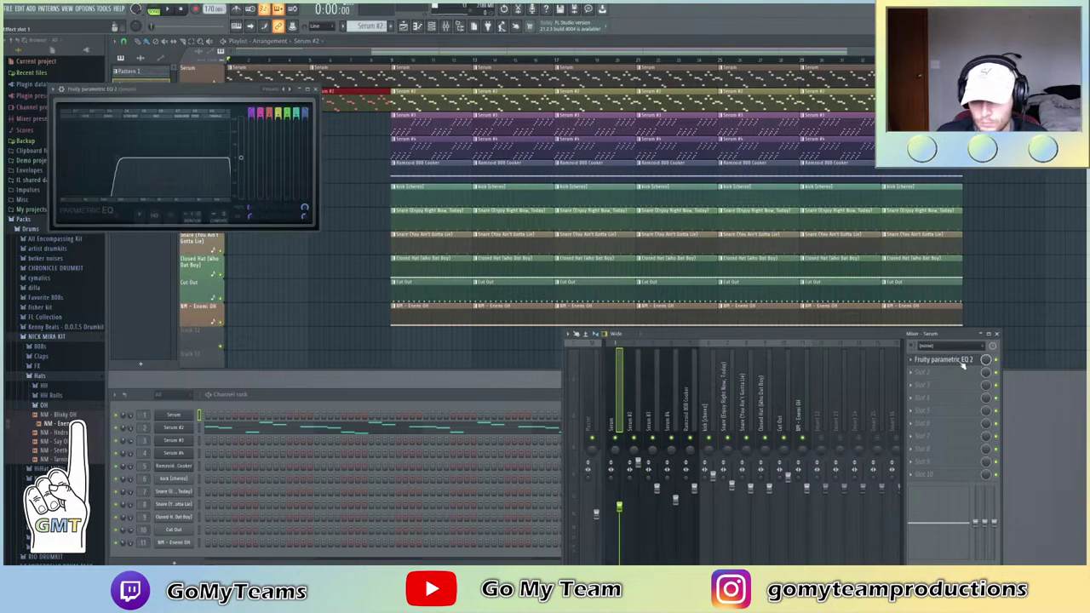
right_click(306, 207)
click(345, 262)
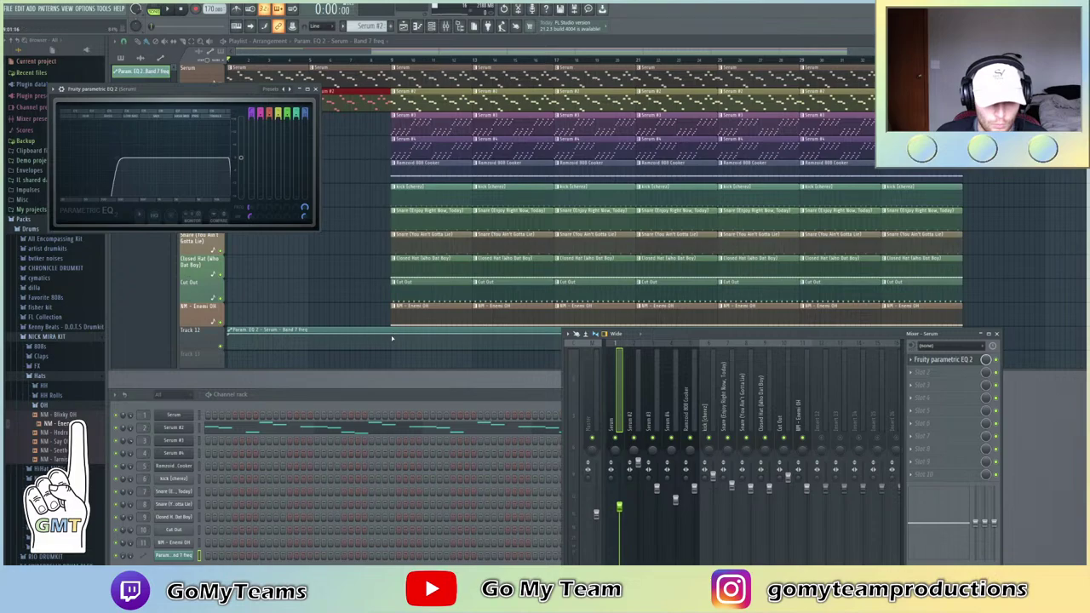
Shape the band 7 frequency automation as a low, gentle rise over the first eight bars, jumping to fully open at bar 9
scroll(400, 257, down, 3)
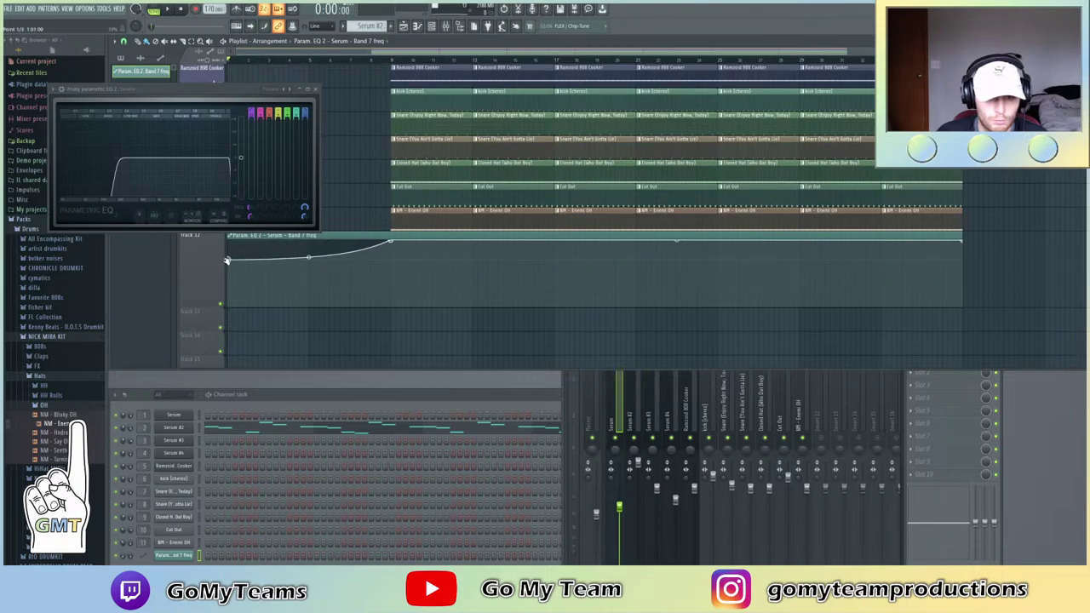
drag(227, 260, 227, 264)
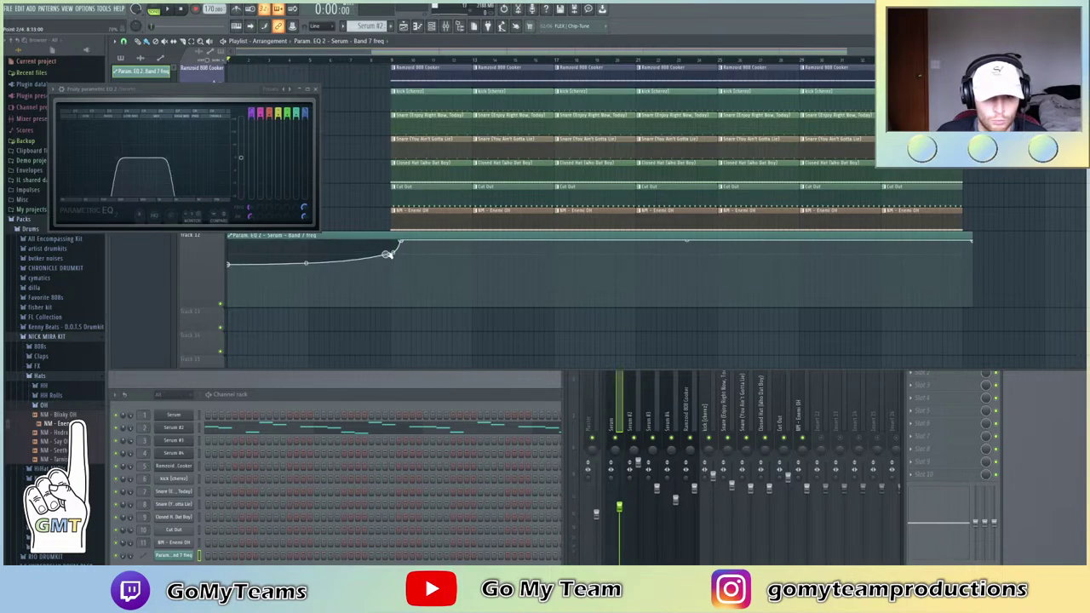
key(space)
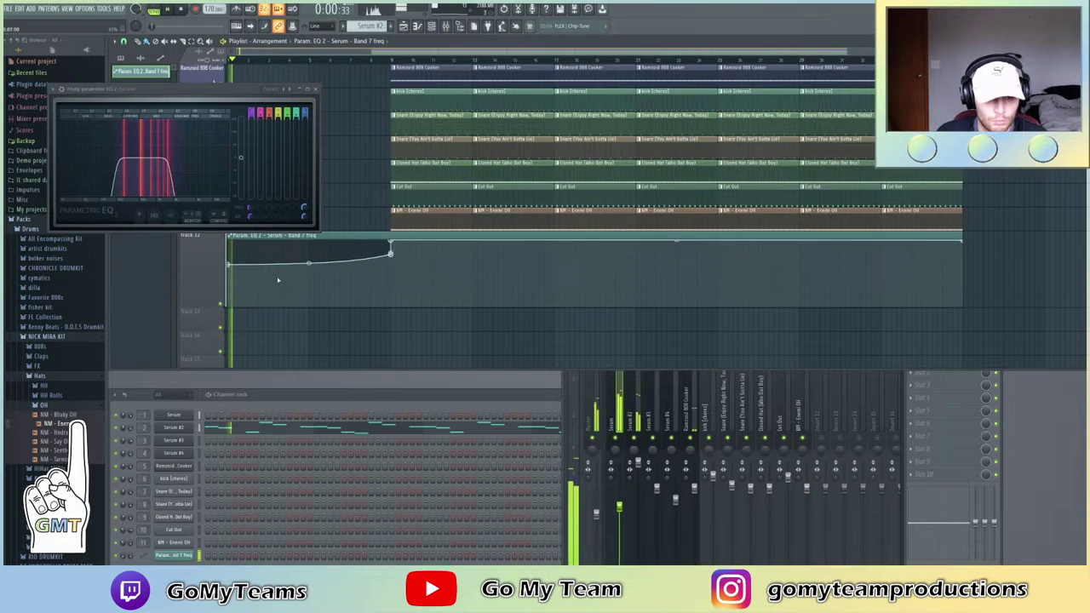
scroll(383, 304, up, 2)
scroll(264, 120, up, 2)
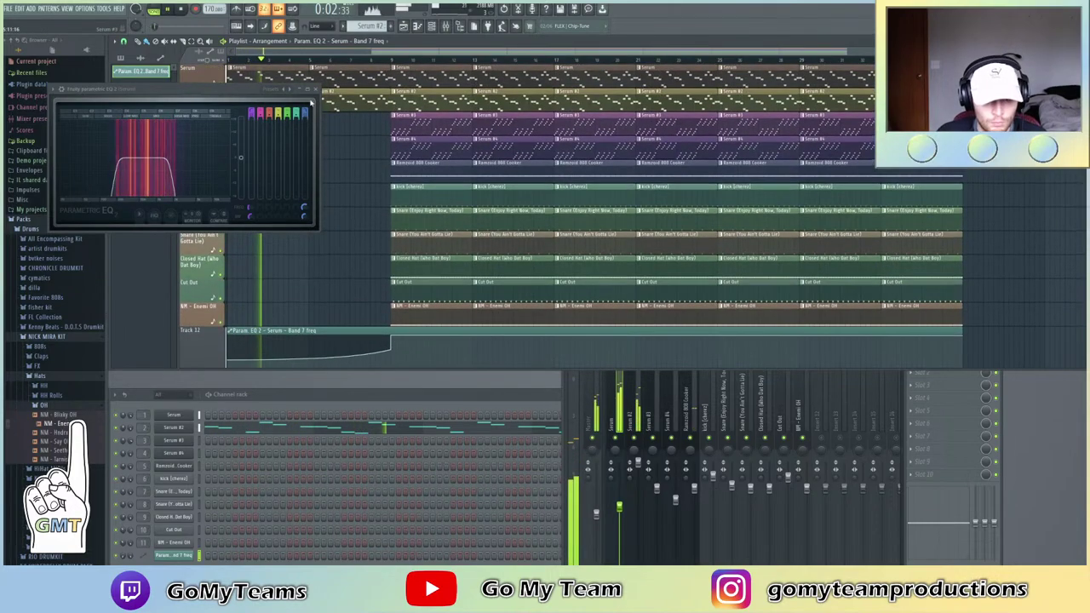
click(315, 90)
Move the EQ automation clip down to track 13, leaving an empty track below NM - Enemi OH
scroll(472, 222, down, 4)
drag(419, 235, 443, 317)
scroll(477, 214, up, 4)
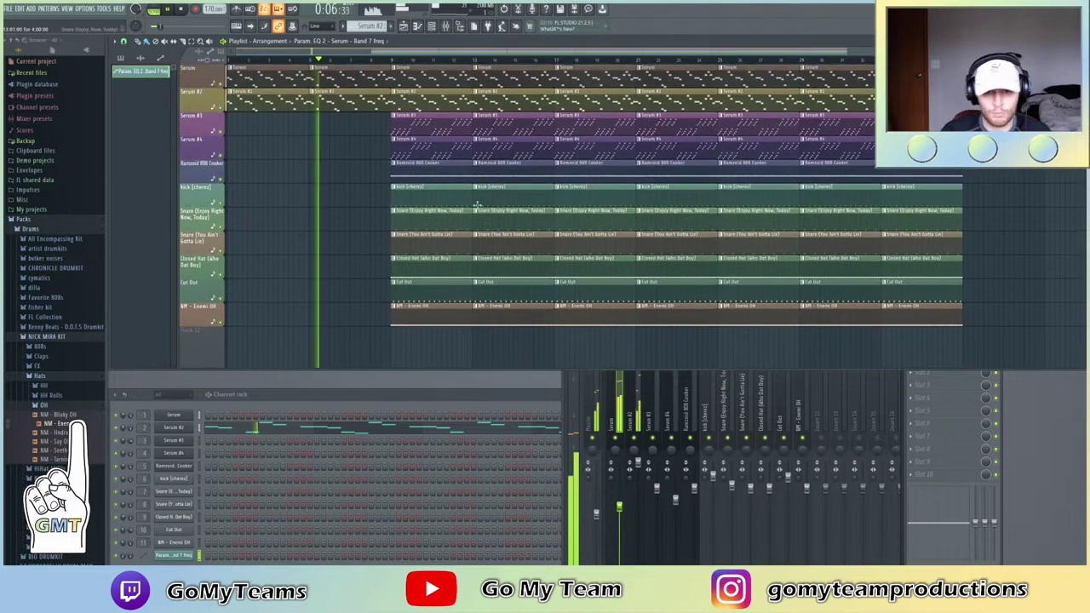
scroll(467, 244, down, 4)
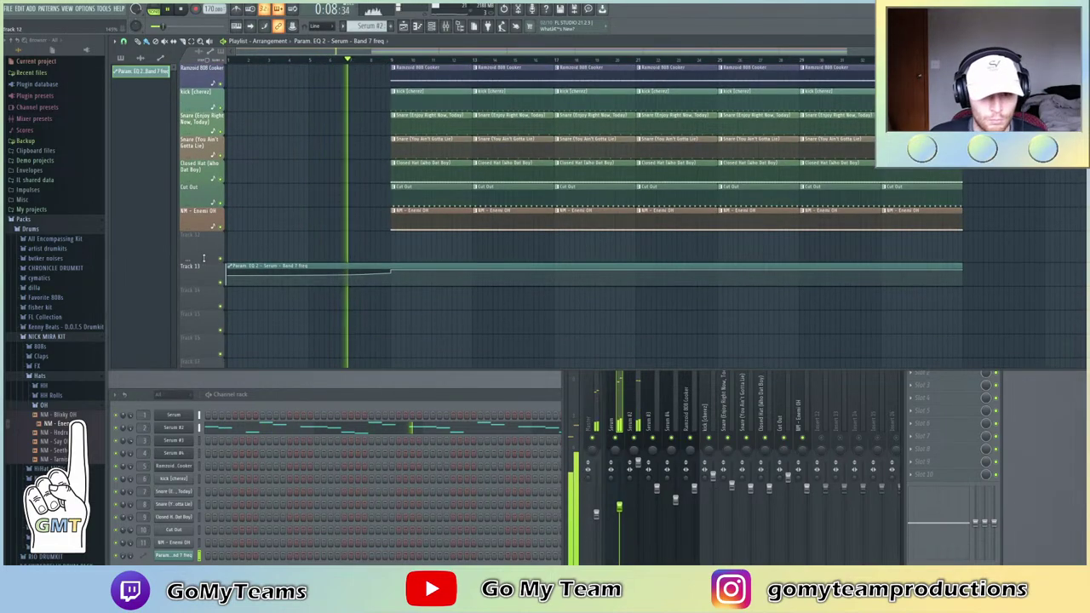
scroll(511, 245, up, 4)
Delete the NM - Enemi OH, Serum #3 and Serum #4 clips from bars 9 to 16
right_click(445, 319)
right_click(511, 318)
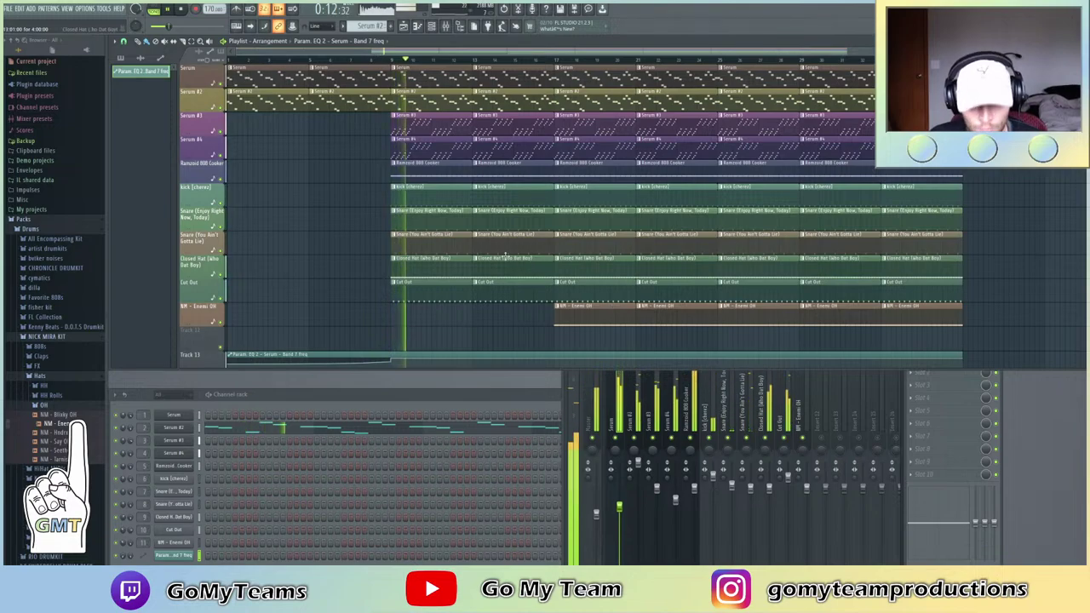
click(361, 64)
right_click(437, 111)
right_click(499, 136)
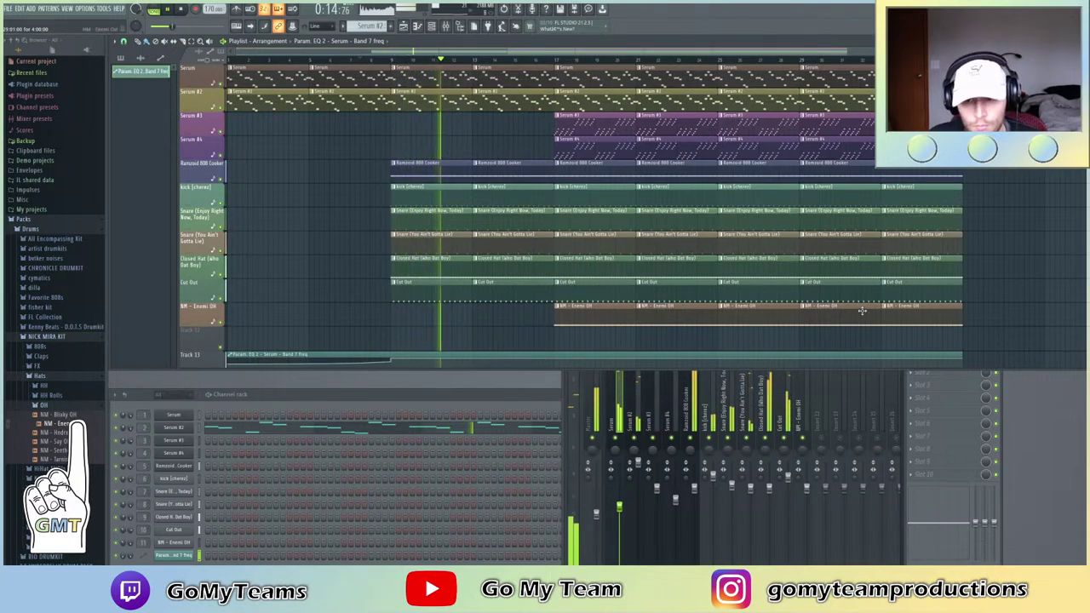
Remove the final four-bar block of clips and shorten the EQ automation clip to end at bar 33
right_click(907, 316)
scroll(992, 268, down, 4)
drag(962, 260, 882, 261)
scroll(631, 137, up, 4)
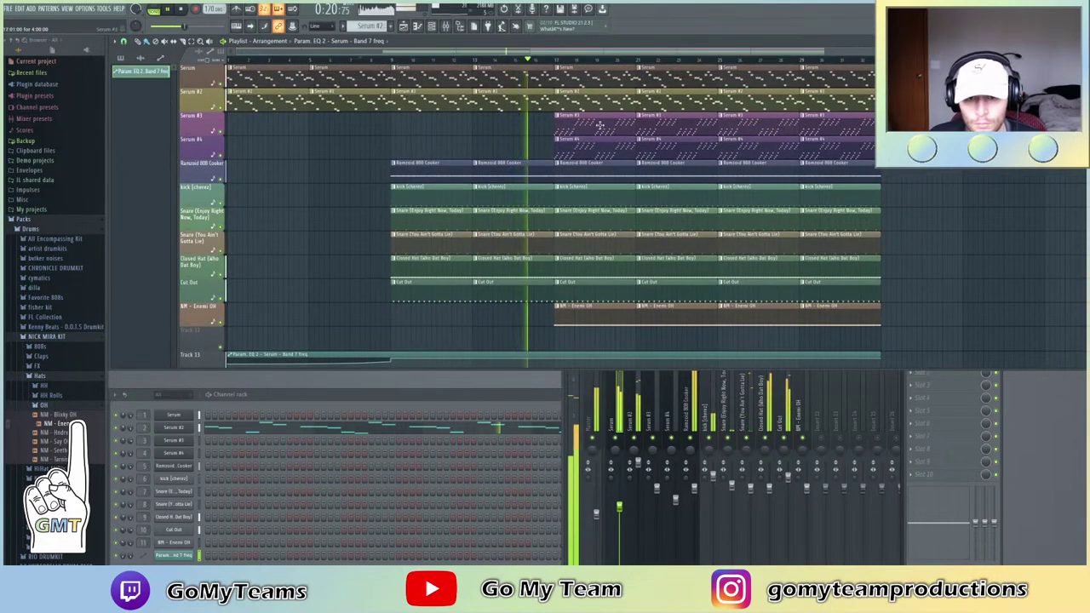
Trim the ends of the 808, kick, snare, closed hat and Cut Out clips before bar 17 to leave a short gap
right_click(596, 295)
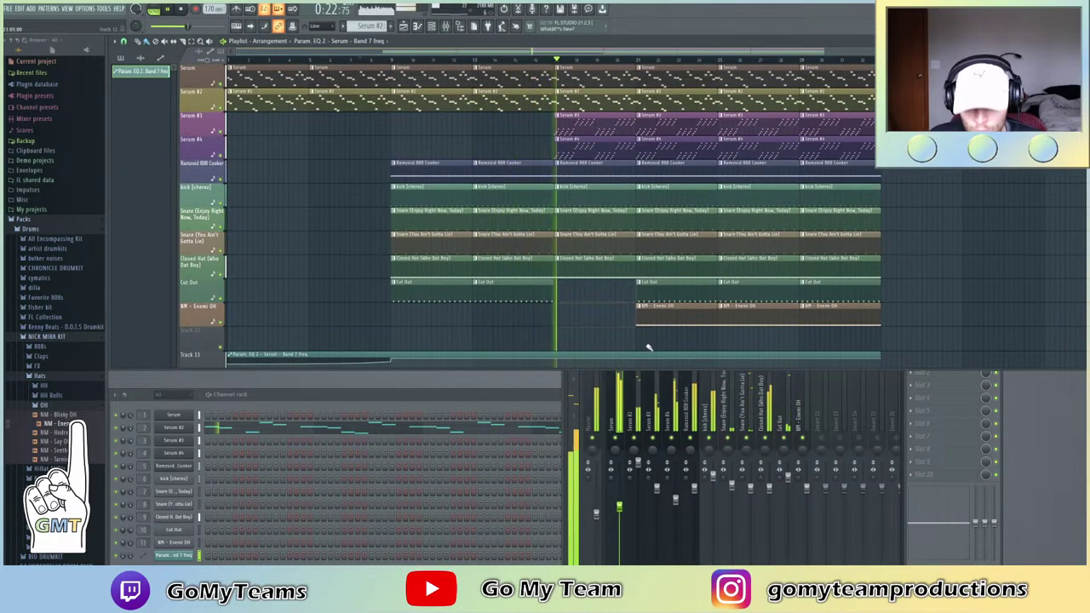
key(ctrl+z)
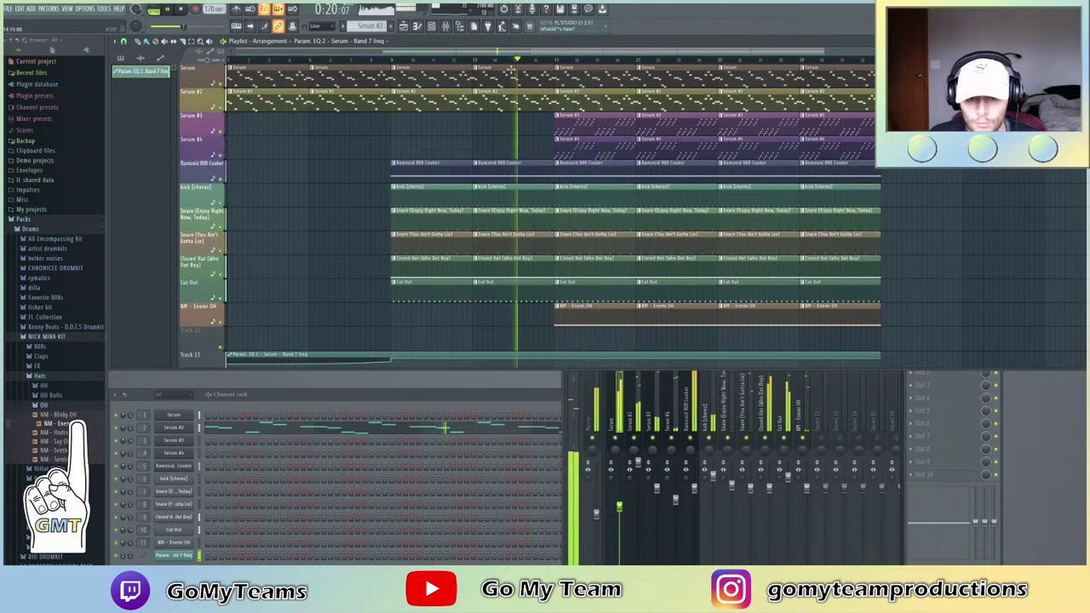
drag(543, 324, 543, 191)
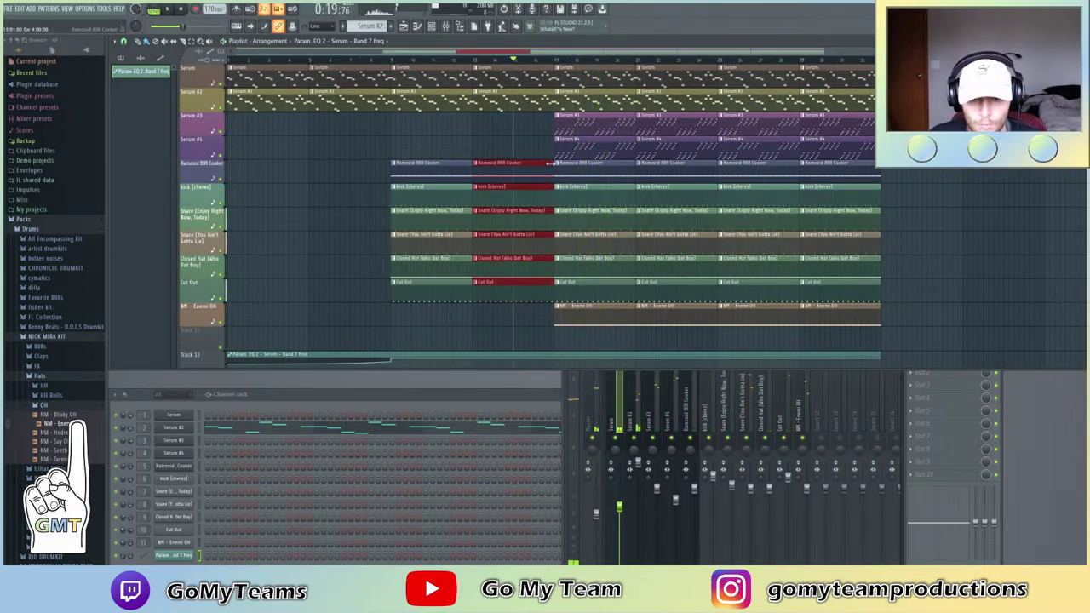
click(993, 221)
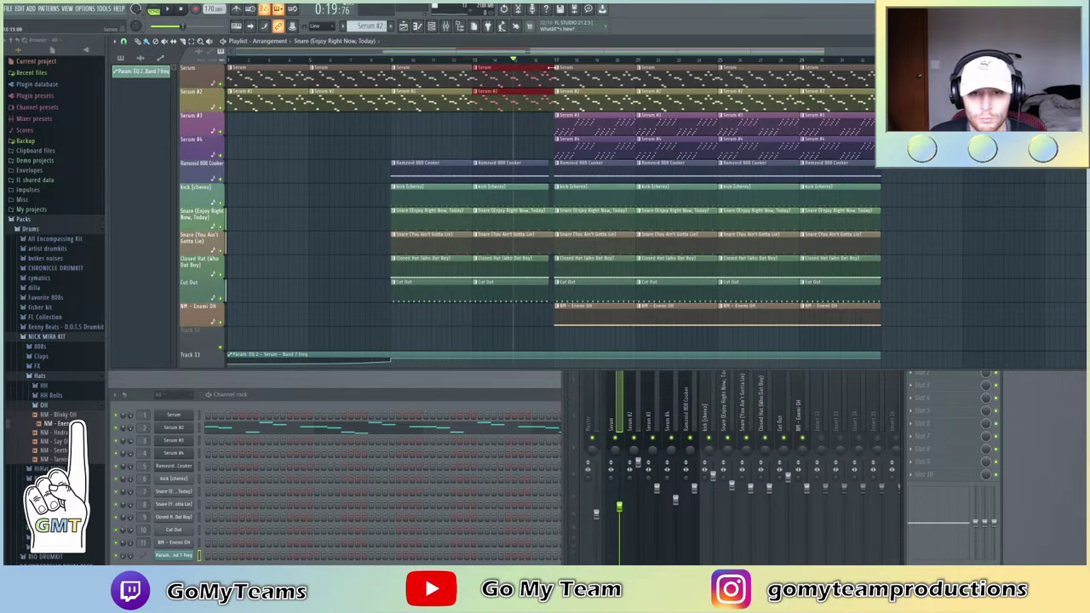
Delete the Closed Hat and Cut Out clips from bars 17 to 24
right_click(598, 272)
right_click(640, 271)
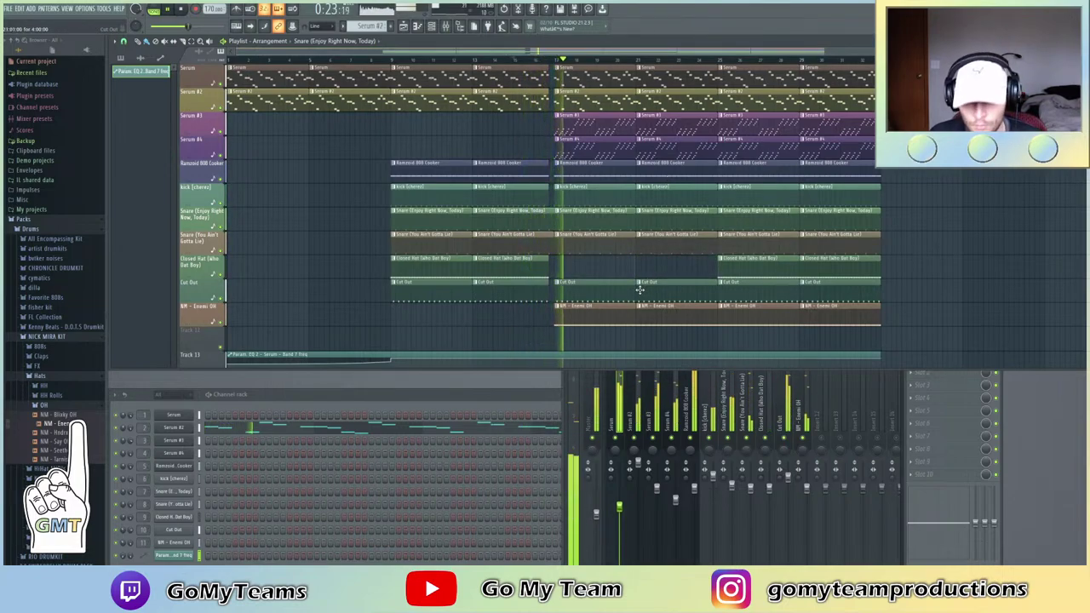
right_click(634, 287)
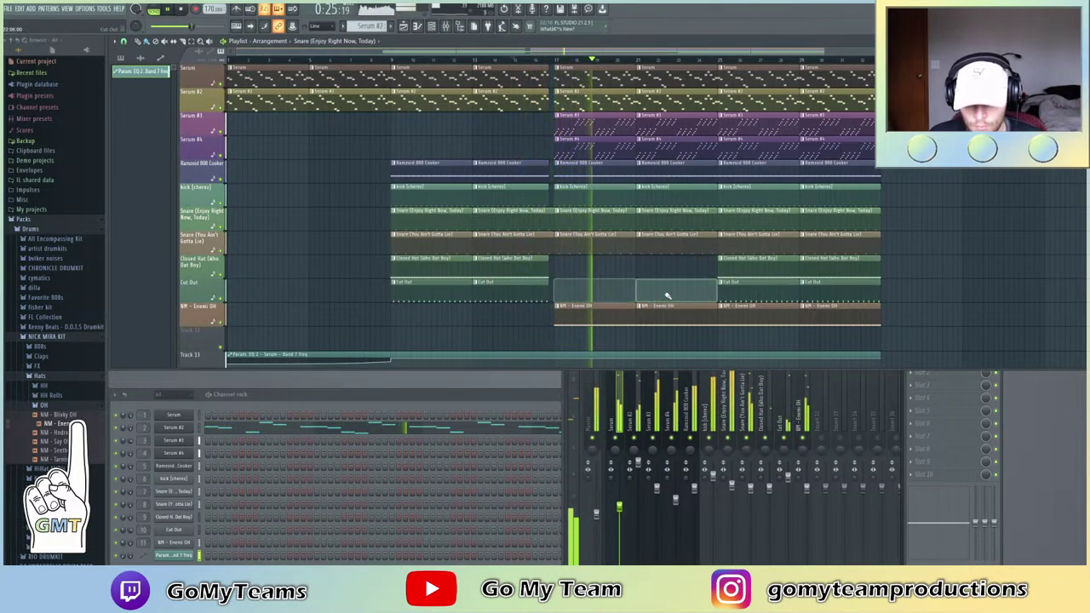
right_click(662, 290)
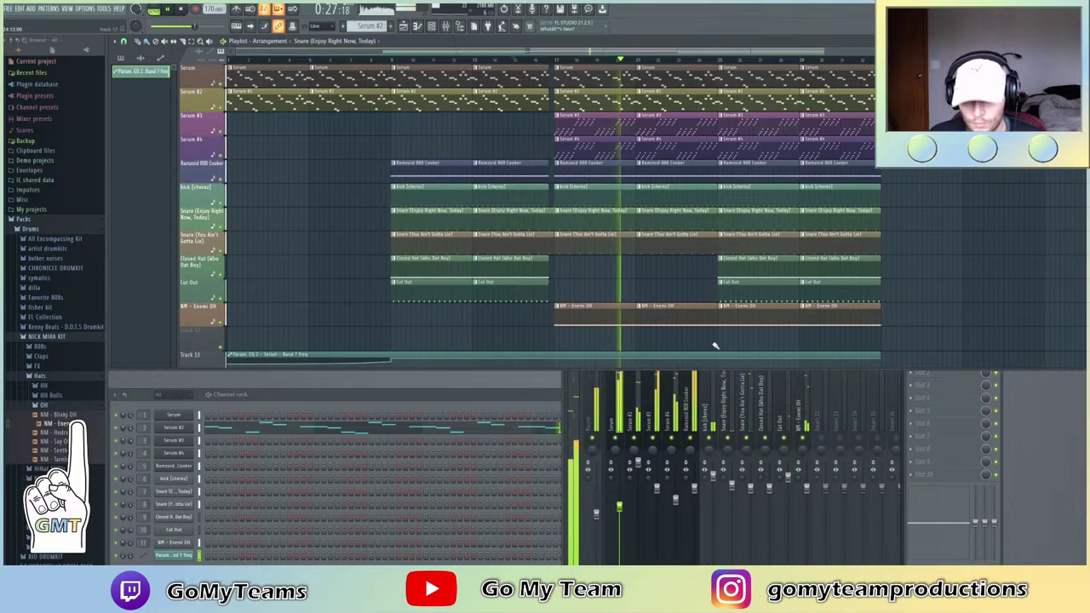
Shorten the Serum, Serum #2, 808, kick, snare and NM - Enemi OH clips to end at bar 24, keeping Serum #3 and #4 full length
drag(711, 272, 713, 198)
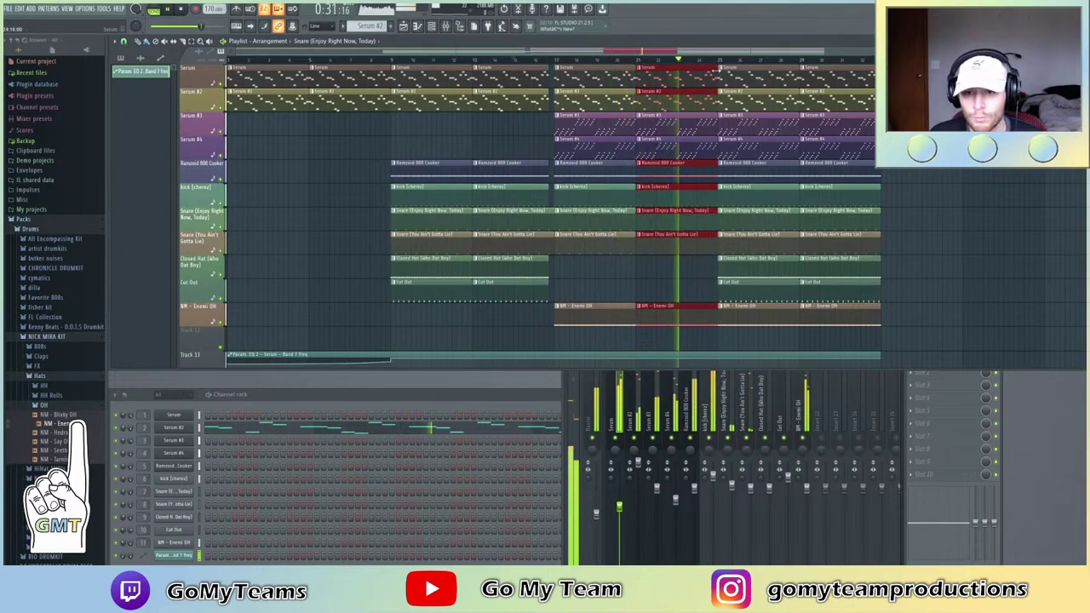
scroll(746, 52, up, 5)
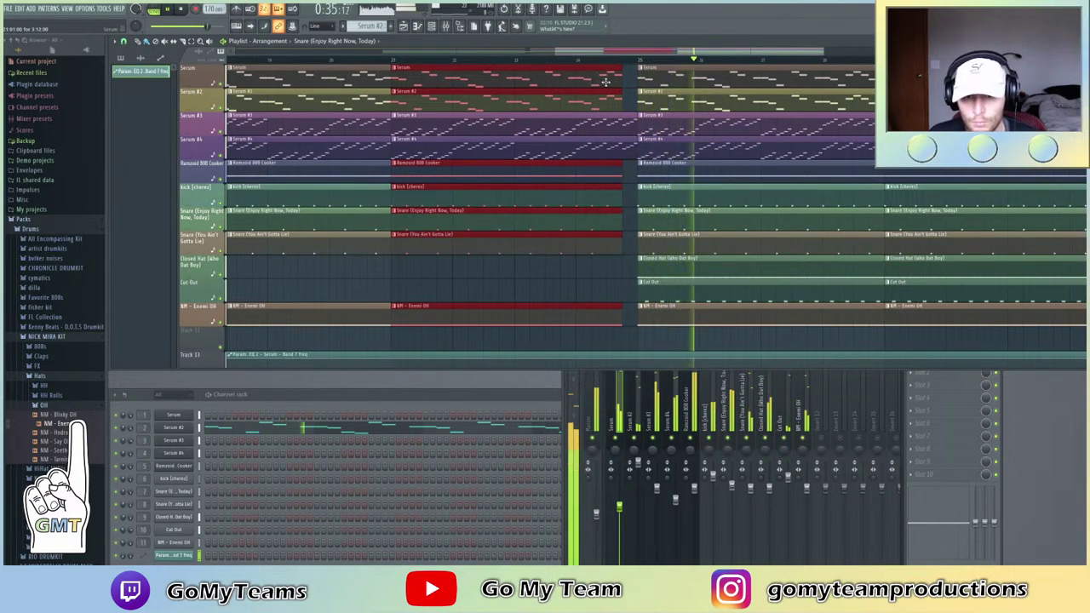
drag(621, 77, 579, 87)
scroll(596, 51, up, 3)
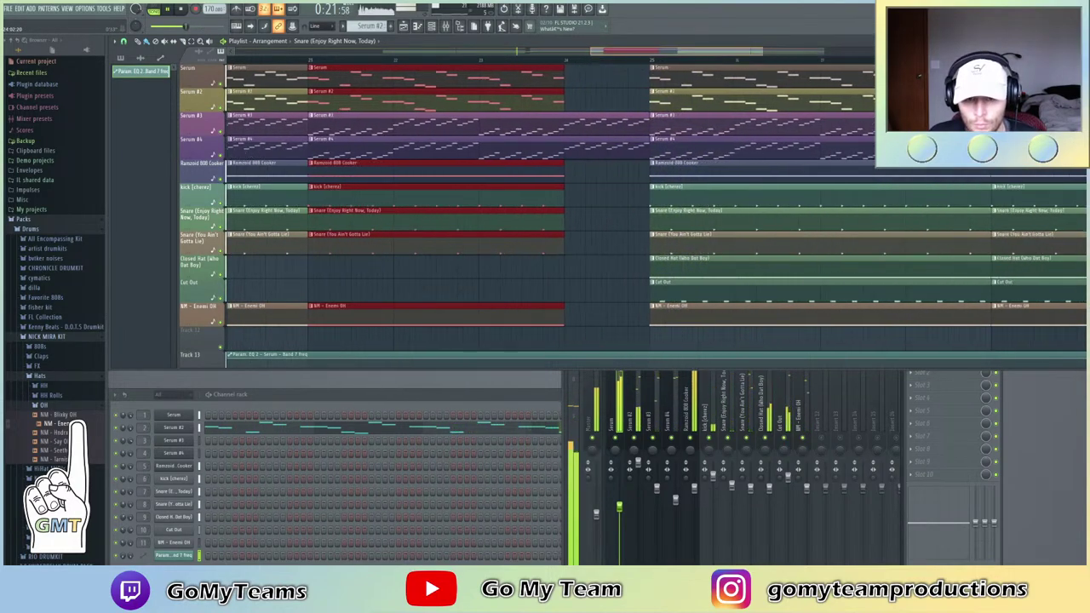
Slice the start of bar 24 in the Serum #3 and Serum #4 clips into short pieces and delete the leftover tails
drag(743, 167, 627, 89)
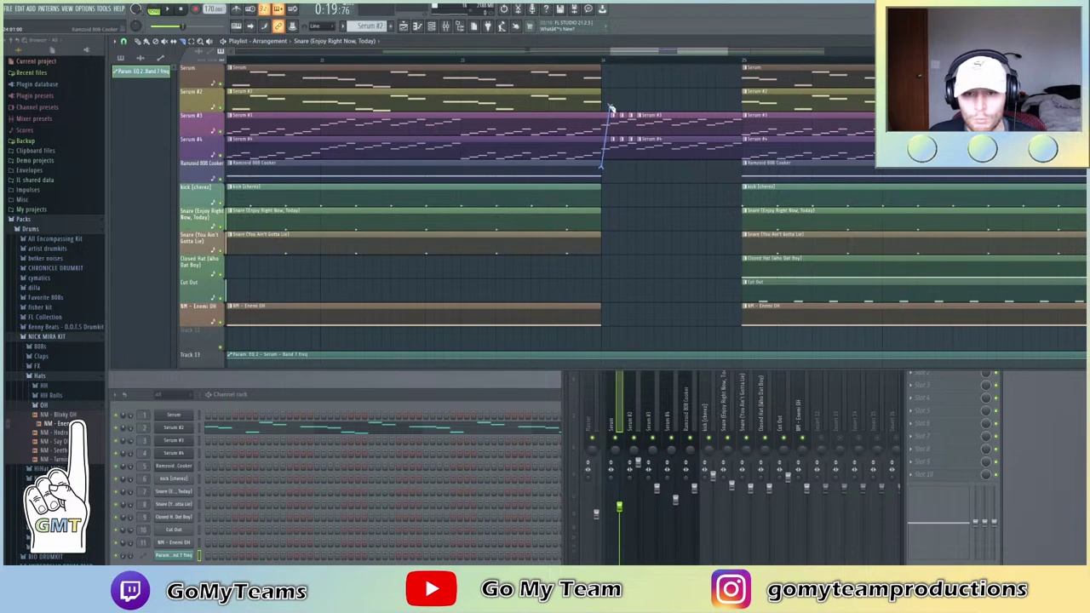
key(b)
right_click(677, 123)
right_click(688, 150)
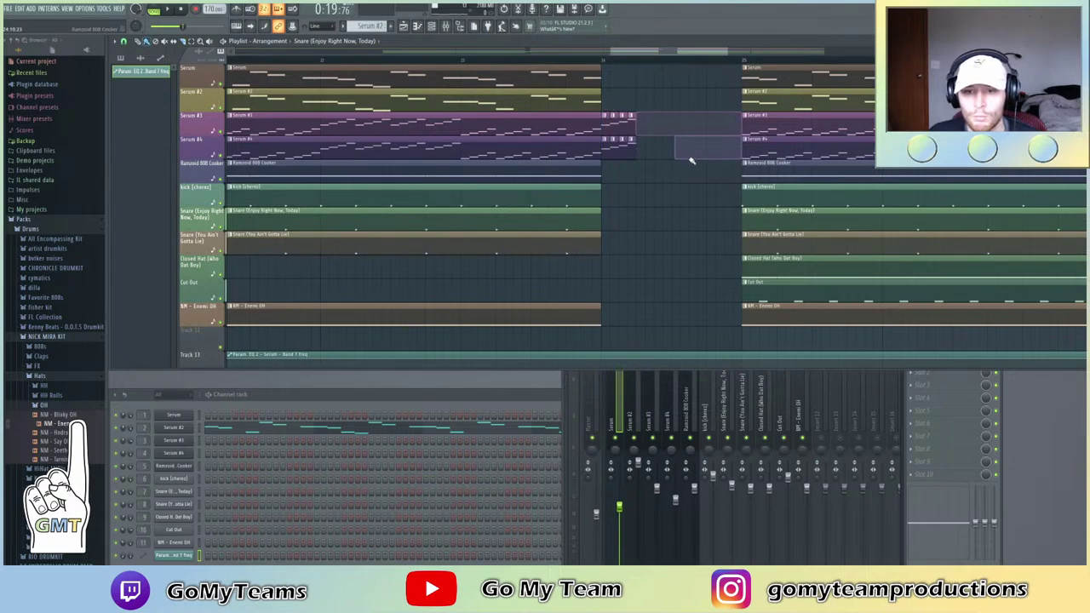
Duplicate the short Serum #3 and Serum #4 slices until they fill bar 24, and play back the transition
mouse_move(645, 159)
mouse_down()
mouse_move(615, 114)
mouse_move(603, 116)
mouse_up()
key(ctrl+b)
key(ctrl+b)
key(ctrl+b)
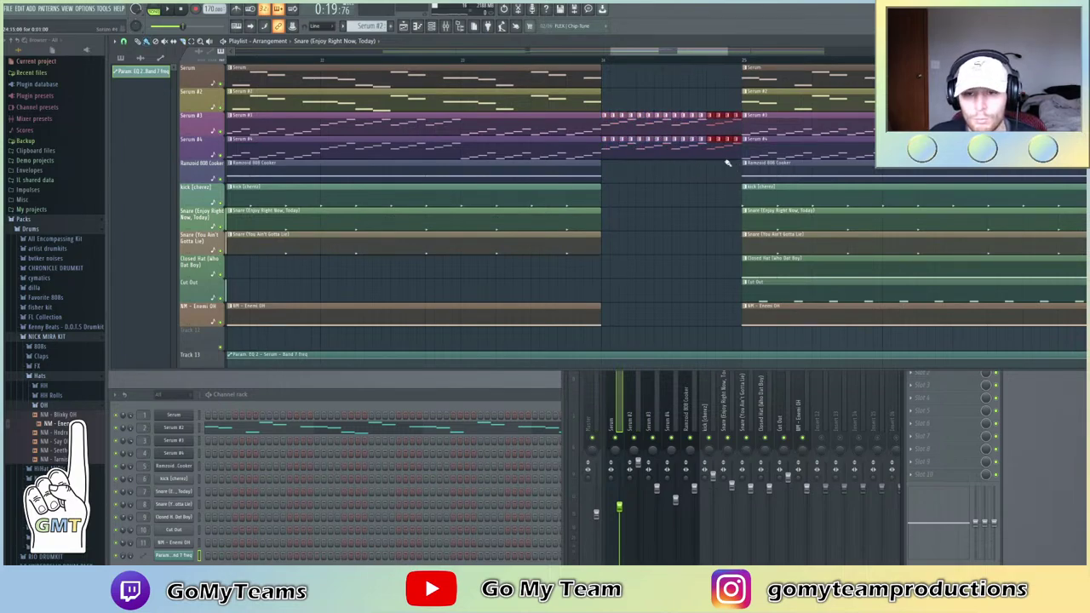
drag(740, 165, 607, 117)
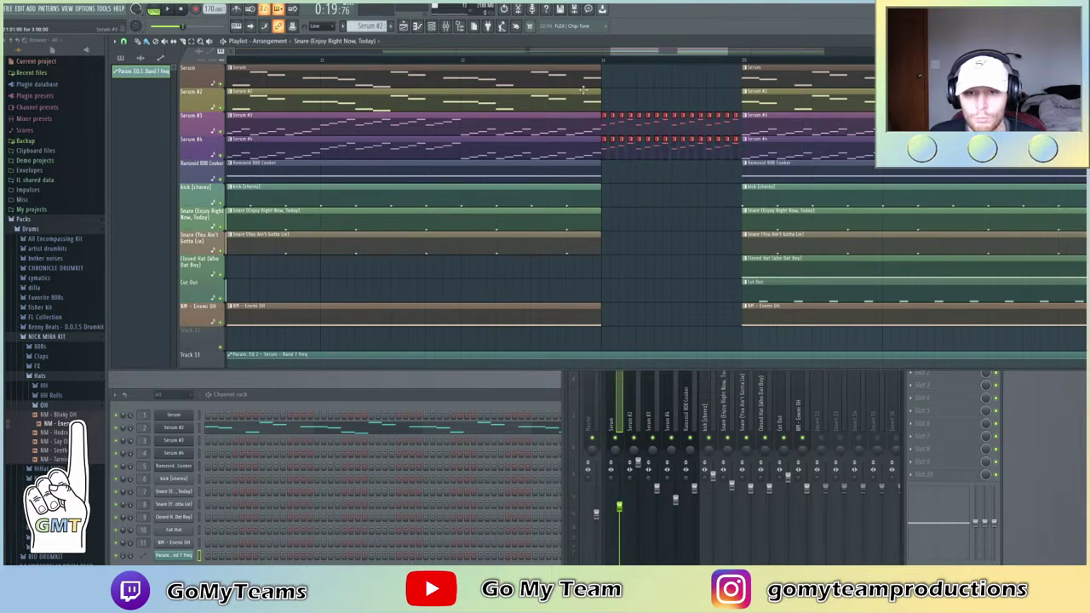
click(458, 61)
key(space)
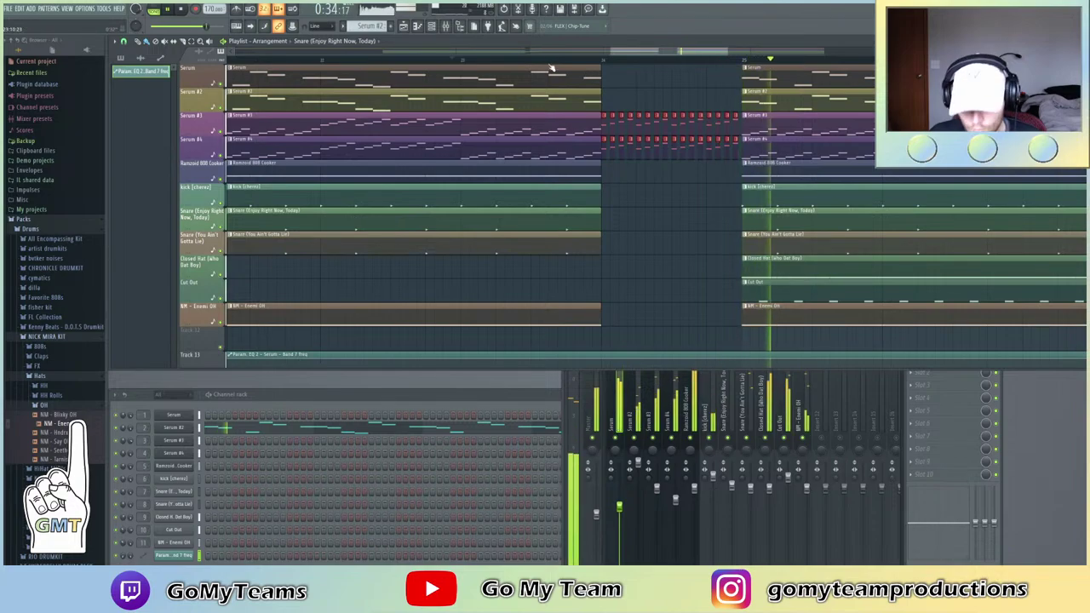
Fill bar 24 of the kick track with repeated short kick slices and audition the roll
scroll(672, 205, down, 2)
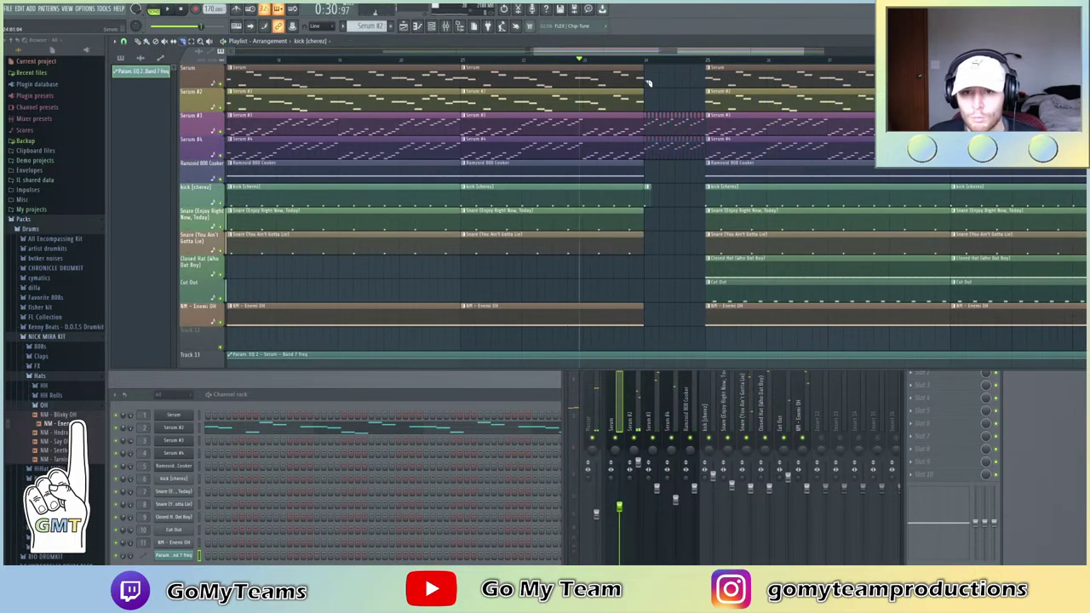
scroll(616, 183, up, 3)
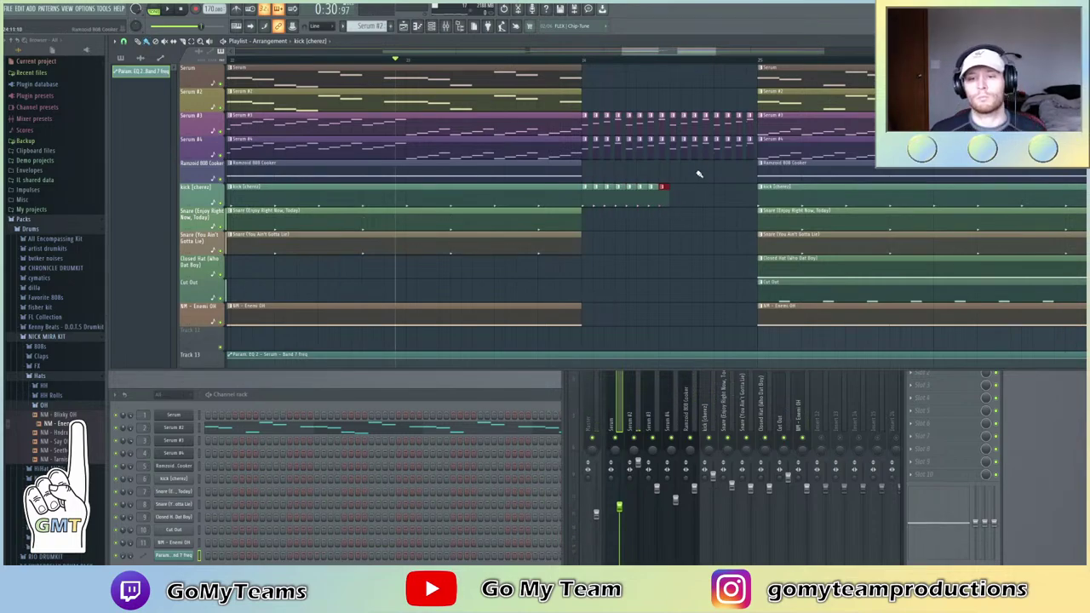
drag(699, 174, 707, 151)
key(ctrl+b)
key(space)
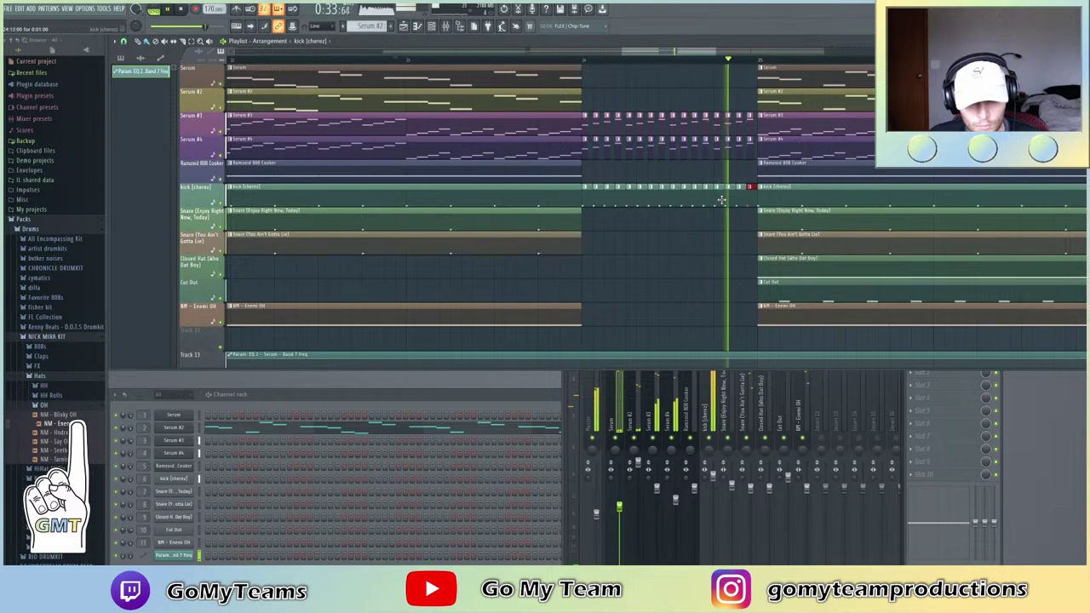
key(space)
key(space)
Delete the kick slices from the first half of bar 24 so the roll covers only the second half
right_click(599, 197)
key(space)
key(space)
right_click(587, 197)
right_click(607, 201)
right_click(618, 204)
right_click(630, 204)
right_click(641, 204)
right_click(652, 205)
right_click(662, 206)
right_click(663, 199)
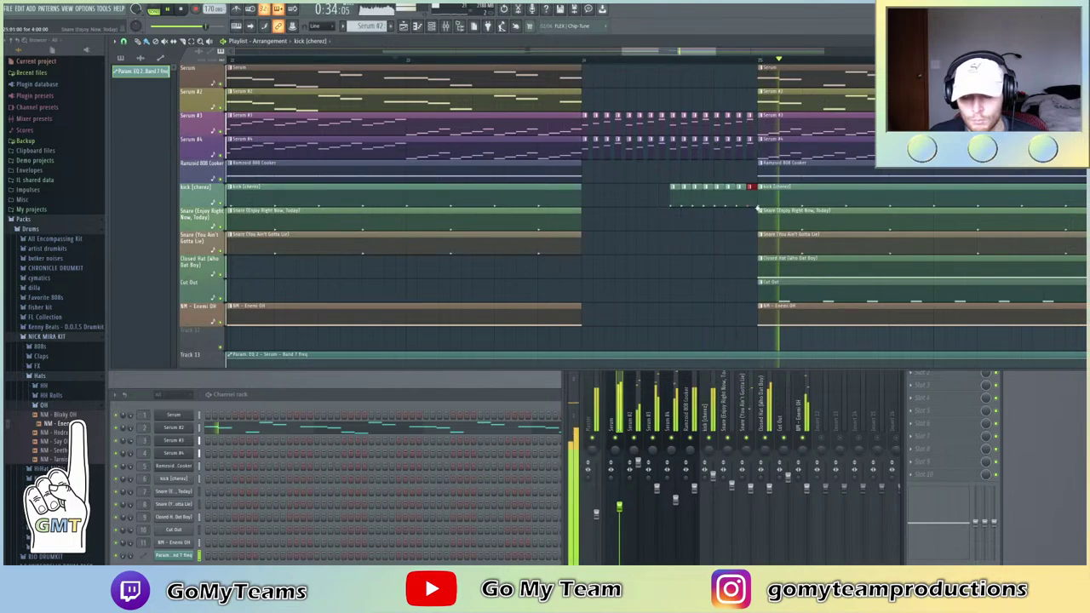
Trim the clips ending at bar 29 by about one beat, keeping NM - Enemi OH full length, and play back the gap
scroll(466, 57, down, 3)
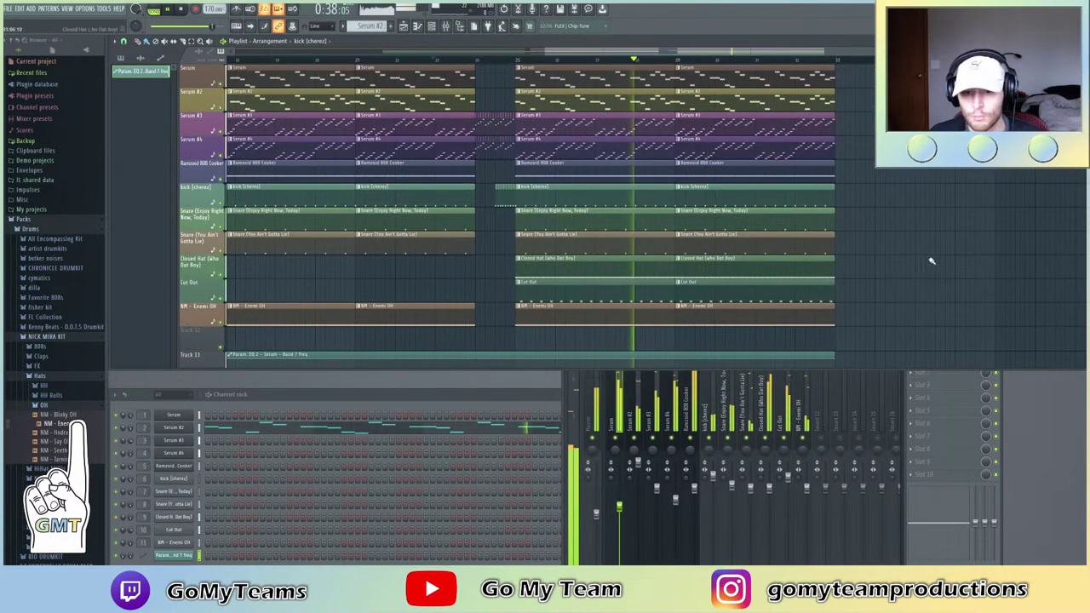
key(space)
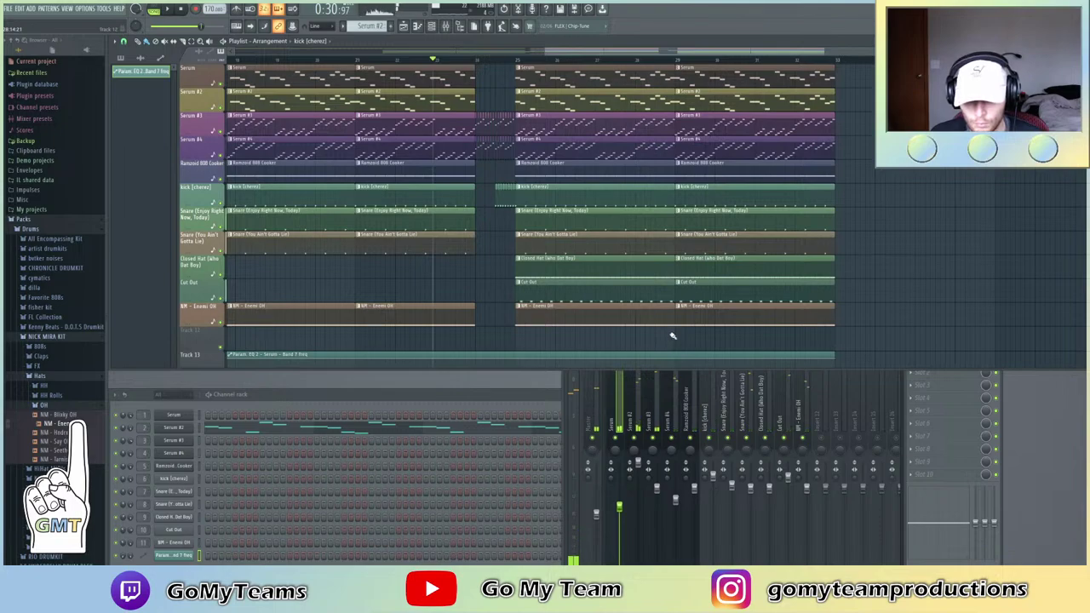
drag(672, 332, 681, 79)
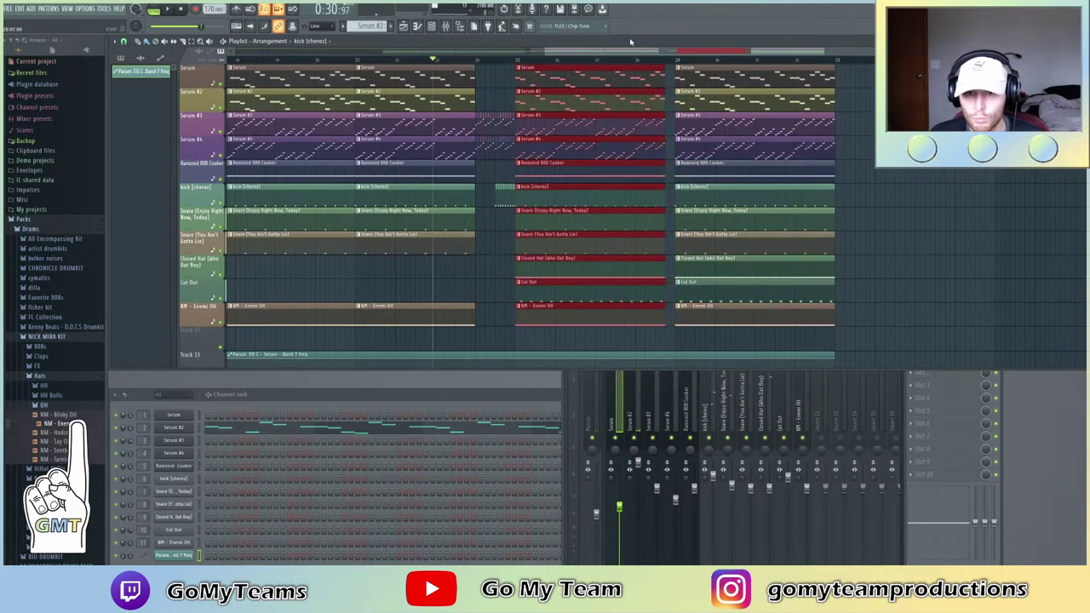
click(612, 63)
key(space)
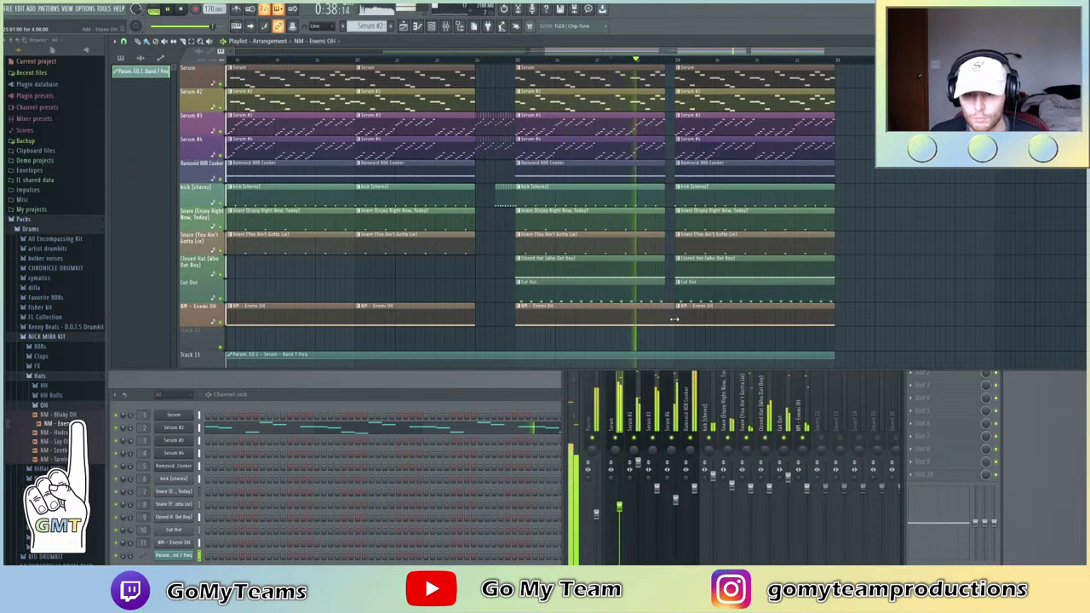
key(space)
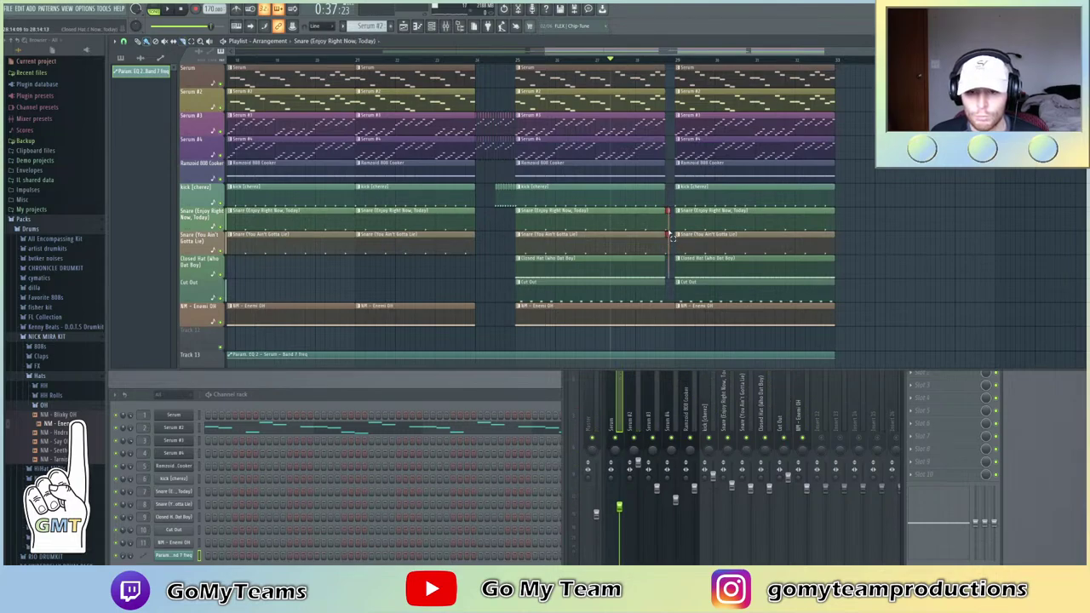
Duplicate the short slices of both snares in the gap before bar 29 and audition the fill
drag(670, 236, 671, 219)
key(ctrl+b)
key(space)
click(894, 242)
right_click(894, 240)
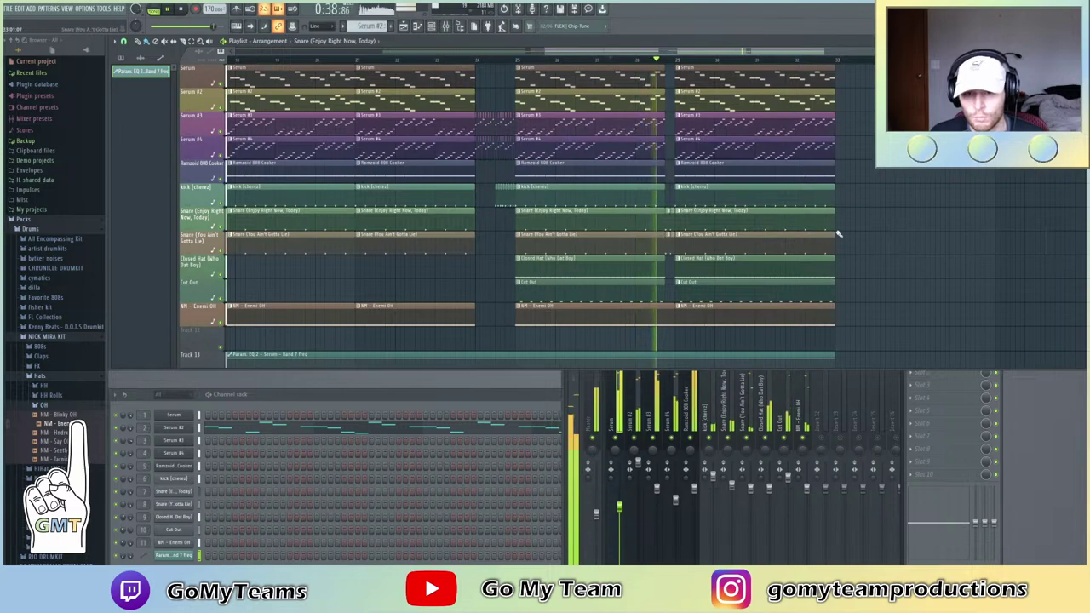
key(space)
key(space)
key(space)
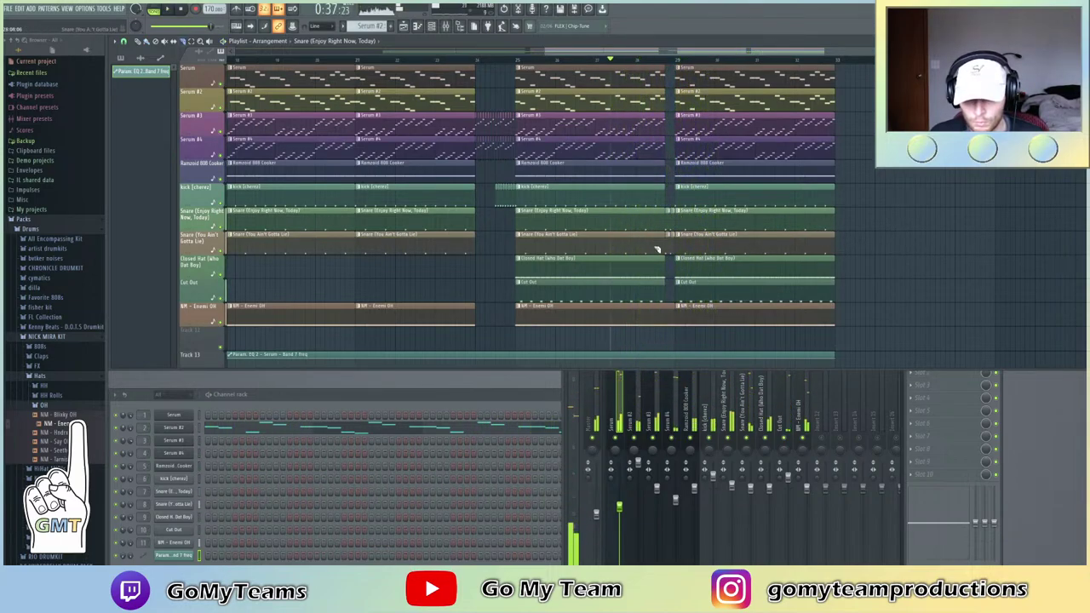
Delete both snare clips from bar 29 onward and duplicate the preceding three-beat group of snare slices into bar 29
right_click(730, 221)
right_click(733, 240)
drag(697, 243, 651, 218)
key(ctrl+b)
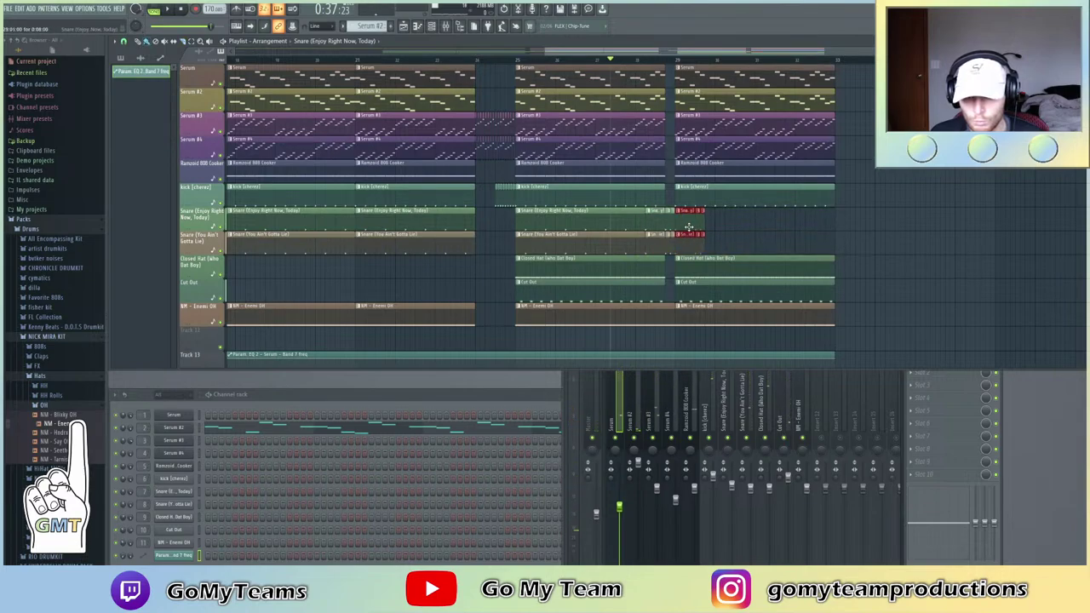
Repeat the snare slice group back to back past bar 33 on both snare tracks and audition the result
key(ctrl+b)
key(ctrl+b)
key(ctrl+b)
key(ctrl+b)
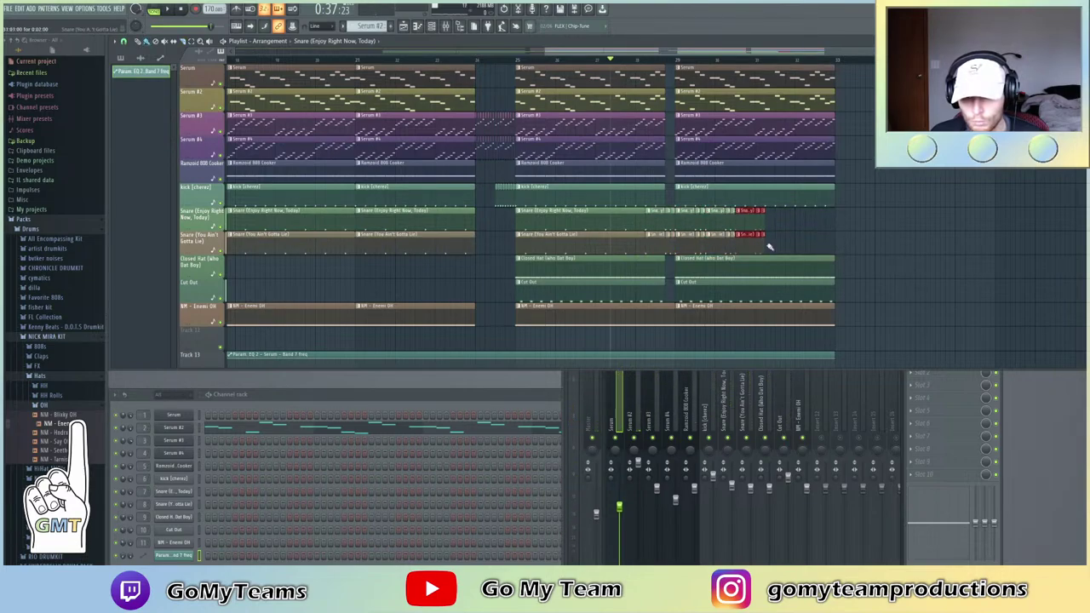
key(ctrl+b)
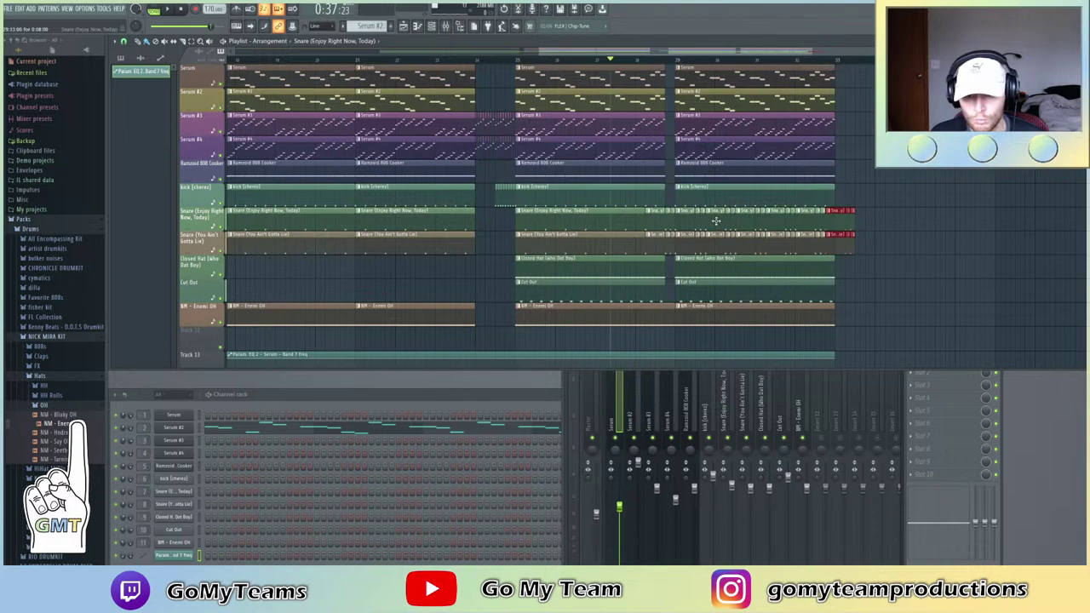
key(space)
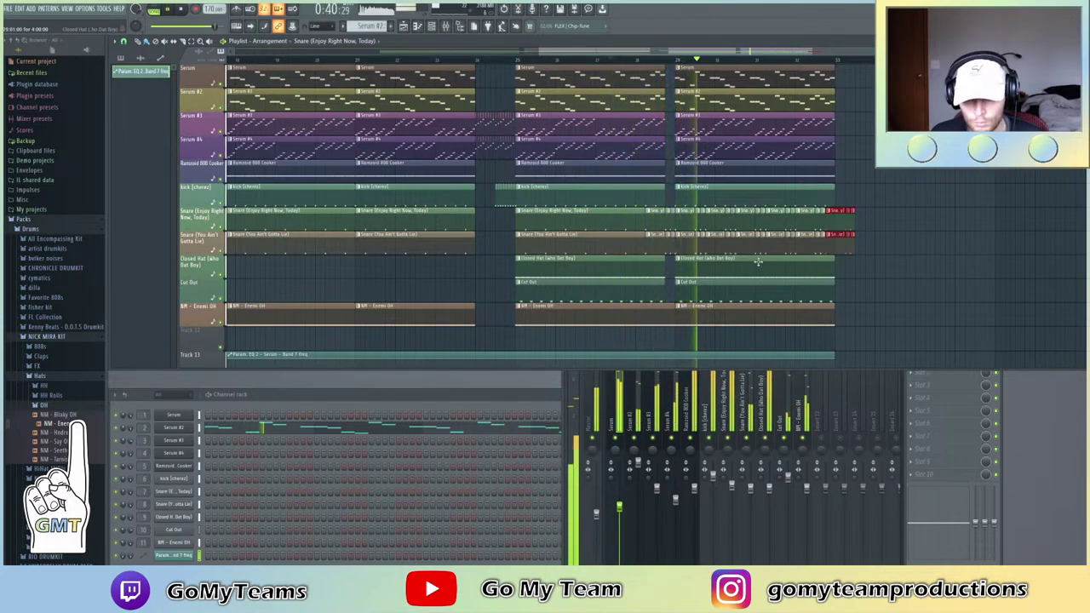
key(space)
key(space)
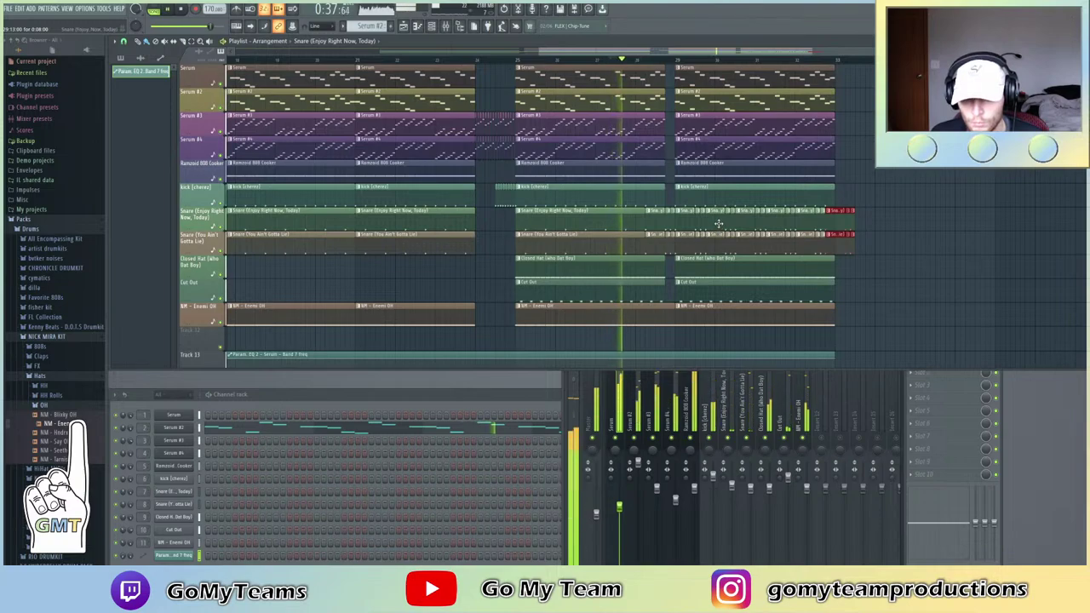
key(space)
Delete the repeated snare slices on both snare tracks, keeping only the group in bar 29
right_click(717, 223)
right_click(715, 244)
right_click(792, 243)
right_click(767, 219)
right_click(835, 220)
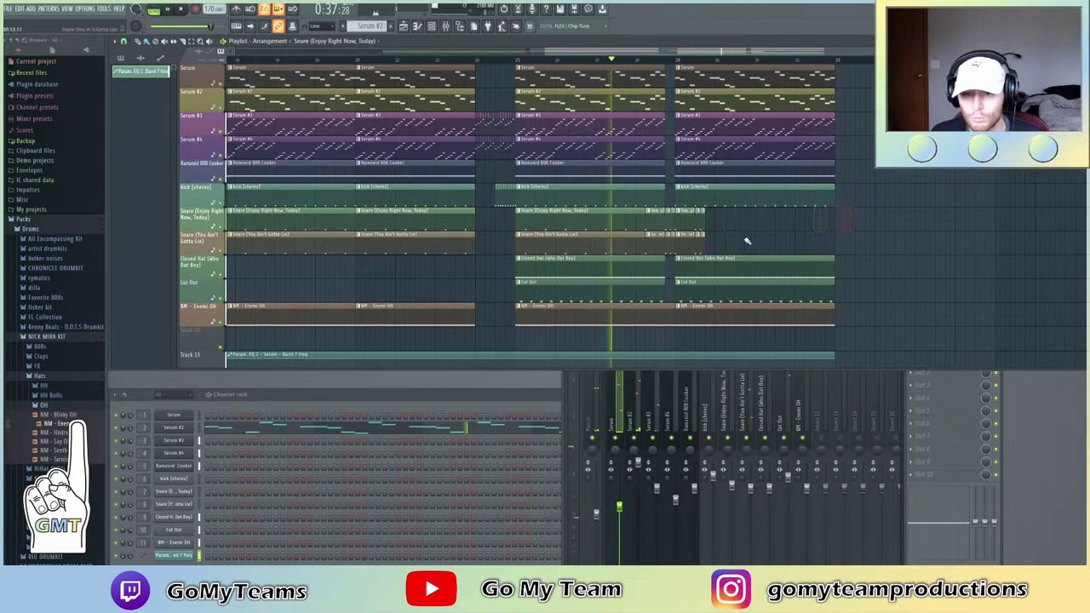
Place copies of the snare slice group at bars 30, 31 and 32 on both snare tracks, leaving one-beat gaps between them
key(space)
click(720, 219)
click(719, 243)
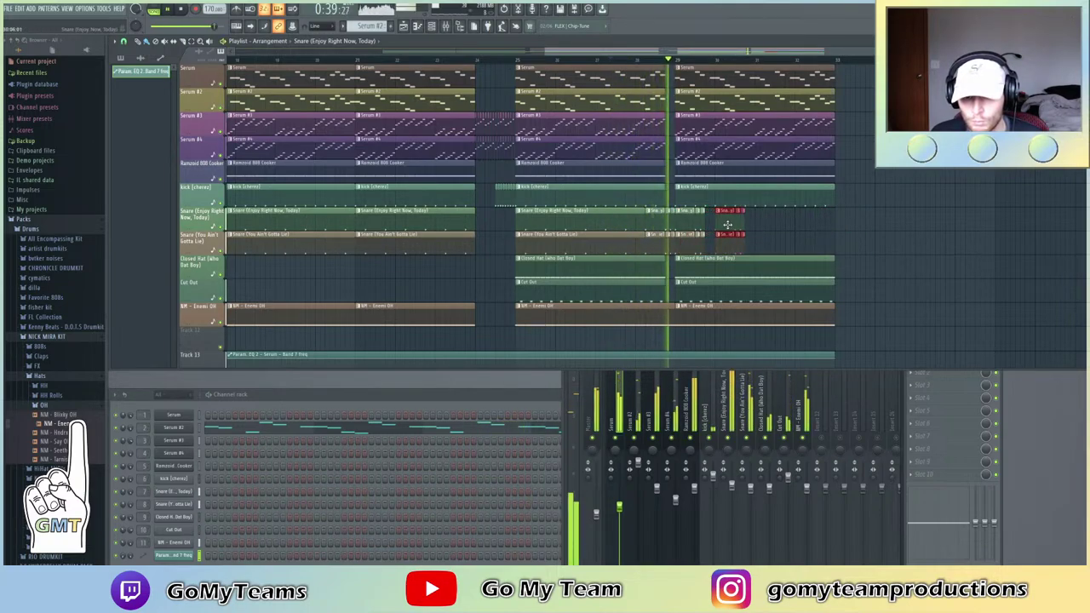
drag(737, 242, 678, 218)
key(ctrl+b)
drag(758, 228, 766, 228)
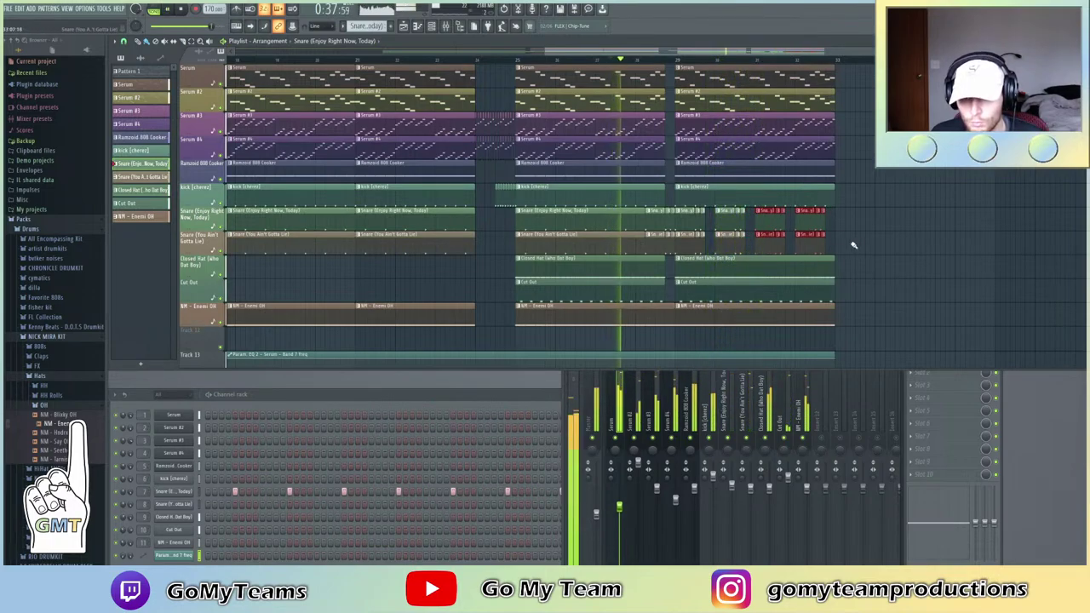
Add short snare slices just before bar 31 and duplicate the final slices to fill the gap up to bar 33
click(746, 228)
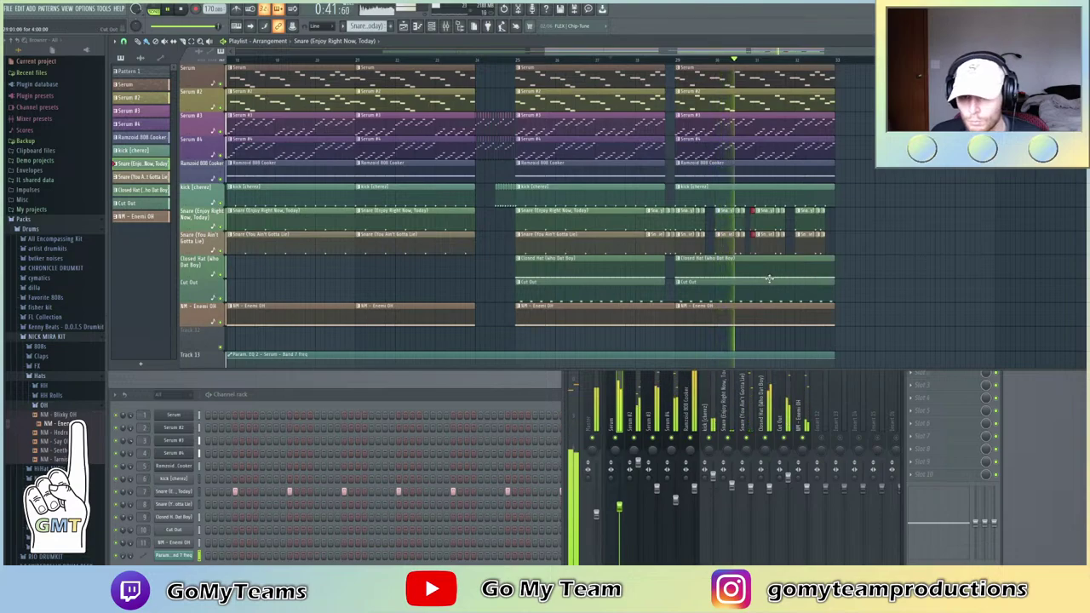
drag(834, 256, 829, 249)
drag(838, 249, 817, 213)
key(ctrl+b)
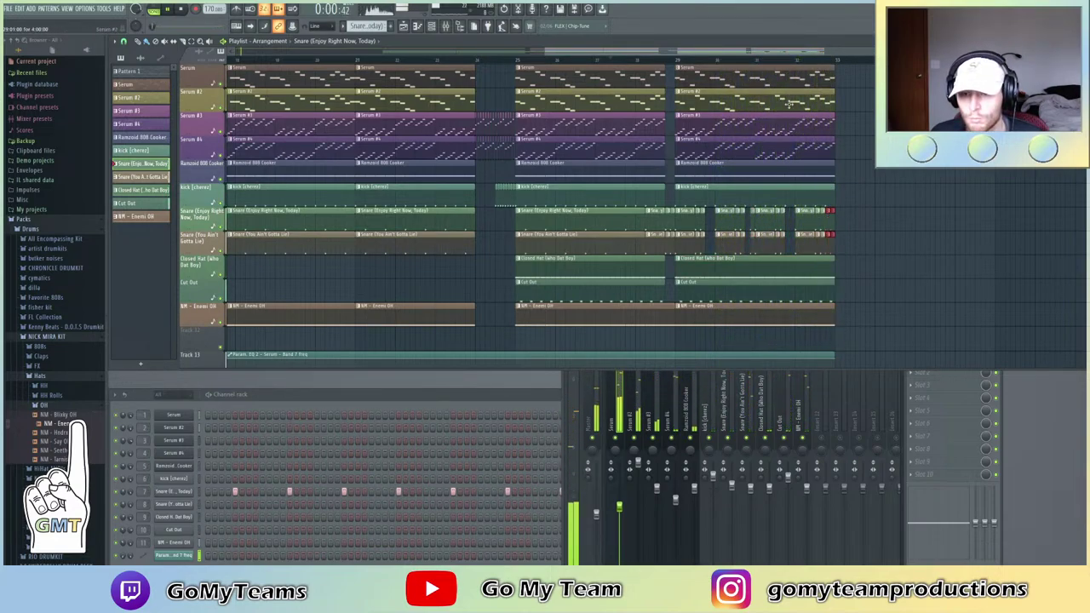
Select every clip in the arrangement and duplicate the whole section to continue from bar 33
click(797, 63)
click(932, 263)
right_click(935, 268)
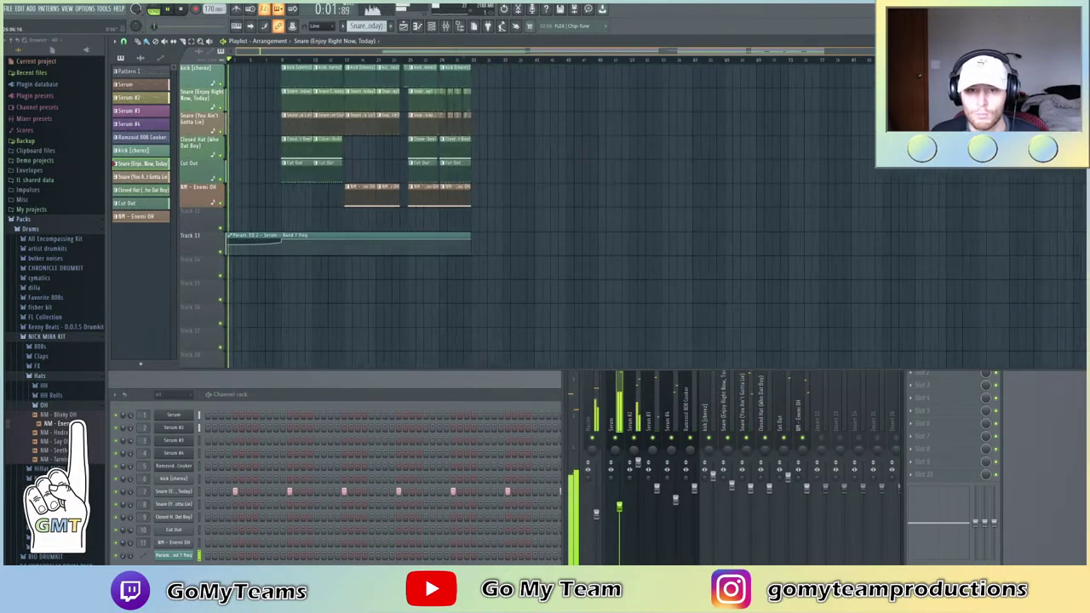
scroll(596, 309, up, 1)
key(ctrl+a)
key(ctrl+b)
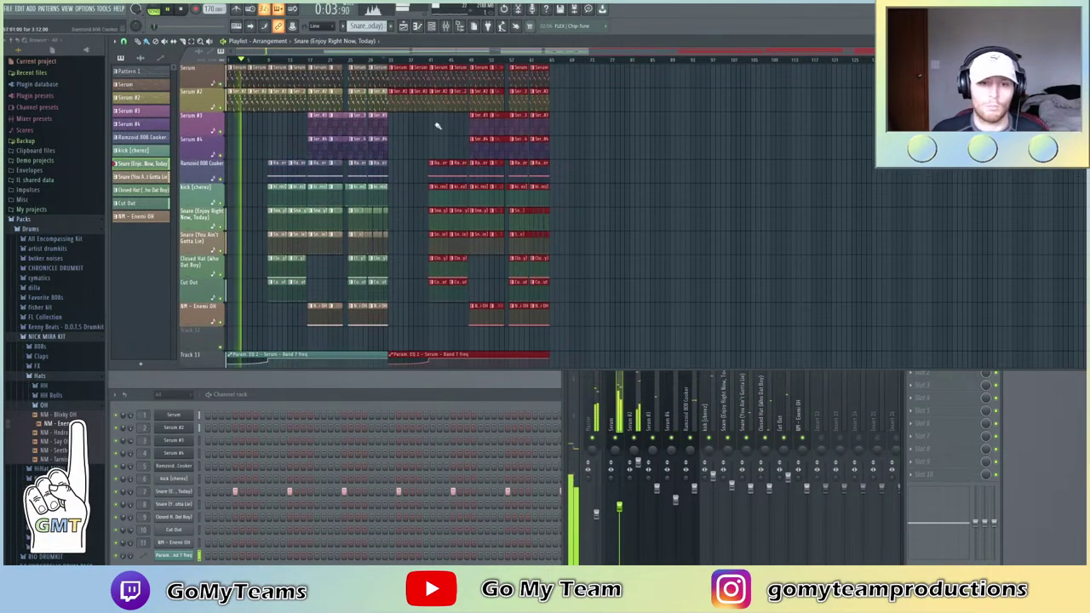
Move the playback position to just before bar 33 and inspect the piano rolls of both snare patterns
click(384, 59)
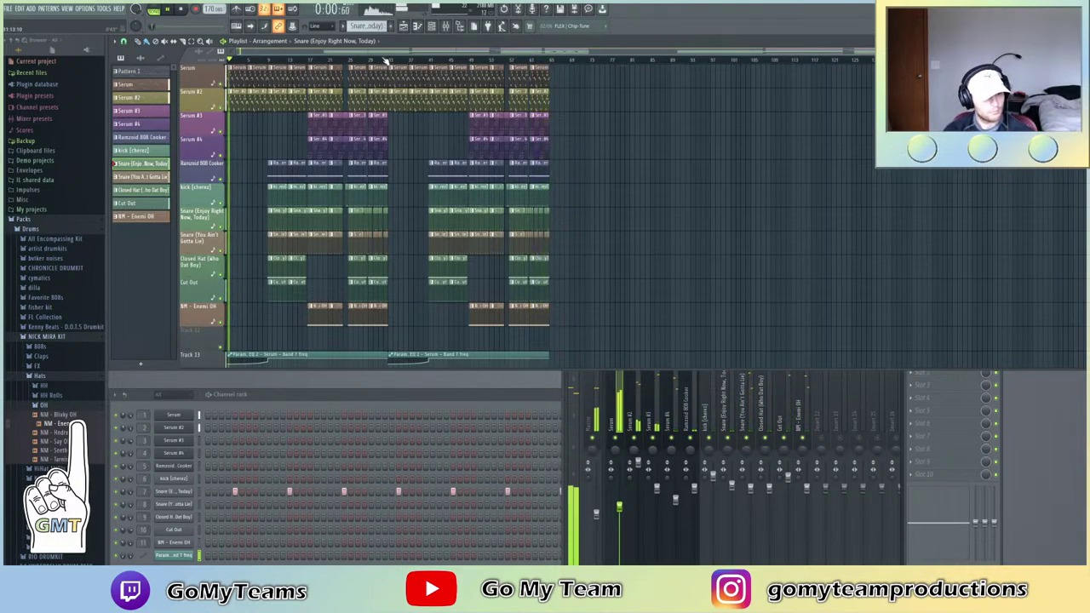
click(385, 60)
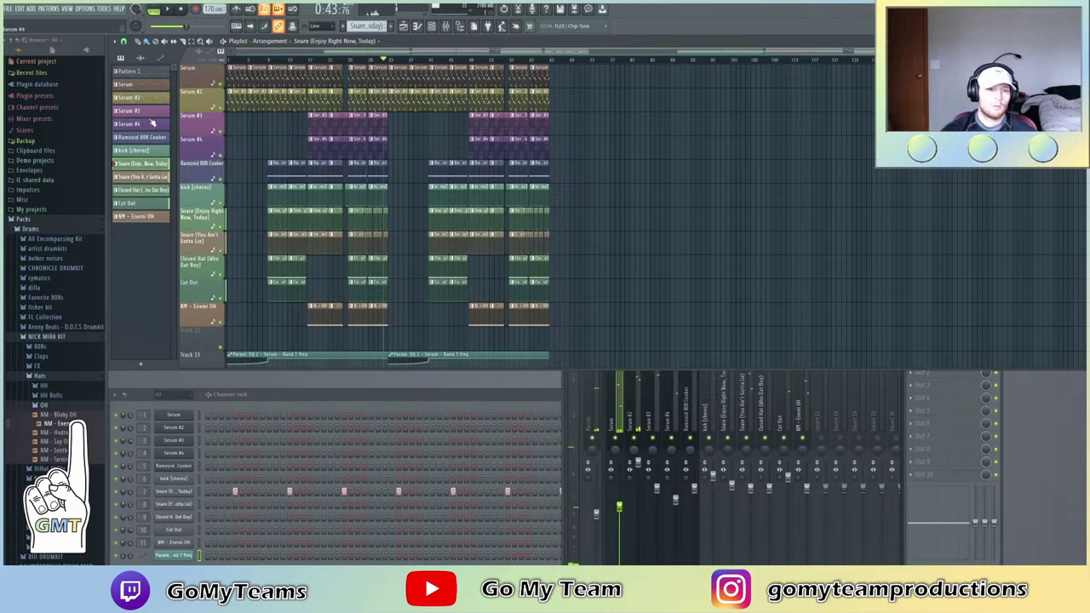
click(153, 123)
double_click(159, 177)
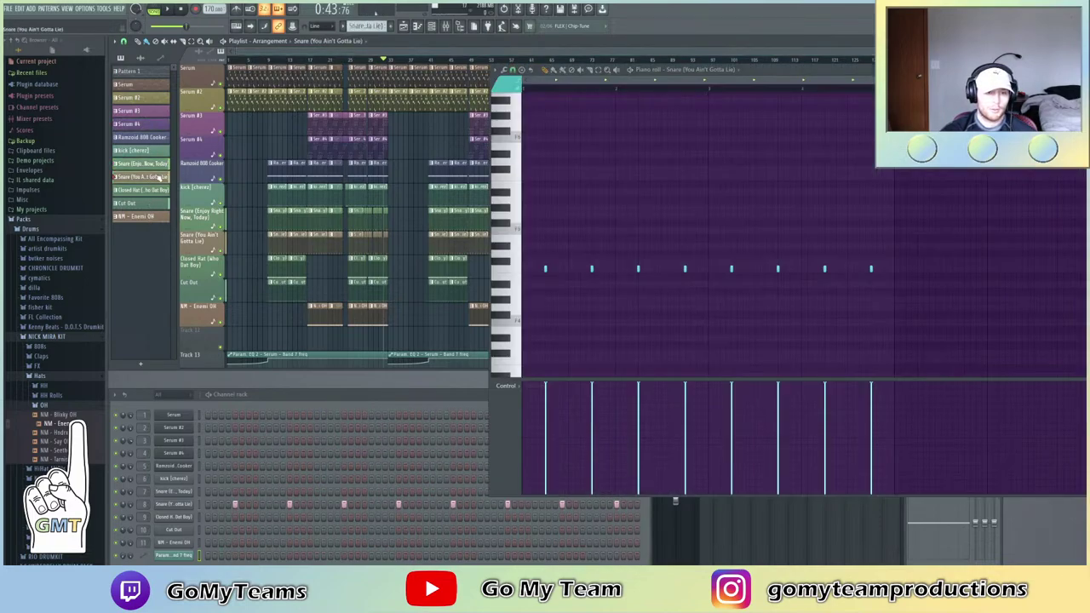
double_click(139, 166)
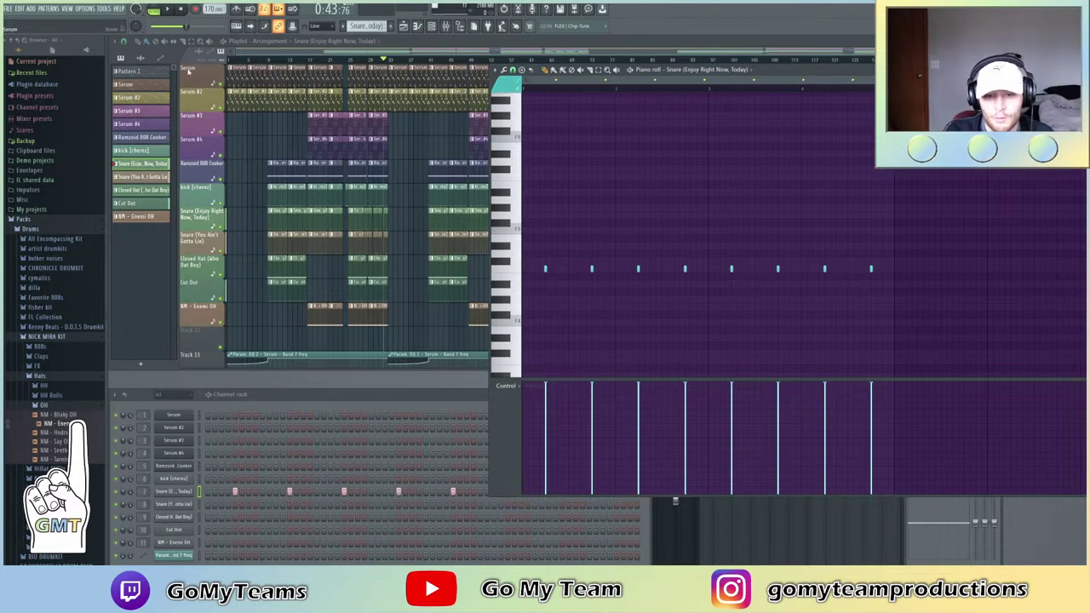
Save the project as "Fm 170 enjoynow" in the Projects folder and bring up its WAV render settings
key(ctrl+s)
text(Fm)
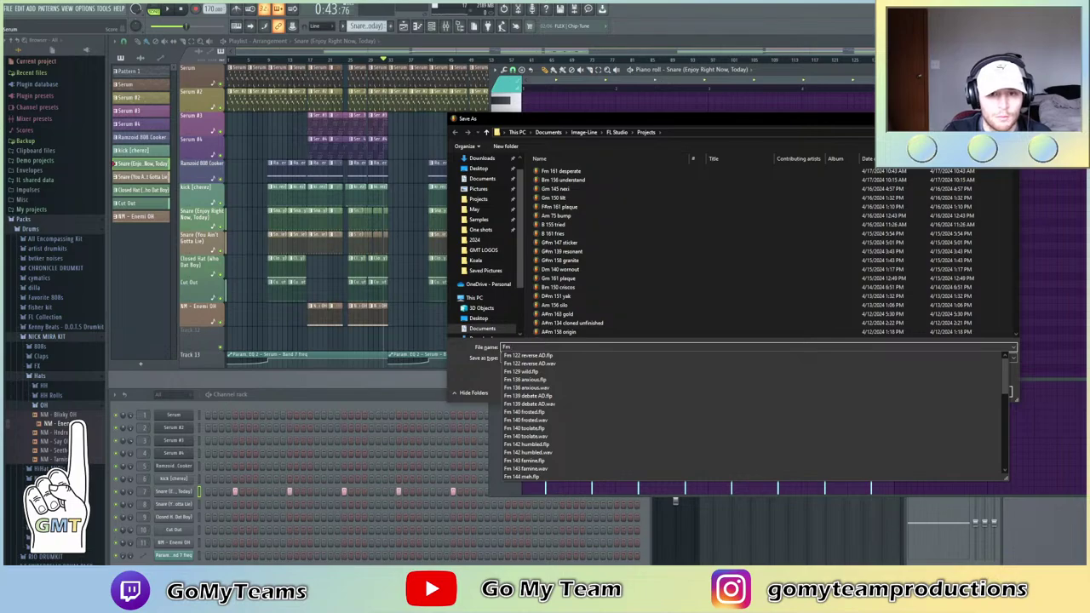
text( 170 enjoyme)
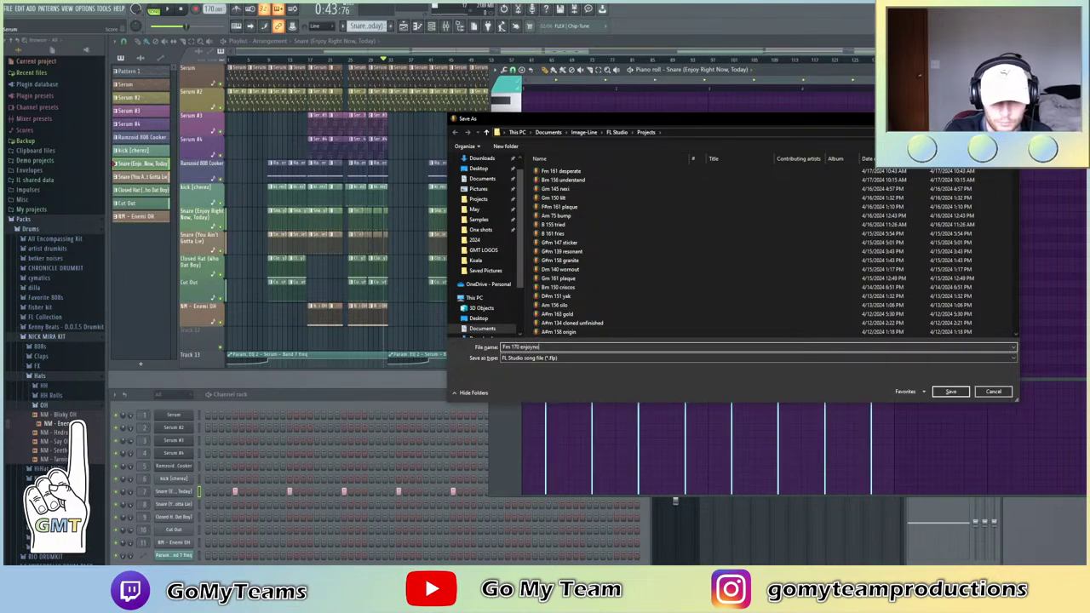
key(Return)
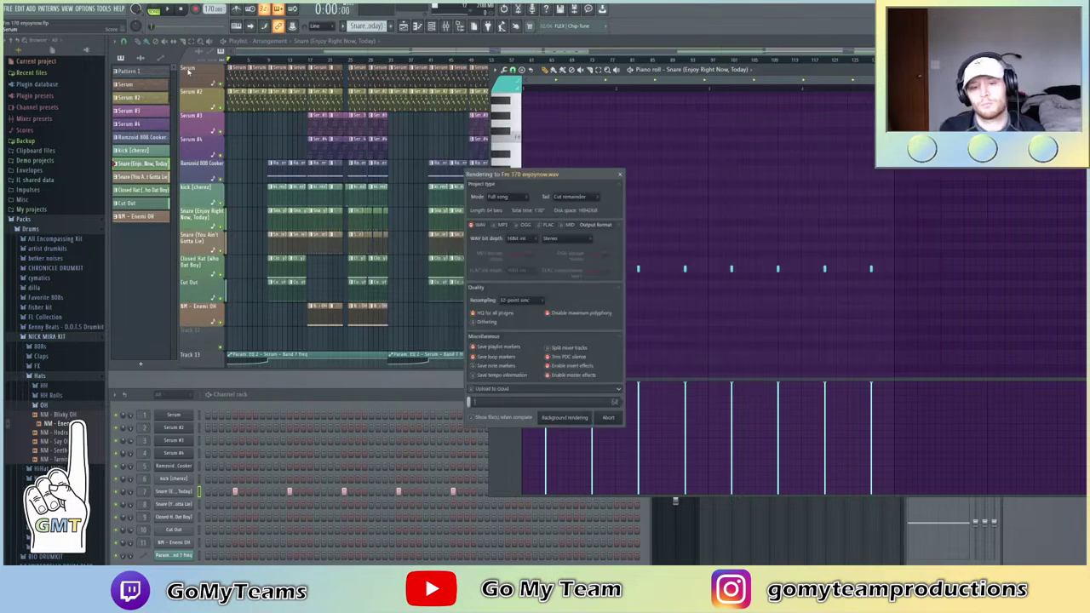